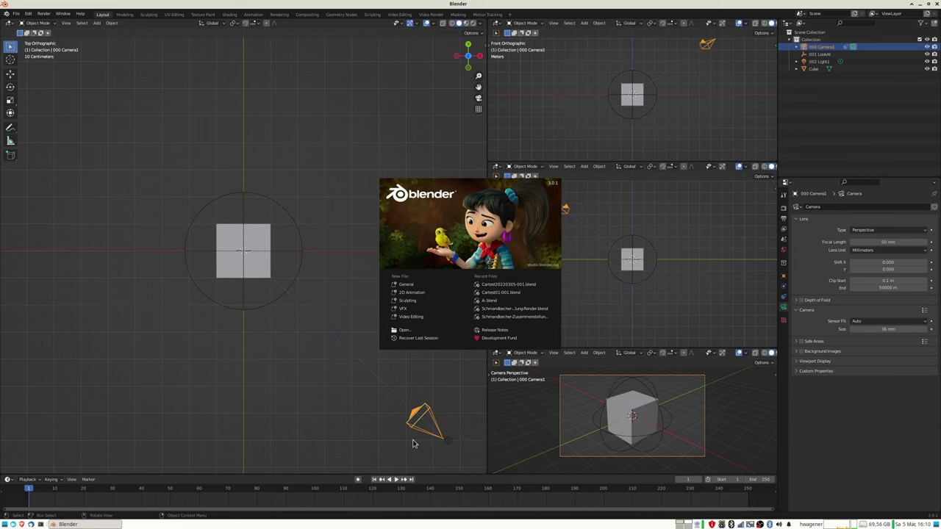
- Close the splash screen and delete all the default objects, leaving an empty scene
left_click(412, 443)
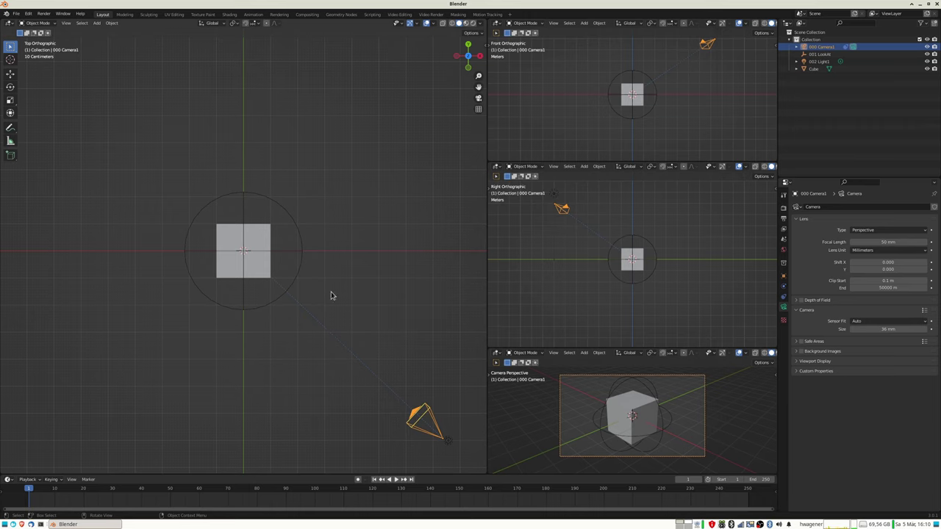
key("a")
key("Delete")
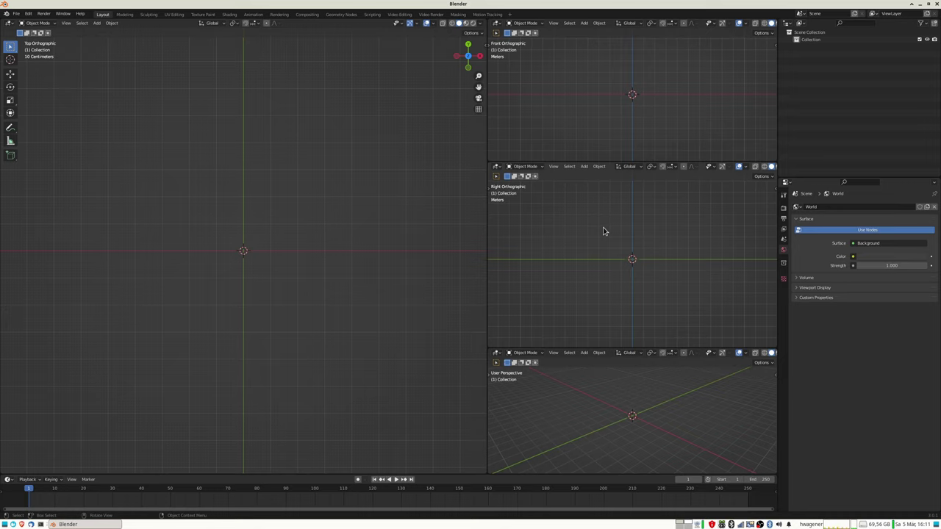
key("ctrl+KP_3")
key("KP_3")
key("ctrl+KP_1")
key("KP_1")
key("ctrl+KP_7")
key("KP_7")
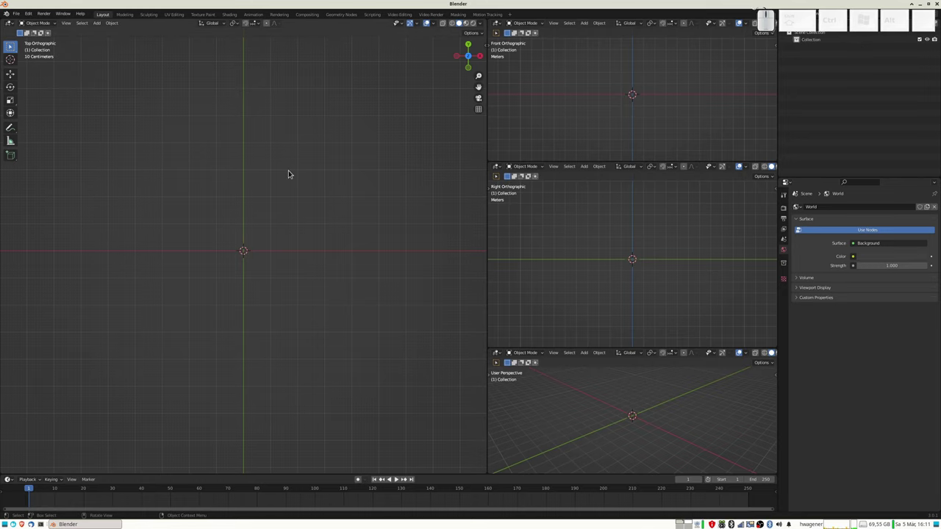
key("ctrl+KP_7")
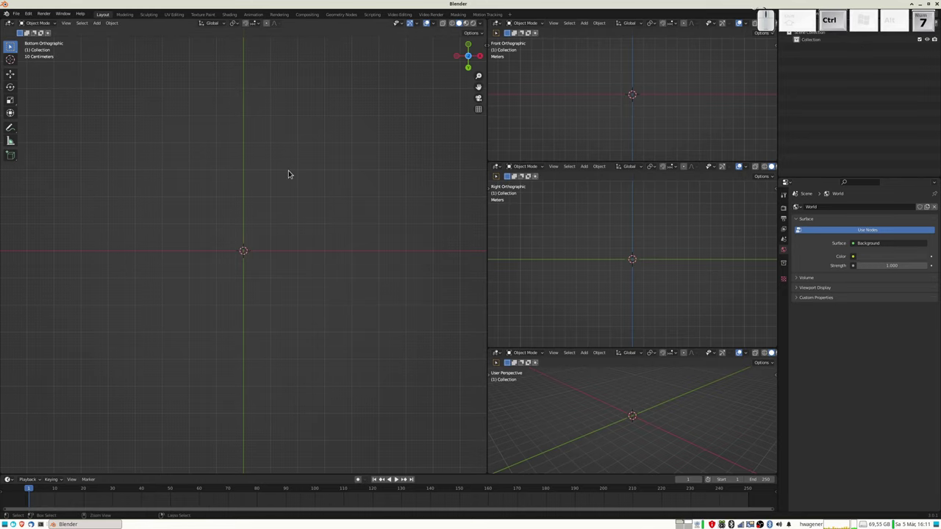
key("KP_7")
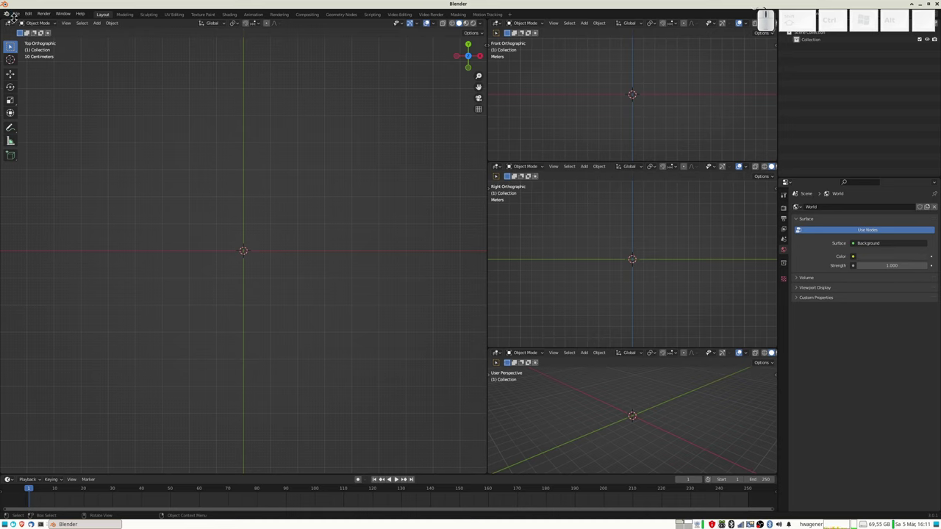
- Import VAZ_Zhiguli_(2101)_1970.obj from Downloads/3D-Druck/CARTEST as a Wavefront OBJ
left_click(15, 14)
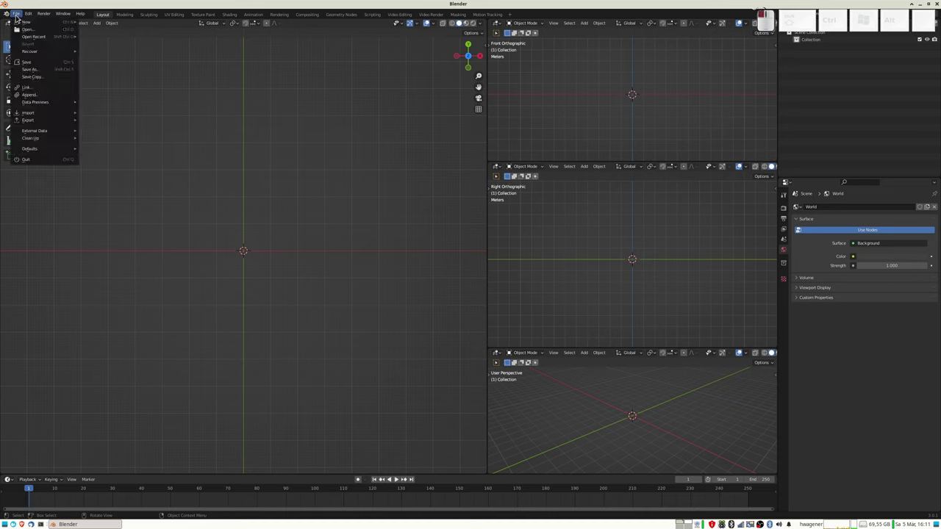
mouse_move(29, 112)
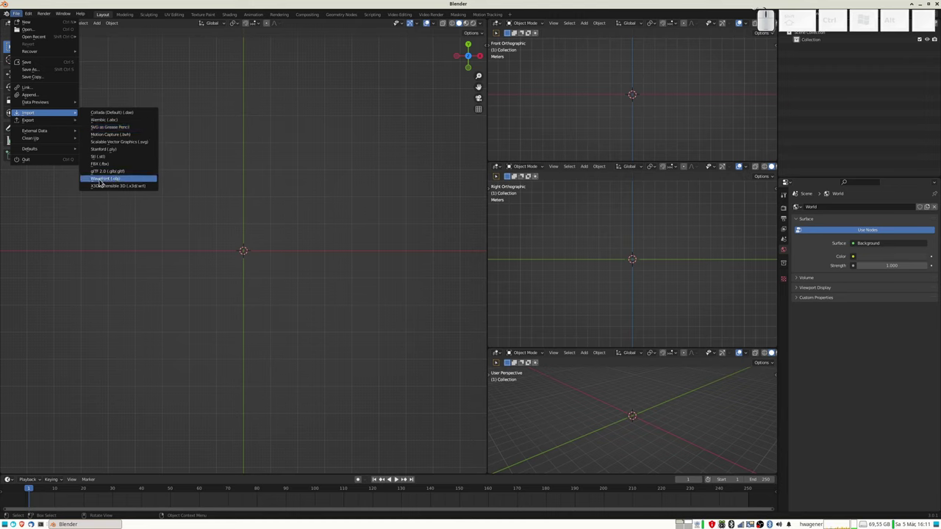
left_click(122, 183)
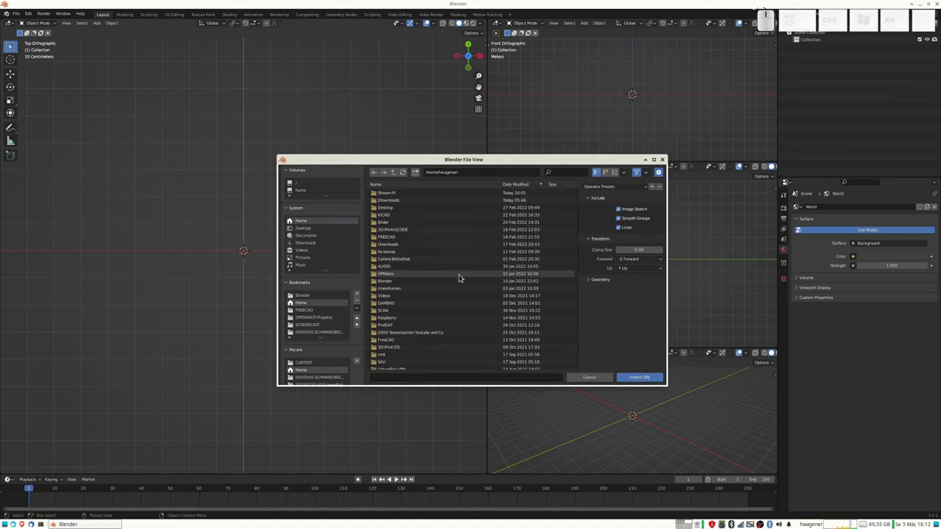
left_click(314, 244)
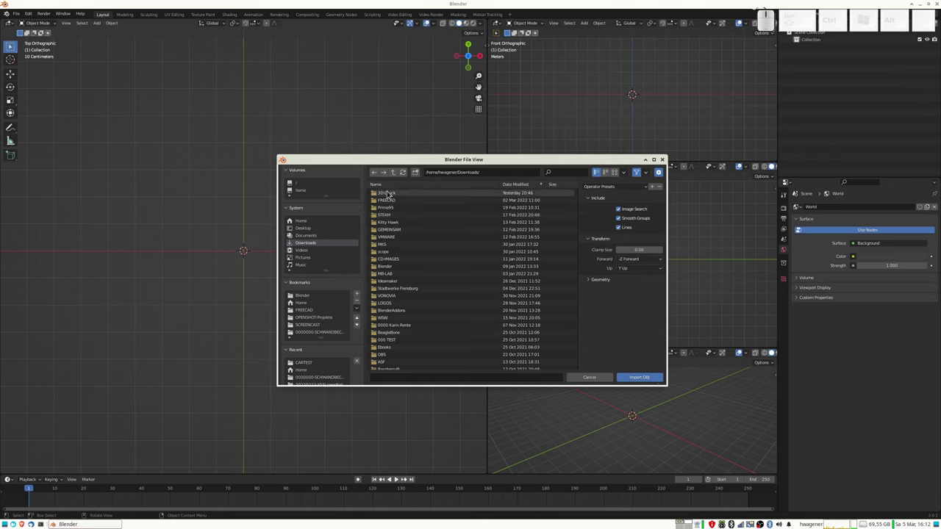
double_click(385, 191)
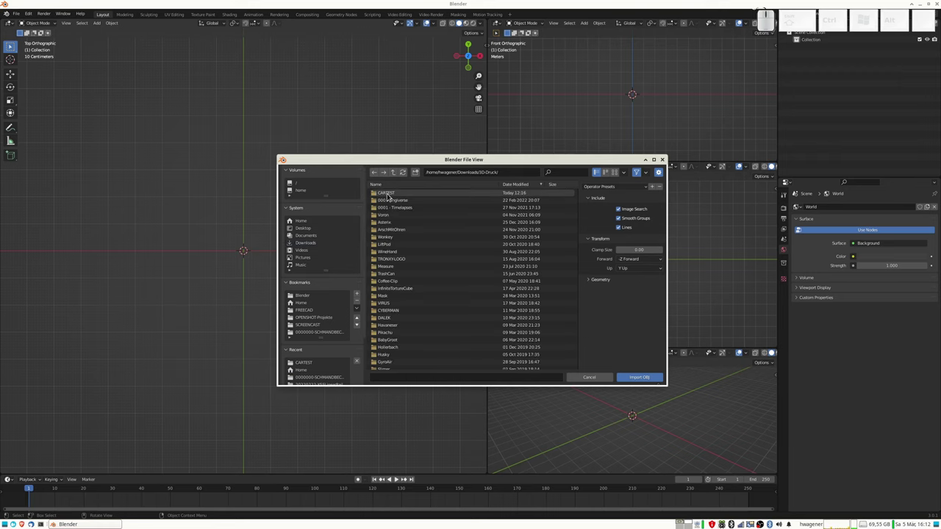
double_click(386, 193)
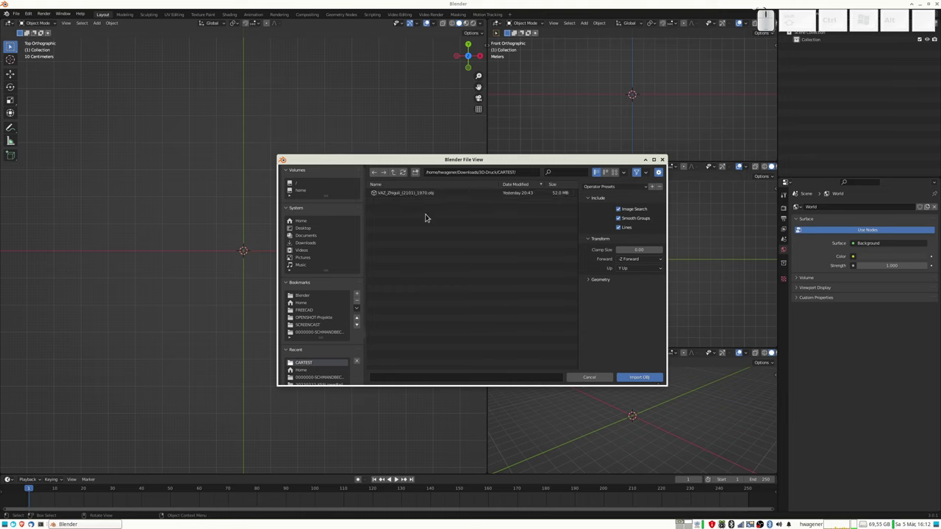
left_click(394, 194)
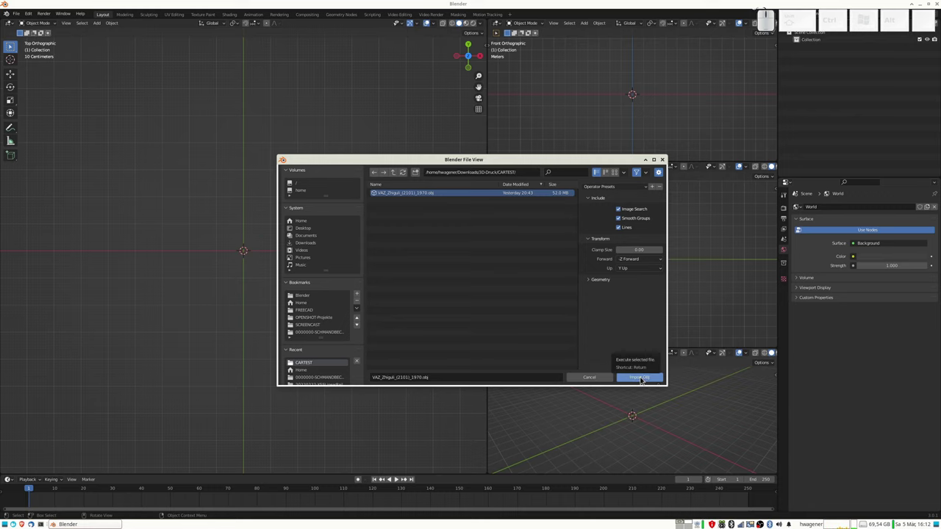
left_click(640, 378)
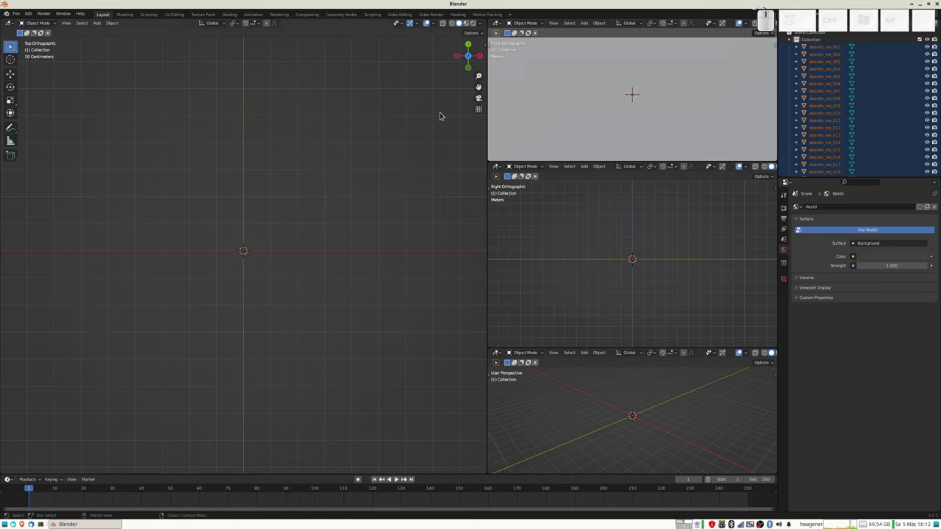
- Zoom out in the top, front and right views until the whole car is visible
scroll(276, 227, "down", 5)
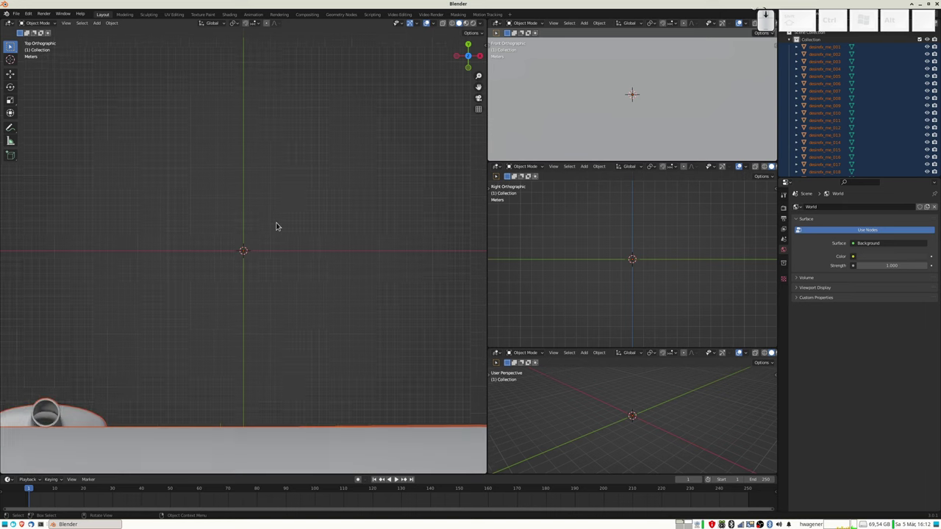
scroll(276, 226, "down", 5)
scroll(277, 226, "down", 4)
scroll(276, 227, "down", 3)
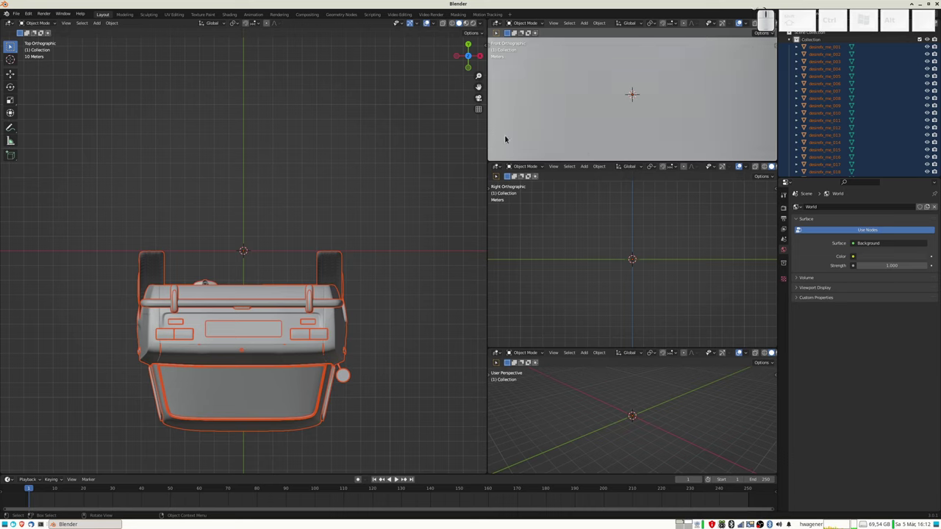
scroll(607, 81, "down", 5)
scroll(607, 82, "down", 3)
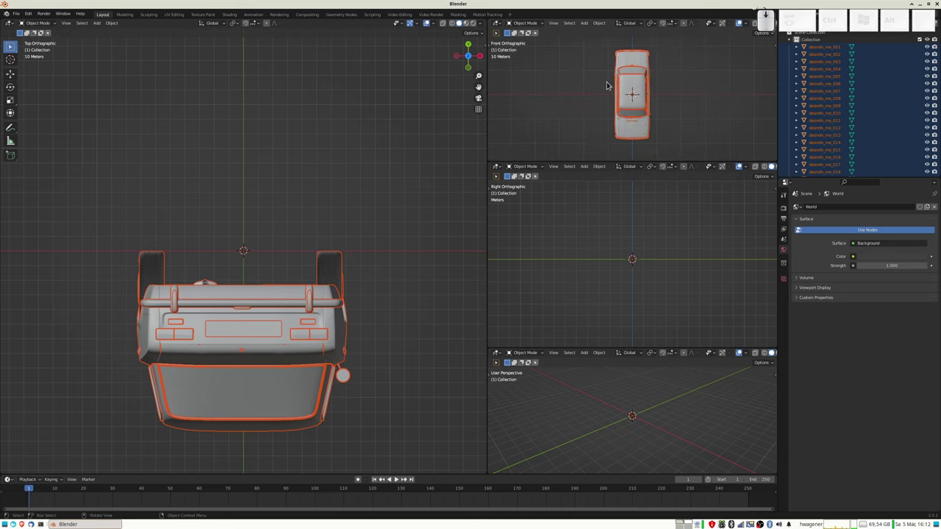
scroll(635, 236, "down", 2)
scroll(636, 237, "down", 2)
scroll(636, 237, "down", 2)
scroll(637, 236, "down", 2)
scroll(636, 235, "down", 1)
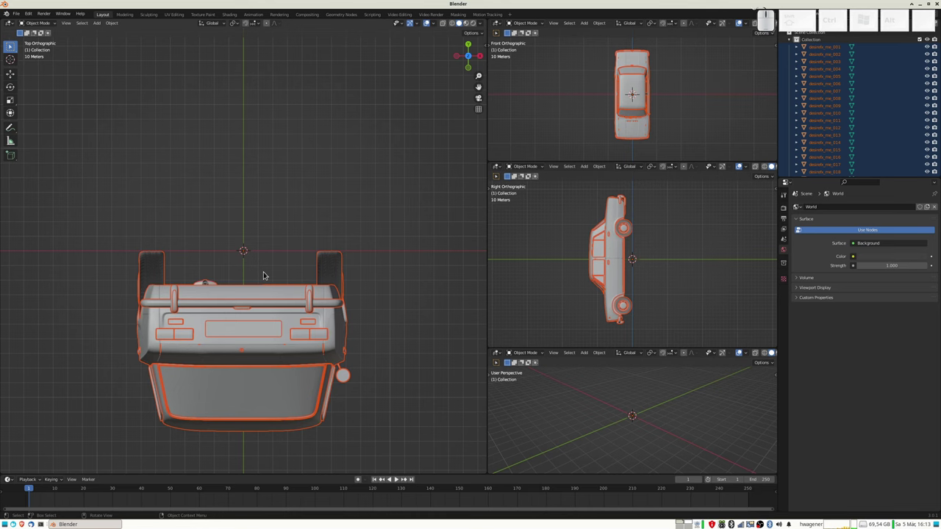
- Rotate the car -90° about the X axis to stand it upright
key("r")
key("x")
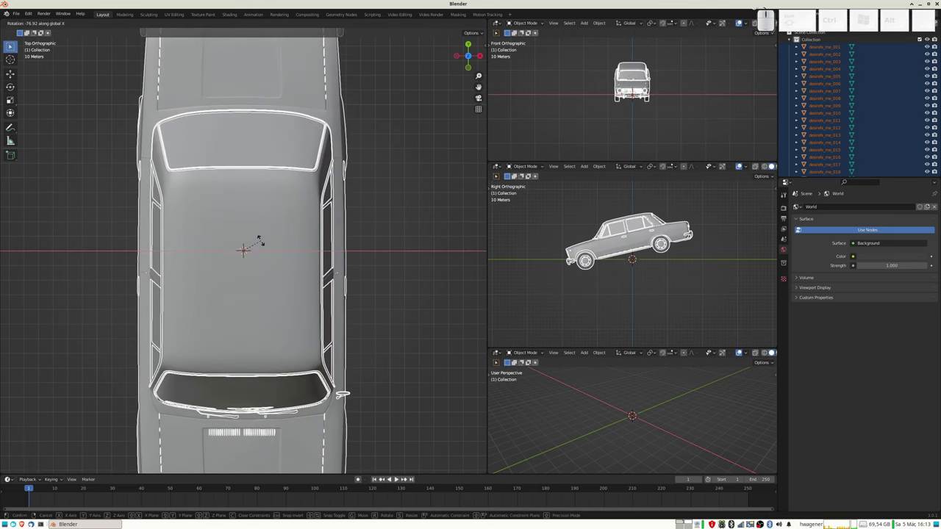
type("-90")
key("Return")
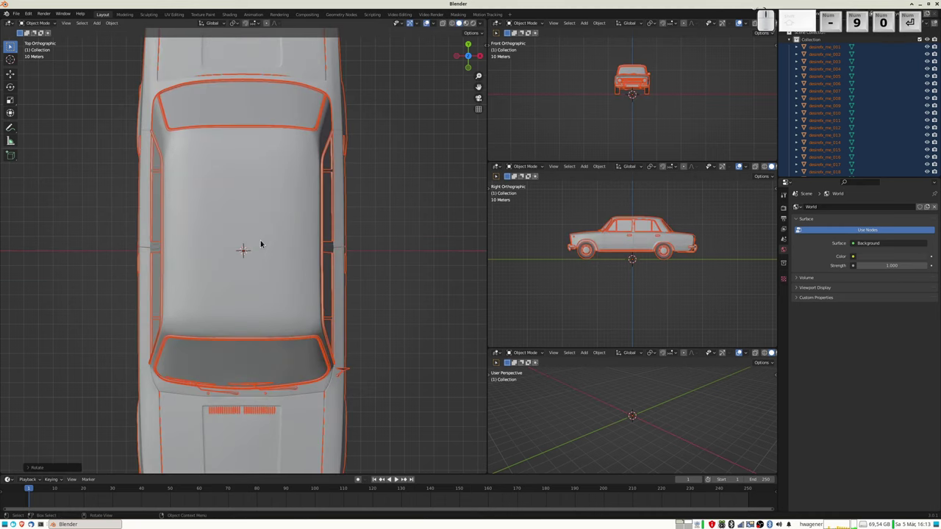
scroll(326, 262, "down", 5)
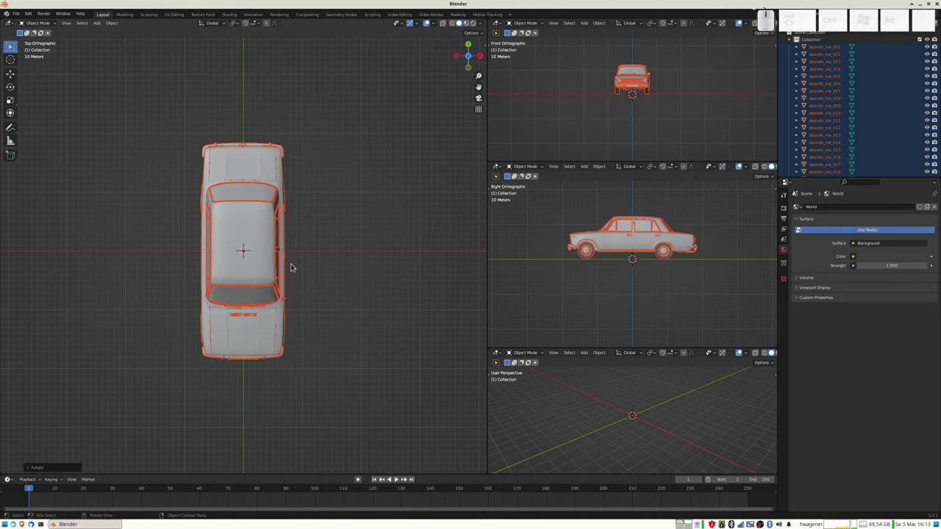
- Turn the car a further -90° about the Z axis
key("r")
key("z")
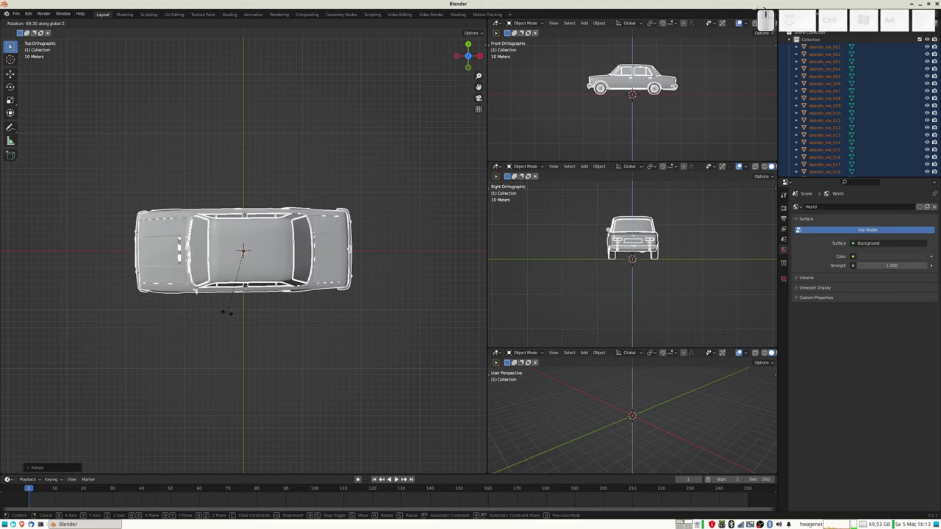
type("-90")
key("Return")
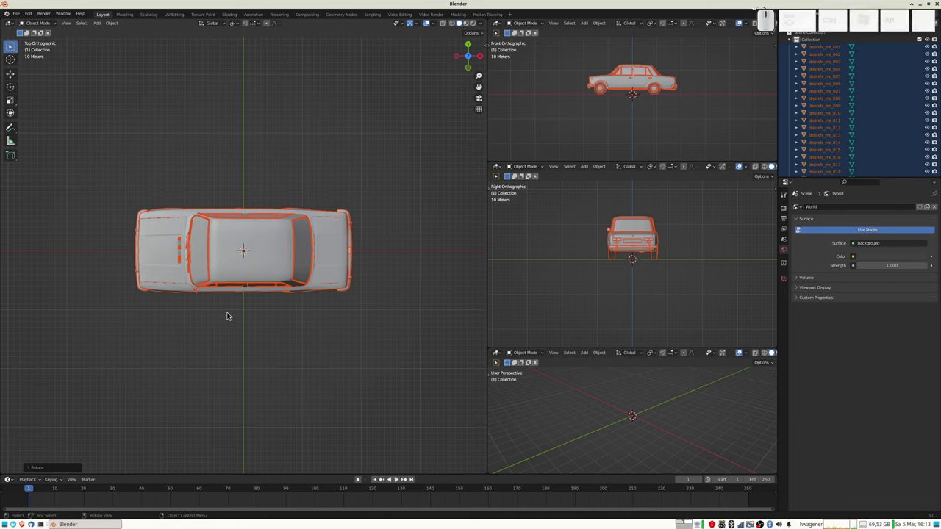
scroll(622, 105, "up", 2)
scroll(621, 105, "up", 2)
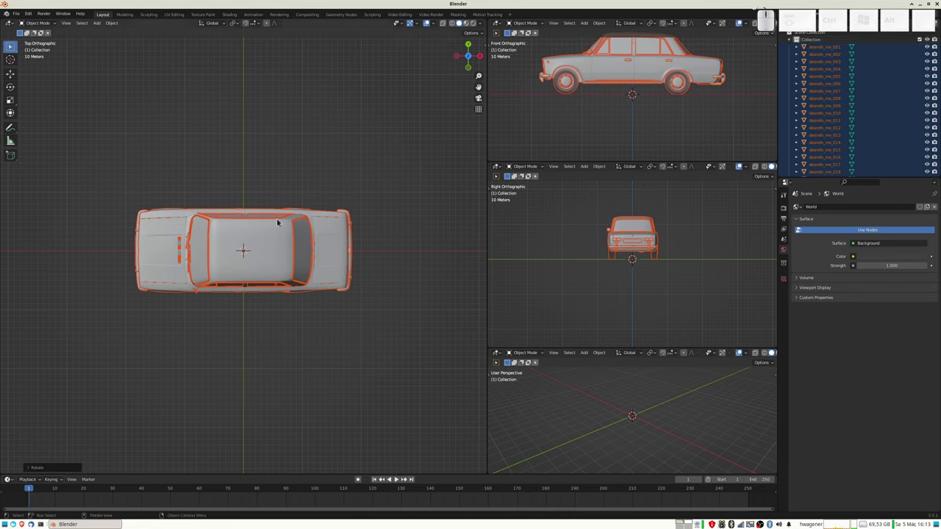
- Move the body object desirefx_me_052 into a new collection named Karosse
left_click(151, 252)
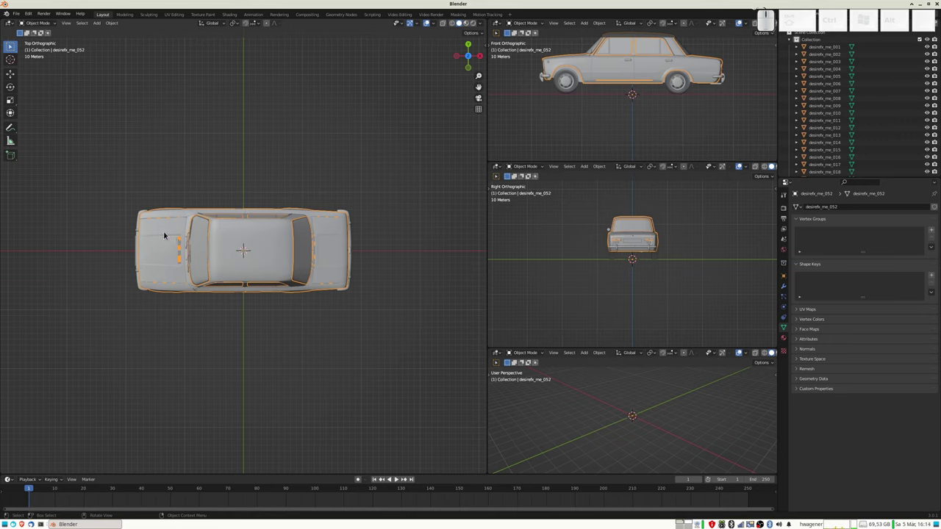
key("m")
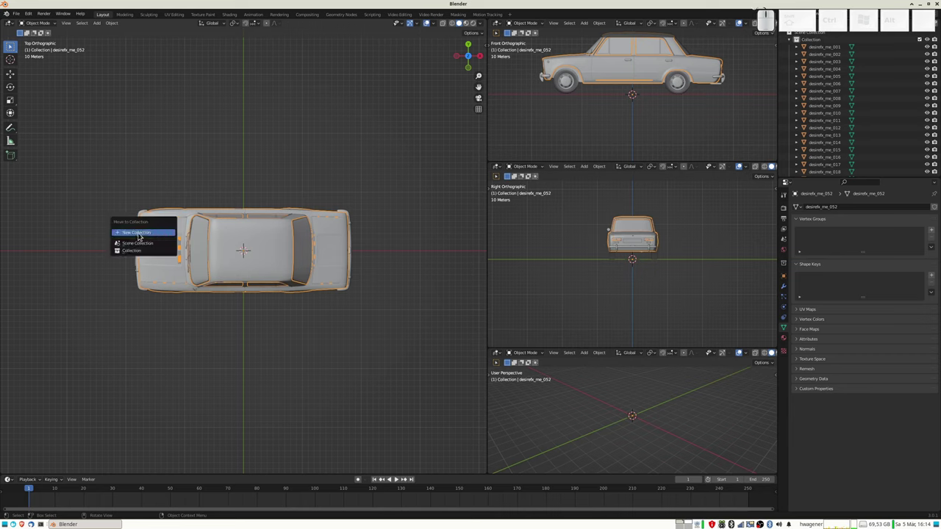
left_click(142, 234)
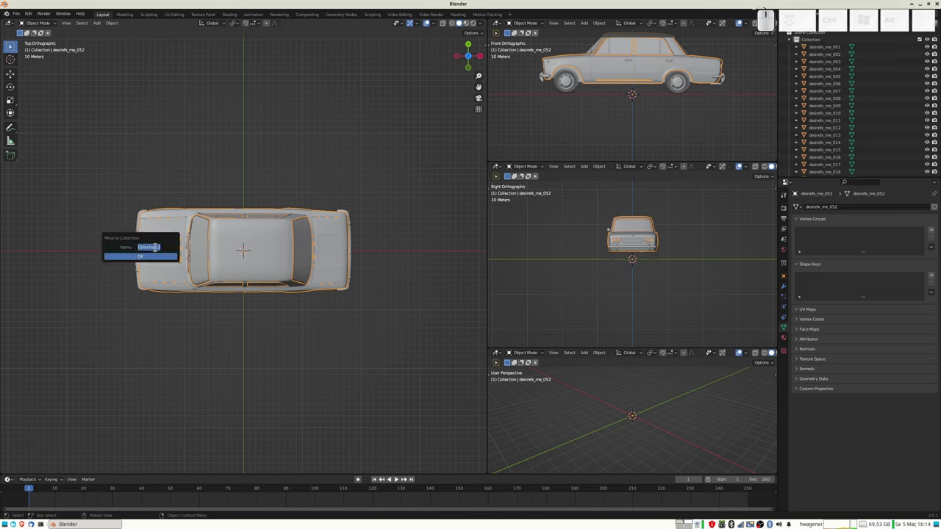
key("shift")
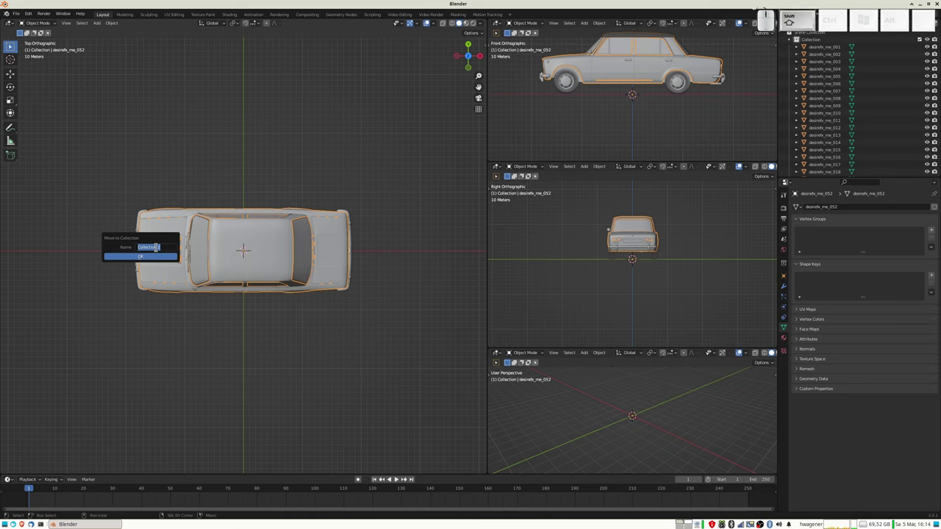
type("Karosse")
left_click(162, 259)
left_click(162, 258)
- Exclude the Karosse collection in the Outliner to hide the body
scroll(852, 111, "down", 5)
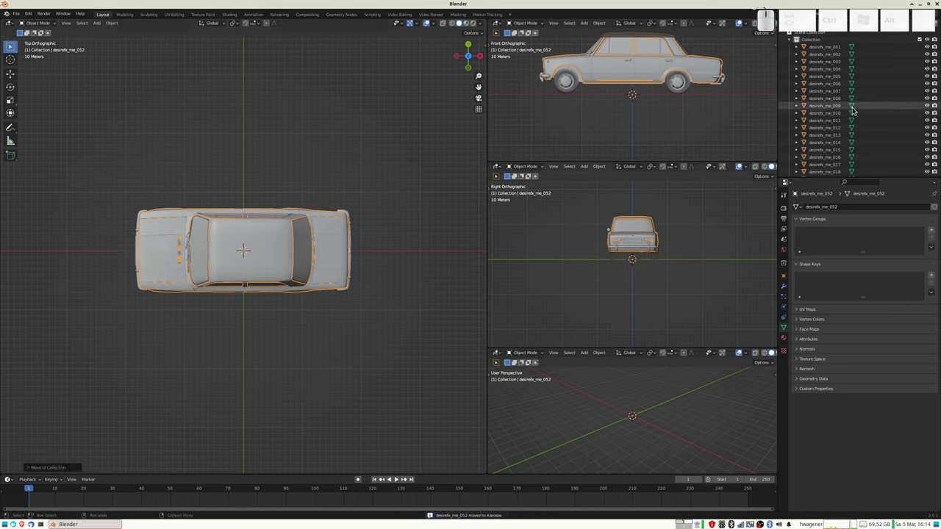
scroll(851, 108, "down", 4)
scroll(849, 106, "down", 3)
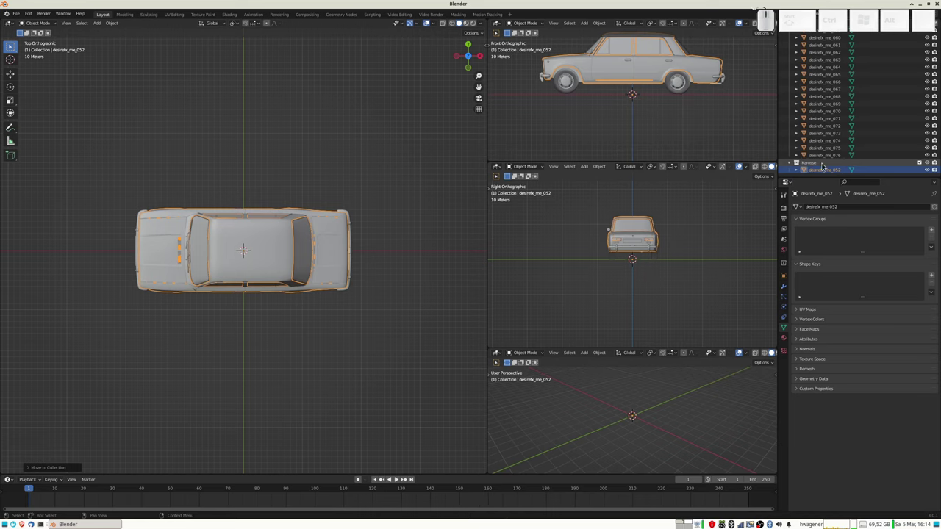
left_click(920, 163)
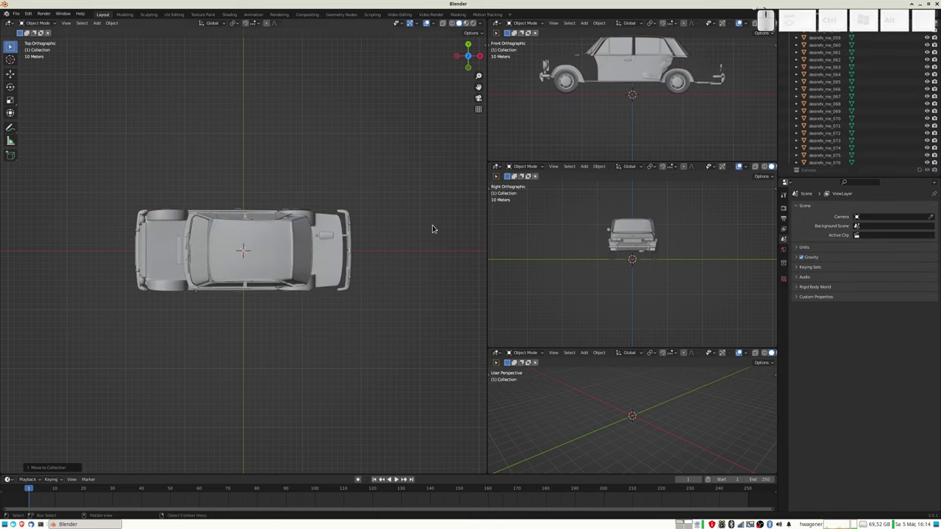
- Orbit and zoom the main viewport in orthographic mode to view the car's left side from above
mouse_move(407, 264)
middle_mouse_down()
mouse_move(358, 257)
mouse_move(368, 266)
mouse_move(374, 252)
mouse_move(339, 277)
mouse_move(360, 244)
mouse_move(374, 253)
mouse_move(351, 237)
mouse_move(367, 256)
mouse_move(372, 226)
mouse_move(367, 247)
middle_mouse_up()
mouse_move(291, 251)
middle_mouse_down()
mouse_move(301, 221)
mouse_move(284, 252)
mouse_move(310, 235)
mouse_move(285, 250)
mouse_move(295, 241)
middle_mouse_up()
scroll(273, 246, "up", 2)
scroll(274, 246, "down", 3)
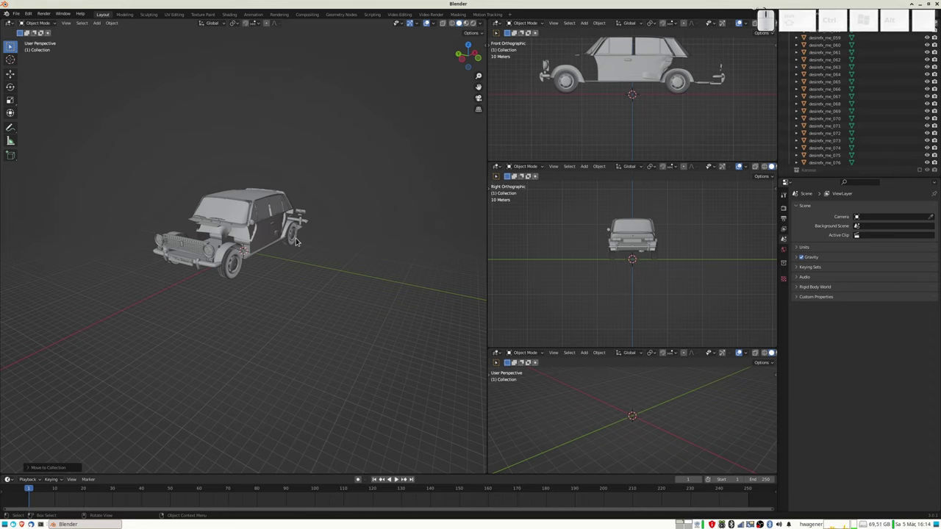
key("KP_5")
scroll(284, 235, "up", 2)
scroll(284, 235, "up", 1)
middle_click_drag(292, 237, 412, 169)
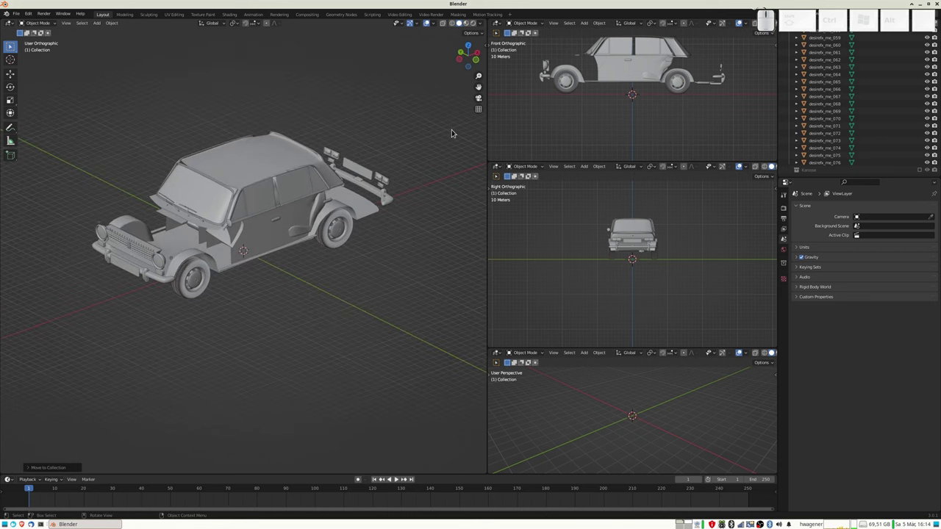
- Set Clip End to 50000 m in the main viewport and 5000 in the front view
key("n")
left_click(483, 64)
left_click(456, 69)
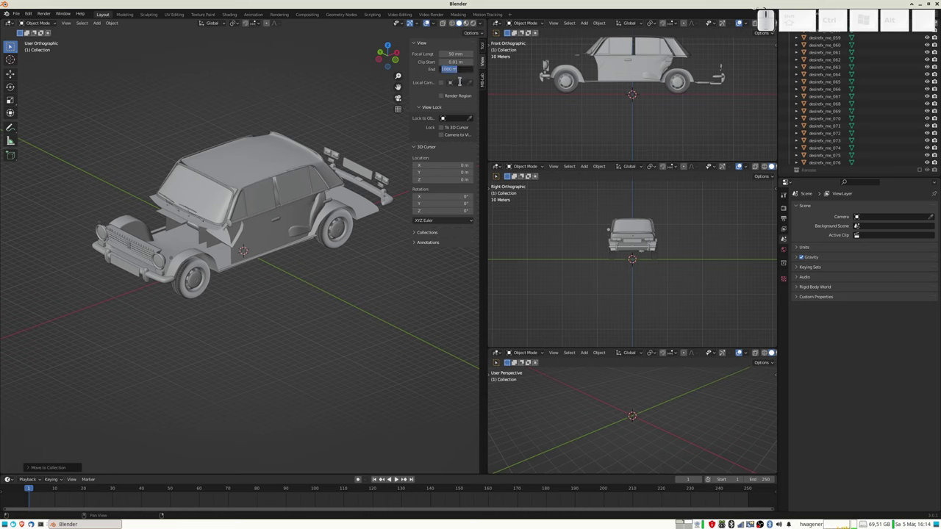
type("50000")
key("Return")
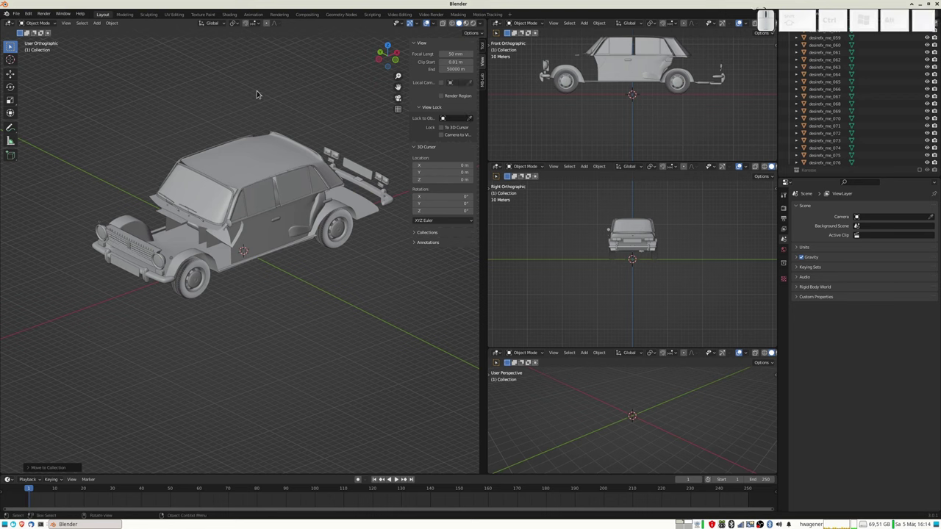
middle_click_drag(253, 132, 258, 133)
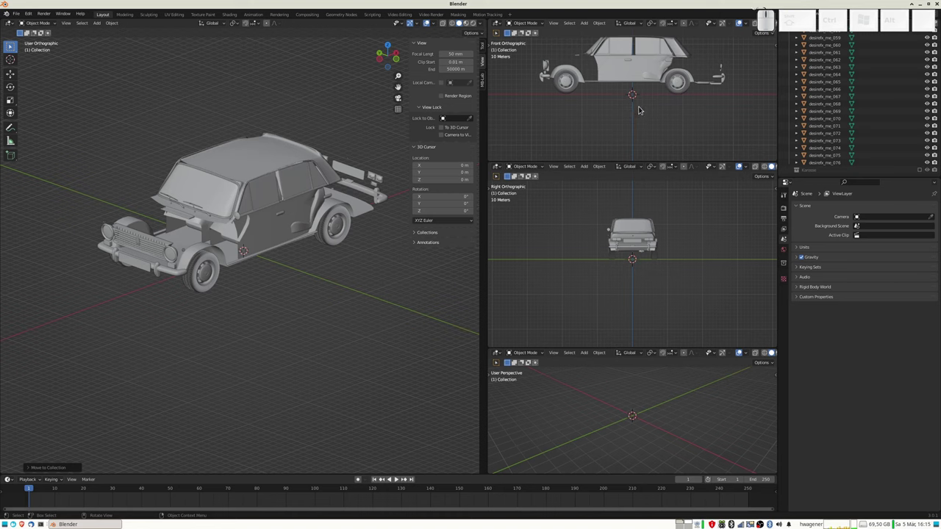
key("n")
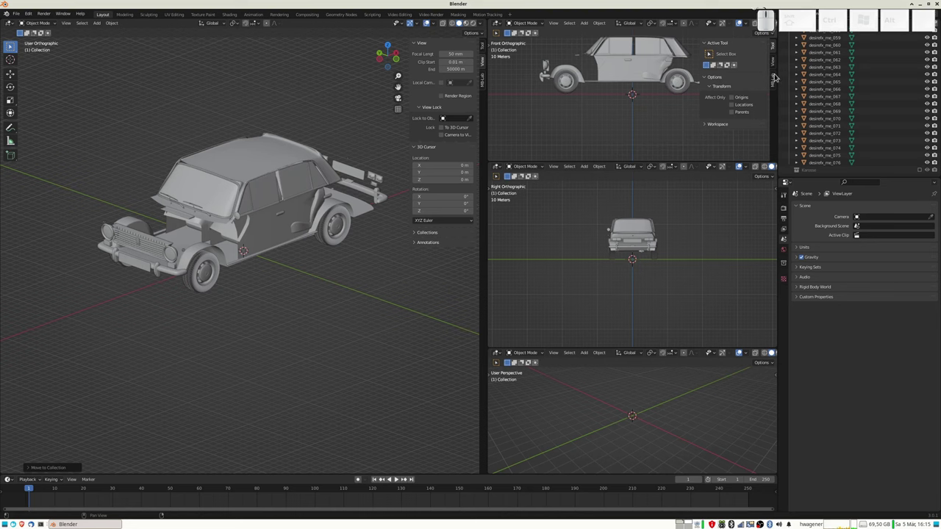
left_click(774, 66)
left_click(748, 69)
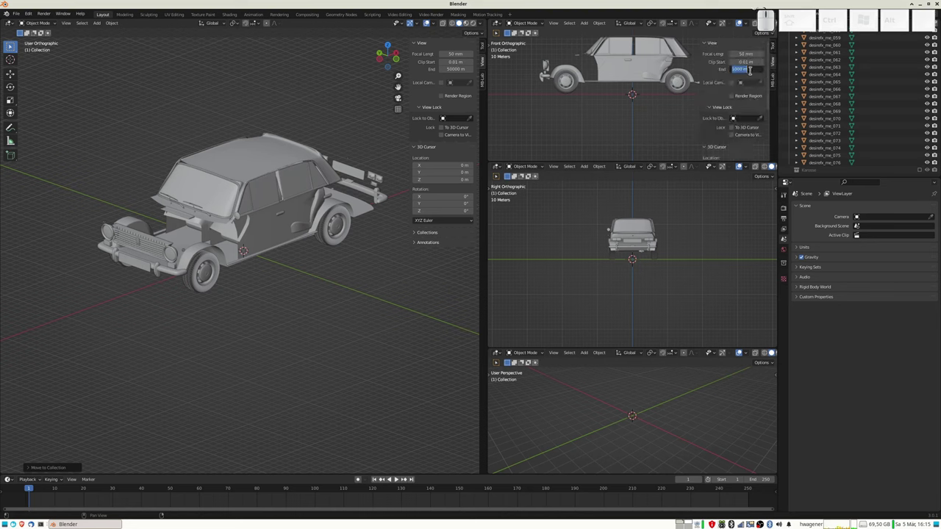
type("5000")
key("Return")
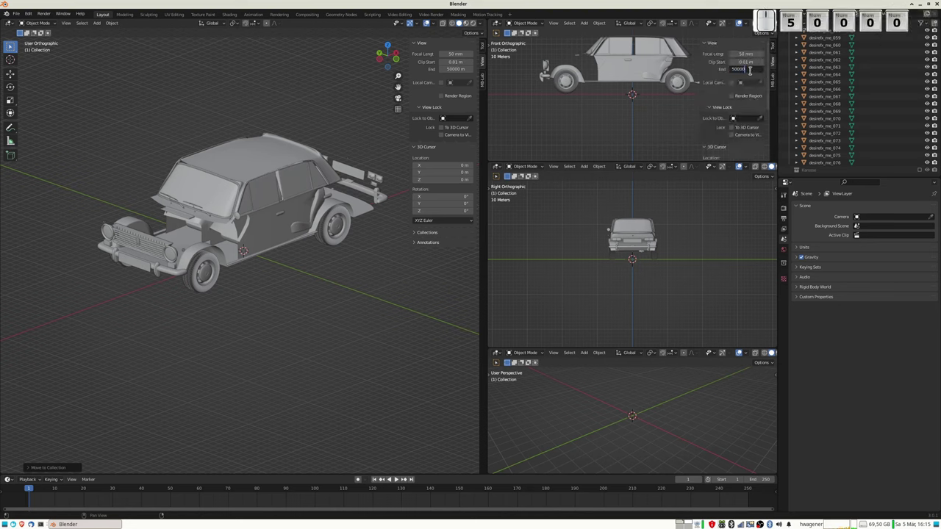
- Set Clip End to 50000 m in the right view and the lower perspective view
key("n")
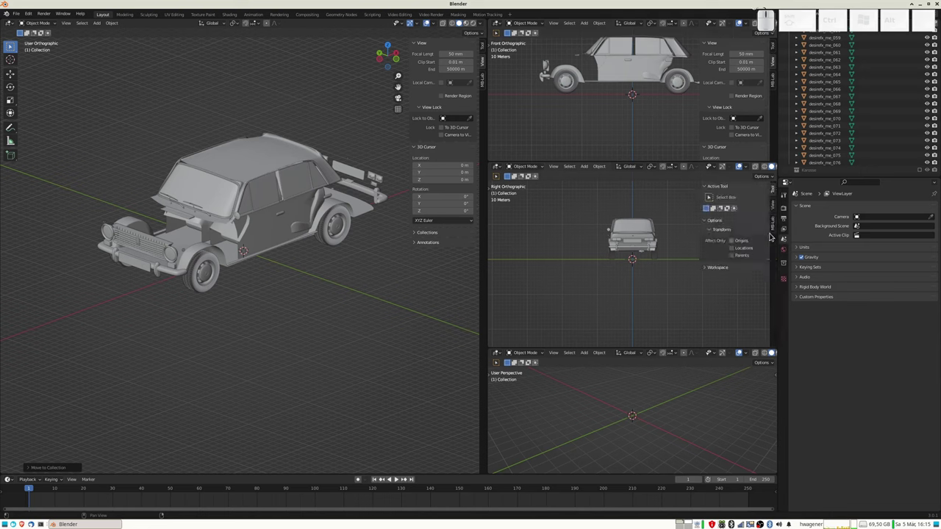
left_click(772, 205)
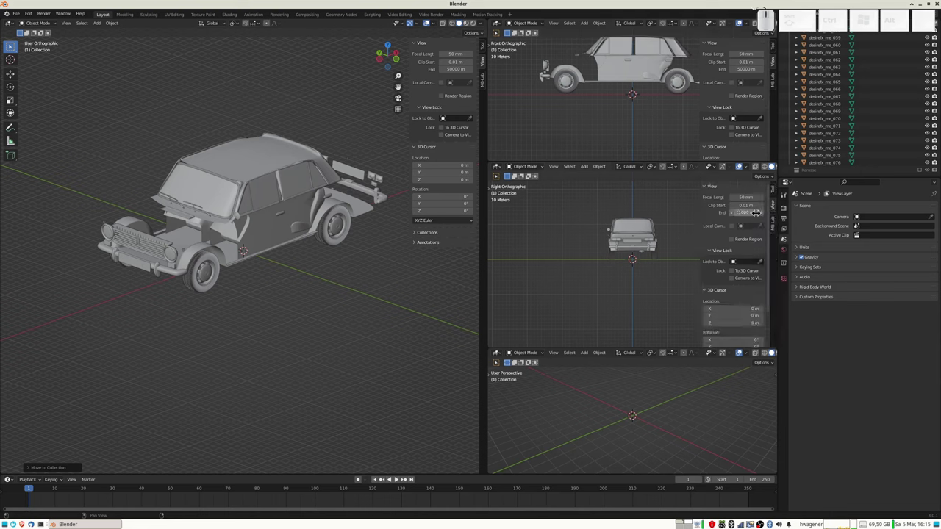
double_click(749, 212)
type("50000")
key("Return")
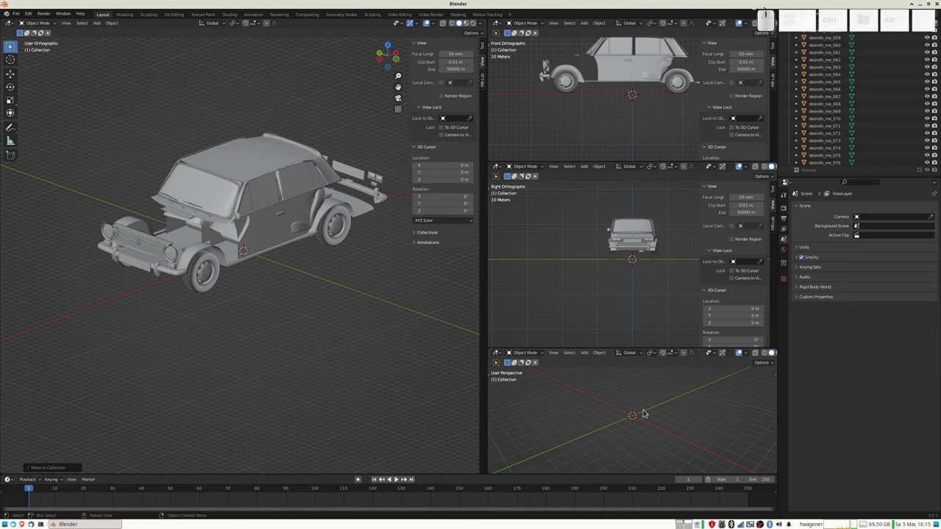
key("n")
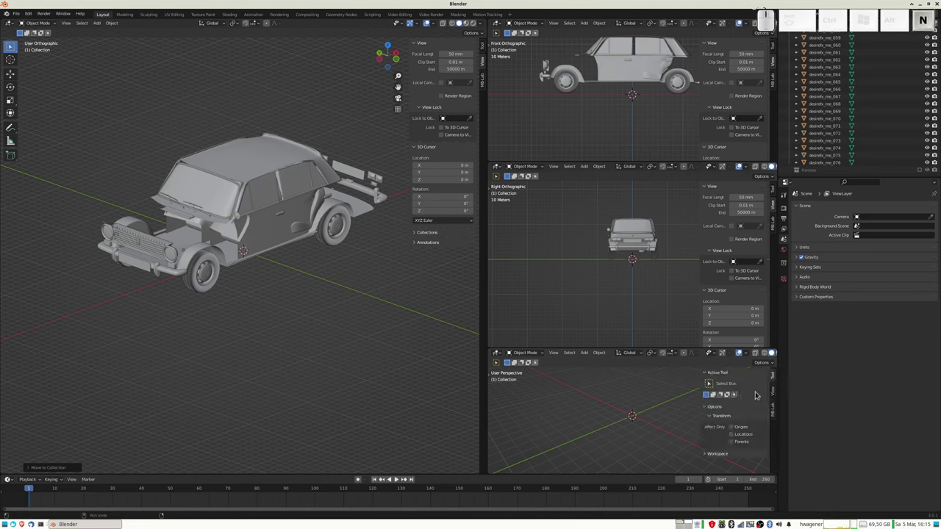
left_click(774, 395)
left_click(746, 398)
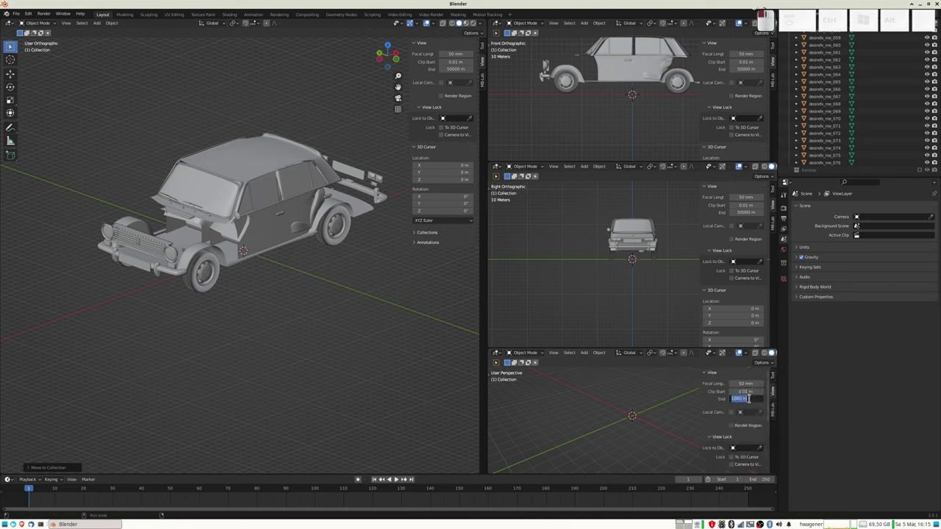
type("5000")
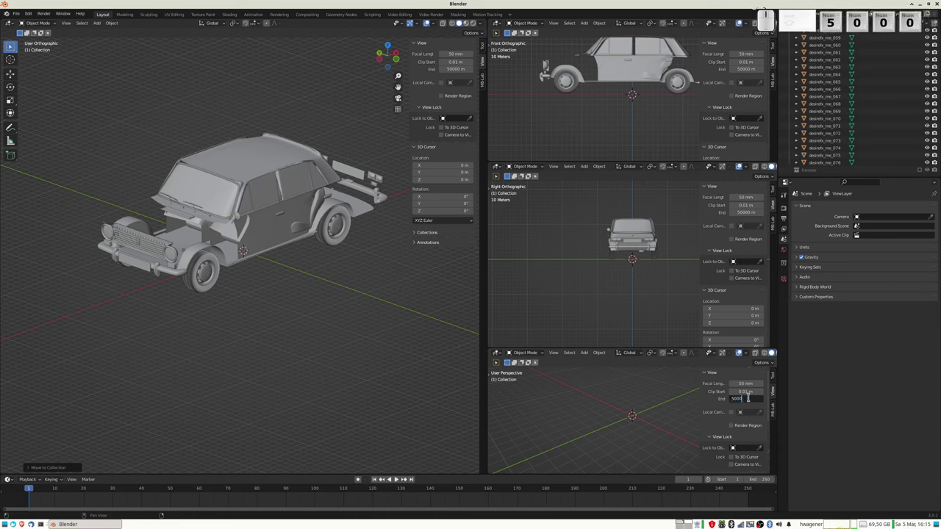
type("0")
key("Return")
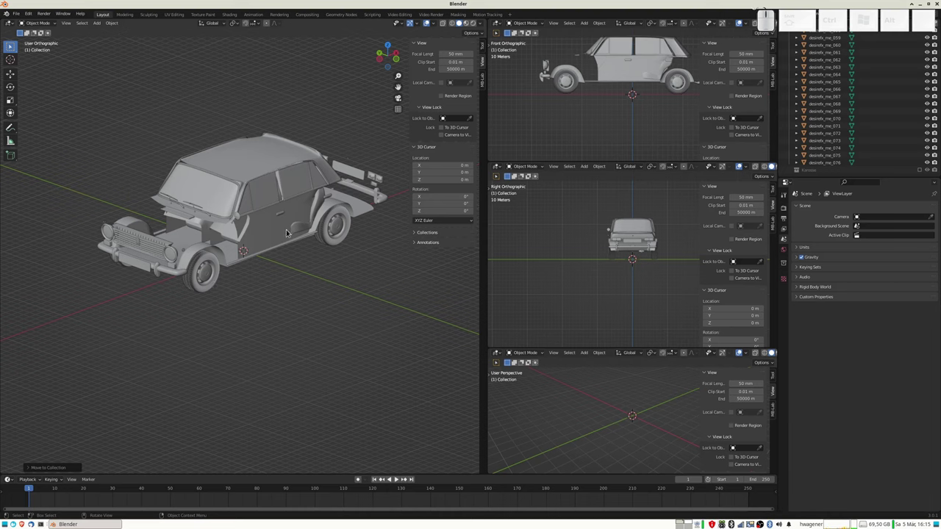
middle_click_drag(256, 240, 252, 245)
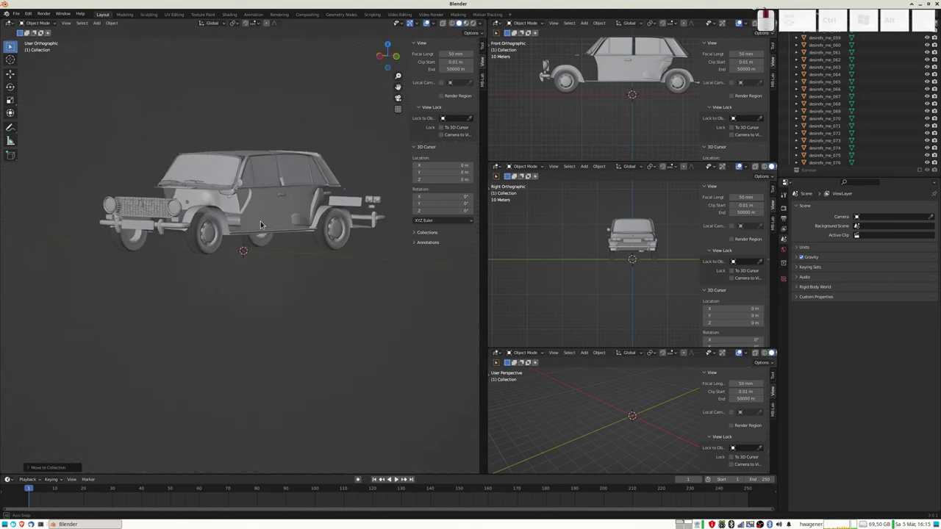
- Select the outer body shell desirefx_me_039, briefly lifting it to check underneath
left_click(250, 182)
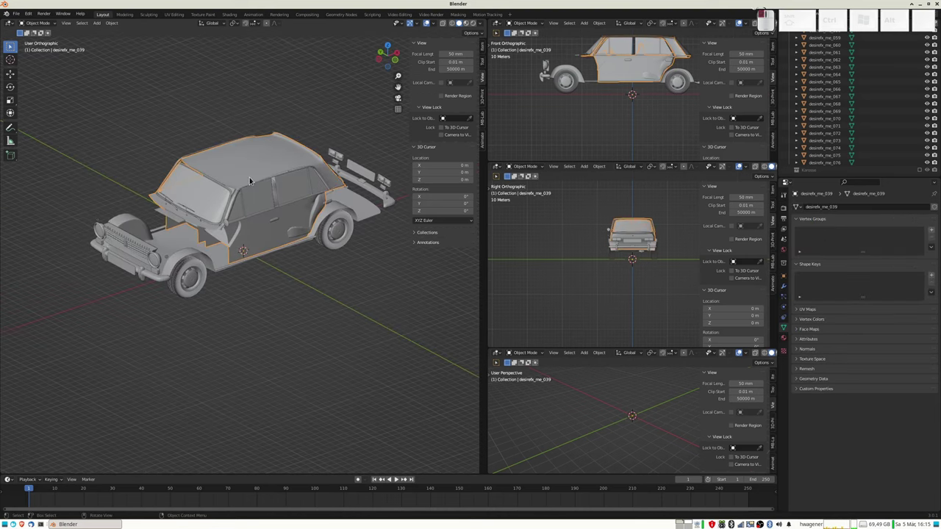
mouse_move(251, 248)
middle_mouse_down()
mouse_move(234, 225)
mouse_move(245, 237)
middle_mouse_up()
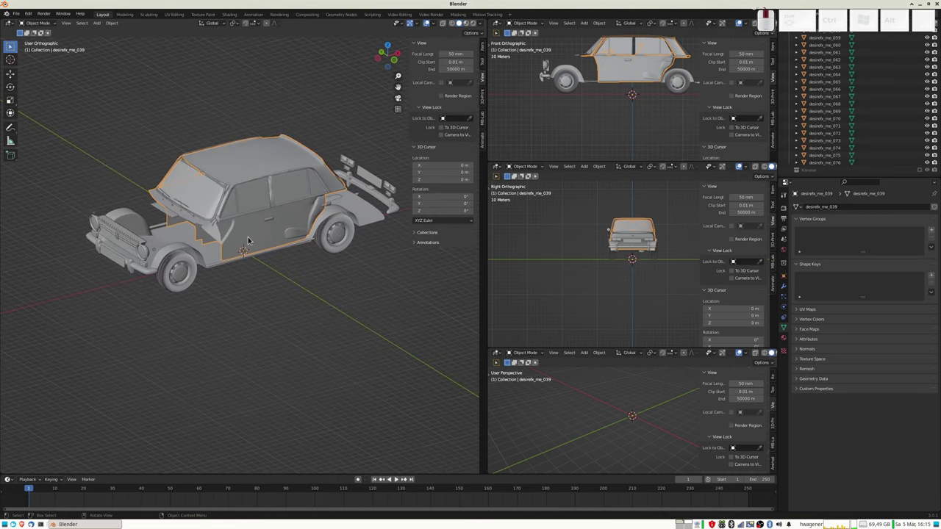
key("g")
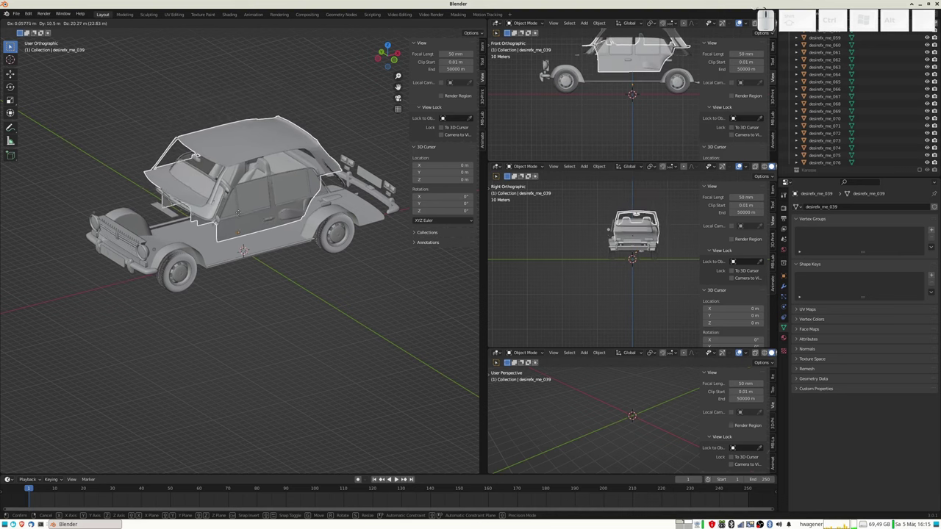
left_click(263, 235)
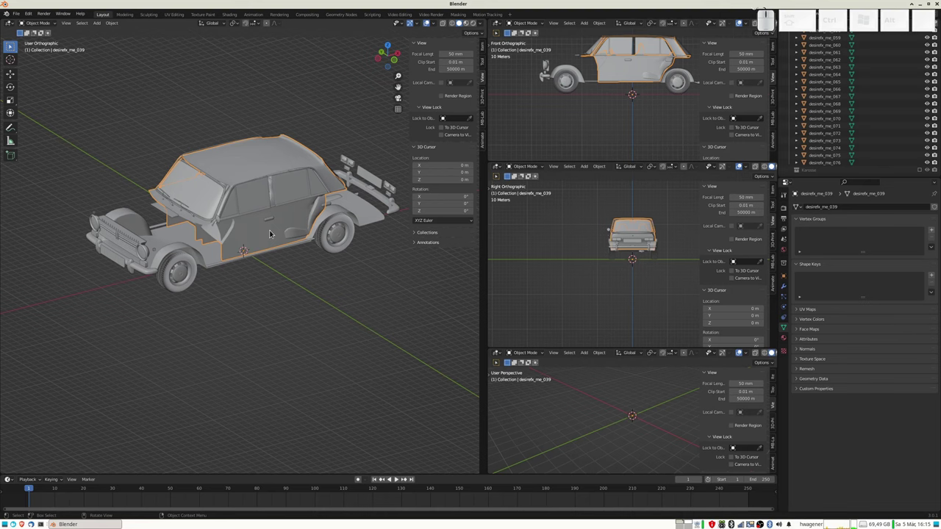
- Move the shell into a new collection named Unwichtig and exclude that collection
key("m")
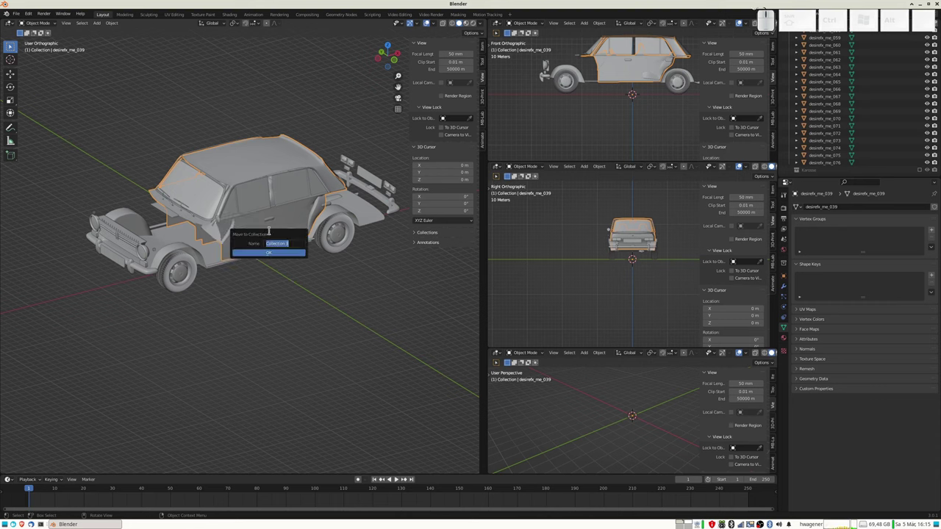
type("Unwichtig")
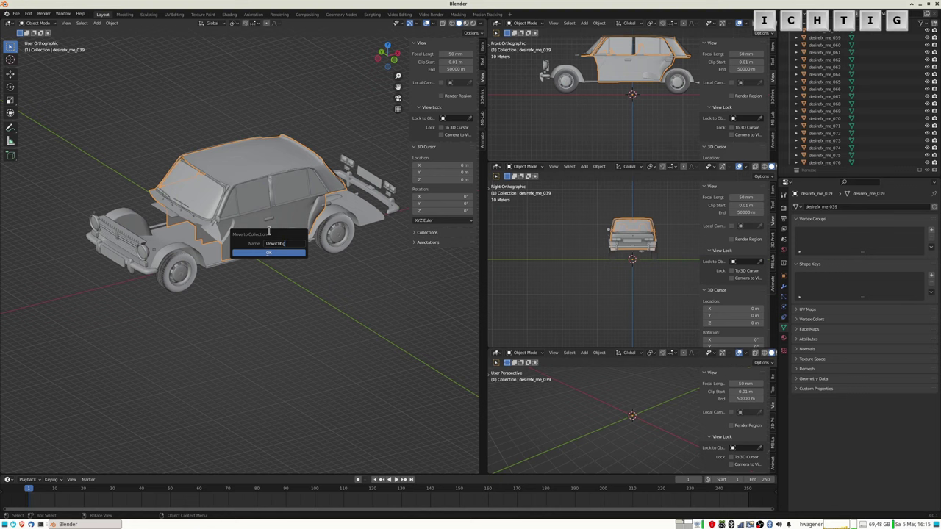
left_click(268, 232)
left_click(272, 253)
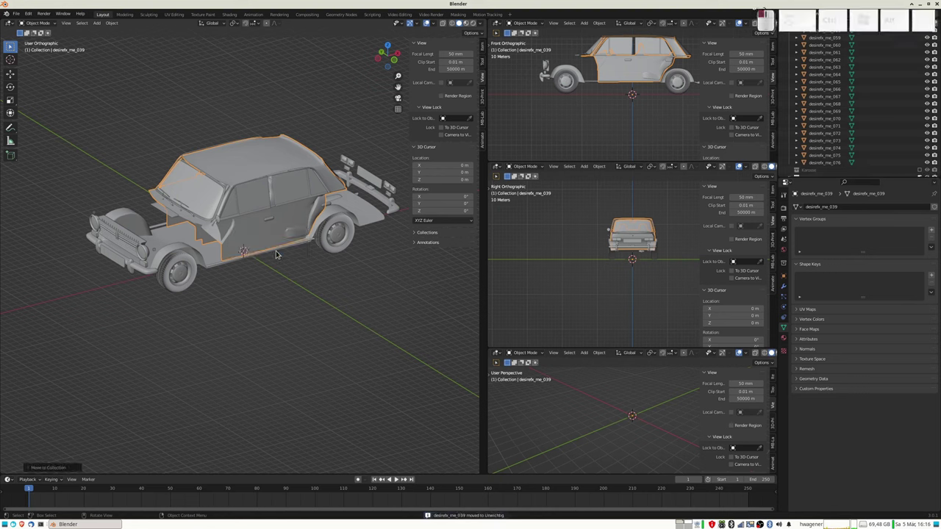
scroll(871, 137, "down", 2)
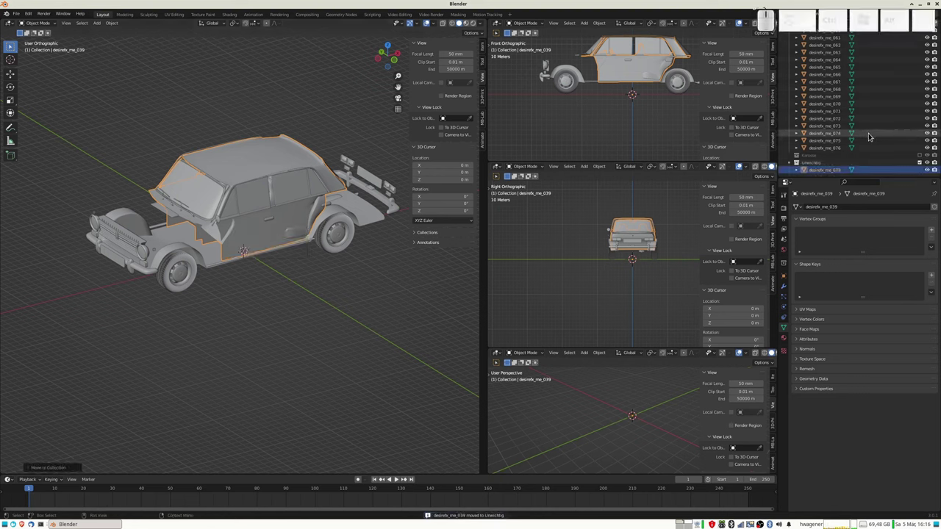
left_click(920, 162)
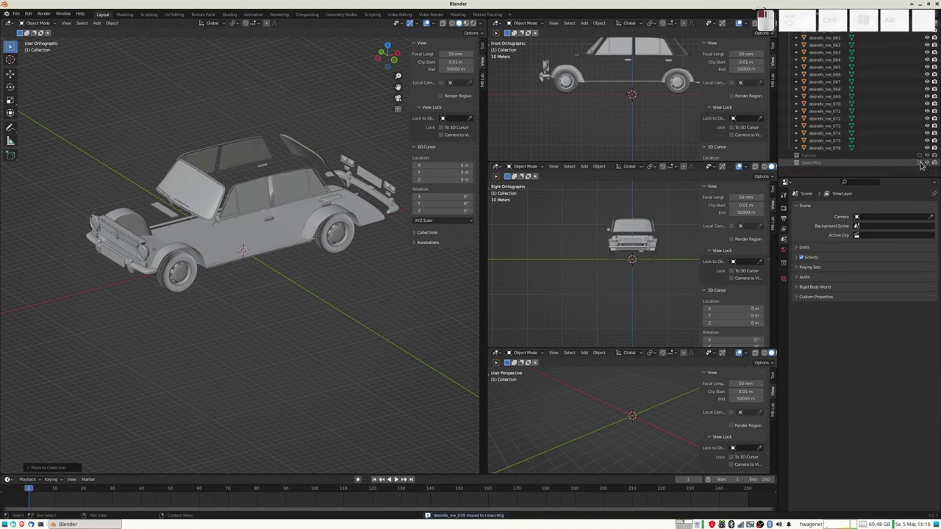
- Select a side window pane and the rear window together
left_click(209, 195)
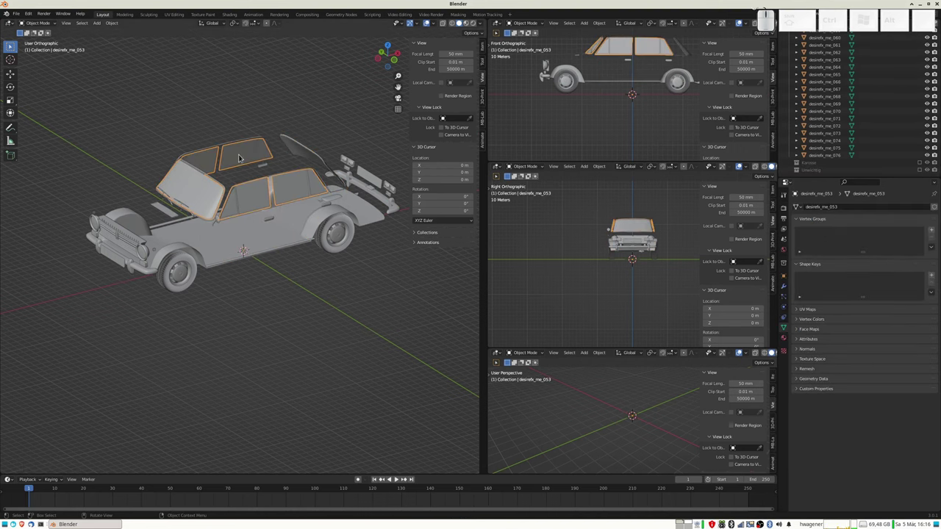
left_click(296, 153, "shift")
key("g")
right_click(258, 147)
- Move the windows into a new collection named Scheiben and exclude it
key("m")
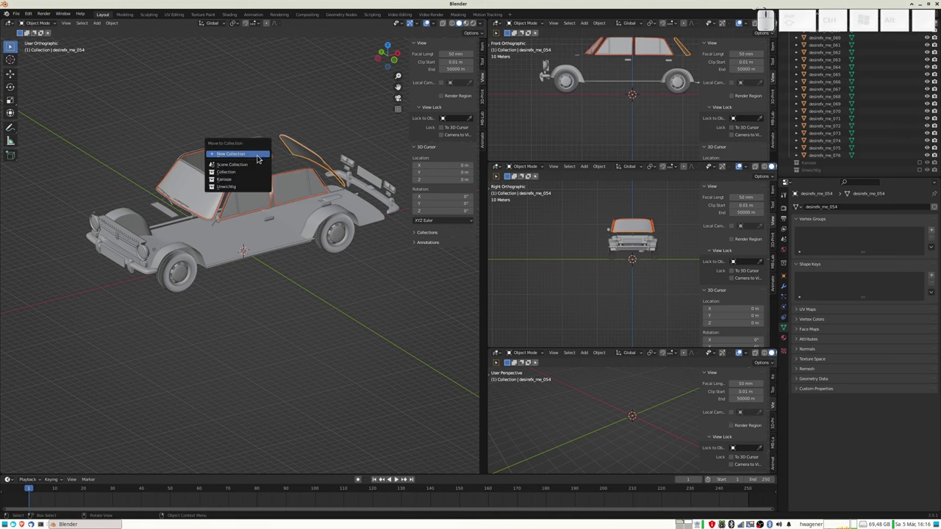
left_click(257, 155)
type("Scheiben")
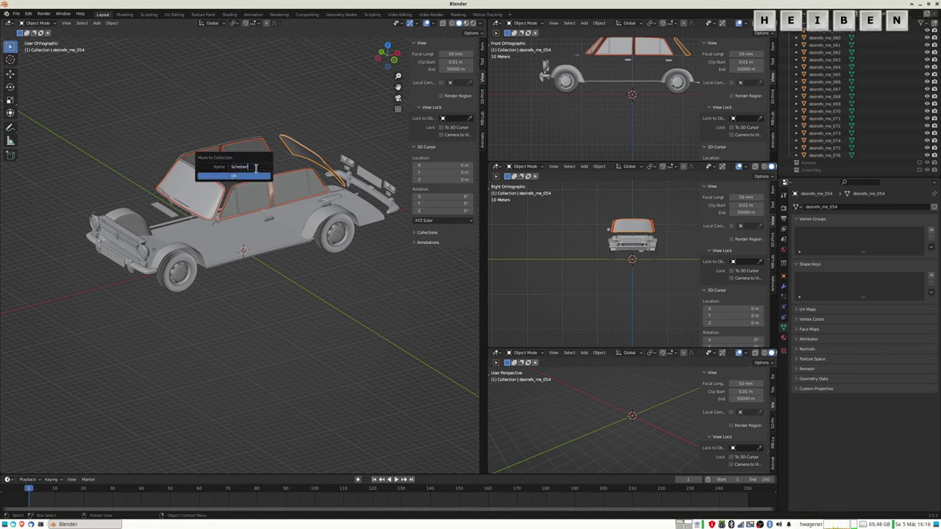
key("Return")
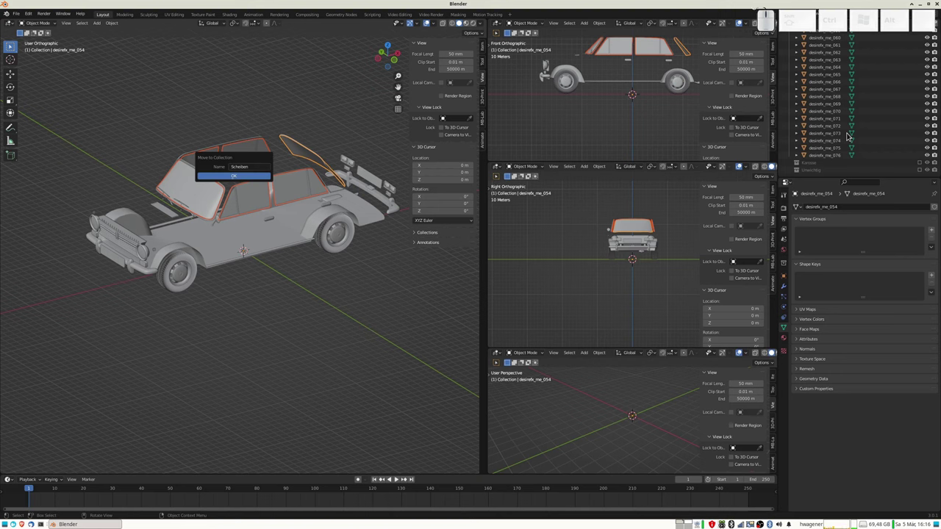
left_click(231, 178)
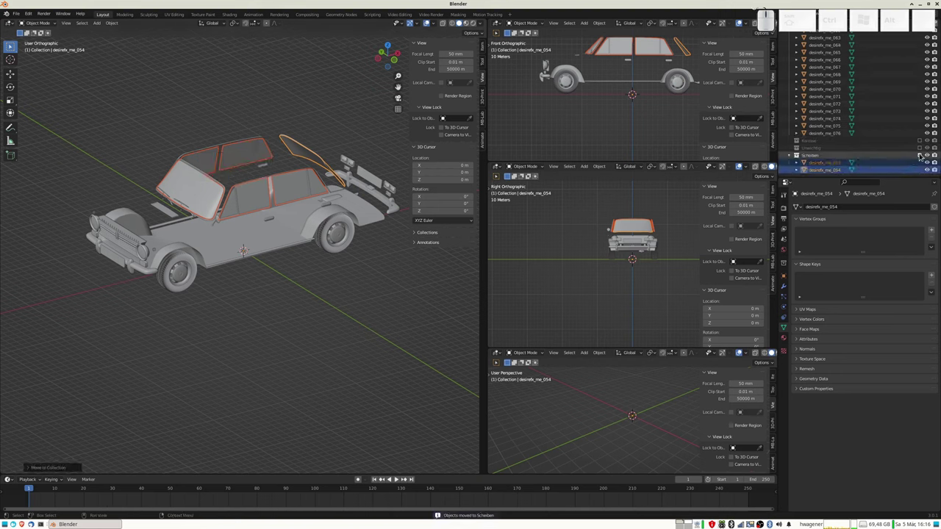
left_click(919, 155)
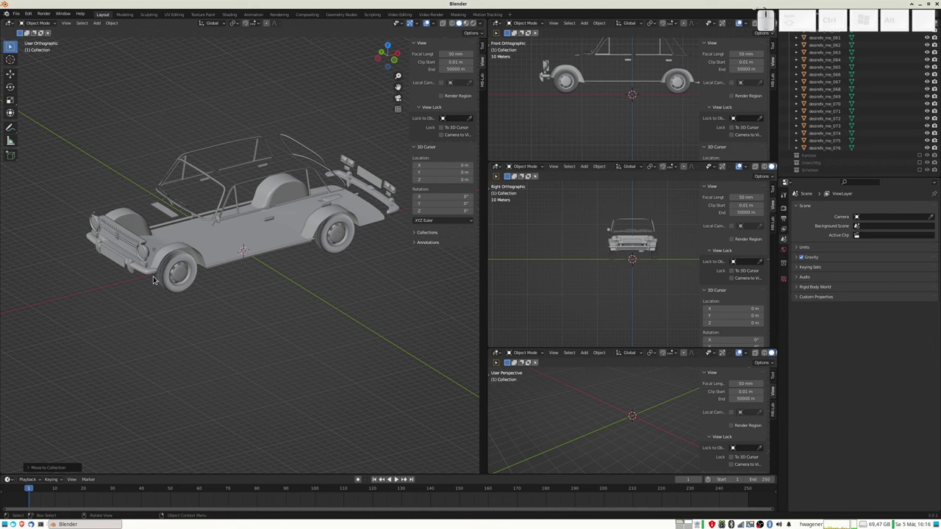
- Move the floor panel desirefx_me_038 into a new collection named Bodenblech
left_click(227, 252)
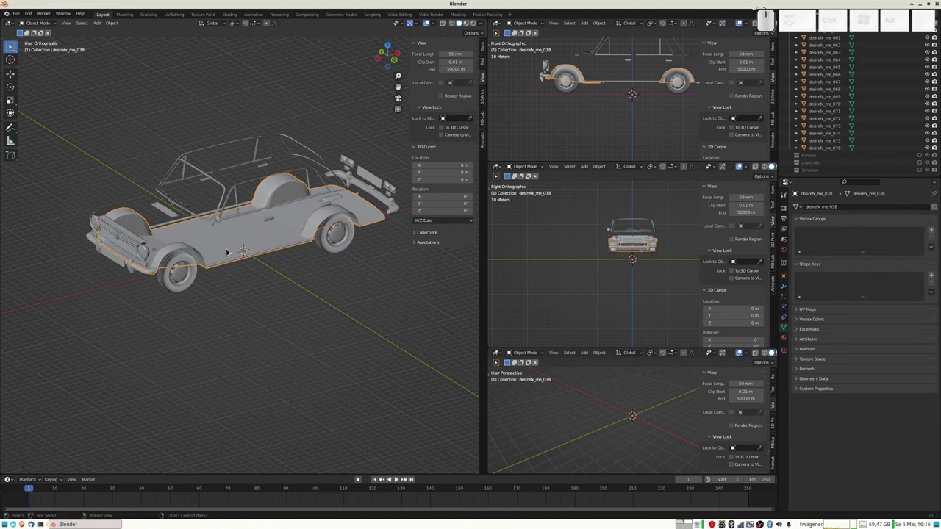
key("m")
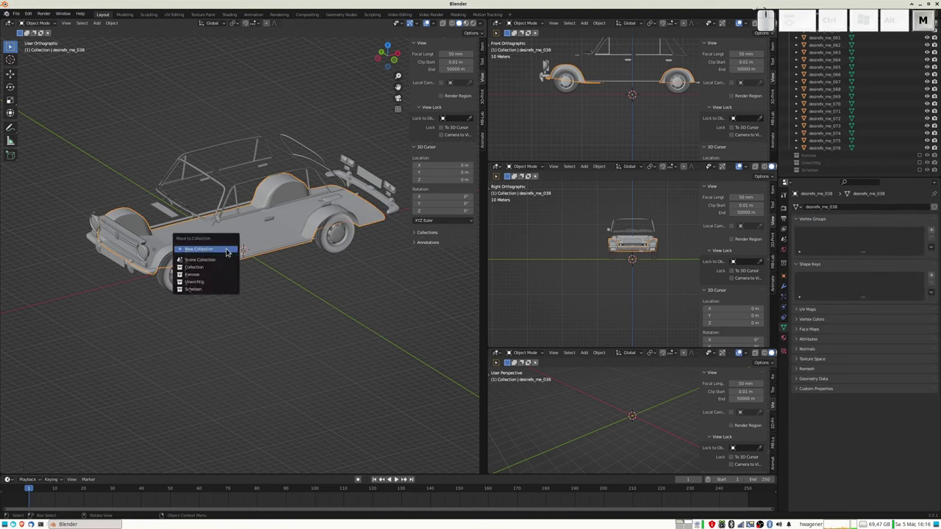
left_click(226, 250)
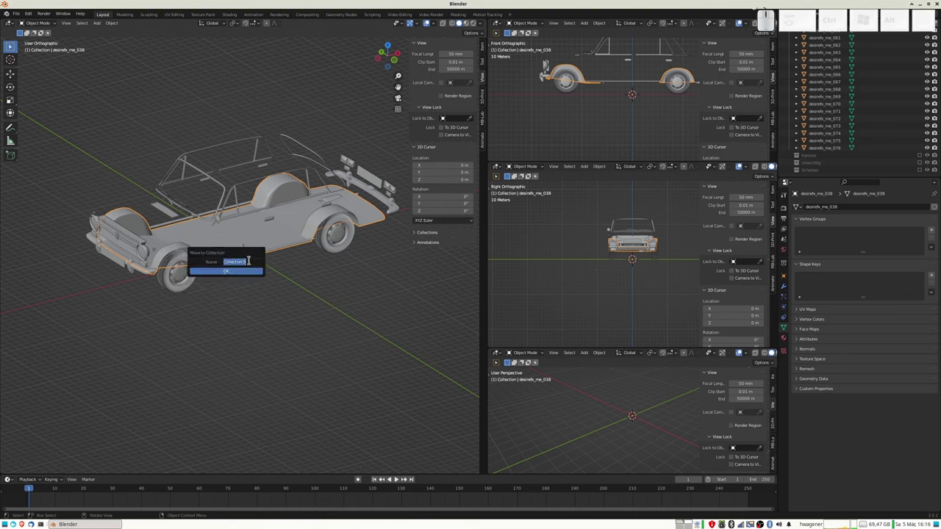
type("Bodenblech")
key("Return")
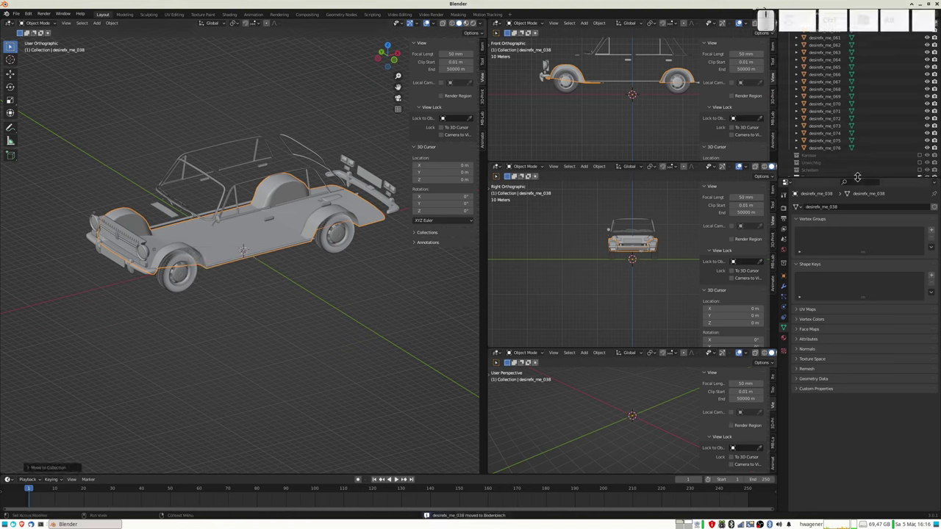
- Exclude the Bodenblech collection in the Outliner so the floor is hidden
scroll(852, 125, "down", 1)
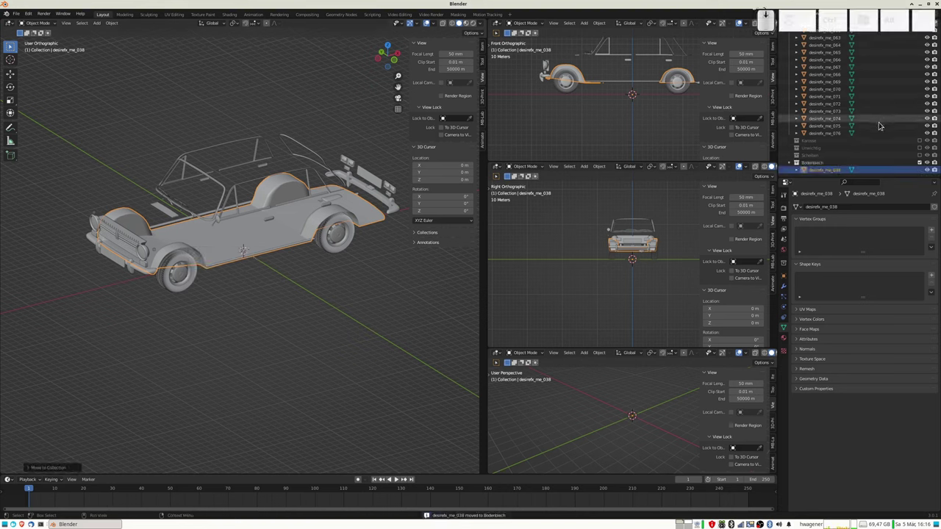
left_click(927, 171)
left_click(926, 171)
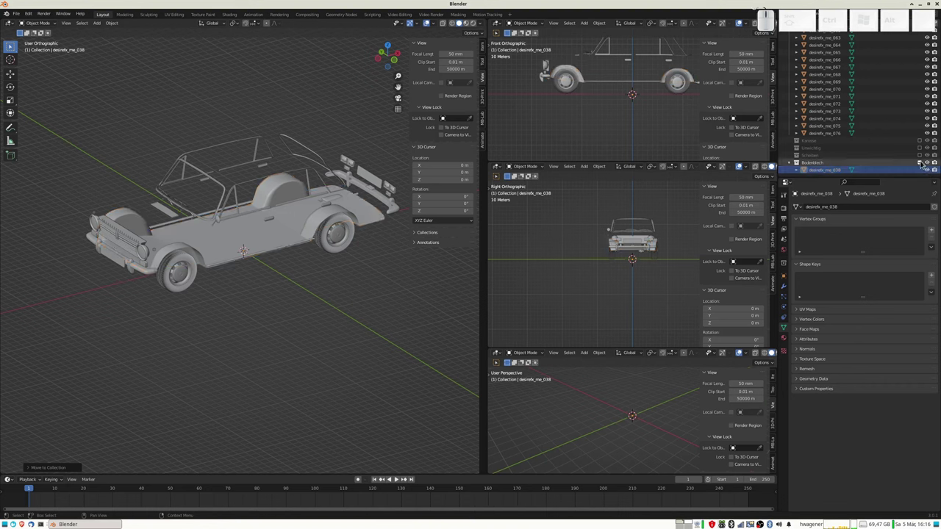
left_click(919, 163)
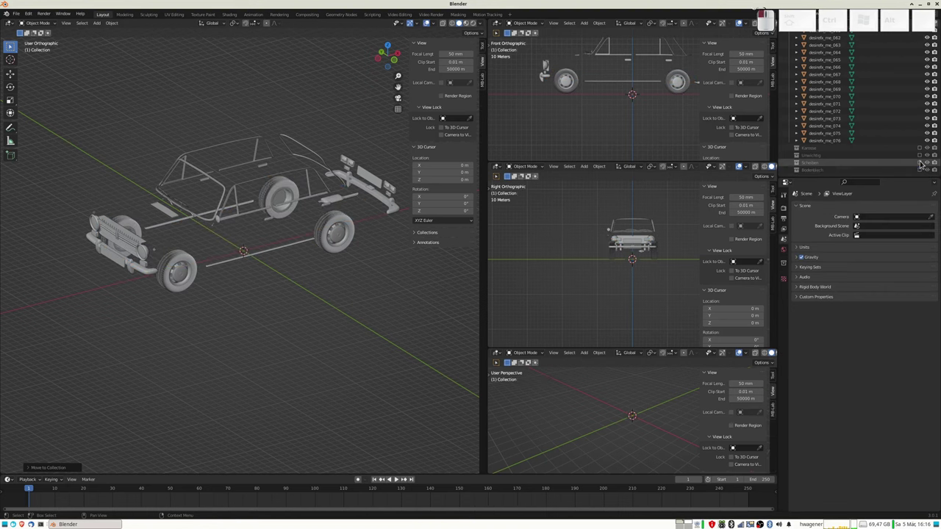
- Move the front bumper into a new collection named Stoßstangen
left_click(141, 269)
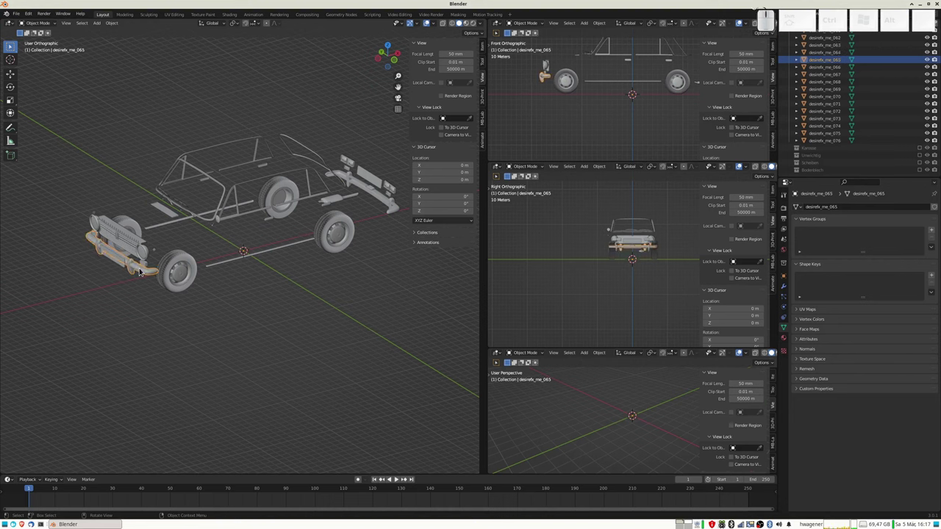
key("m")
left_click(159, 264)
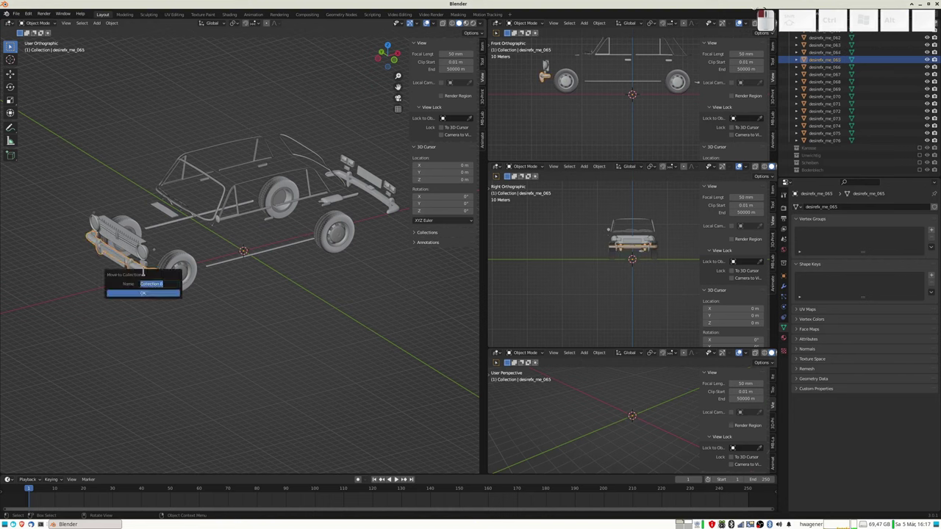
type("Stoß")
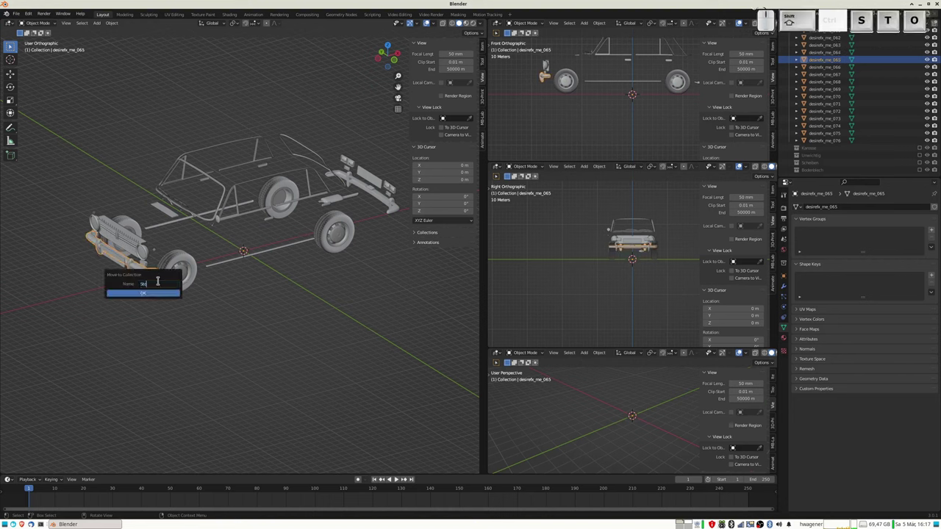
type("stangen")
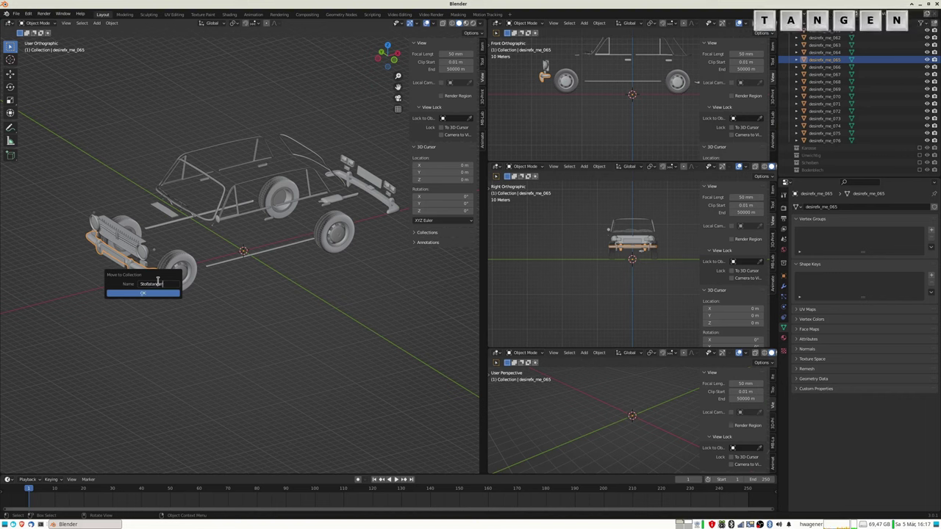
key("Return")
left_click(158, 294)
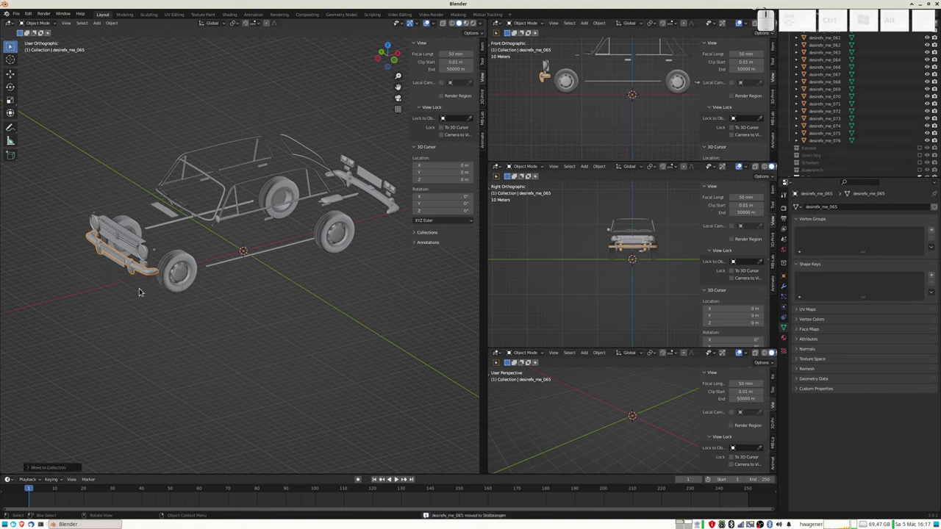
- Add the rear bumper to Stoßstangen and exclude that collection from the scene
left_click(394, 209)
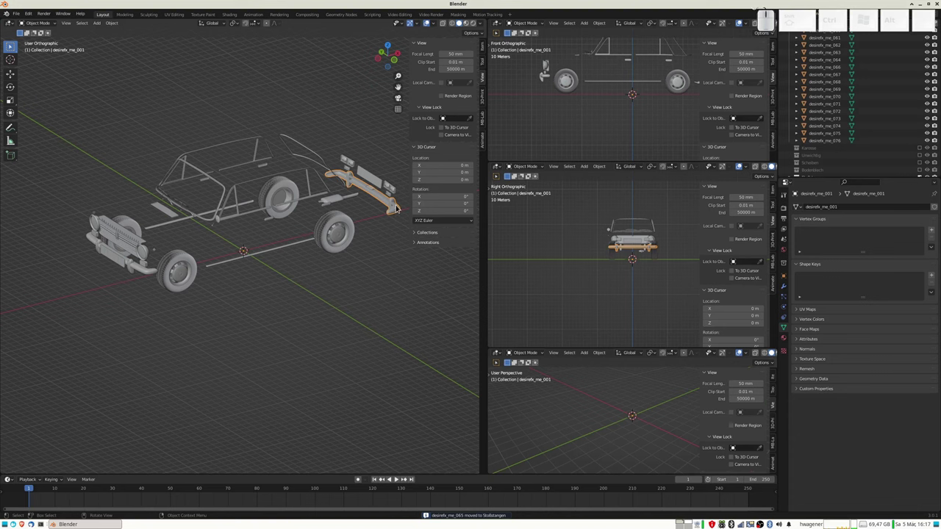
key("m")
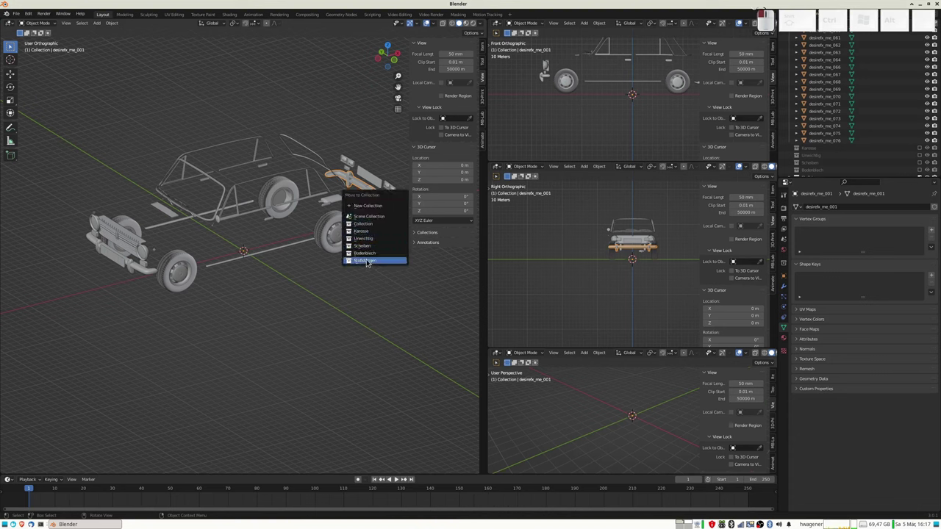
left_click(367, 260)
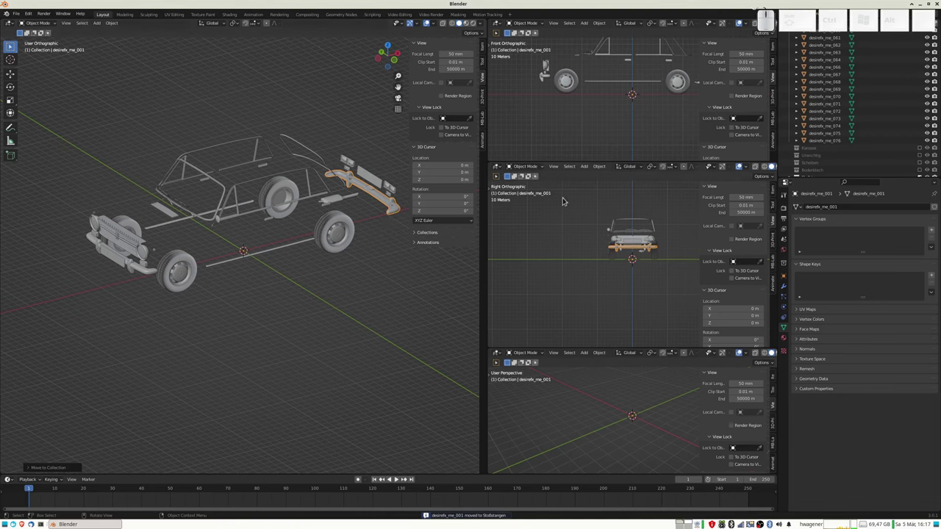
scroll(847, 133, "down", 1)
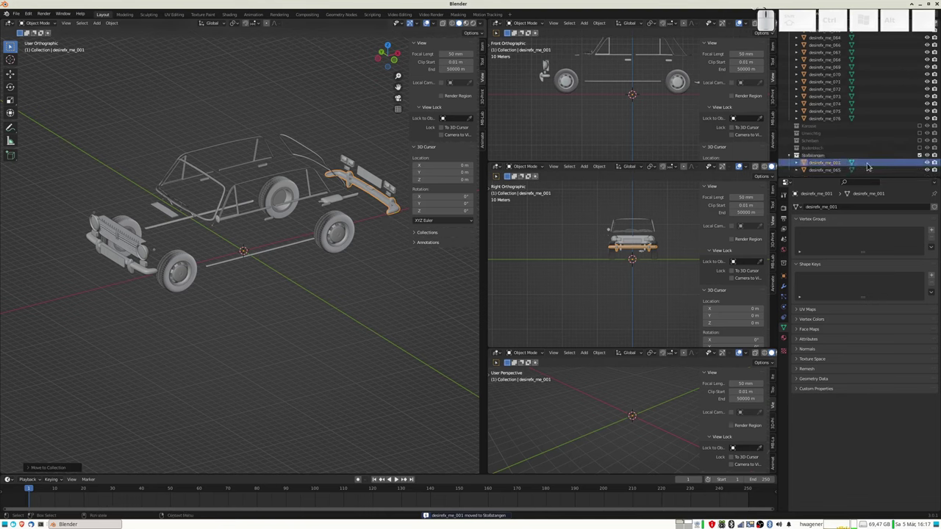
left_click(792, 155)
left_click(604, 190)
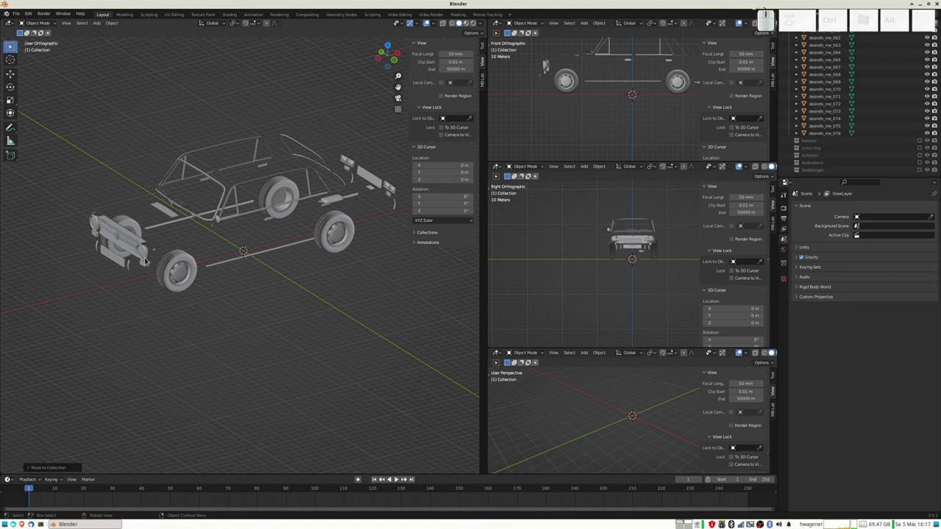
middle_click_drag(147, 262, 125, 272)
left_click(104, 276)
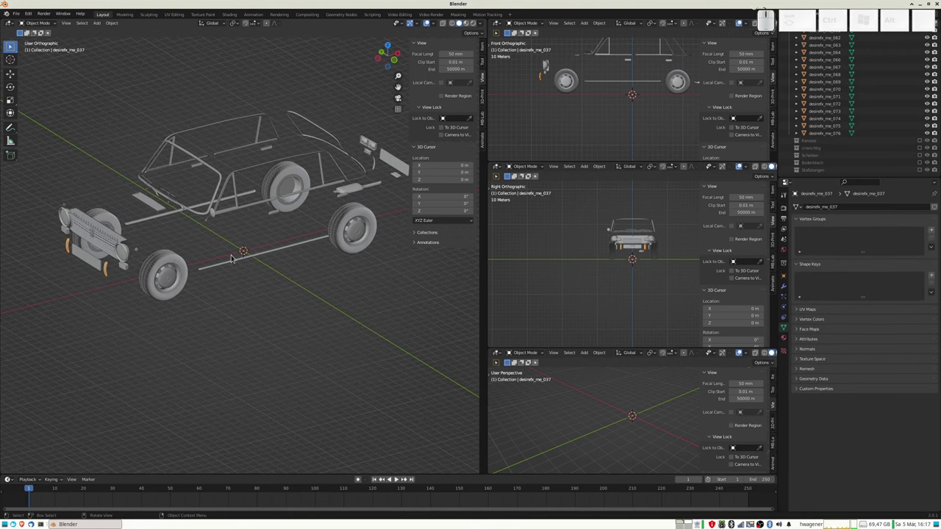
- Move the two small leftover bumper pieces into Stoßstangen
left_click(375, 168, "shift")
key("m")
left_click(367, 164)
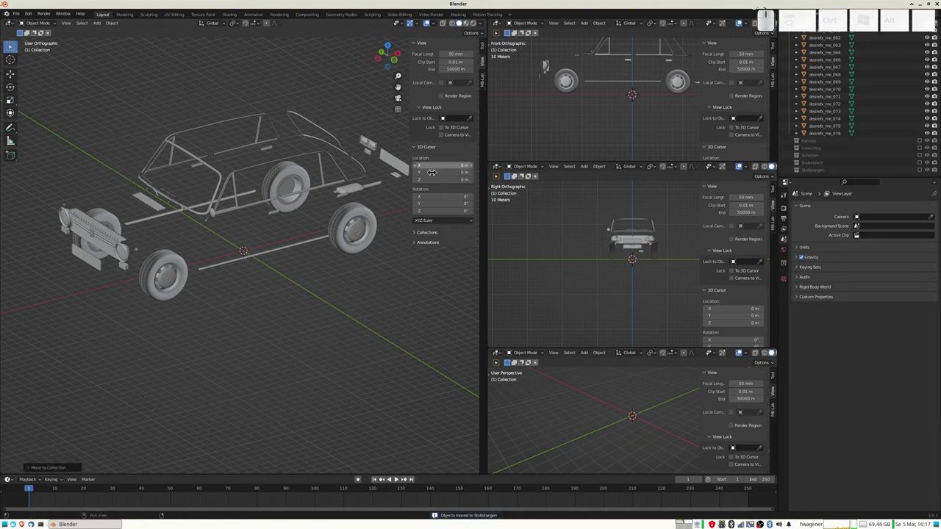
- Put both licence plates into a new Kennzeichen collection and exclude it
left_click(92, 266)
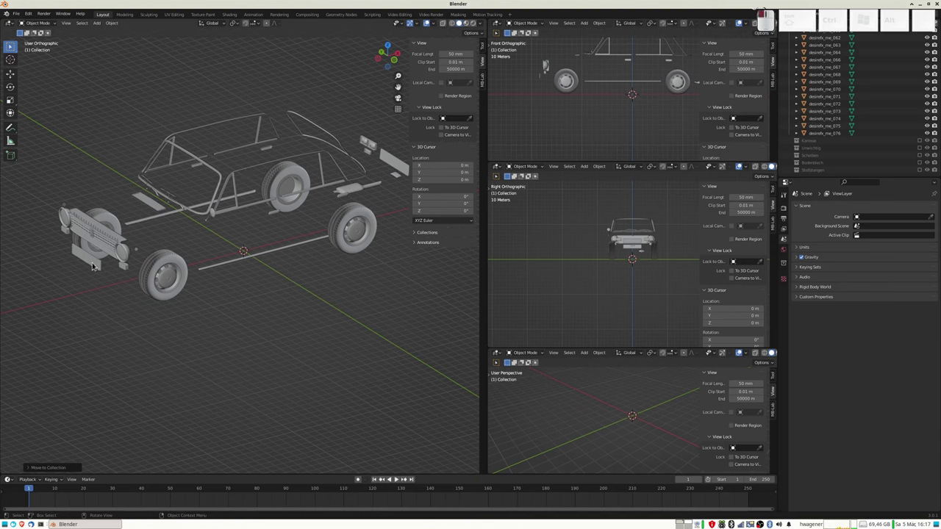
left_click(385, 160, "shift")
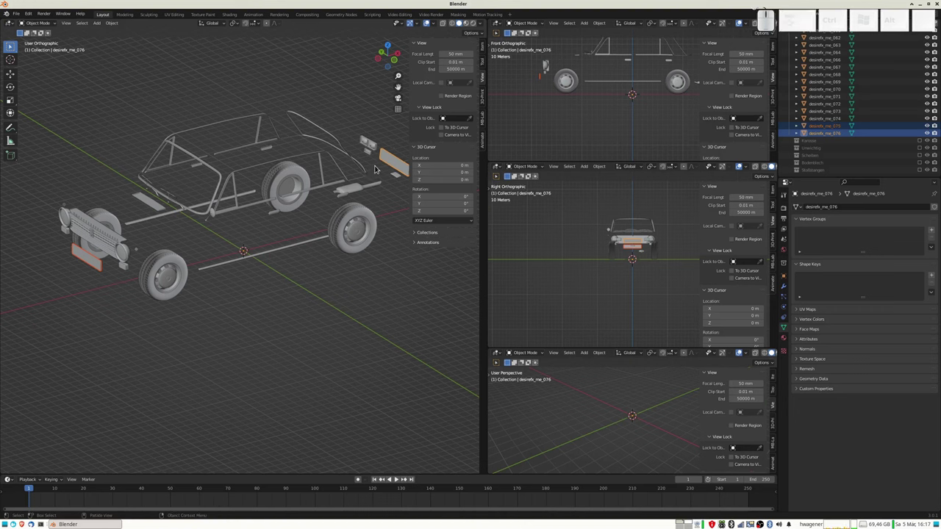
key("m")
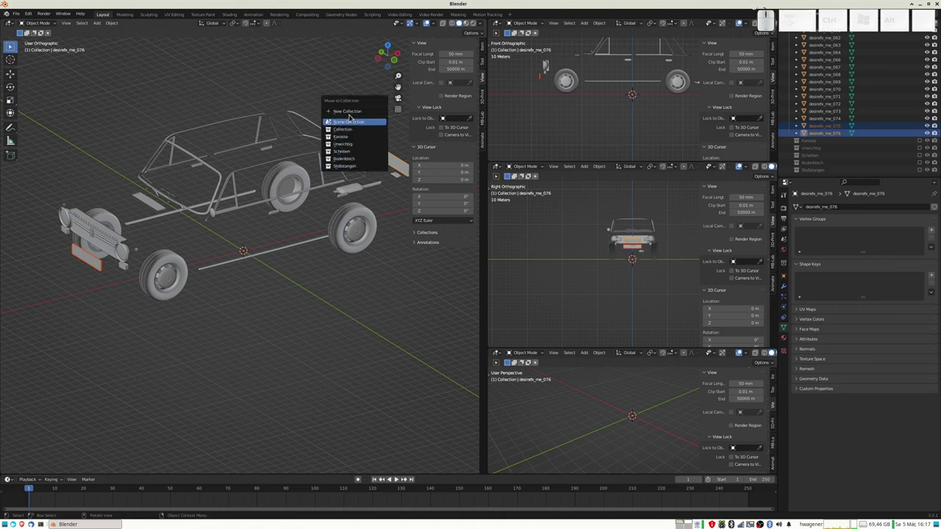
left_click(348, 112)
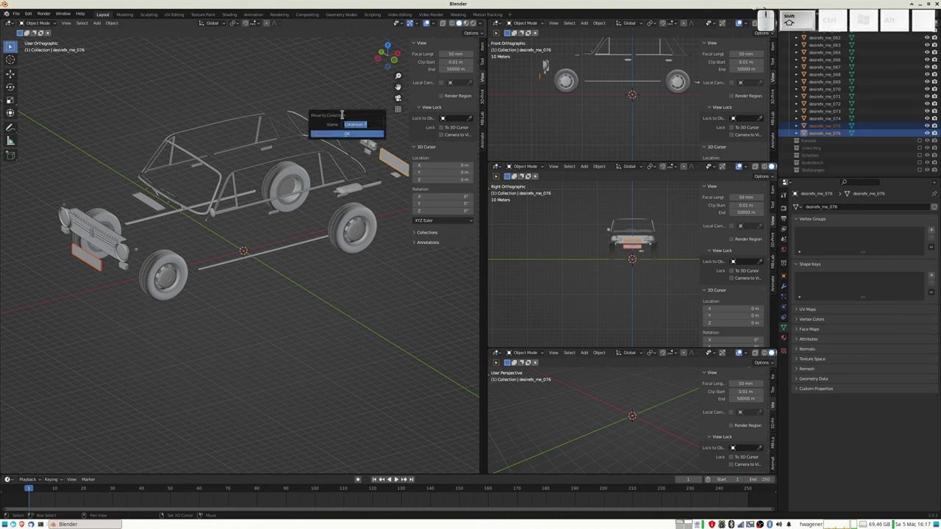
type("Kennzeichen")
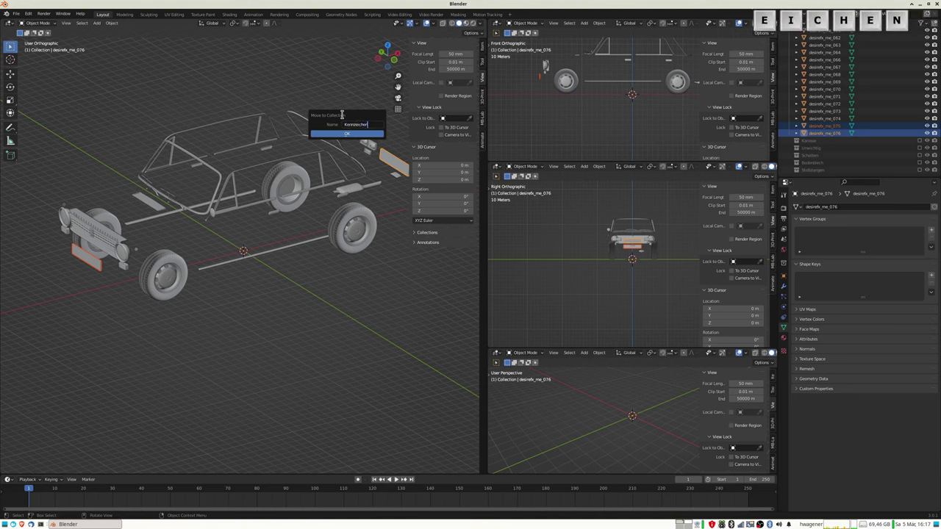
key("Return")
left_click(347, 134)
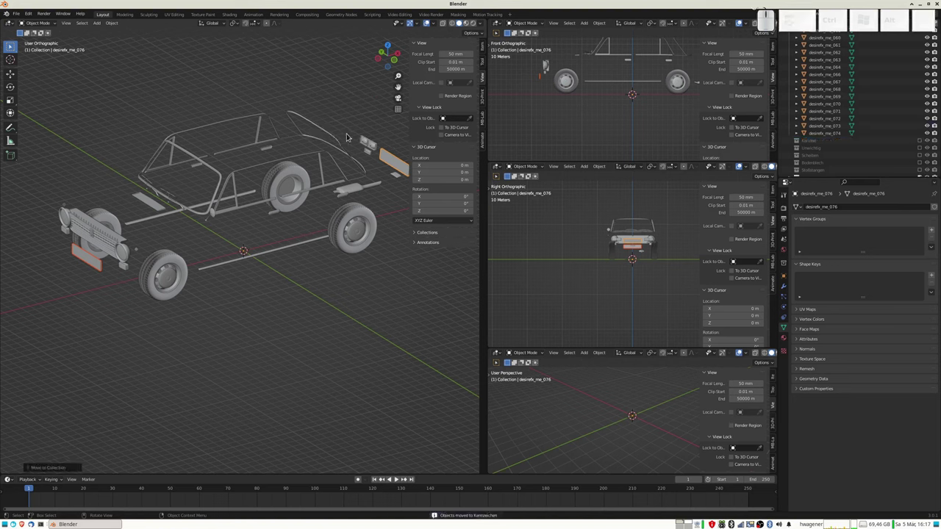
scroll(867, 147, "down", 3)
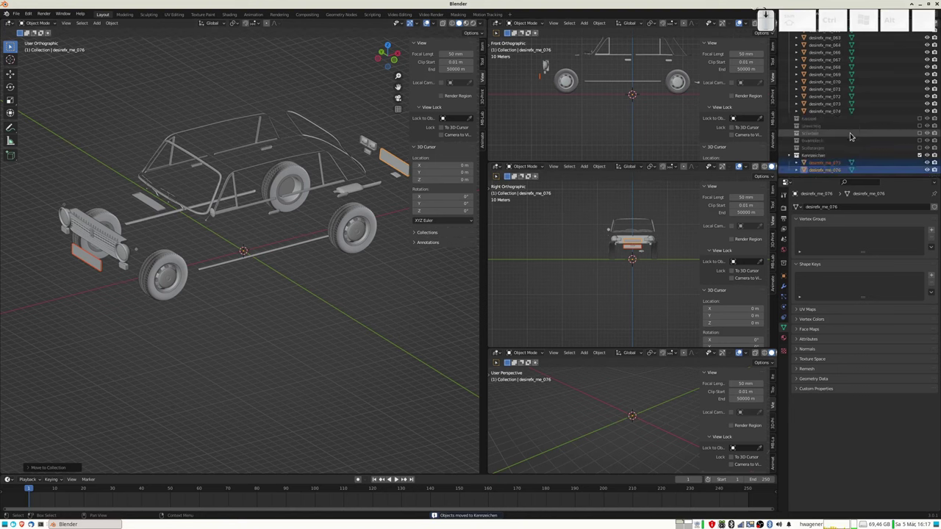
left_click(919, 156)
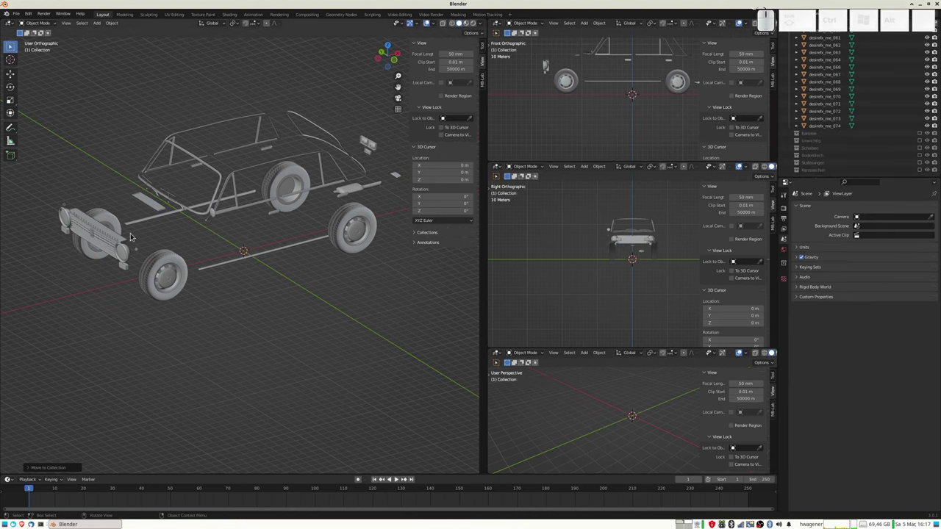
- Move the small door piece into a new collection named Tür, then orbit to face the grille
left_click(396, 181)
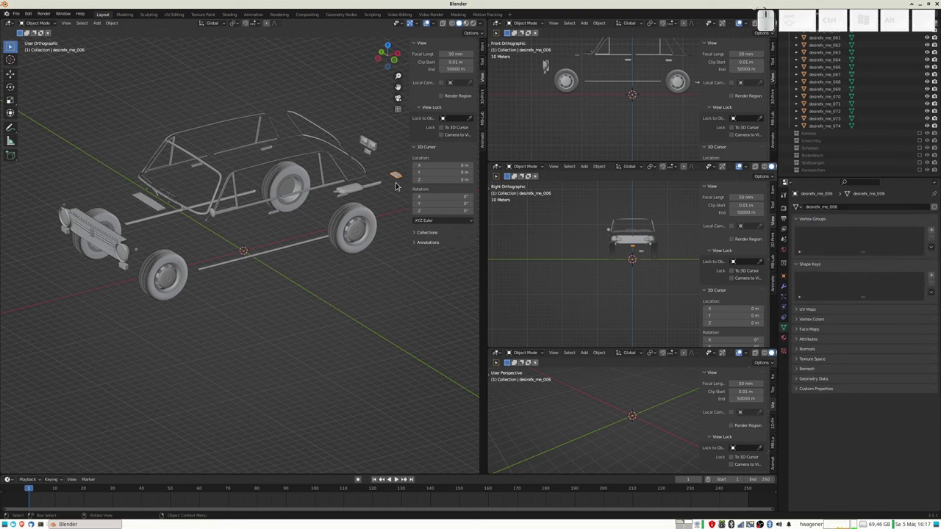
key("m")
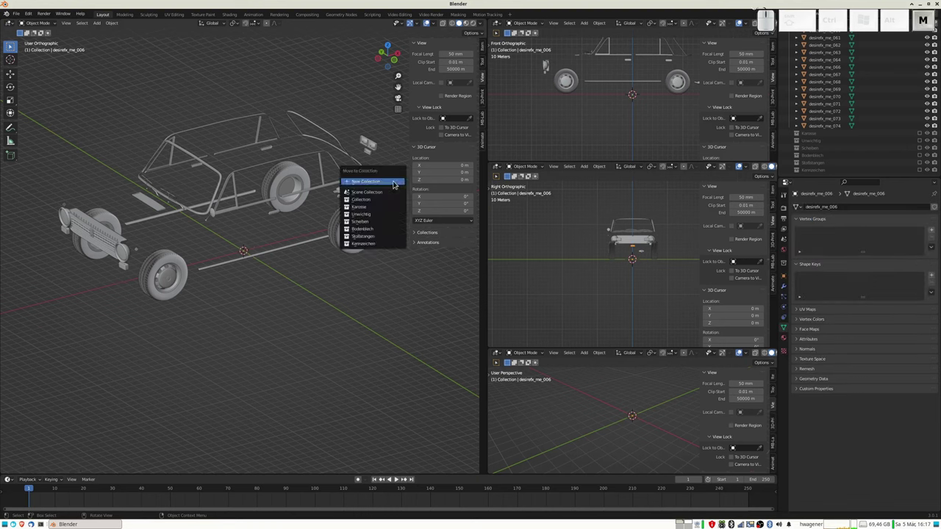
left_click(386, 182)
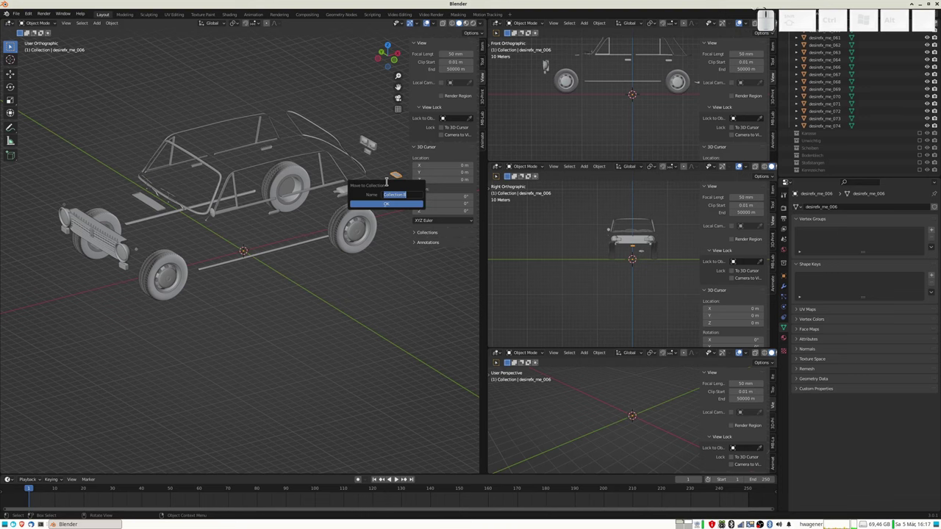
type("Tür")
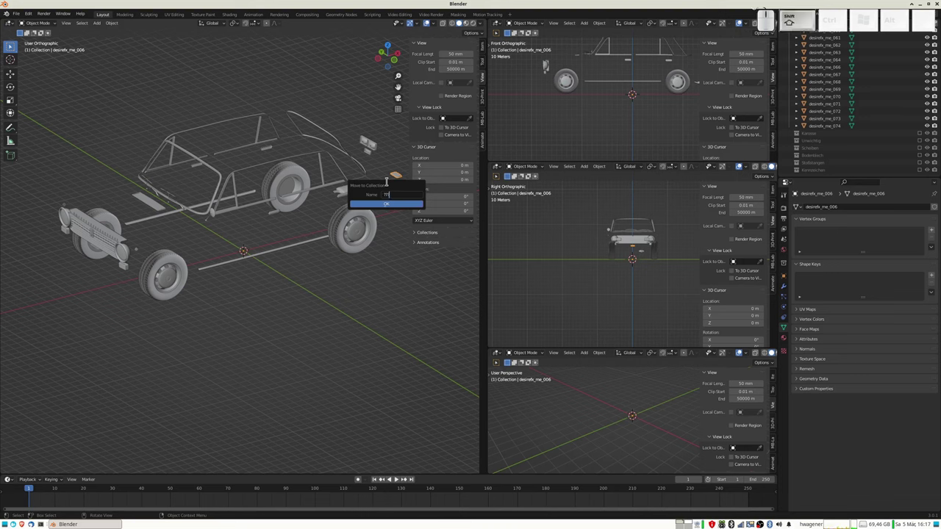
key("Return")
left_click(377, 205)
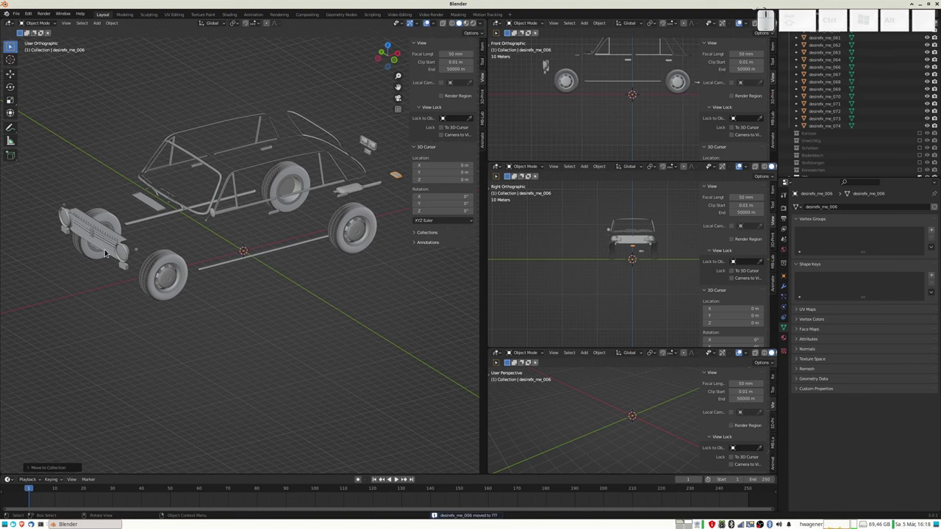
middle_click_drag(100, 252, 163, 259)
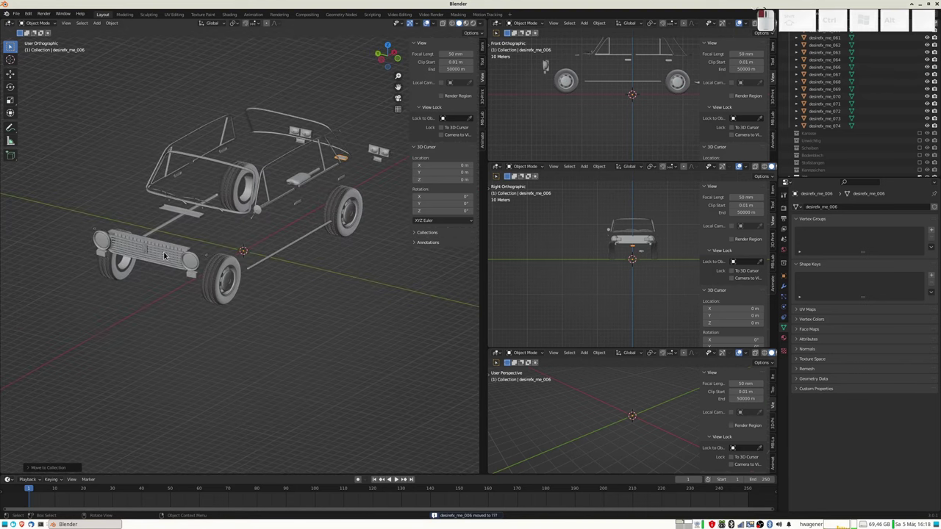
left_click(170, 250)
- Move the grille frame and grille mesh into a new Kühlergrill collection and exclude it
left_click(170, 250)
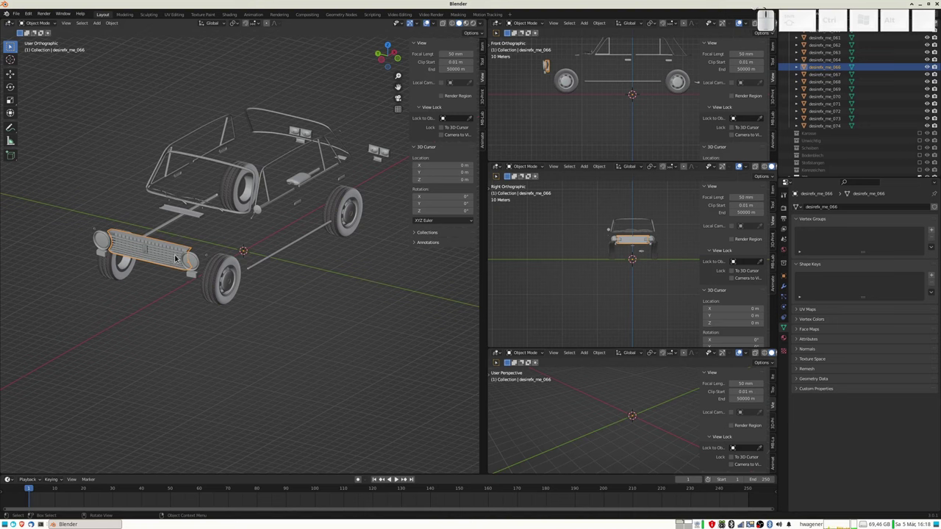
left_click(174, 259, "shift")
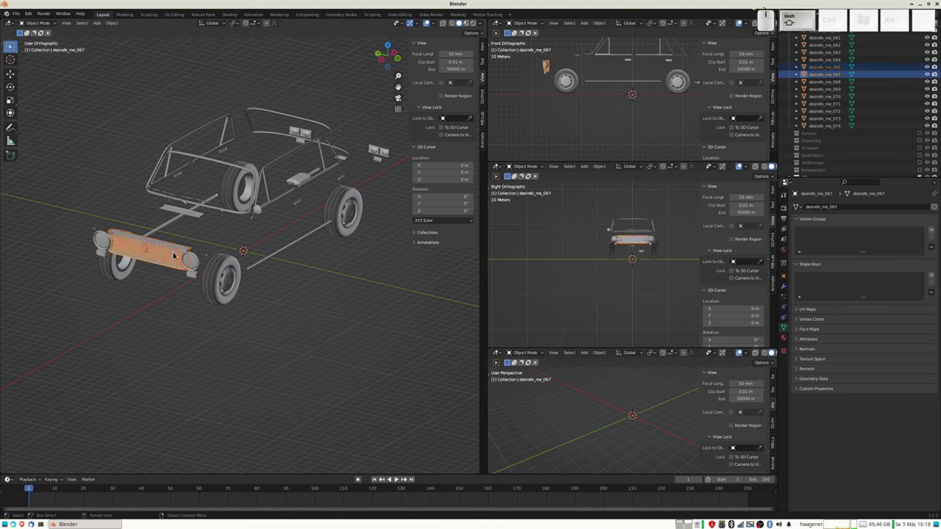
key("m")
left_click(163, 253)
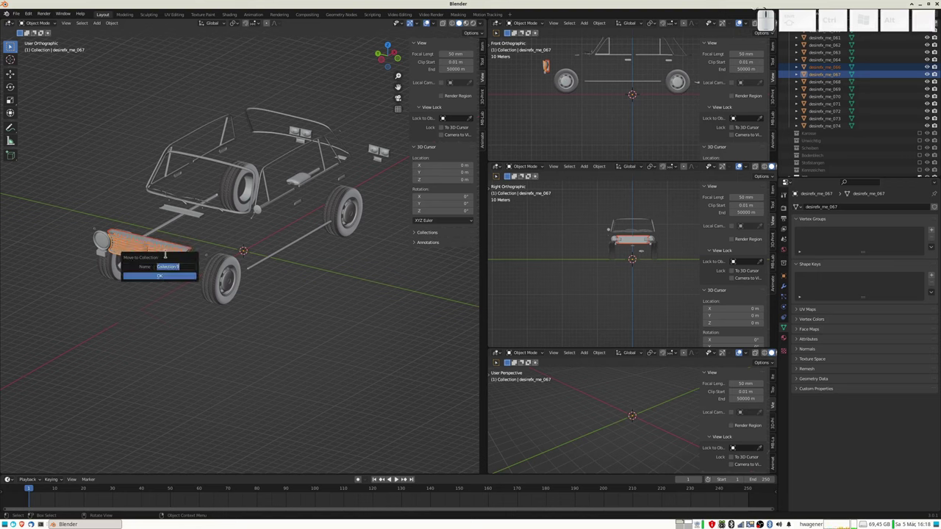
type("Kühlergrill")
key("Return")
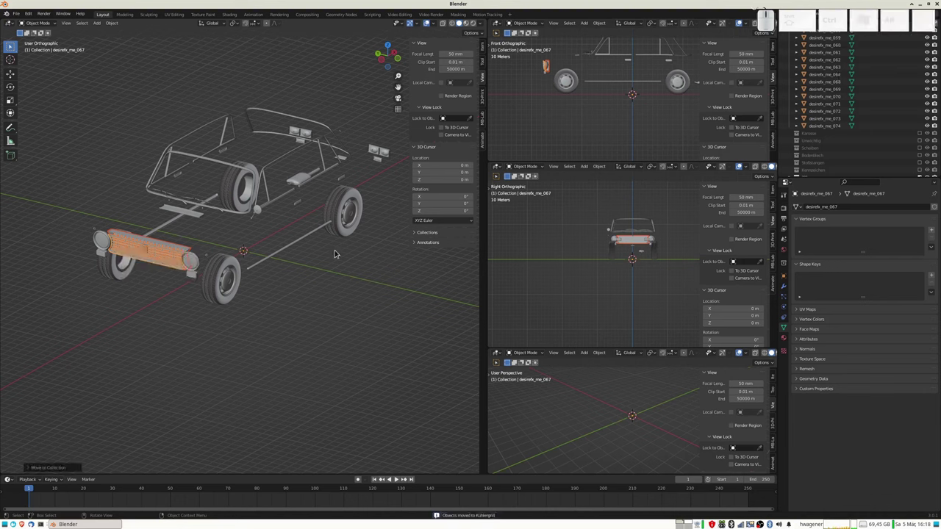
scroll(836, 150, "down", 2)
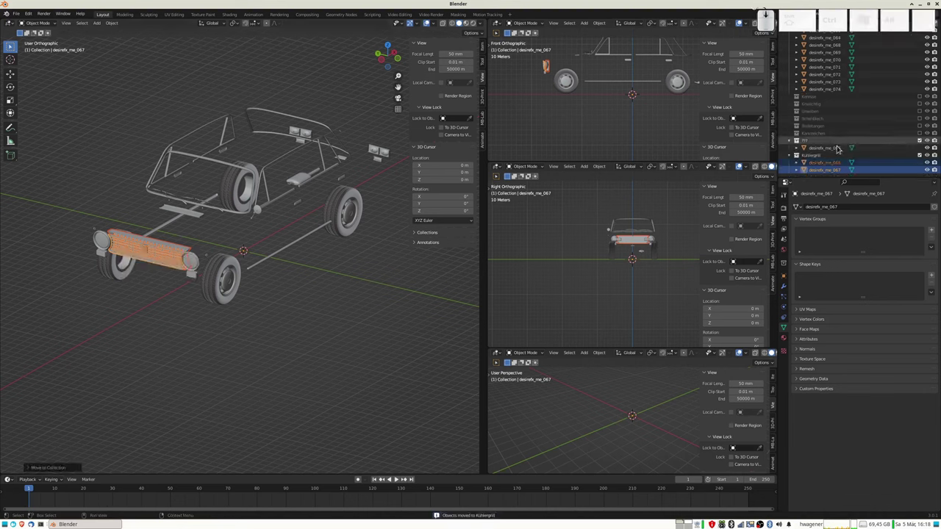
left_click(920, 158)
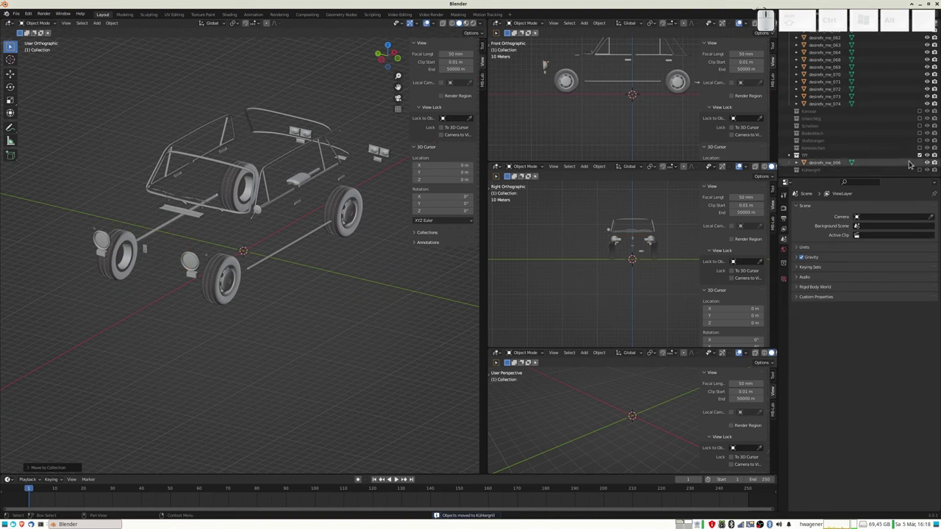
- Exclude another collection in the Outliner, then select all four tyres
left_click(920, 157)
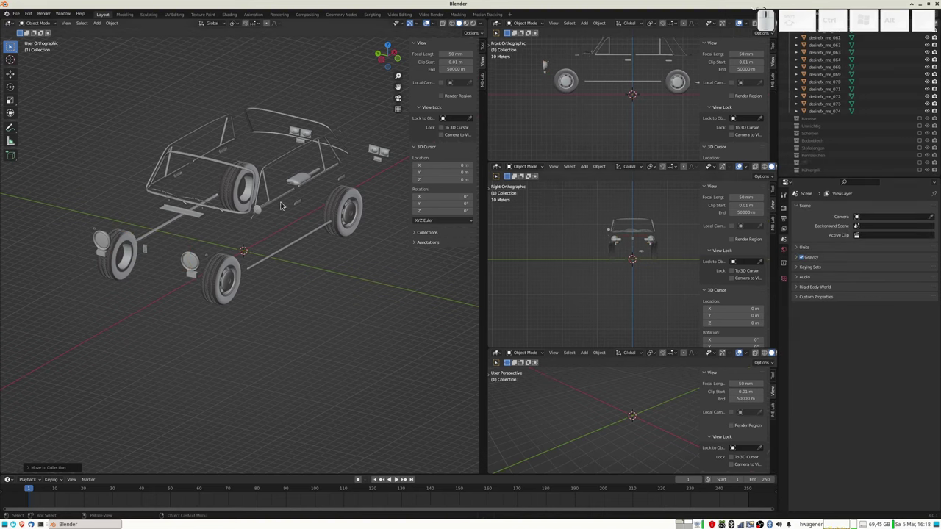
middle_click_drag(301, 230, 300, 226)
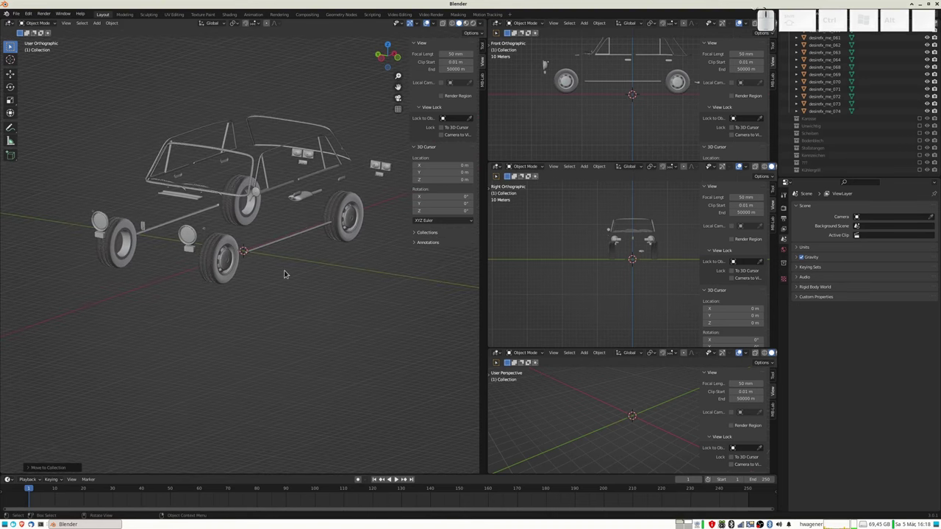
left_click(230, 283)
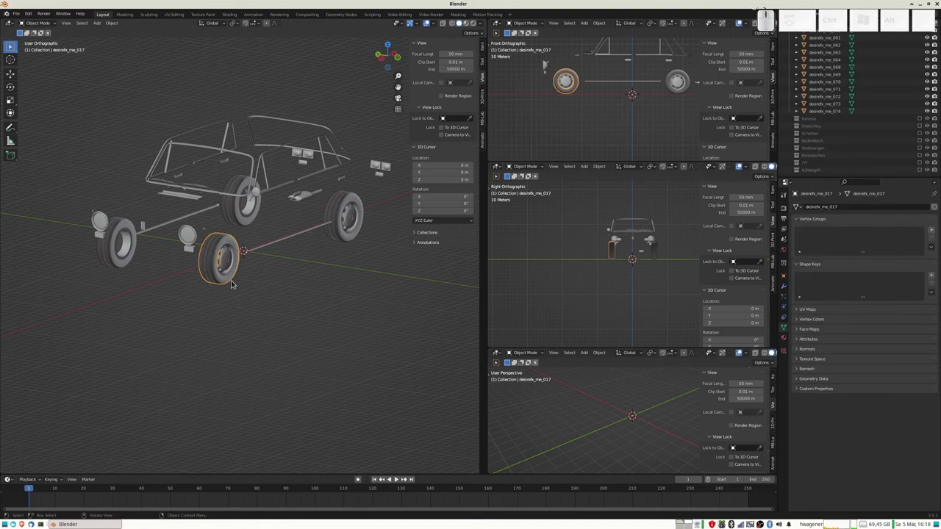
left_click(343, 241, "shift")
left_click(257, 223, "shift")
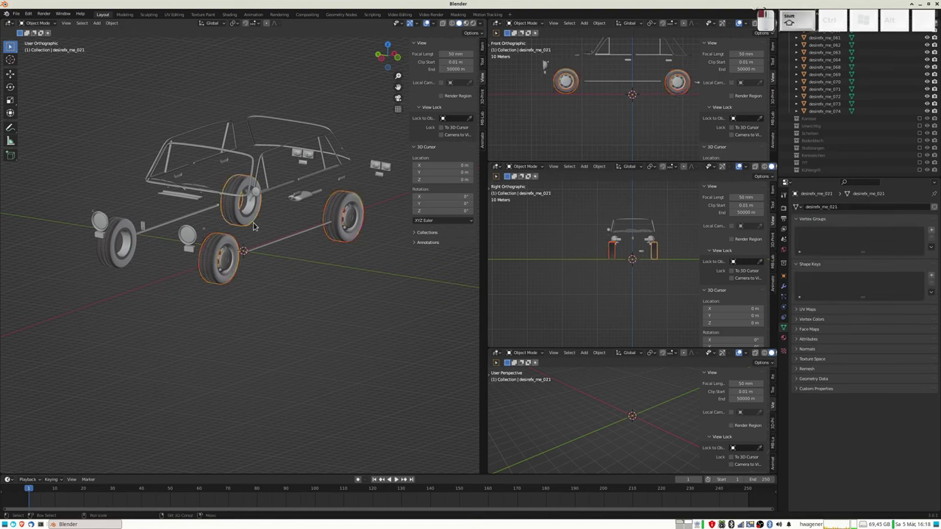
left_click(125, 266, "shift")
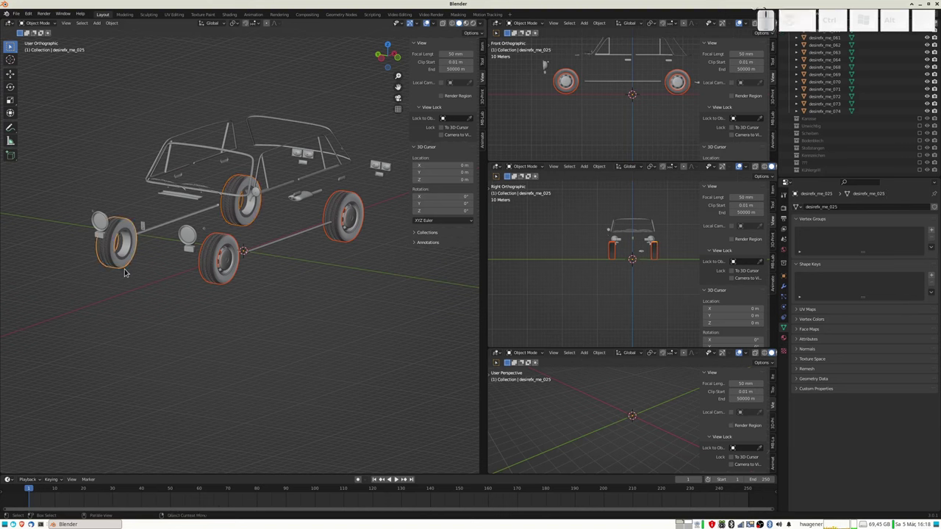
- Move the four tyres into a new Räder collection and exclude it
key("m")
left_click(121, 270)
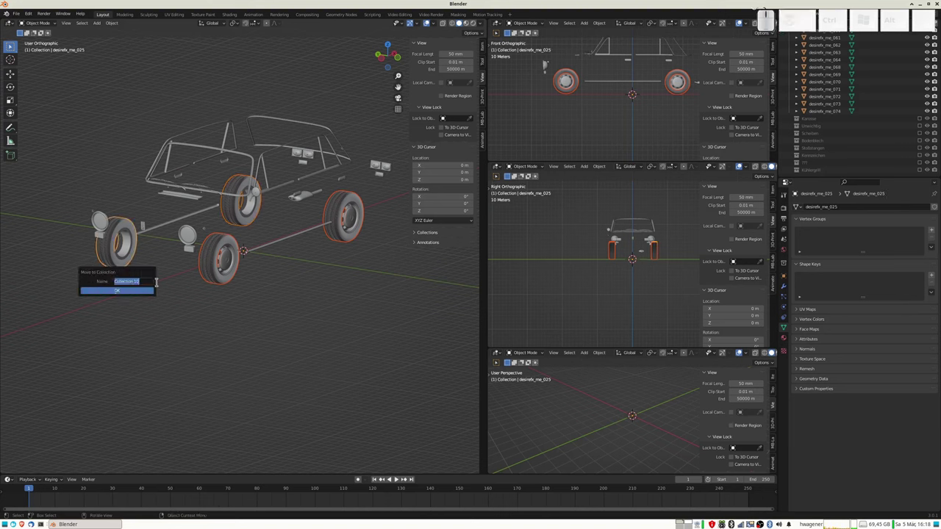
type("Räder")
key("Return")
left_click(126, 291)
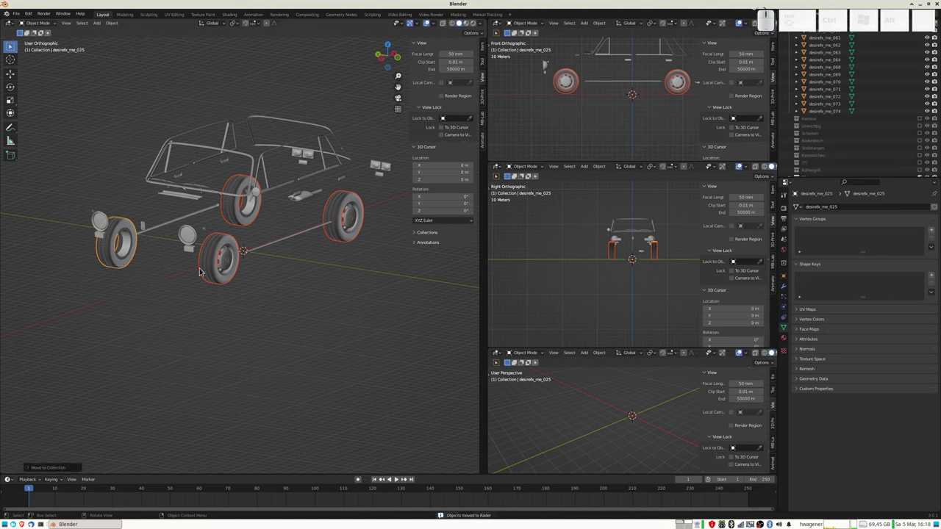
scroll(825, 156, "down", 3)
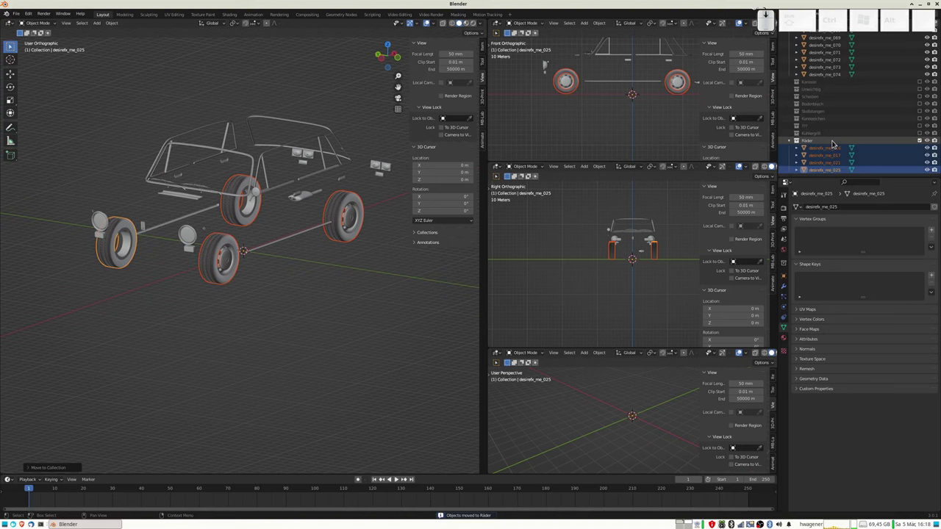
left_click(920, 140)
- Move the four wheel rims into the Räder collection
left_click(348, 229)
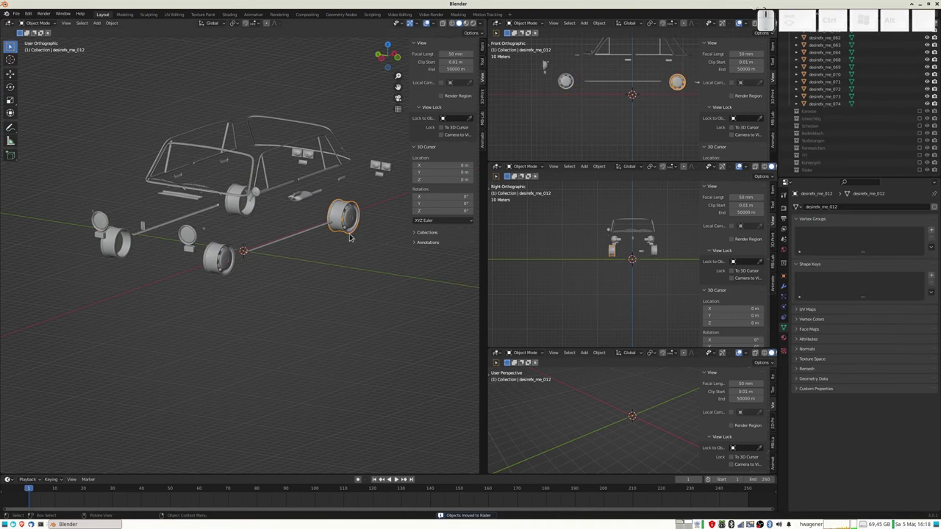
left_click(244, 221, "shift")
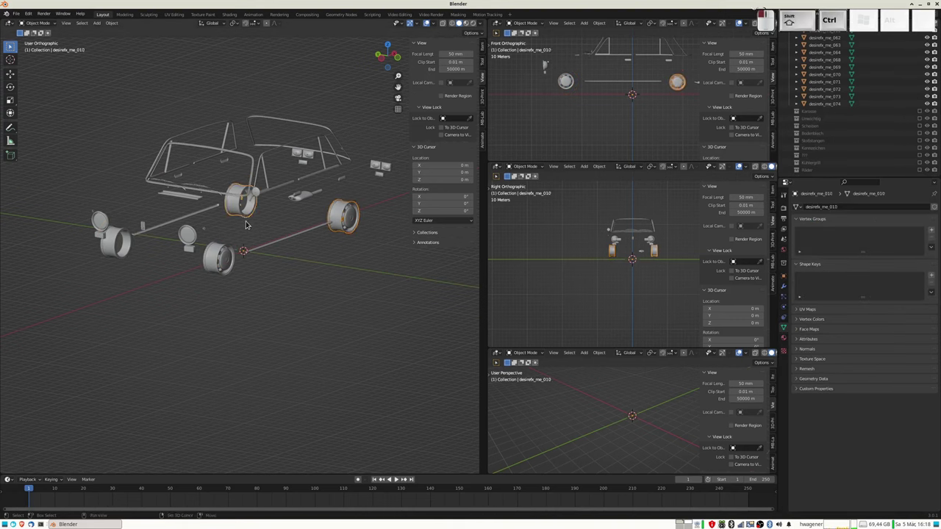
left_click(221, 278, "shift")
left_click(121, 267, "shift")
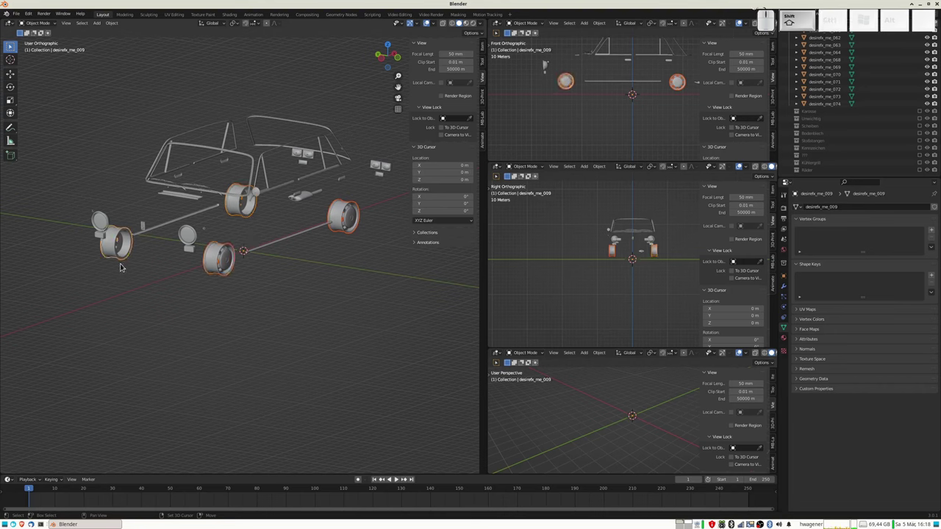
key("m")
left_click(97, 348)
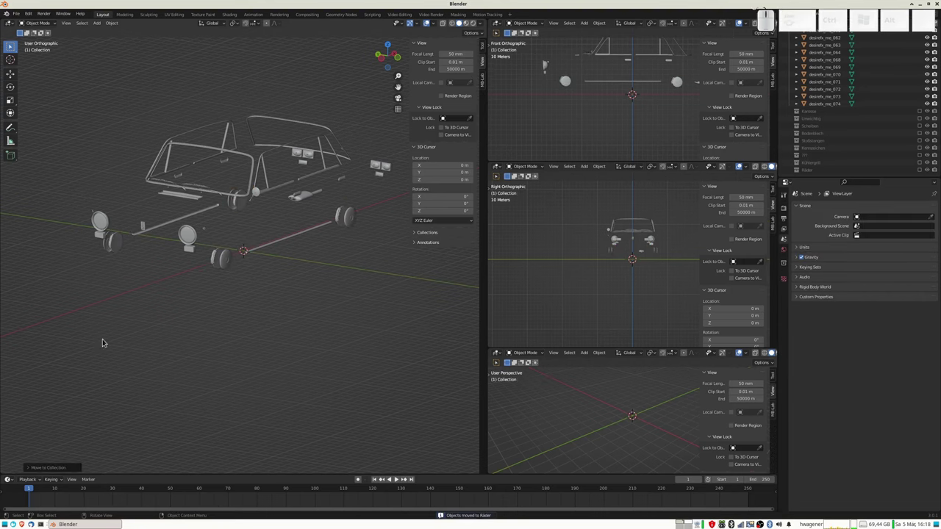
- Move the seven wheel hub parts into Räder
left_click(122, 250)
left_click(224, 267, "shift")
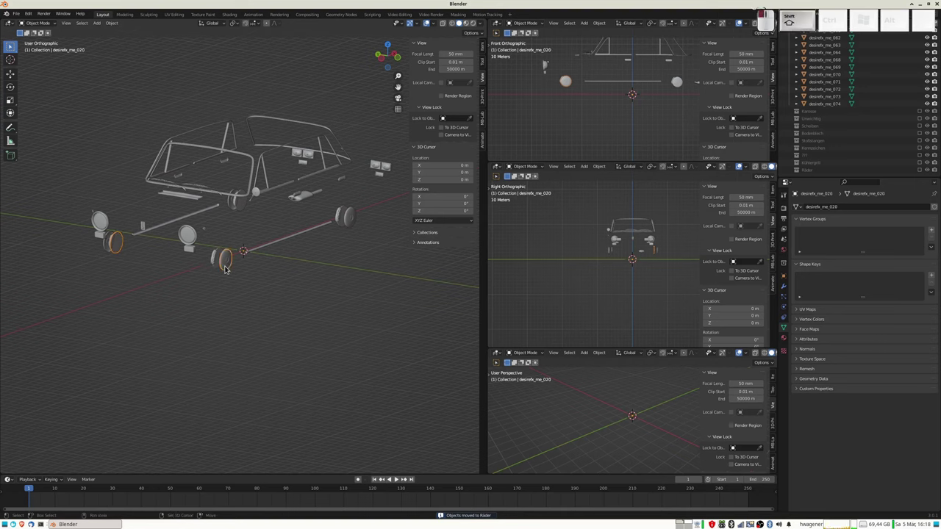
left_click(352, 224, "shift")
left_click(241, 211, "shift")
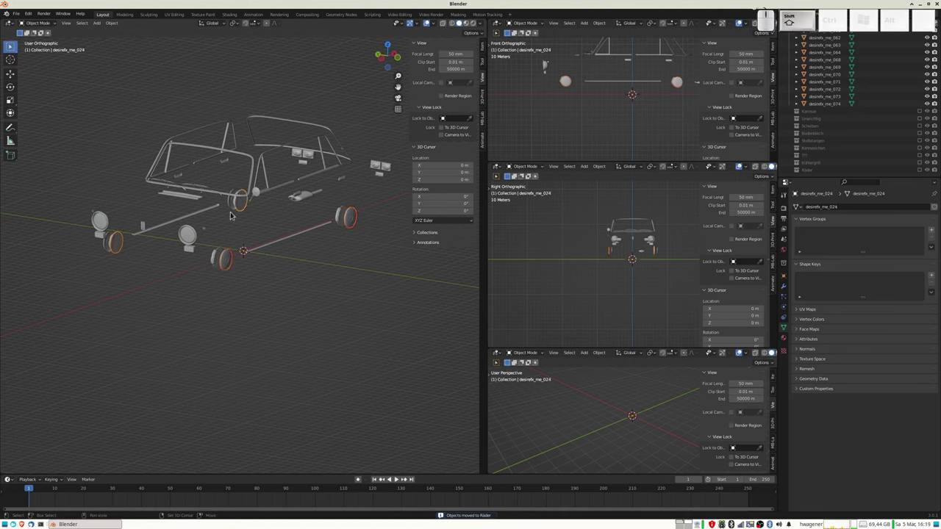
left_click(109, 258, "shift")
left_click(216, 266, "shift")
left_click(340, 232, "shift")
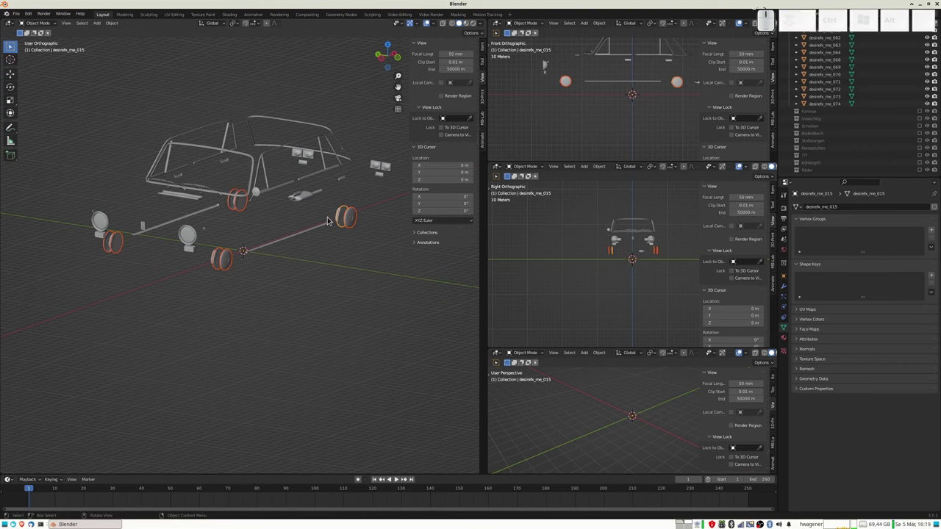
key("m")
left_click(321, 221)
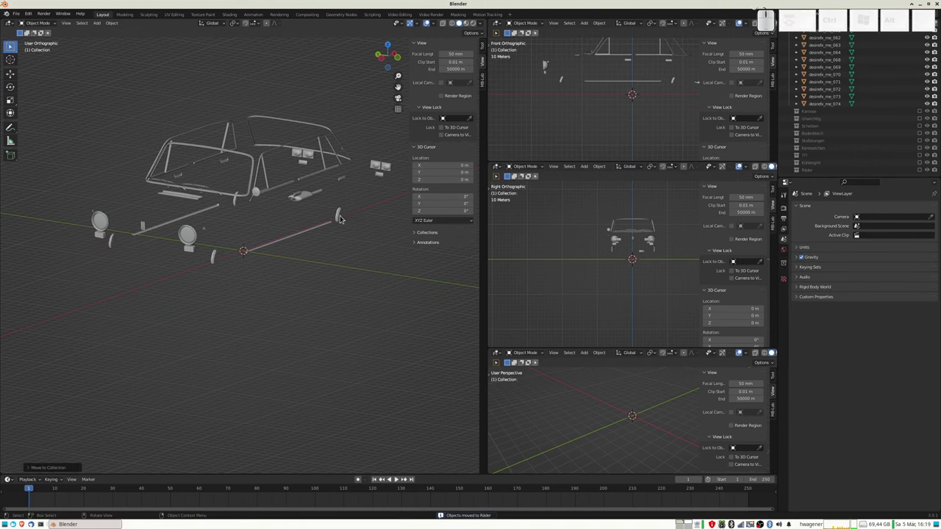
- Move the three small leftover wheel pieces into Räder
left_click(339, 216)
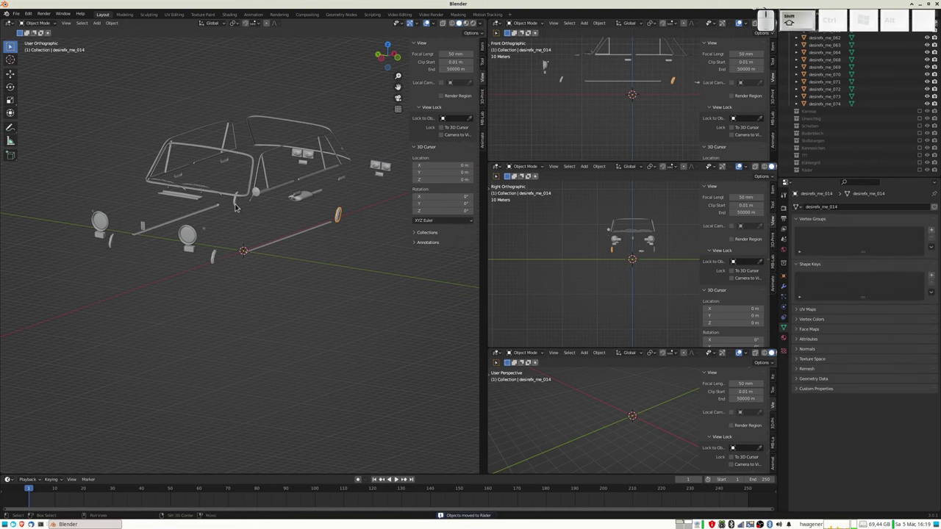
left_click(214, 259)
left_click(111, 245, "shift")
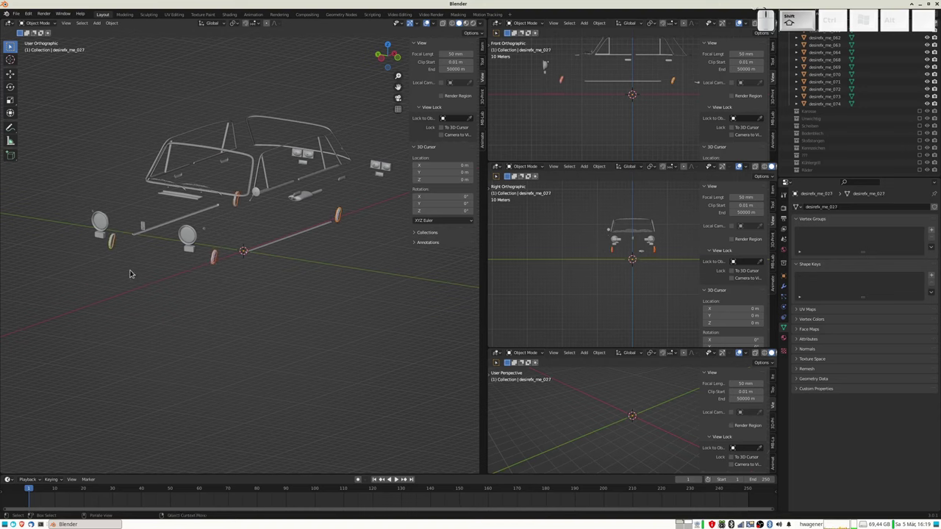
key("m")
left_click(115, 272)
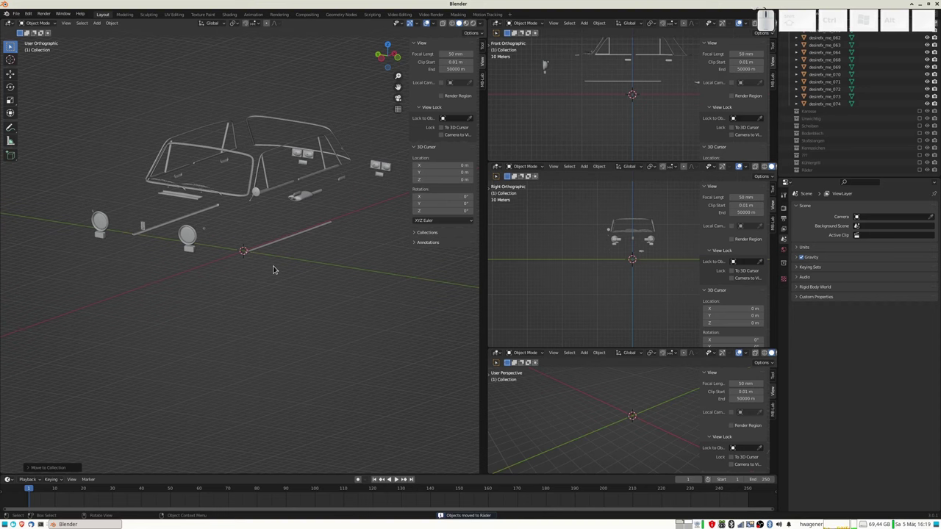
- Zoom in and move the flat plate part desirefx_me_040 into the Karosse collection
middle_click_drag(289, 257, 296, 271)
scroll(188, 252, "up", 3)
scroll(169, 252, "up", 3)
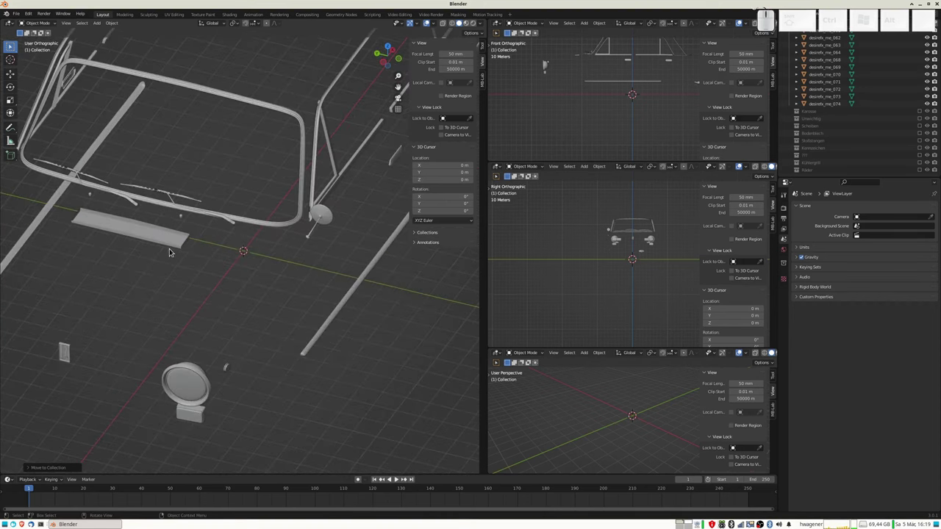
scroll(164, 251, "up", 2)
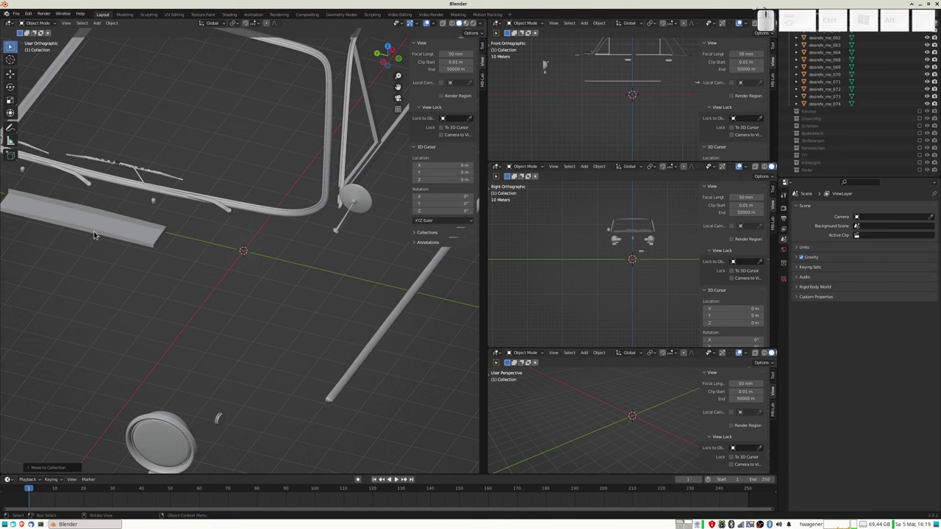
middle_click_drag(94, 235, 117, 237)
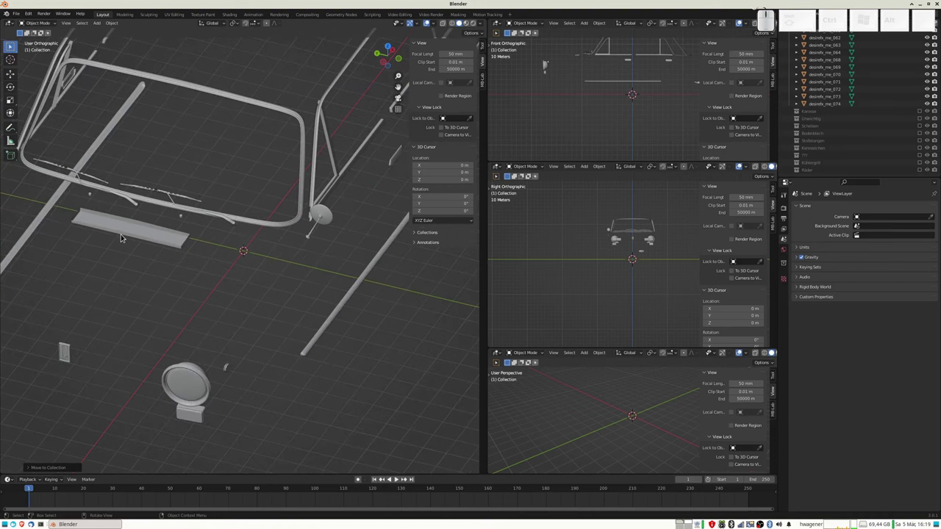
left_click(142, 238)
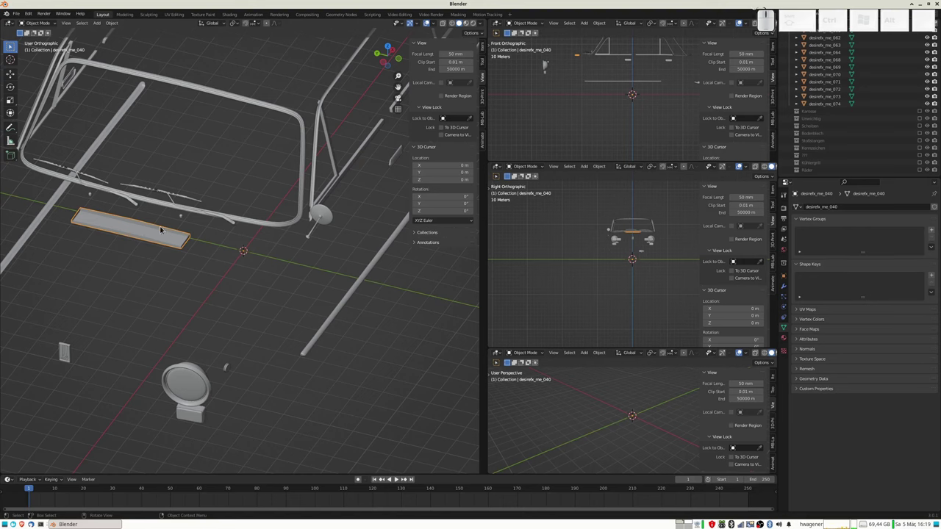
key("m")
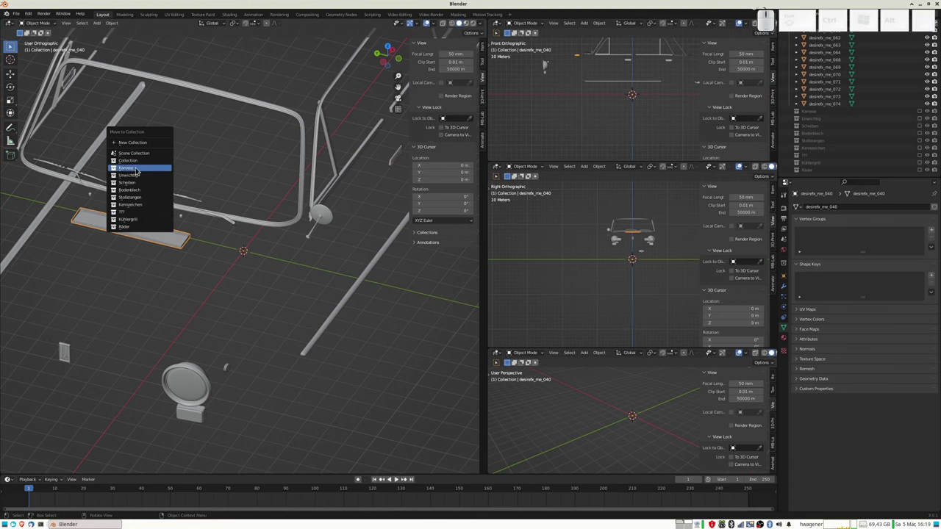
left_click(135, 172)
key("ctrl+z")
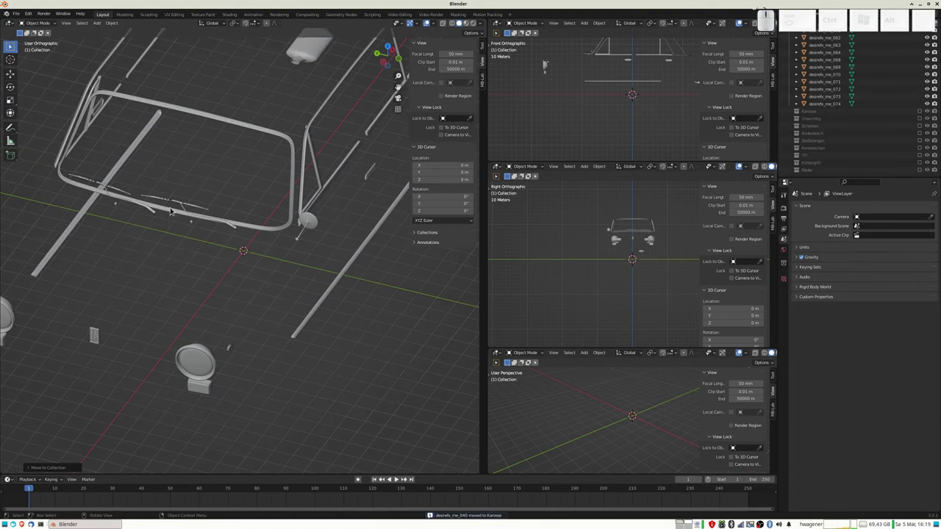
- Select window frame desirefx_me_005, undo an accidental duplicate, and move it to Scene Collection
left_click(293, 156)
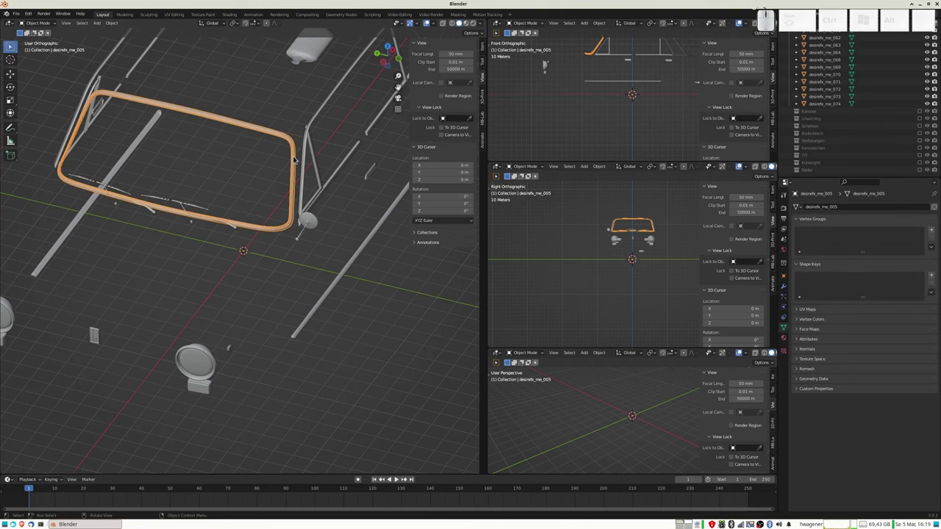
key("shift+d")
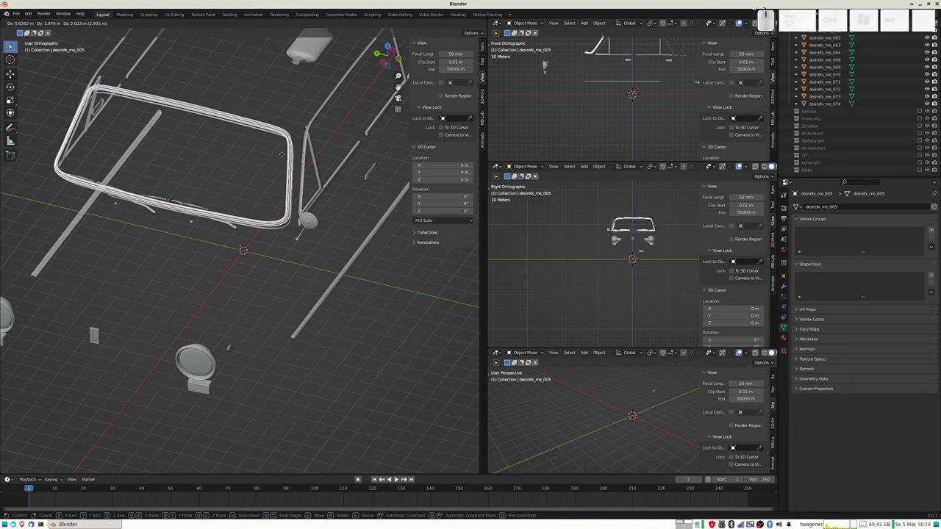
left_click(293, 165)
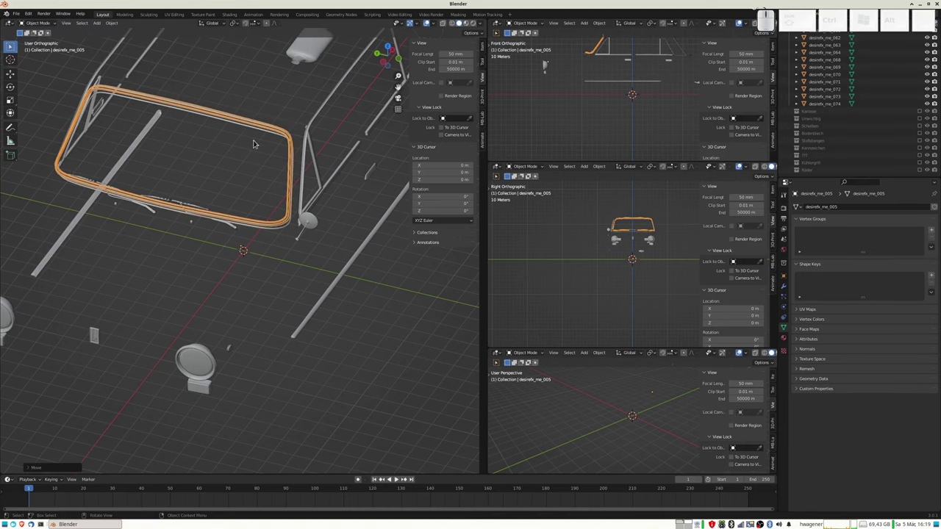
left_click(224, 134)
key("ctrl+z")
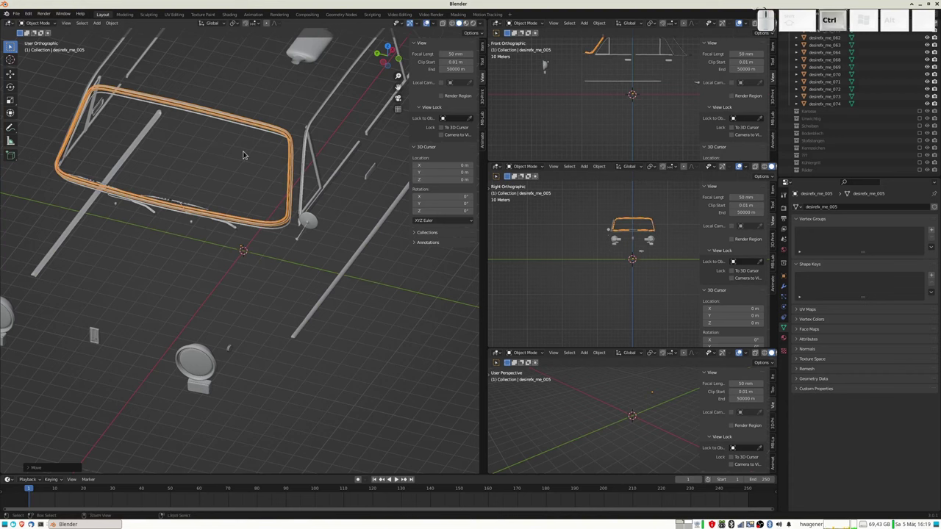
key("ctrl+z")
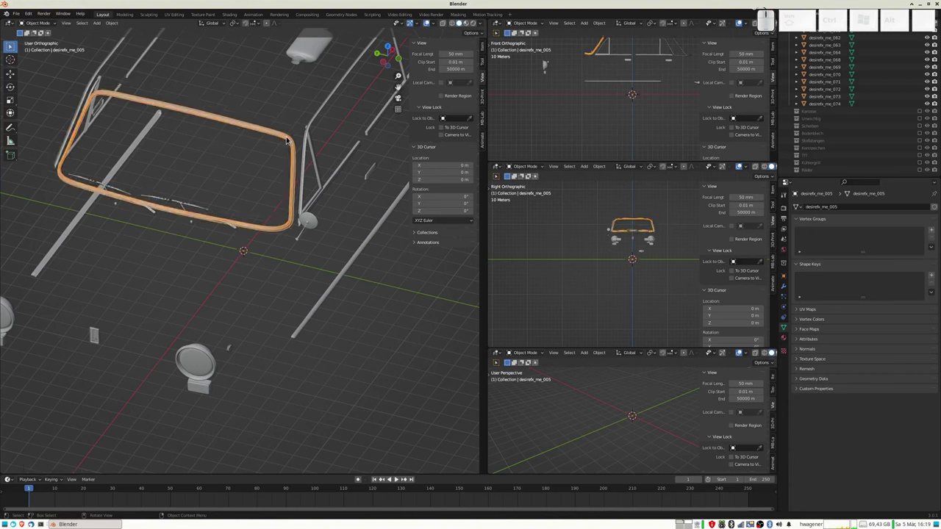
key("m")
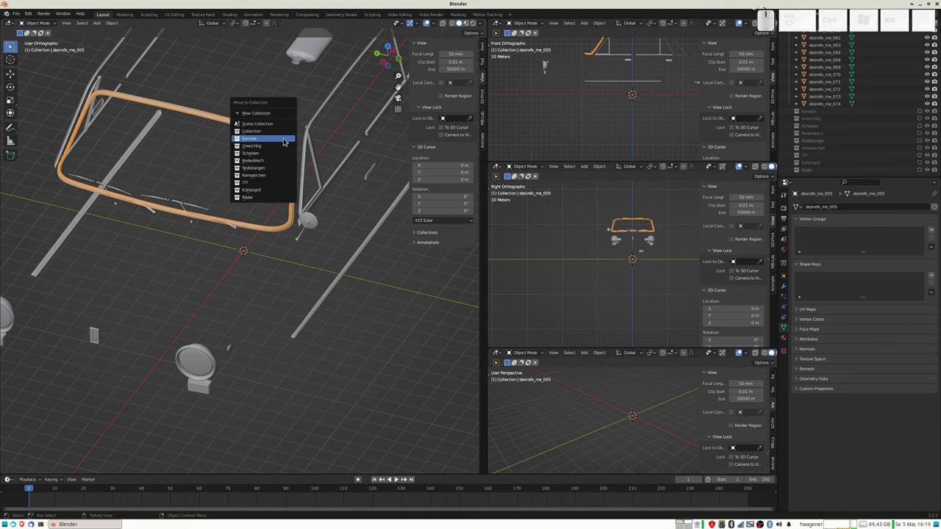
left_click(262, 125)
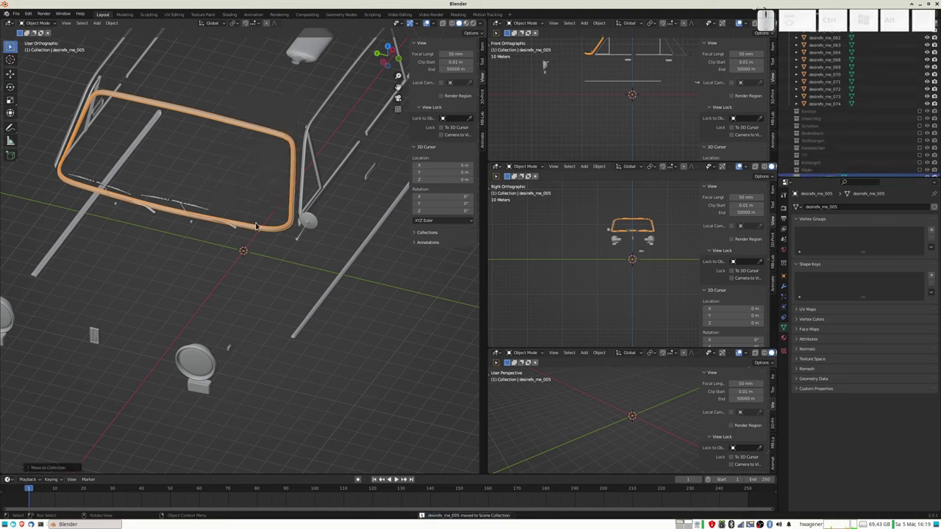
- Put the frame into a new Dichtungen collection and exclude it
key("m")
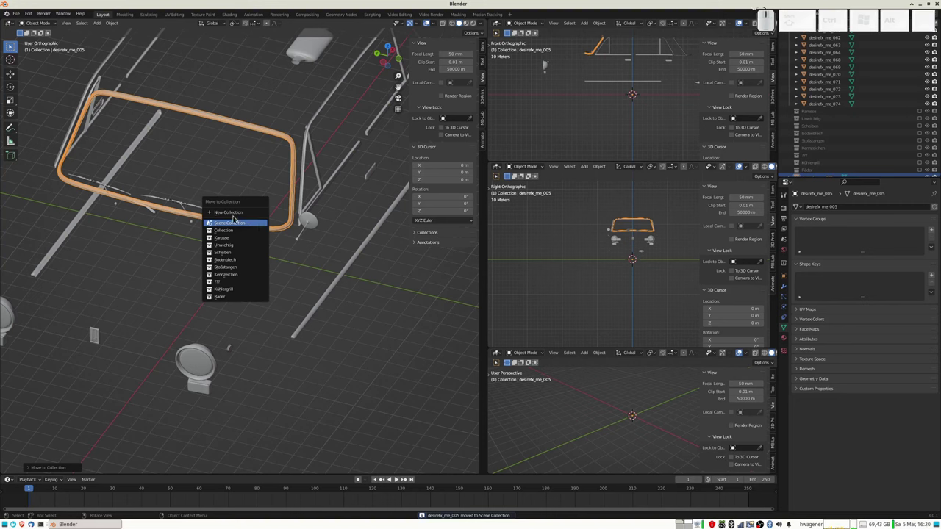
left_click(229, 215)
type("D")
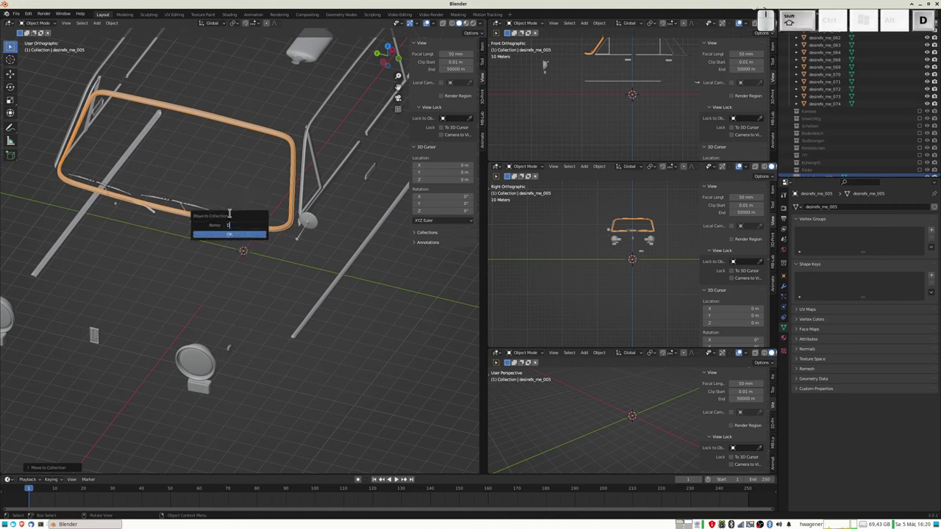
type("ichtungen")
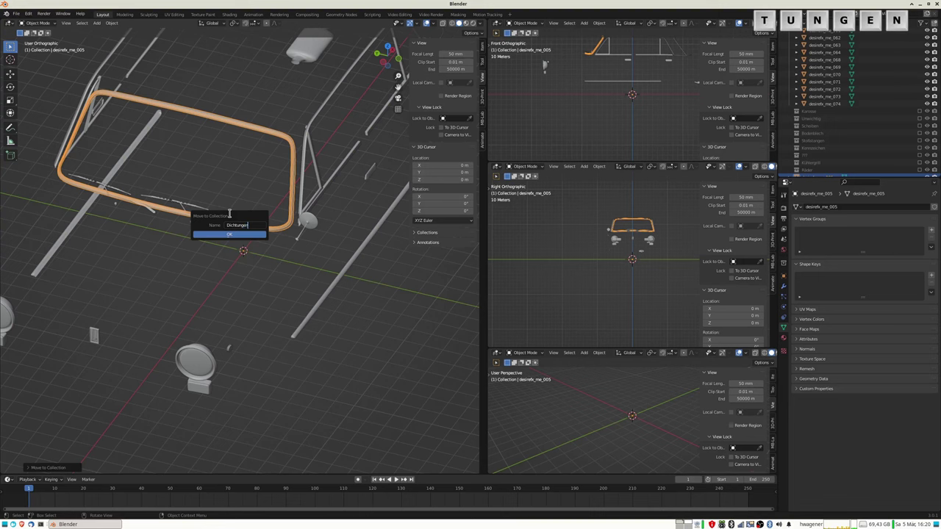
key("Return")
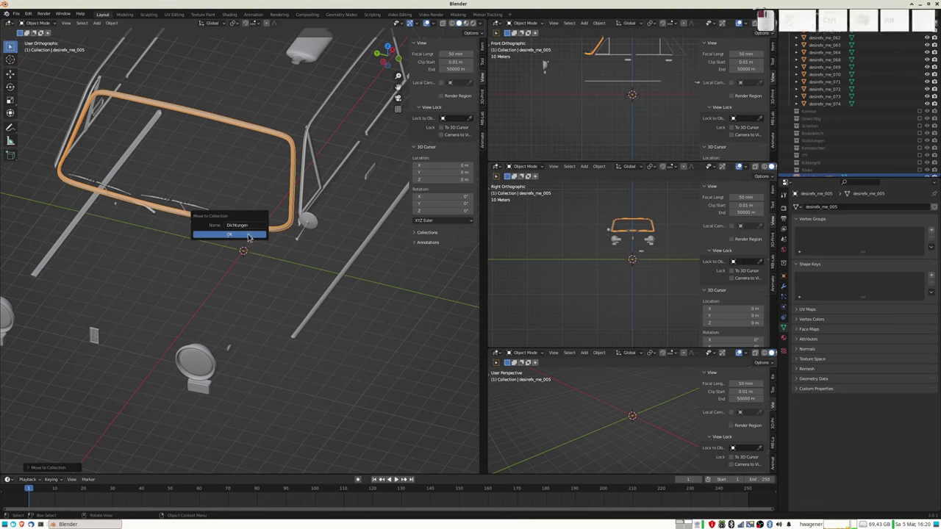
left_click(248, 233)
scroll(881, 146, "down", 2)
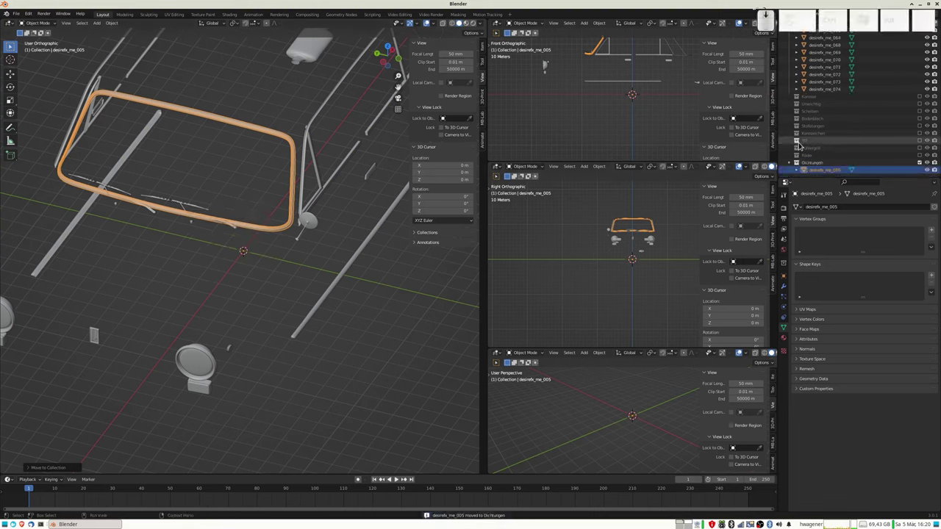
left_click(920, 163)
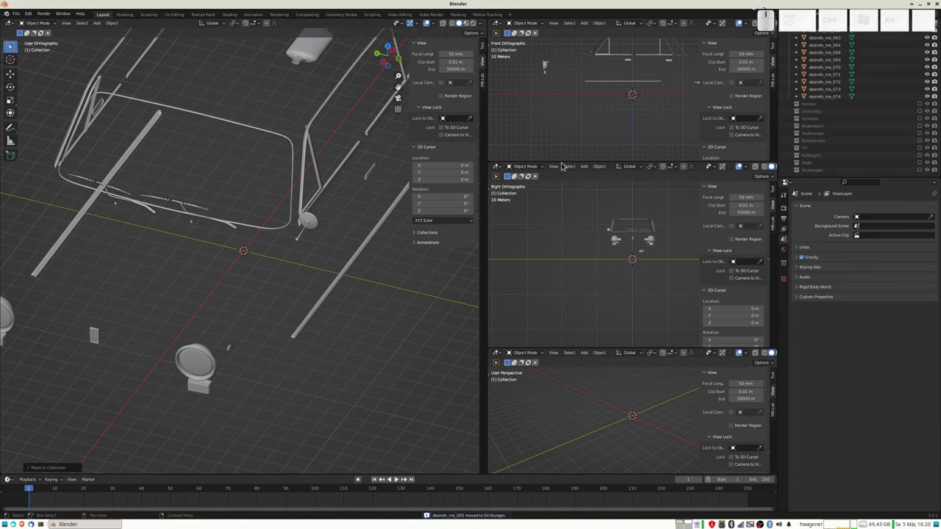
- Move the second window frame desirefx_me_008 into Dichtungen
left_click(294, 159)
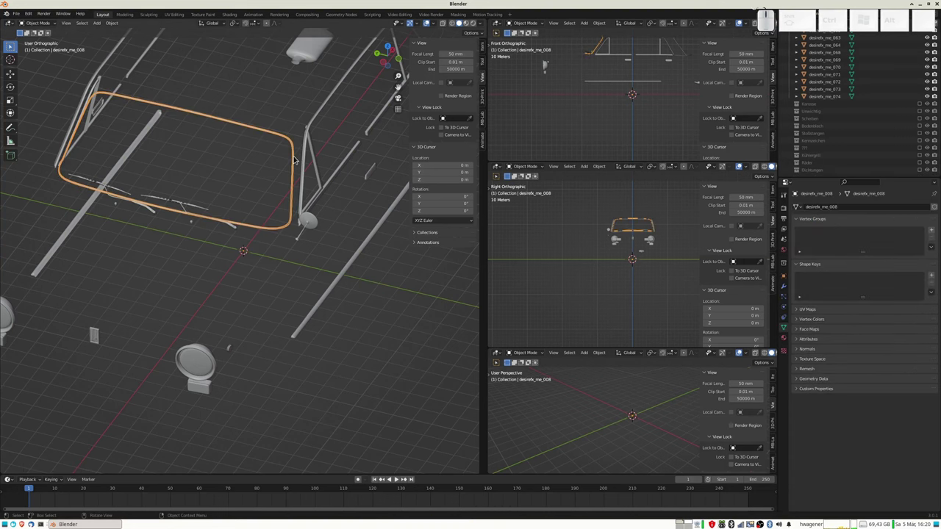
key("m")
left_click(272, 249)
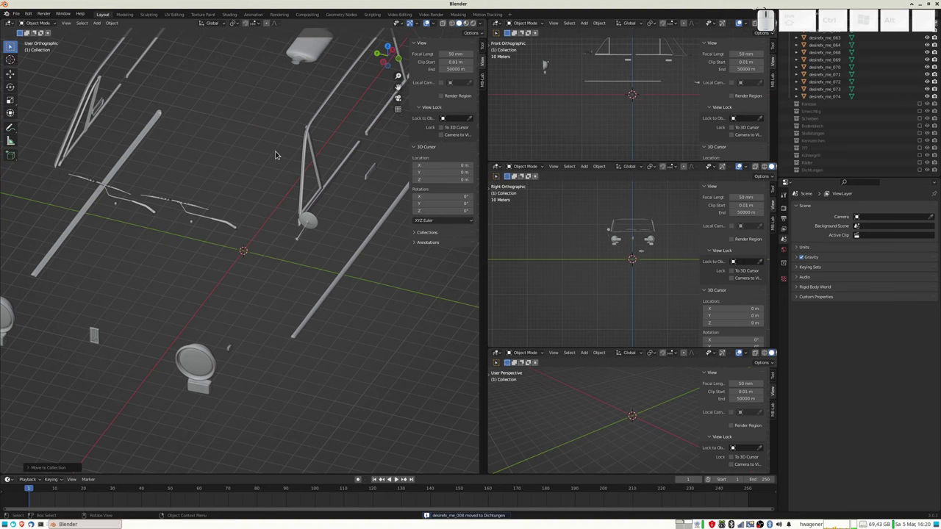
- Delete the frame part desirefx_me_004
left_click(291, 161)
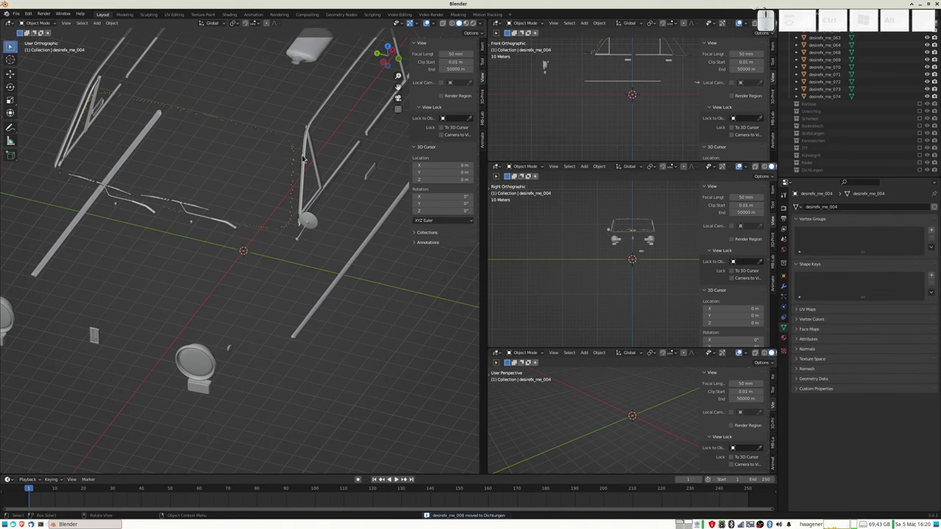
scroll(295, 162, "up", 2)
scroll(295, 162, "up", 2)
scroll(294, 163, "up", 1)
scroll(294, 162, "up", 1)
scroll(295, 163, "down", 3)
scroll(295, 162, "down", 1)
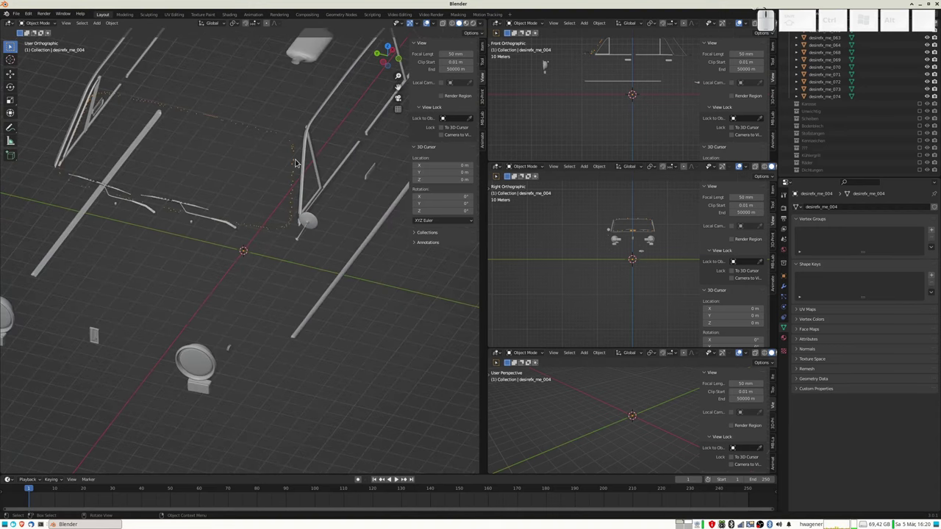
key("Delete")
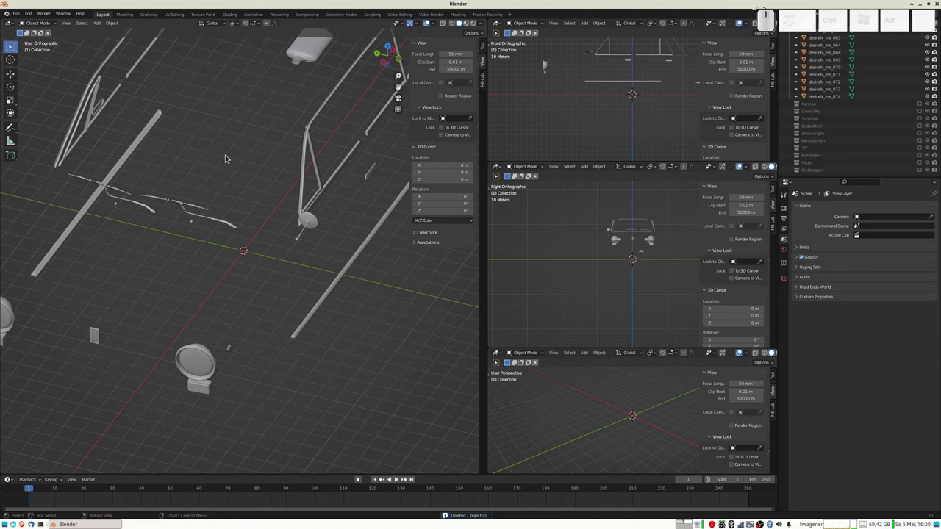
- Move the two long rods into the Karosse collection
left_click(318, 303)
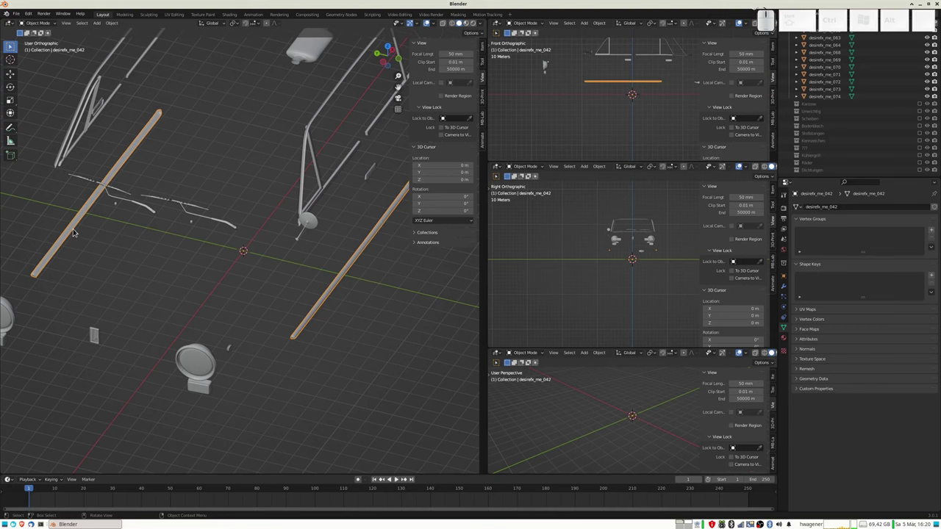
key("m")
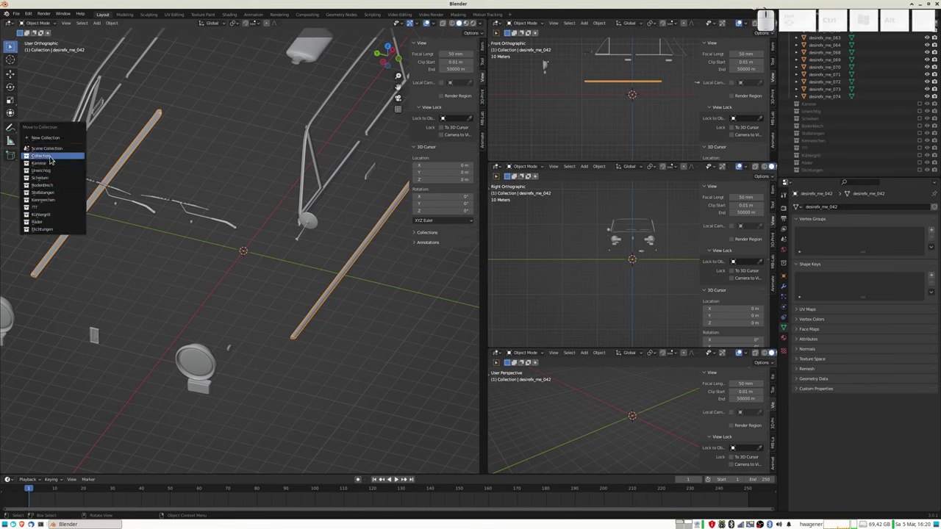
left_click(48, 164)
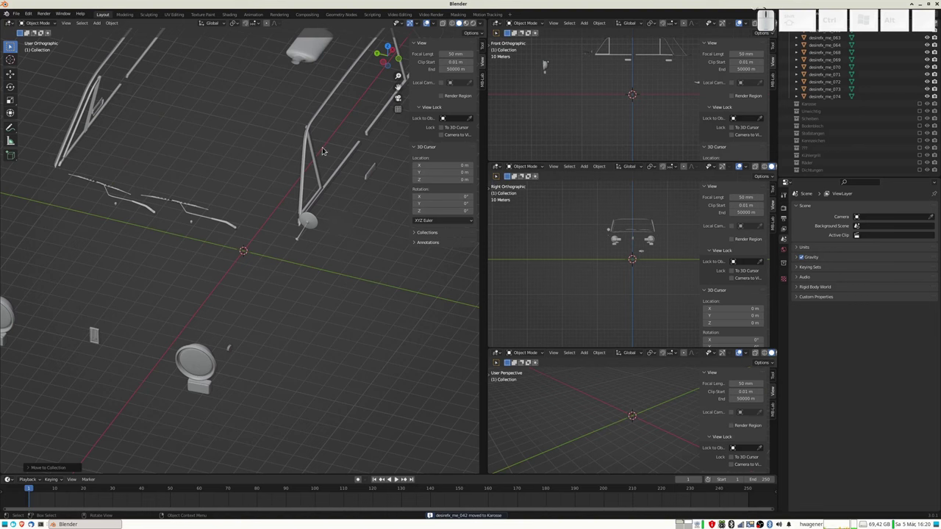
left_click(341, 168)
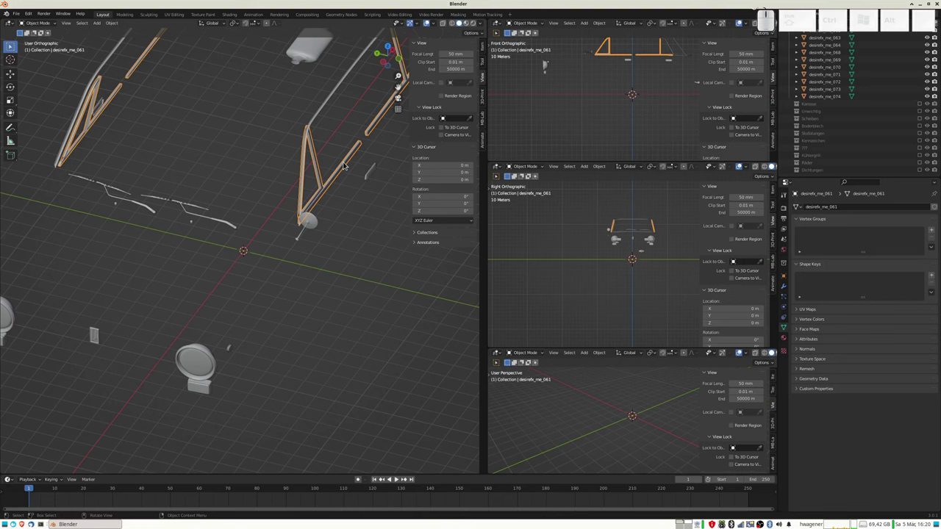
- Move the pillar rods desirefx_me_061 and curved rods desirefx_me_033 into Dichtungen
key("m")
left_click(325, 224)
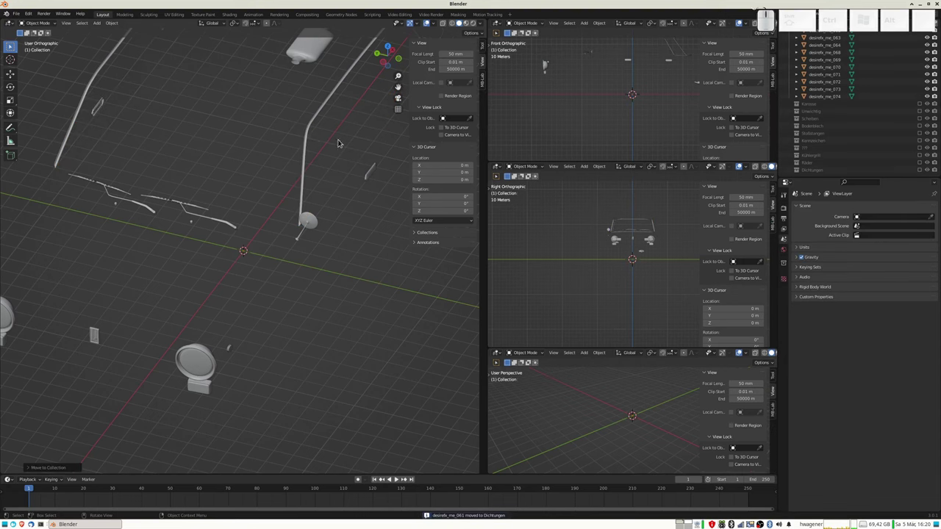
left_click(319, 128)
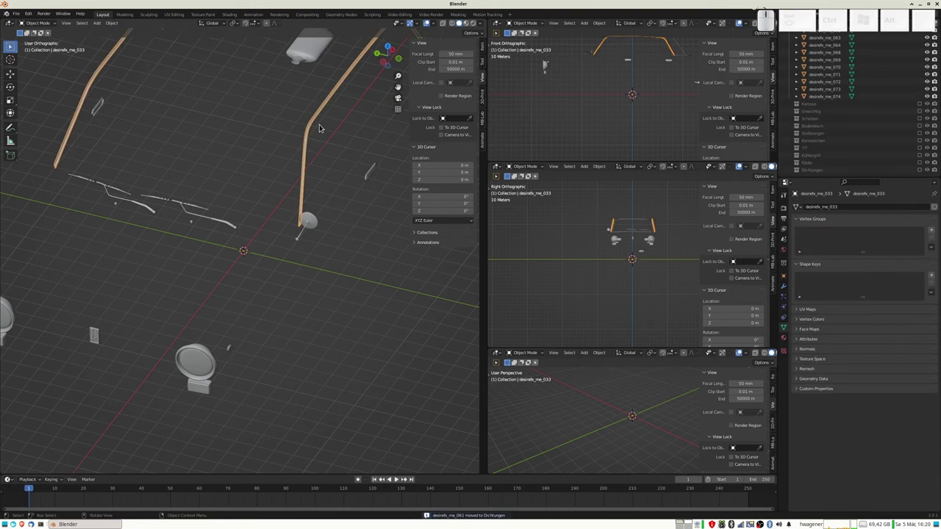
key("m")
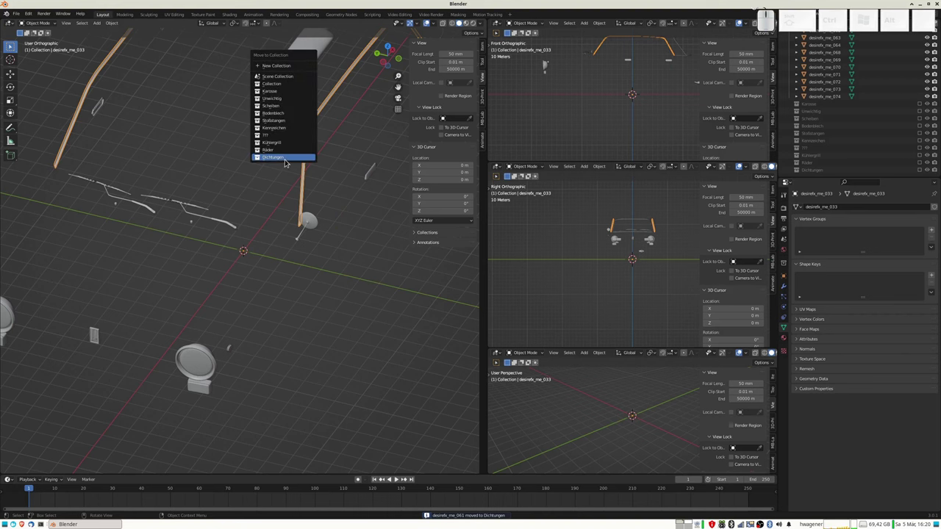
left_click(286, 162)
- Move the long curved frame part into Dichtungen, correcting a wrong first move
middle_click_drag(337, 142, 349, 134)
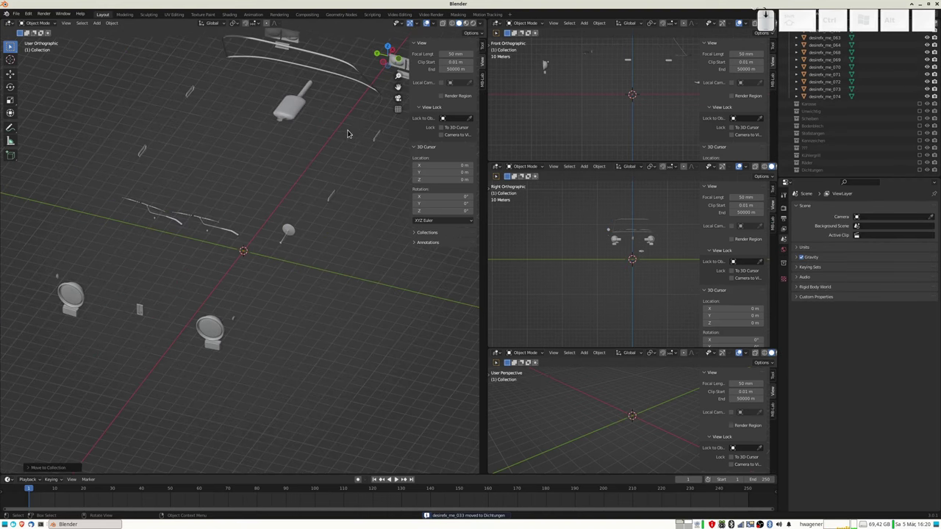
left_click(350, 68)
middle_click_drag(349, 68, 299, 171, "shift")
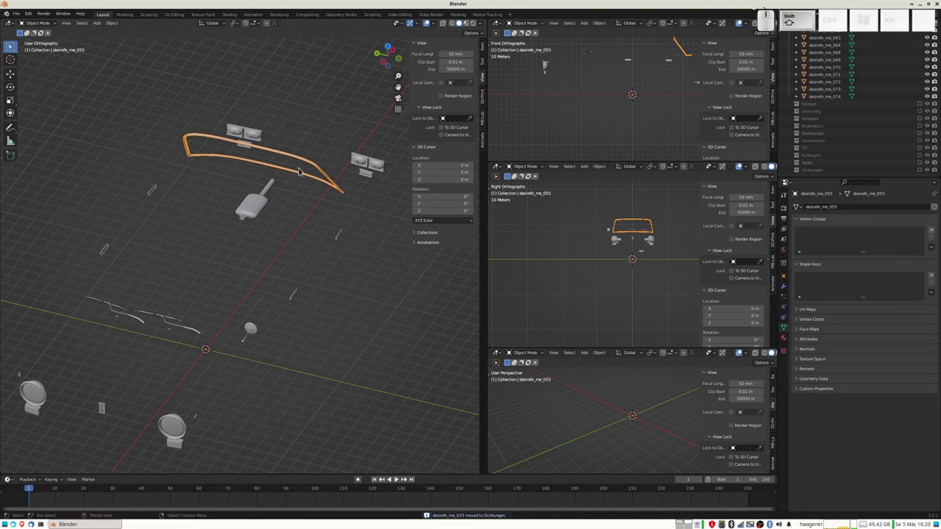
key("m")
left_click(278, 165)
key("ctrl+z")
scroll(316, 180, "up", 3)
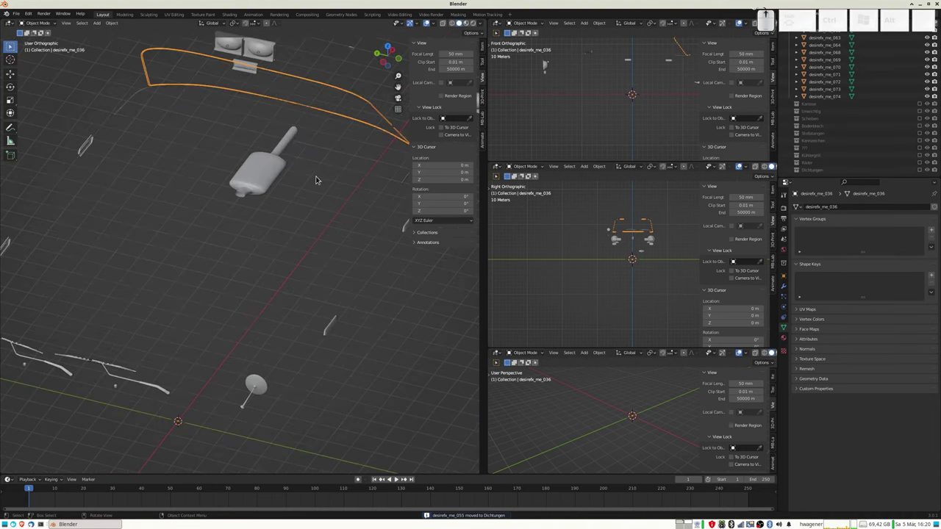
mouse_move(314, 151)
middle_mouse_down()
mouse_move(353, 150)
mouse_move(327, 162)
middle_mouse_up()
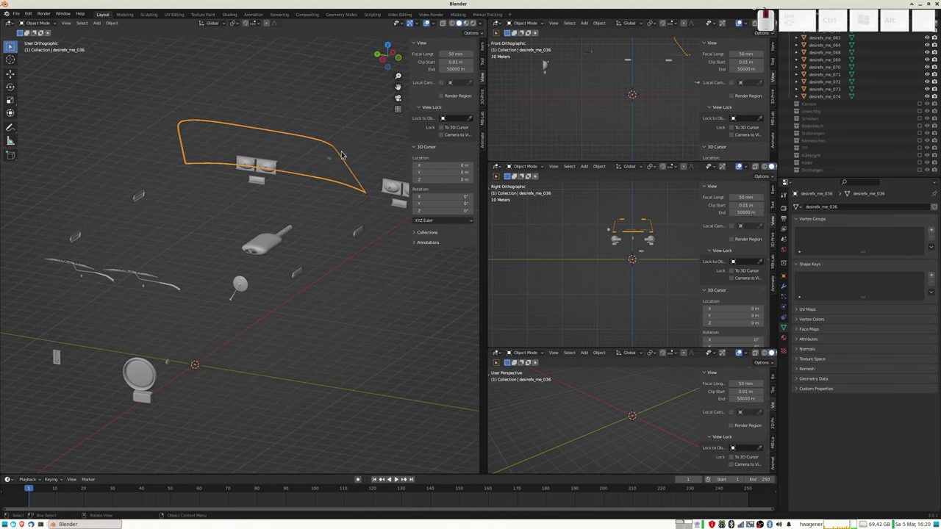
key("m")
left_click(312, 159)
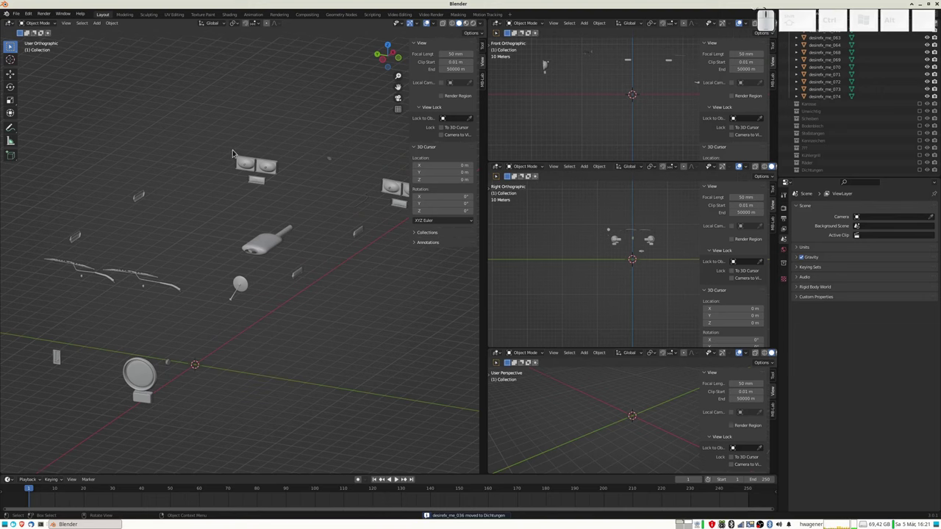
mouse_move(346, 172)
middle_mouse_down()
mouse_move(267, 189)
mouse_move(231, 178)
middle_mouse_up()
- Move the small sphere and the other small loose part into the Unwichtig collection
scroll(399, 340, "up", 2)
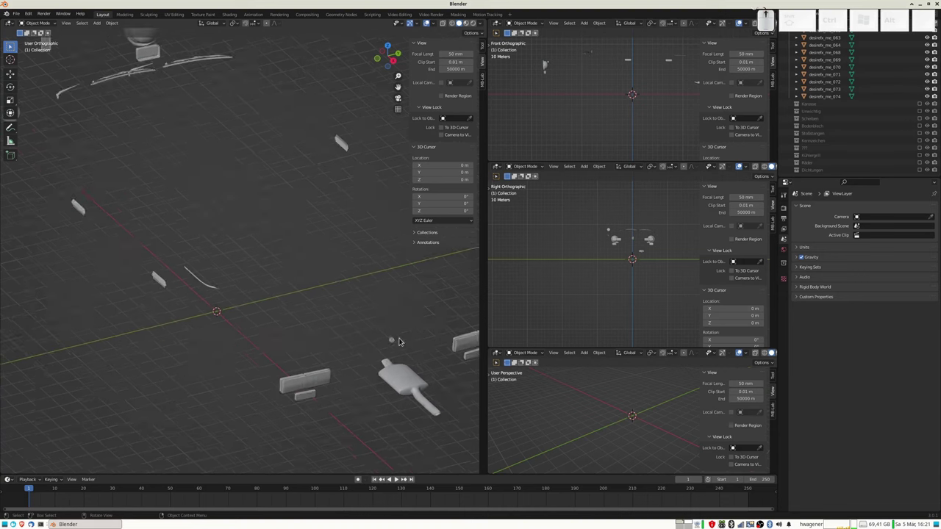
scroll(399, 339, "up", 2)
middle_click_drag(414, 346, 250, 218, "shift")
scroll(289, 237, "up", 1)
scroll(317, 236, "up", 2)
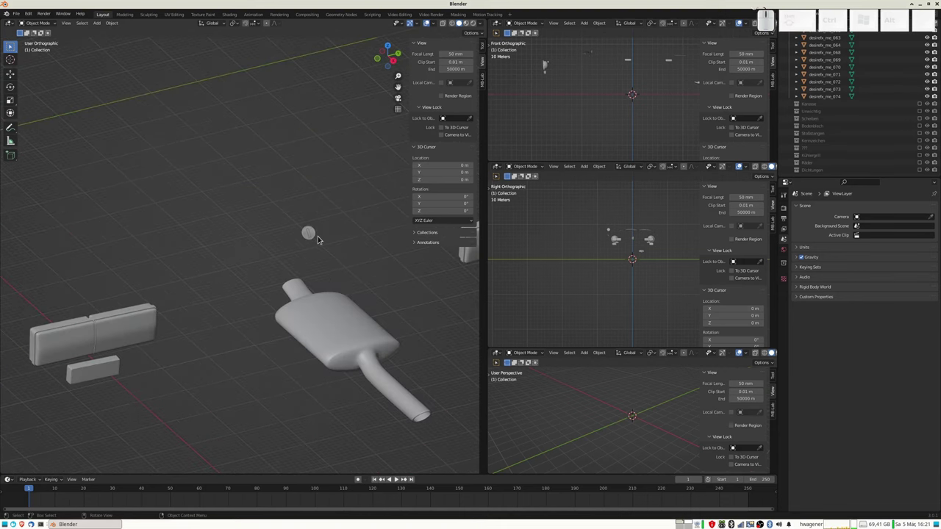
left_click(309, 233)
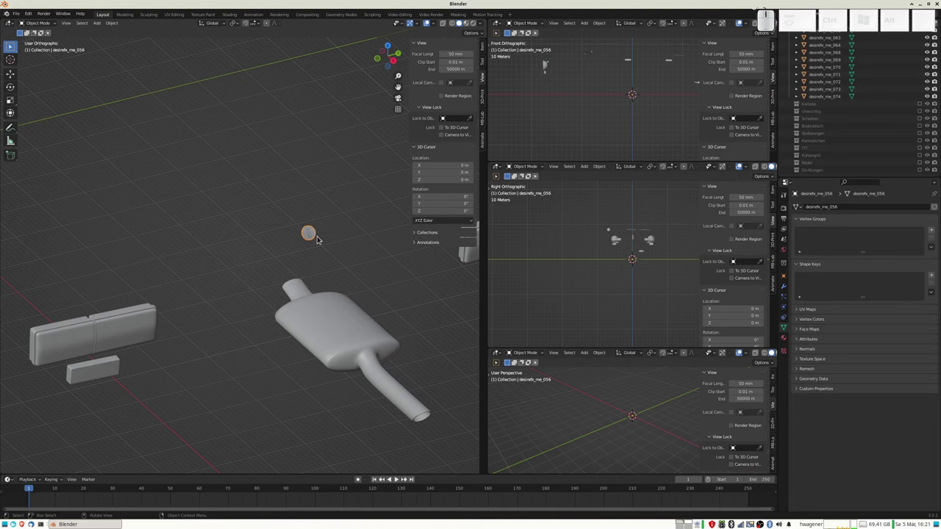
key("m")
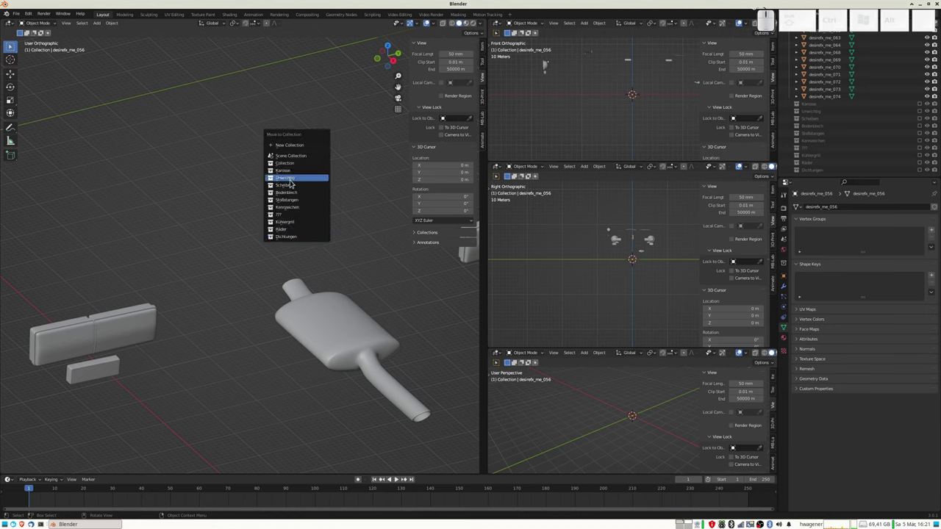
left_click(289, 183)
left_click(311, 235)
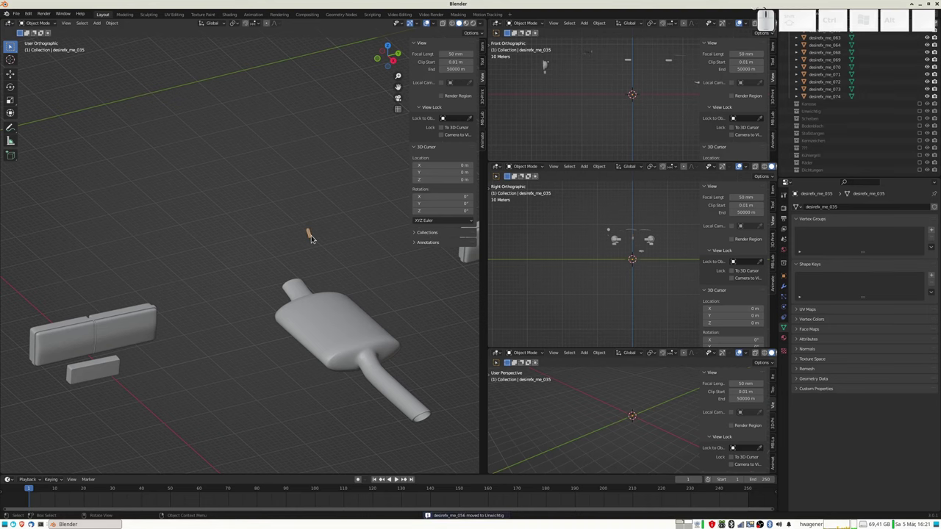
key("m")
left_click(308, 236)
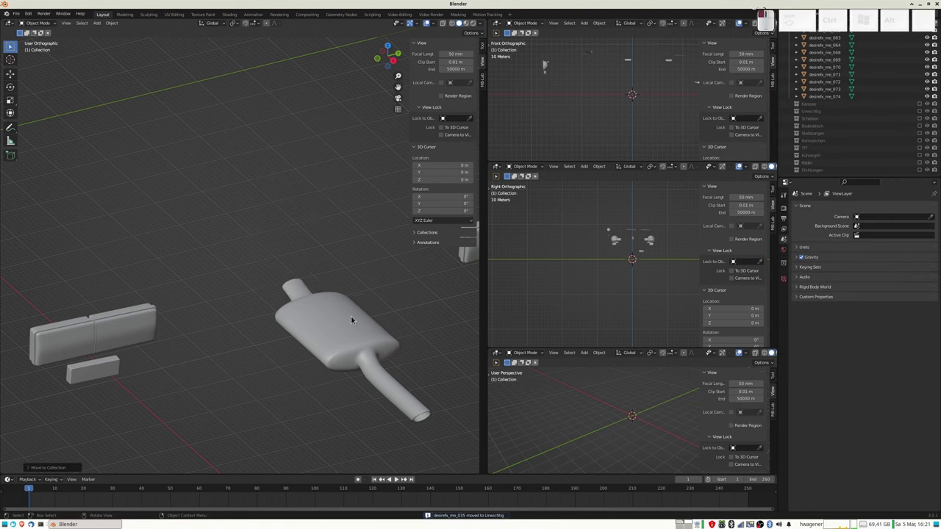
- Move the muffler into a new collection named Auspuff and exclude Auspuff from the scene
left_click(350, 320)
key("m")
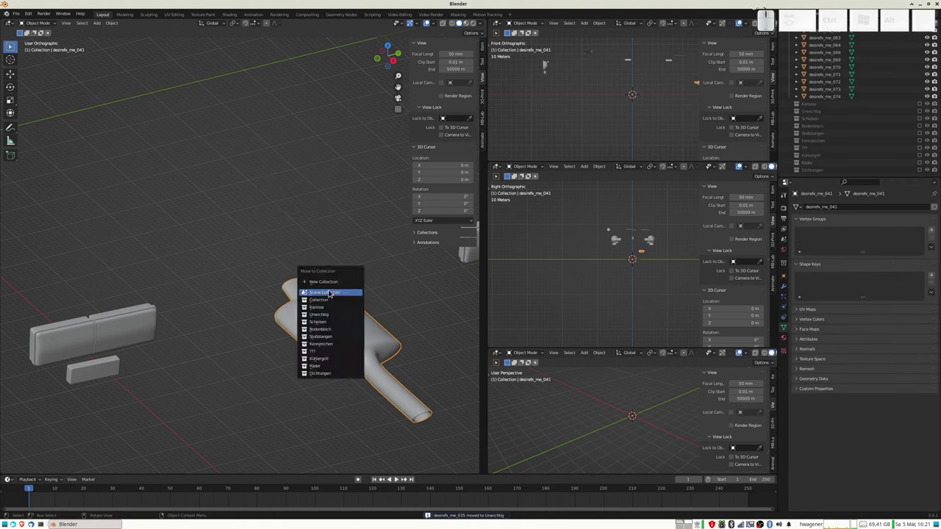
left_click(324, 282)
type("Auspug")
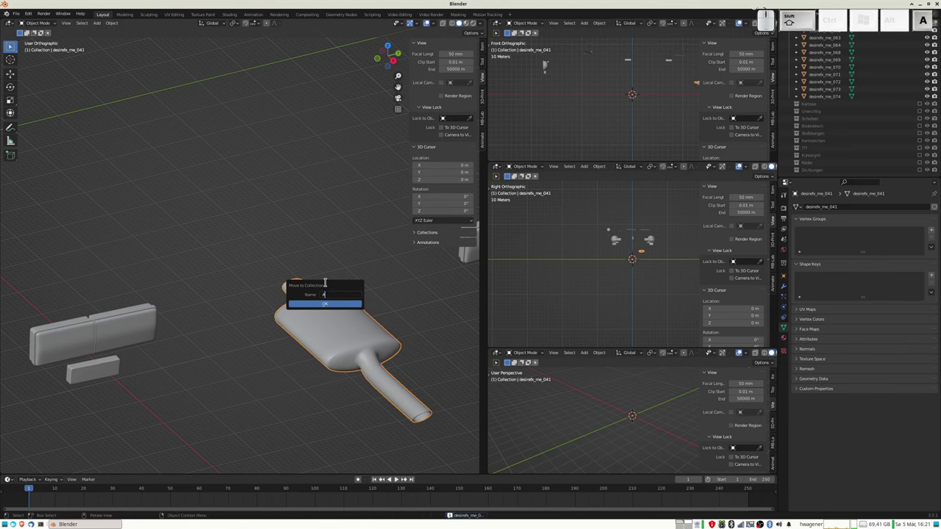
key("BackSpace")
key("BackSpace")
type("ff")
key("Return")
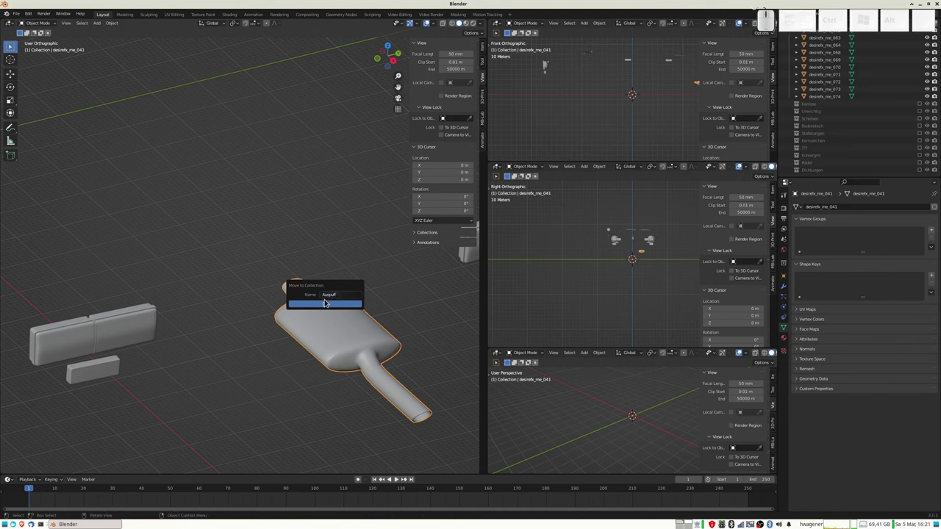
left_click(325, 303)
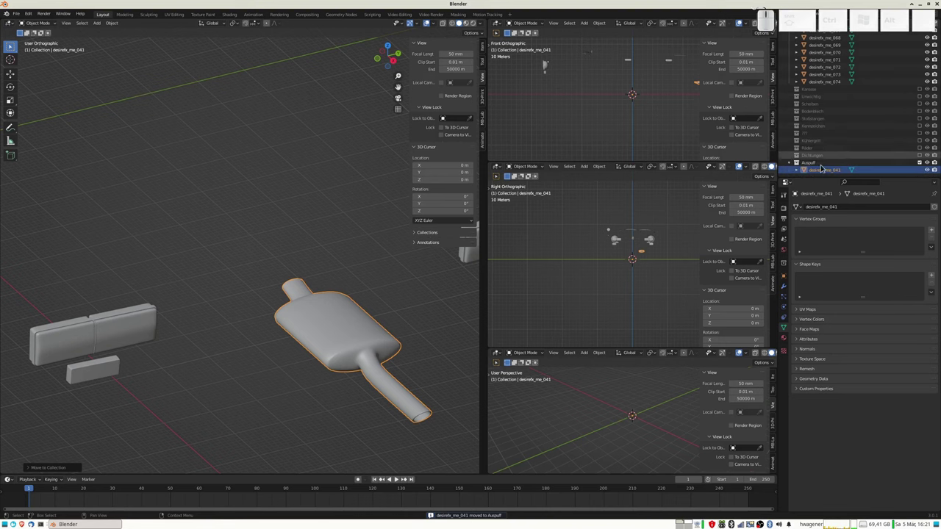
left_click(922, 165)
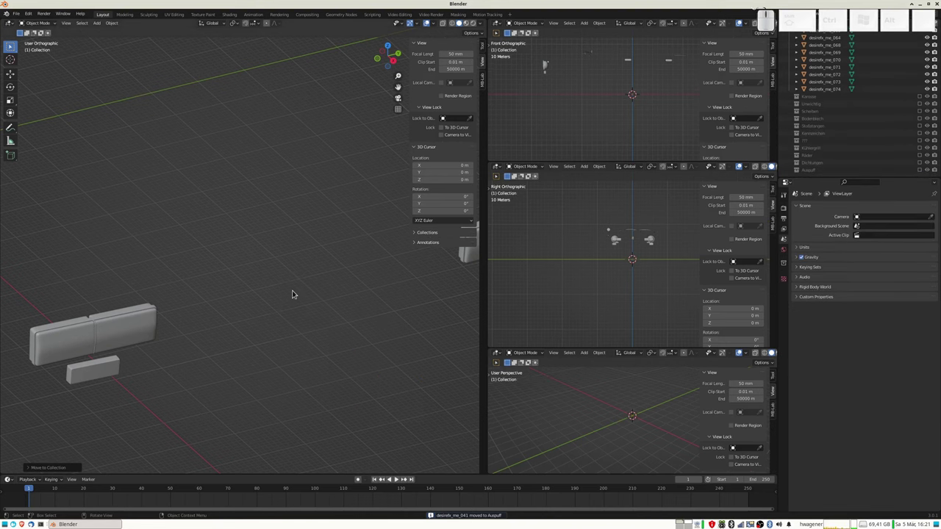
scroll(292, 292, "down", 5)
scroll(292, 292, "down", 3)
- Put the door handle parts into a new Türgriffe collection and exclude it from the scene
left_click(147, 224)
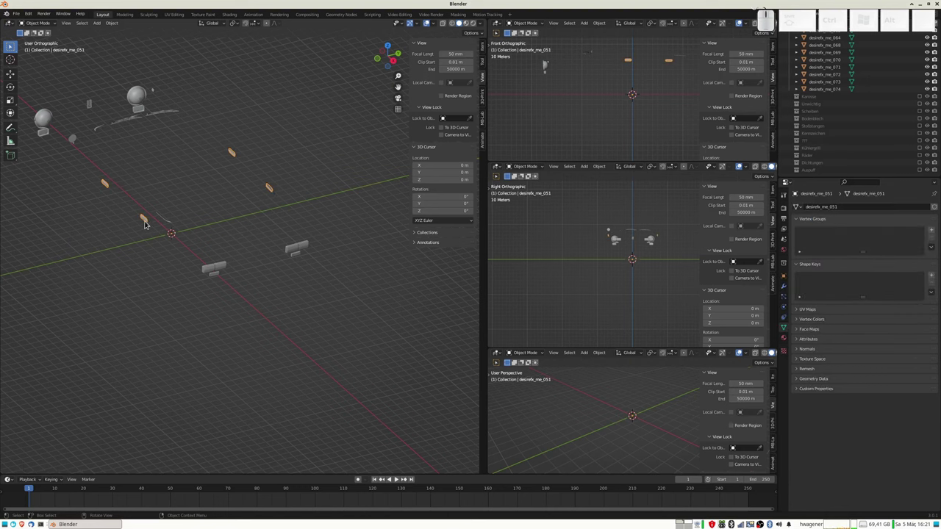
key("m")
left_click(137, 221)
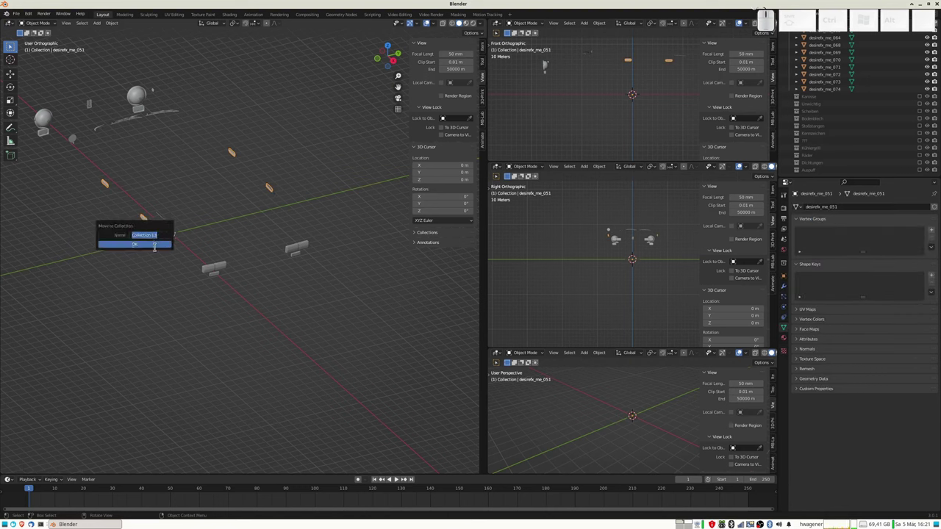
type("Gri")
type("riffe")
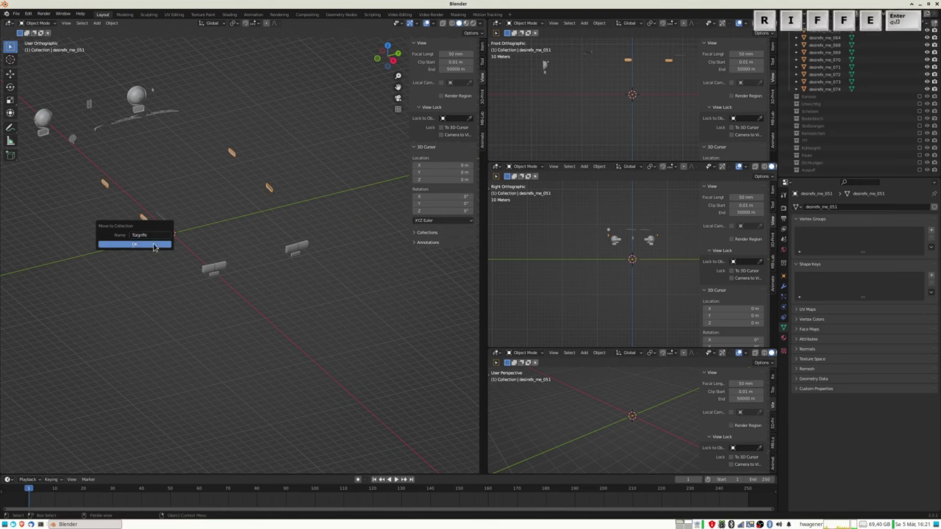
left_click(154, 247)
scroll(882, 140, "down", 2)
left_click(919, 163)
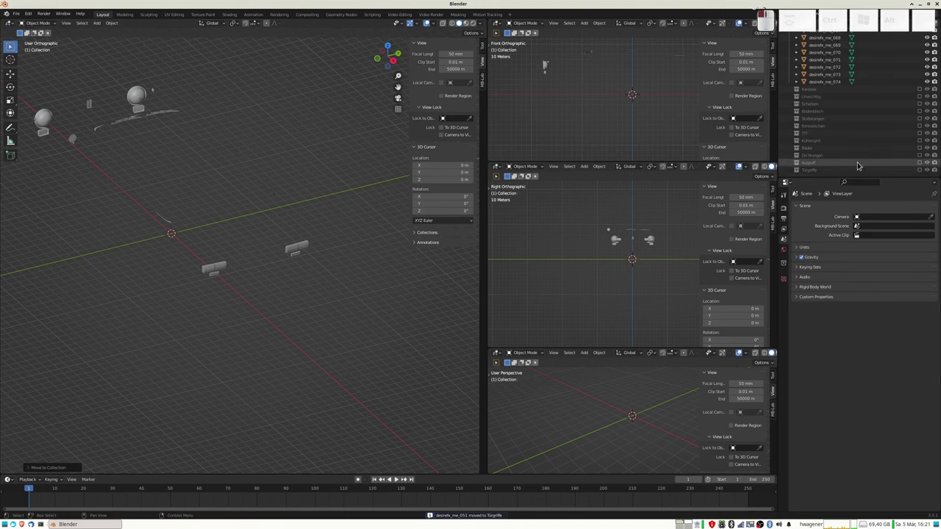
- Move the curved trim pieces into the Karosse collection
scroll(169, 235, "up", 4)
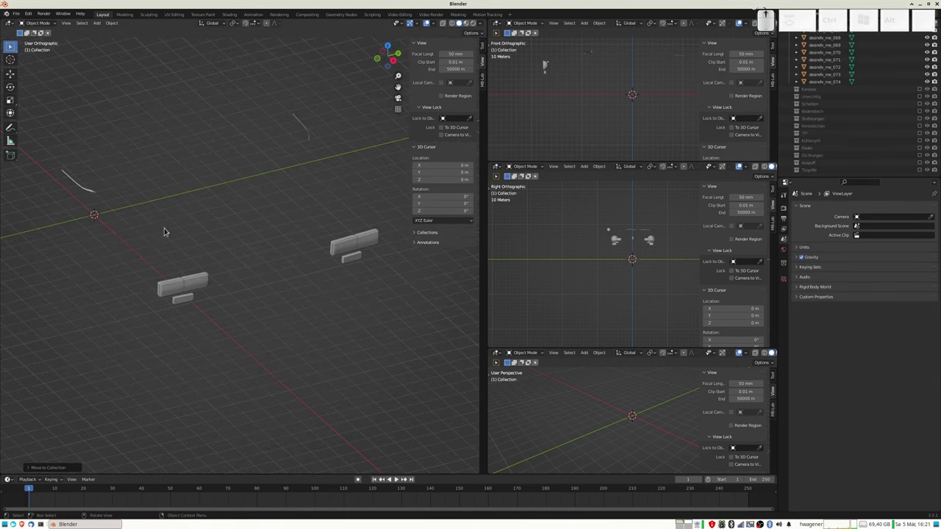
middle_click_drag(135, 221, 166, 198)
left_click(166, 197)
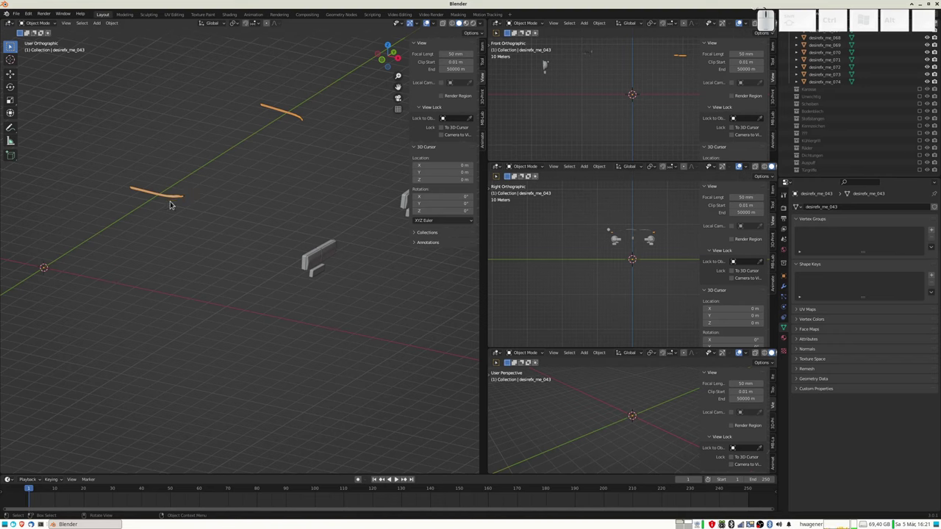
key("m")
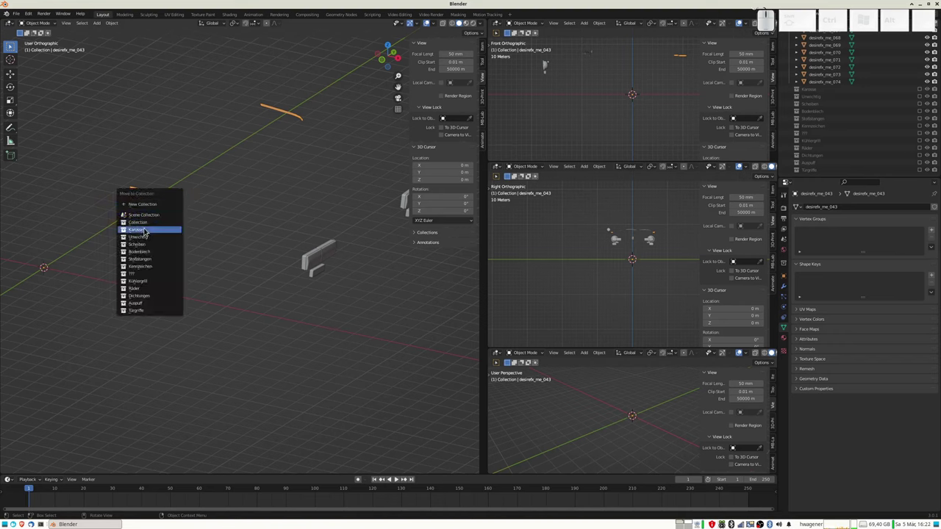
left_click(144, 231)
mouse_move(352, 277)
middle_mouse_down()
mouse_move(146, 238)
mouse_move(114, 296)
middle_mouse_up()
scroll(101, 296, "up", 1)
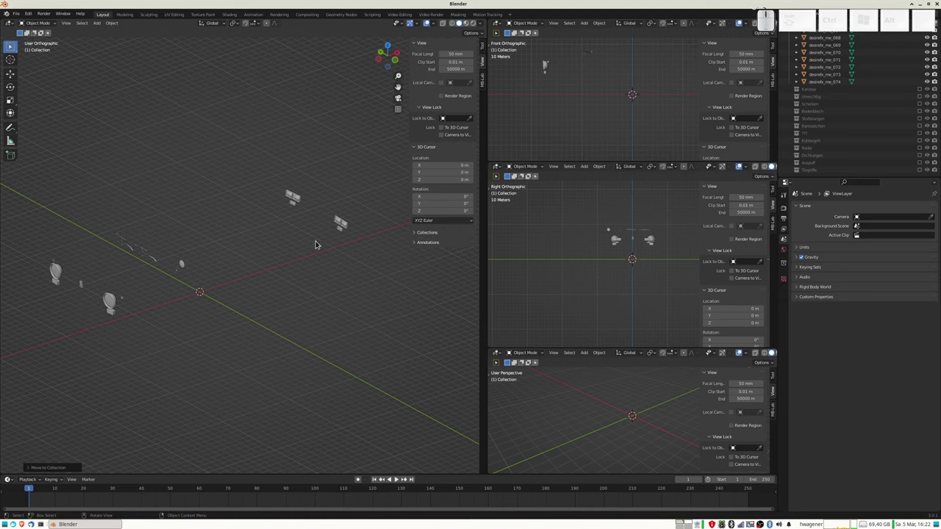
- Move mirror part desirefx_me_047 into a new Außenspiegel collection and exclude that collection
left_click(184, 268)
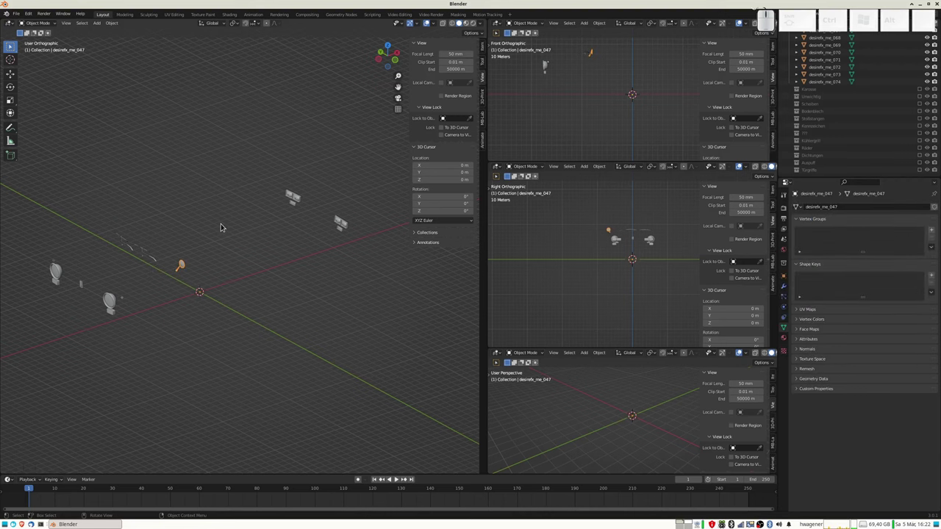
key("m")
left_click(199, 216)
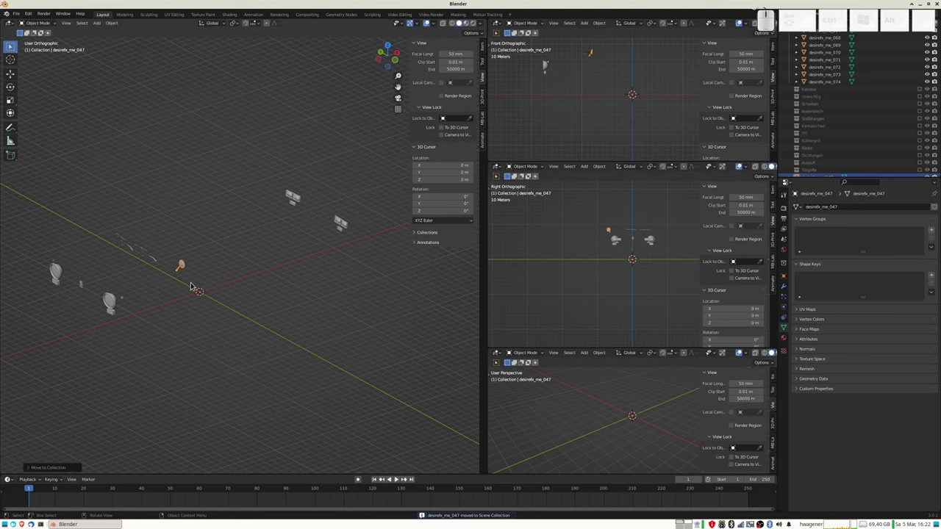
key("m")
left_click(172, 269)
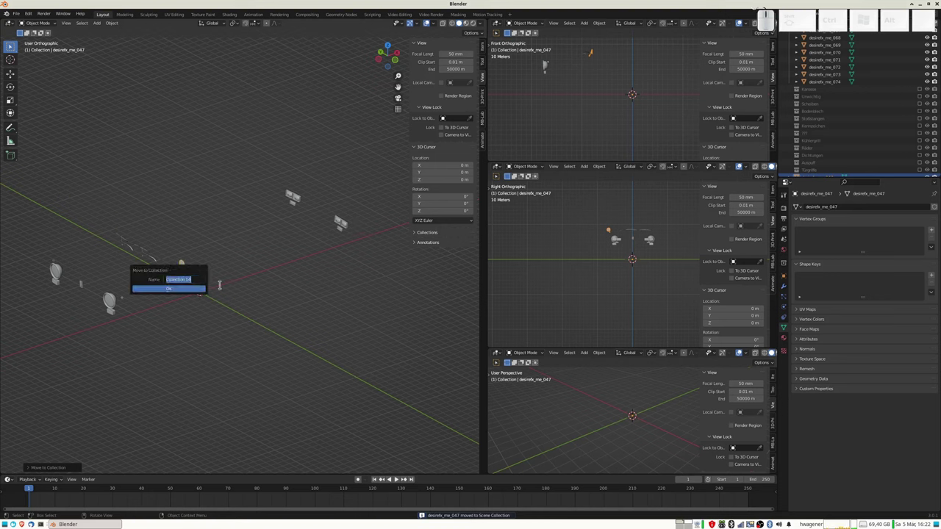
type("Auße")
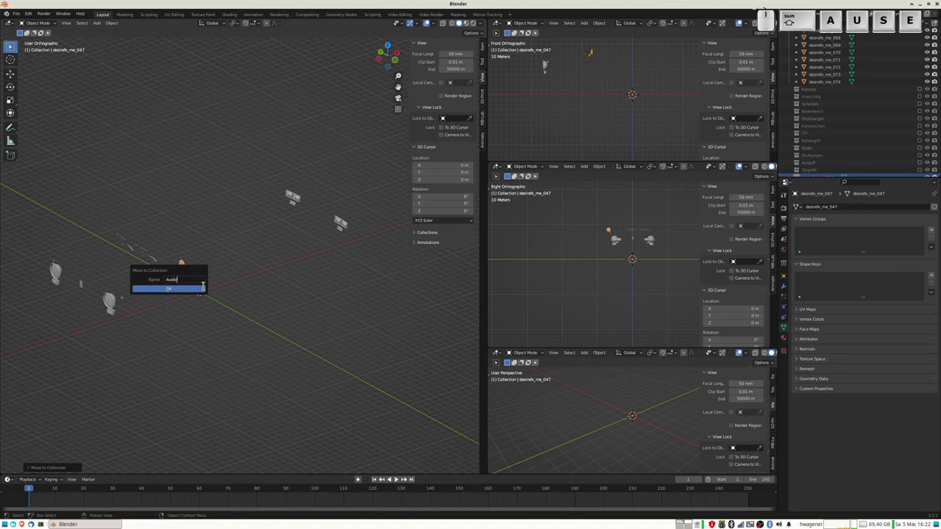
type("nspiegel")
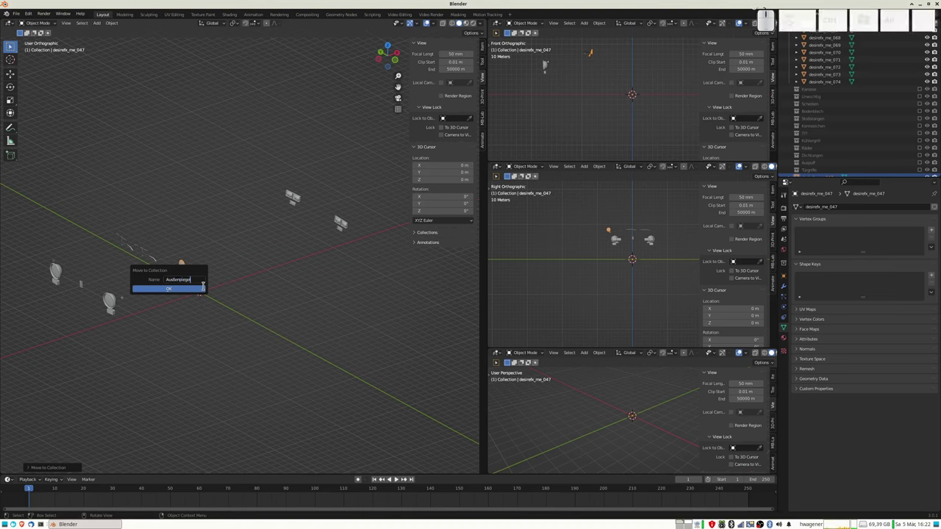
key("Return")
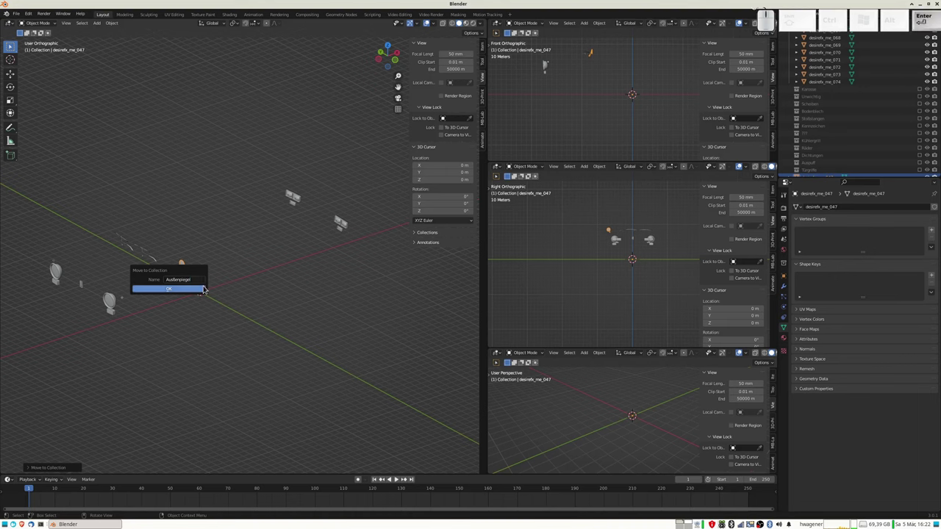
left_click(203, 290)
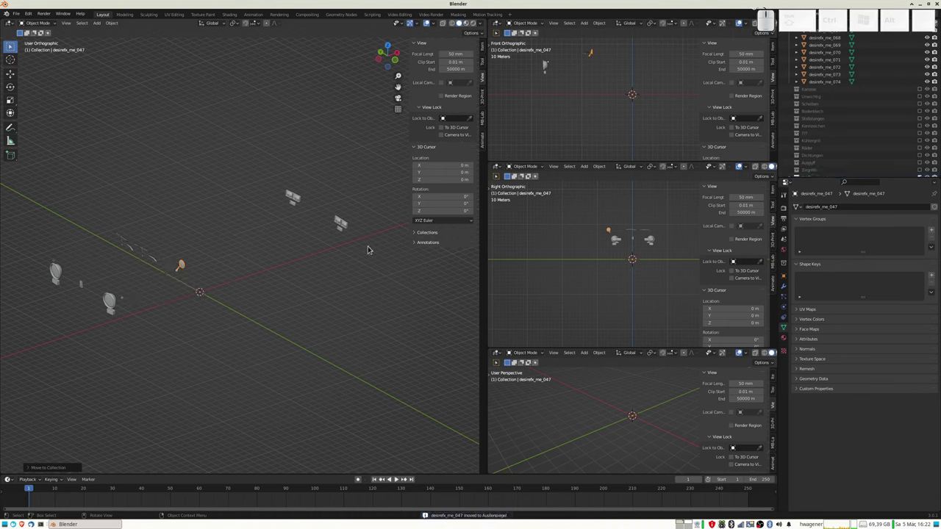
scroll(918, 164, "down", 2)
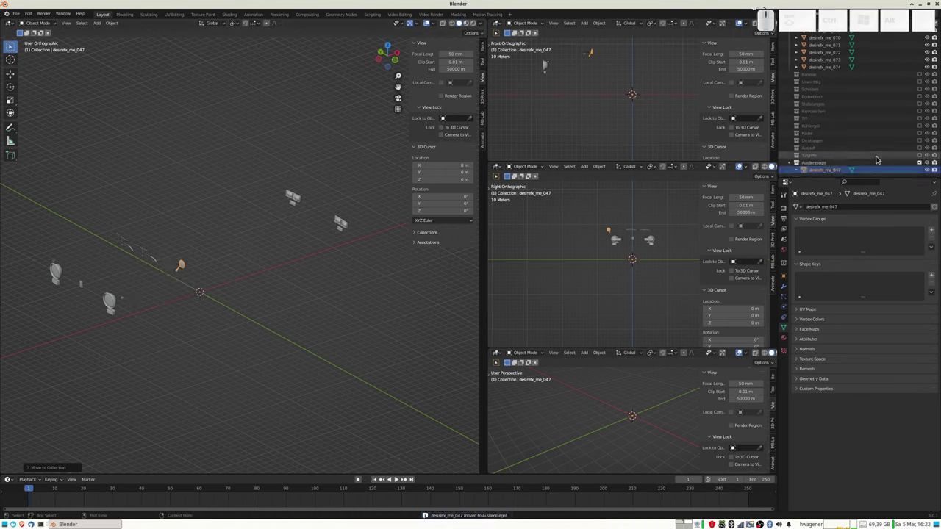
left_click(918, 163)
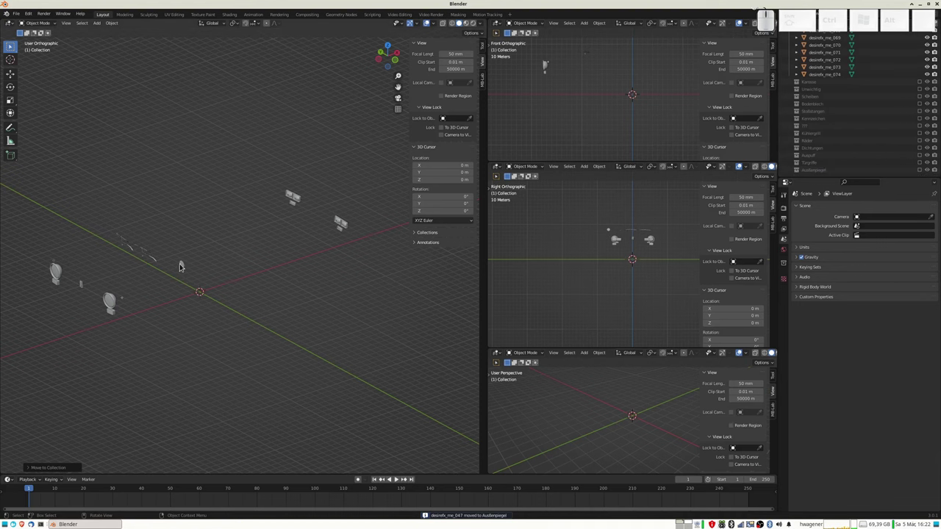
scroll(181, 275, "up", 2)
- Add the small oval part to Türgriffe, then re-include Außenspiegel and Türgriffe in the scene
left_click(139, 279)
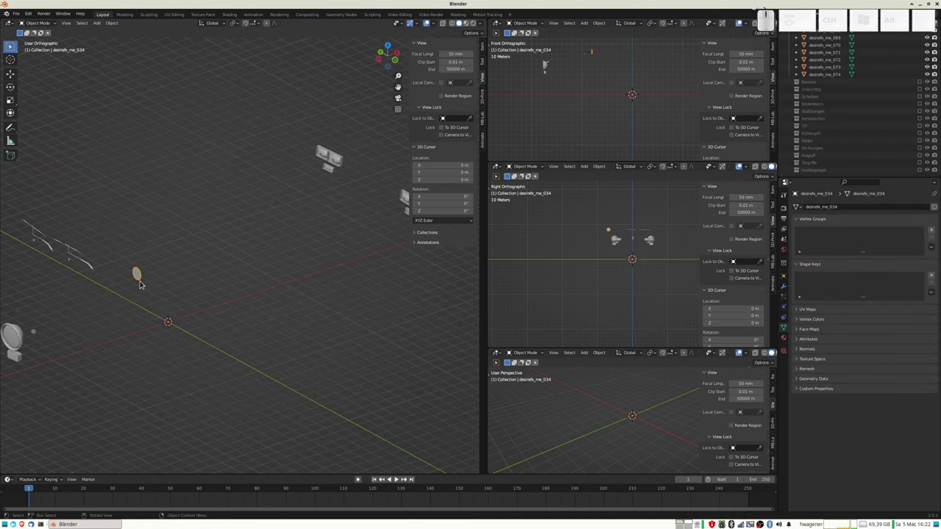
key("m")
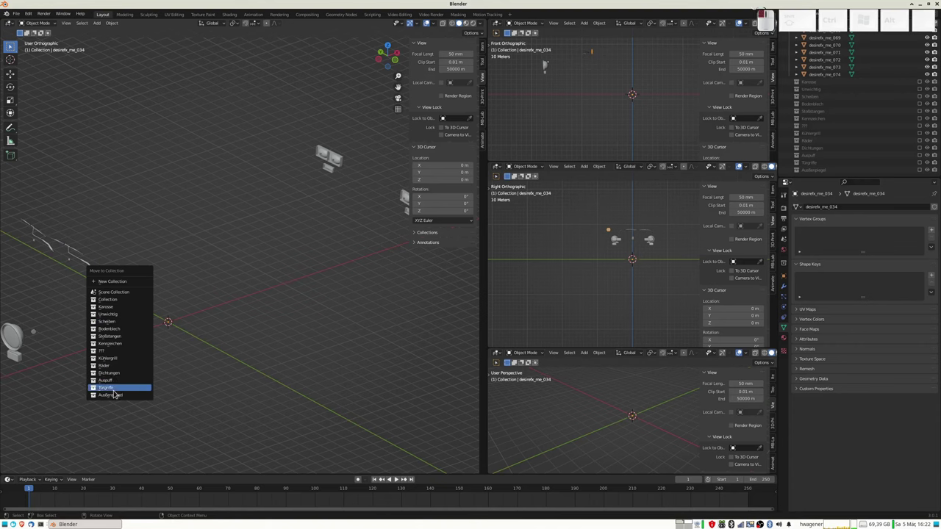
left_click(113, 389)
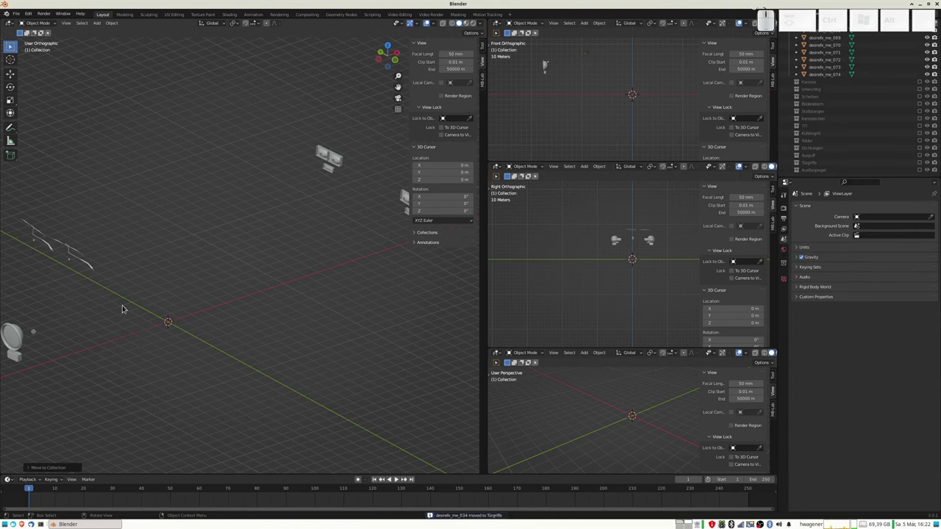
left_click(919, 170)
left_click(136, 281)
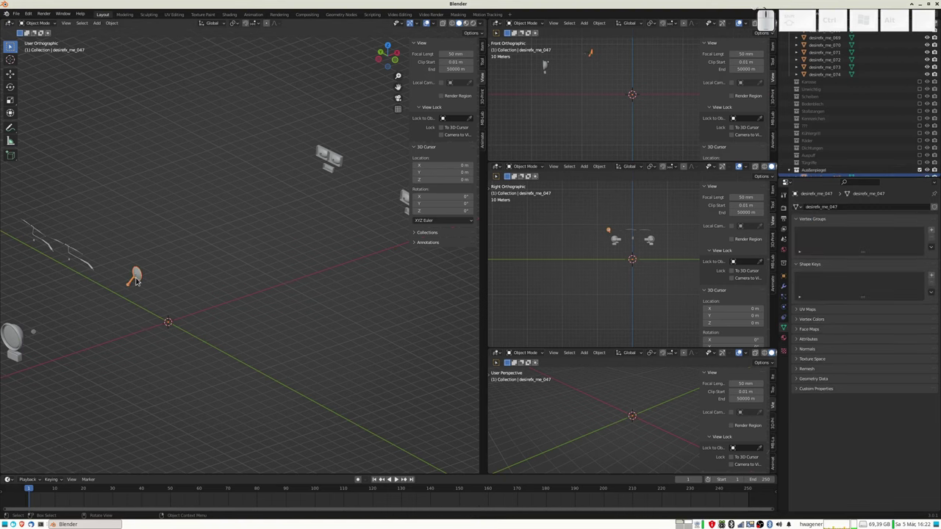
key("Tab")
key("Tab")
scroll(815, 171, "down", 1)
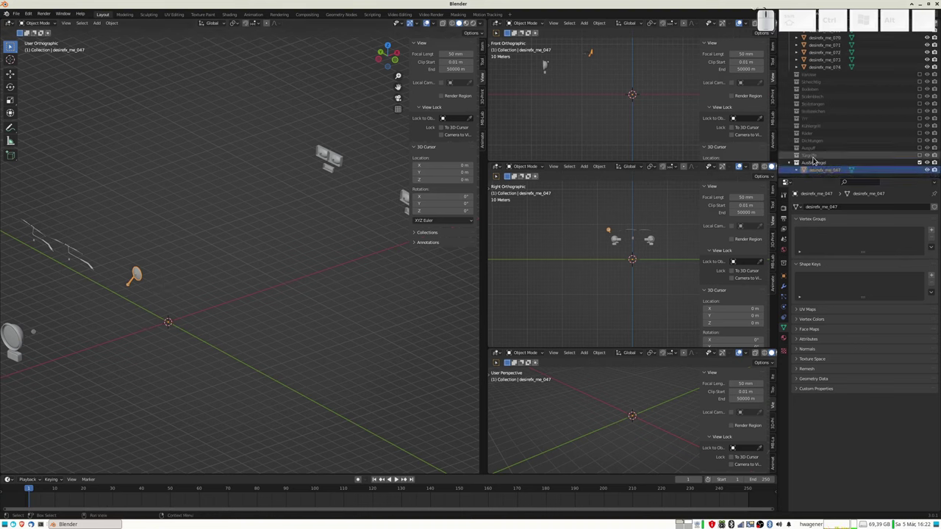
left_click(812, 157)
left_click(918, 158)
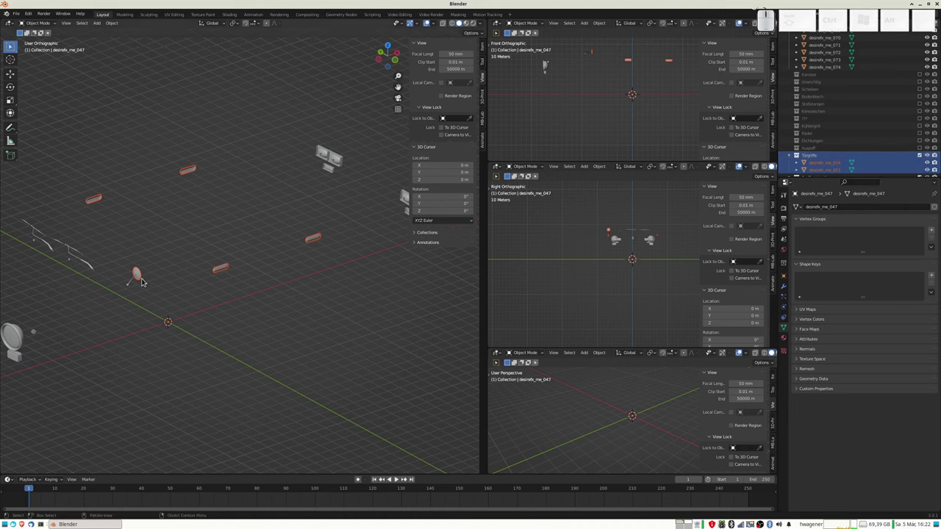
- Move desirefx_me_034 into Außenspiegel, then exclude Türgriffe and Außenspiegel again
left_click(141, 280)
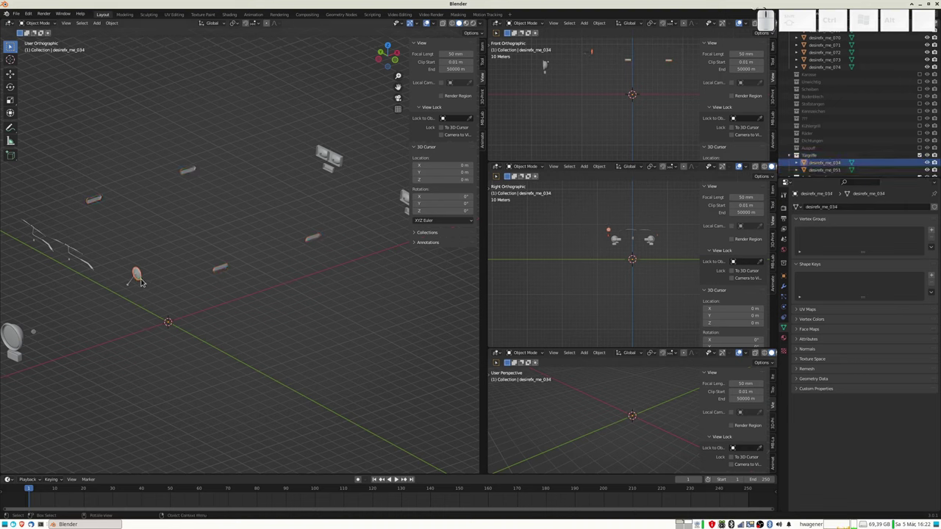
key("m")
left_click(136, 285)
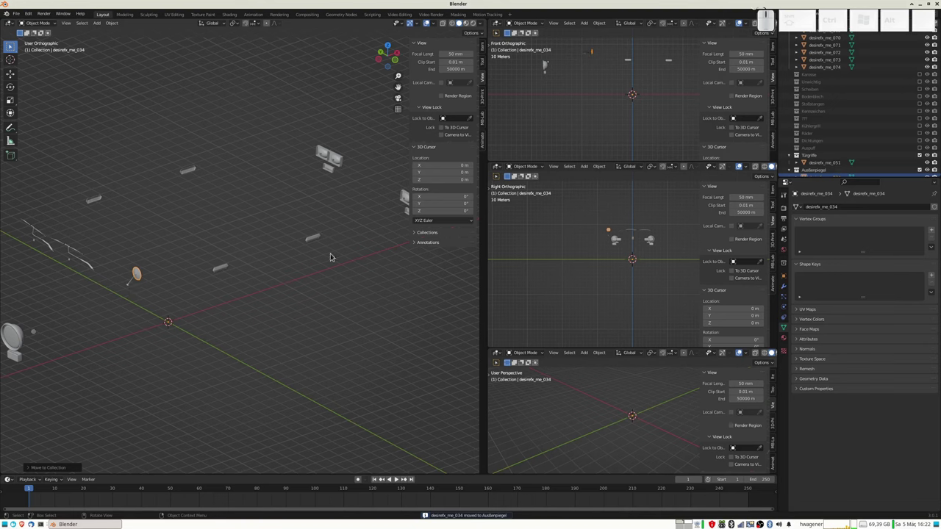
scroll(882, 151, "down", 1)
left_click(919, 141)
left_click(919, 148)
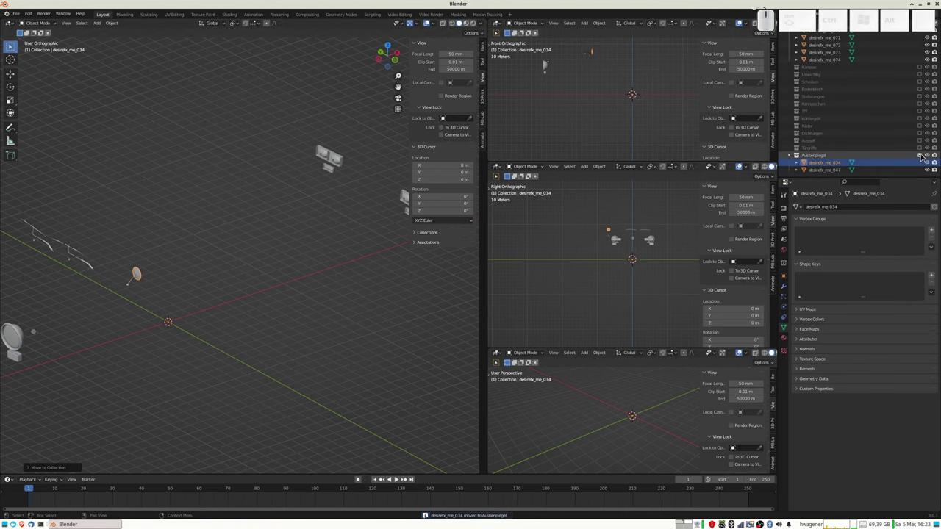
- Put the two wiper wires, including desirefx_me_049, into a new Scheibenwischer collection
left_click(93, 268)
middle_click_drag(94, 268, 285, 234)
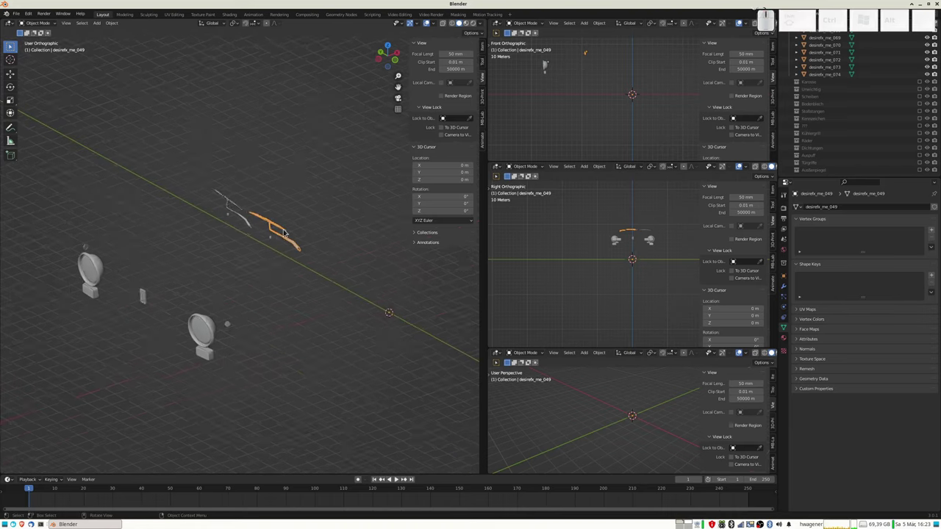
scroll(285, 234, "up", 2)
left_click(247, 211, "shift")
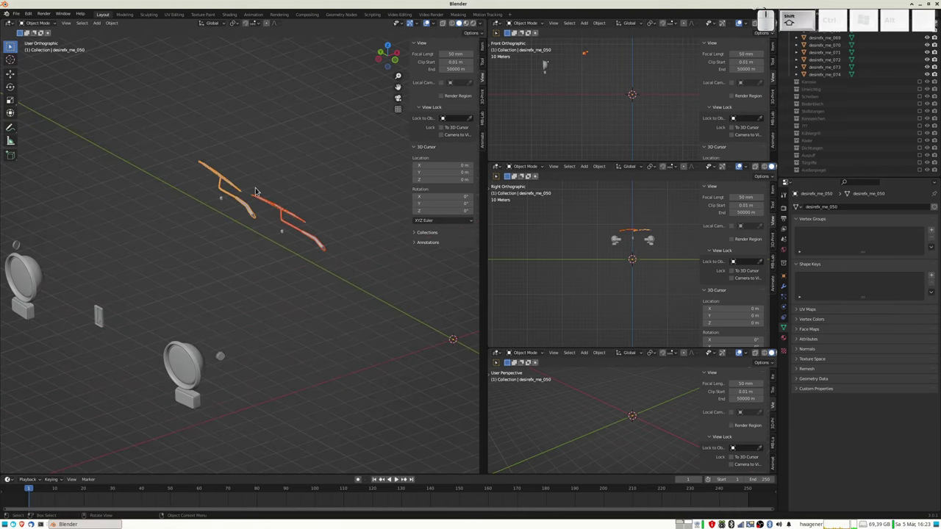
key("m")
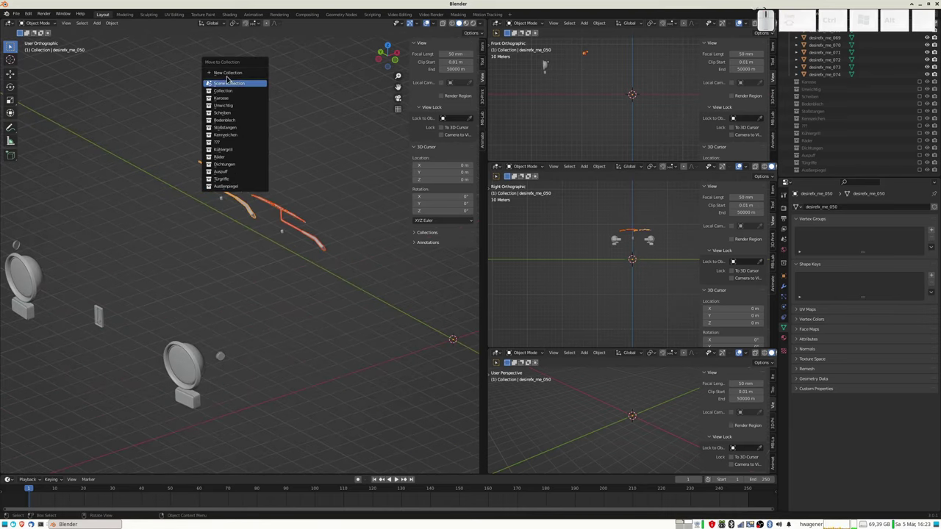
left_click(228, 73)
type("Scheibenwischer")
key("Return")
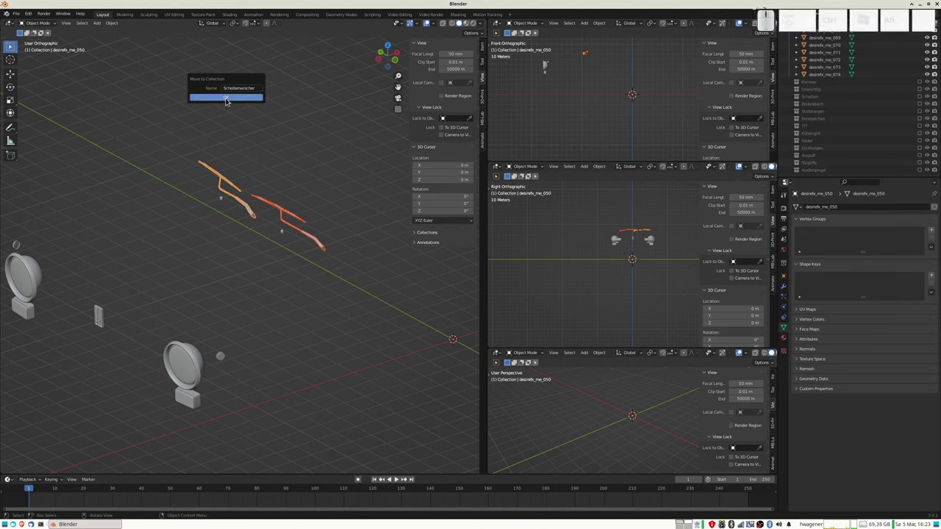
left_click(226, 98)
- Exclude Scheibenwischer, then select both wiper blade lines and the small pivot dot
scroll(879, 167, "down", 2)
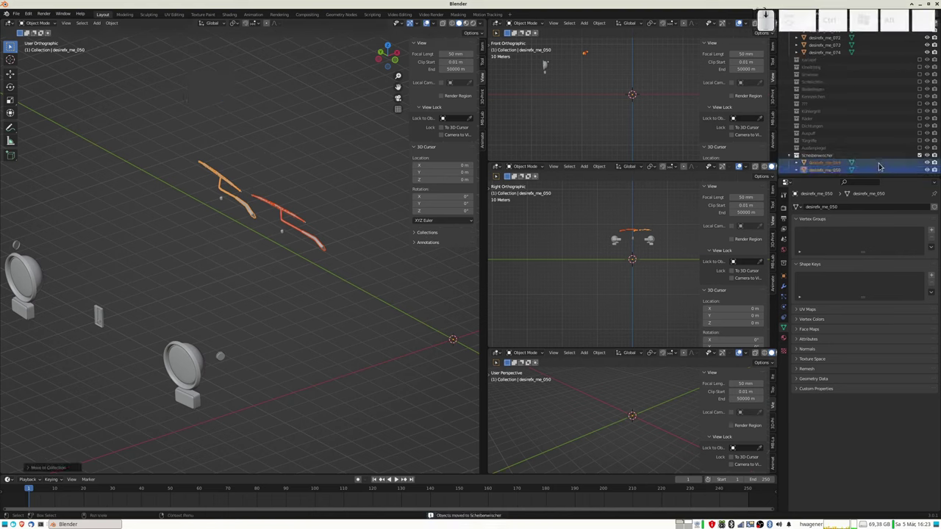
left_click(914, 162)
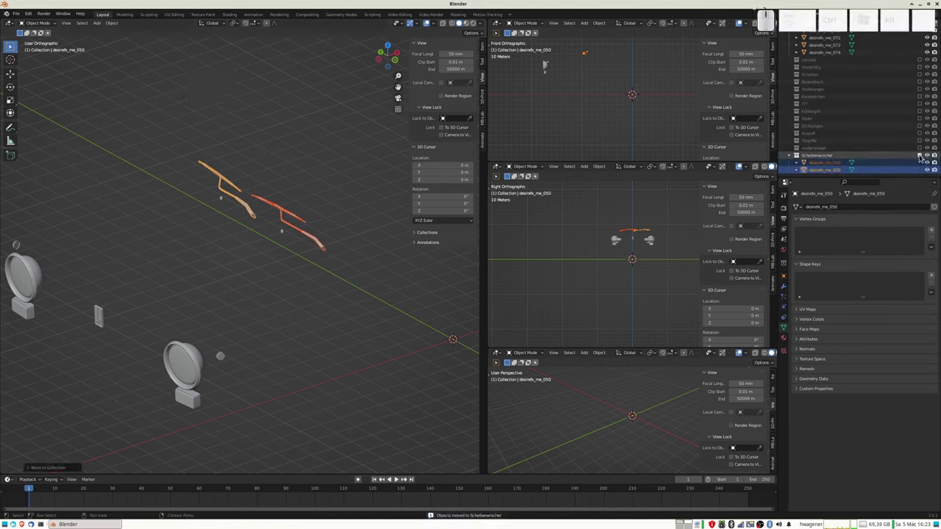
left_click(284, 220)
left_click(235, 190, "shift")
left_click(221, 199, "shift")
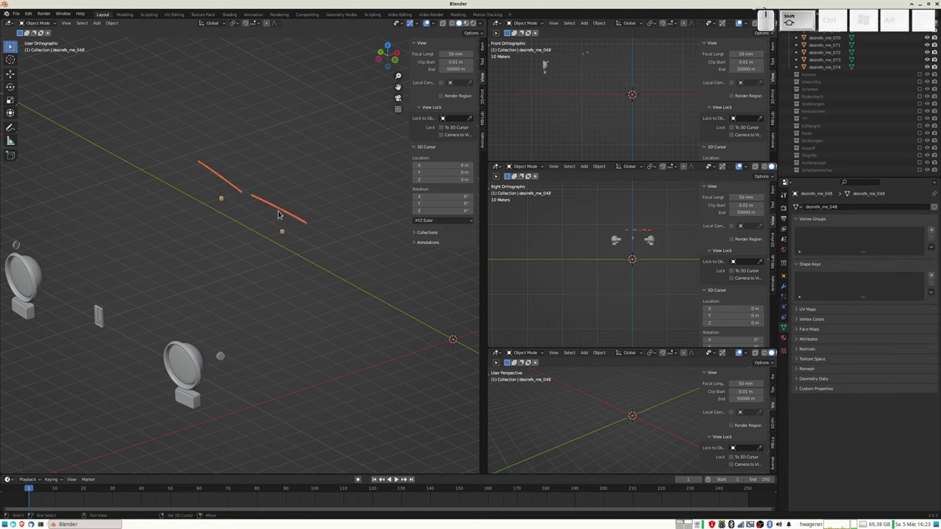
key("m")
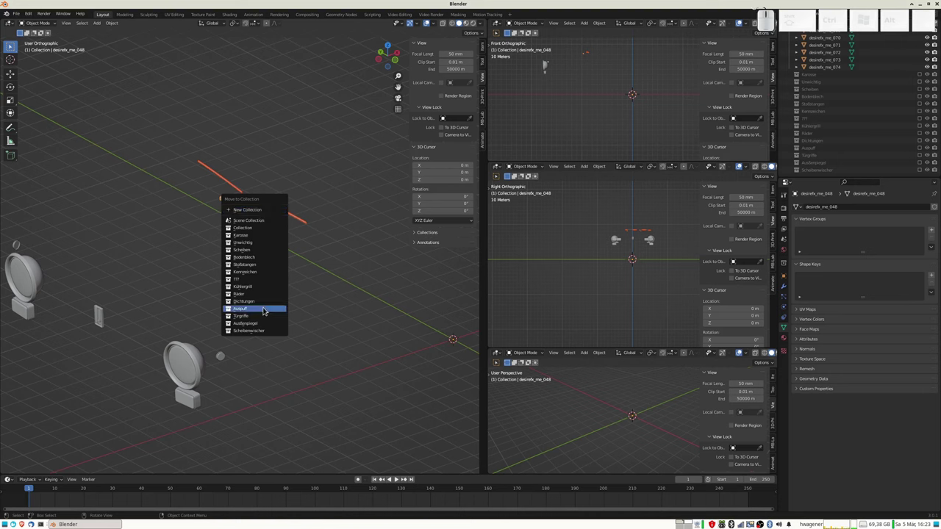
- Send the wiper blades and pivot dot into the Scheibenwischer collection
left_click(262, 335)
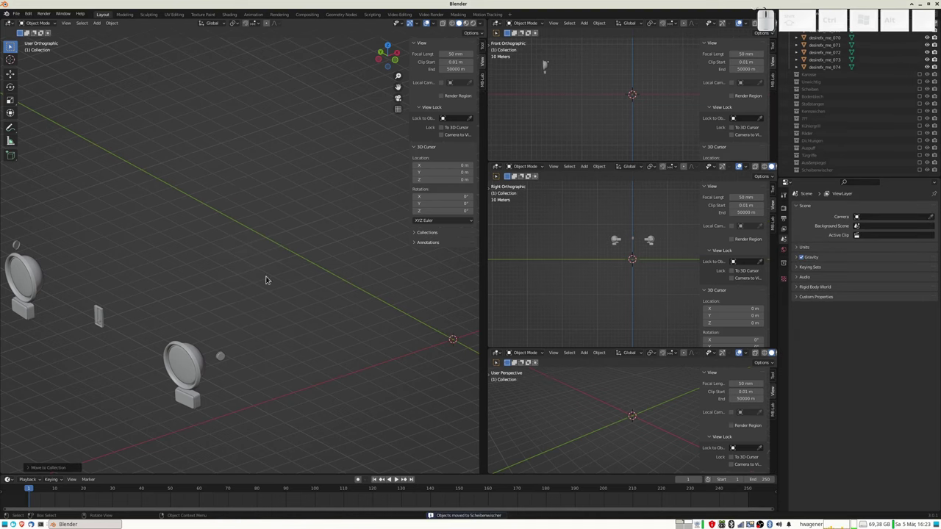
scroll(287, 245, "down", 2)
scroll(242, 296, "down", 1)
scroll(234, 308, "up", 2)
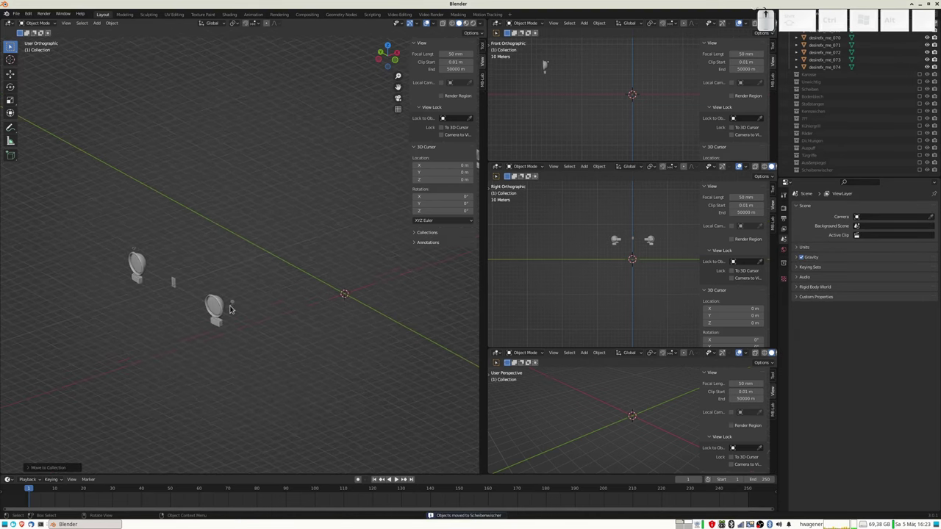
scroll(230, 323, "up", 2)
scroll(228, 332, "up", 2)
mouse_move(228, 338)
middle_mouse_down()
mouse_move(218, 364)
mouse_move(231, 374)
mouse_move(273, 342)
middle_mouse_up()
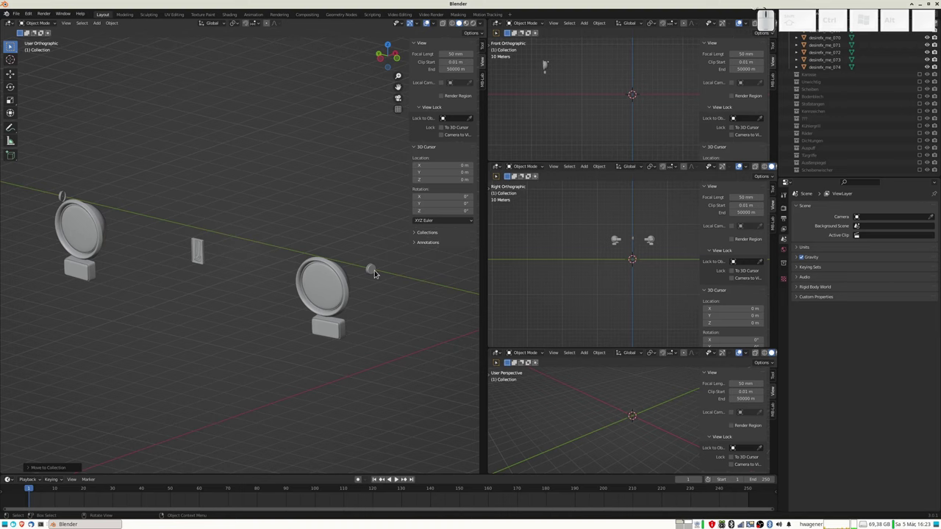
scroll(382, 289, "down", 2)
scroll(390, 283, "down", 1)
scroll(343, 239, "up", 1)
scroll(316, 252, "up", 1)
scroll(264, 259, "up", 2)
scroll(218, 268, "up", 2)
scroll(217, 267, "up", 4)
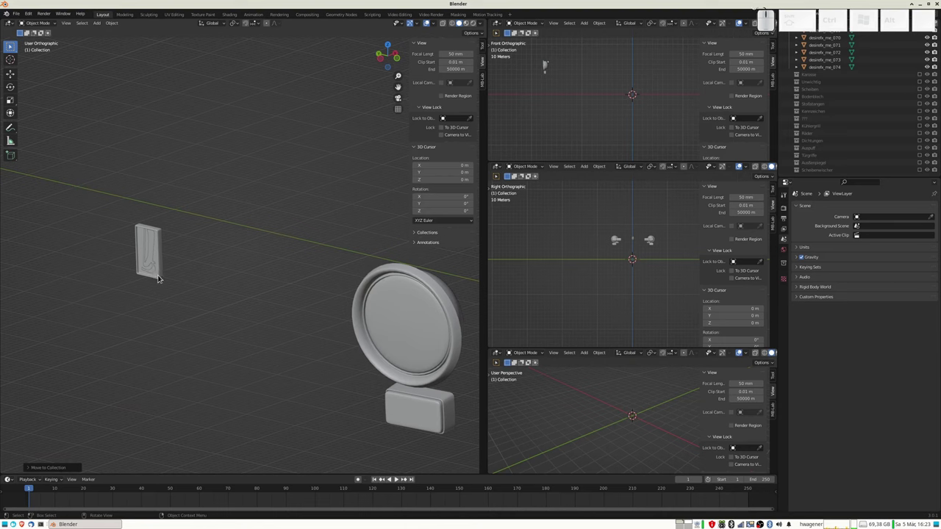
- Move plate desirefx_me_030 into a new collection named Typenschild
left_click(158, 277)
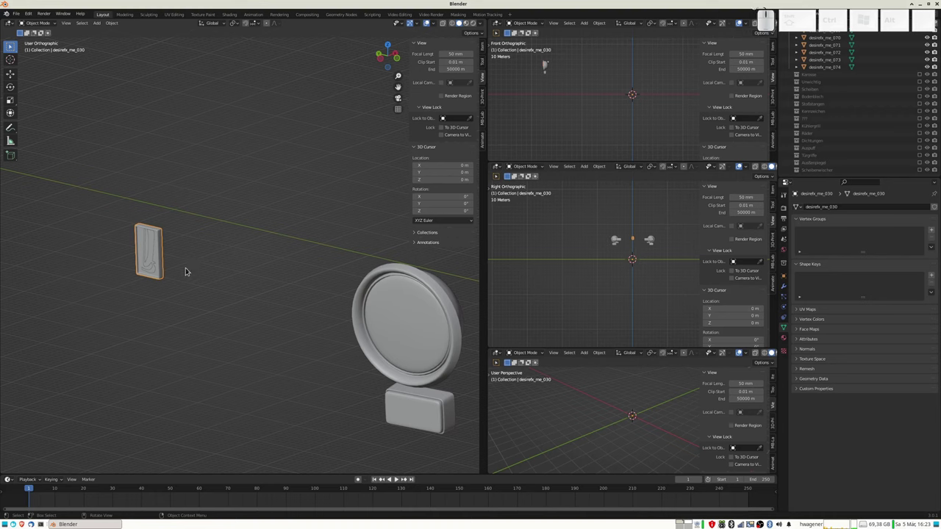
key("m")
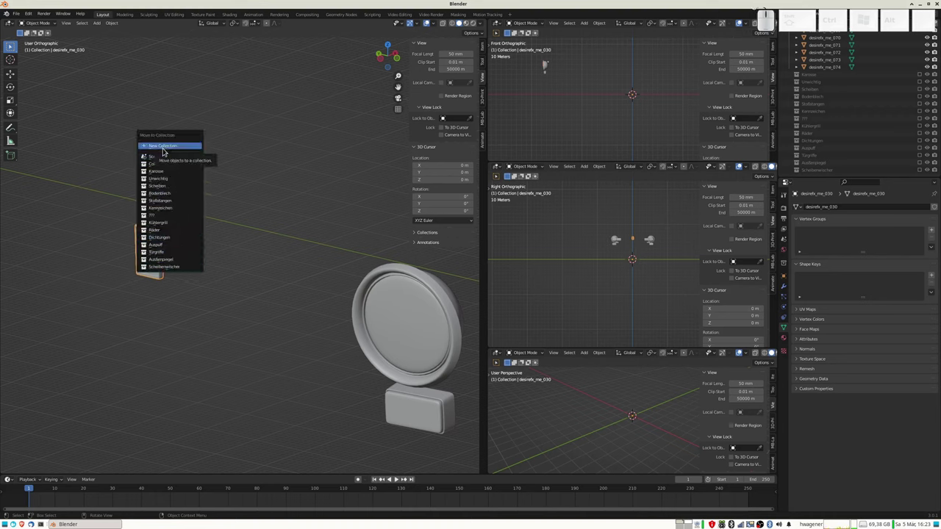
left_click(163, 147)
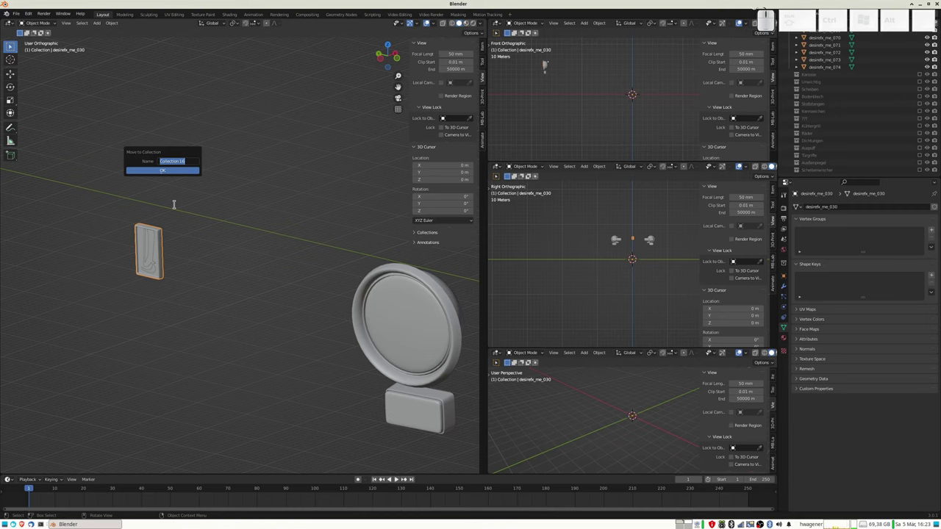
key("shift")
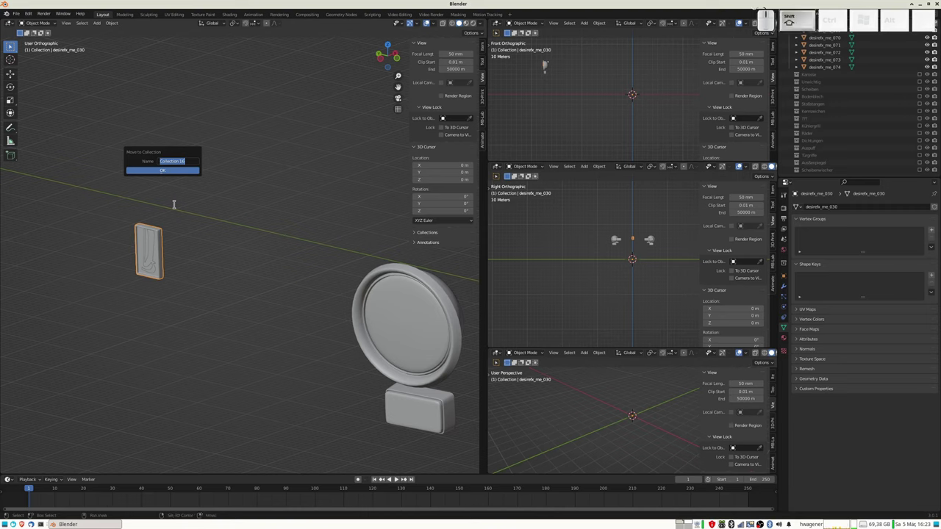
type("Typ")
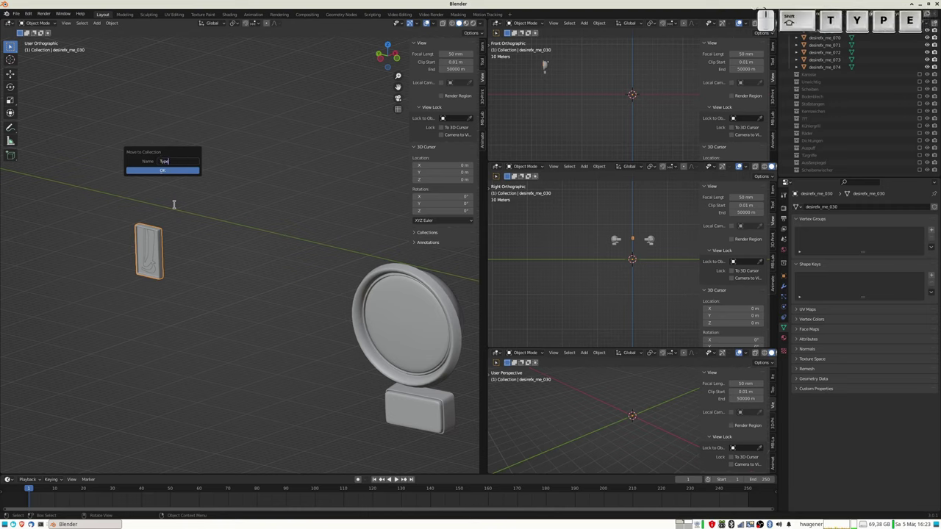
type("enschild")
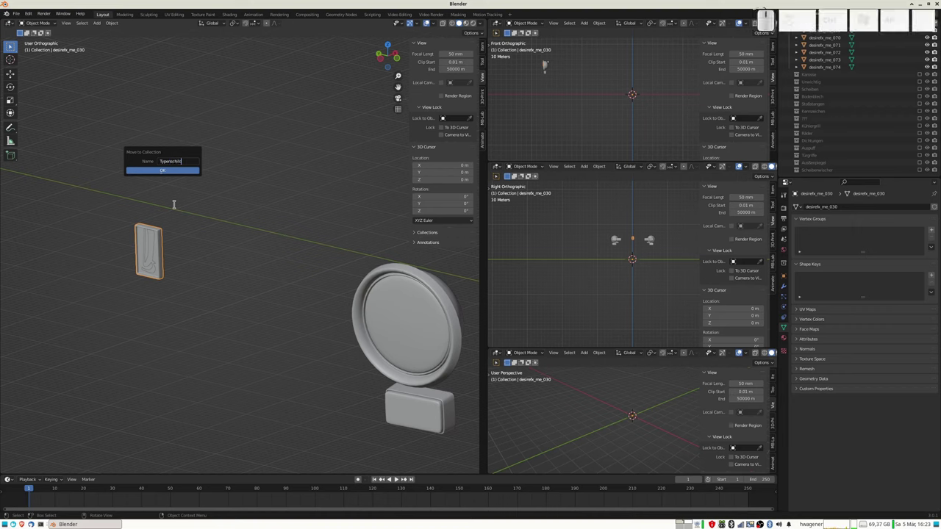
left_click(193, 171)
scroll(872, 160, "down", 2)
- Hide Typenschild and move the remaining plate holder piece into Typenschild
key("Delete")
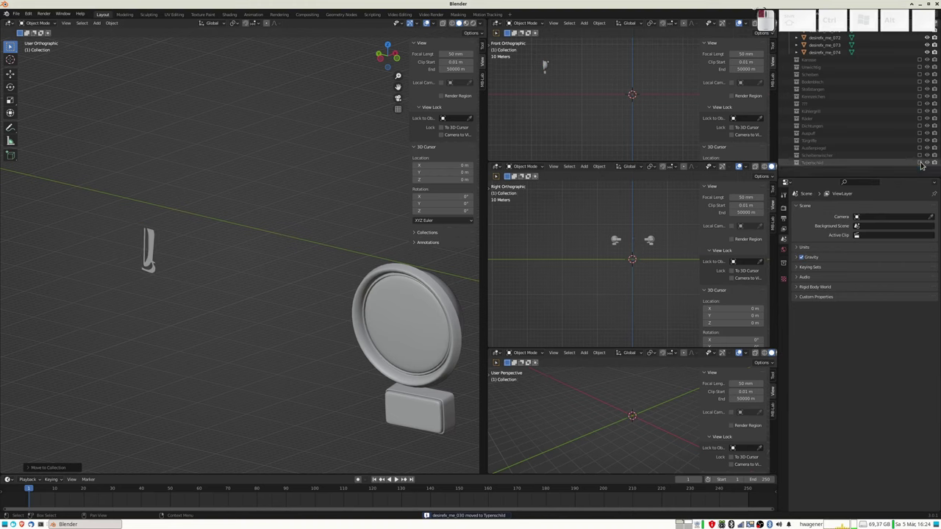
left_click(148, 251)
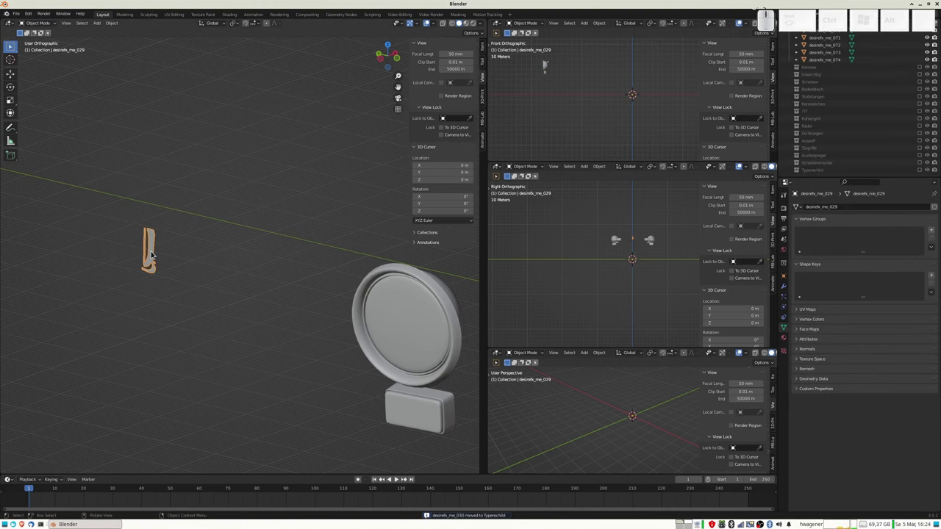
key("m")
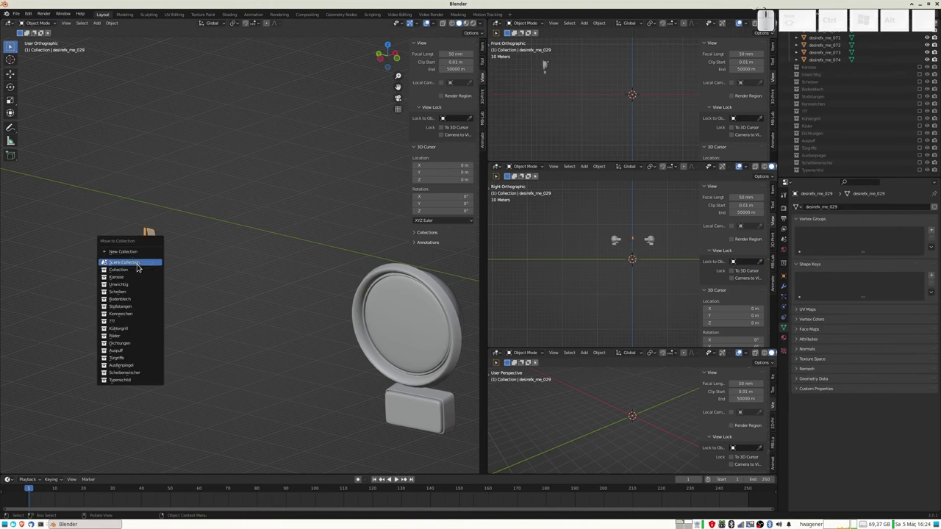
left_click(124, 382)
- Move desirefx_me_072, desirefx_me_073 and both base pieces into a new Lampen collection
scroll(157, 262, "down", 3)
left_click(291, 278)
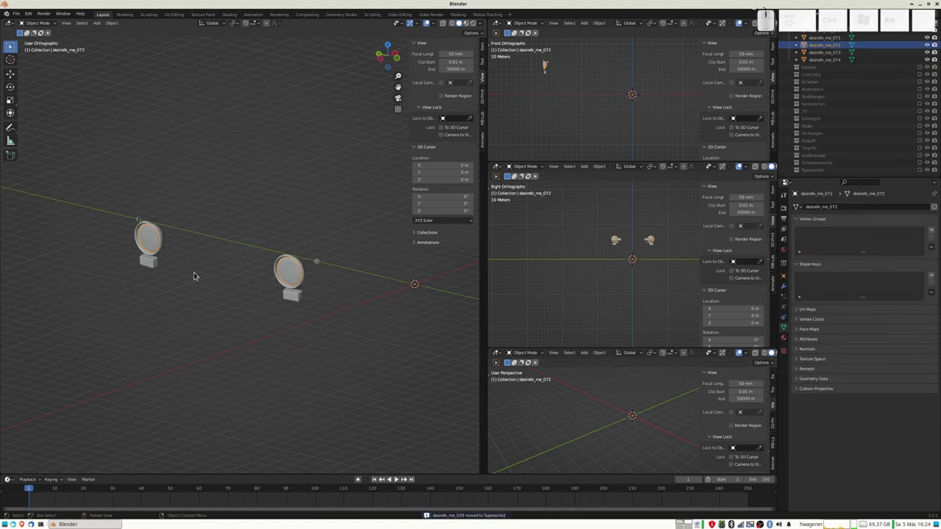
left_click(299, 268, "shift")
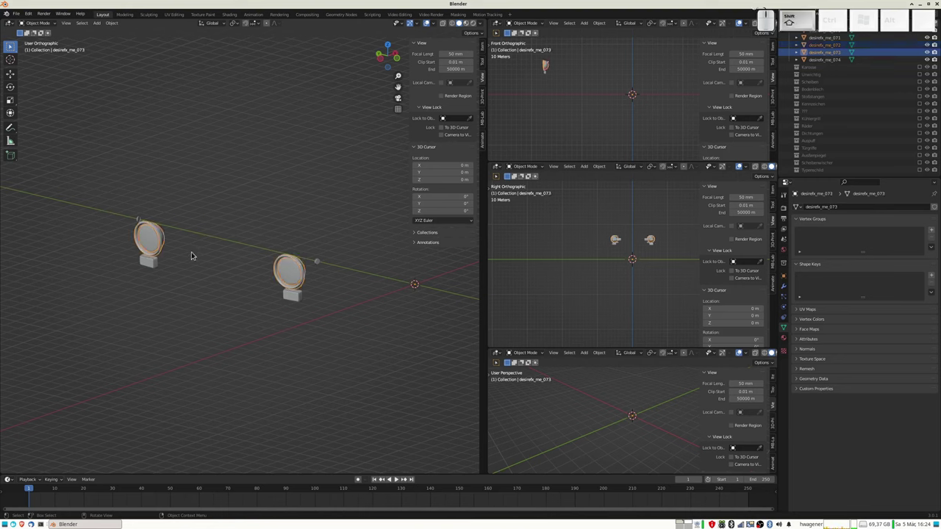
left_click(293, 301, "shift")
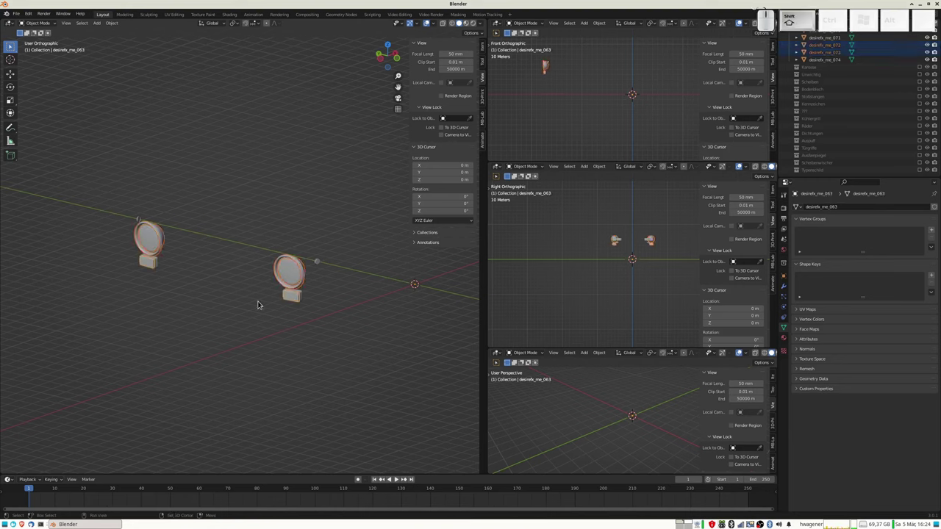
left_click(156, 265, "shift")
key("m")
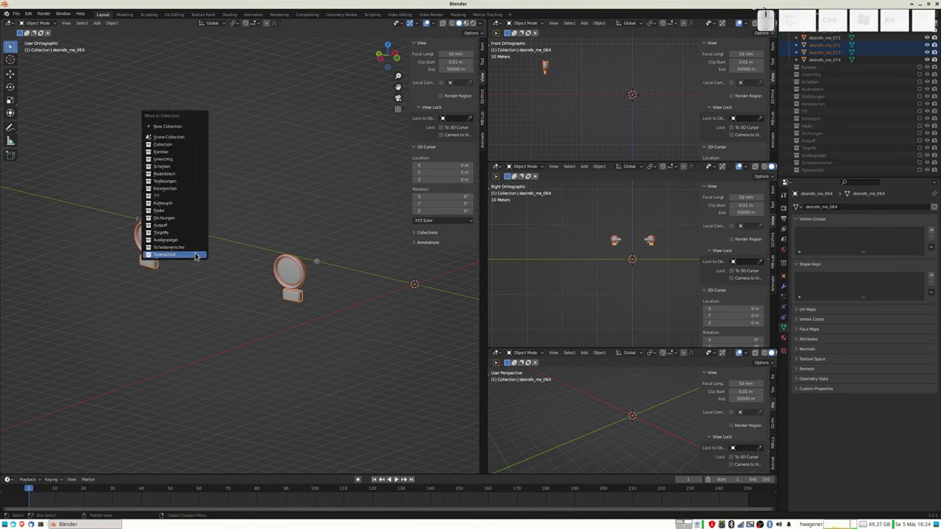
left_click(172, 126)
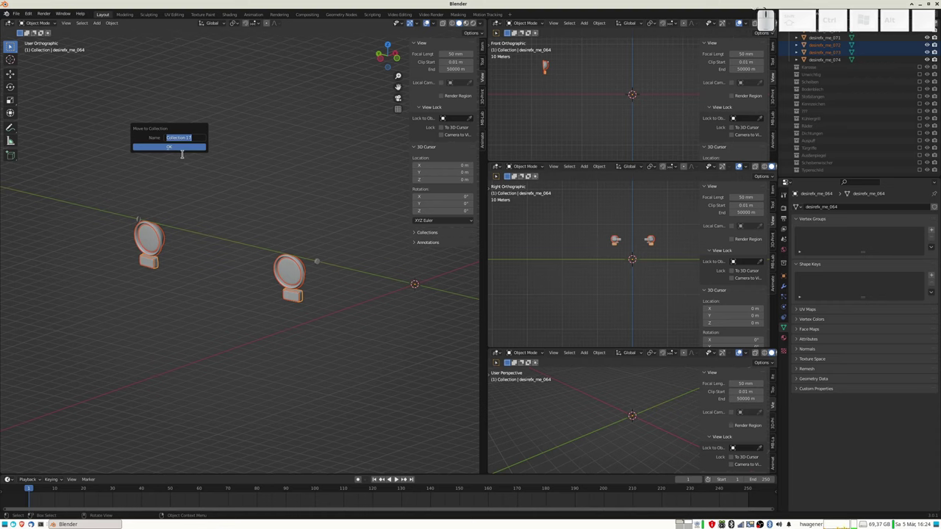
type("Lampen")
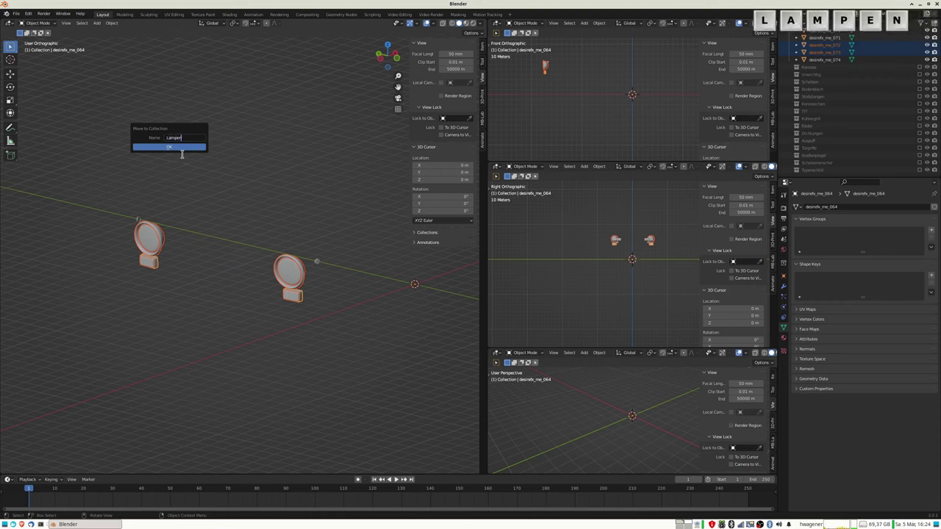
left_click(185, 148)
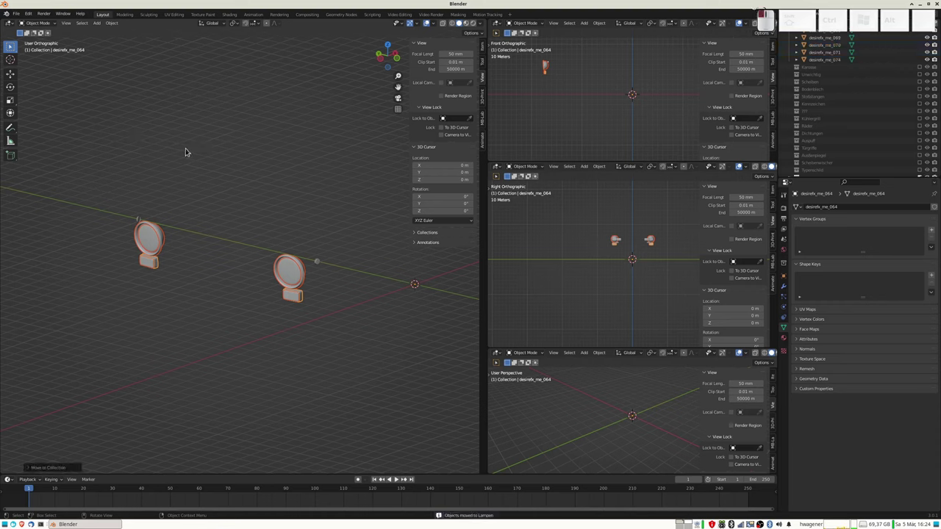
scroll(882, 133, "down", 3)
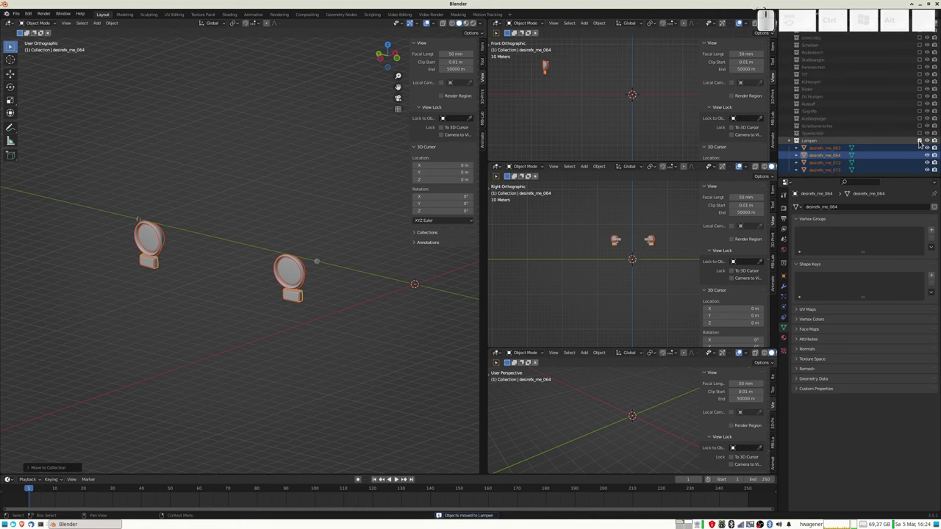
- Exclude Lampen from the view layer and move the lamp shades, small rectangle and two spheres into it
left_click(918, 141)
left_click(147, 247)
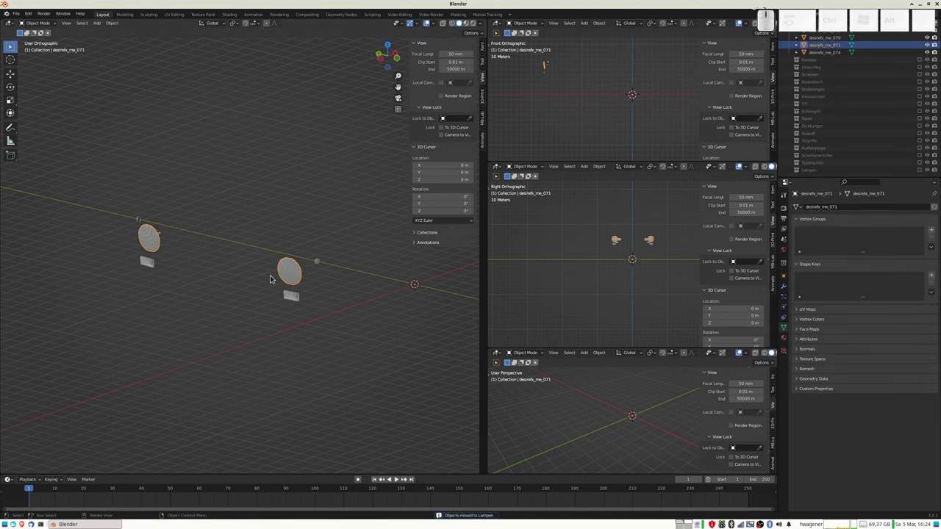
scroll(319, 316, "up", 2)
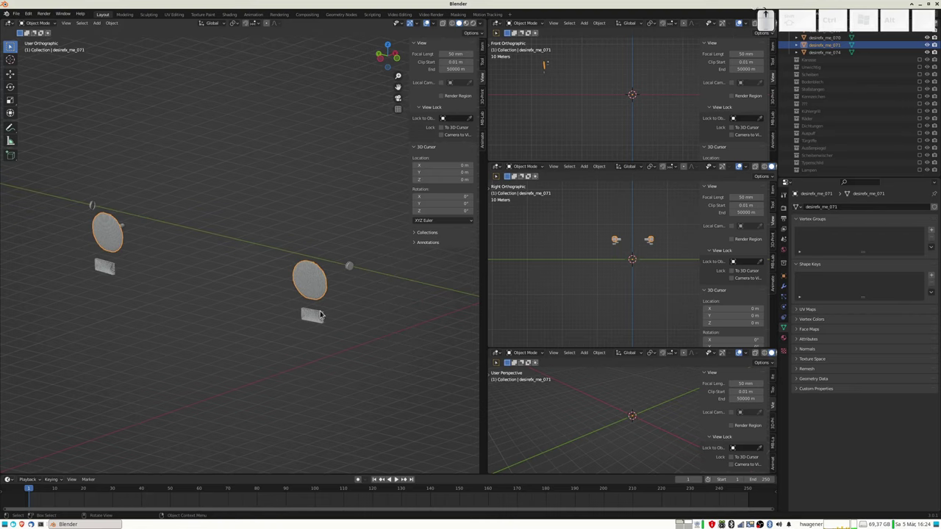
scroll(338, 325, "up", 1)
scroll(359, 333, "up", 2)
scroll(363, 345, "down", 2)
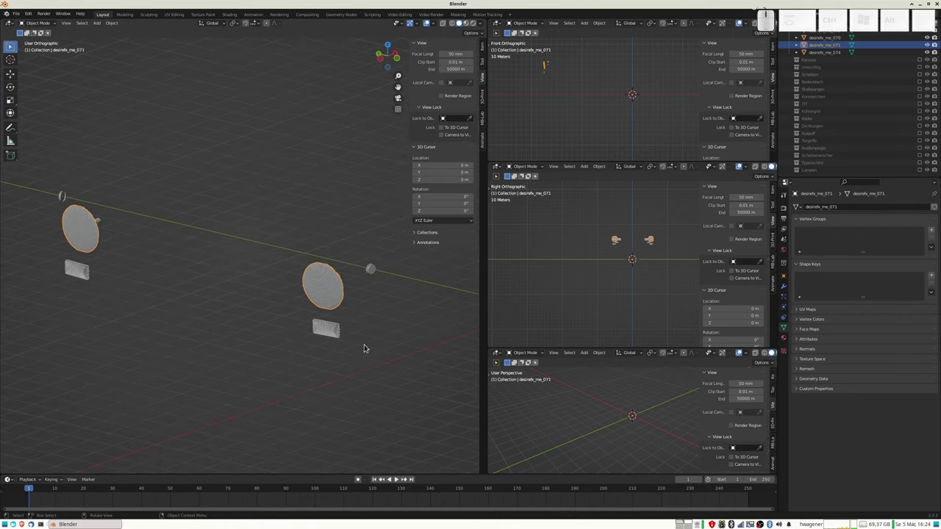
scroll(361, 345, "up", 1)
scroll(353, 337, "down", 1)
left_click(336, 331, "shift")
left_click(372, 269, "shift")
left_click(370, 271, "shift")
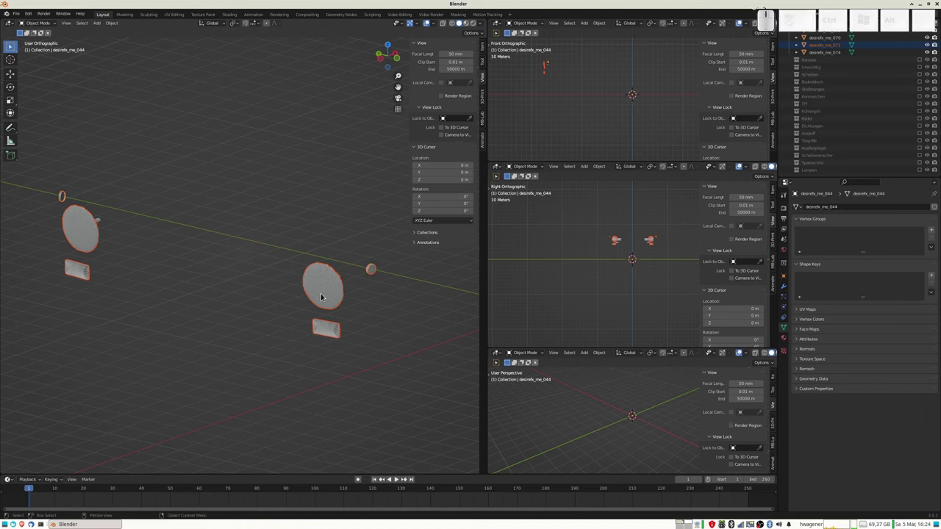
key("m")
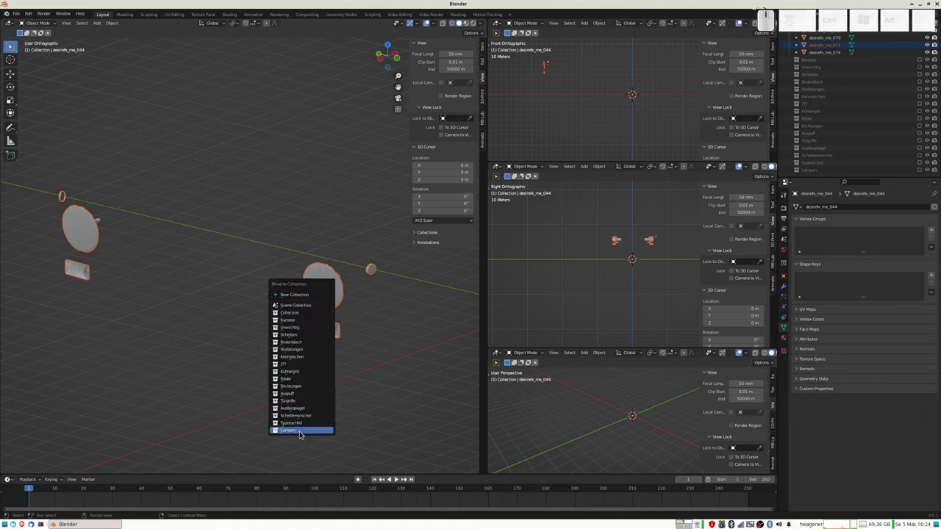
left_click(299, 432)
- Move the ring and axis sphere into Lampen, and send two small parts to Unwichtig
left_click(62, 197)
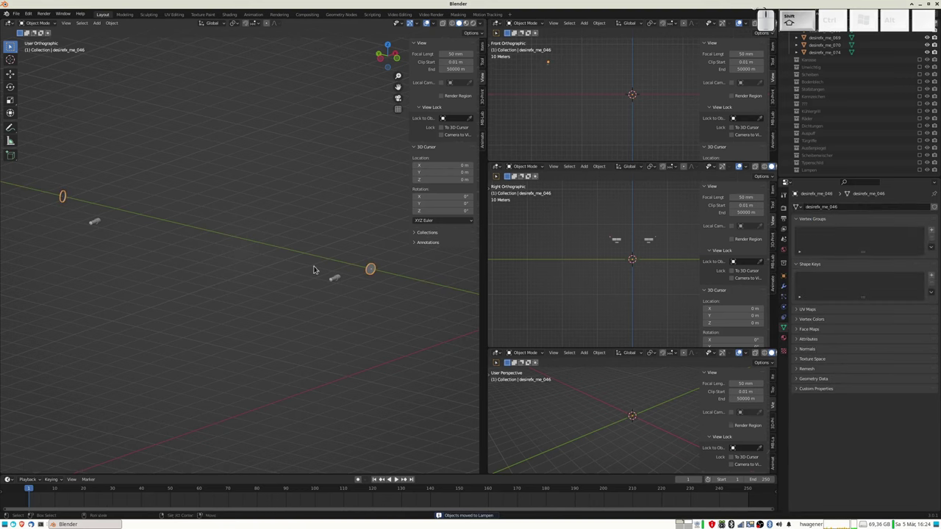
key("m")
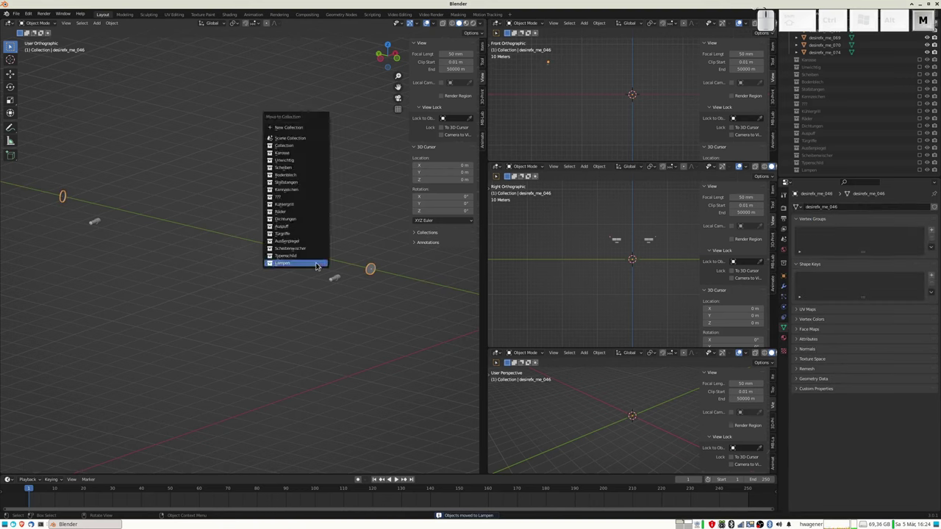
left_click(299, 263)
left_click(335, 280)
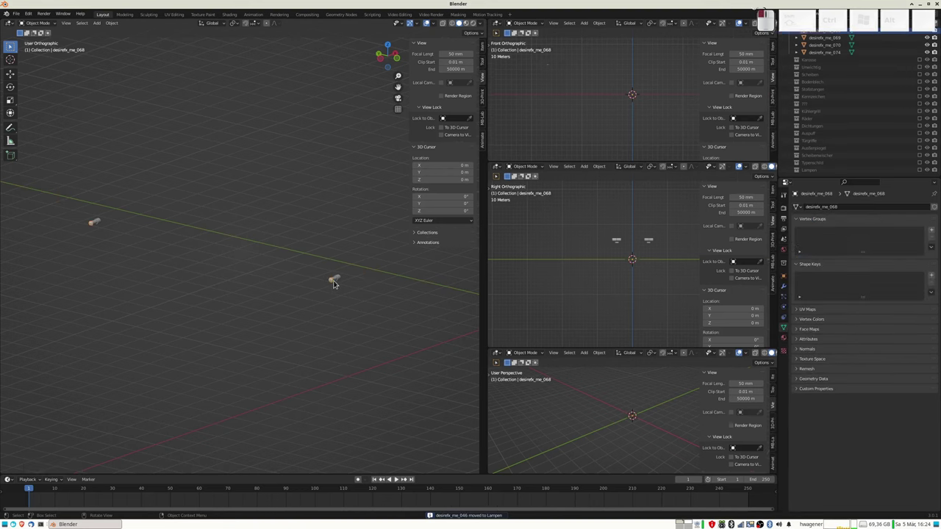
left_click(92, 224, "shift")
left_click(96, 224, "shift")
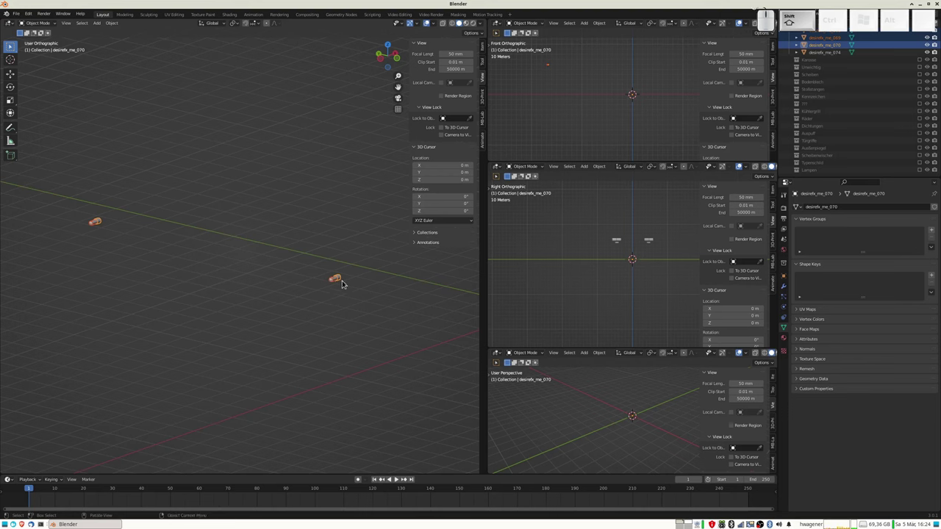
key("m")
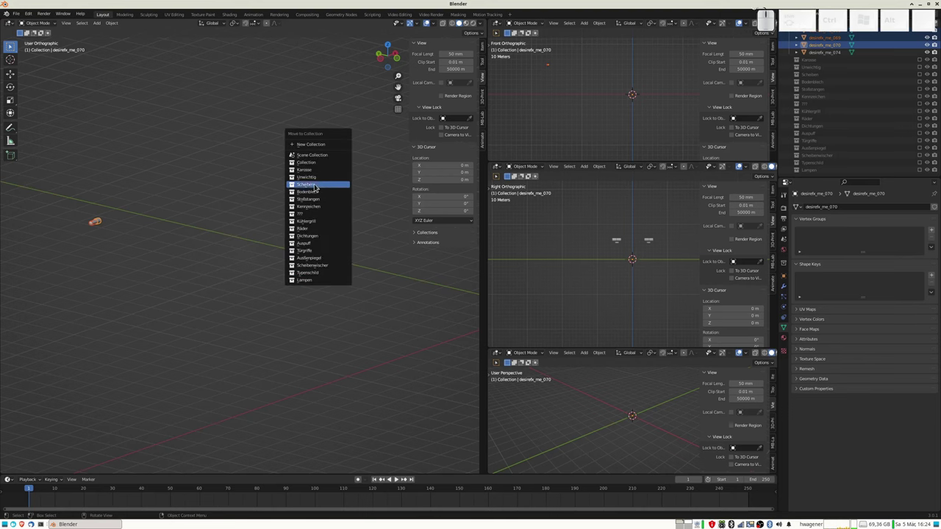
left_click(311, 177)
- Orbit and zoom the view onto the remaining sink-shaped parts, seen from below
scroll(305, 260, "down", 5)
scroll(309, 265, "down", 3)
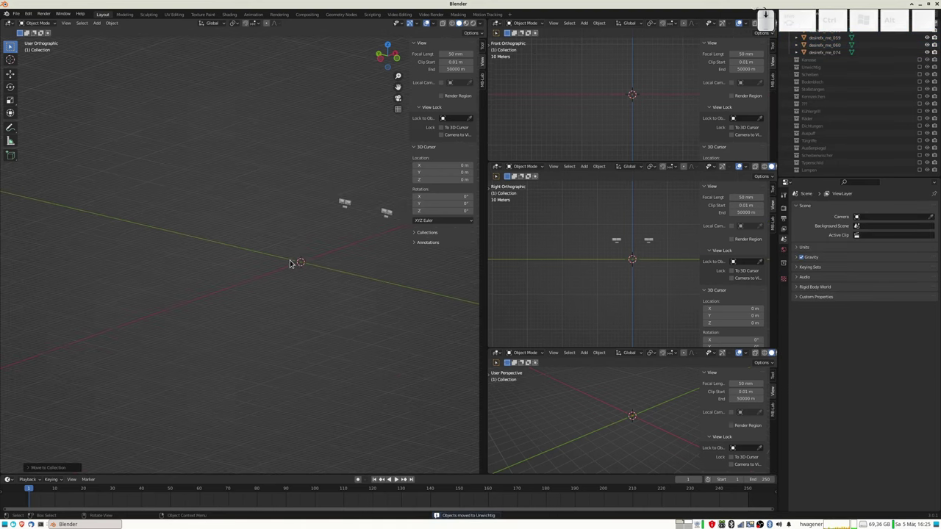
mouse_move(351, 237)
middle_mouse_down()
mouse_move(376, 245)
mouse_move(299, 284)
middle_mouse_up()
scroll(302, 282, "up", 5)
scroll(387, 294, "up", 1)
middle_click_drag(387, 294, 298, 281, "shift")
scroll(297, 280, "up", 3)
scroll(287, 287, "up", 2)
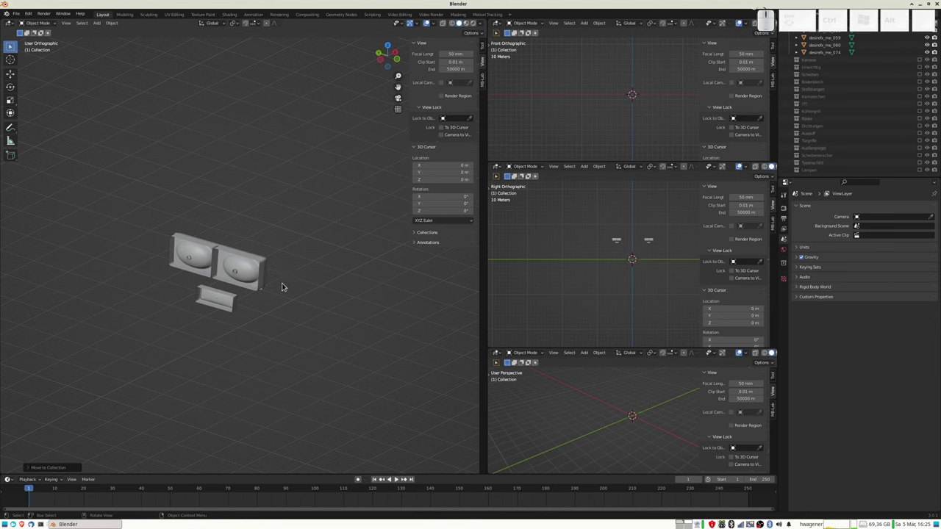
scroll(272, 294, "up", 2)
scroll(253, 303, "up", 2)
scroll(246, 307, "down", 2)
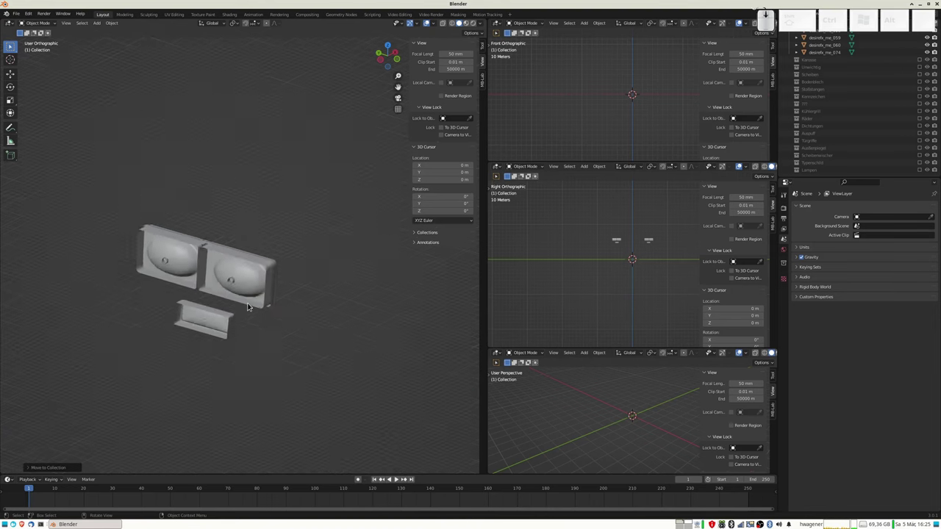
scroll(247, 307, "down", 4)
scroll(247, 307, "down", 2)
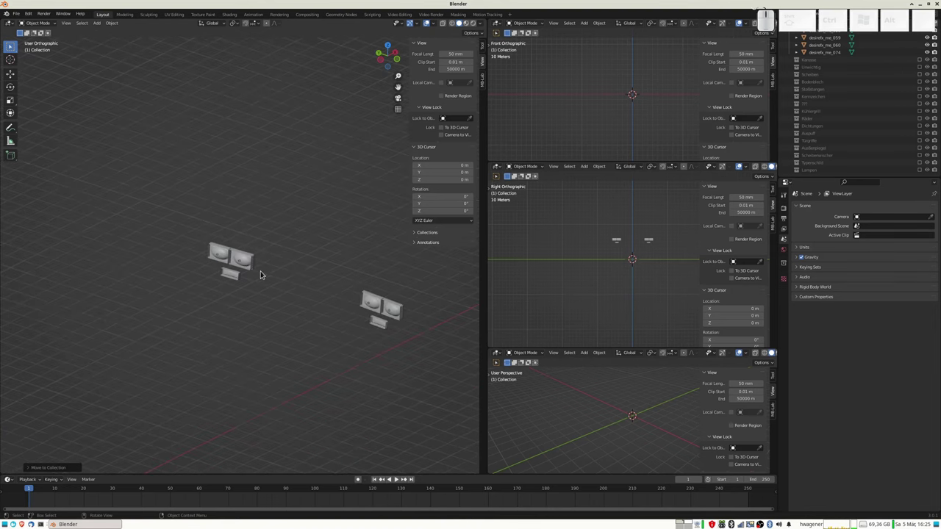
mouse_move(340, 277)
middle_mouse_down()
mouse_move(323, 306)
mouse_move(273, 292)
mouse_move(285, 302)
middle_mouse_up()
- Move the lamp housings and their small parts into a new collection named Lampen2
left_click(282, 365)
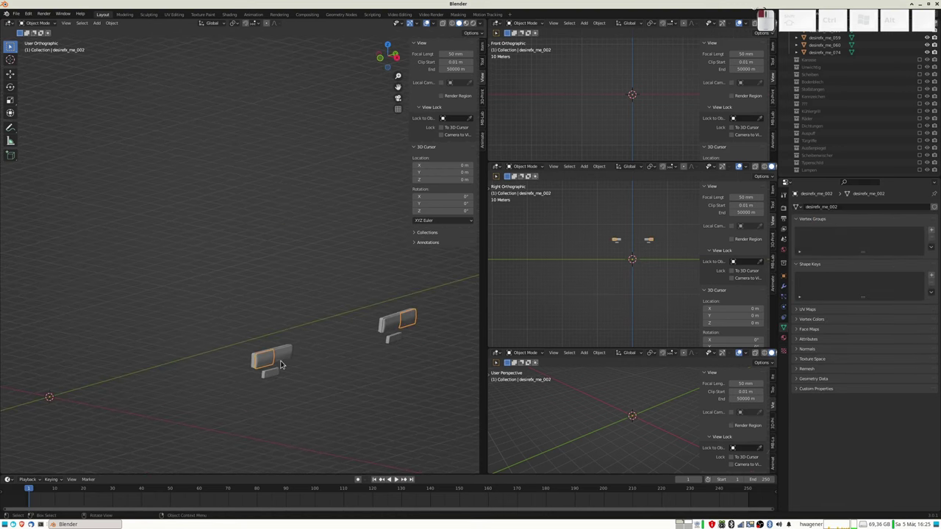
left_click(385, 334, "shift")
left_click(391, 338, "shift")
left_click(273, 375, "shift")
left_click(263, 377, "shift")
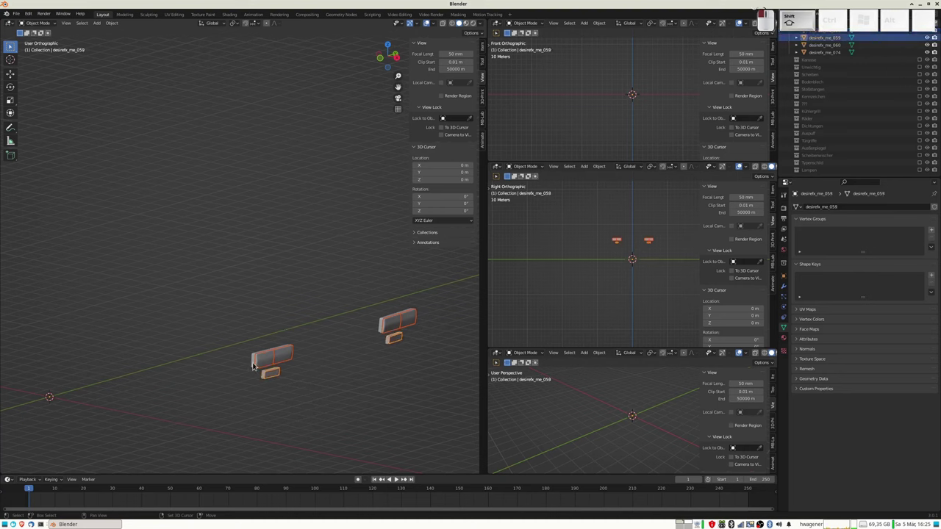
left_click(257, 368, "shift")
key("m")
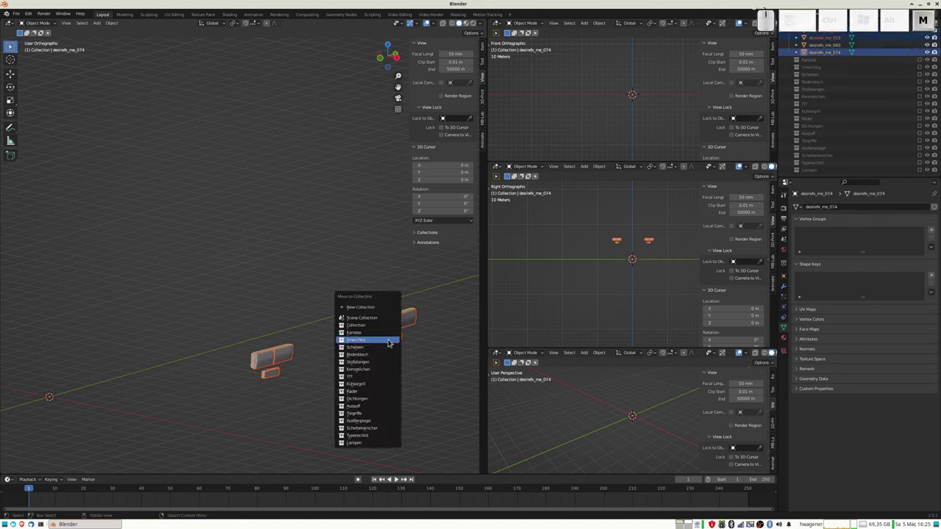
left_click(366, 308)
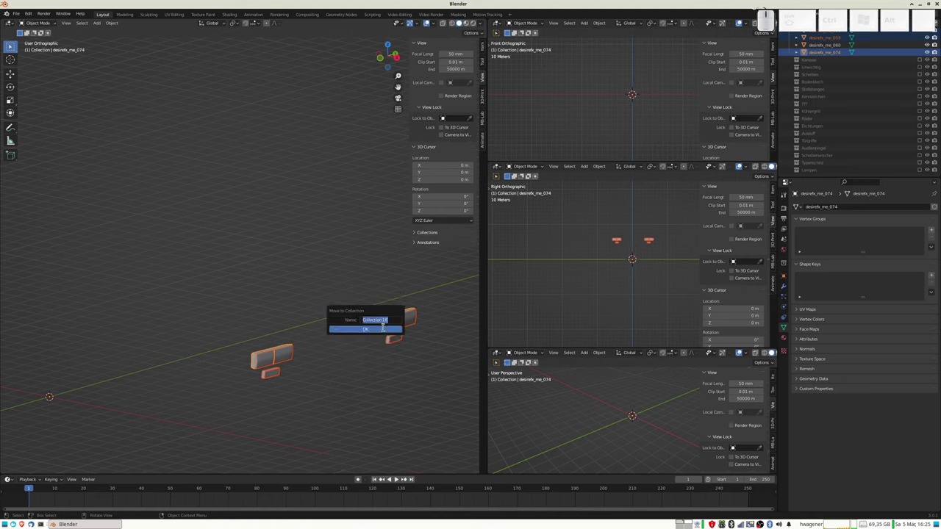
type("Lampen2")
key("Return")
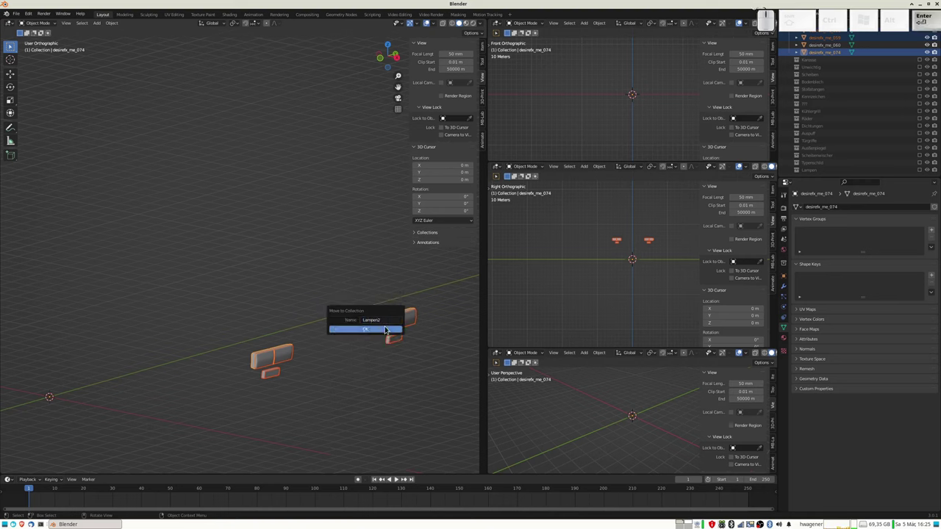
left_click(388, 332)
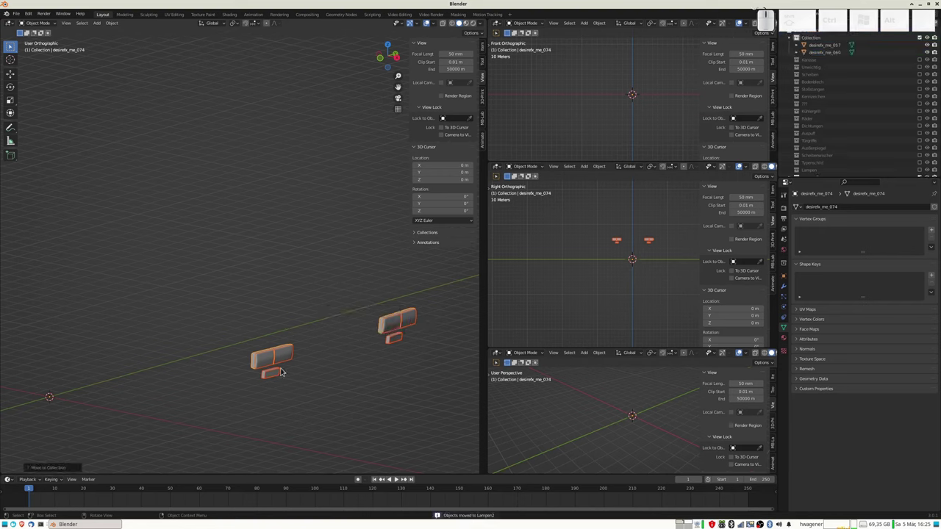
- Exclude Lampen2 from the view layer and select the remaining grilles and small plates
scroll(874, 118, "down", 3)
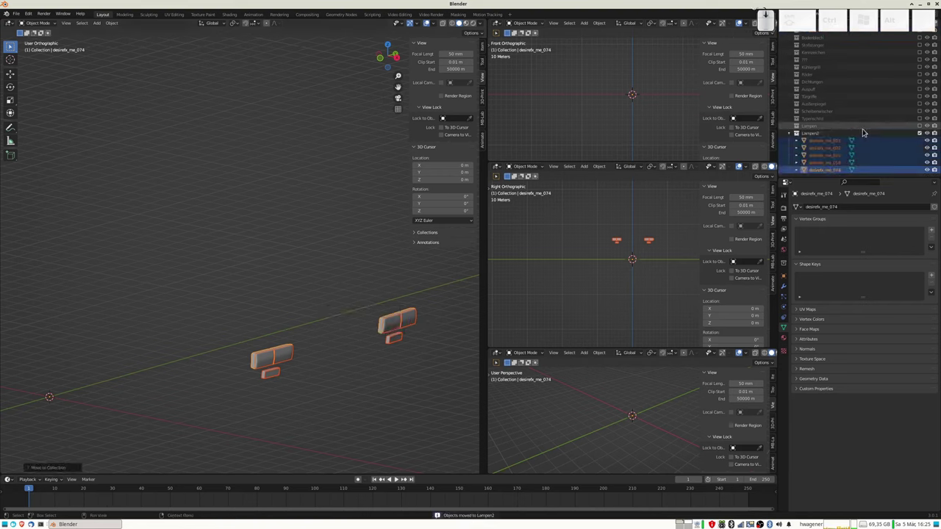
left_click(920, 136)
left_click_drag(290, 363, 404, 339)
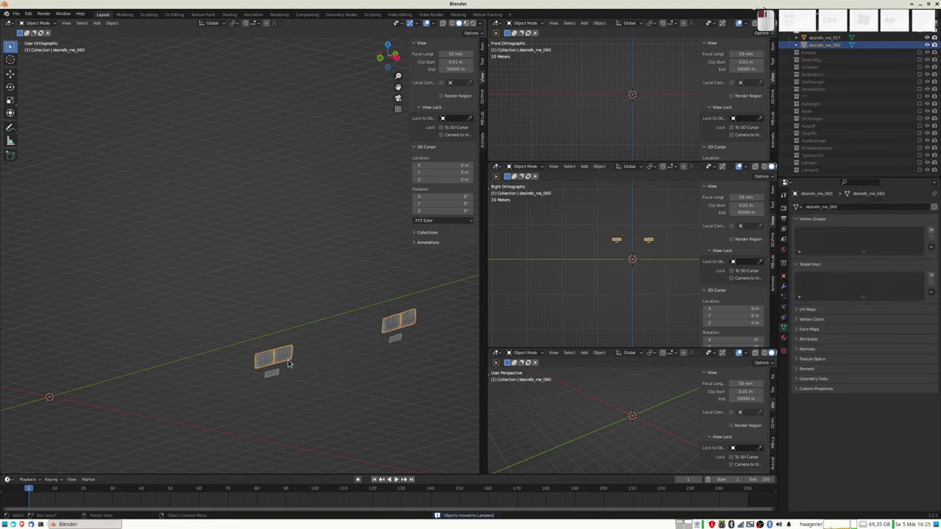
left_click(403, 339, "shift")
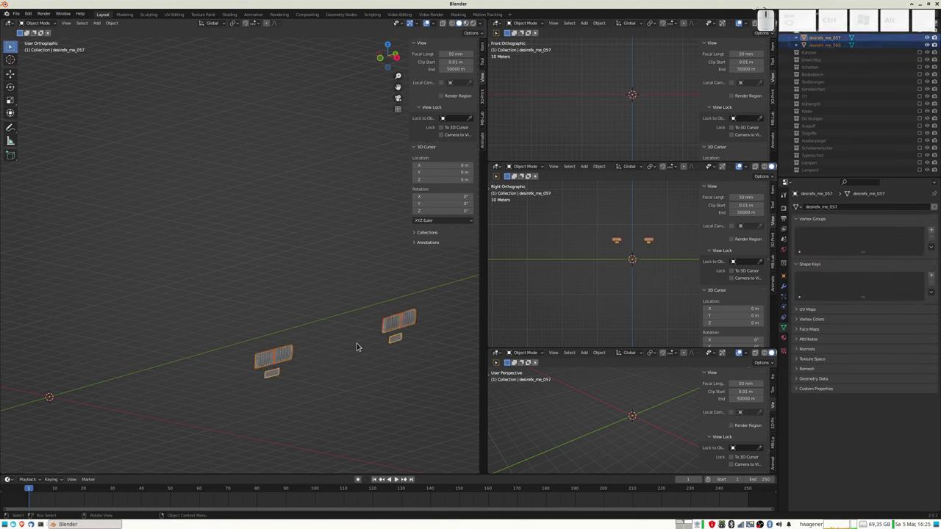
- Move the selected grilles and plates into Lampen2
key("m")
left_click(332, 486)
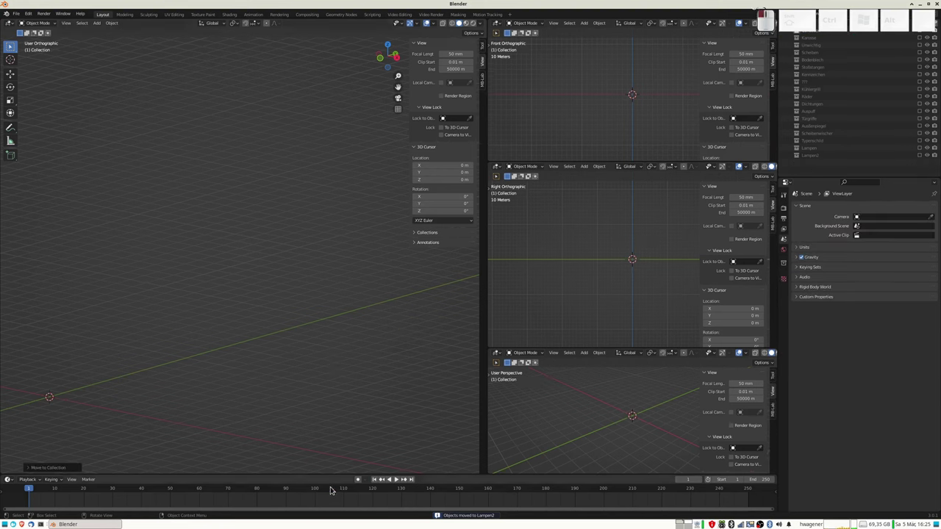
scroll(345, 366, "down", 2)
scroll(340, 367, "down", 1)
scroll(286, 330, "up", 1)
- Orbit the now-empty view upright and toggle the main Collection's exclusion off and back on
mouse_move(228, 282)
middle_mouse_down()
mouse_move(275, 287)
mouse_move(243, 301)
middle_mouse_up()
scroll(879, 120, "up", 1)
scroll(853, 112, "up", 1)
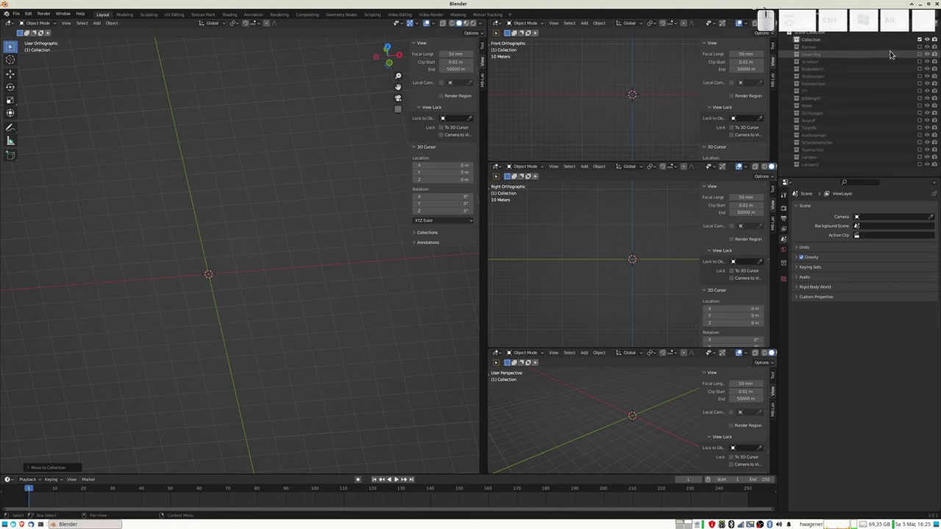
left_click(919, 40)
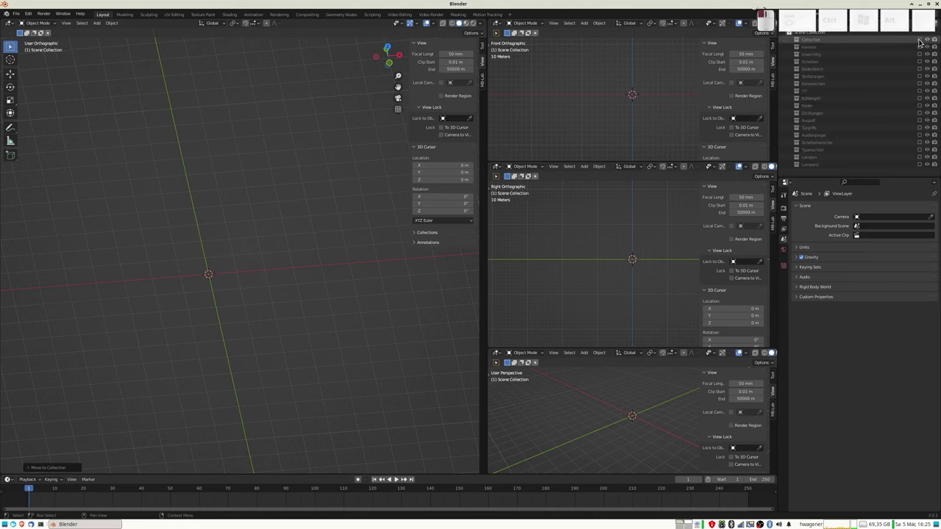
left_click(919, 40)
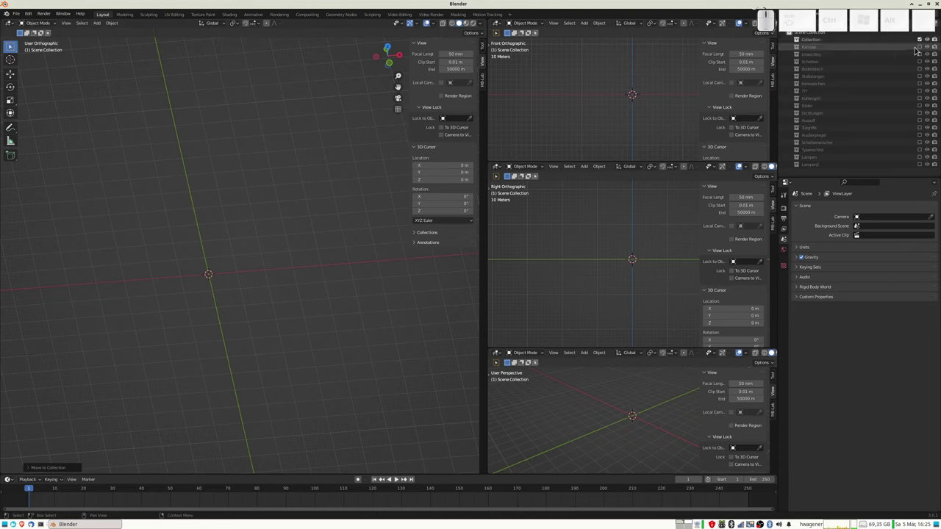
- Include the Karosse collection and orbit to an elevated three-quarter view of the car
left_click(920, 47)
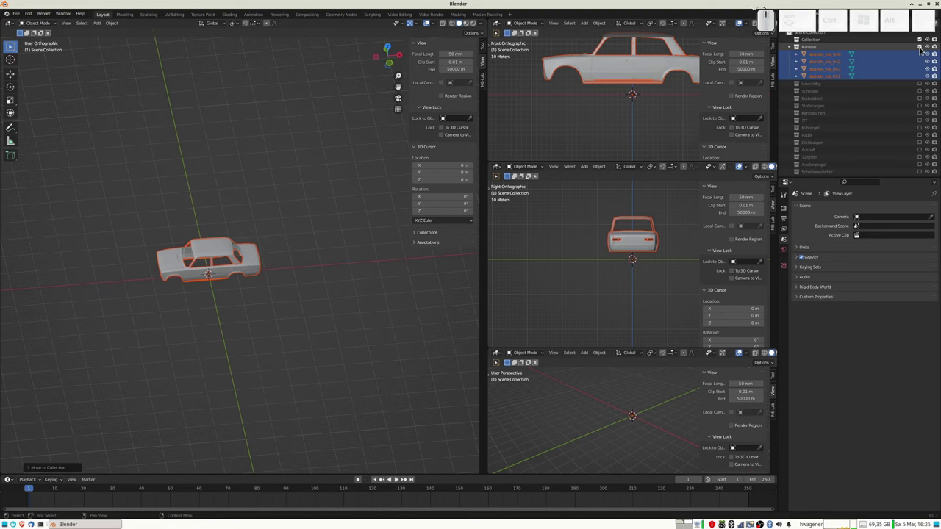
middle_click_drag(285, 235, 289, 233)
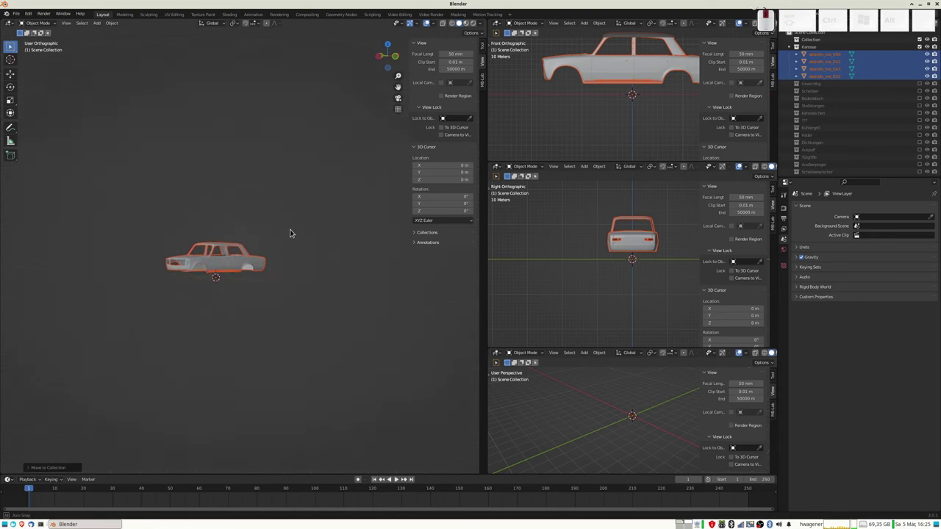
scroll(193, 302, "up", 4)
middle_click_drag(192, 301, 220, 324)
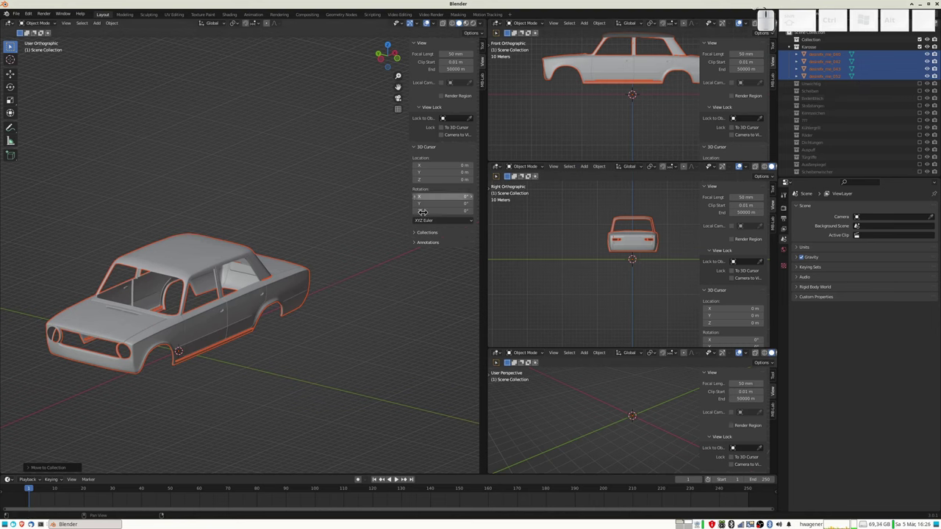
- Select desirefx_me_040, 042, 043 and 052 in turn to identify each body part
left_click(185, 359)
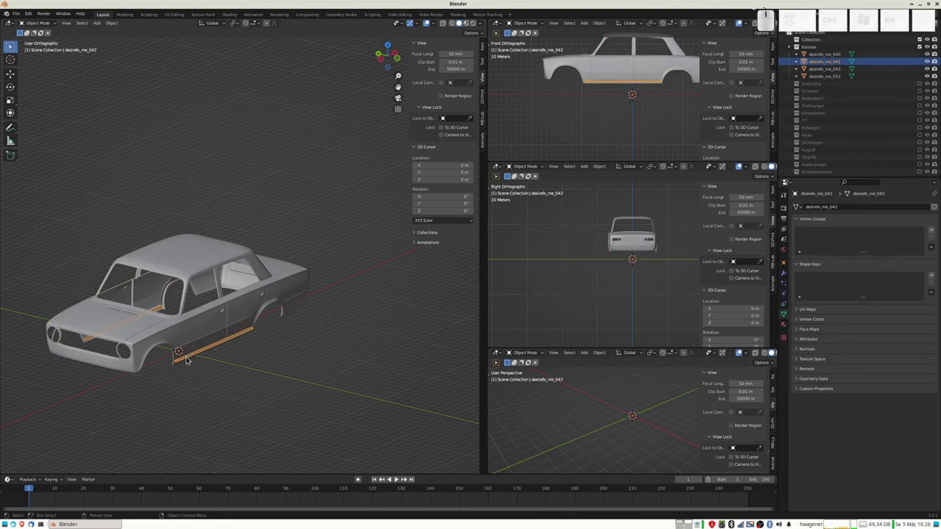
left_click(820, 56)
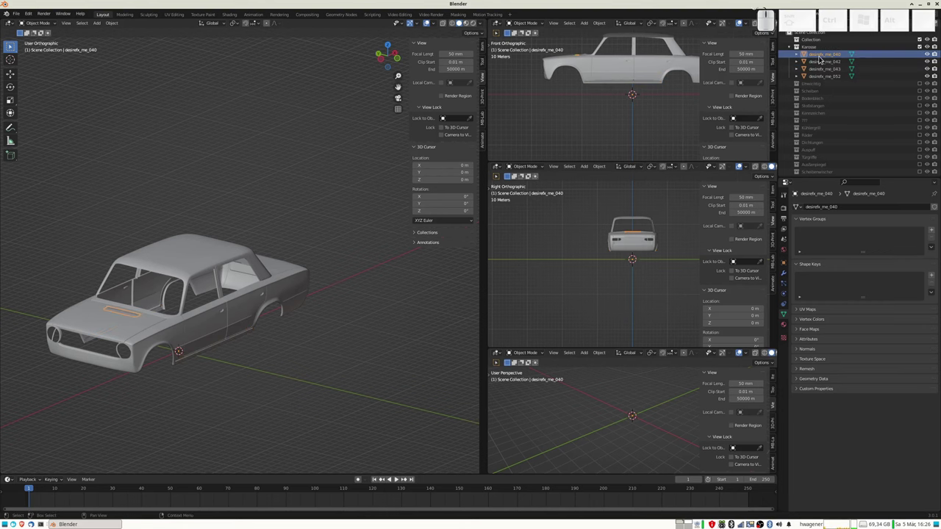
mouse_move(119, 312)
middle_mouse_down()
mouse_move(72, 327)
mouse_move(104, 351)
mouse_move(210, 326)
middle_mouse_up()
scroll(69, 372, "up", 3)
scroll(150, 348, "up", 2)
scroll(150, 347, "up", 2)
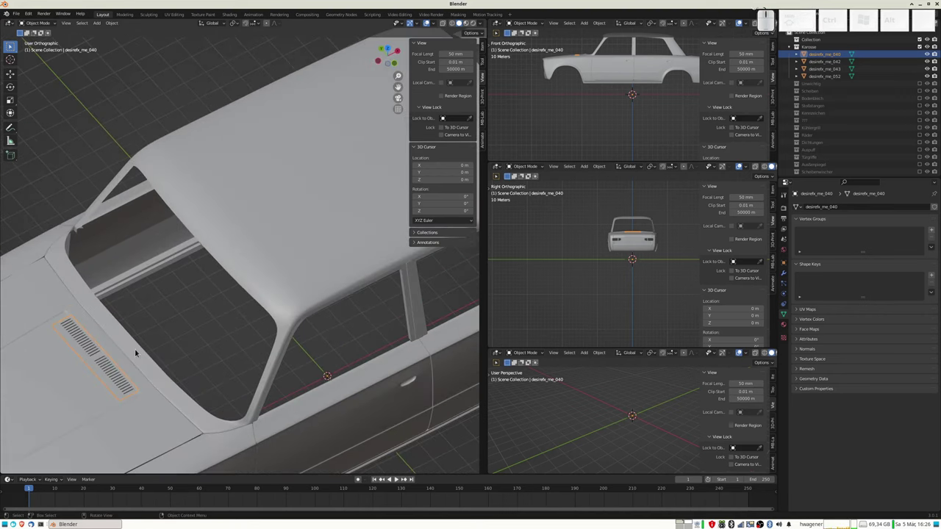
scroll(135, 354, "down", 3)
scroll(144, 341, "down", 3)
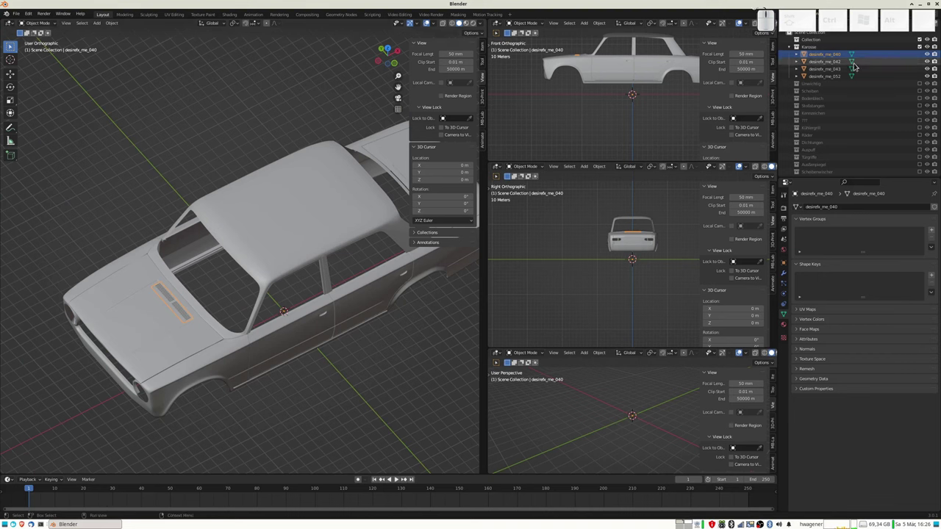
left_click(824, 62)
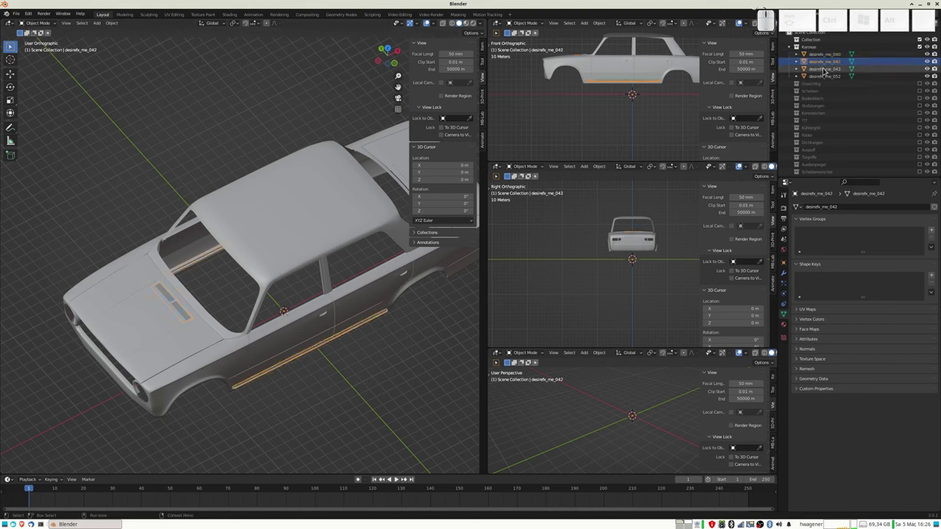
left_click(825, 69)
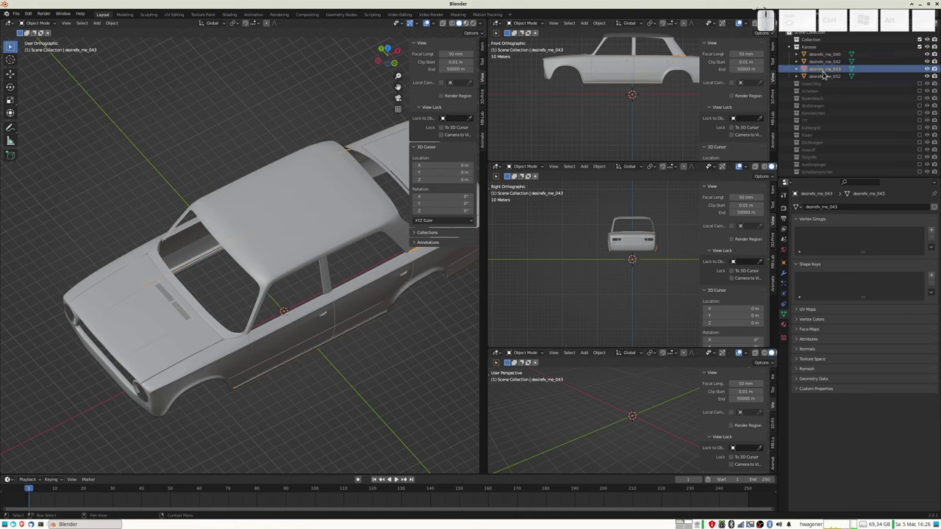
left_click(824, 77)
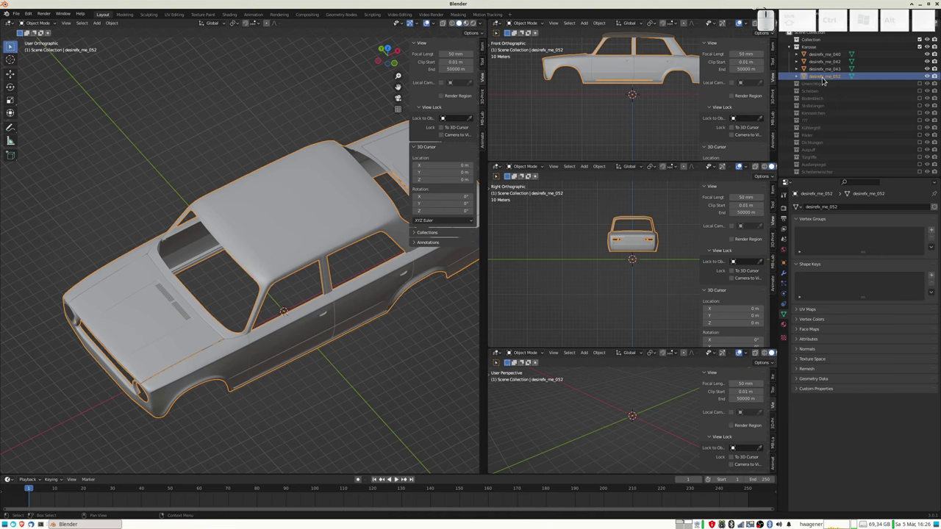
- Rename desirefx_me_052 to Hauptkarosse and desirefx_me_043 to Zierleistehinten
double_click(821, 77)
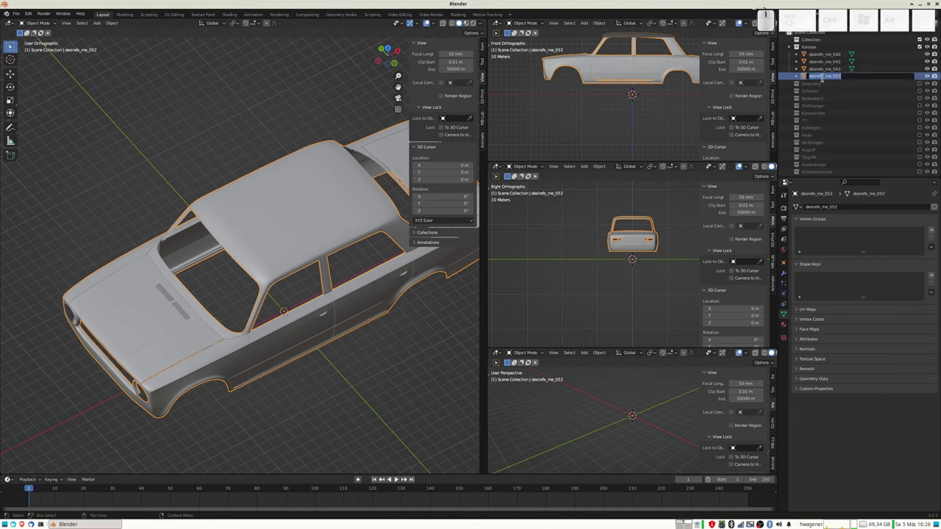
type("Hauptkarosse")
key("Return")
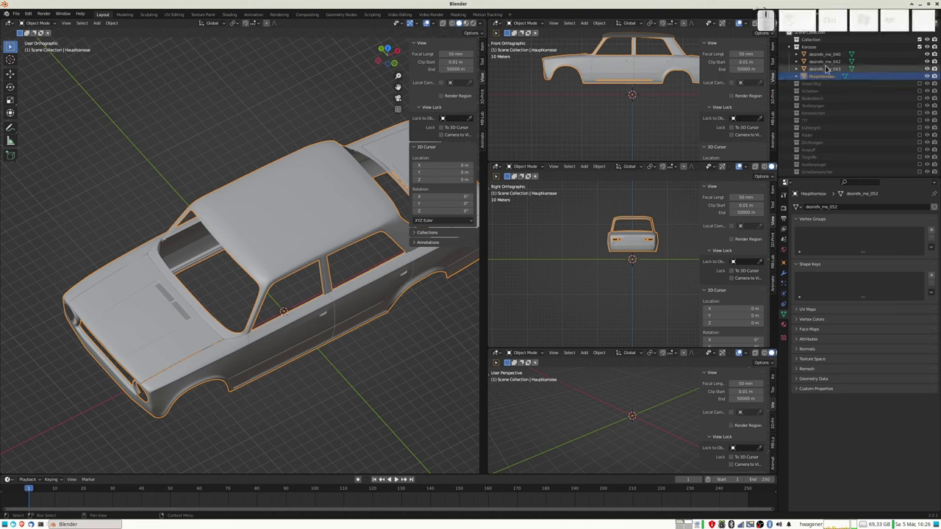
left_click(837, 76)
left_click(821, 69)
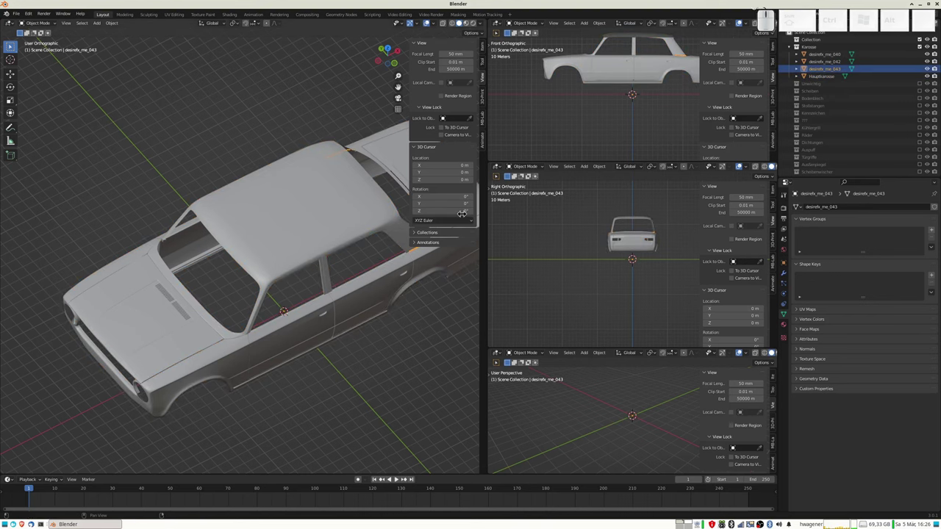
scroll(364, 263, "down", 3)
mouse_move(345, 272)
middle_mouse_down("shift")
mouse_move(364, 262)
mouse_move(342, 250)
middle_mouse_up("shift")
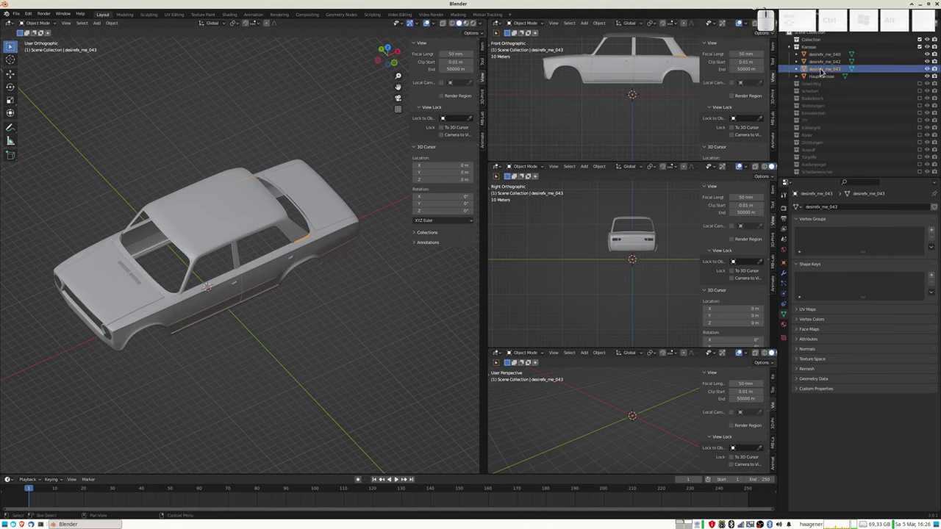
double_click(820, 70)
type("Zierleiste")
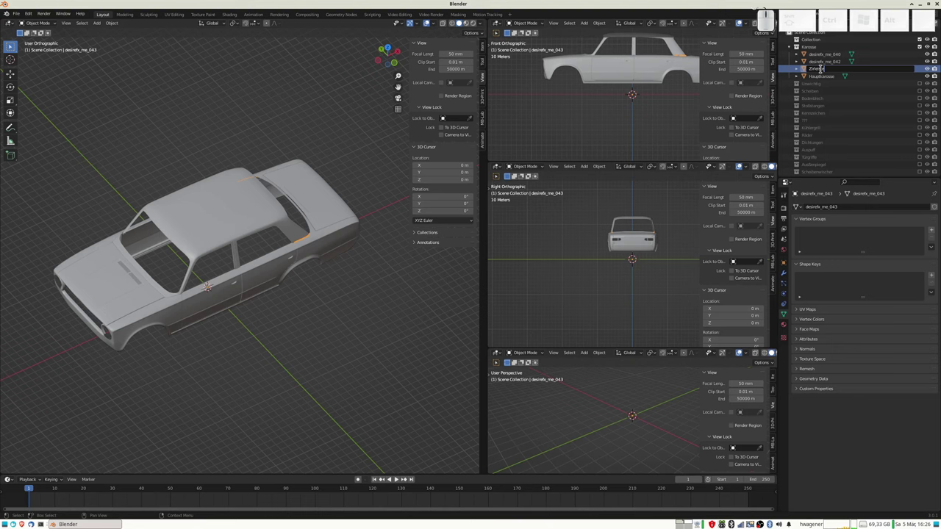
type("hinten")
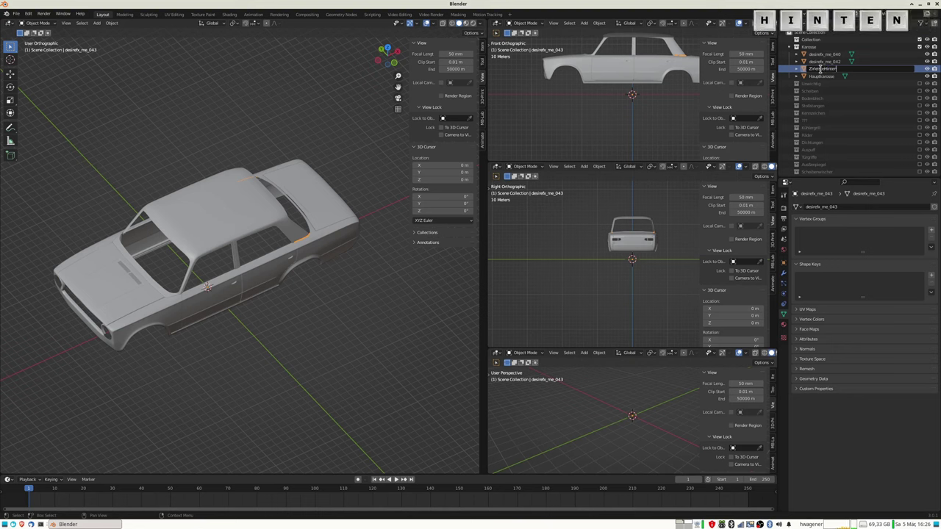
key("Return")
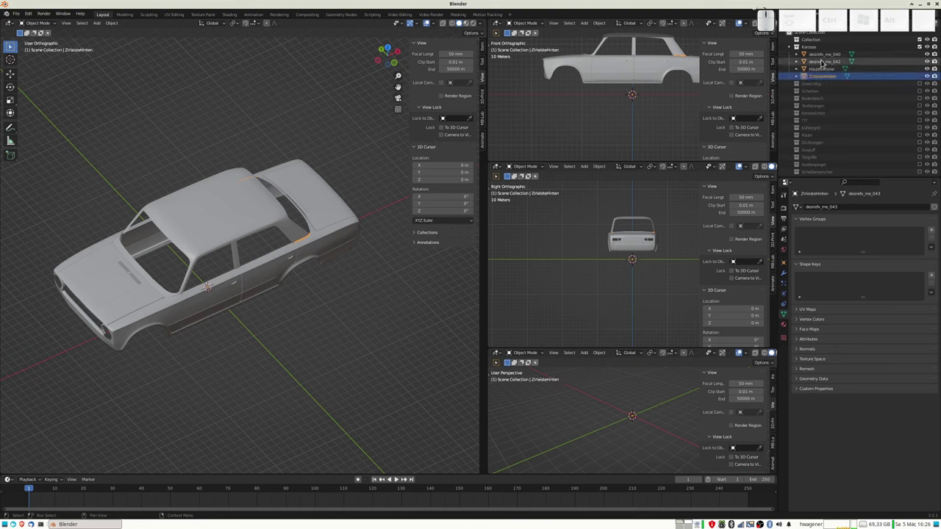
- Rename the sill strip desirefx_me_042 to Schweller and the hood vent desirefx_me_040 to Lüftung
left_click(824, 62)
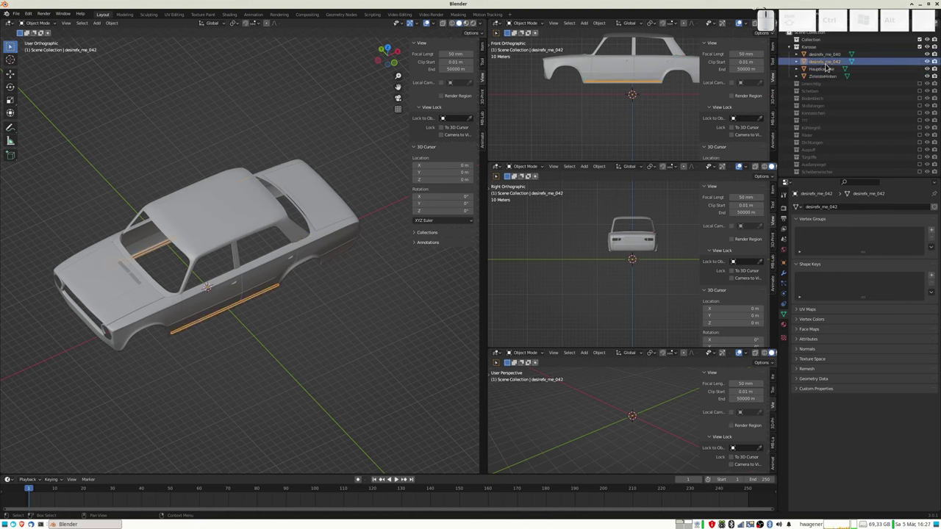
key("F2")
type("Schweller")
key("Return")
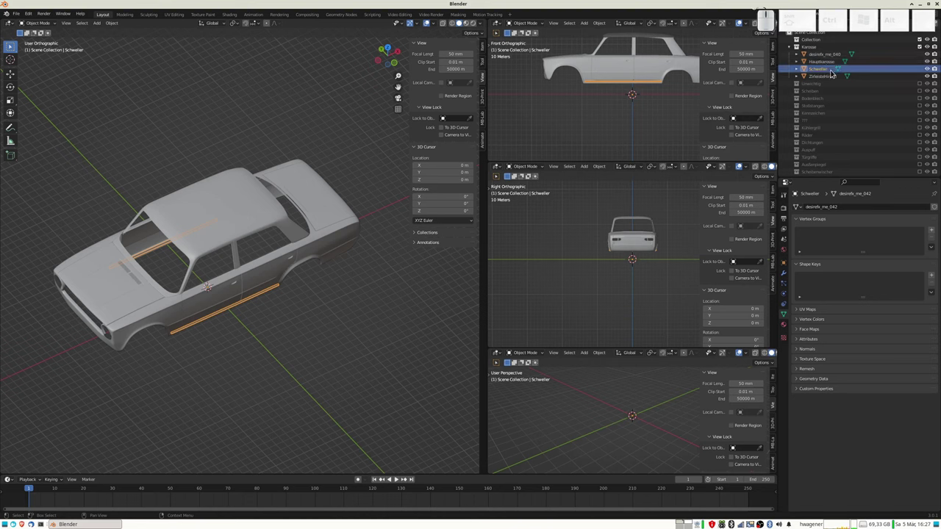
left_click(820, 55)
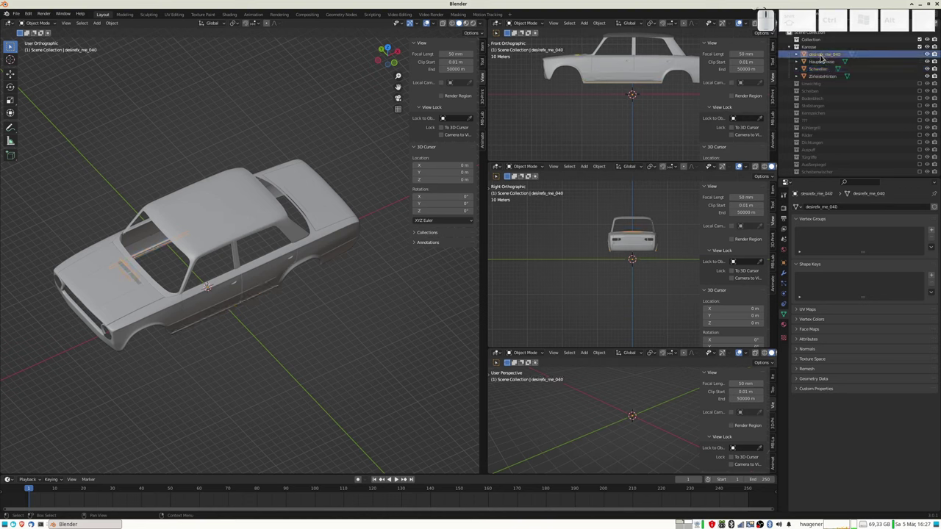
key("F2")
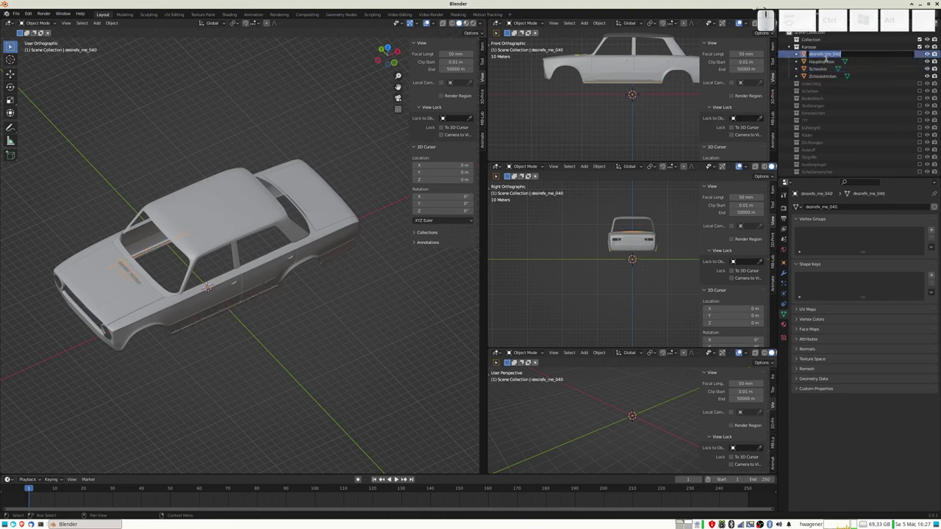
type("Lüftung")
key("Return")
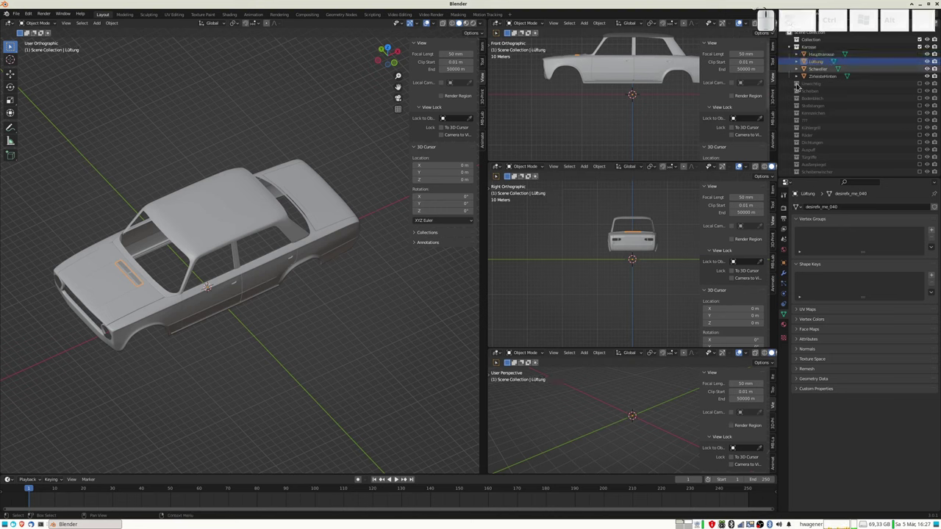
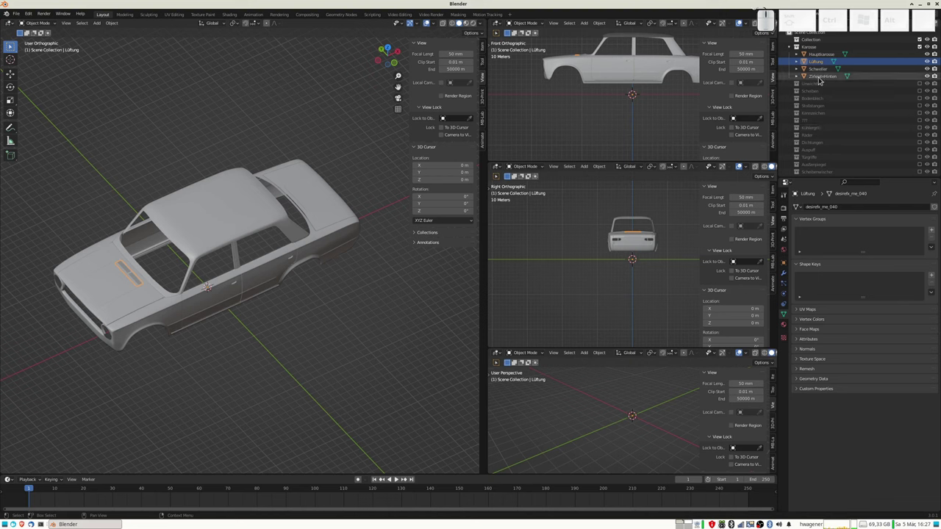
- Select the main car body Hauptkarosse in the Outliner
left_click(833, 58)
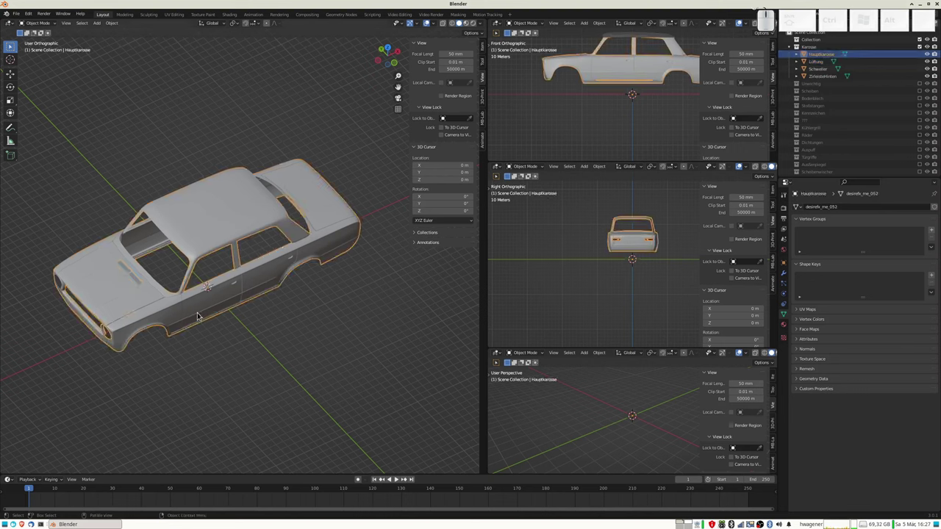
- Enter Edit Mode on Hauptkarosse, zoom in and deselect all of its geometry
key("Tab")
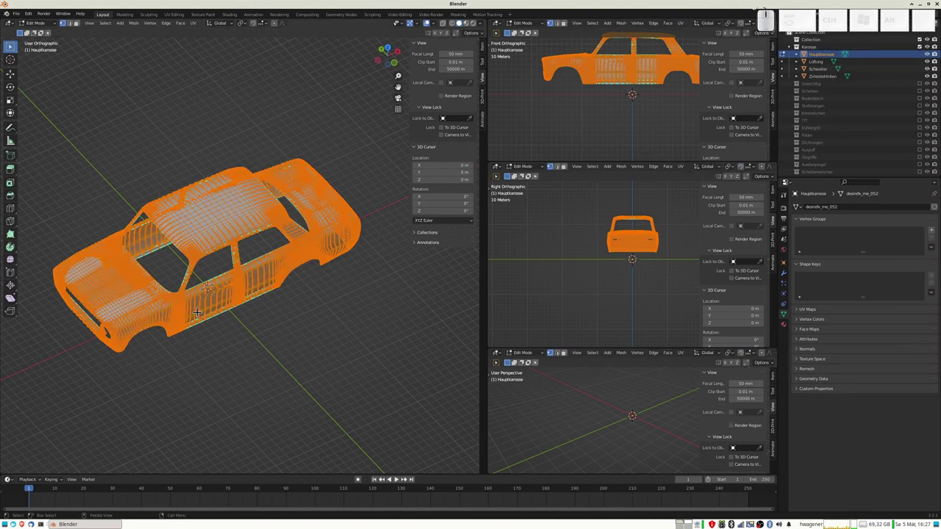
scroll(182, 313, "up", 3)
scroll(181, 313, "up", 2)
scroll(176, 311, "up", 2)
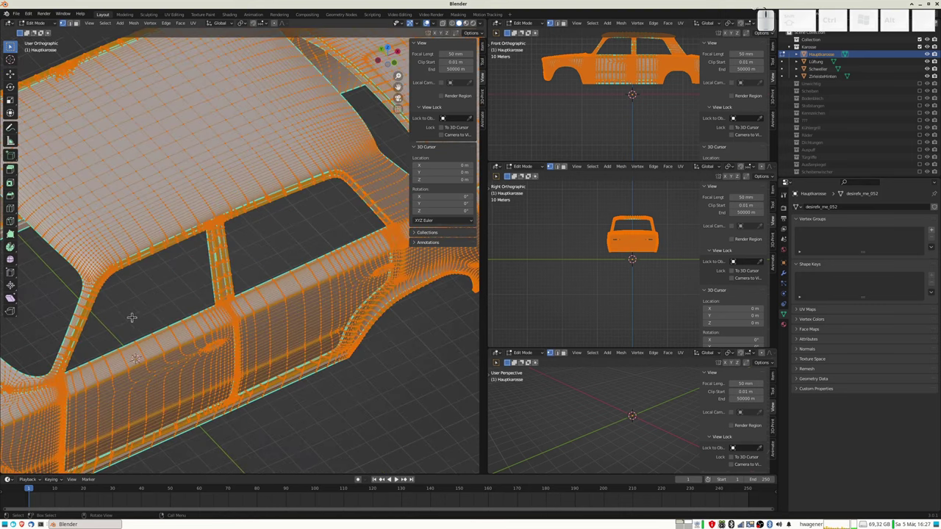
scroll(169, 308, "up", 1)
scroll(166, 307, "up", 2)
scroll(166, 307, "up", 1)
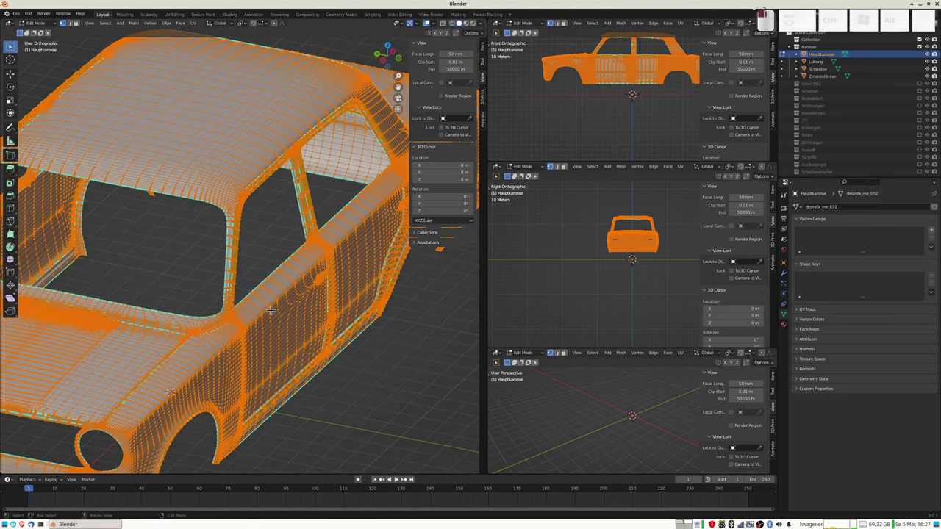
key("alt+a")
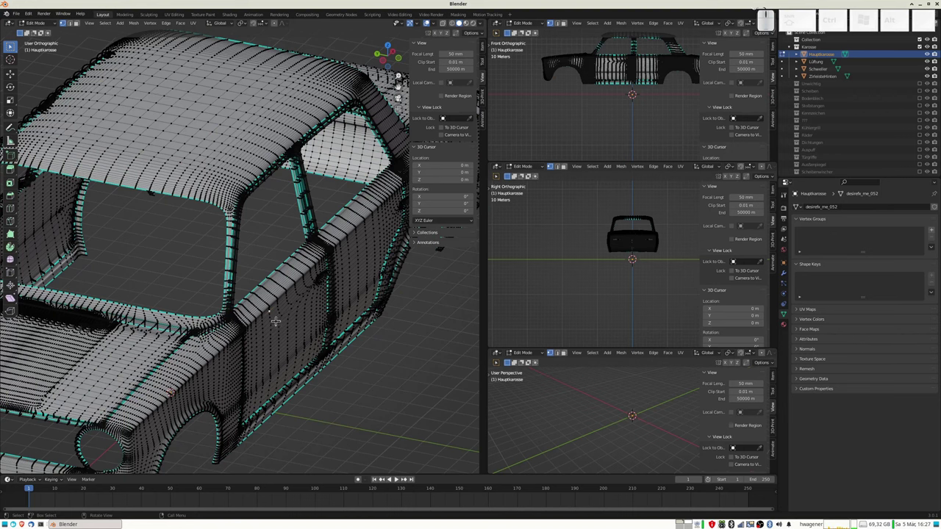
scroll(276, 321, "up", 1)
scroll(287, 322, "up", 1)
scroll(287, 321, "up", 1)
- Orbit the body to inspect the roof and window, abandoning two trial moves
key("g")
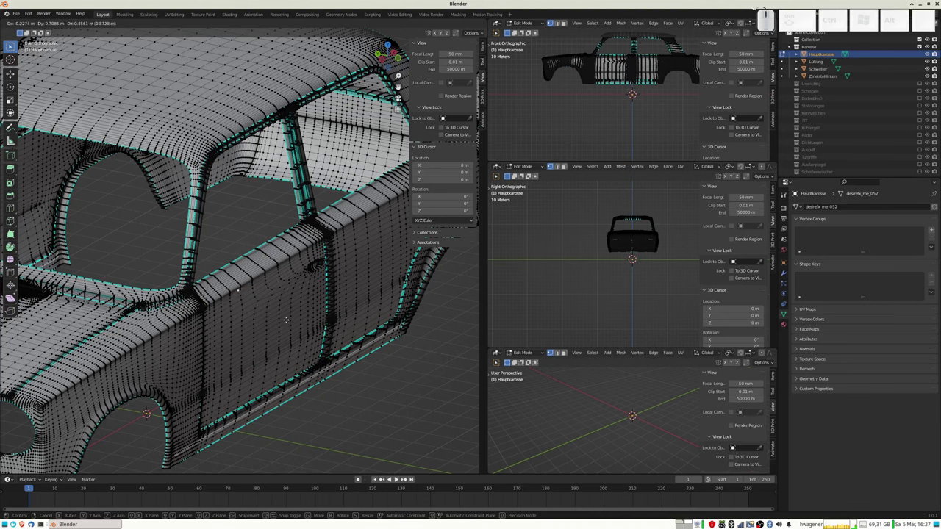
left_click(283, 321)
middle_click_drag(283, 321, 349, 322)
mouse_move(358, 288)
middle_mouse_down()
mouse_move(256, 275)
mouse_move(333, 252)
middle_mouse_up()
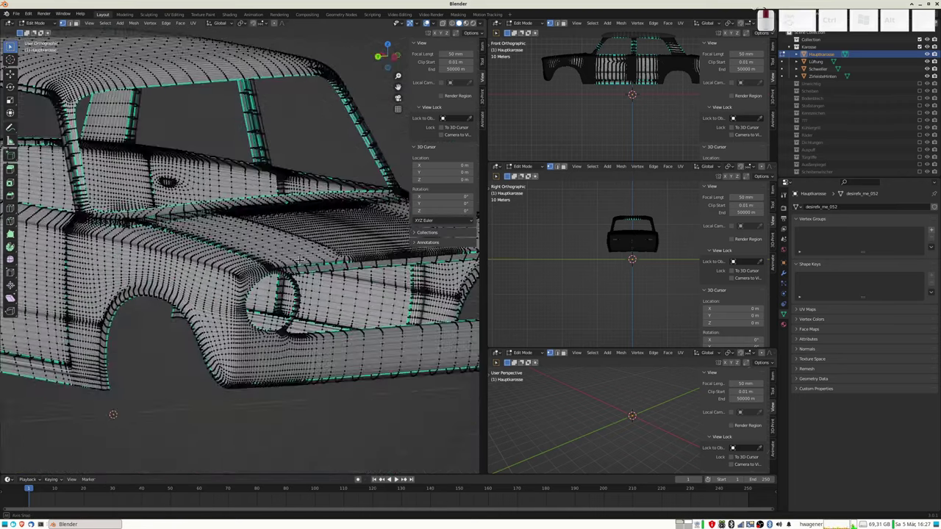
scroll(333, 252, "up", 2)
scroll(332, 246, "up", 2)
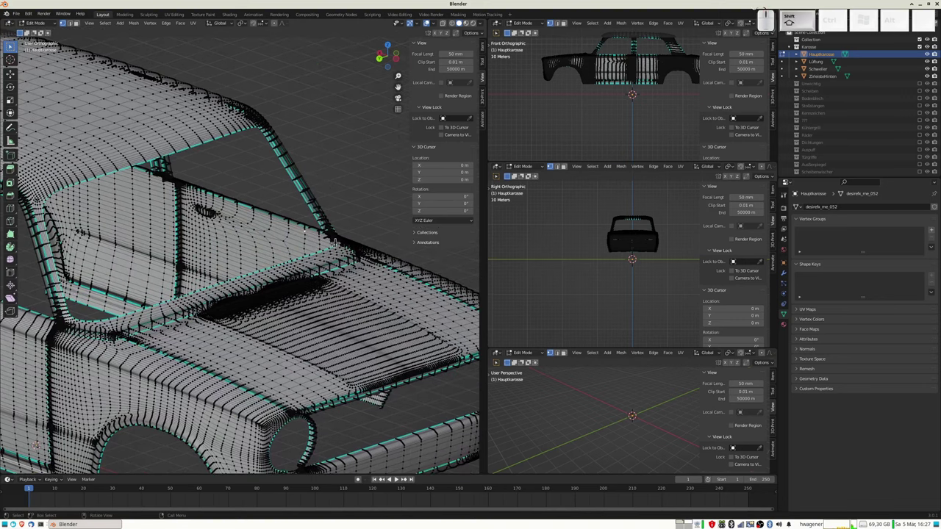
scroll(327, 237, "up", 2)
scroll(325, 230, "up", 2)
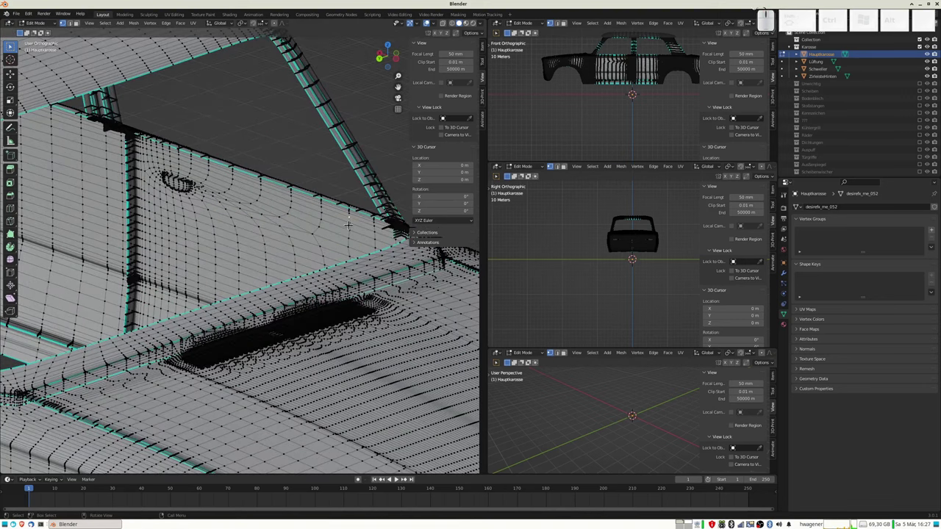
key("g")
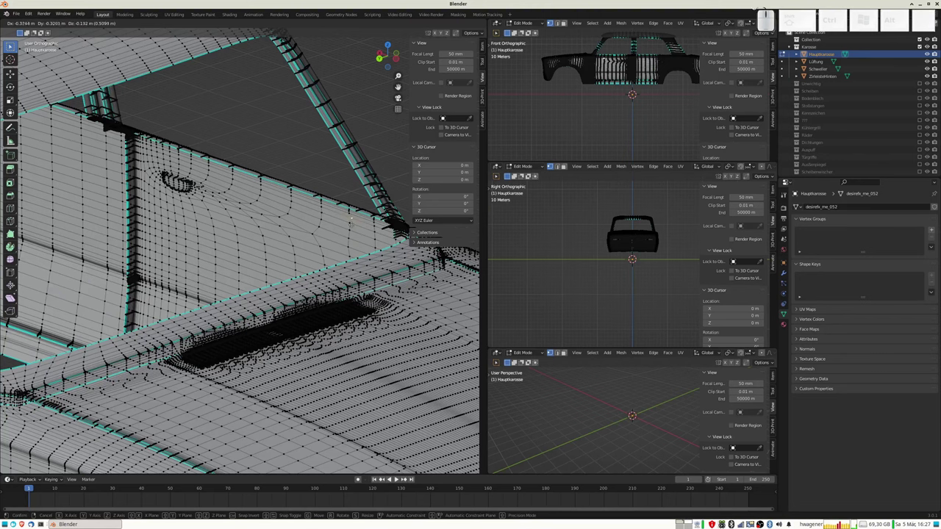
key("Escape")
- Orbit to the car's side and front, then switch to Top view
scroll(349, 224, "down", 5)
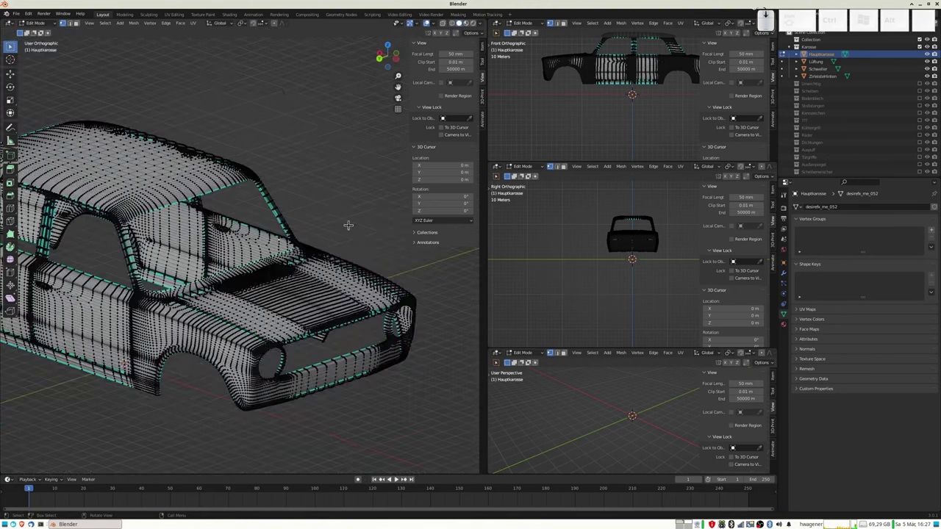
middle_click_drag(325, 263, 271, 253)
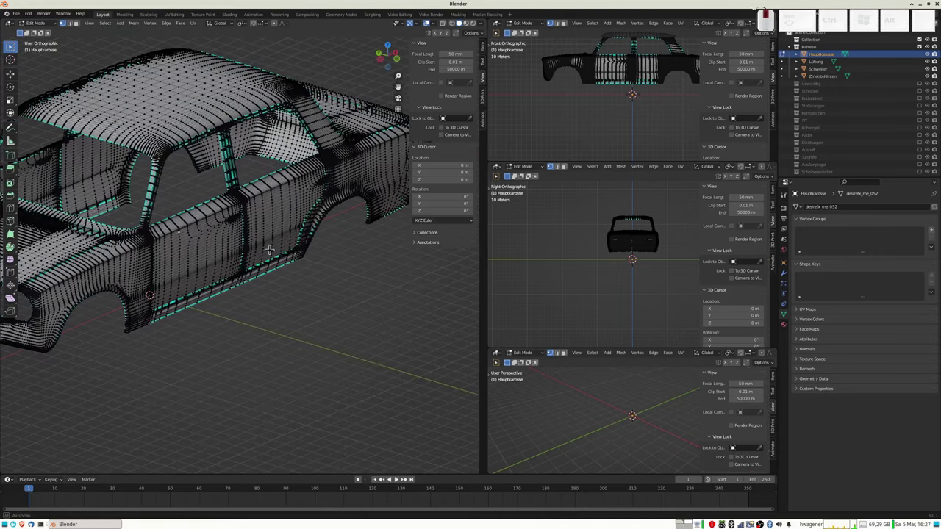
scroll(276, 250, "down", 2)
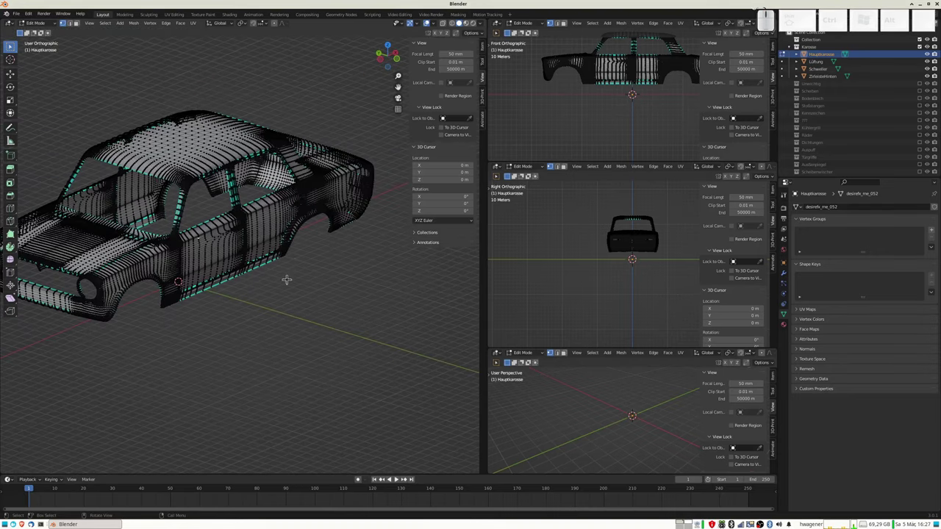
middle_click_drag(270, 282, 308, 282)
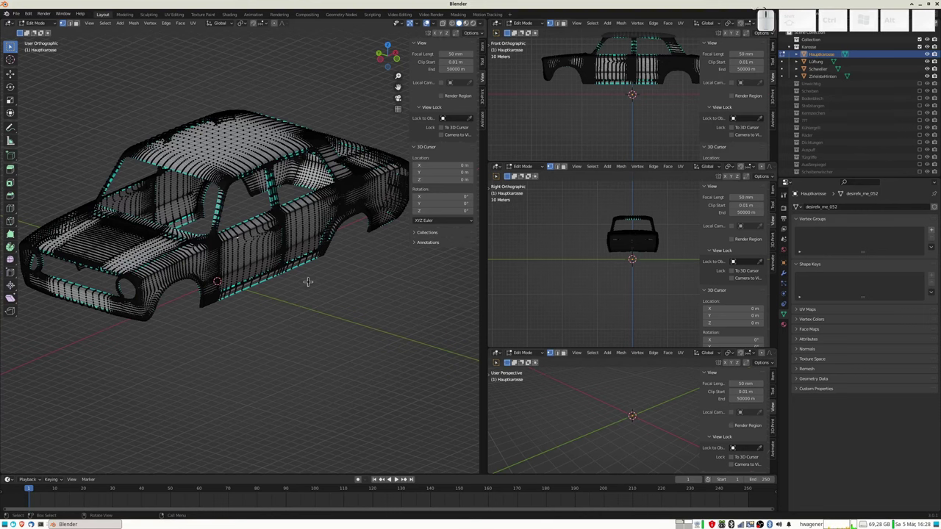
middle_click_drag(217, 310, 218, 301)
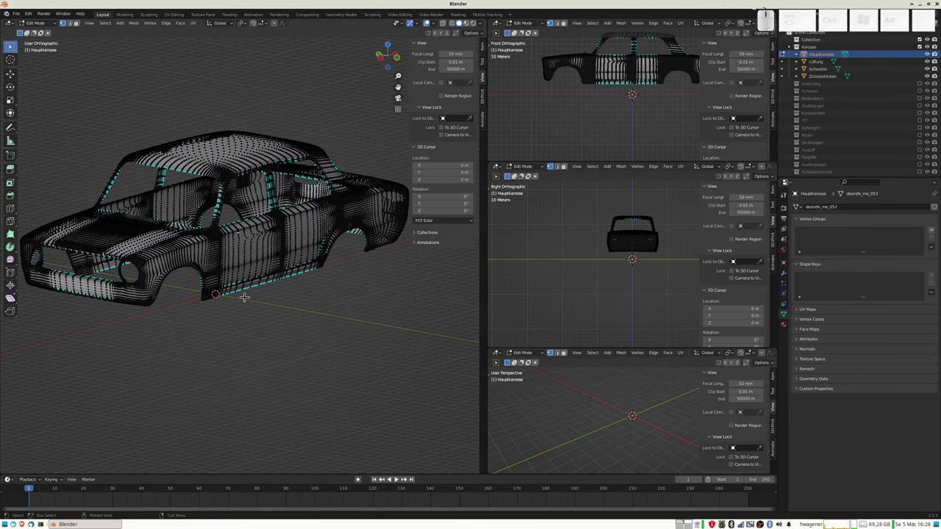
scroll(242, 297, "down", 1)
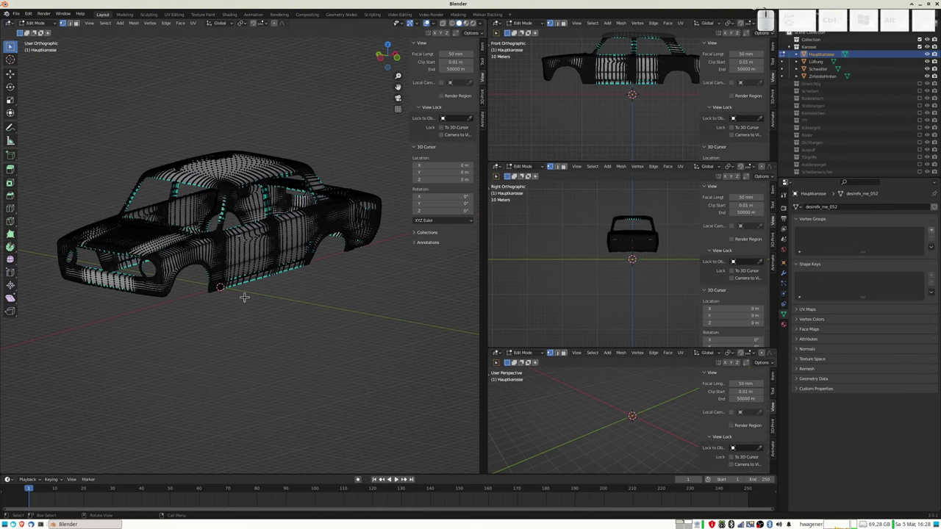
key("KP_7")
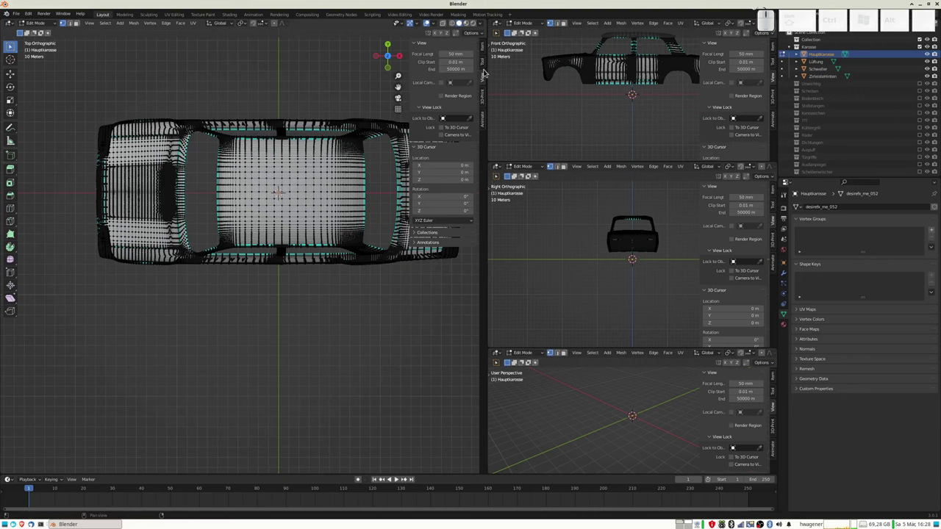
- Show the Item panel and select vertices along the car's left edge to read their X/Y/Z coordinates
left_click(483, 47)
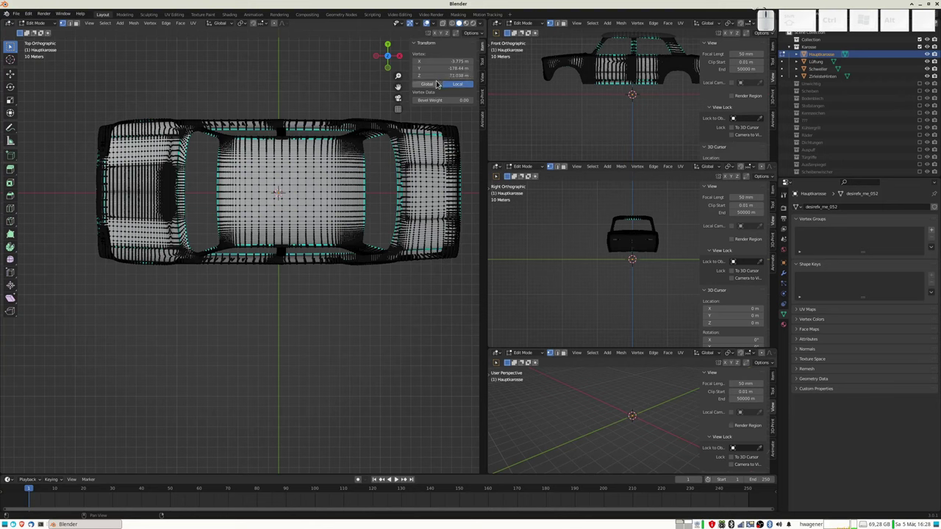
left_click(262, 188)
left_click(179, 191)
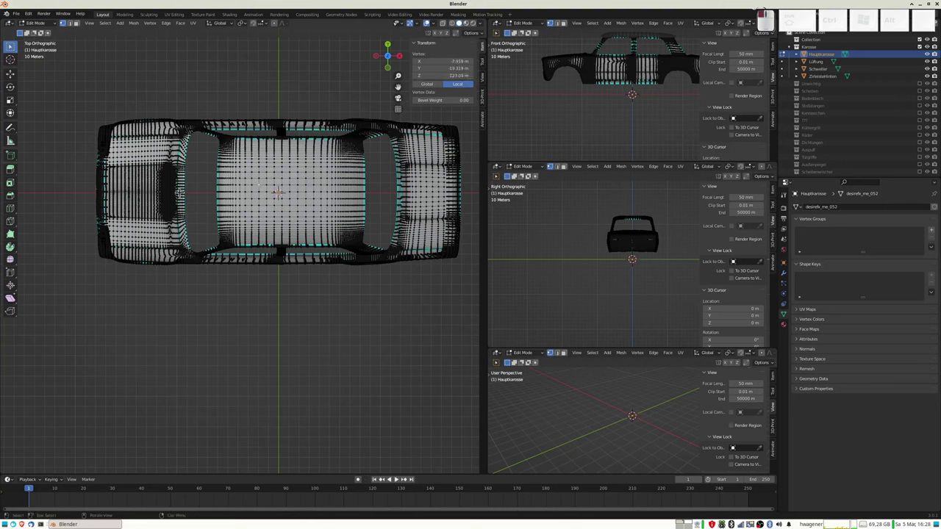
left_click(95, 189)
left_click(94, 199)
- Return to Object Mode and re-include the Unwichtig, Schrauben, Kühlergrill and Räder collections
key("Tab")
scroll(338, 148, "down", 3)
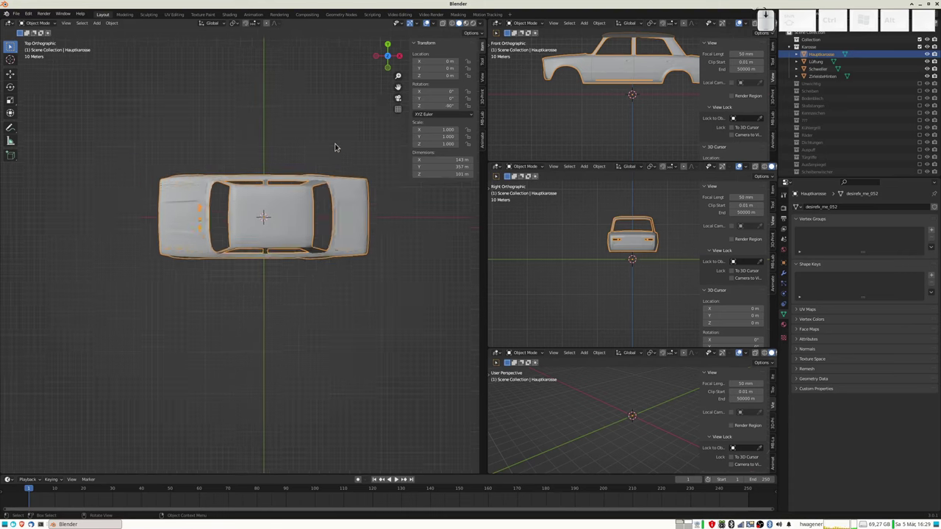
scroll(334, 147, "down", 2)
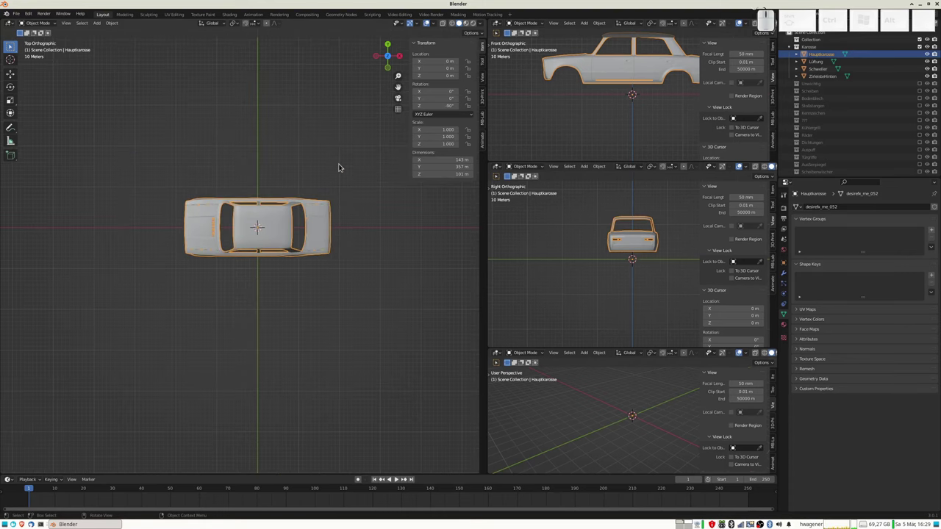
left_click(920, 84)
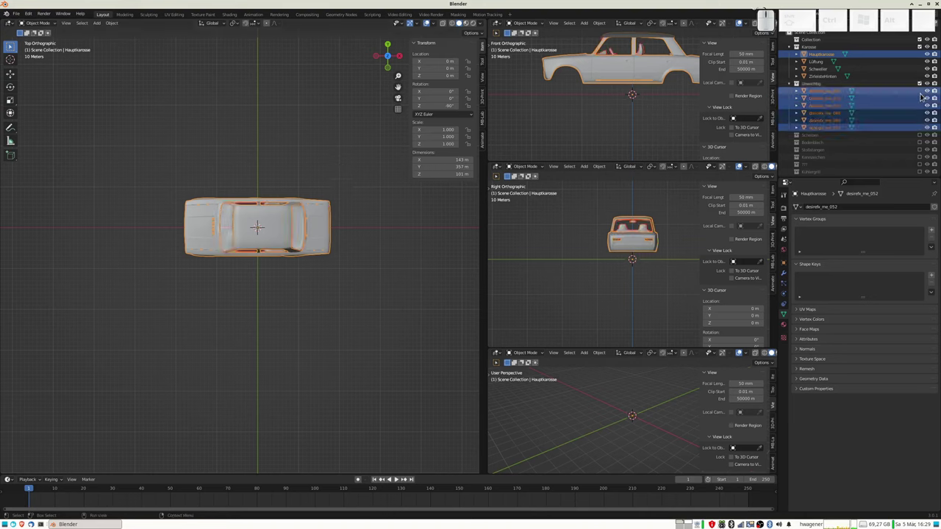
left_click(919, 135)
scroll(924, 163, "down", 2)
scroll(924, 163, "down", 5)
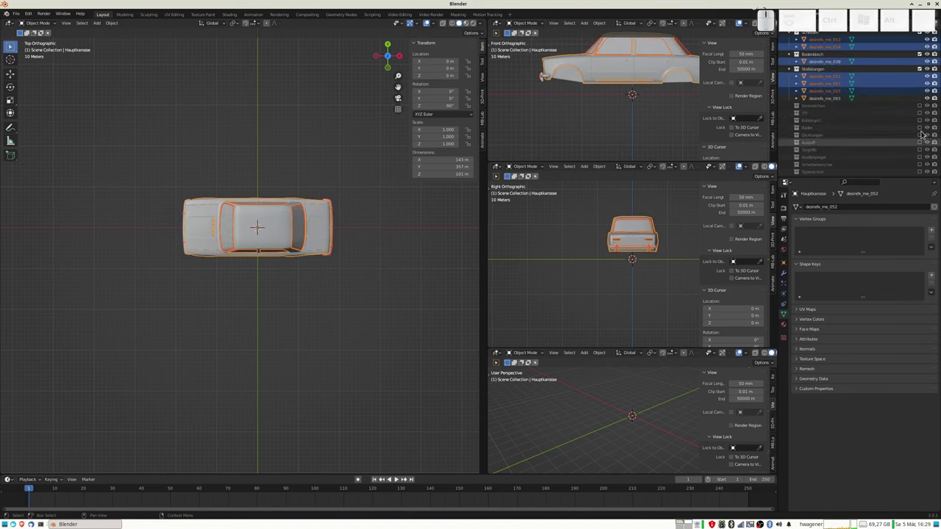
left_click(919, 128)
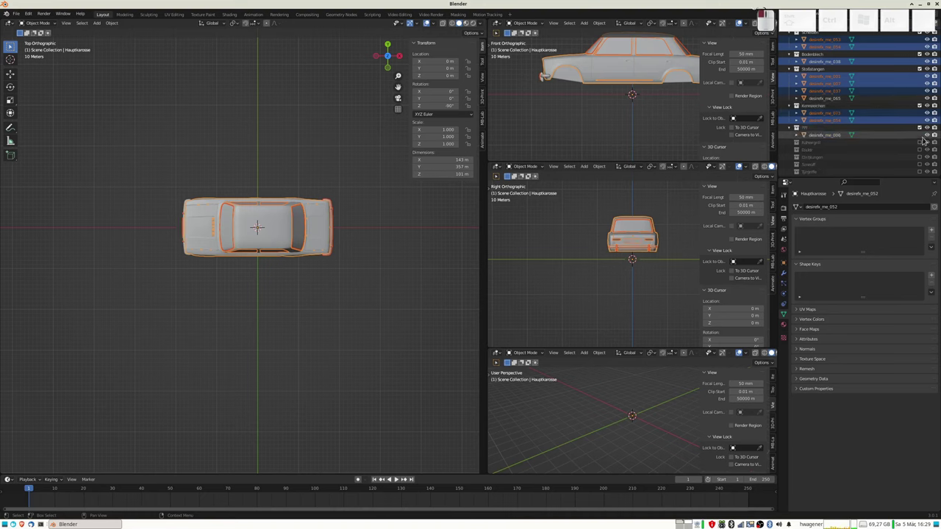
left_click(920, 142)
scroll(924, 133, "down", 3)
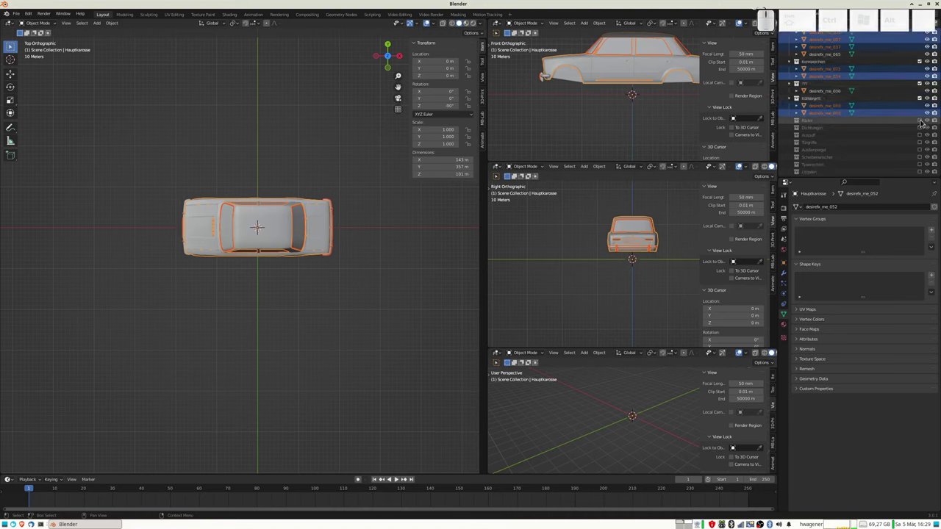
left_click(919, 120)
- Re-include Typenschild, Scheibenwischer, Außenspiegel, Türgriffe, Auspuff, Dichtungen and Lampen collections, then scroll to the top
scroll(922, 132, "down", 3)
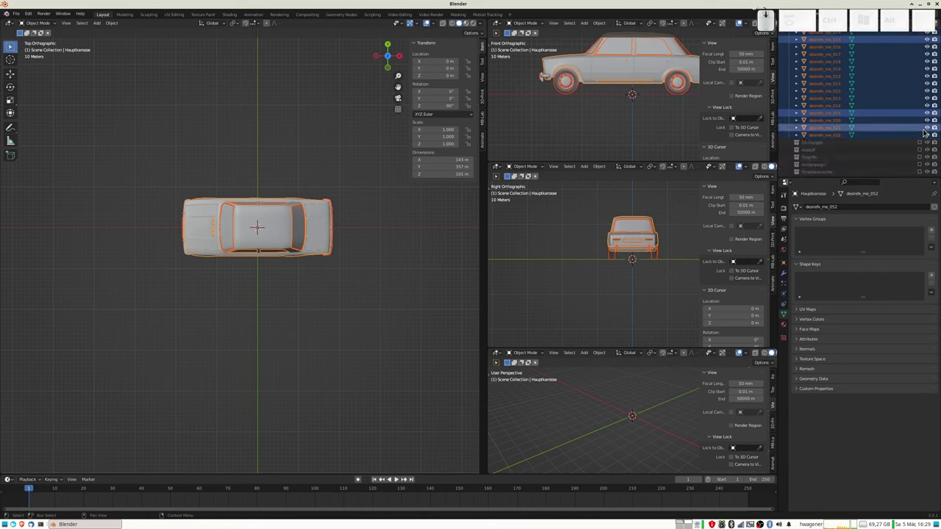
scroll(923, 140, "down", 3)
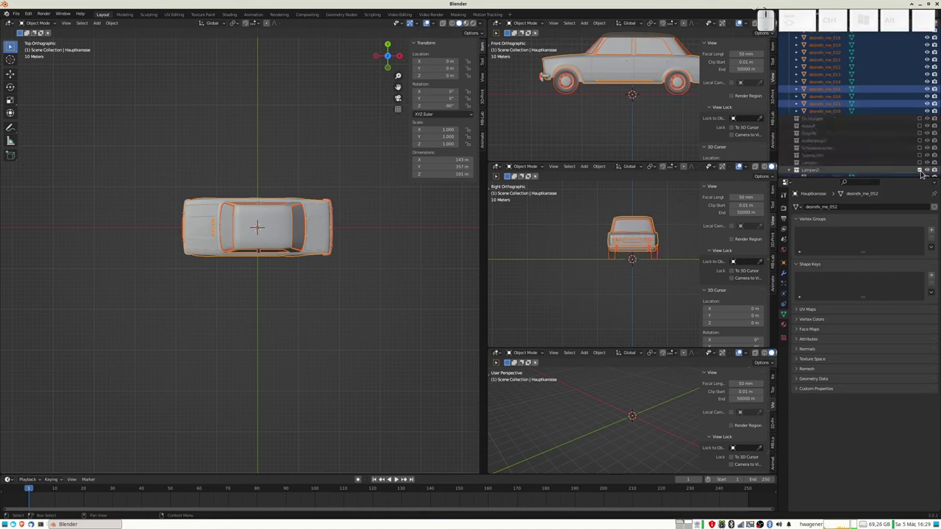
left_click(919, 156)
left_click(920, 147)
left_click(919, 140)
left_click(919, 133)
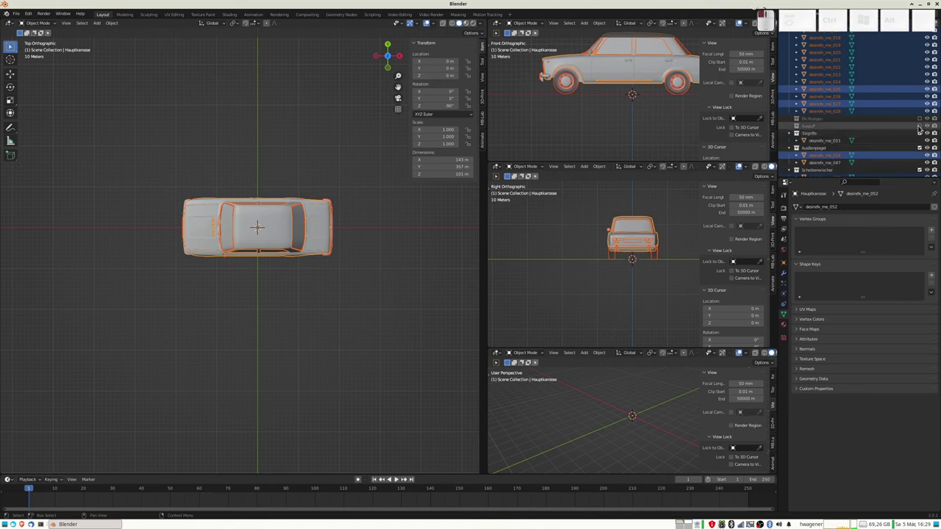
left_click(919, 126)
left_click(919, 118)
scroll(912, 118, "down", 2)
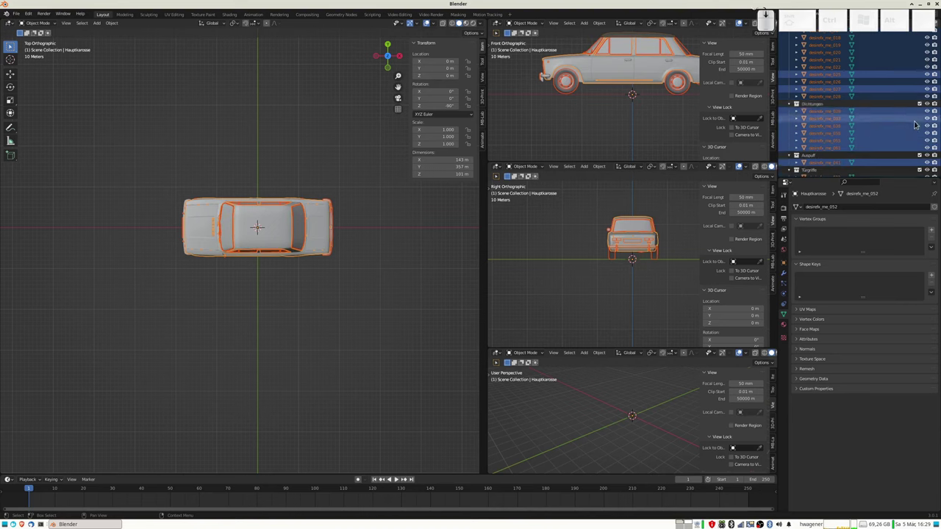
left_click(918, 120)
left_click(918, 119)
left_click(918, 120)
scroll(914, 124, "up", 3)
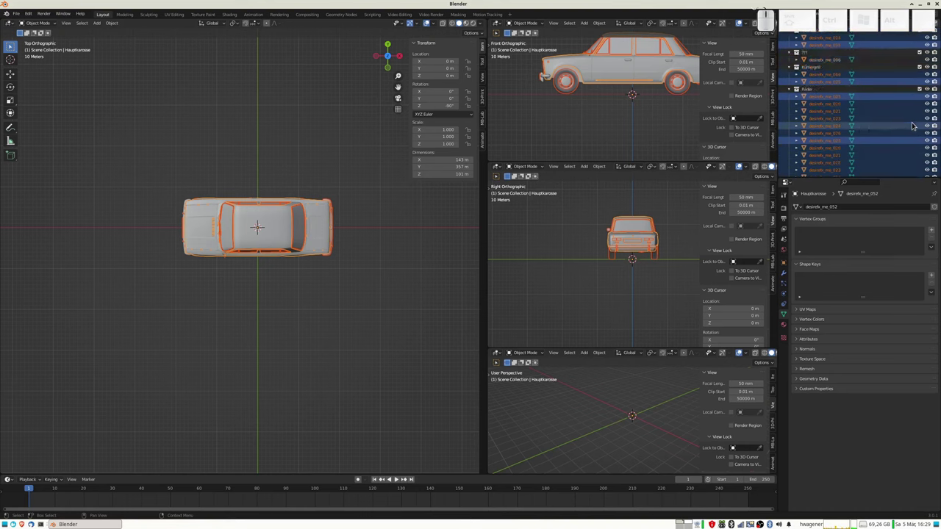
scroll(913, 125, "up", 5)
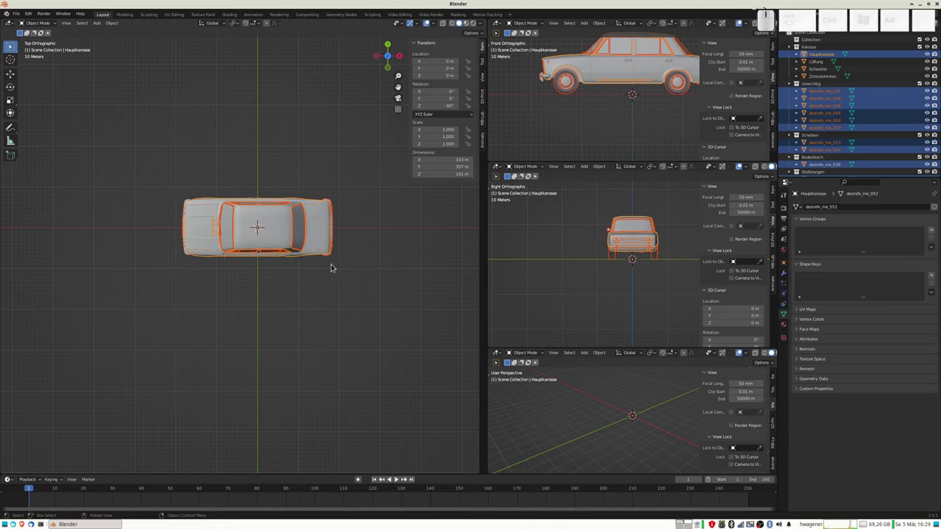
- Select every part of the car and start a scale, then cancel it
key("a")
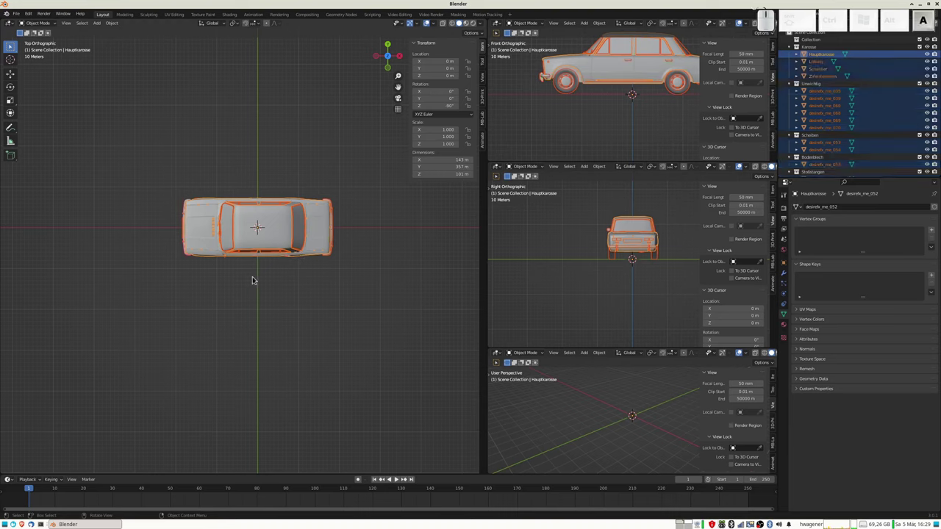
key("s")
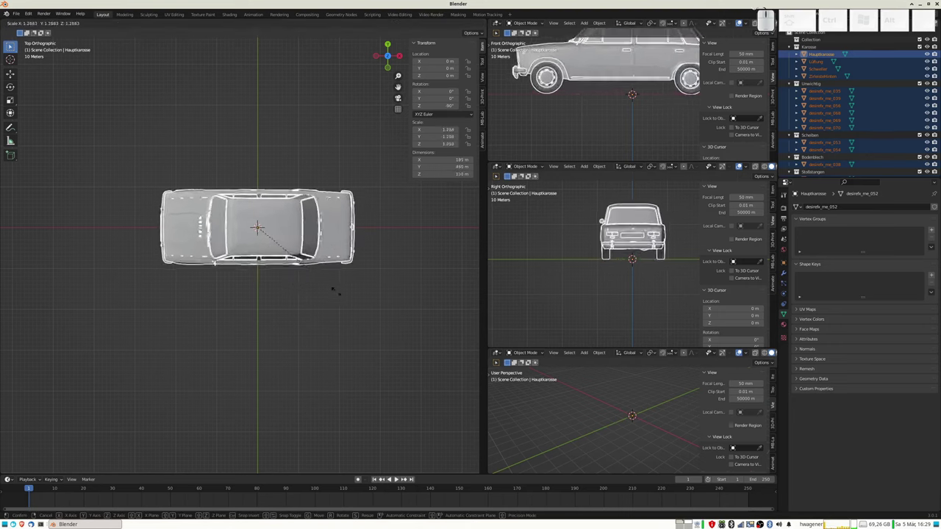
key("Escape")
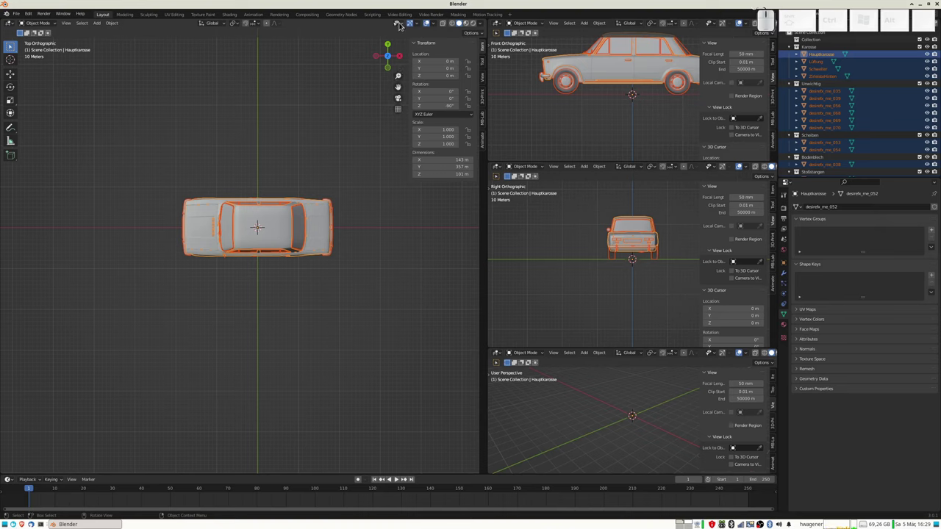
- Set the Transform Pivot Point to 3D Cursor and test a cancelled scale around the origin
left_click(236, 25)
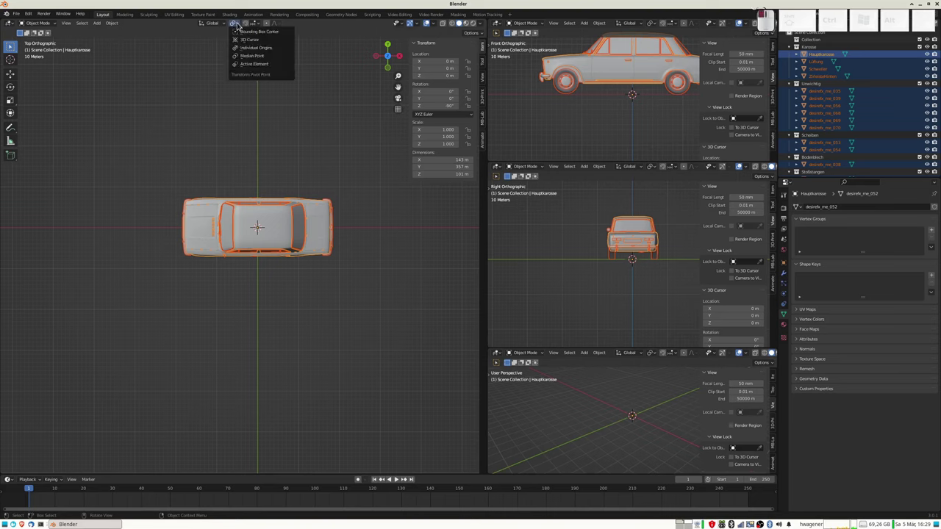
left_click(236, 27)
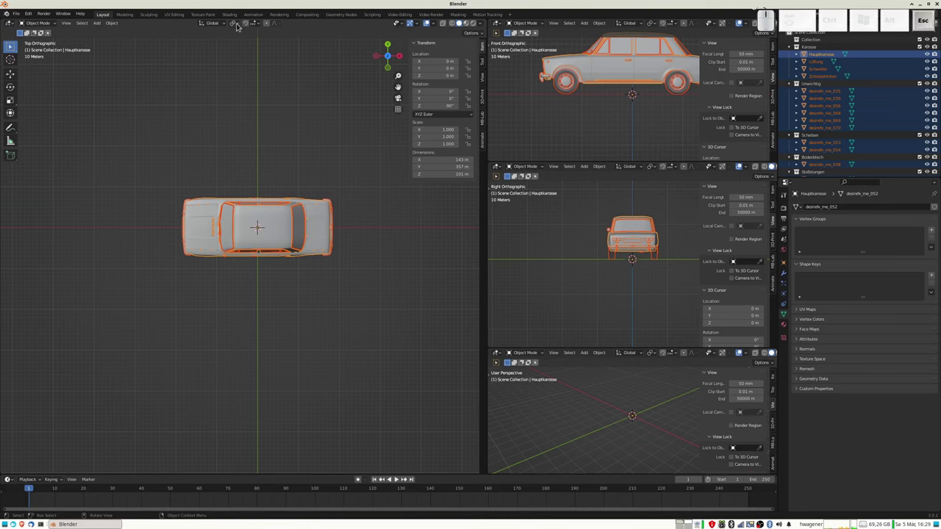
left_click(234, 24)
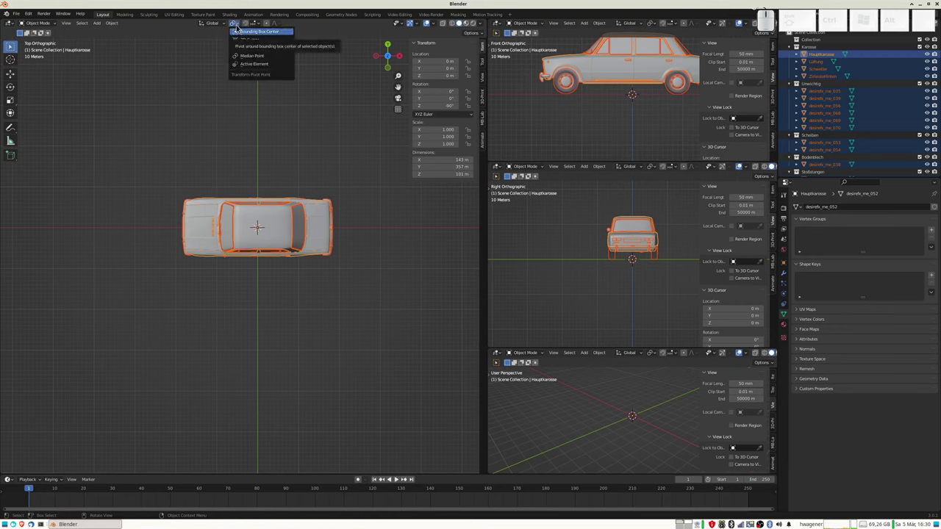
left_click(234, 24)
left_click(233, 24)
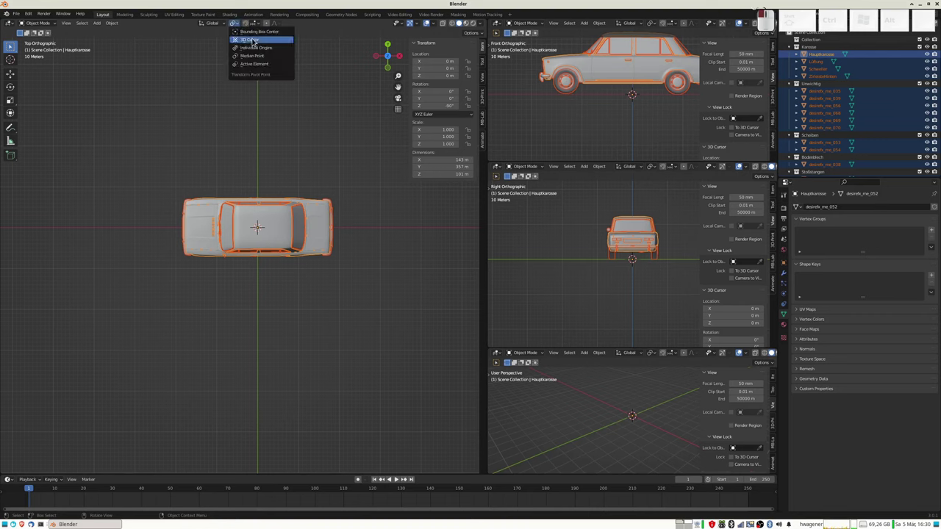
left_click(252, 40)
key("s")
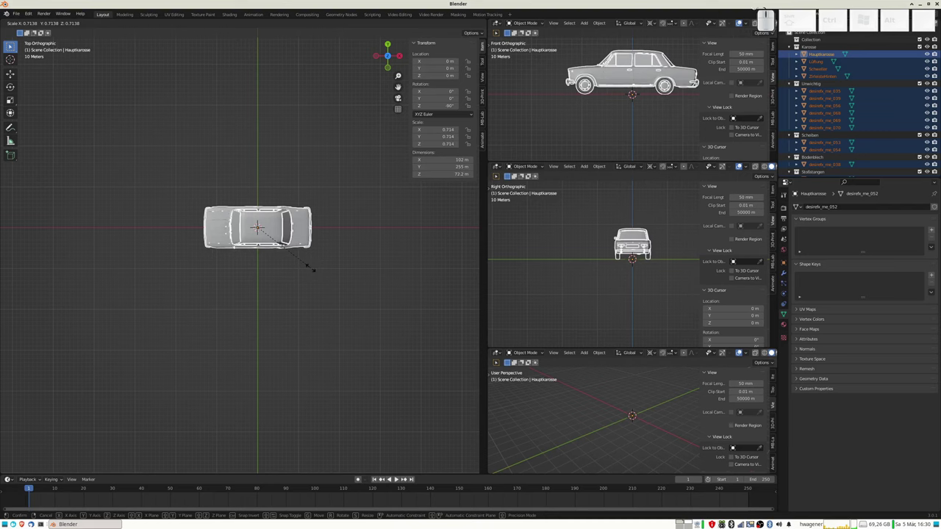
key("Escape")
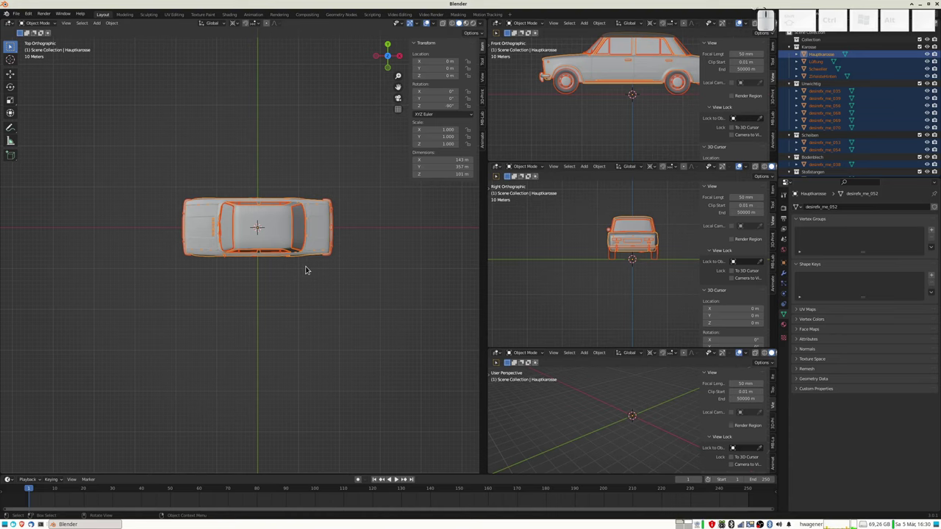
- Scale all car parts by 0.5 around the origin, then deselect everything
key("s")
type("0.5")
key("Return")
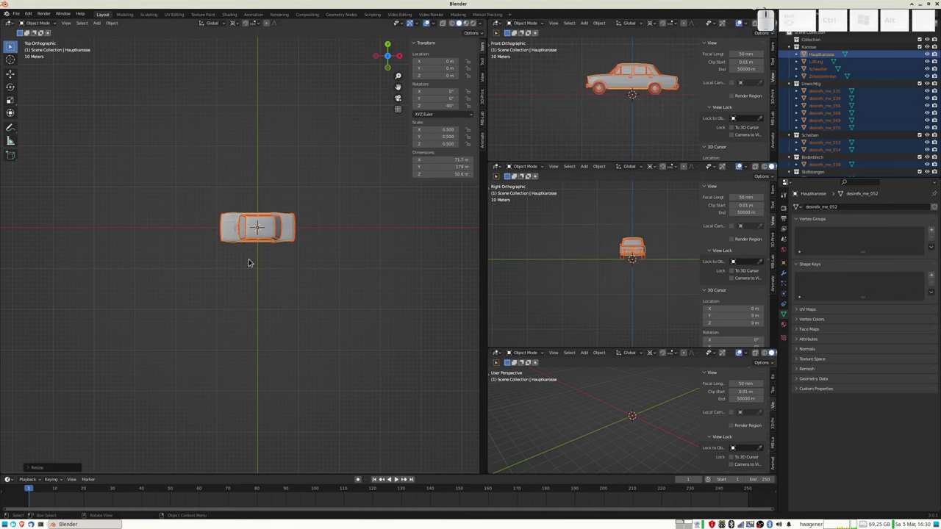
scroll(272, 260, "up", 4)
scroll(273, 260, "up", 1)
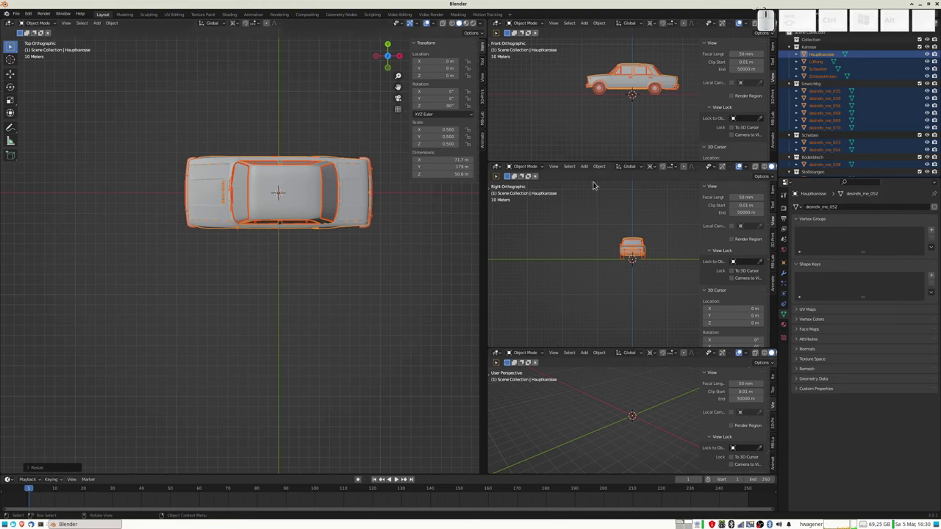
scroll(670, 110, "up", 2)
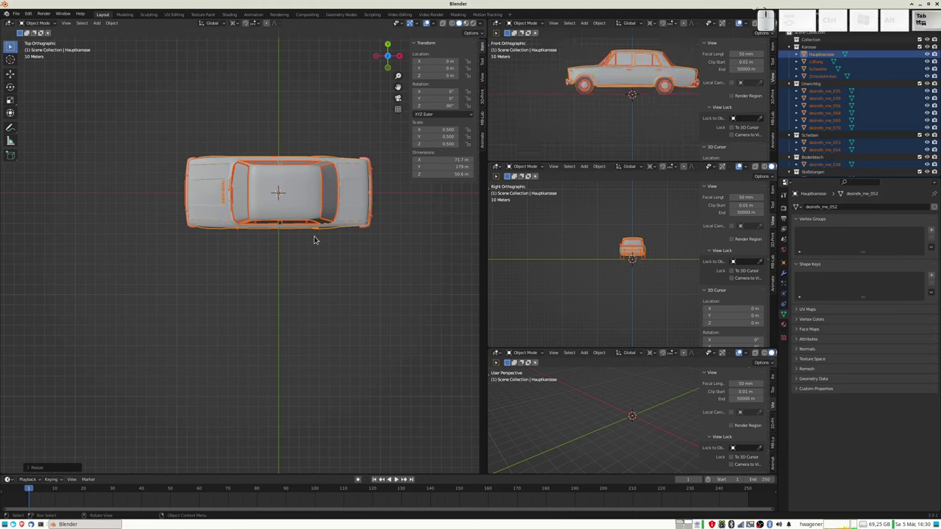
key("Tab")
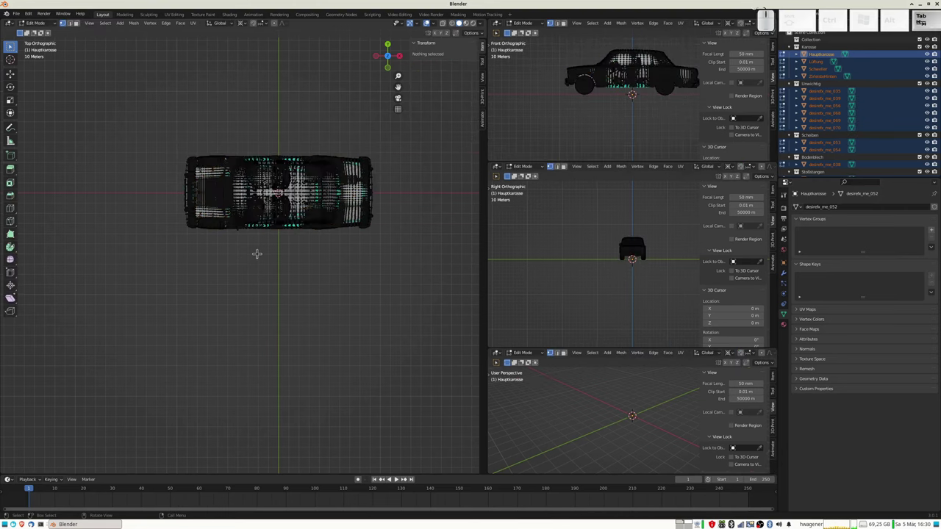
key("Tab")
left_click(248, 252)
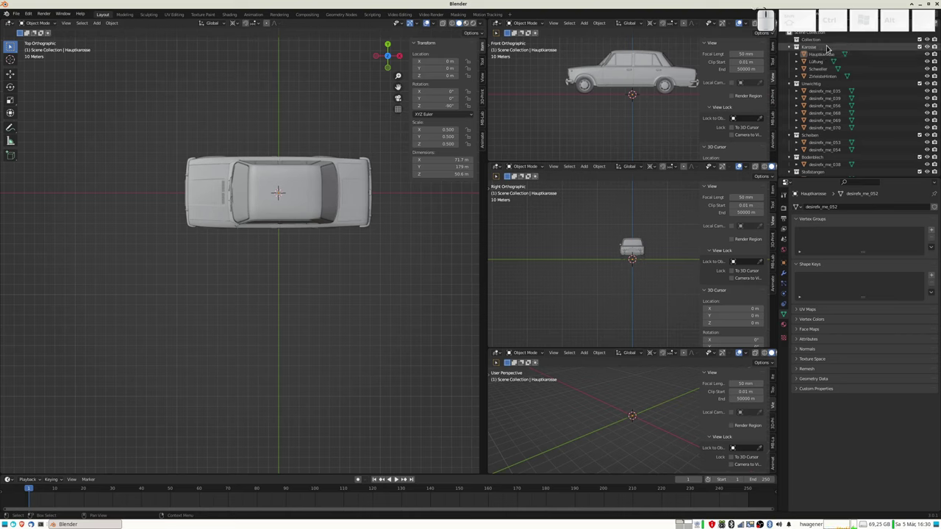
- Exclude the Lampen, Scheibenwischer, Außenspiegel, Türgriffe, Auspuff and Dichtungen collections
scroll(923, 147, "down", 10)
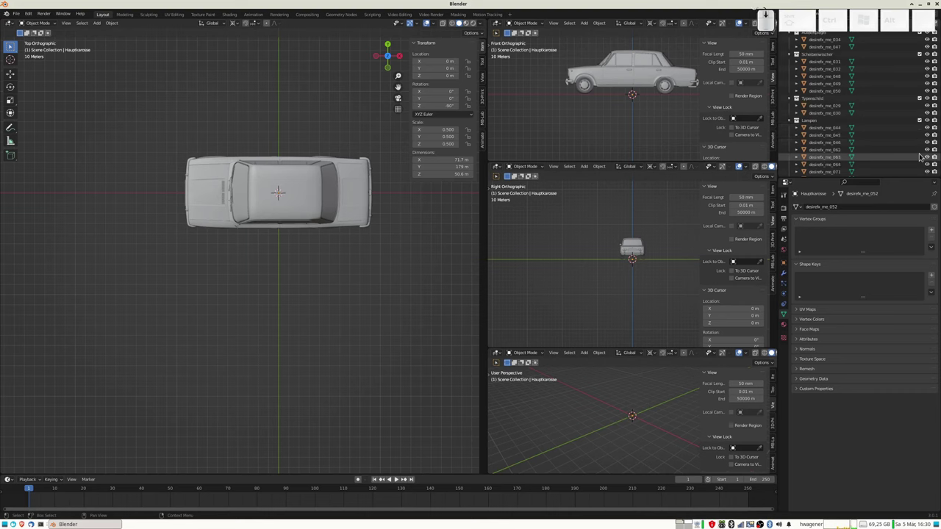
scroll(920, 147, "down", 5)
scroll(922, 117, "up", 1)
scroll(921, 114, "up", 2)
scroll(920, 109, "up", 2)
scroll(920, 103, "up", 2)
left_click(919, 97)
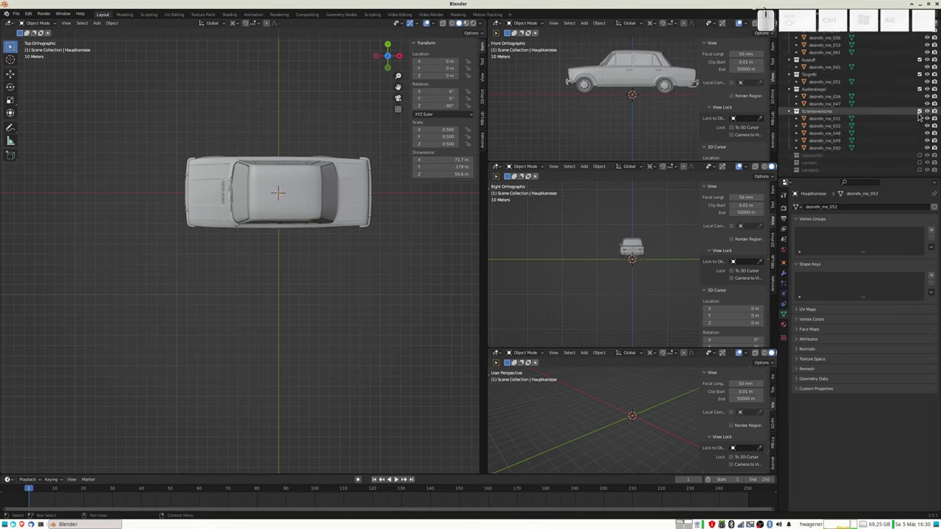
left_click(918, 111)
left_click(919, 126)
left_click(920, 126)
left_click(919, 118)
left_click(919, 76)
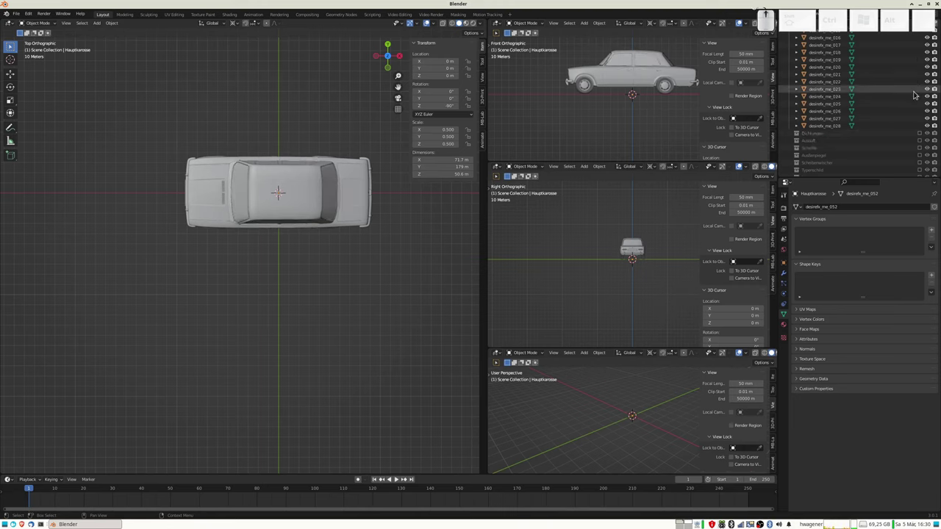
- Exclude Räder, Kühlergrill, Kennzeichen, Stoßstangen, Scheiben, Bodenblech and Unwichtig, then orbit to a perspective view
scroll(917, 73, "up", 5)
left_click(919, 54)
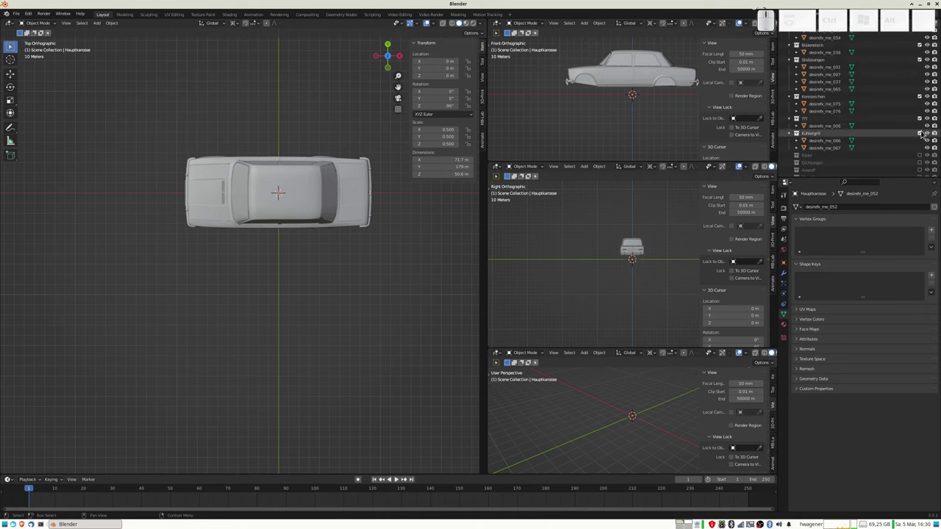
left_click(920, 133)
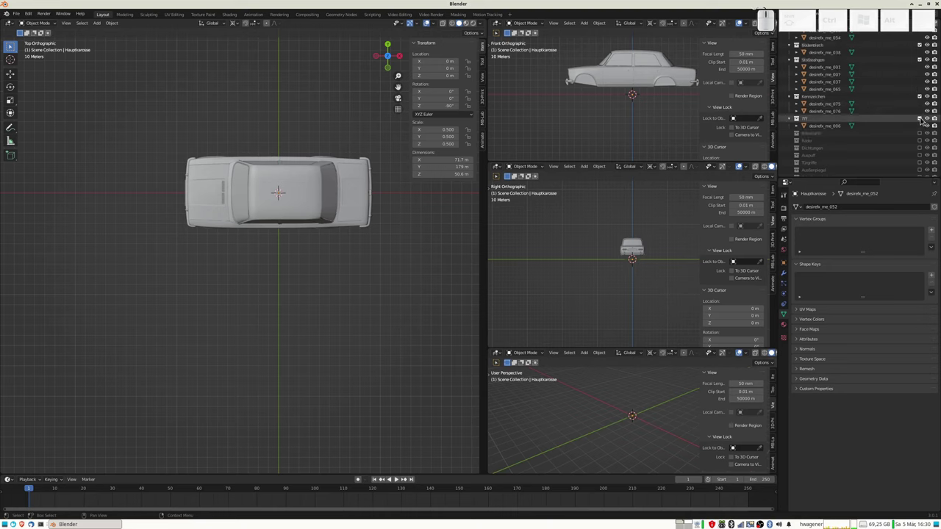
left_click(920, 119)
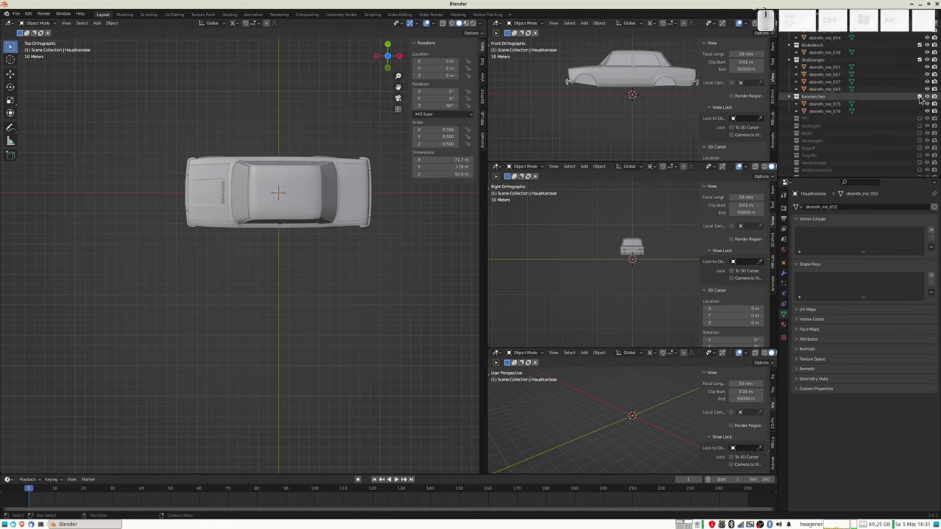
left_click(919, 96)
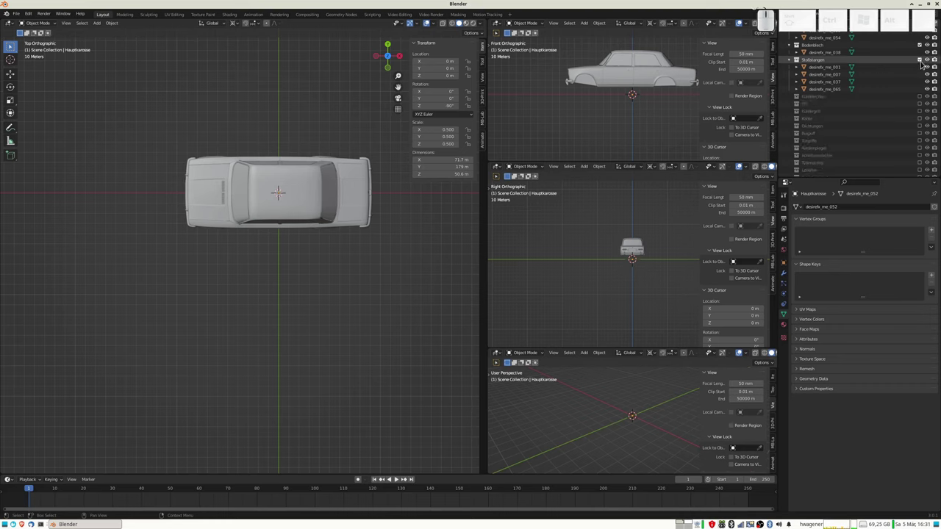
left_click(919, 59)
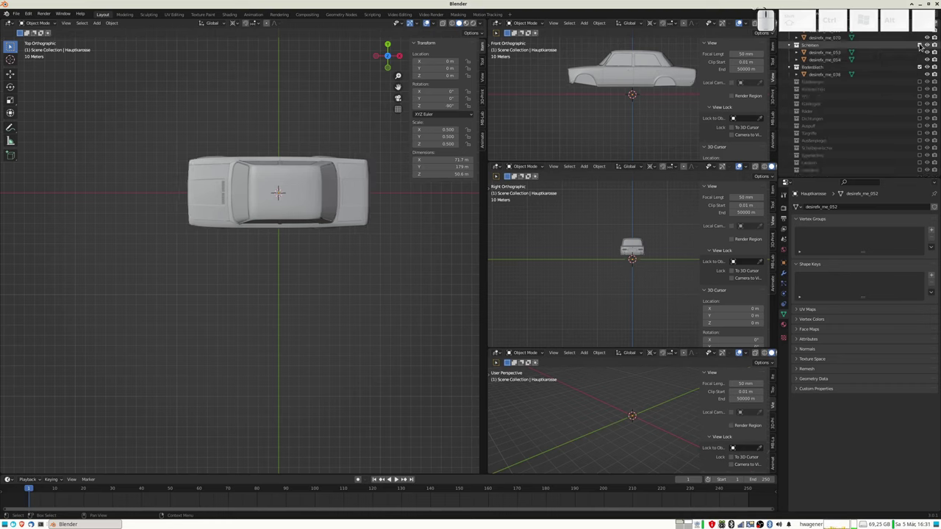
left_click(920, 46)
scroll(921, 81, "up", 5)
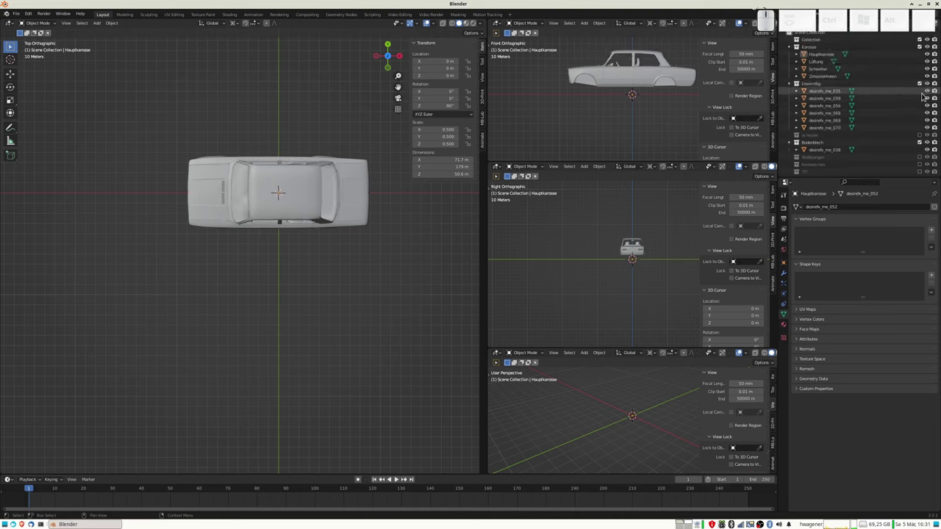
left_click(920, 142)
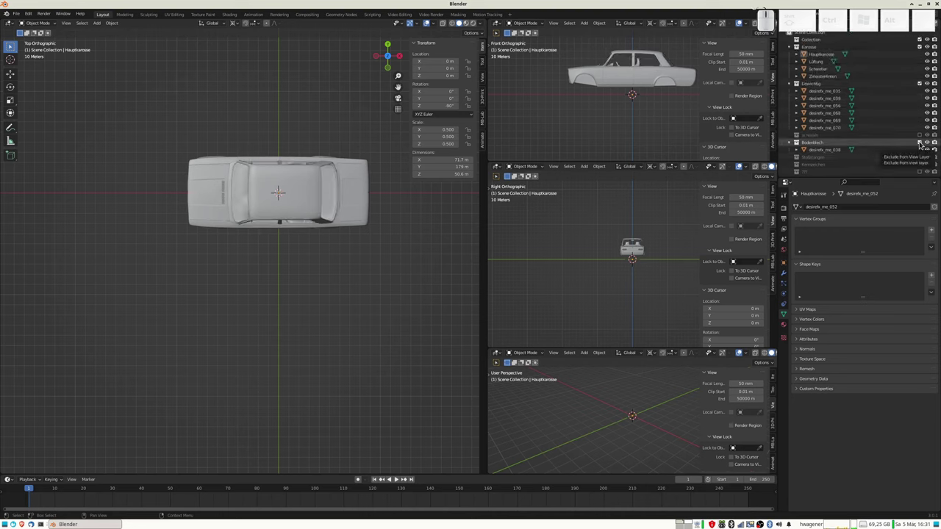
left_click(920, 84)
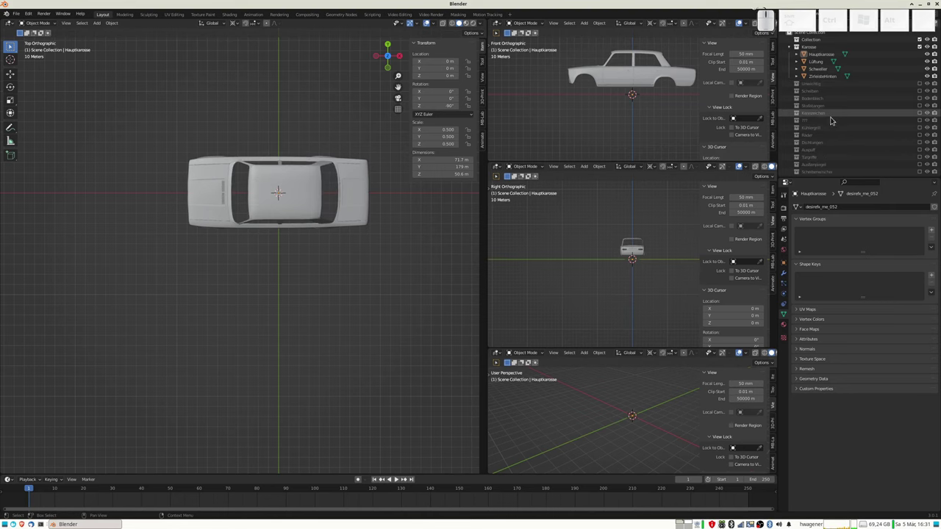
mouse_move(378, 262)
middle_mouse_down()
mouse_move(407, 209)
mouse_move(223, 292)
mouse_move(237, 292)
middle_mouse_up()
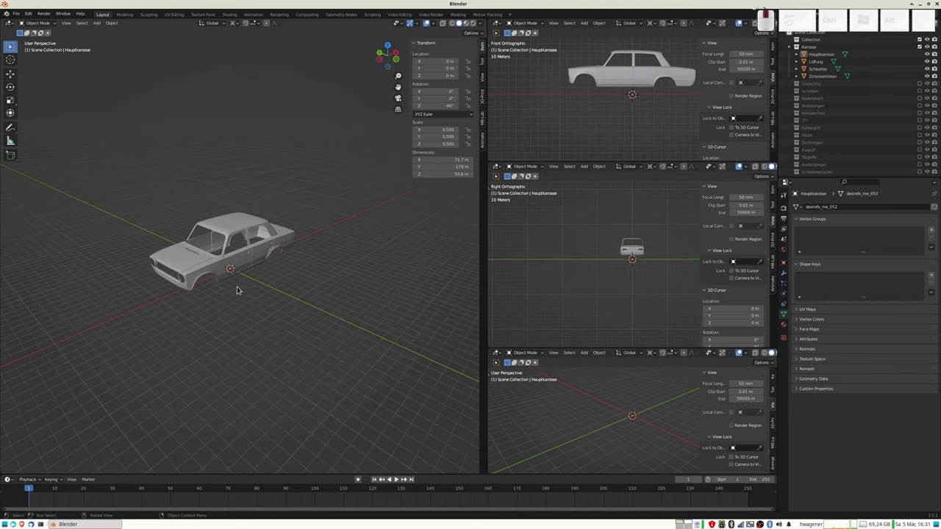
- Select Hauptkarosse, switch to Top view and centre the whole body in Object Mode
scroll(244, 290, "up", 3)
scroll(244, 291, "up", 2)
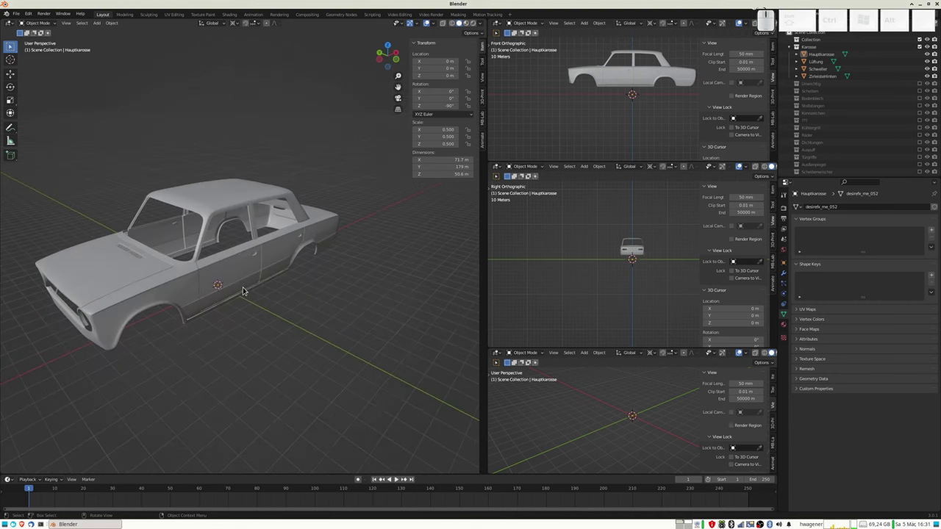
left_click(197, 292)
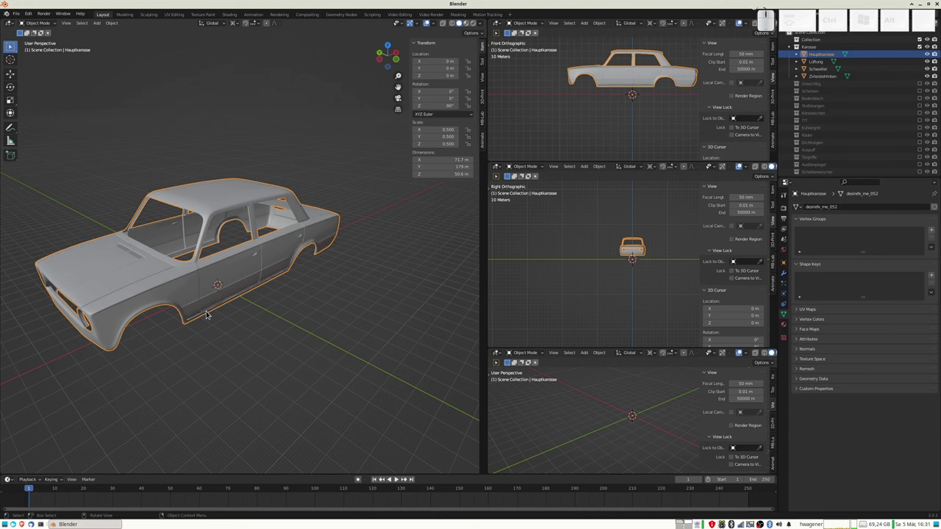
key("Tab")
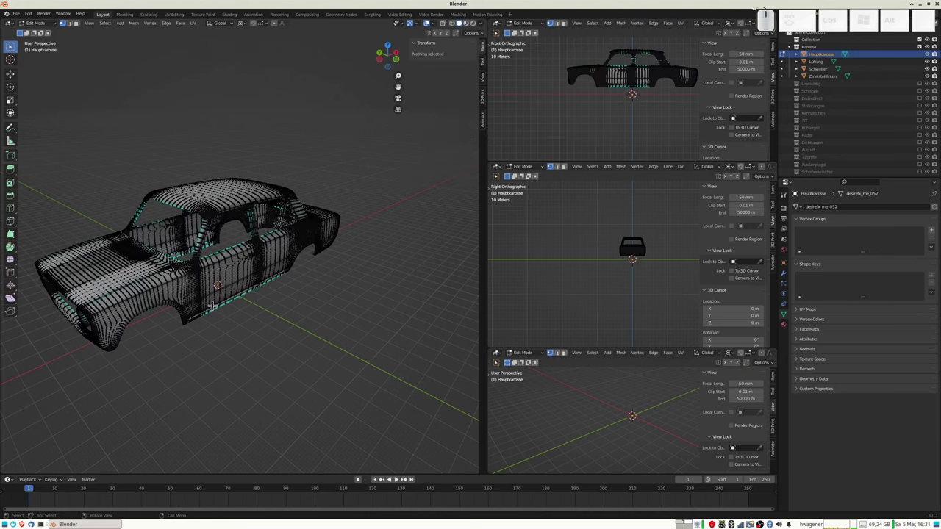
key("KP_7")
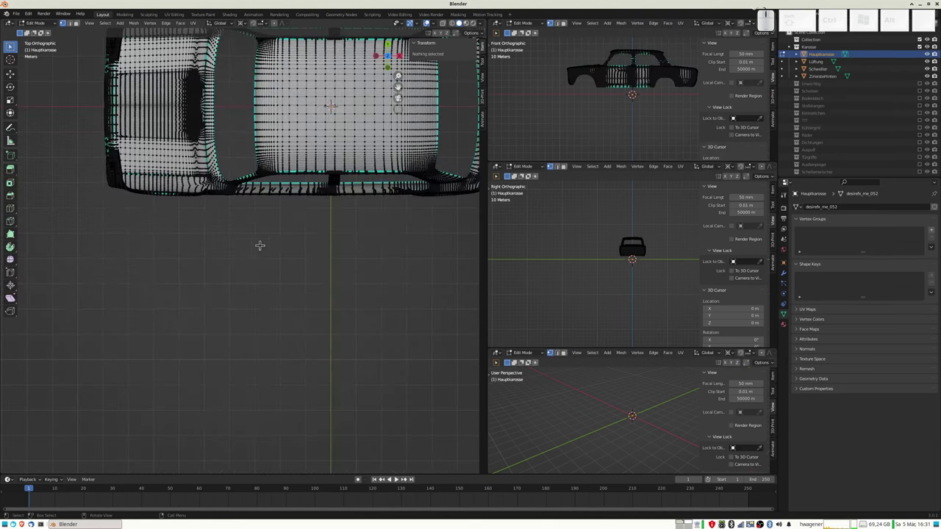
scroll(260, 244, "down", 2)
key("Tab")
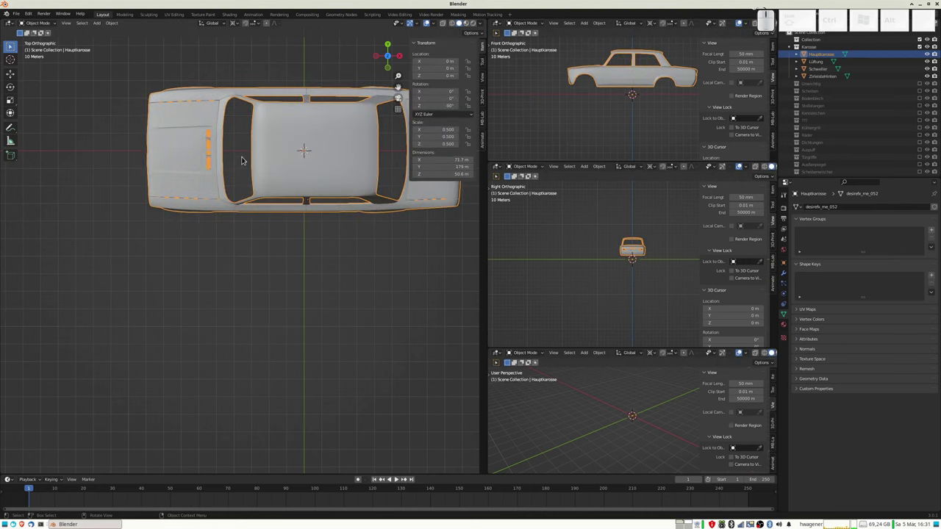
middle_click_drag(247, 173, 197, 270, "shift")
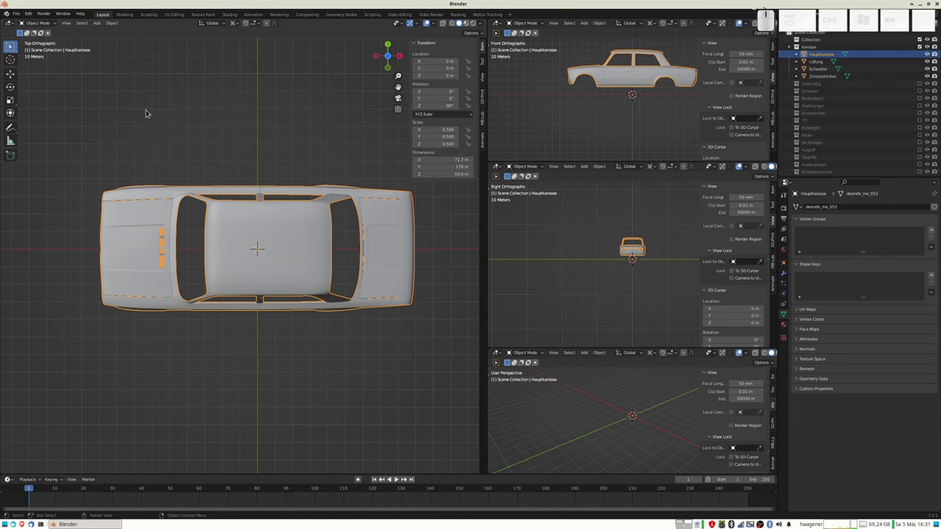
key("Tab")
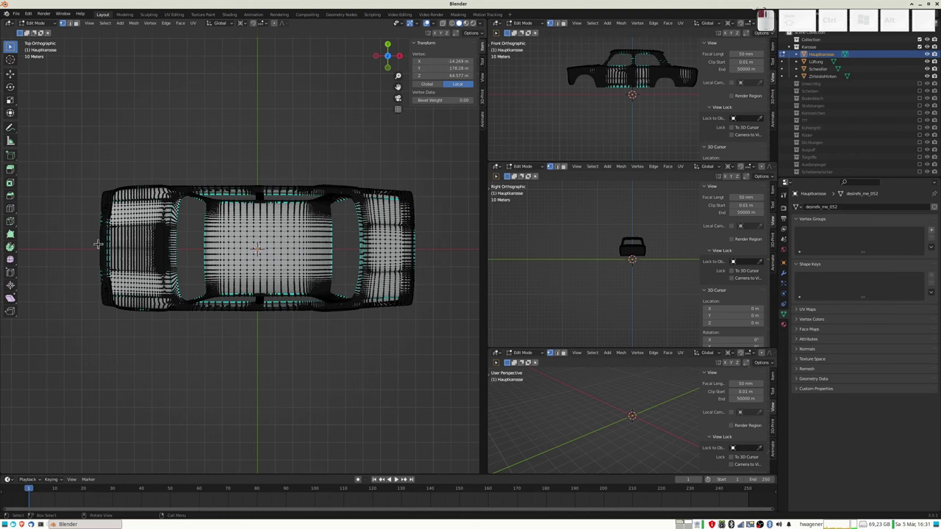
key("Tab")
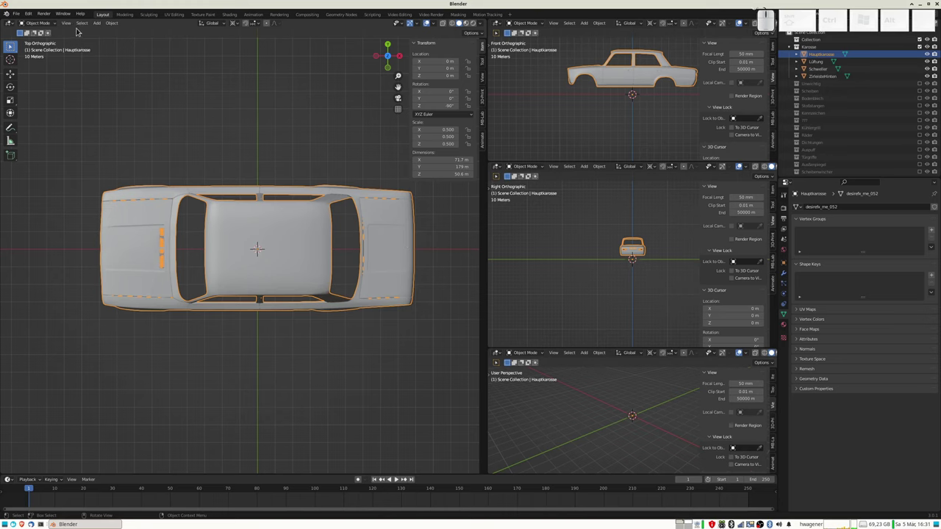
- Apply Hauptkarosse's scale, then check several vertex coordinates in Edit Mode before leaving it
left_click(113, 25)
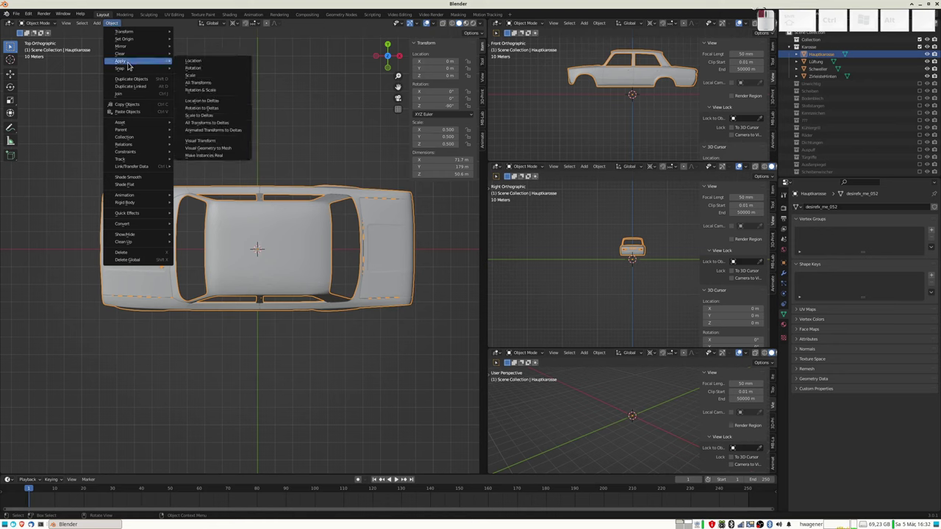
mouse_move(138, 61)
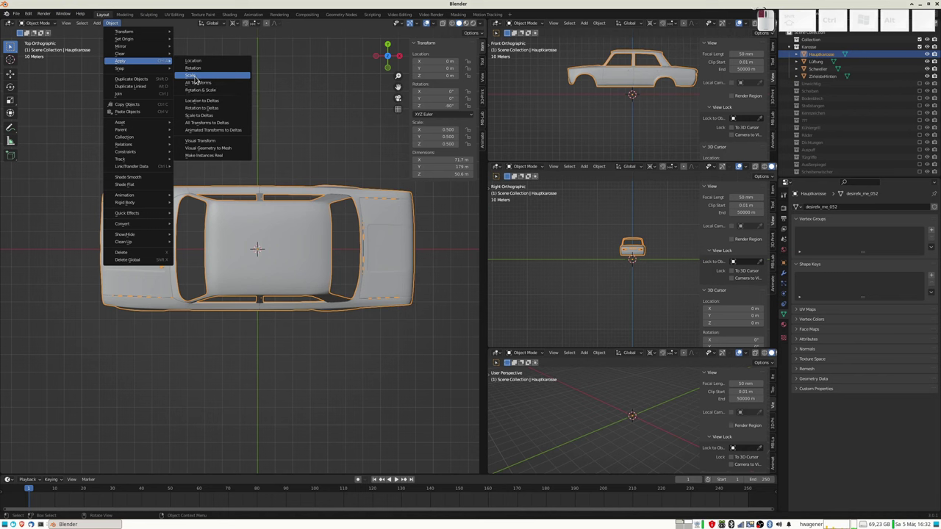
left_click(196, 76)
key("Tab")
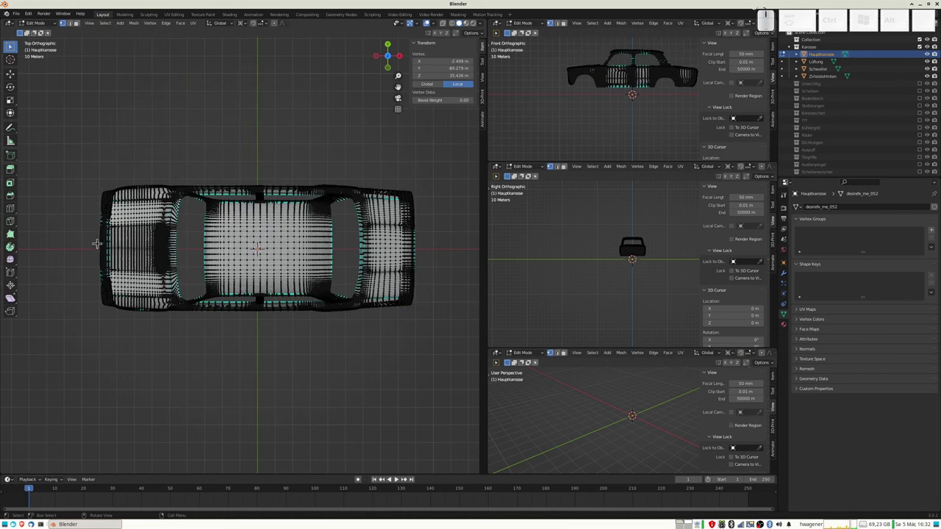
left_click(102, 257)
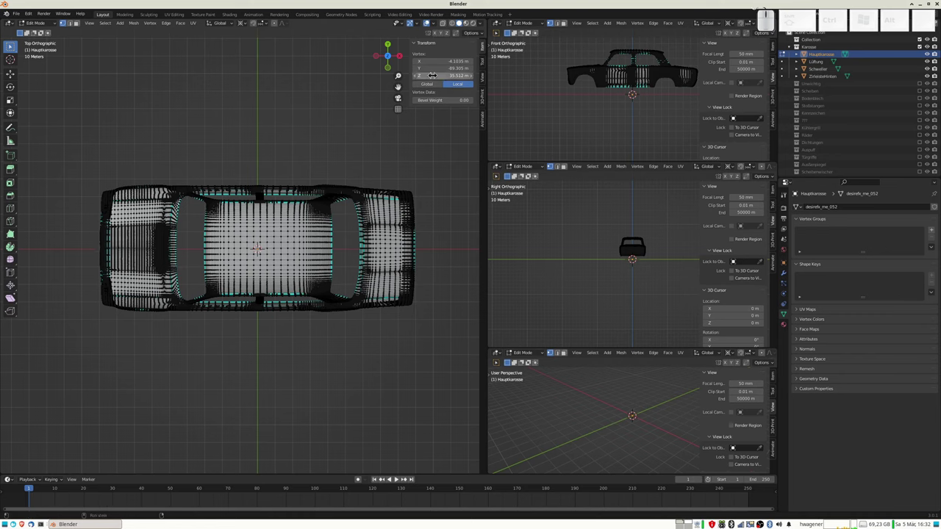
left_click(417, 239)
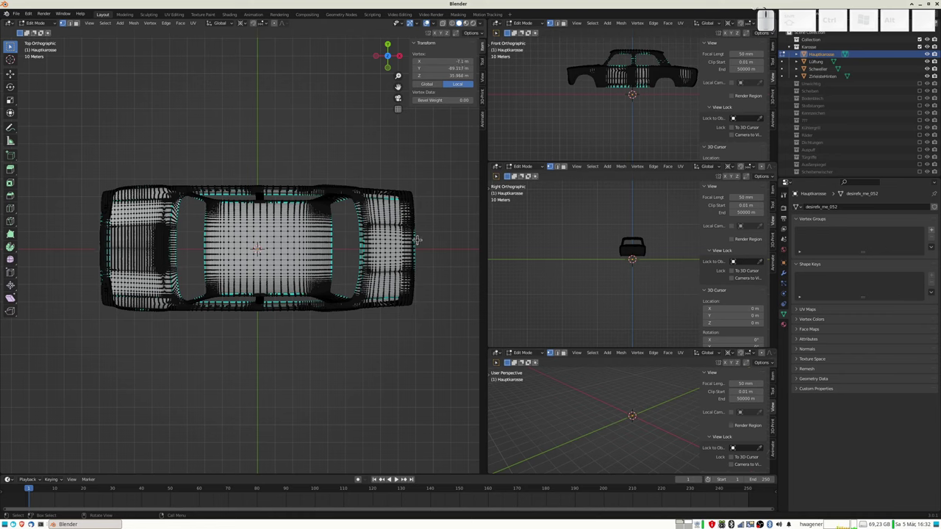
left_click(243, 243)
key("Tab")
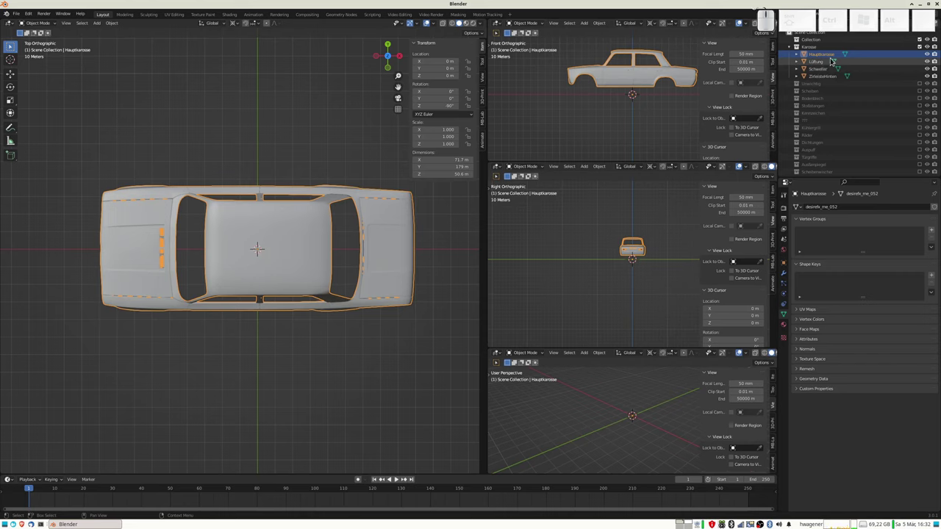
- Apply the scale on the Lüftung and Schweller parts
left_click(820, 63)
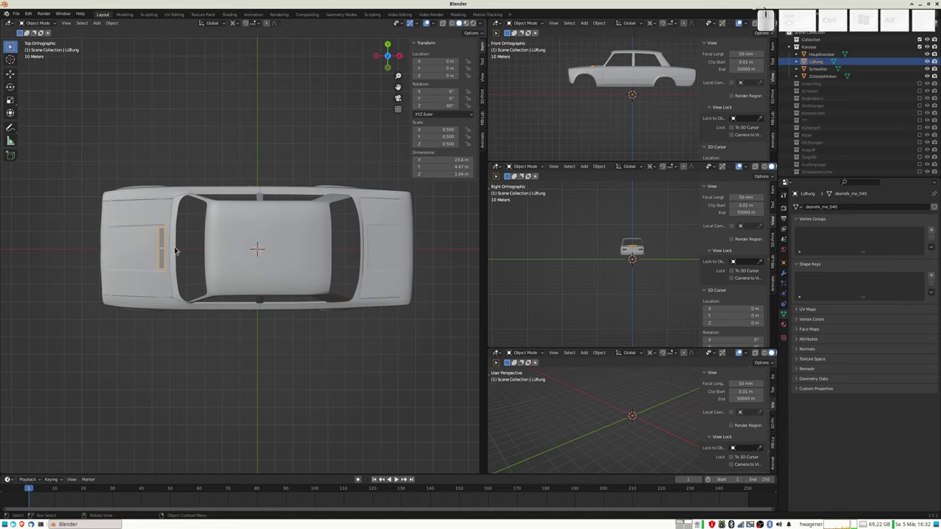
left_click(111, 22)
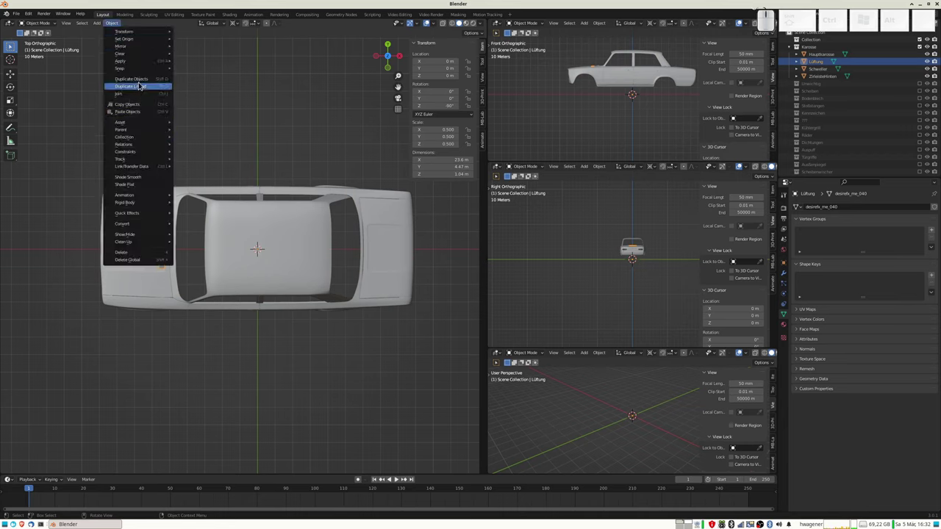
mouse_move(121, 61)
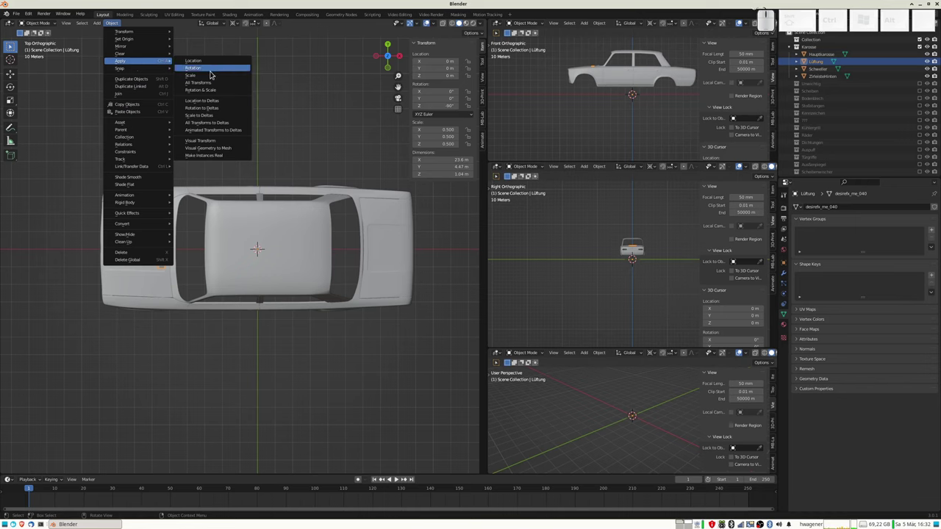
left_click(210, 75)
left_click(826, 69)
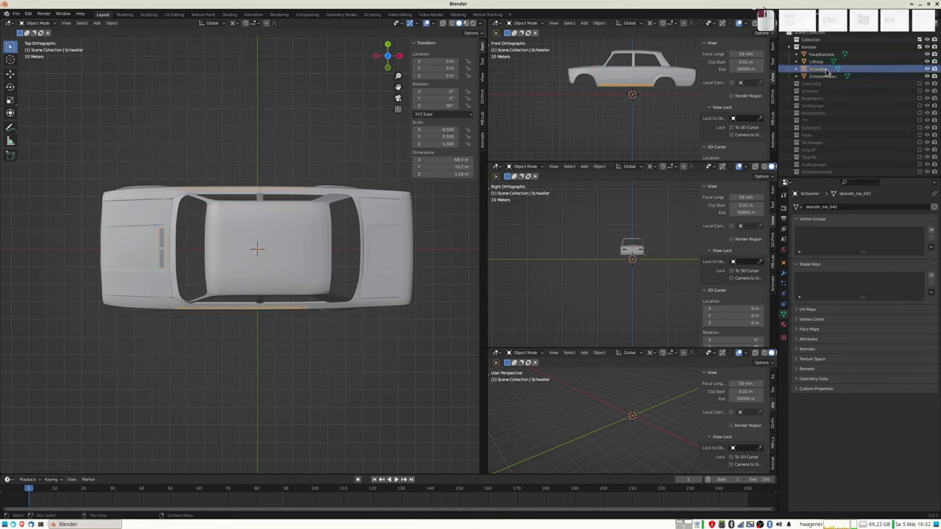
left_click(111, 23)
mouse_move(122, 60)
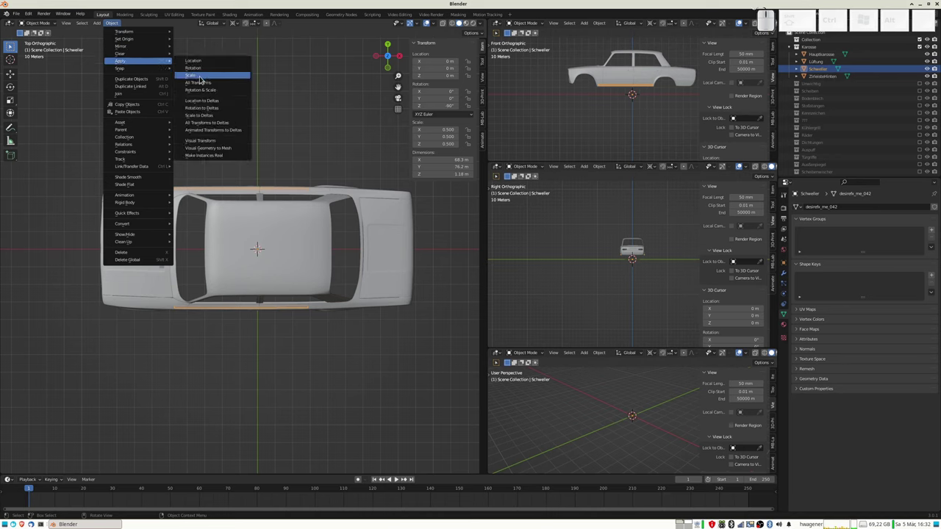
left_click(197, 75)
- Apply the scale on ZierleisteHinten, then select the main body from an angled view
left_click(809, 76)
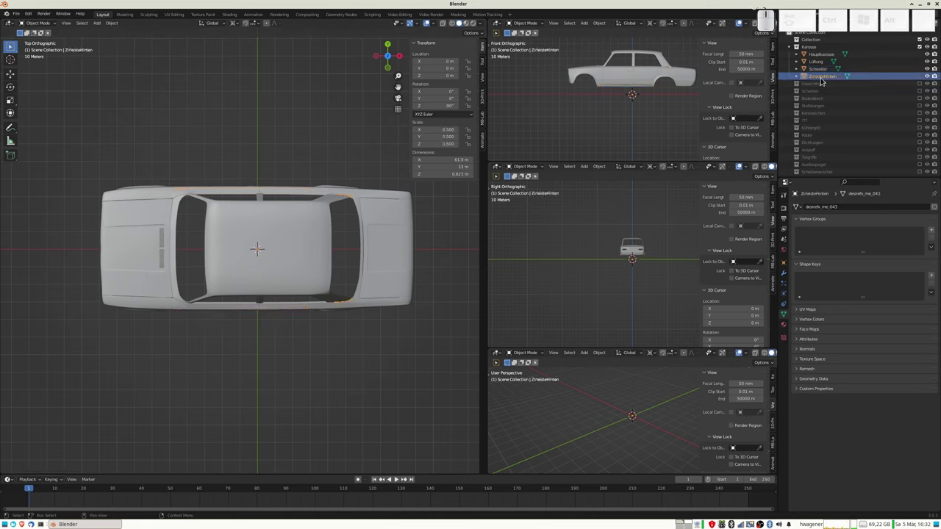
left_click(111, 24)
mouse_move(121, 61)
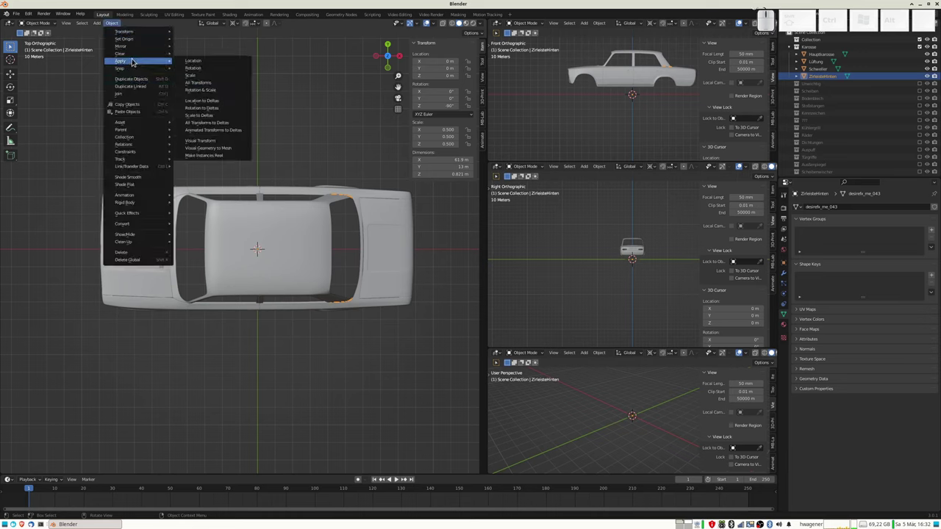
left_click(204, 77)
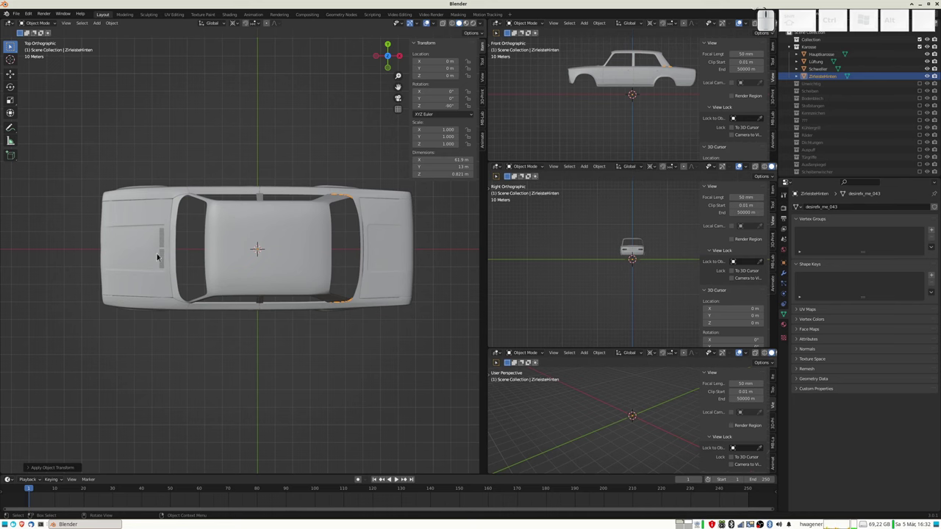
mouse_move(140, 278)
middle_mouse_down()
mouse_move(243, 255)
mouse_move(177, 300)
middle_mouse_up()
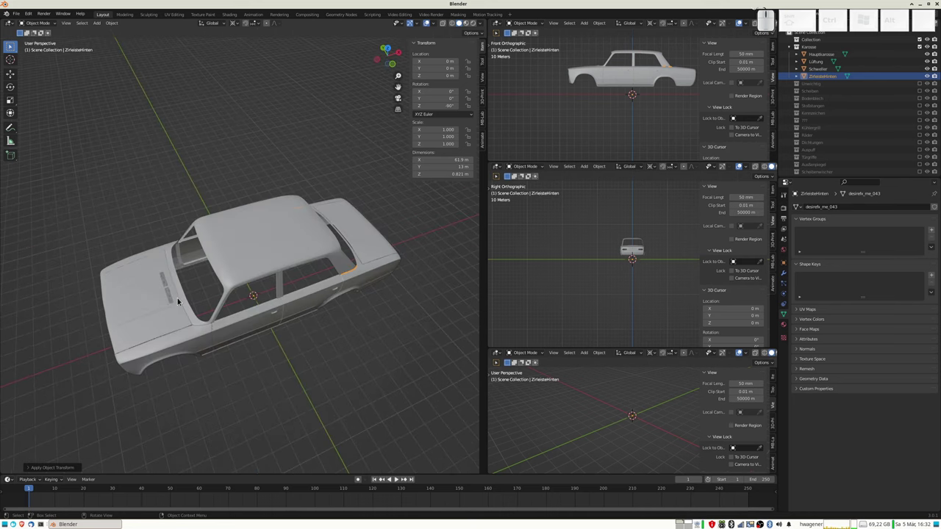
left_click(177, 323)
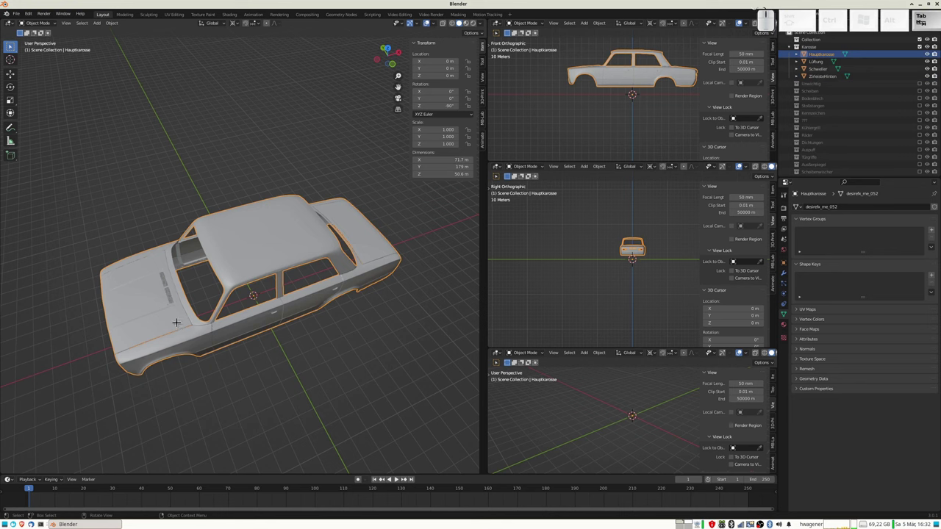
- Extrude the entire Hauptkarosse mesh in place and fatten it outward by 0.9 m
key("Tab")
mouse_move(206, 346)
middle_mouse_down()
mouse_move(228, 314)
mouse_move(262, 314)
middle_mouse_up()
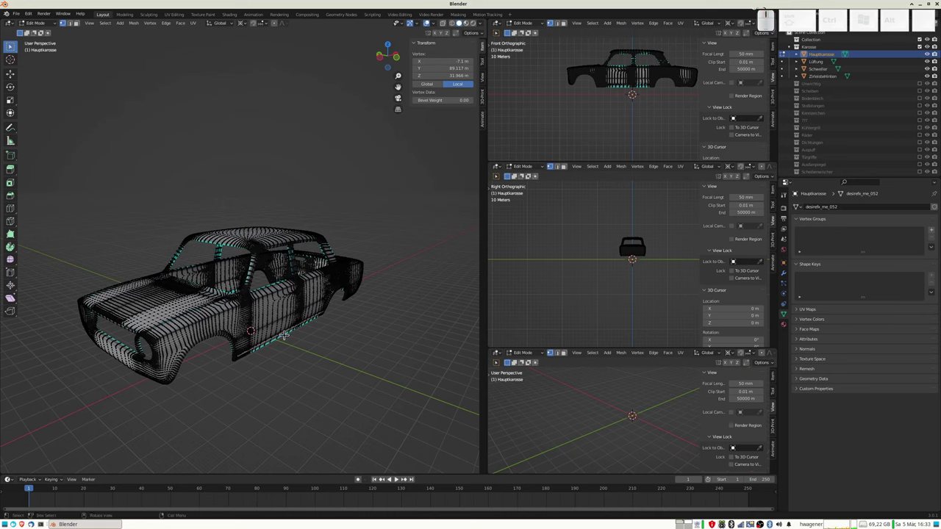
key("a")
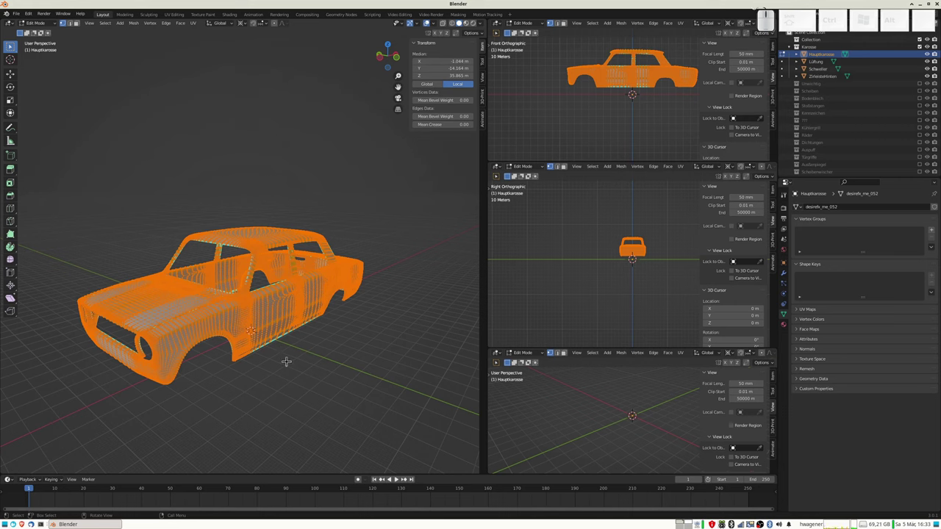
key("e")
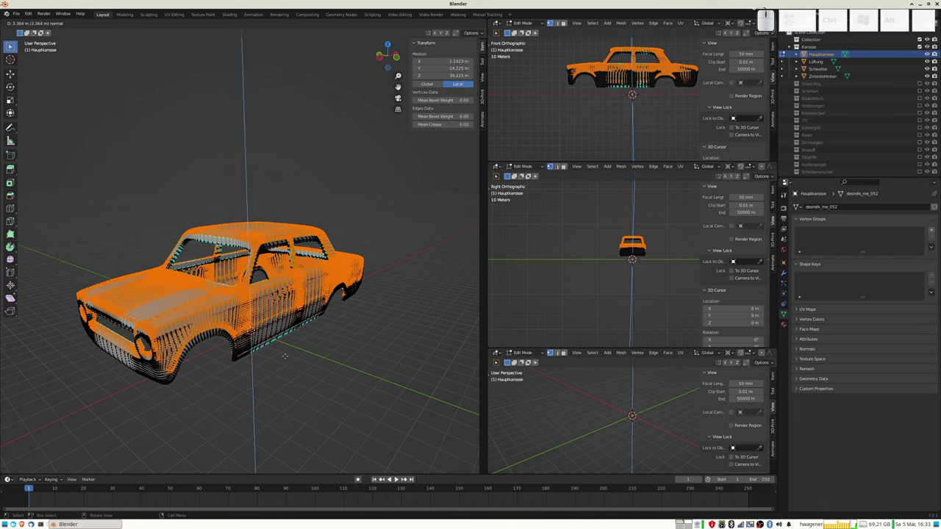
key("x")
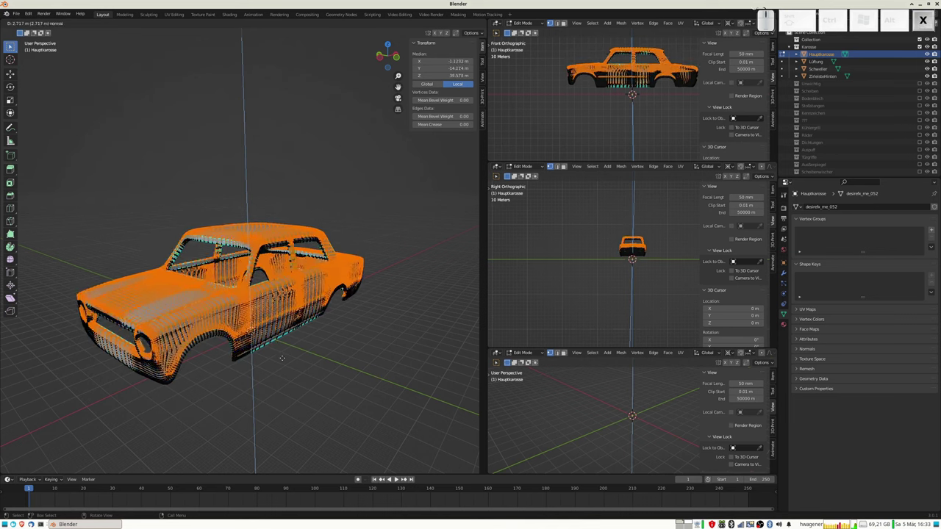
key("0")
key("Return")
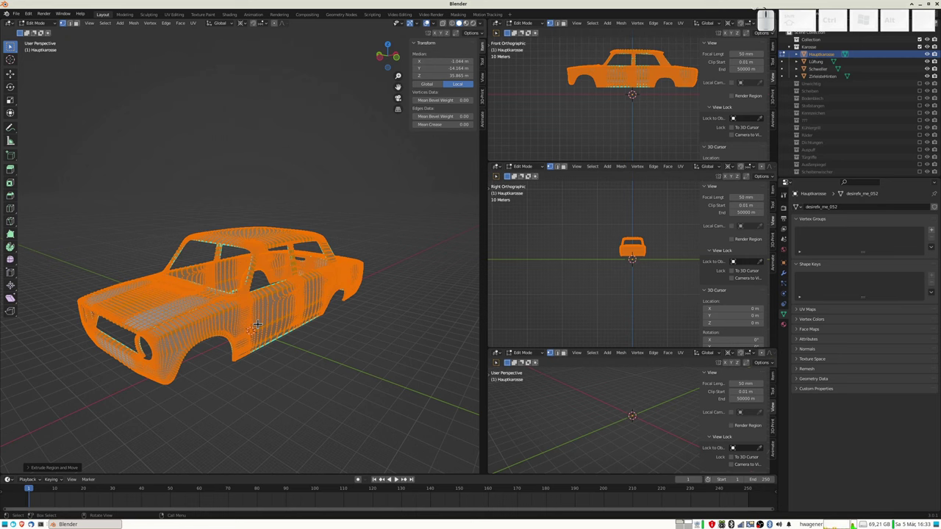
key("alt+s")
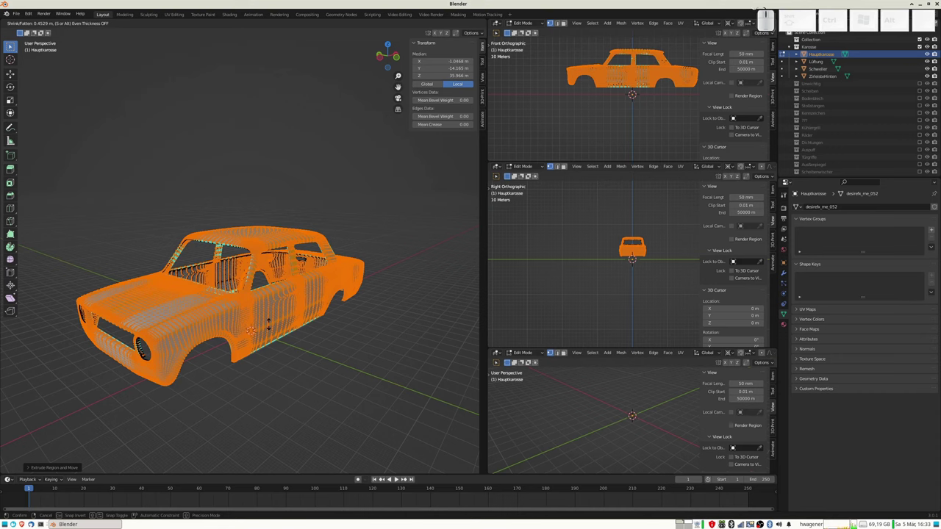
type("0")
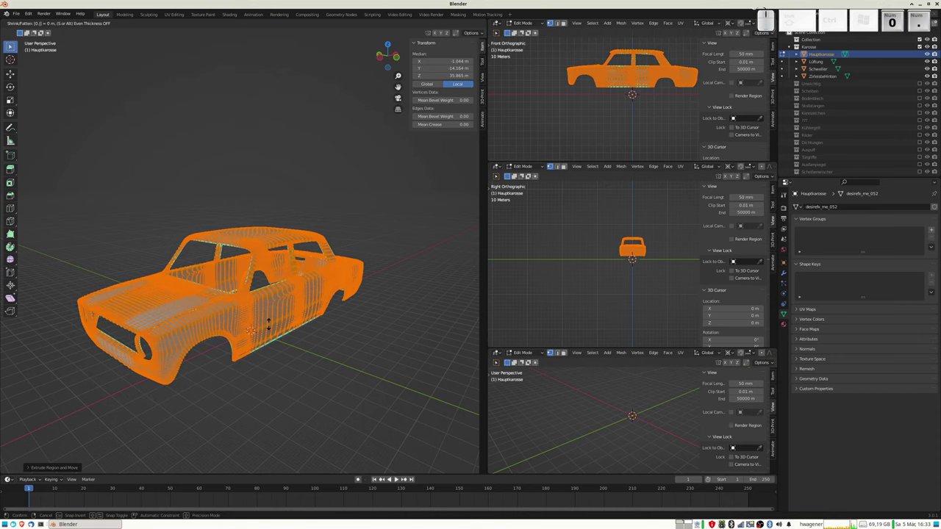
type(".9")
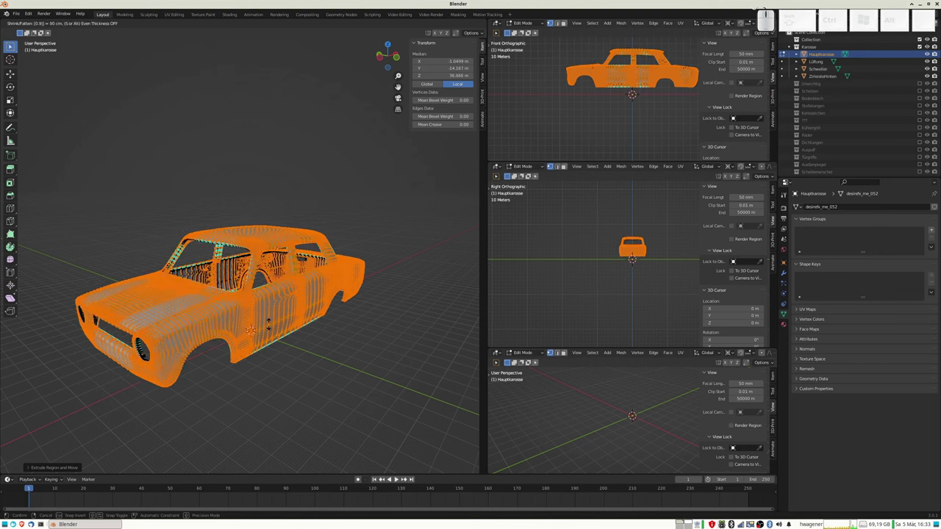
left_click(269, 325)
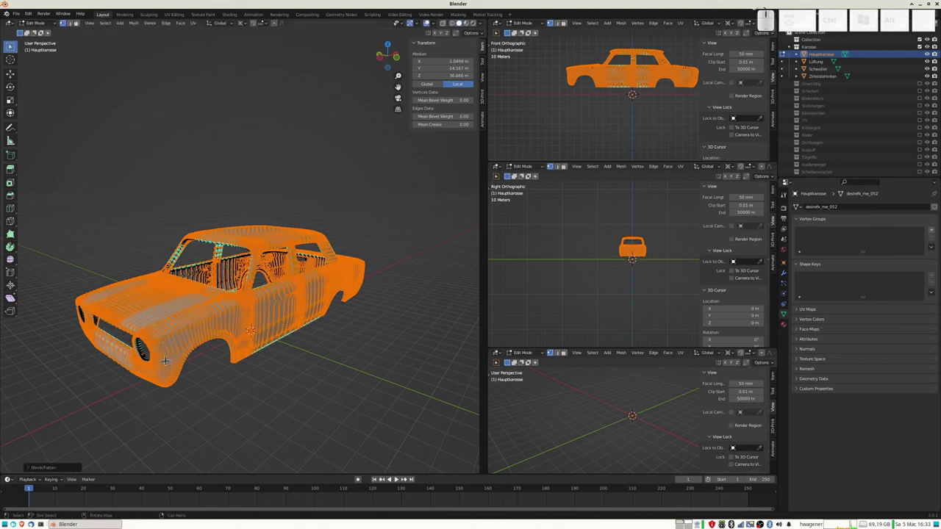
key("Tab")
mouse_move(165, 364)
middle_mouse_down()
mouse_move(187, 310)
mouse_move(233, 352)
mouse_move(228, 361)
middle_mouse_up()
- Move the small Lüftung vent on the roof into the Unwichtig collection
scroll(229, 361, "up", 2)
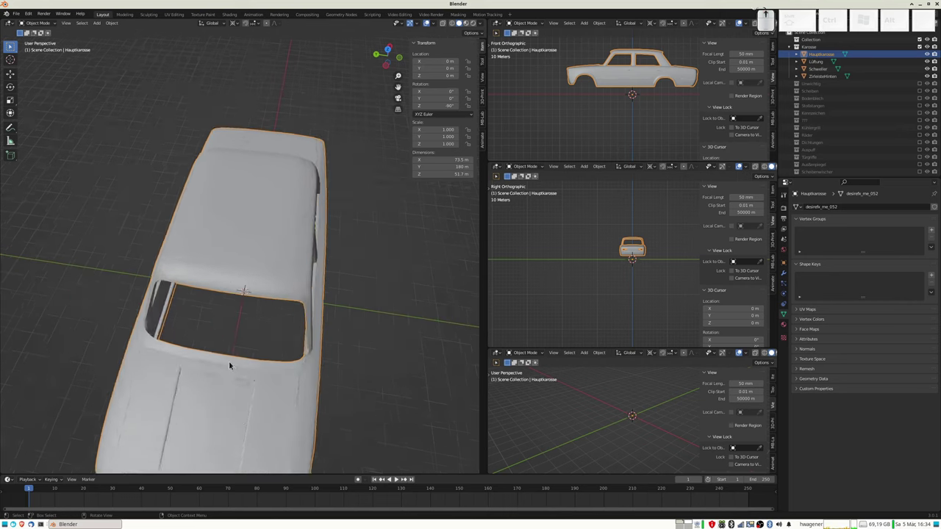
scroll(228, 361, "up", 2)
scroll(224, 408, "down", 1)
mouse_move(224, 408)
middle_mouse_down("shift")
mouse_move(229, 271)
mouse_move(218, 286)
mouse_move(210, 281)
mouse_move(258, 308)
mouse_move(243, 214)
mouse_move(235, 223)
middle_mouse_up("shift")
scroll(224, 284, "up", 2)
scroll(224, 284, "up", 3)
scroll(207, 276, "down", 3)
scroll(206, 274, "down", 2)
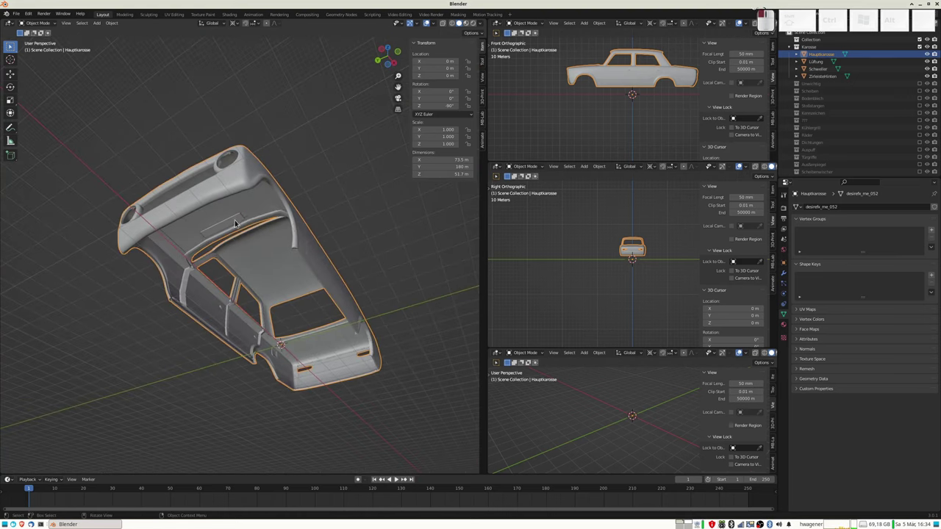
left_click(235, 223)
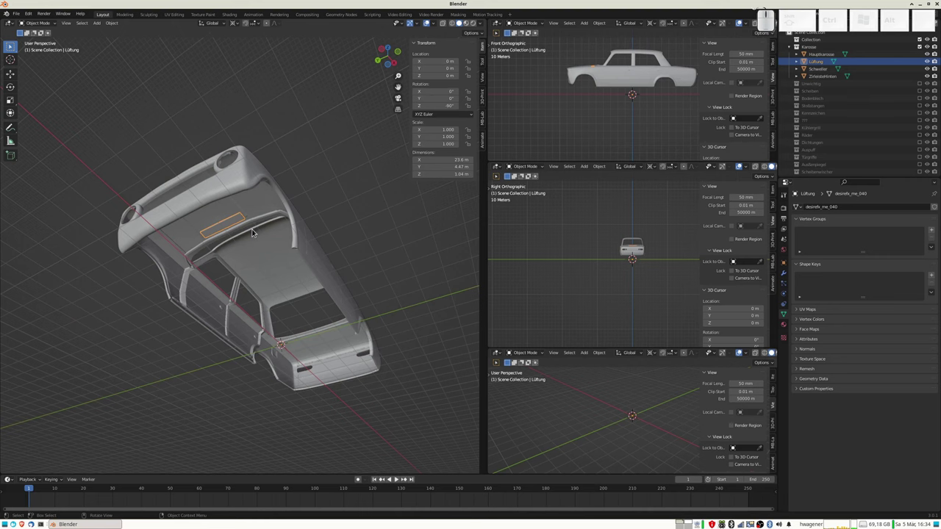
key("m")
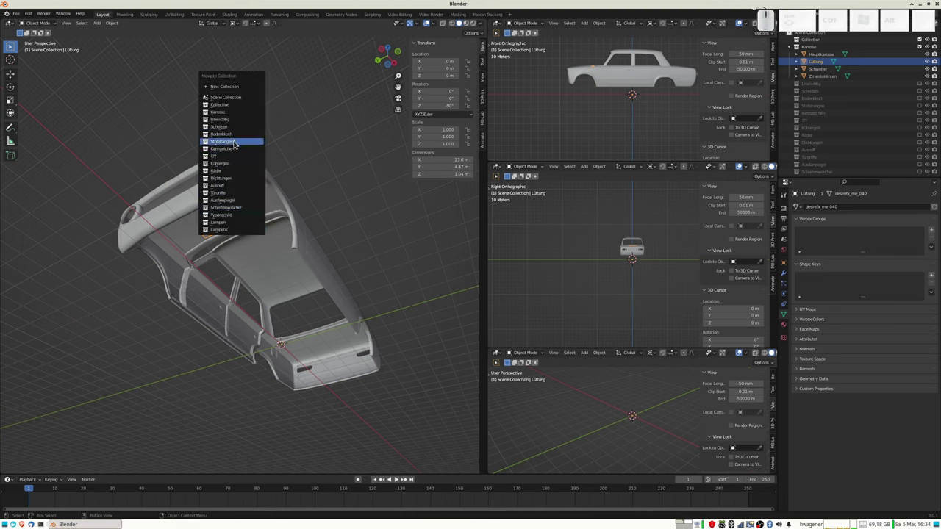
left_click(229, 119)
- Reselect Hauptkarosse, toggle Edit Mode, then select the Schweller sill in the outliner
middle_click_drag(220, 236, 219, 315)
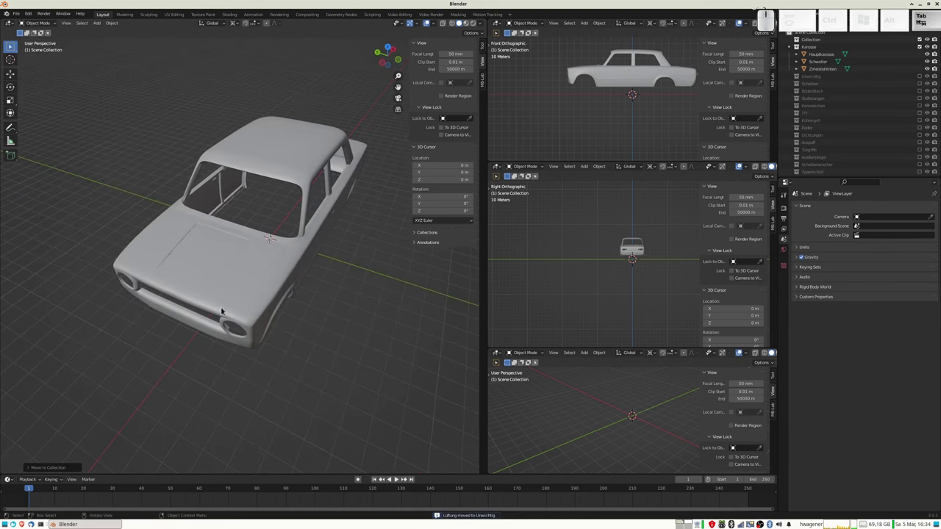
left_click(279, 283)
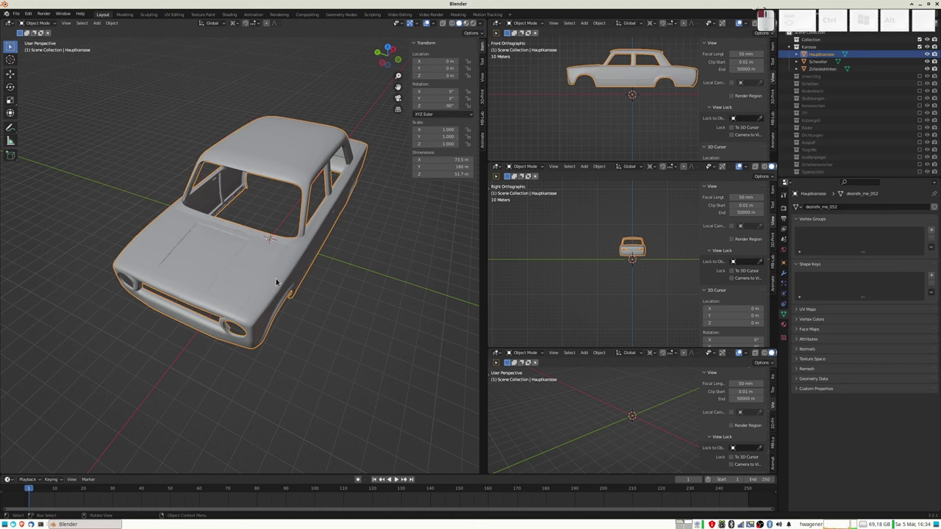
key("Tab")
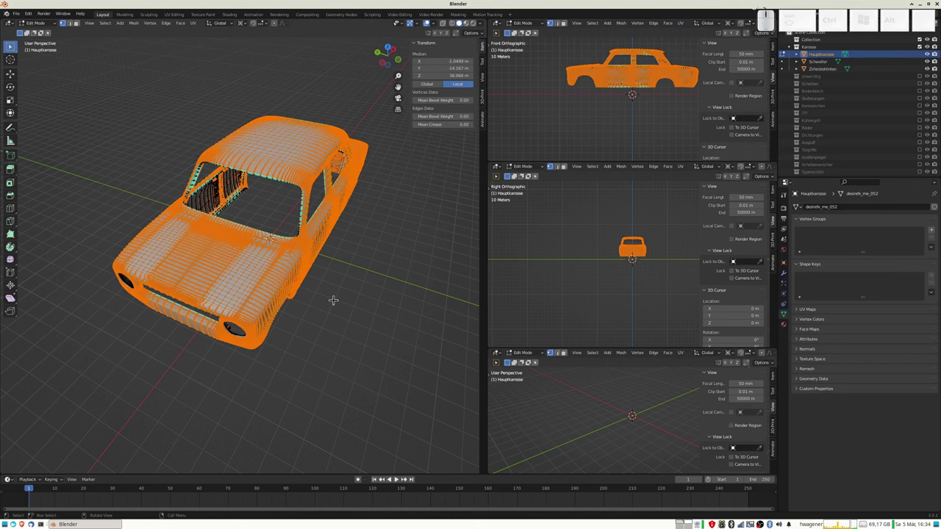
key("Tab")
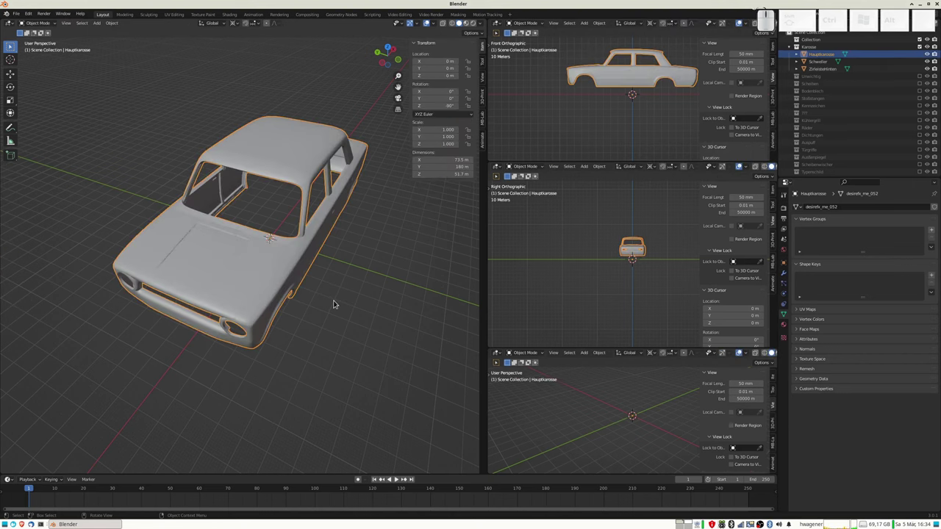
middle_click_drag(284, 327, 306, 287)
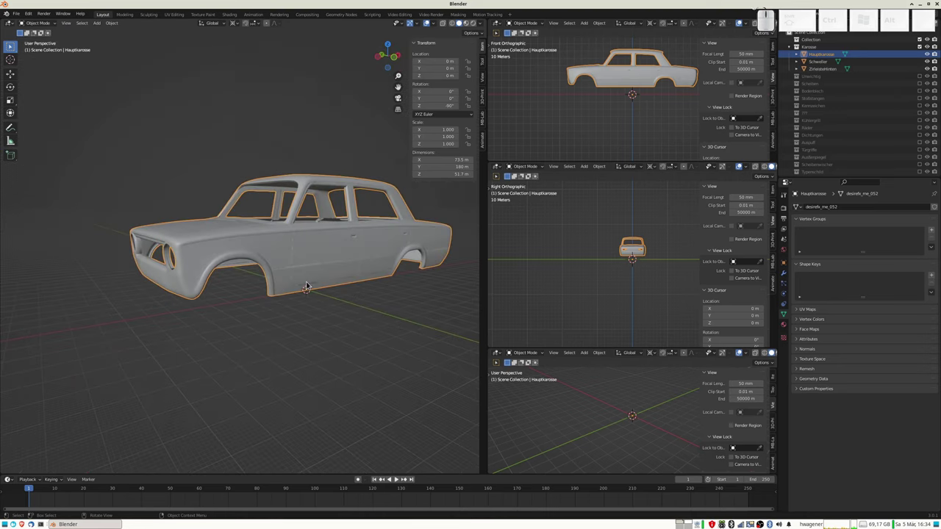
left_click(819, 61)
mouse_move(332, 292)
middle_mouse_down()
mouse_move(368, 292)
mouse_move(361, 311)
mouse_move(283, 287)
middle_mouse_up()
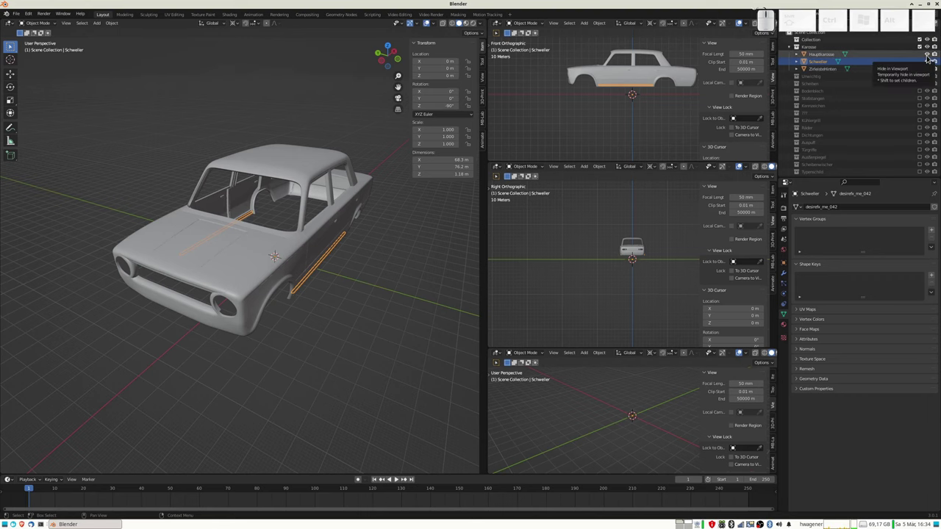
- Hide Hauptkarosse, enter Edit Mode on Schweller and reposition a single sill vertex
left_click(927, 57)
mouse_move(351, 263)
middle_mouse_down()
mouse_move(372, 260)
mouse_move(361, 259)
middle_mouse_up()
key("Tab")
scroll(294, 272, "up", 3)
scroll(294, 272, "up", 3)
left_click(396, 289)
mouse_move(397, 289)
middle_mouse_down()
mouse_move(409, 301)
mouse_move(385, 292)
mouse_move(269, 188)
middle_mouse_up()
scroll(410, 300, "down", 3)
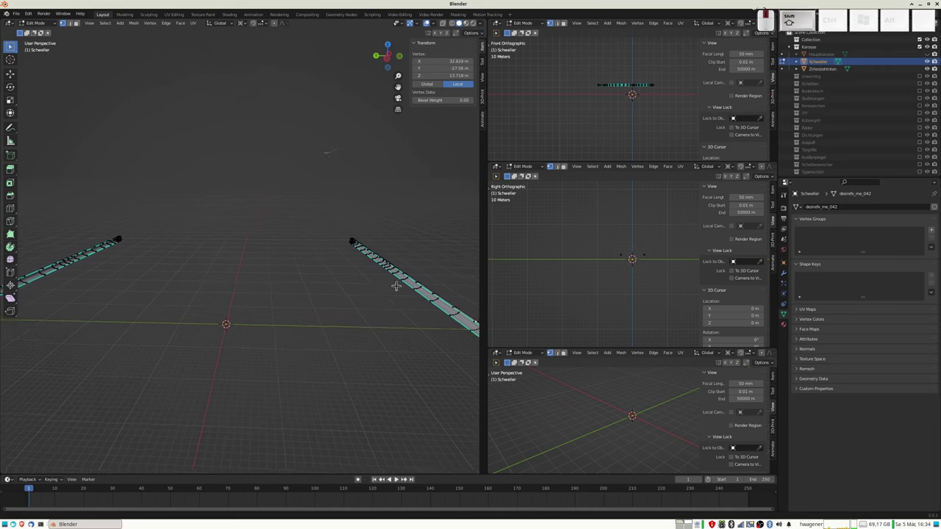
mouse_move(428, 289)
middle_mouse_down()
mouse_move(416, 301)
mouse_move(390, 288)
mouse_move(414, 294)
middle_mouse_up()
scroll(411, 296, "up", 1)
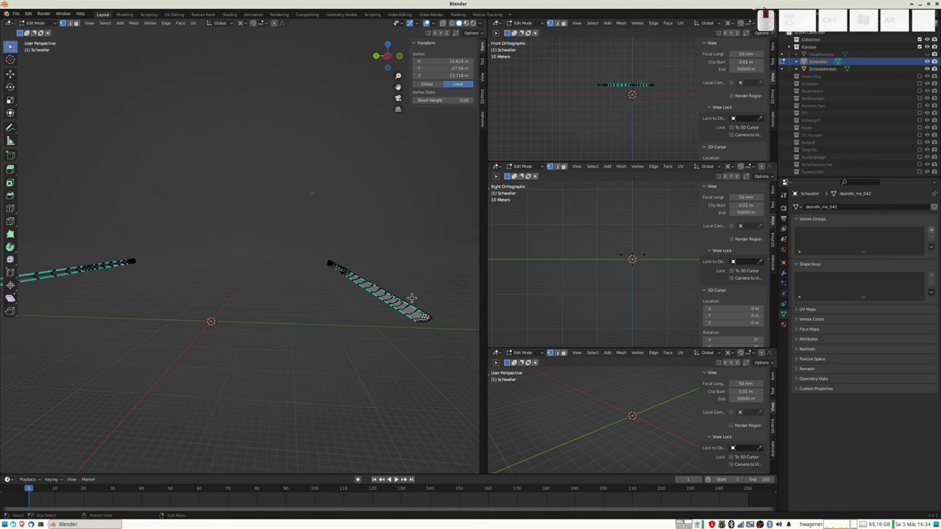
scroll(419, 298, "up", 2)
scroll(426, 300, "up", 1)
scroll(430, 302, "up", 1)
middle_click_drag(430, 301, 375, 292, "shift")
key("KP_5")
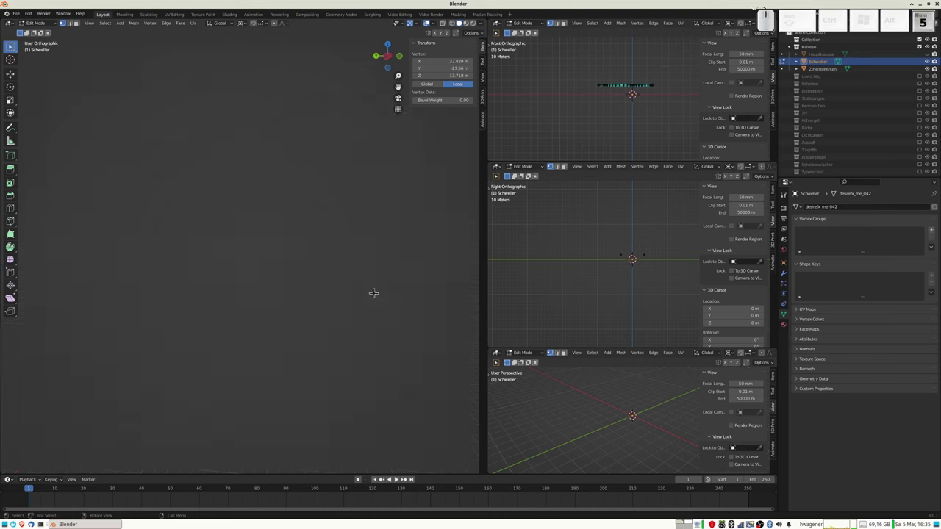
scroll(338, 286, "up", 3)
scroll(341, 298, "up", 2)
middle_click_drag(326, 308, 330, 290)
scroll(330, 290, "up", 2)
scroll(345, 309, "up", 2)
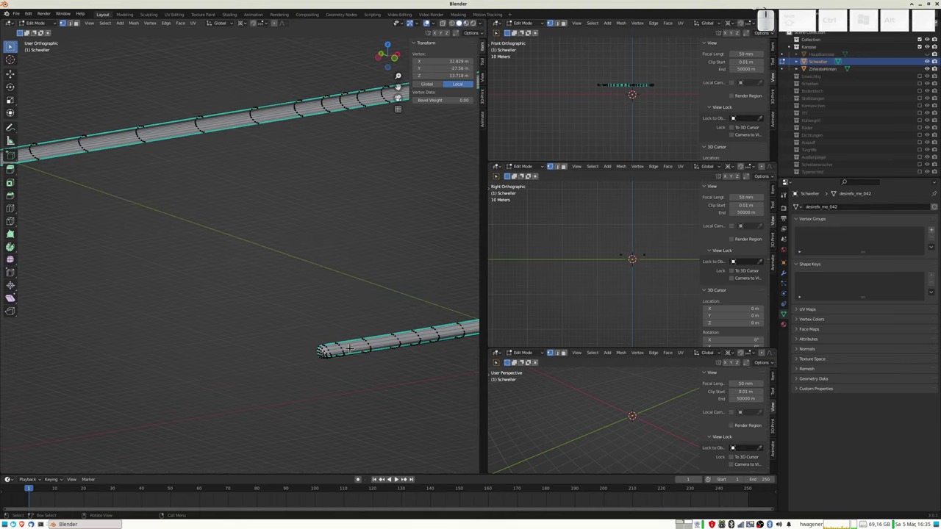
key("g")
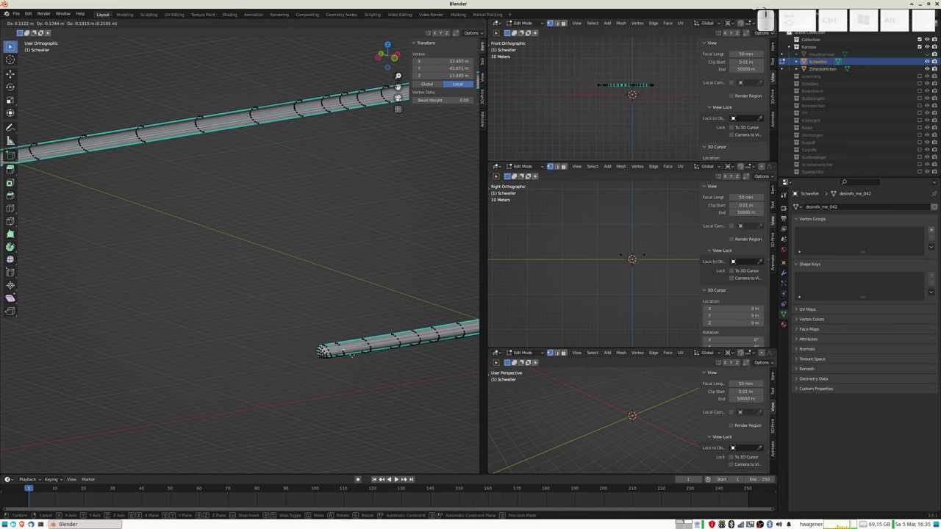
left_click(351, 355)
mouse_move(351, 355)
middle_mouse_down()
mouse_move(385, 336)
mouse_move(445, 335)
mouse_move(418, 335)
middle_mouse_up()
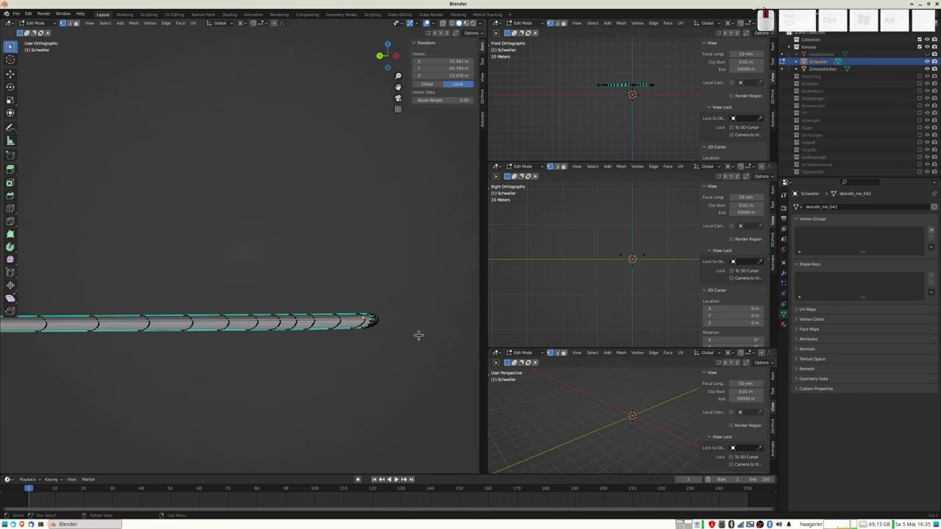
key("g")
right_click(407, 345)
scroll(394, 338, "up", 1)
scroll(392, 345, "up", 2)
middle_click_drag(388, 361, 279, 347)
mouse_move(288, 308)
middle_mouse_down()
mouse_move(284, 319)
mouse_move(292, 312)
middle_mouse_up()
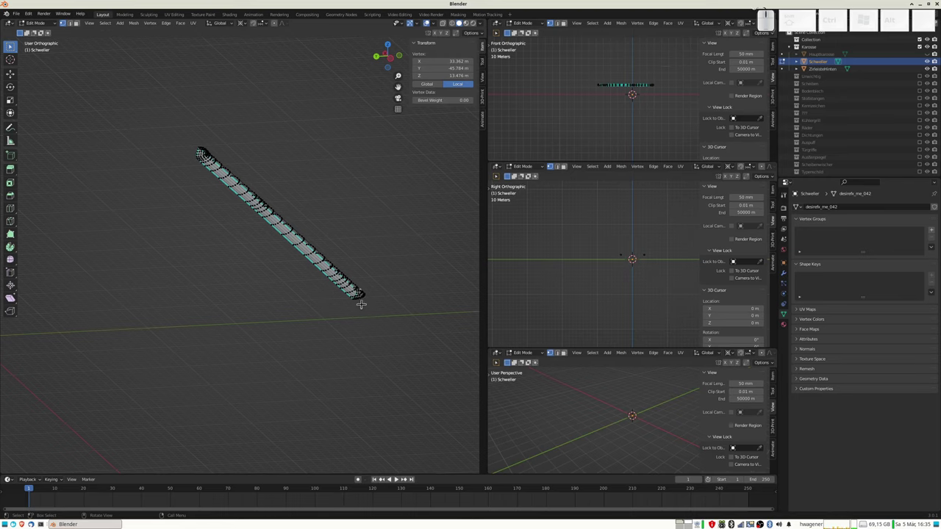
- Extrude the whole sill mesh in place and fatten it outward by 0.4034 m
key("a")
scroll(351, 304, "down", 3)
mouse_move(238, 305)
middle_mouse_down("shift")
mouse_move(300, 308)
mouse_move(313, 324)
middle_mouse_up("shift")
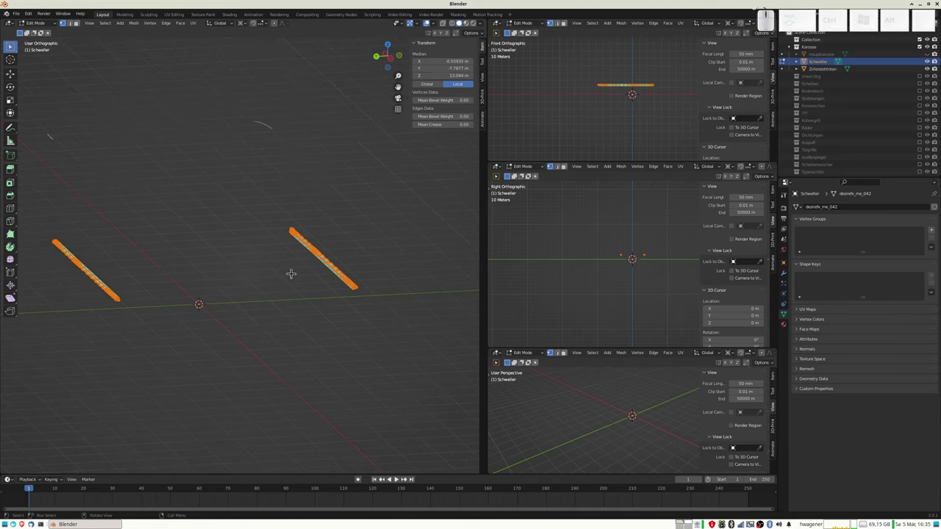
key("g")
key("z")
key("z")
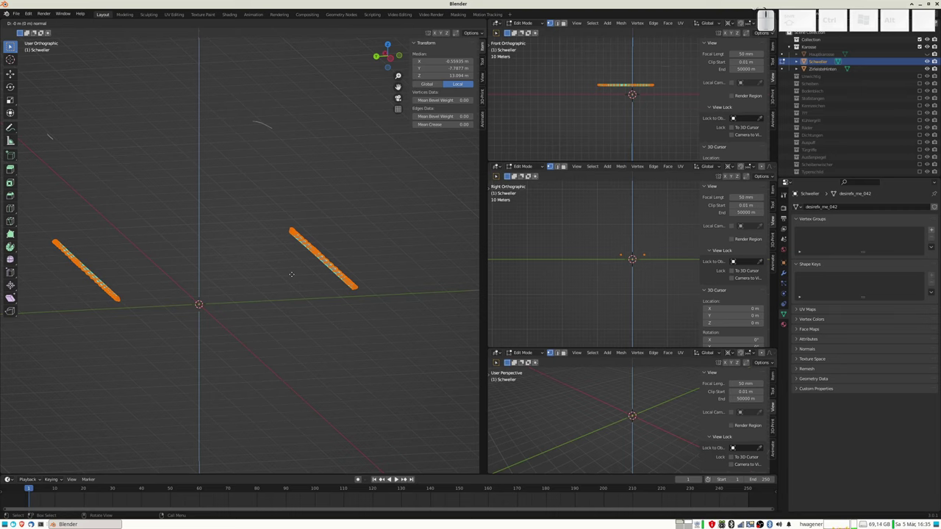
key("Escape")
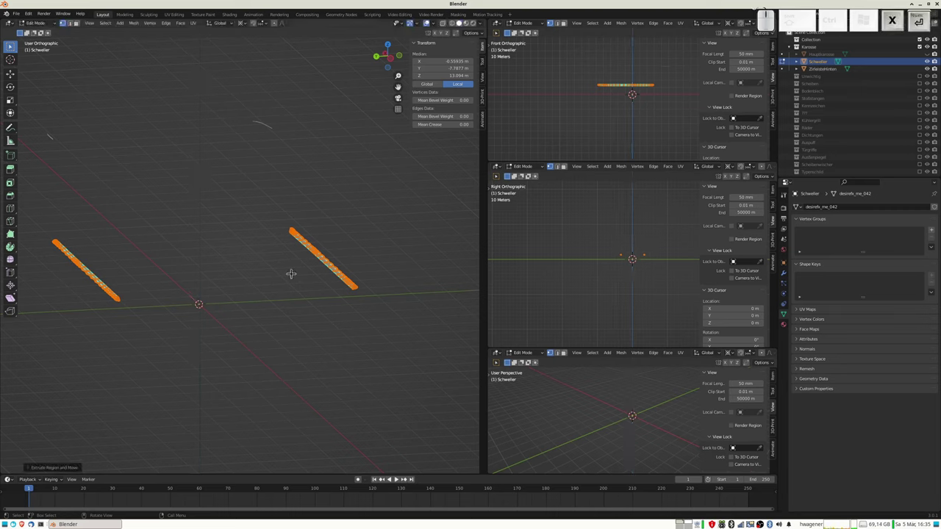
key("alt+s")
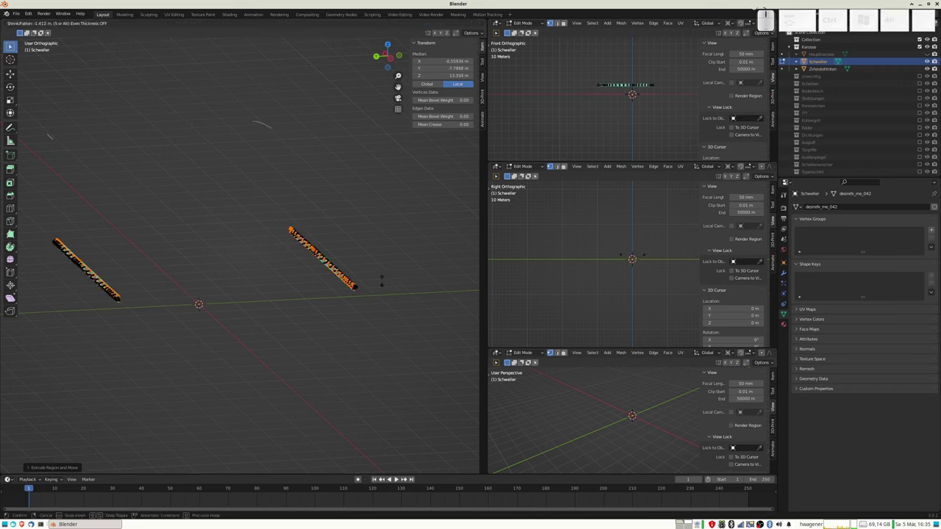
key("minus")
key("minus")
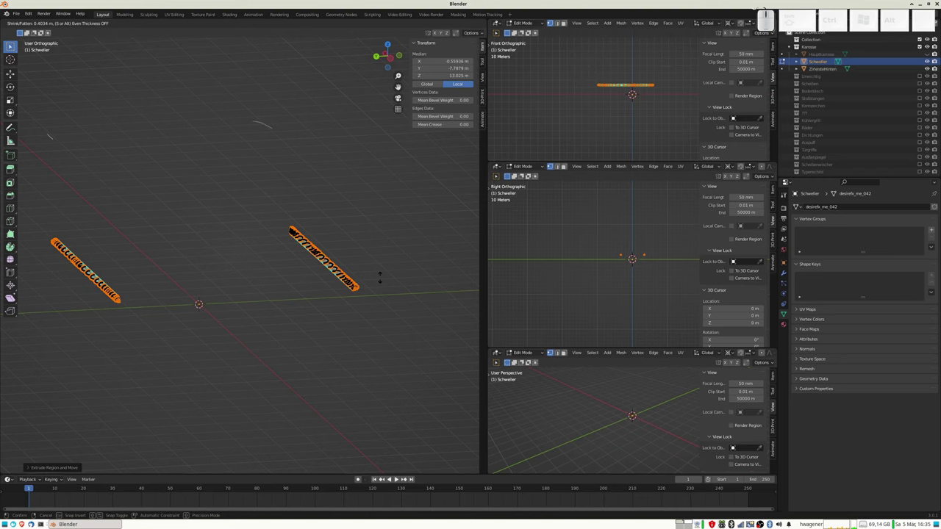
key("minus")
key("minus")
key("Return")
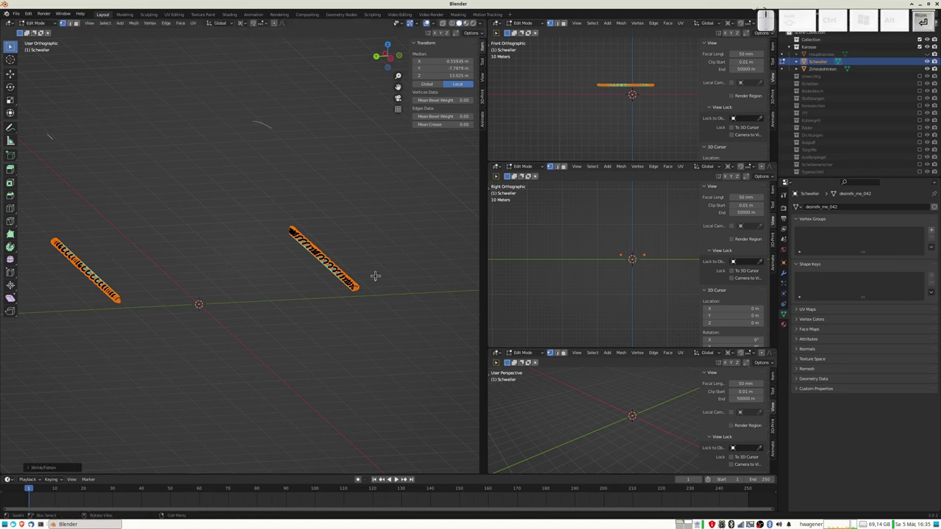
key("Tab")
mouse_move(405, 279)
middle_mouse_down()
mouse_move(355, 287)
mouse_move(384, 290)
middle_mouse_up()
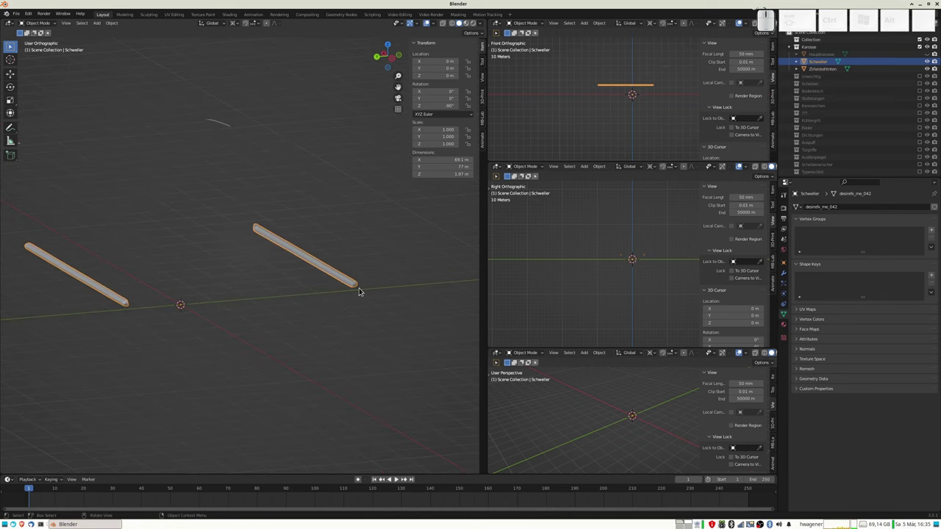
- Hide Schweller in the outliner and toggle the rear trim strip's visibility off and back on
middle_click_drag(357, 289, 321, 296)
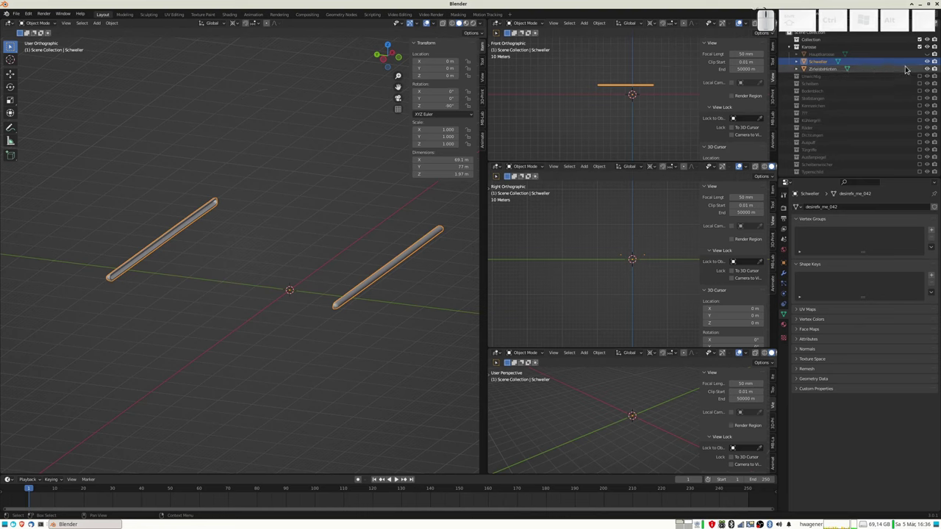
left_click(927, 62)
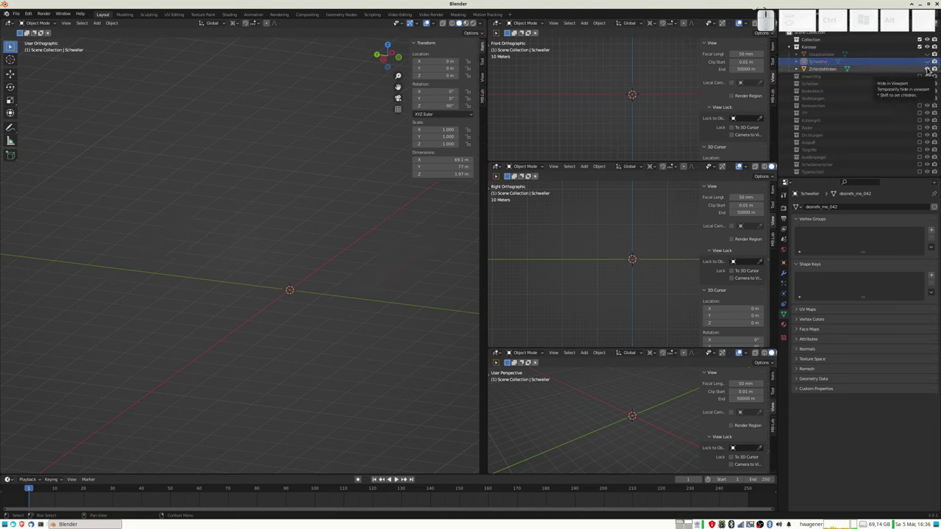
left_click(928, 69)
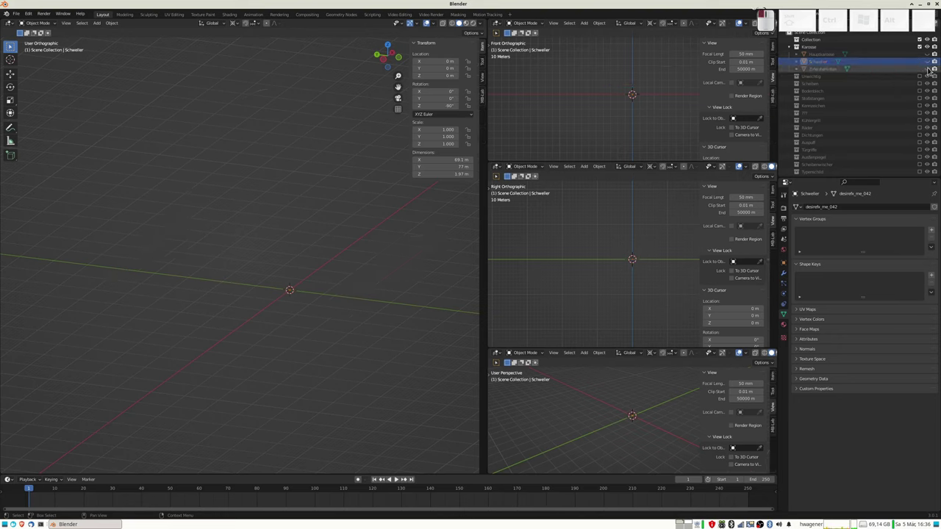
left_click(927, 70)
middle_click_drag(420, 210, 394, 200)
- Select ZierleisteHinten, enter Edit Mode, and extrude all its geometry in place
left_click(260, 233)
middle_click_drag(261, 233, 308, 235, "shift")
mouse_move(355, 178)
middle_mouse_down("shift")
mouse_move(202, 258)
mouse_move(265, 244)
mouse_move(160, 243)
mouse_move(98, 256)
mouse_move(241, 242)
middle_mouse_up("shift")
key("Tab")
key("a")
scroll(241, 242, "up", 5)
middle_click_drag(246, 208, 231, 166, "shift")
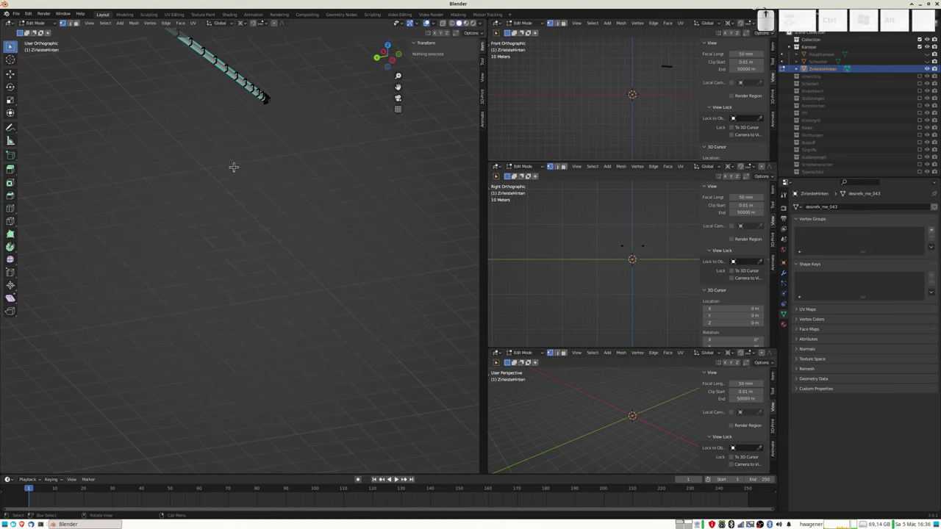
scroll(282, 94, "up", 5)
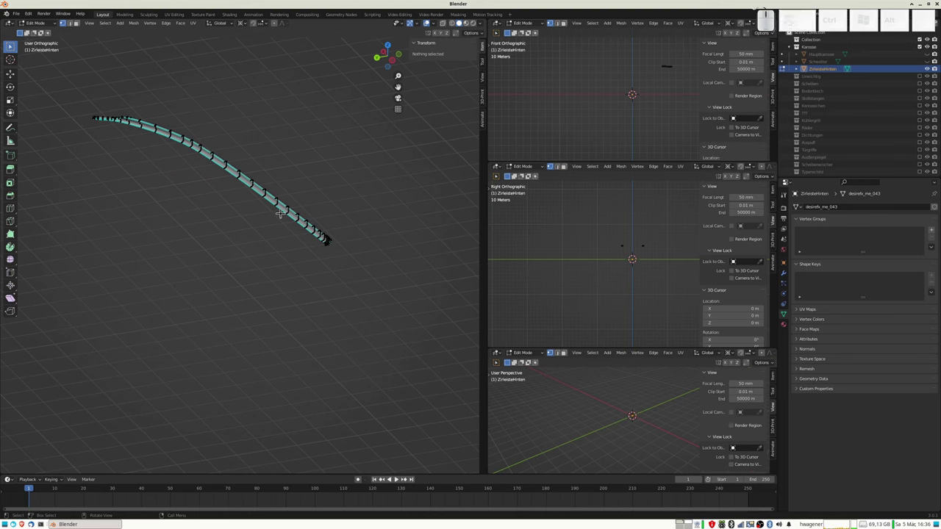
middle_click_drag(343, 239, 280, 213)
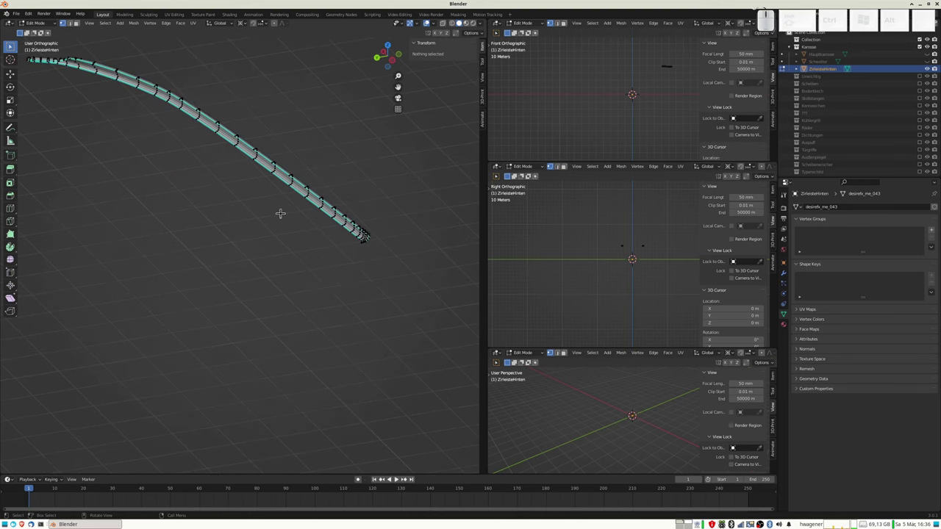
key("a")
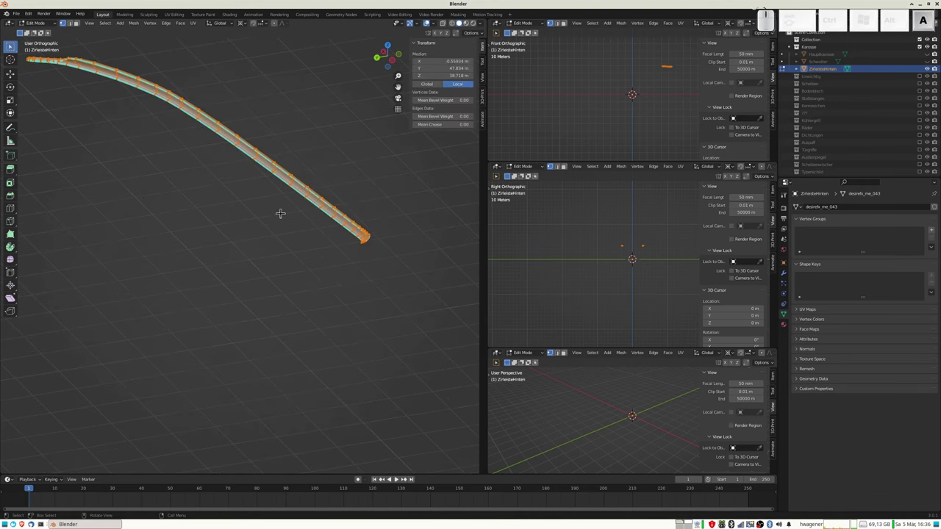
key("e")
key("x")
key("KP_0")
key("Return")
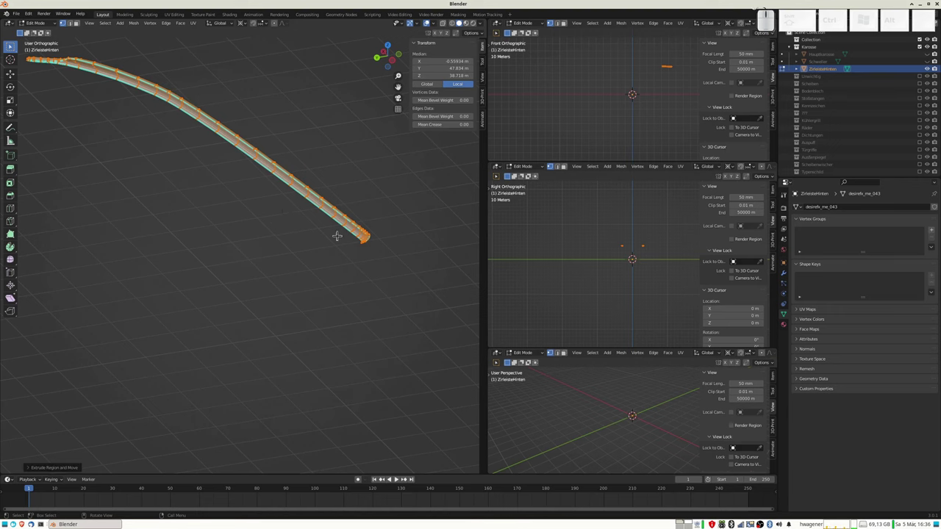
- Fatten the extruded strip by 0.2 m, discarding a 0.4 attempt, and return to Object Mode
key("alt+s")
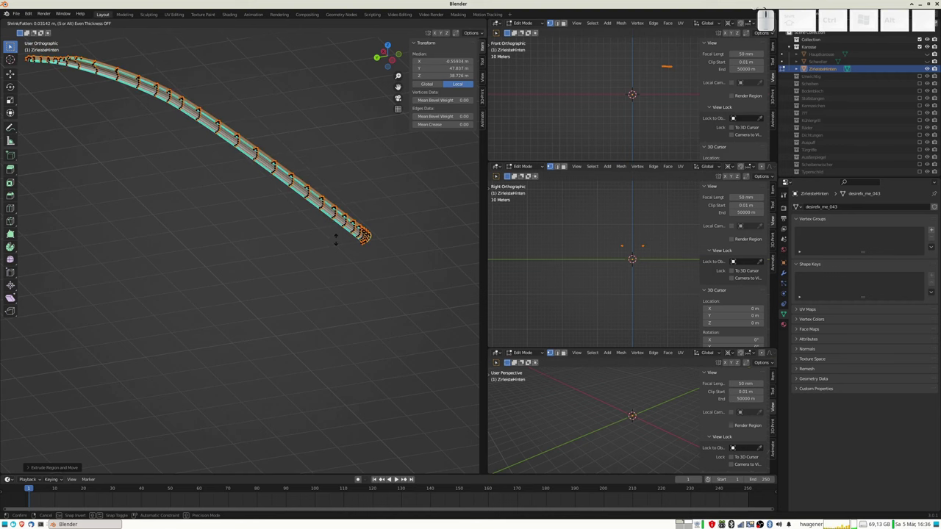
type("0.4")
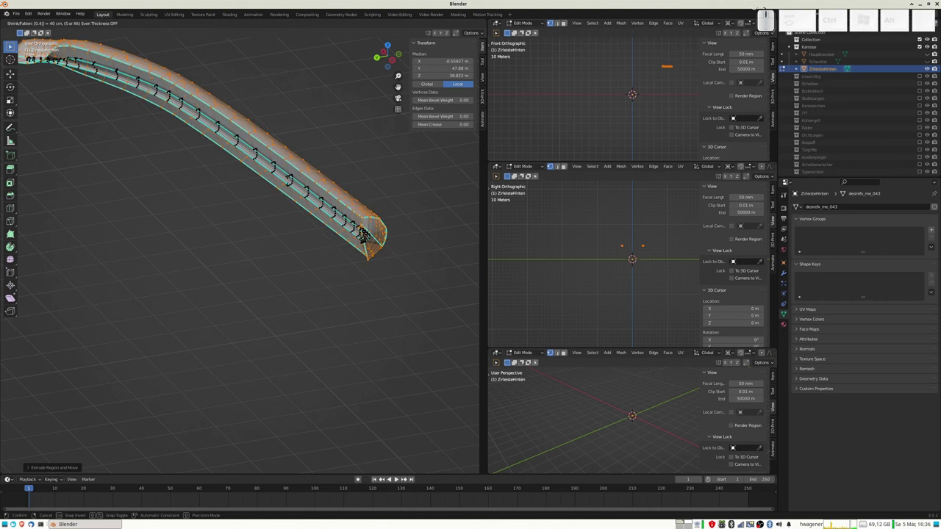
key("Escape")
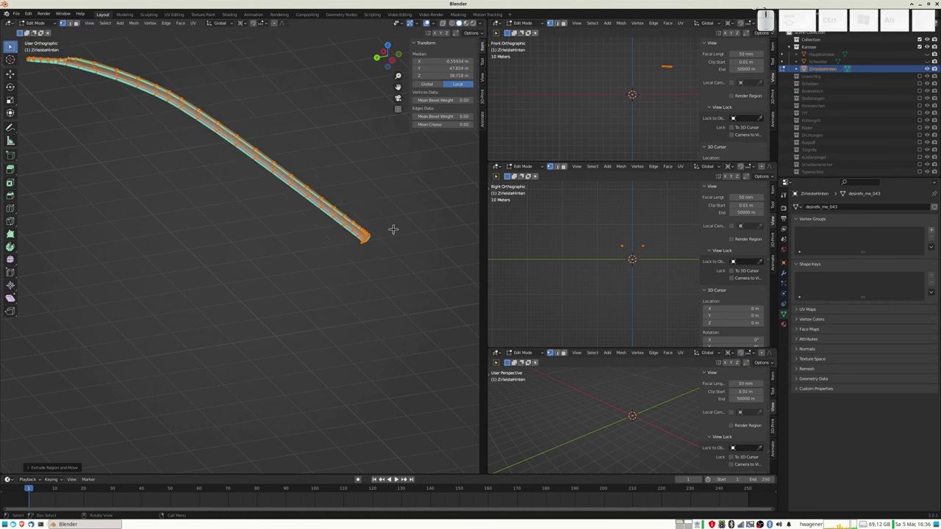
key("alt+s")
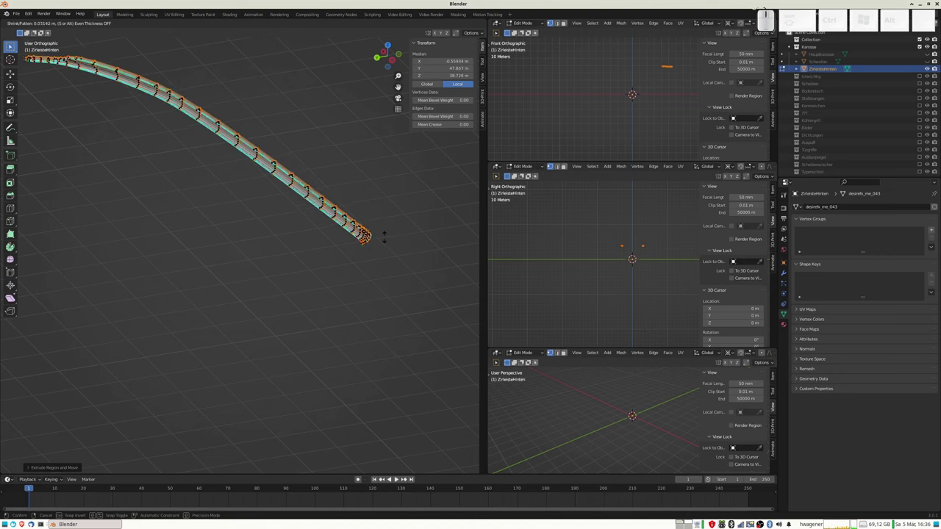
type("0.2")
key("Return")
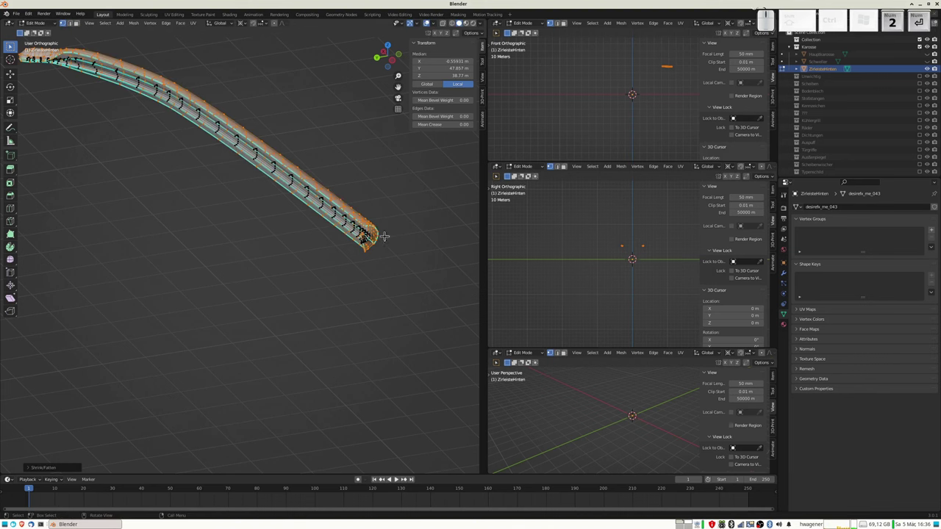
key("Tab")
scroll(316, 238, "down", 5)
scroll(301, 241, "down", 2)
scroll(297, 242, "down", 2)
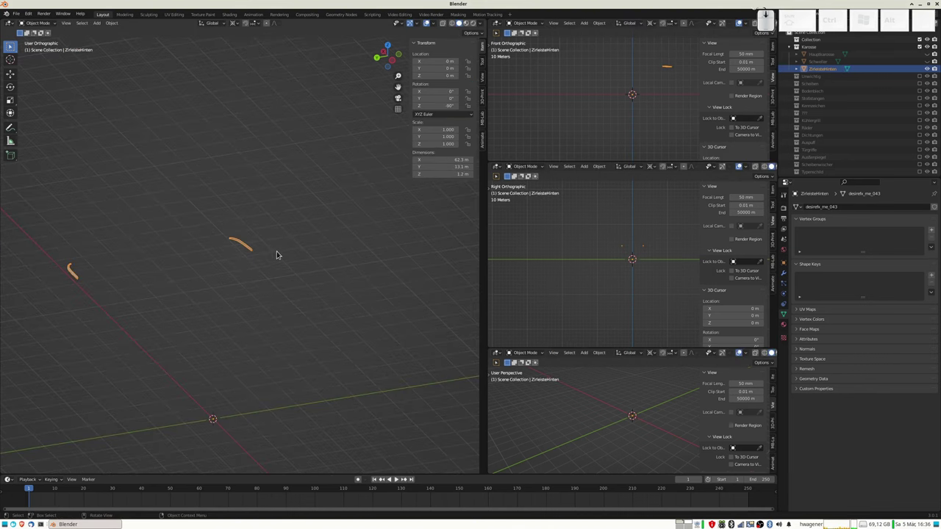
- Unhide and select Hauptkarosse, and hide the Schweller and ZierleisteHinten objects
middle_click_drag(267, 284, 208, 276)
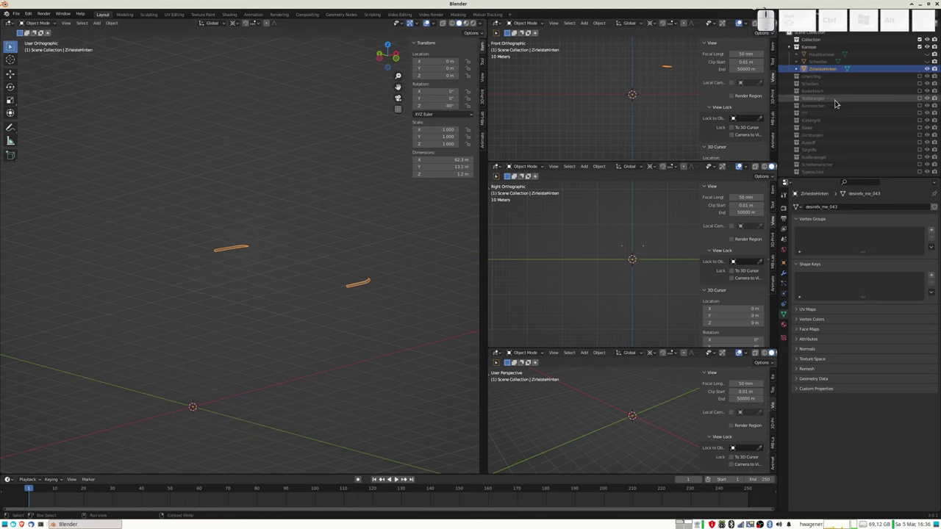
left_click(822, 56)
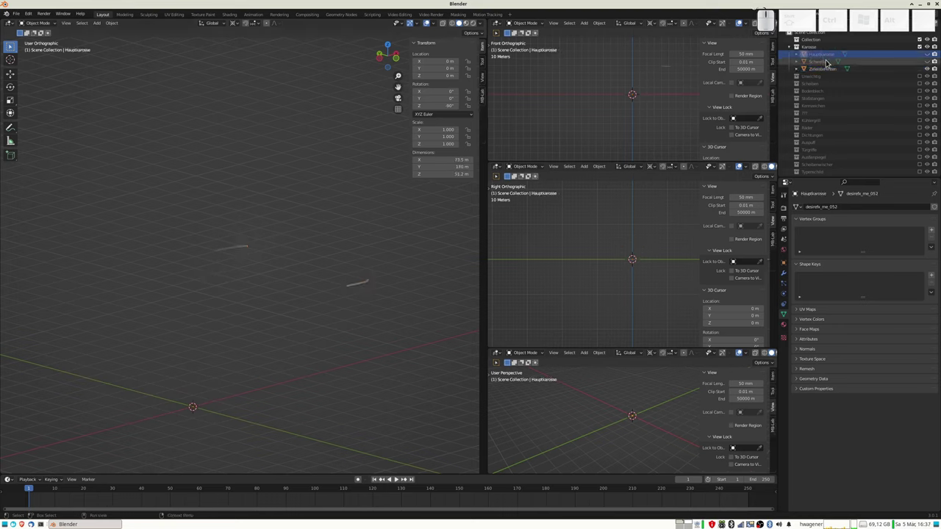
left_click(927, 55)
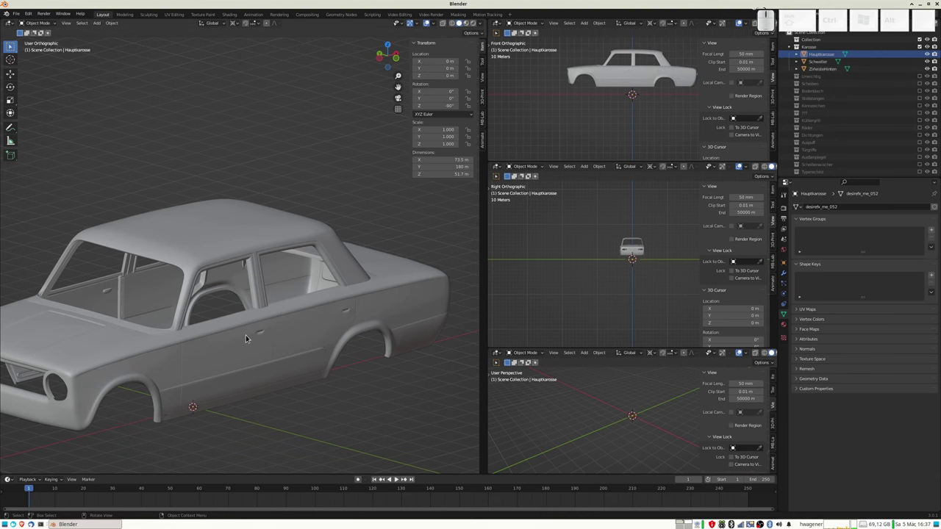
scroll(246, 337, "down", 2)
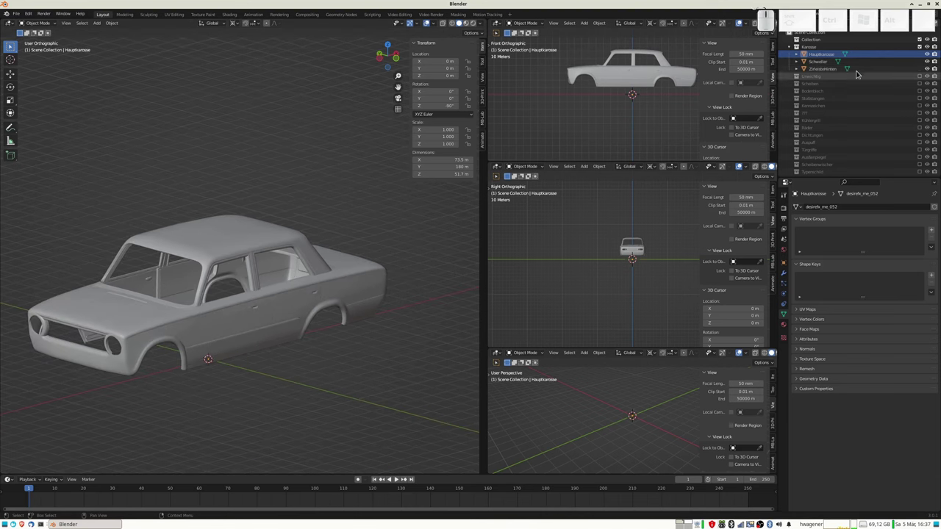
left_click(822, 56)
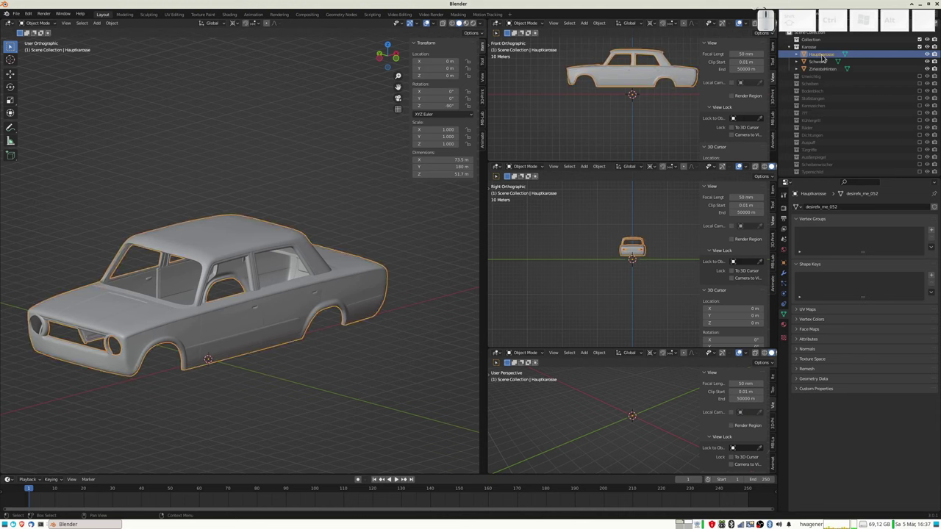
left_click(926, 61)
left_click(926, 69)
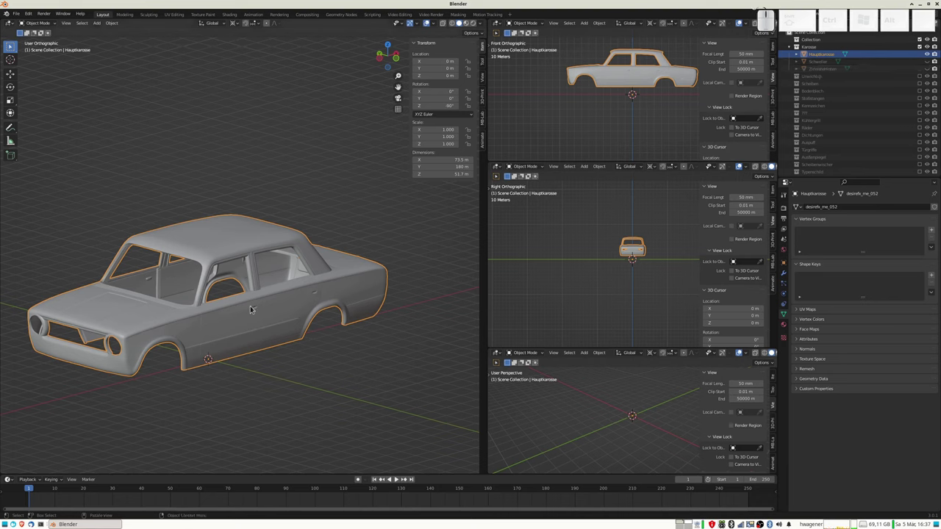
- Add a Union Boolean modifier to Hauptkarosse targeting ZierleisteHinten with the Fast solver
left_click(783, 276)
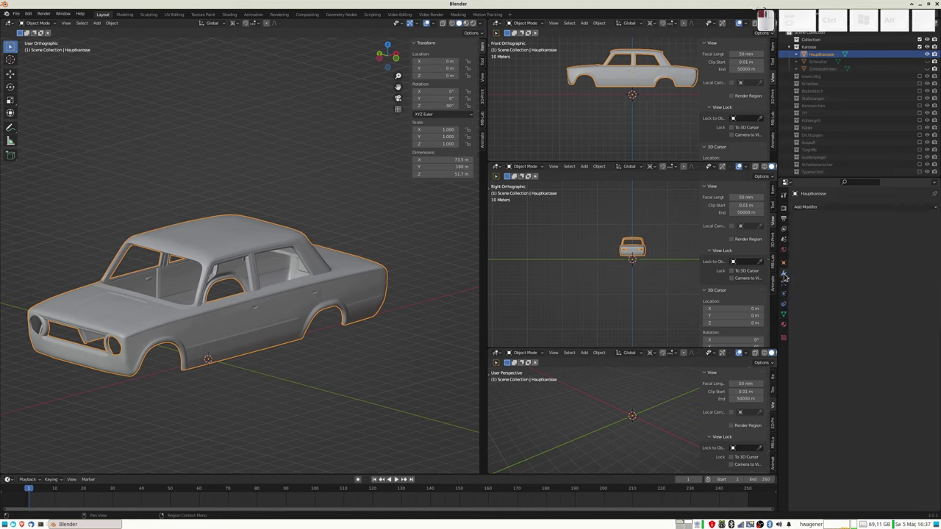
left_click(817, 209)
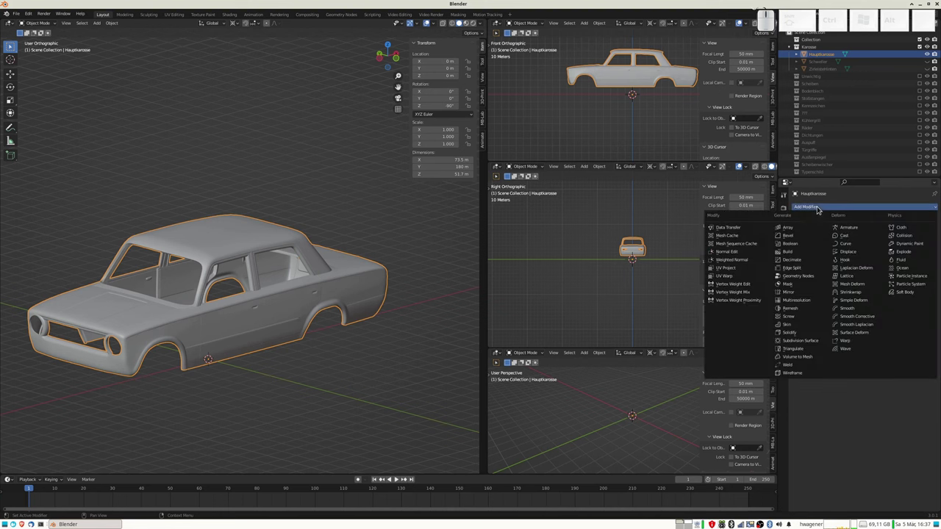
left_click(790, 244)
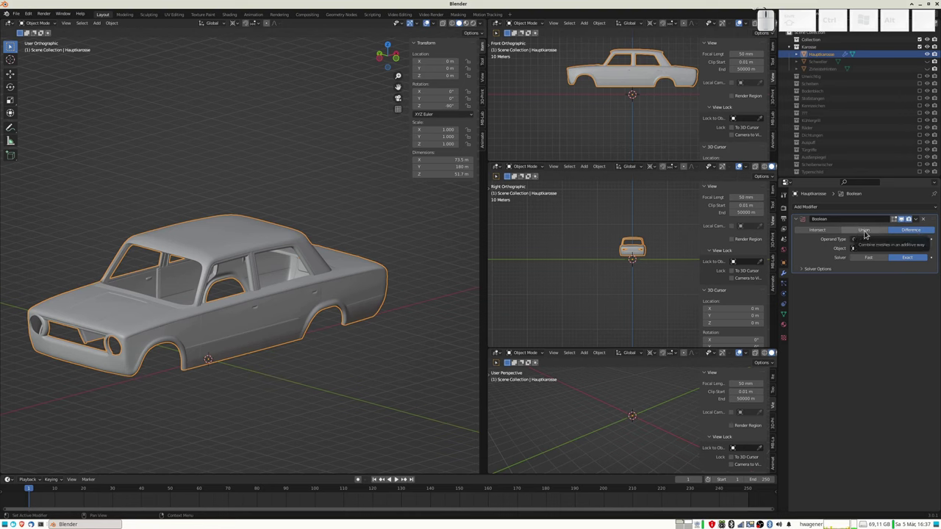
left_click(863, 234)
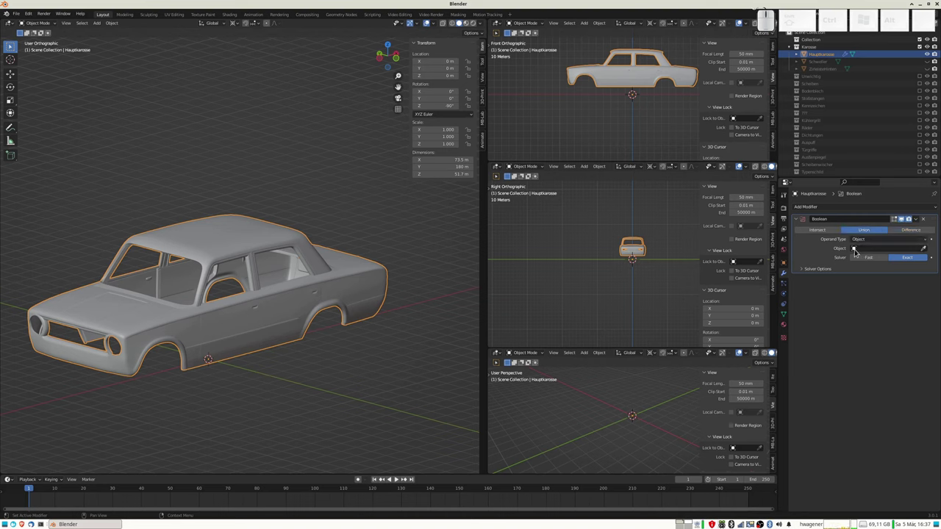
left_click(853, 249)
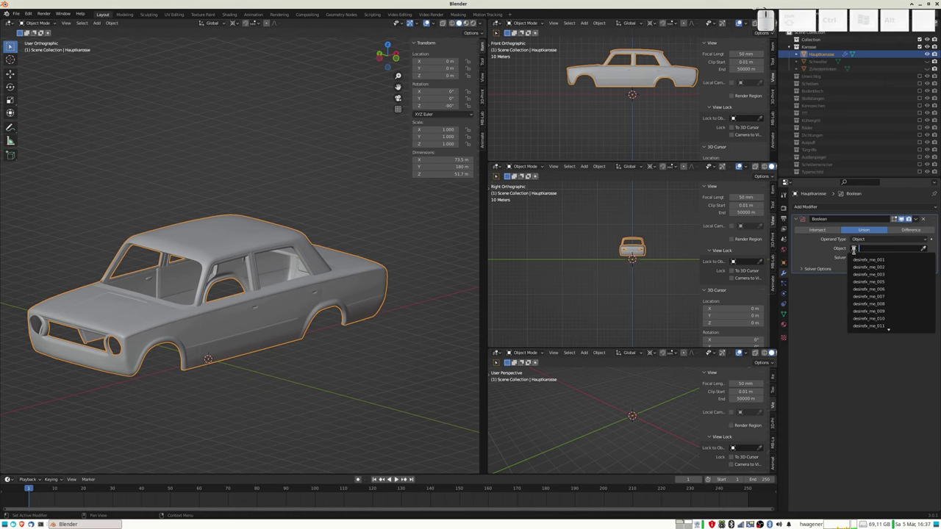
type("zas")
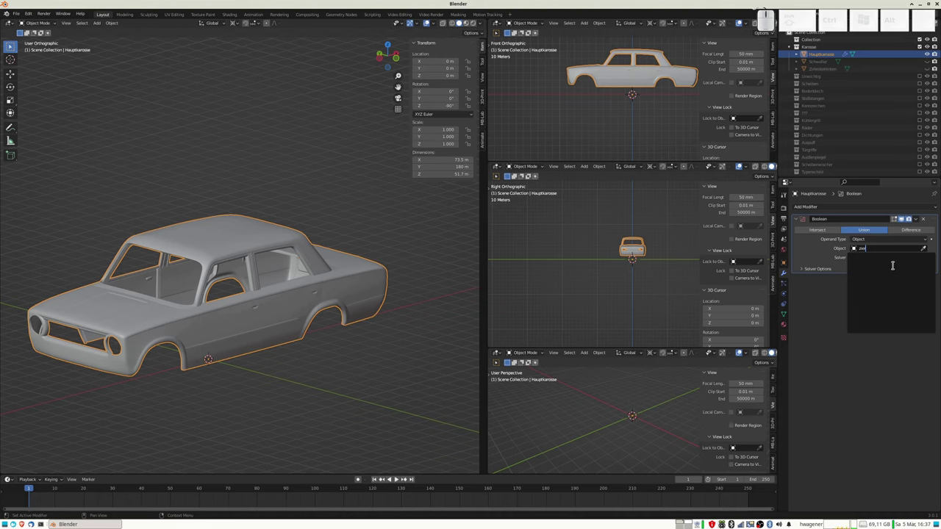
key("BackSpace")
key("BackSpace")
left_click(873, 266)
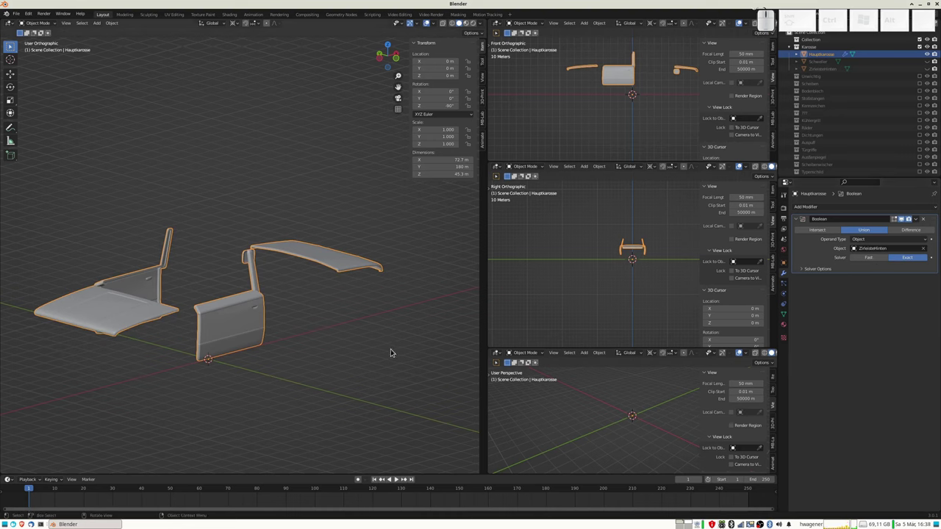
left_click(870, 258)
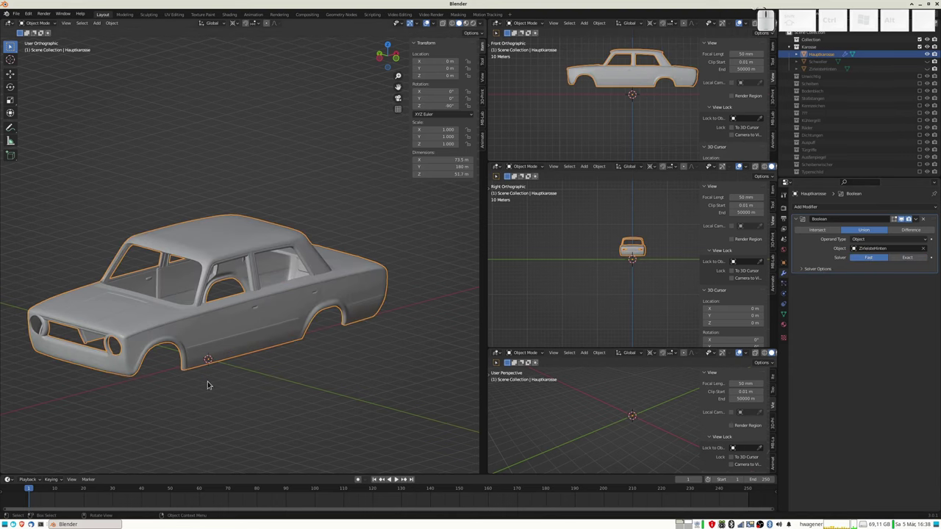
- Replace the trim-strip Boolean with a Fast Union Boolean targeting Schweller
mouse_move(217, 369)
middle_mouse_down()
mouse_move(263, 363)
mouse_move(221, 372)
middle_mouse_up()
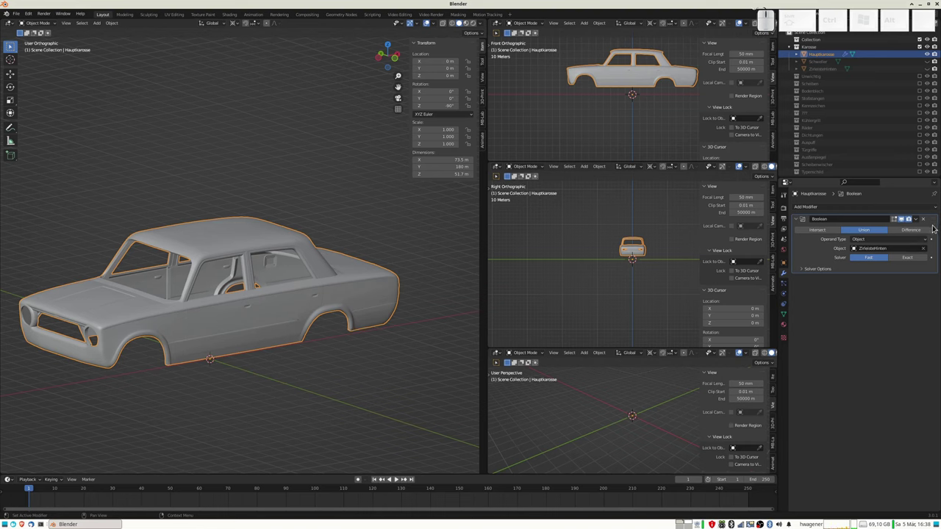
left_click(923, 219)
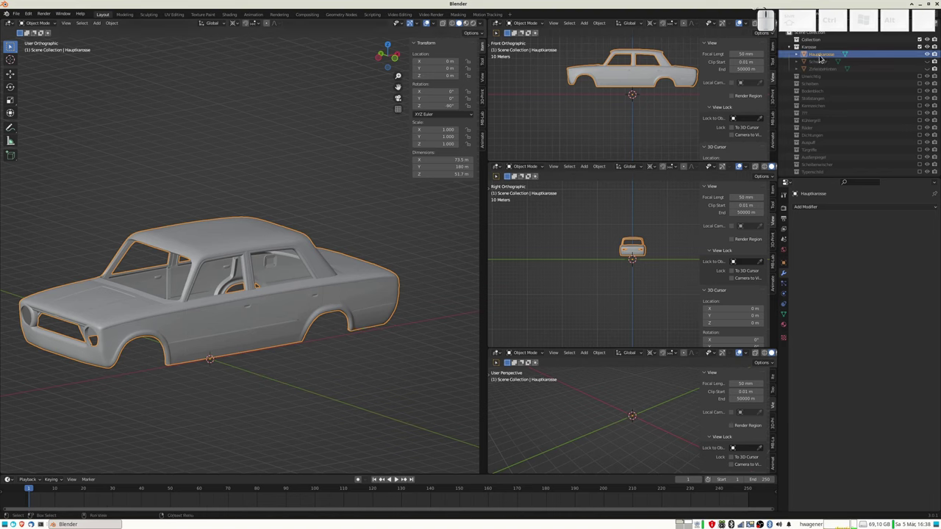
left_click(805, 209)
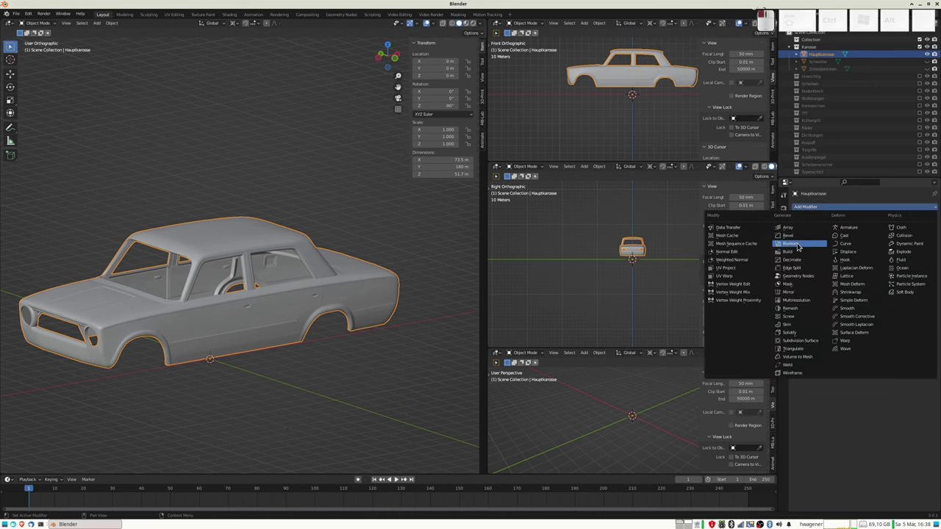
left_click(799, 244)
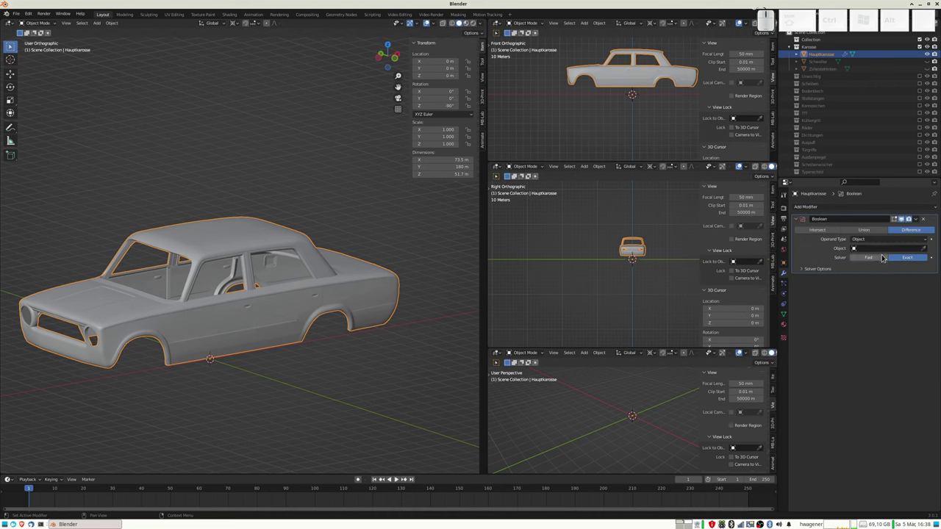
left_click(866, 230)
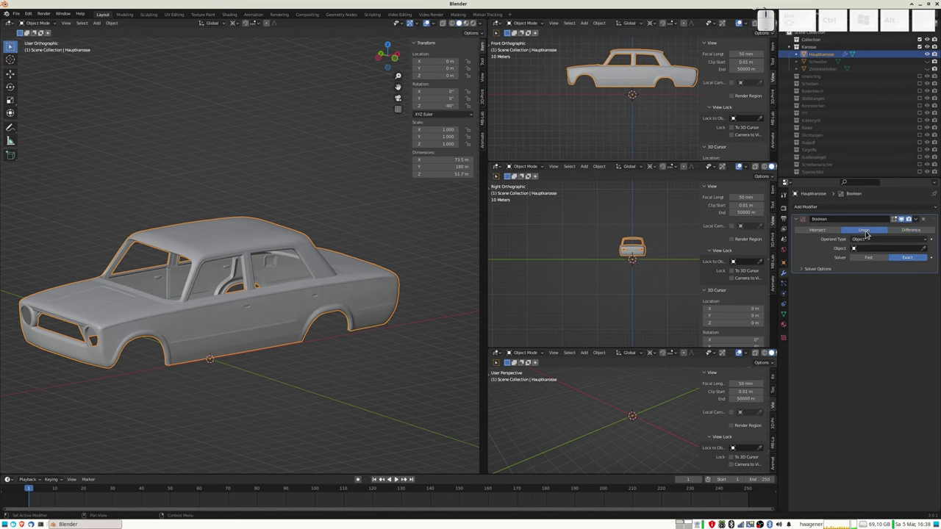
left_click(854, 250)
type("s")
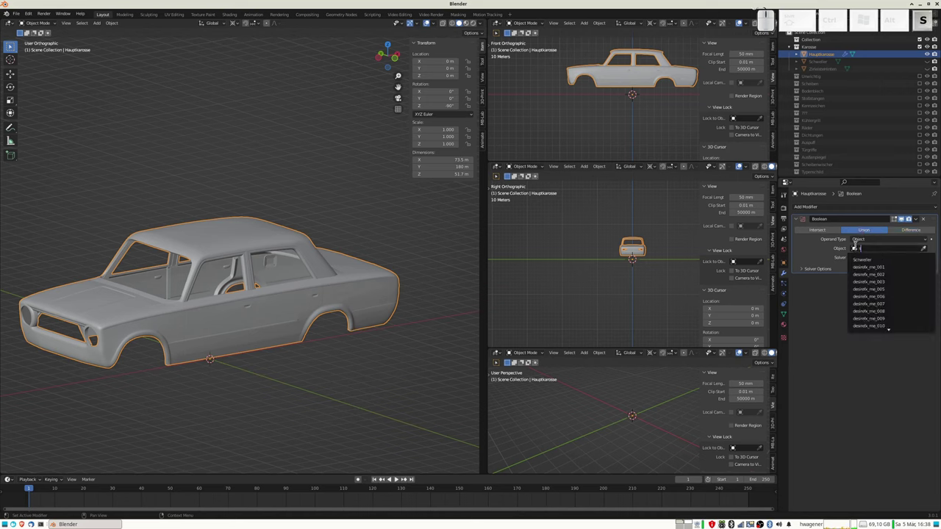
type("chwel")
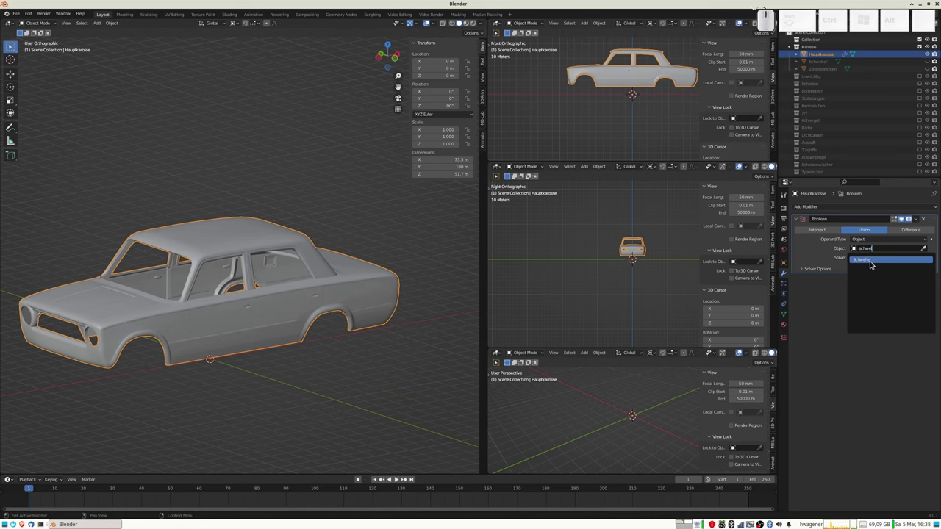
left_click(871, 263)
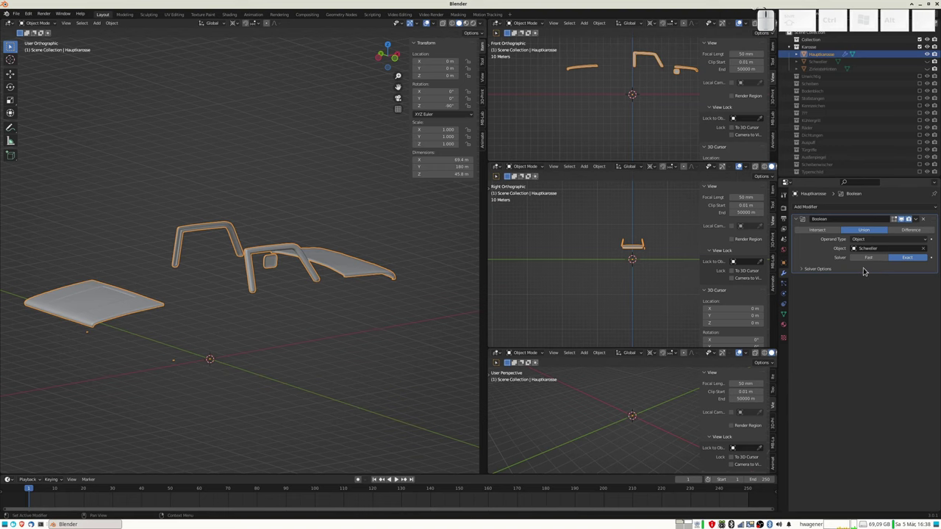
left_click(869, 258)
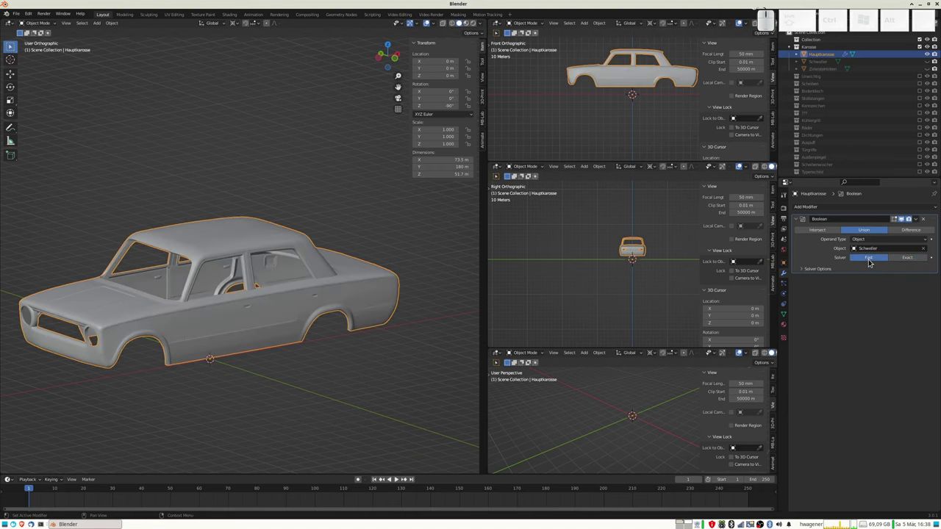
mouse_move(338, 393)
middle_mouse_down()
mouse_move(261, 384)
mouse_move(247, 394)
middle_mouse_up()
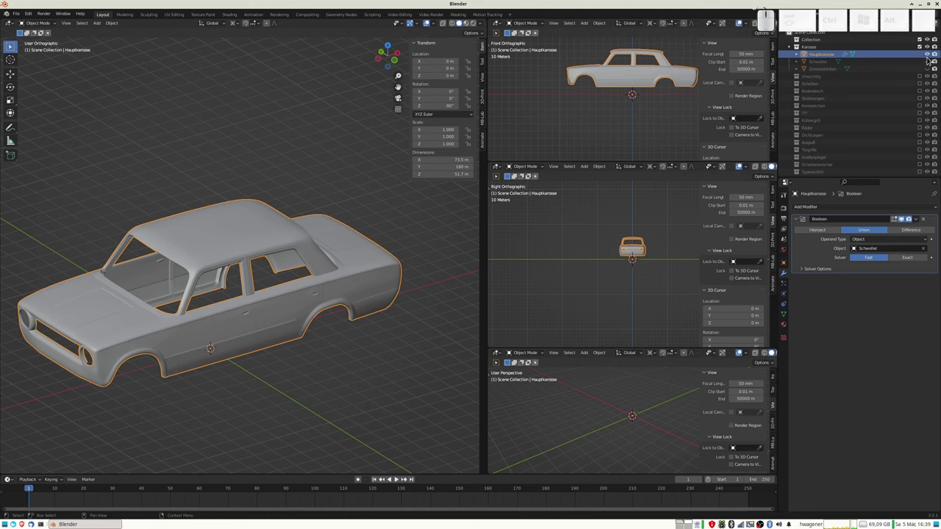
- Delete the Schweller Boolean modifier and unhide Schweller and Zierleisten in the outliner
left_click(922, 219)
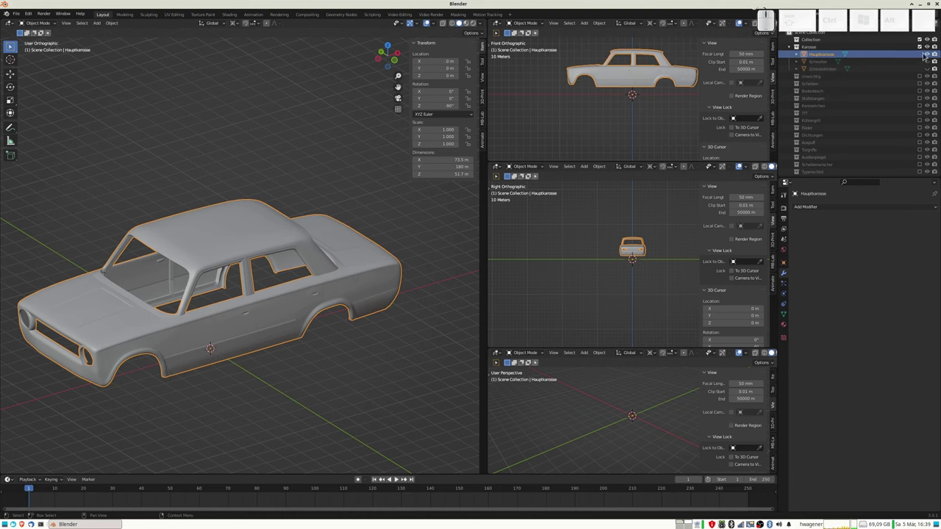
left_click_drag(930, 63, 929, 69)
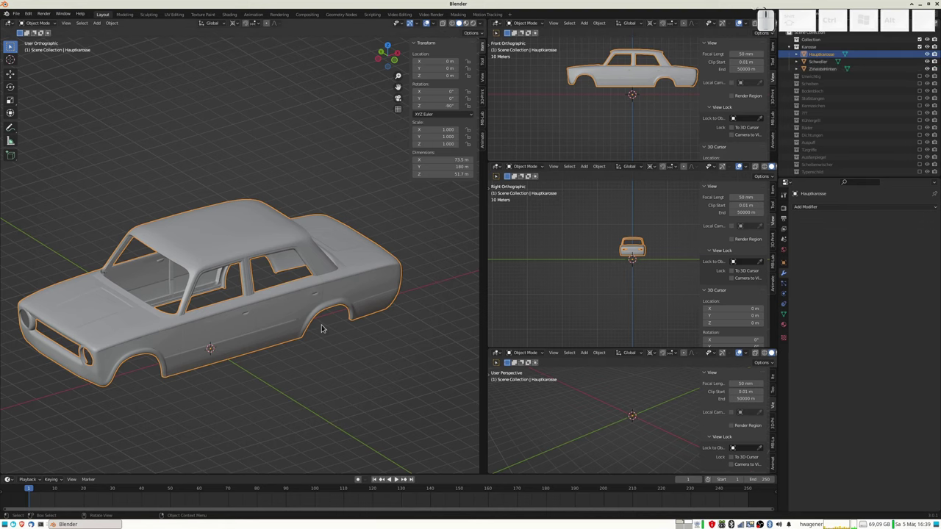
mouse_move(293, 350)
middle_mouse_down()
mouse_move(311, 317)
mouse_move(324, 368)
middle_mouse_up()
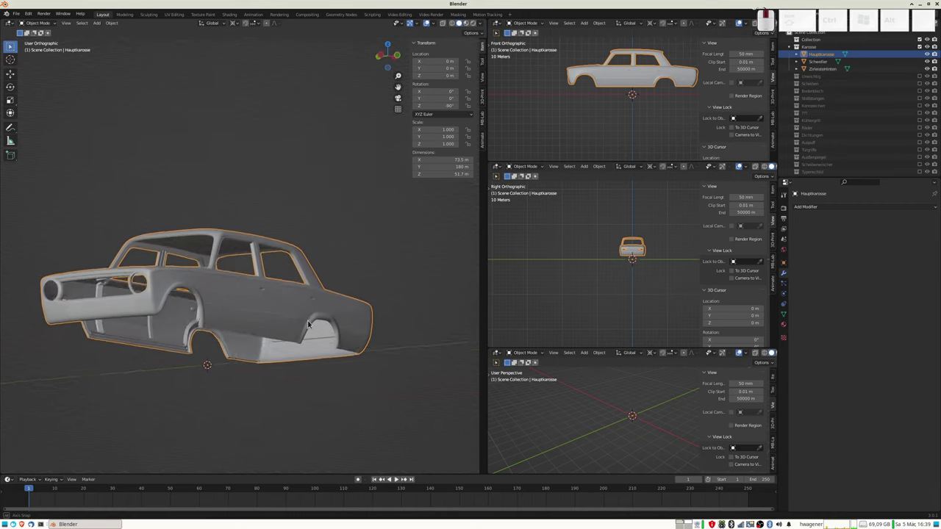
- Toggle Hauptkarosse's visibility to inspect the sills and trim, then reselect the body
left_click(927, 54)
left_click(927, 54)
left_click(926, 54)
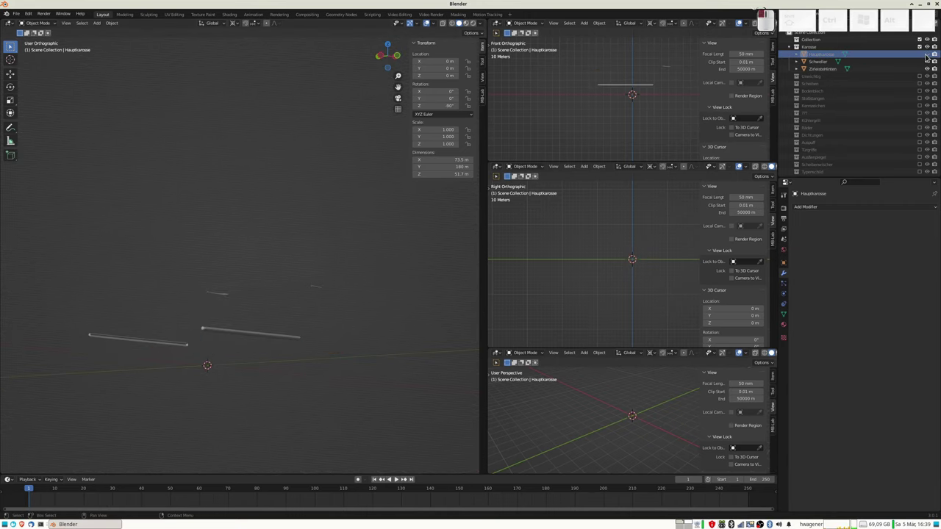
middle_click_drag(478, 231, 14, 220)
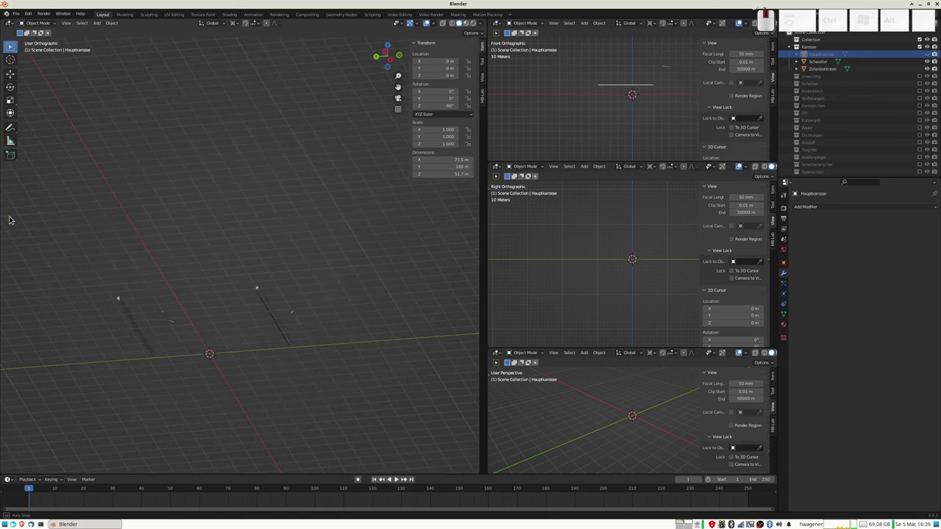
left_click(926, 54)
mouse_move(280, 296)
middle_mouse_down()
mouse_move(299, 296)
mouse_move(247, 316)
mouse_move(318, 271)
mouse_move(335, 297)
mouse_move(236, 297)
middle_mouse_up()
left_click(277, 289)
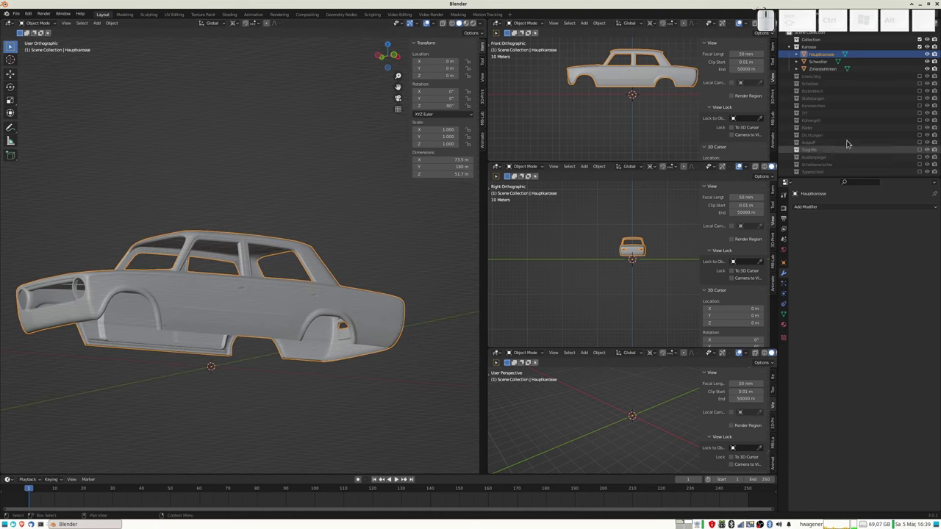
- Move Schweller and Zierleisten into the Unwichtig collection, then orbit to inspect the body from below
left_click(826, 62)
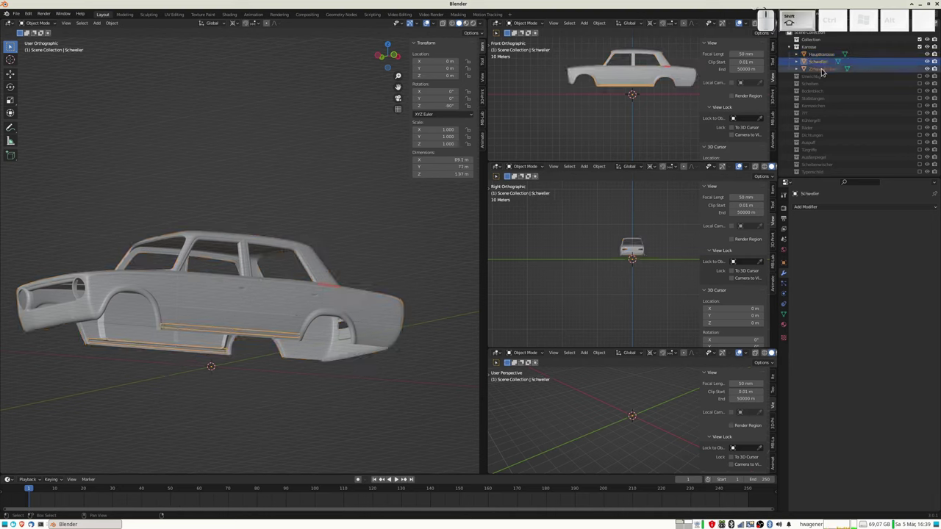
left_click(822, 70, "shift")
key("m")
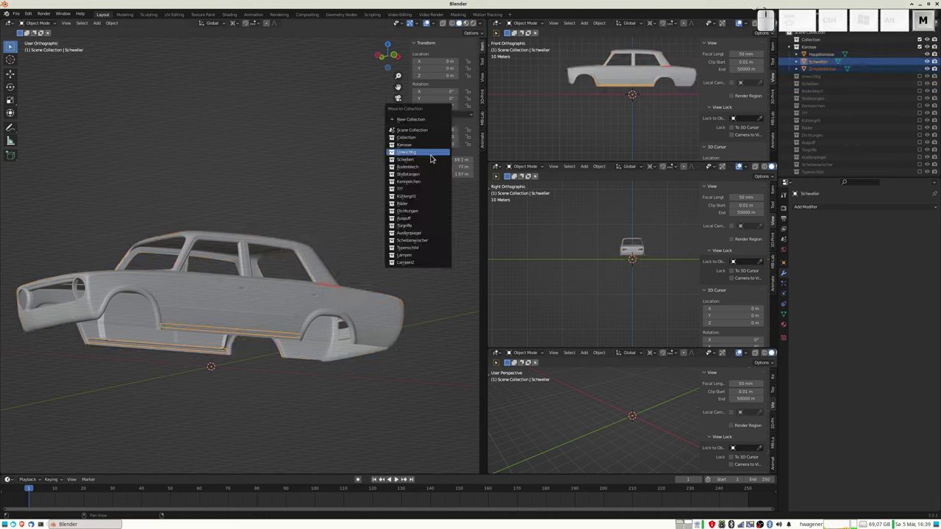
left_click(416, 156)
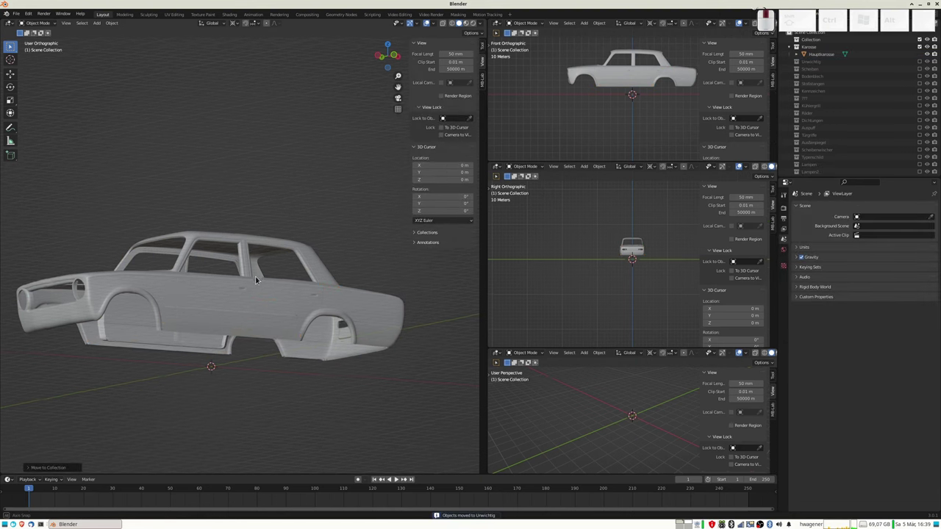
middle_click_drag(257, 278, 260, 296)
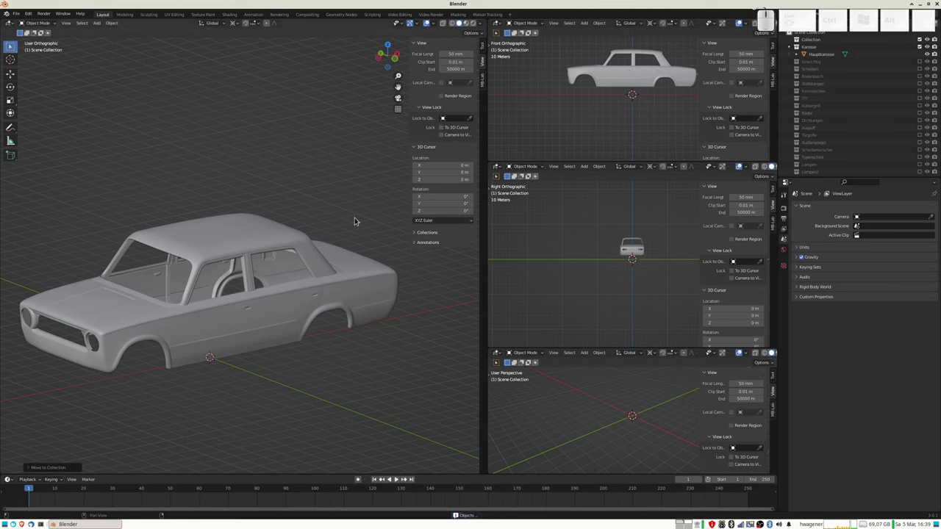
mouse_move(272, 302)
middle_mouse_down()
mouse_move(297, 267)
mouse_move(288, 295)
mouse_move(197, 286)
middle_mouse_up()
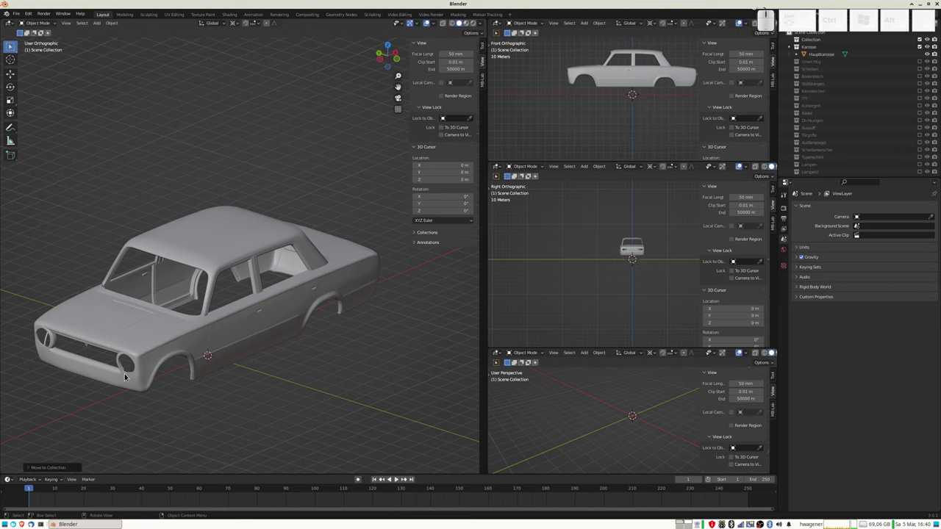
mouse_move(63, 381)
middle_mouse_down()
mouse_move(136, 328)
mouse_move(105, 318)
mouse_move(83, 332)
mouse_move(78, 363)
mouse_move(80, 354)
middle_mouse_up()
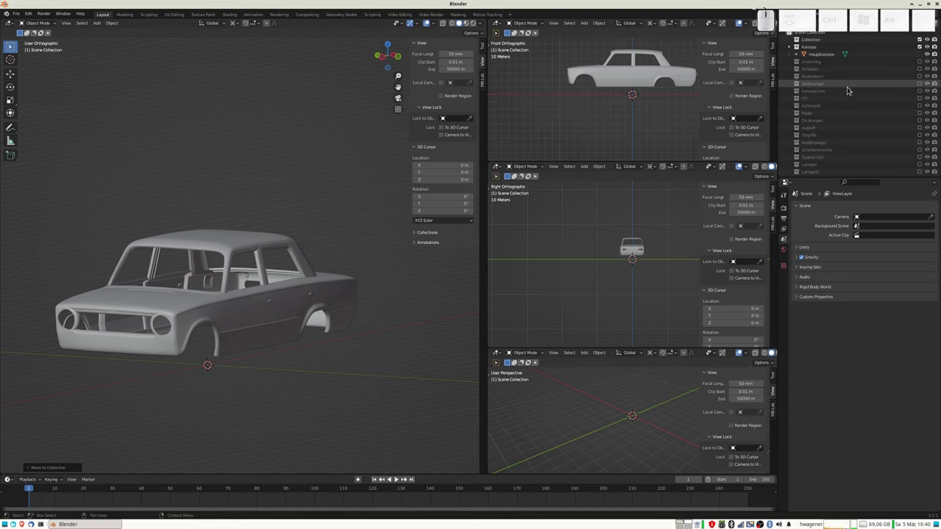
- Turn on the Kühlergrill collection and pick out the front grille in the viewport
left_click(920, 105)
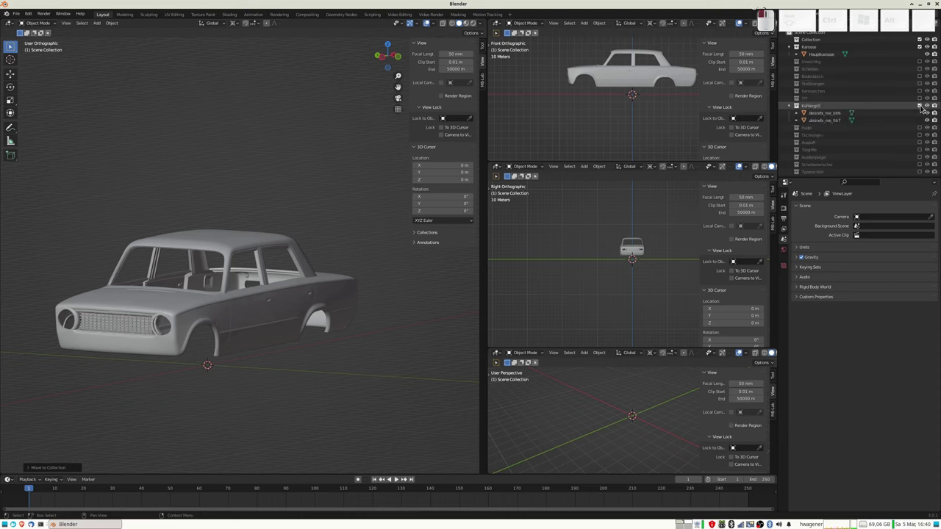
middle_click_drag(150, 336, 153, 340)
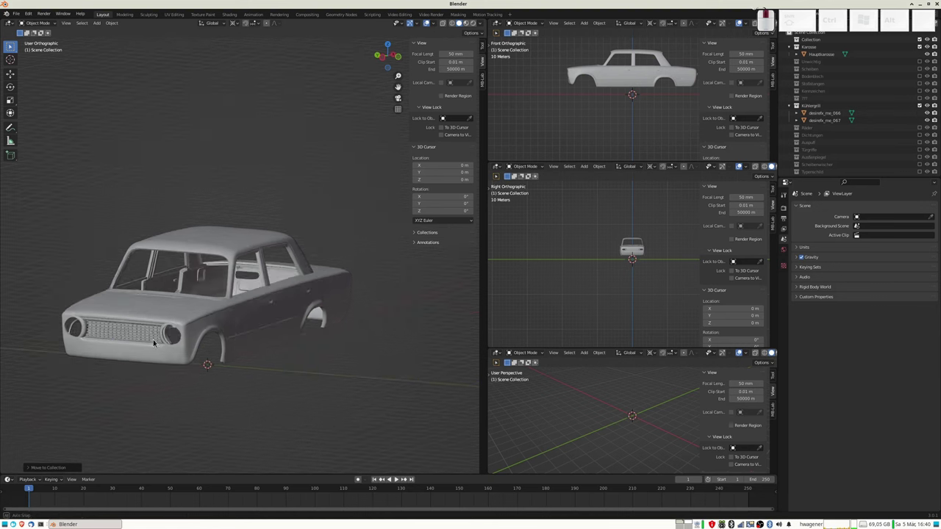
left_click(144, 338)
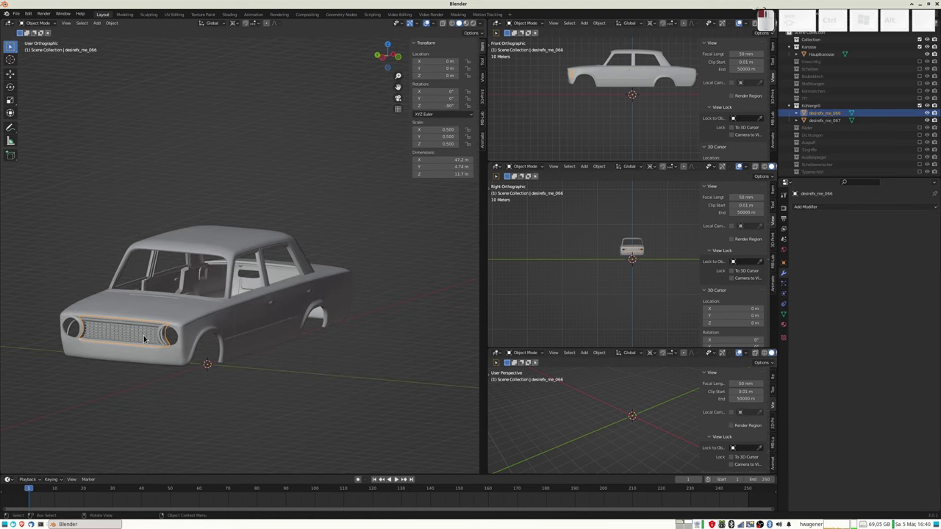
left_click(144, 338)
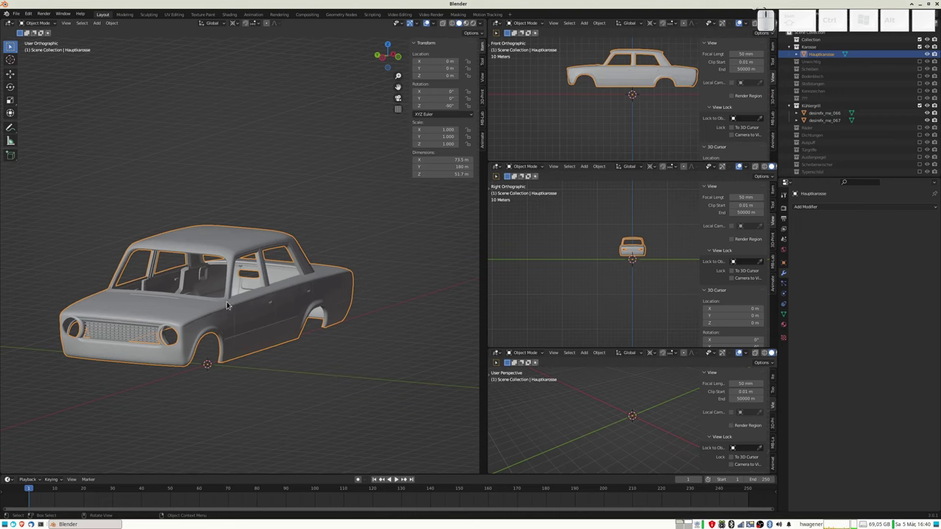
- Rename the grille object ending in 066 to Kühlergrillinnen
left_click(823, 114)
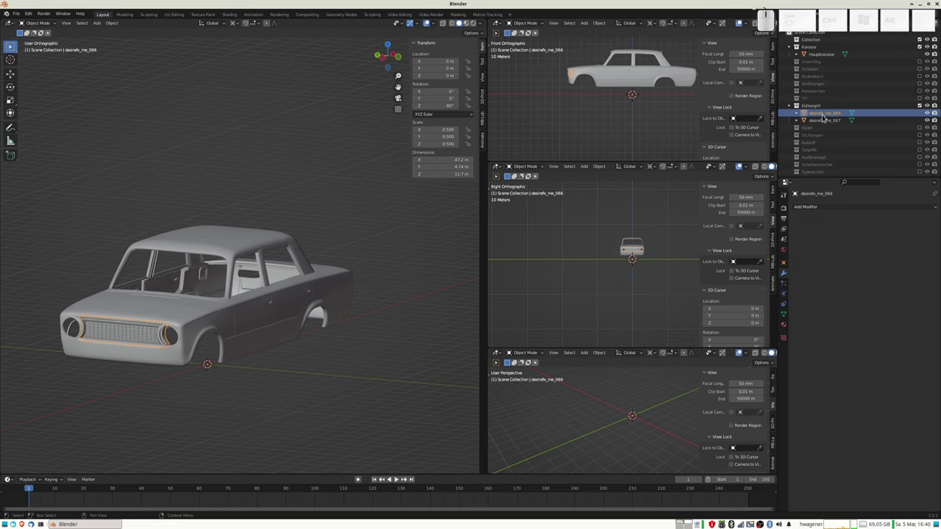
scroll(822, 117, "down", 1)
key("F2")
type("Kühlergrillinnen")
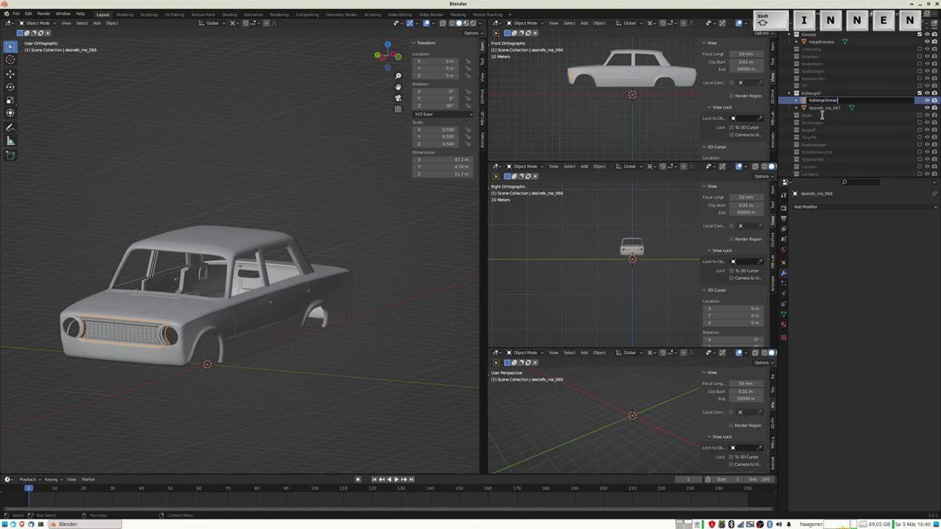
key("Return")
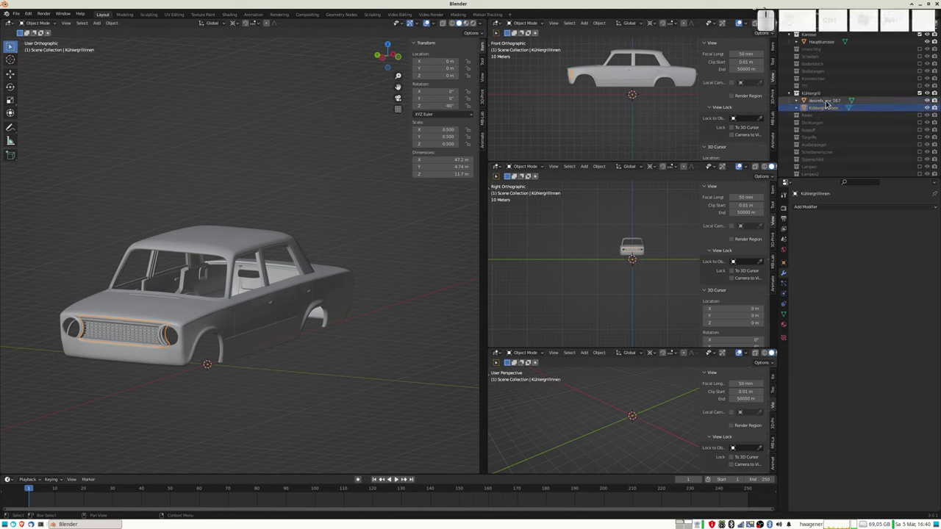
- Rename the other grille object, ending in 067, to Kühlergrill
left_click(822, 100)
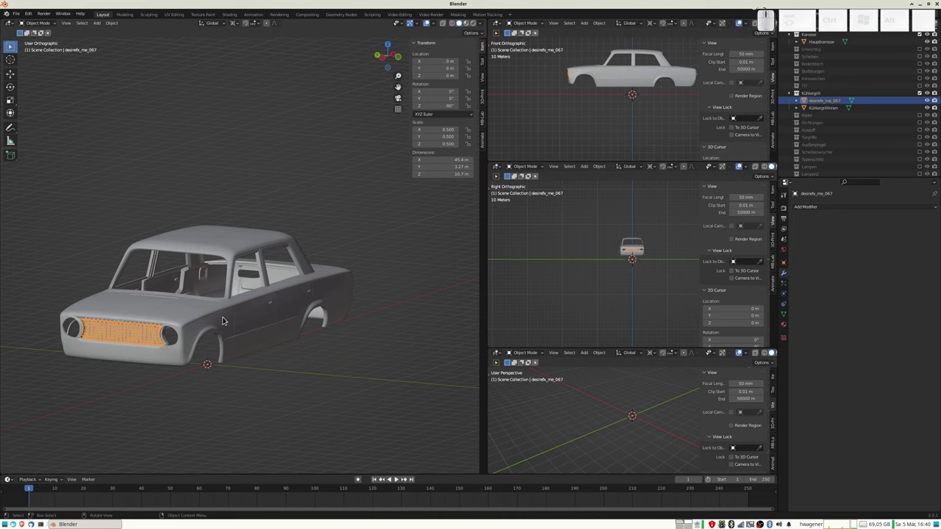
key("F2")
type("Kühlergrill")
key("Return")
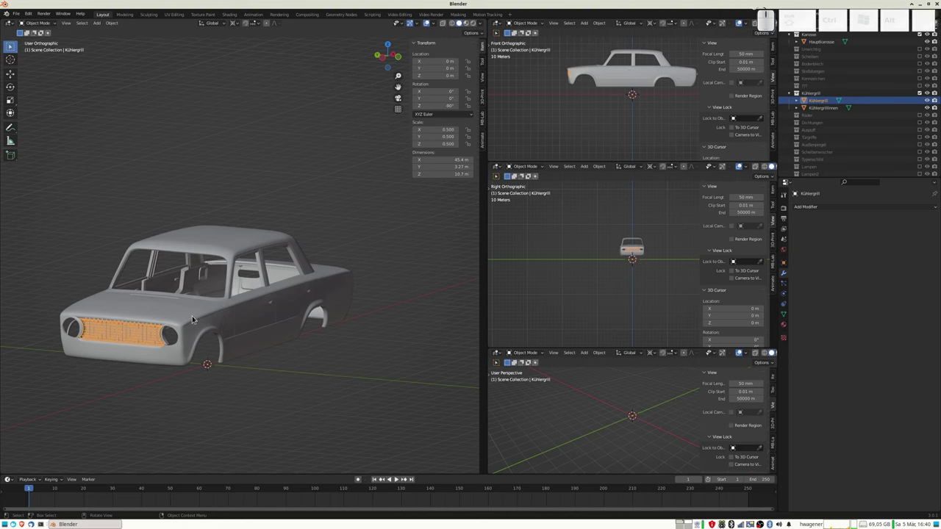
left_click(191, 317)
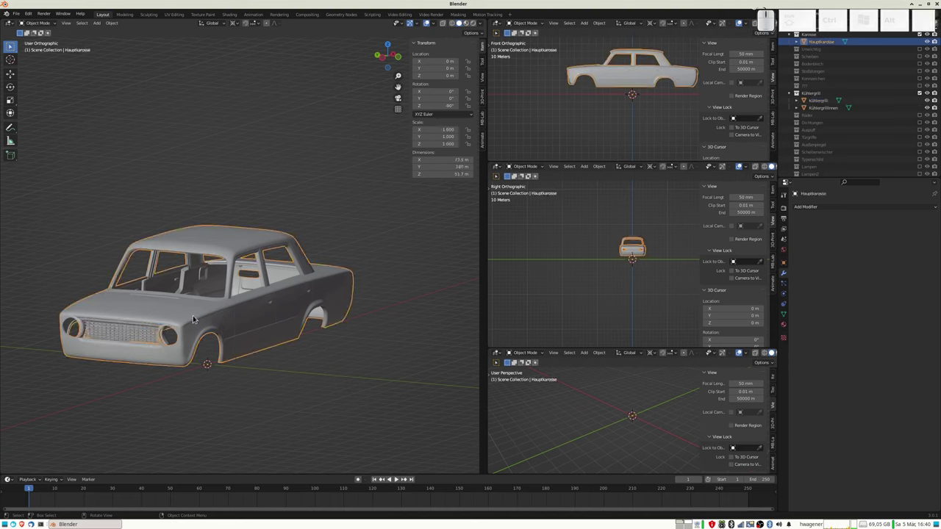
- Give Hauptkarosse a Boolean Union modifier targeting Kühlergrillinnen, then hide Kühlergrillinnen
left_click(810, 210)
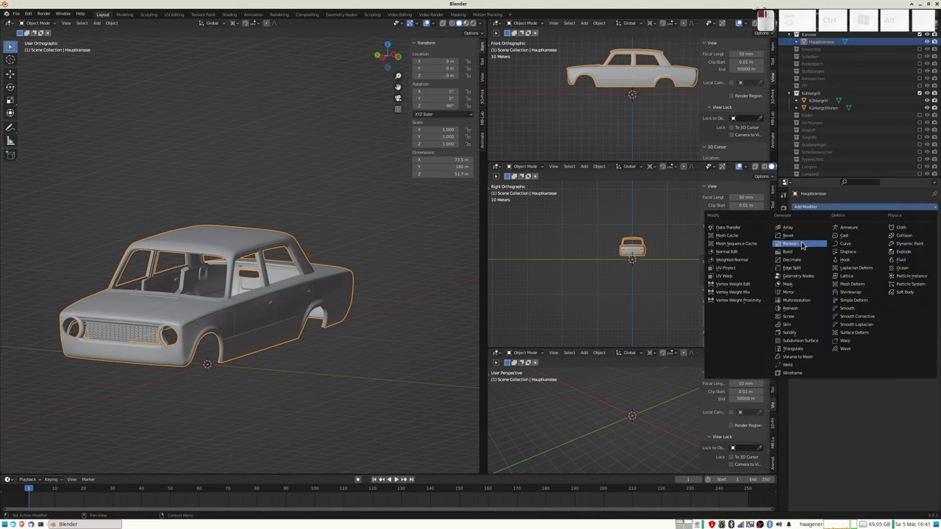
left_click(806, 249)
left_click(865, 231)
left_click(854, 249)
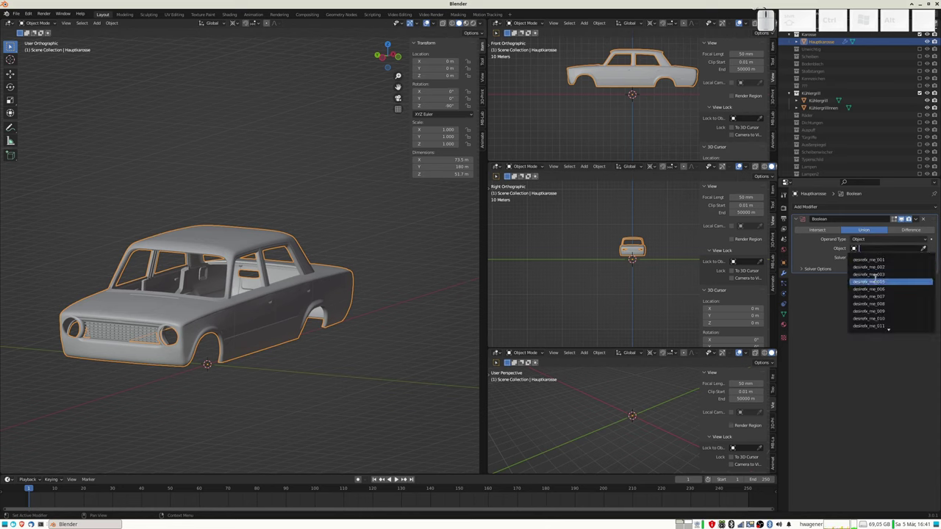
type("k")
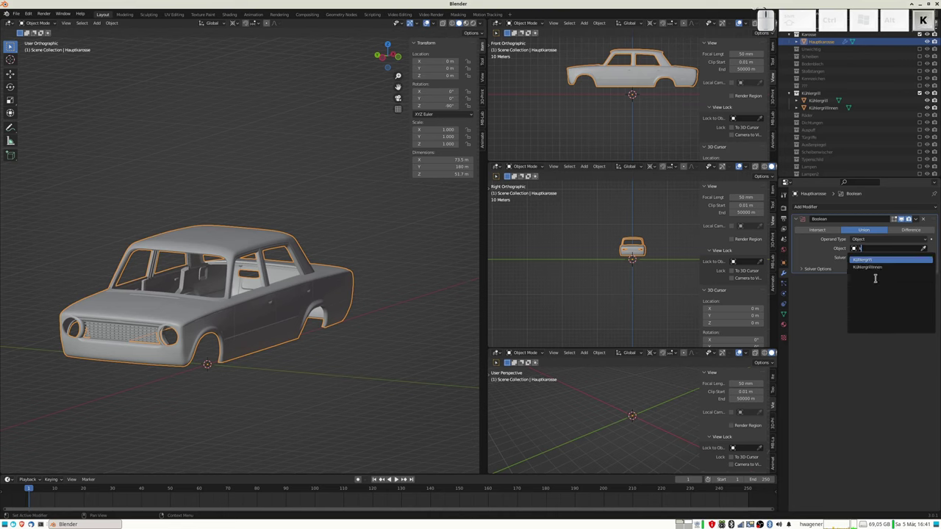
type("ühl")
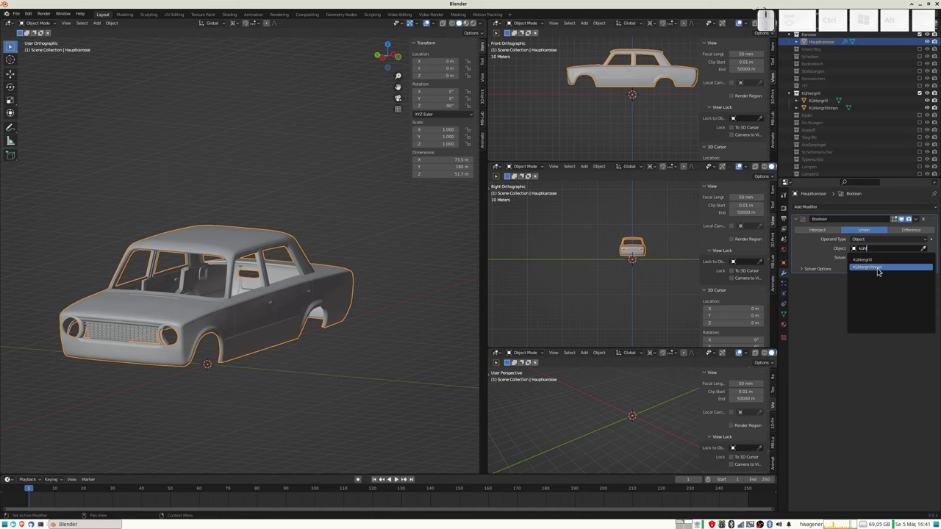
left_click(878, 269)
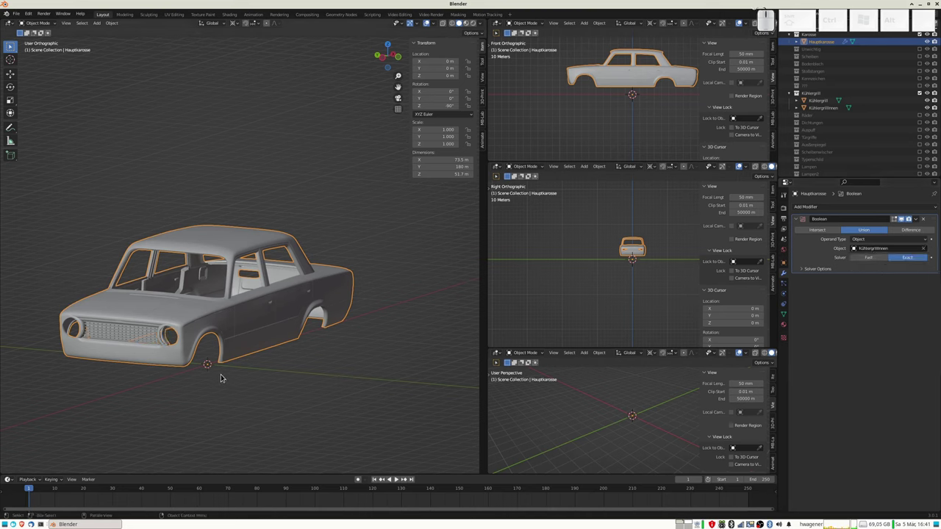
left_click(926, 108)
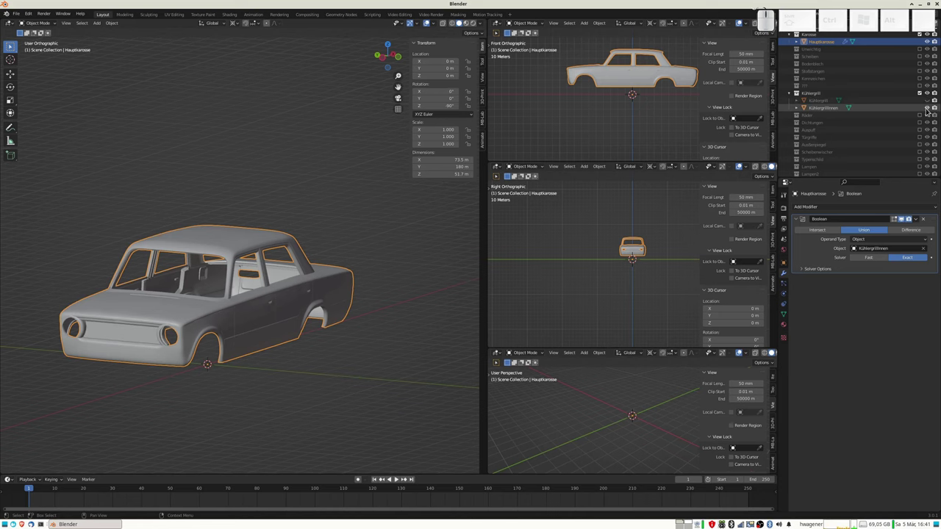
middle_click_drag(123, 335, 114, 325)
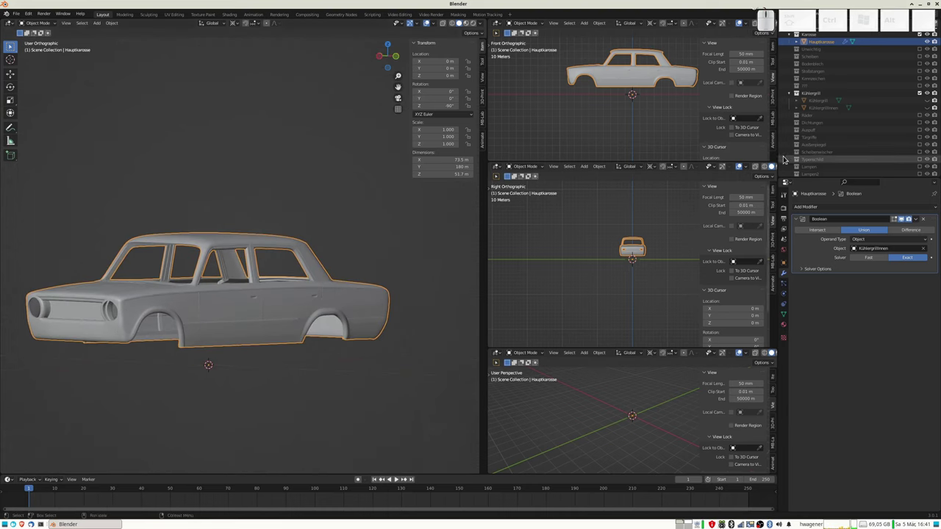
- Add a second Boolean modifier set to Union with Kühlergrill as its object, and check the front
left_click(829, 208)
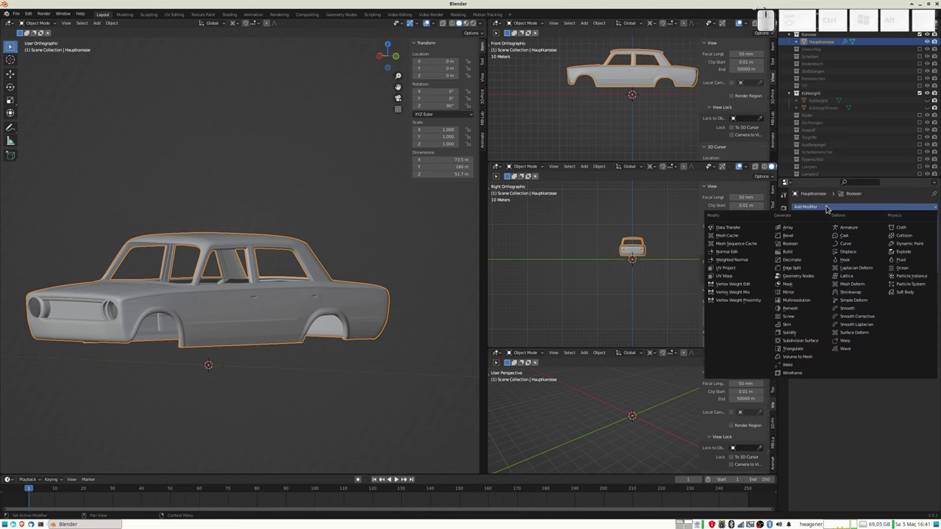
left_click(796, 247)
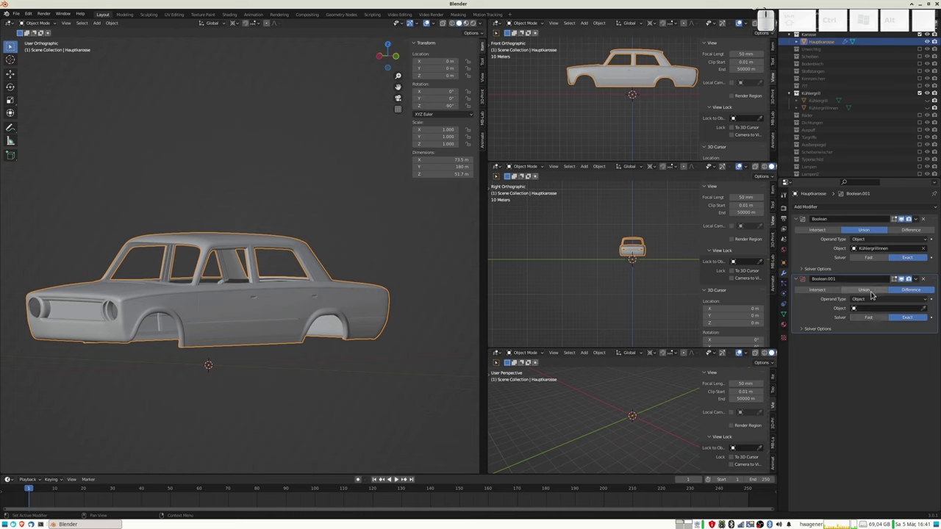
left_click(871, 292)
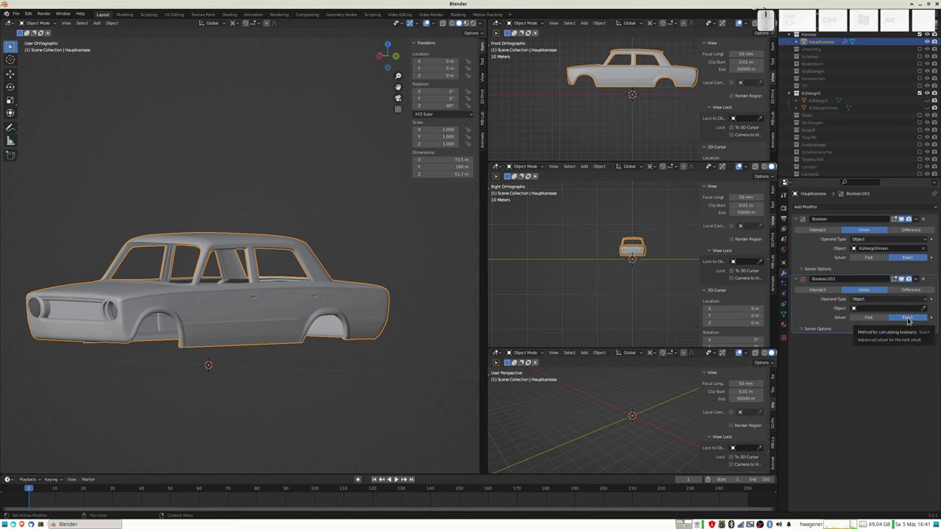
left_click(857, 309)
type("Kühler")
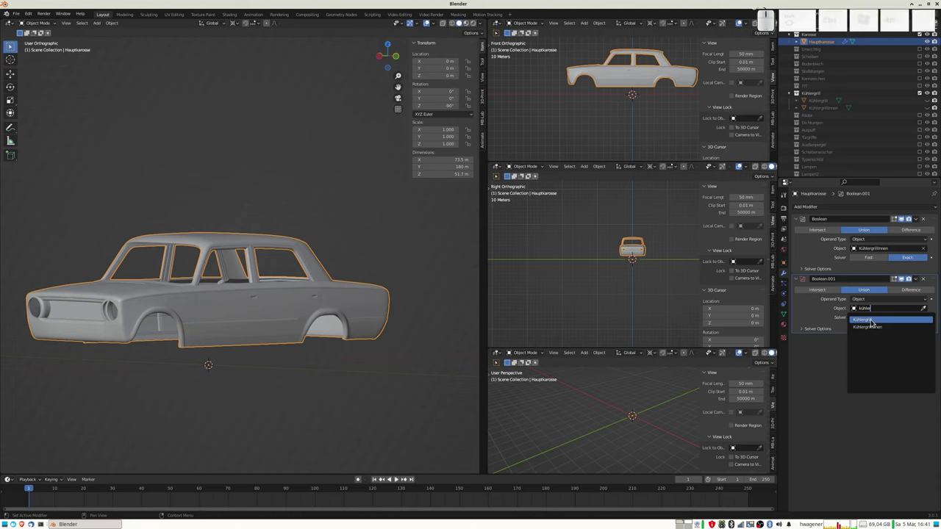
left_click(871, 320)
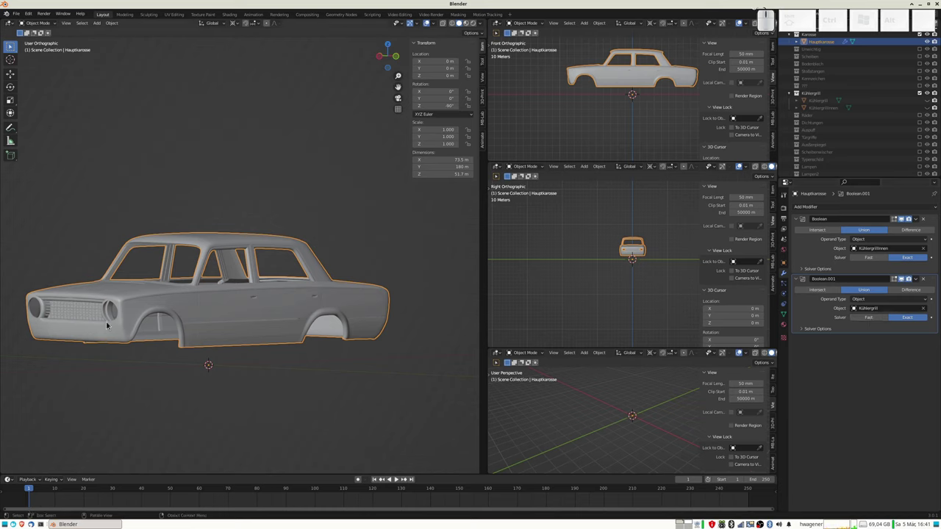
mouse_move(77, 320)
middle_mouse_down()
mouse_move(104, 306)
mouse_move(126, 338)
middle_mouse_up()
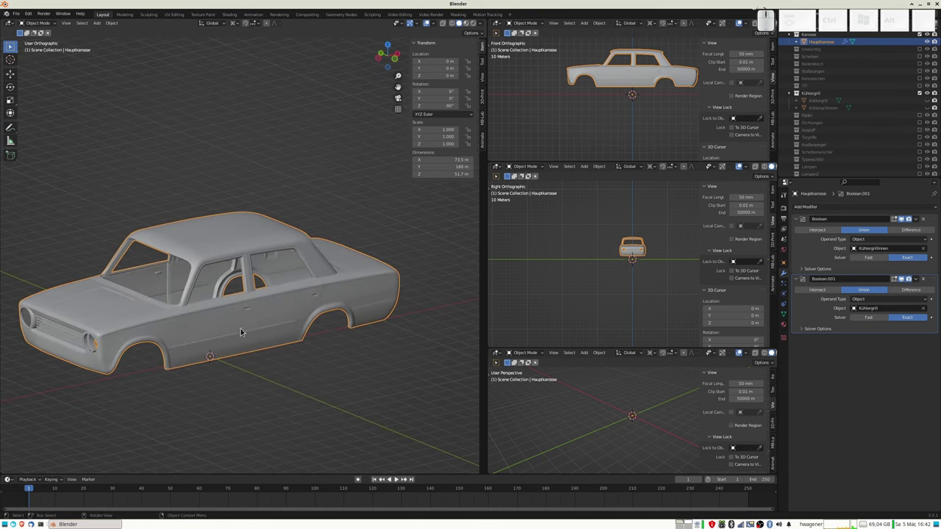
- Turn on the Scheiben window glass and Dichtungen seal collections
mouse_move(350, 321)
middle_mouse_down()
mouse_move(279, 296)
mouse_move(358, 308)
middle_mouse_up()
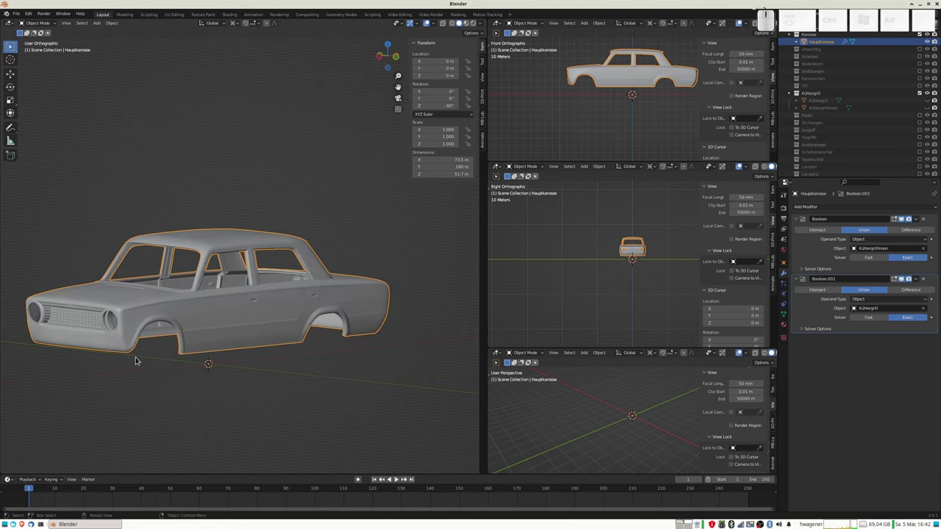
middle_click_drag(134, 358, 150, 363)
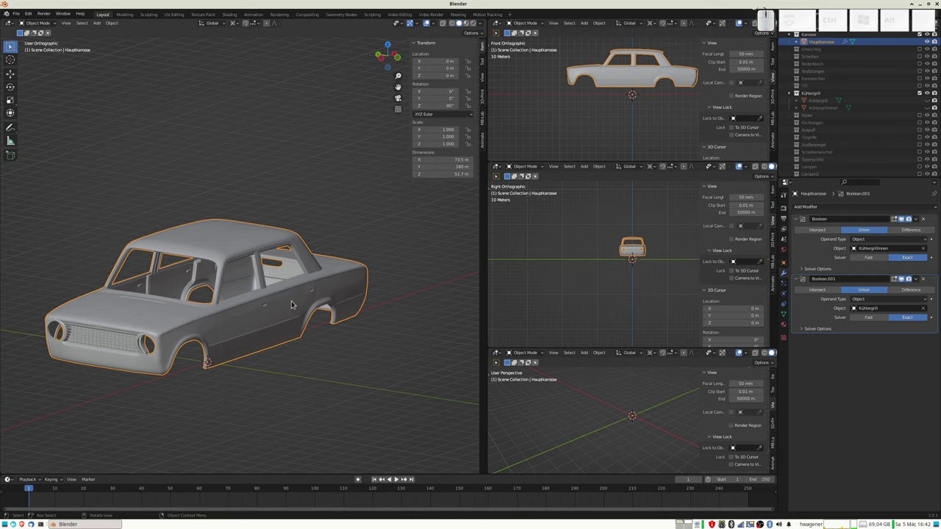
middle_click_drag(270, 294, 250, 298)
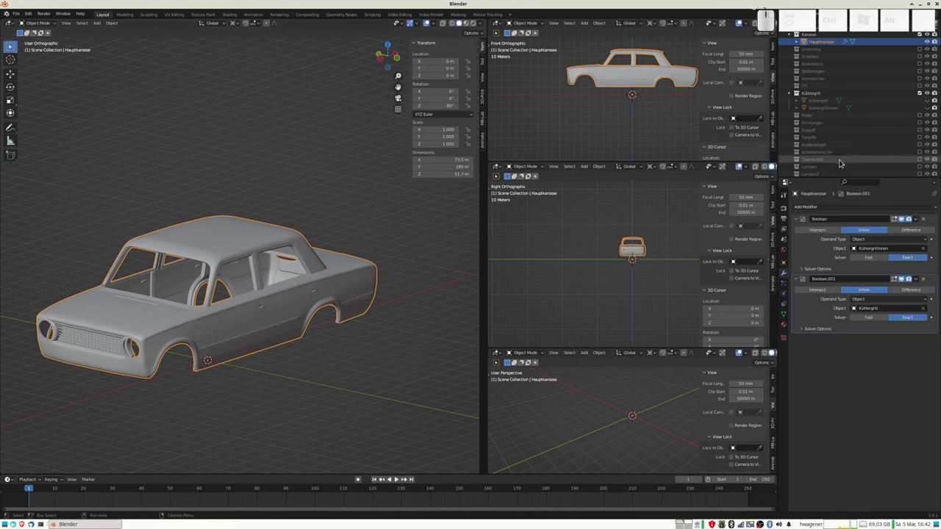
scroll(836, 82, "up", 2)
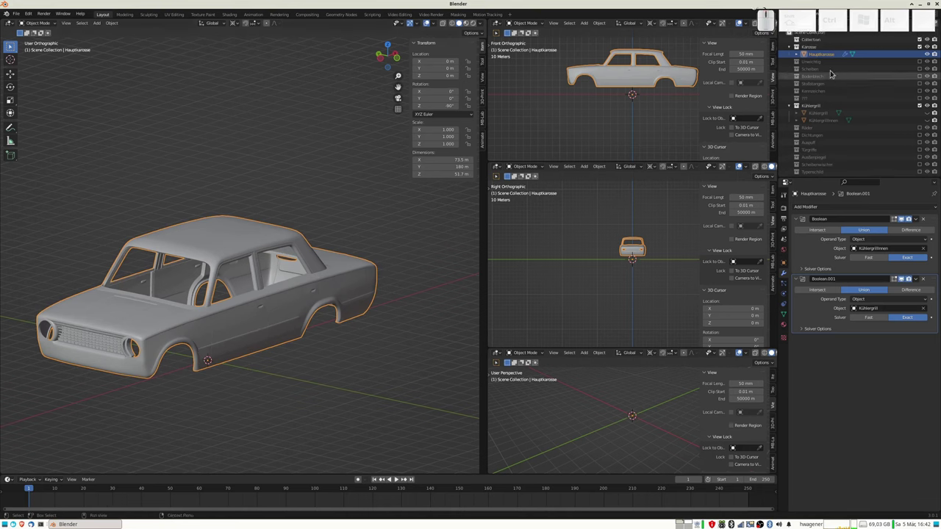
left_click(919, 69)
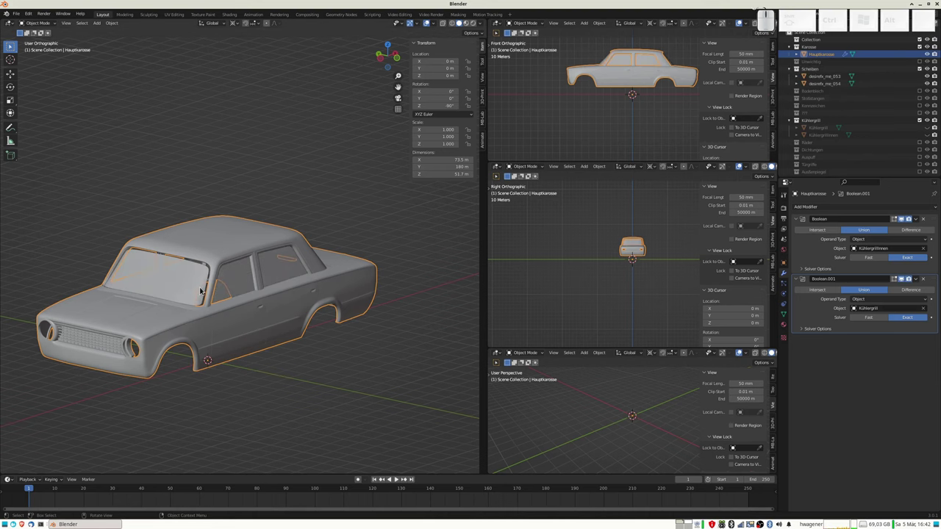
scroll(200, 291, "up", 2)
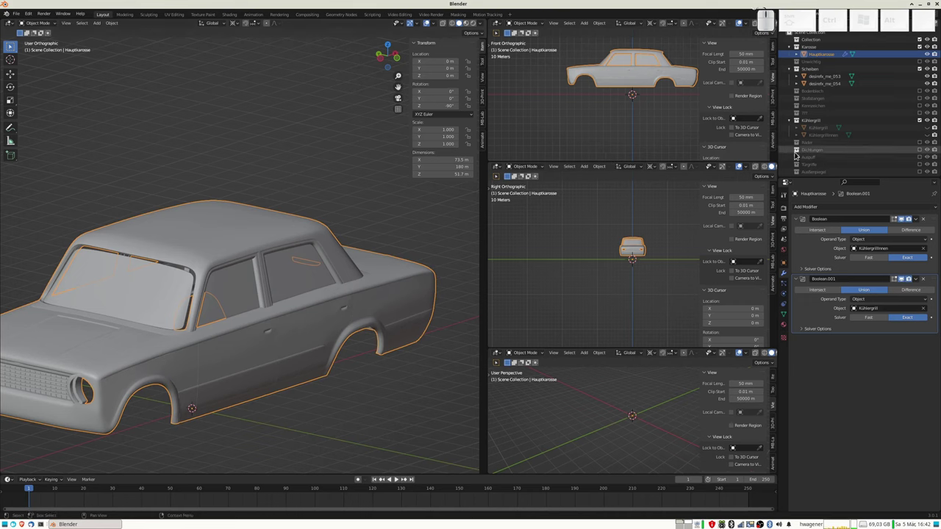
left_click(919, 150)
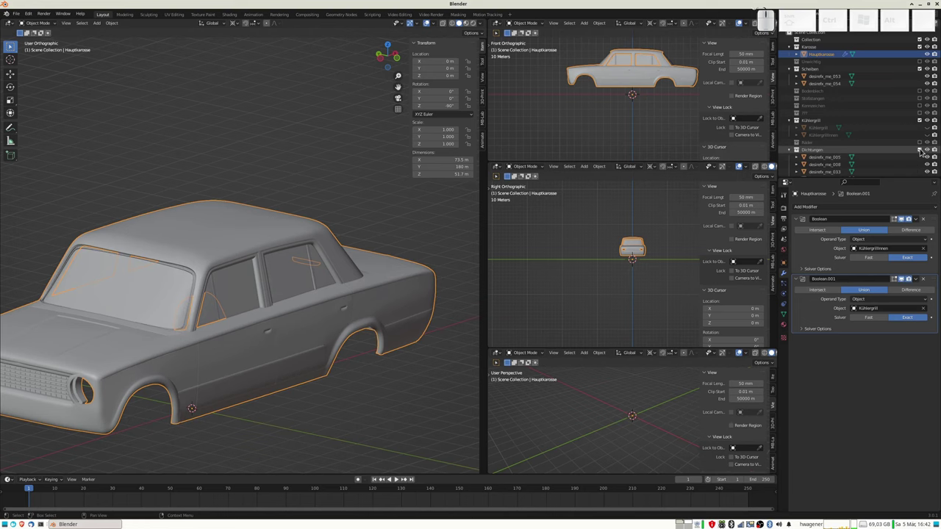
- Zoom in on the roof and select the two overlapping windshield seals
scroll(155, 298, "up", 5)
mouse_move(155, 297)
middle_mouse_down()
mouse_move(181, 302)
mouse_move(165, 309)
mouse_move(177, 325)
mouse_move(283, 199)
mouse_move(290, 221)
mouse_move(272, 237)
mouse_move(266, 225)
middle_mouse_up()
scroll(178, 334, "up", 3)
scroll(266, 225, "down", 1)
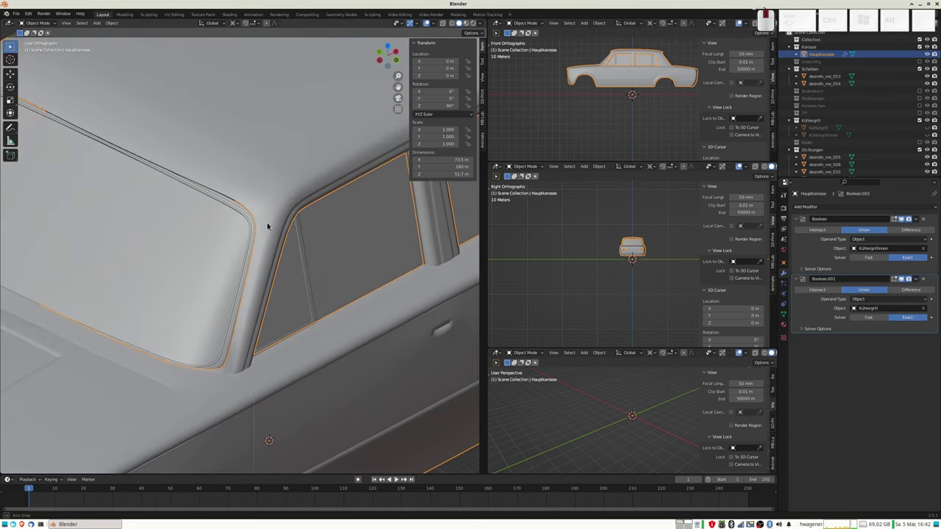
scroll(266, 226, "down", 1)
scroll(266, 225, "down", 1)
scroll(266, 226, "down", 1)
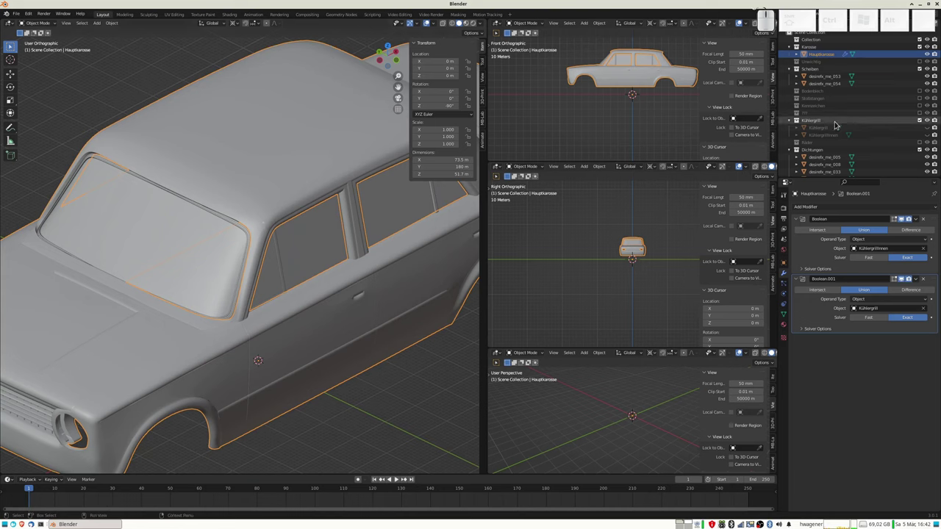
left_click(239, 227)
left_click(246, 233)
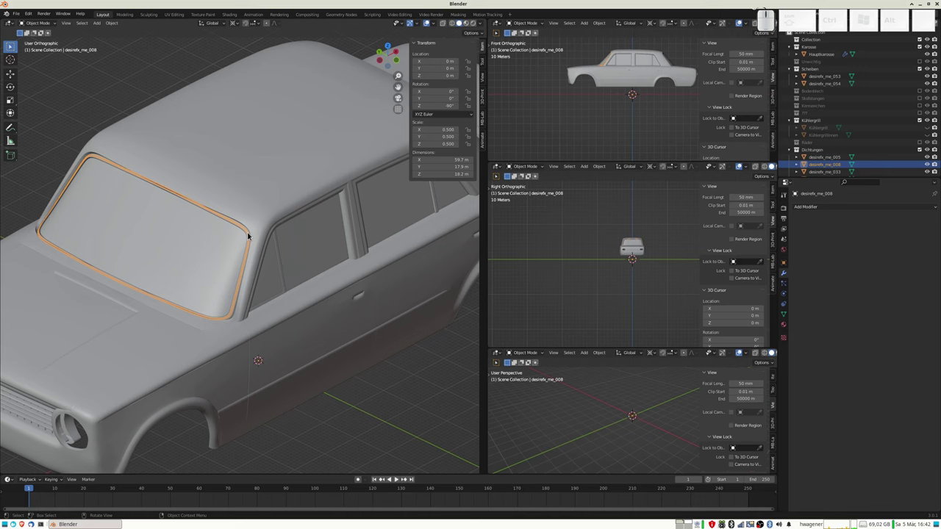
- Hide the Scheiben window glass collection and view the car from the front
mouse_move(259, 241)
middle_mouse_down()
mouse_move(291, 220)
mouse_move(310, 224)
mouse_move(304, 251)
mouse_move(285, 234)
middle_mouse_up()
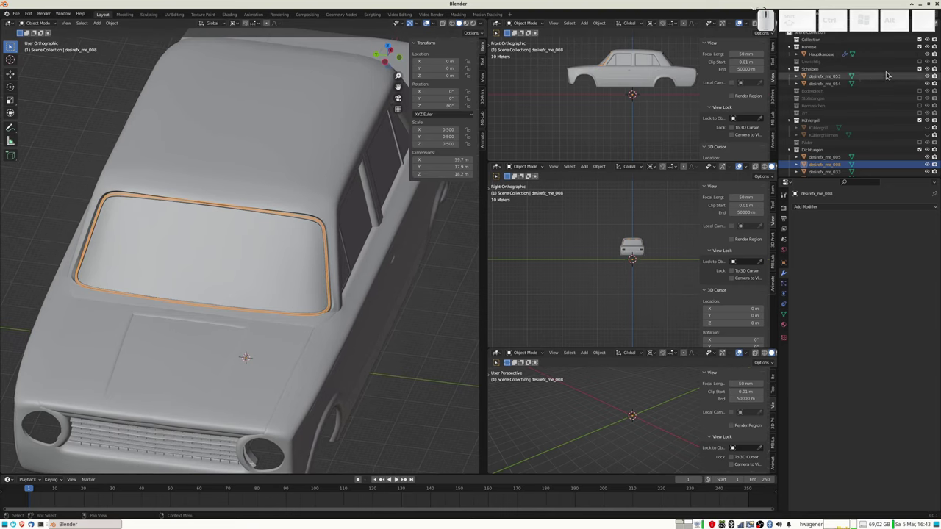
left_click(919, 70)
mouse_move(359, 257)
middle_mouse_down()
mouse_move(250, 253)
mouse_move(265, 241)
middle_mouse_up()
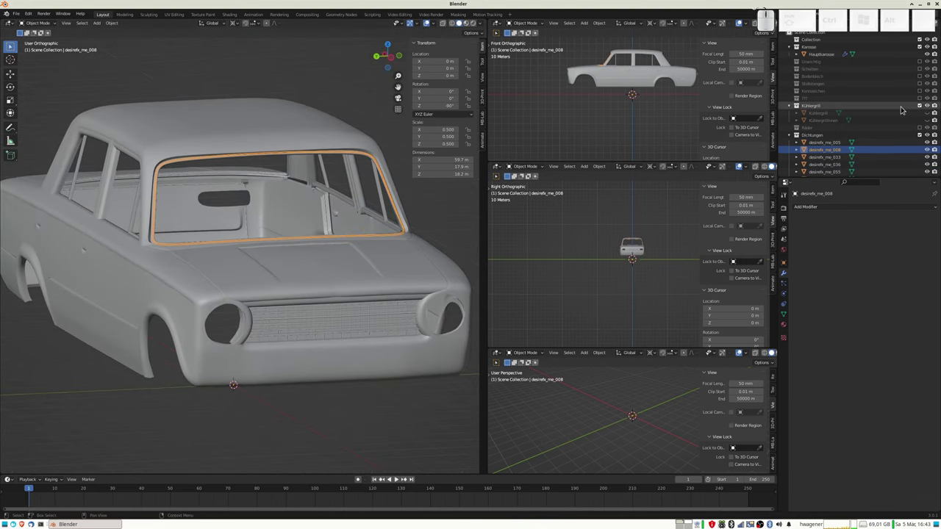
- Check the Dichtungen seals desirefx_me_005, 008 and 033 to find the windshield seal
left_click(829, 143)
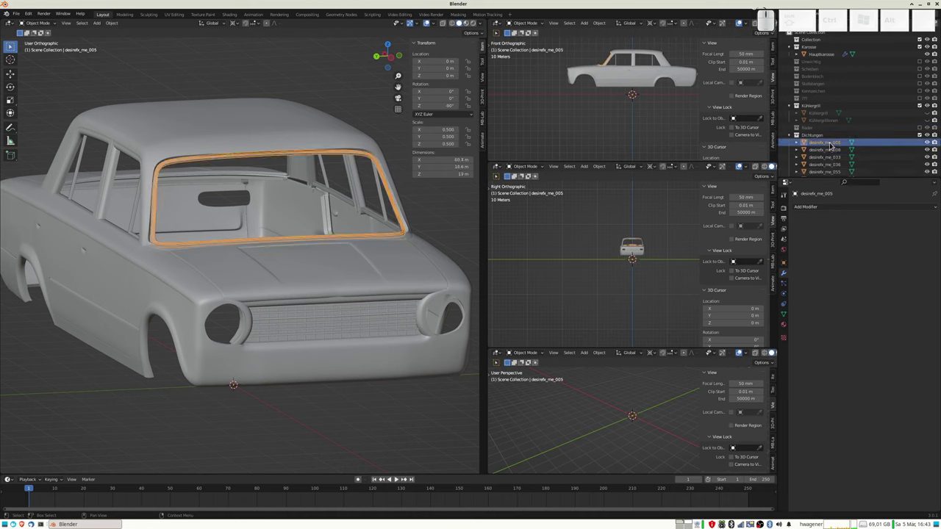
left_click(827, 147)
left_click(830, 151)
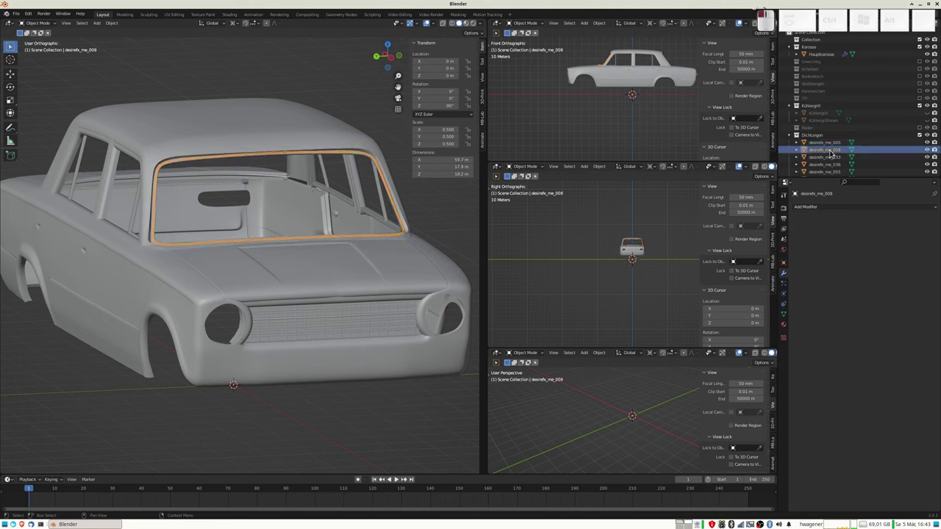
left_click(831, 157)
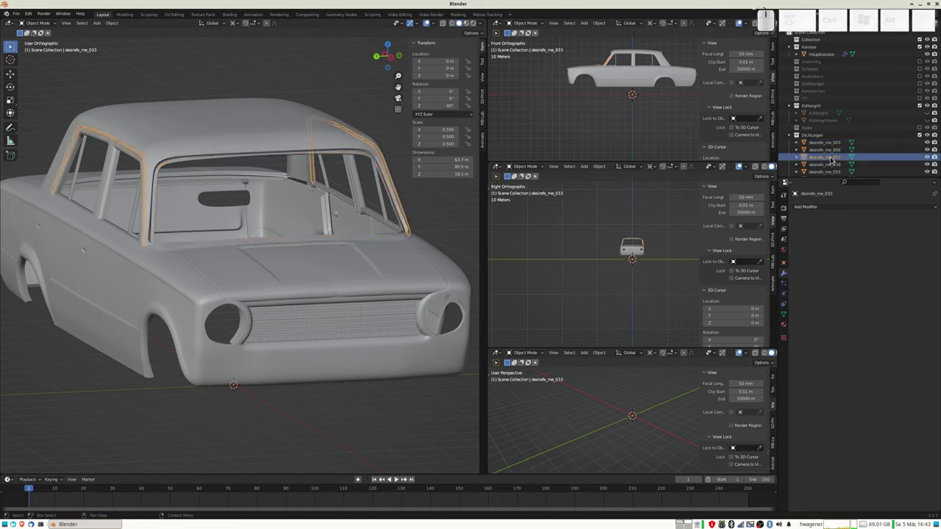
left_click(824, 144)
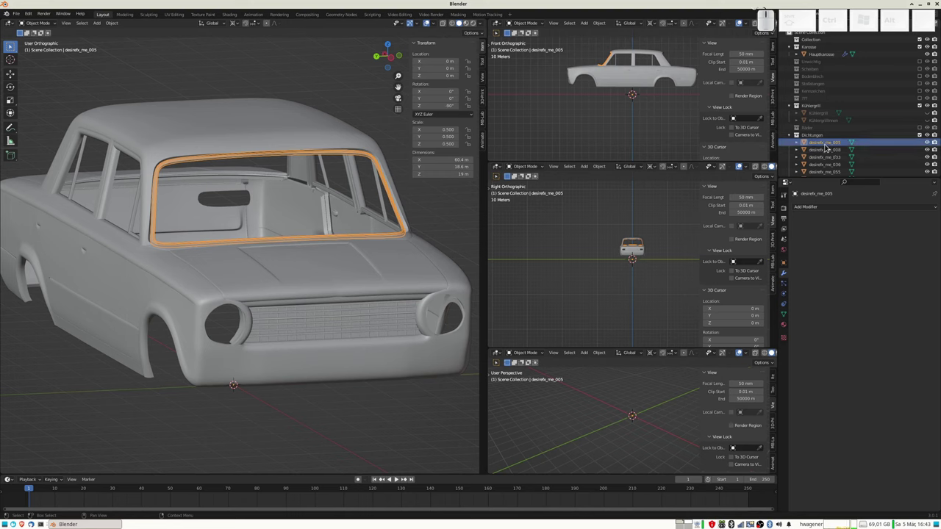
- Rename the selected windshield seal to D-Vorne
key("F2")
scroll(826, 146, "down", 3)
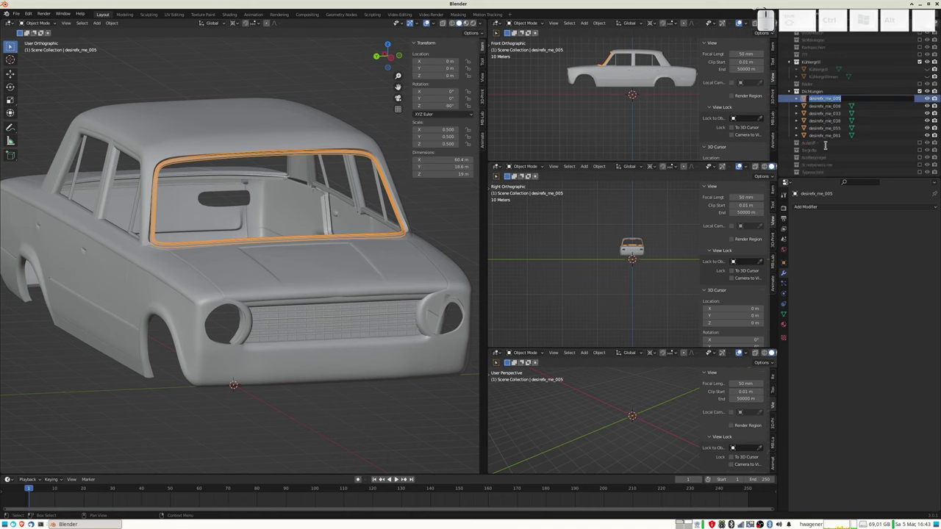
type("D-Vorne")
left_click(826, 145)
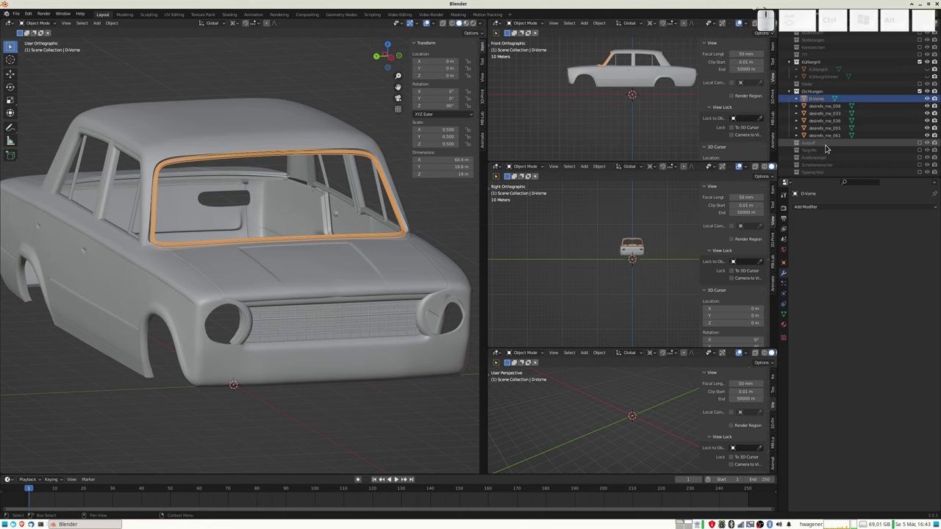
- Name the second windshield seal, desirefx_me_008, D-Vorne as well and check both seals
left_click(822, 108)
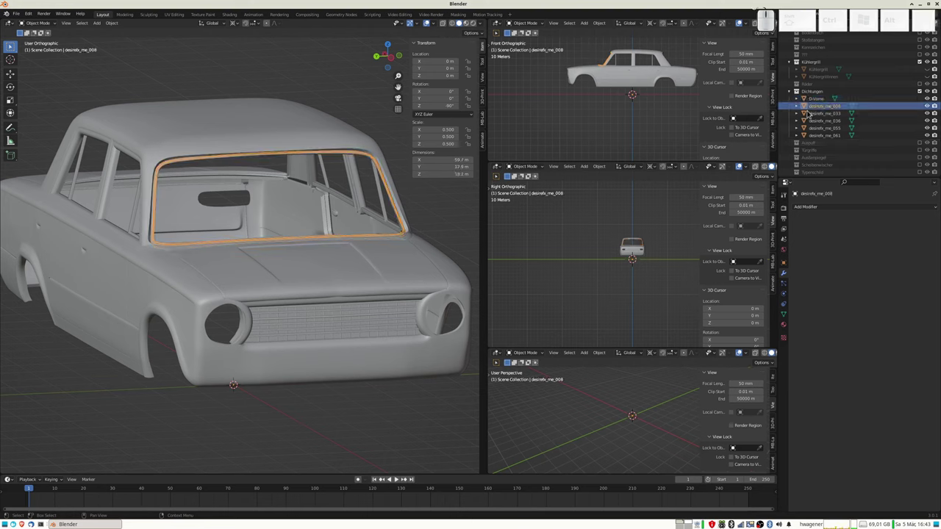
key("F2")
type("D-Vorne")
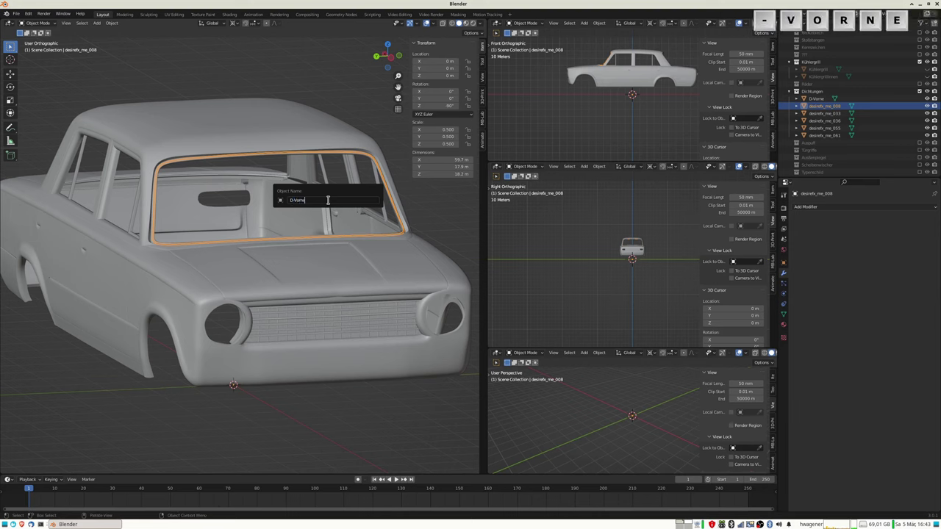
key("Return")
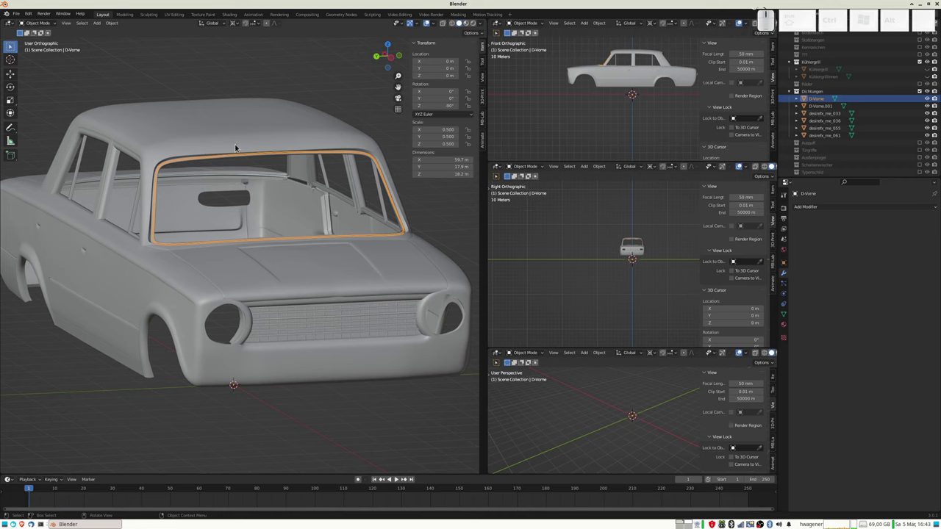
left_click(821, 100)
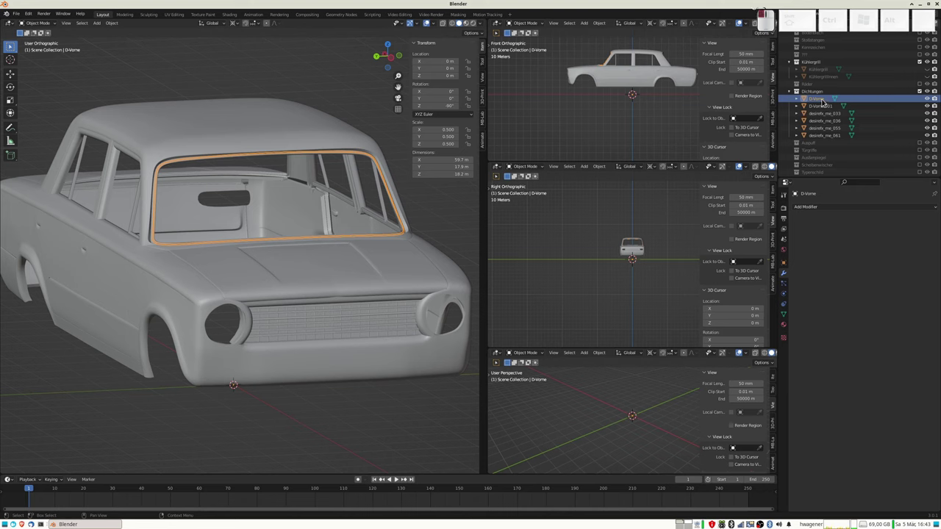
left_click(831, 108)
left_click(818, 101)
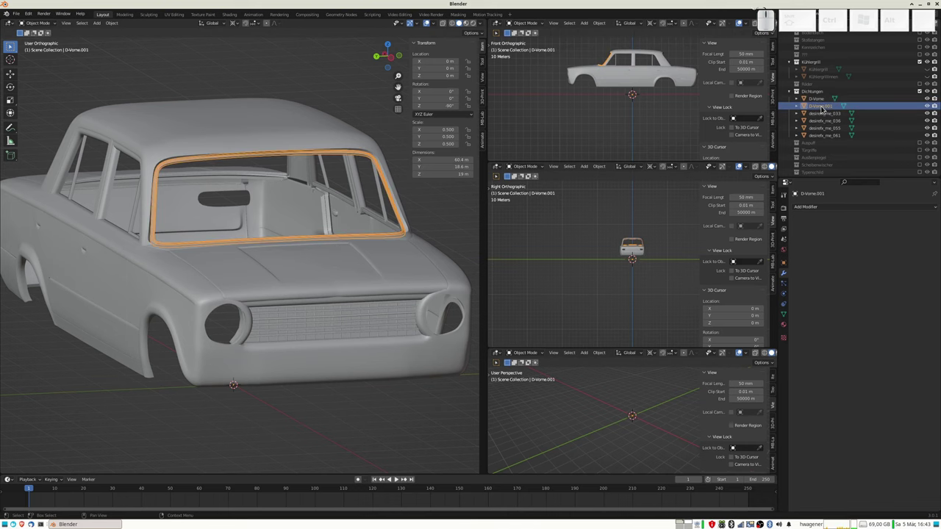
- Frame the D-Vorne.001 seal and orbit to a front three-quarter view of it
left_click(821, 107)
key("KP_Decimal")
mouse_move(316, 245)
middle_mouse_down()
mouse_move(233, 229)
mouse_move(292, 245)
mouse_move(255, 243)
middle_mouse_up()
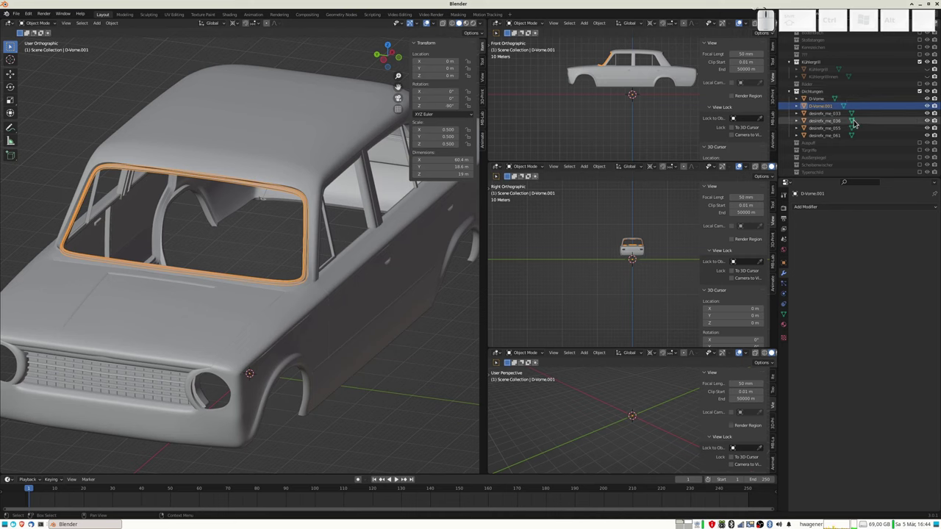
scroll(826, 88, "up", 3)
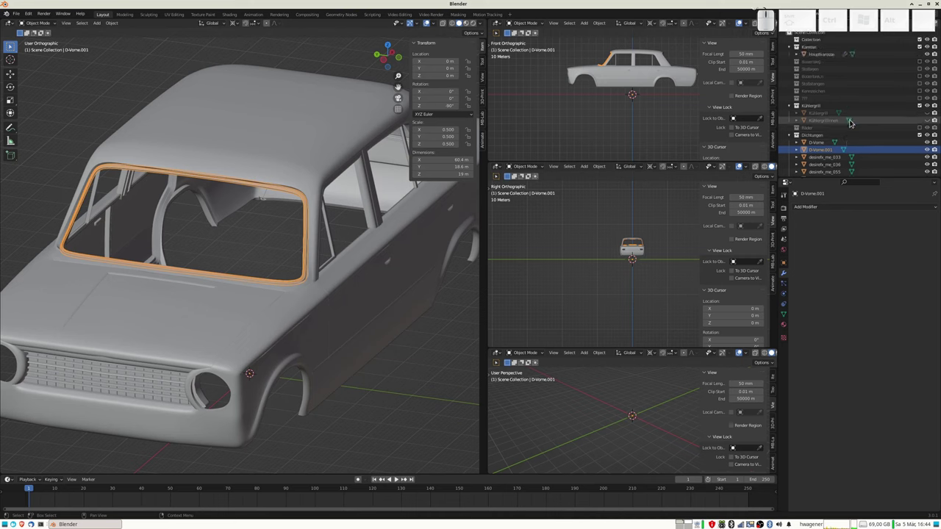
- Add a new Boolean modifier set to Union on Hauptkarosse
left_click(822, 53)
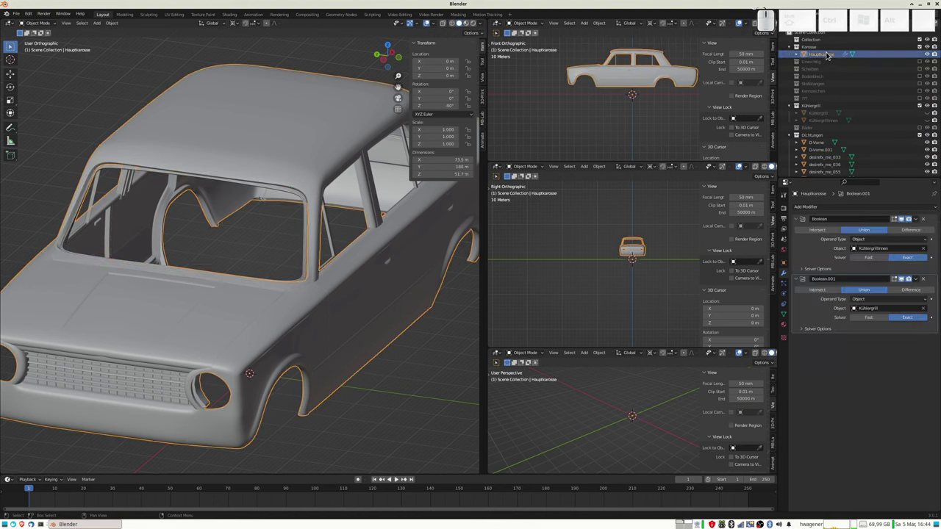
left_click(818, 209)
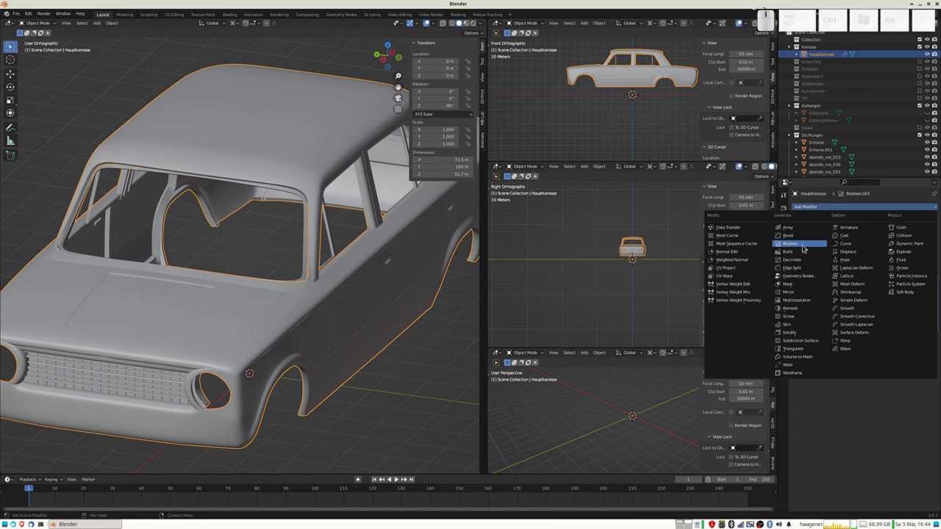
left_click(802, 245)
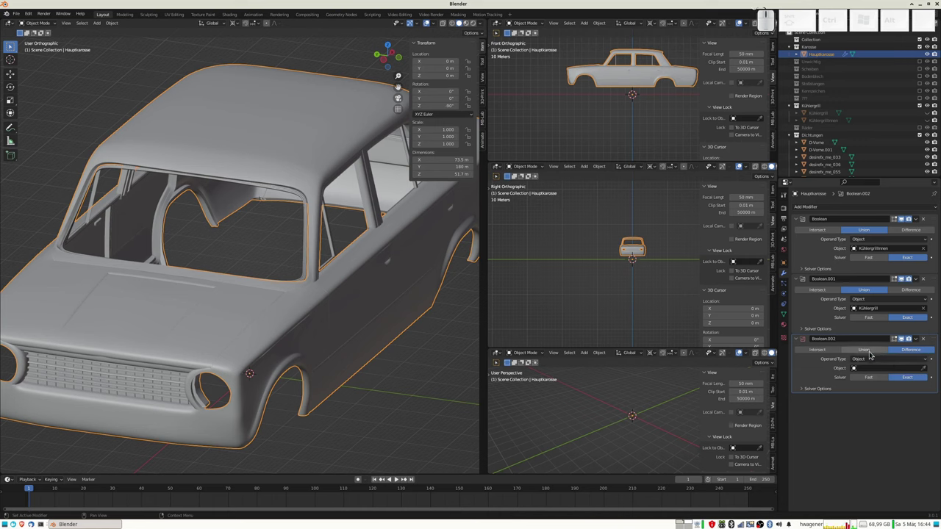
left_click(869, 352)
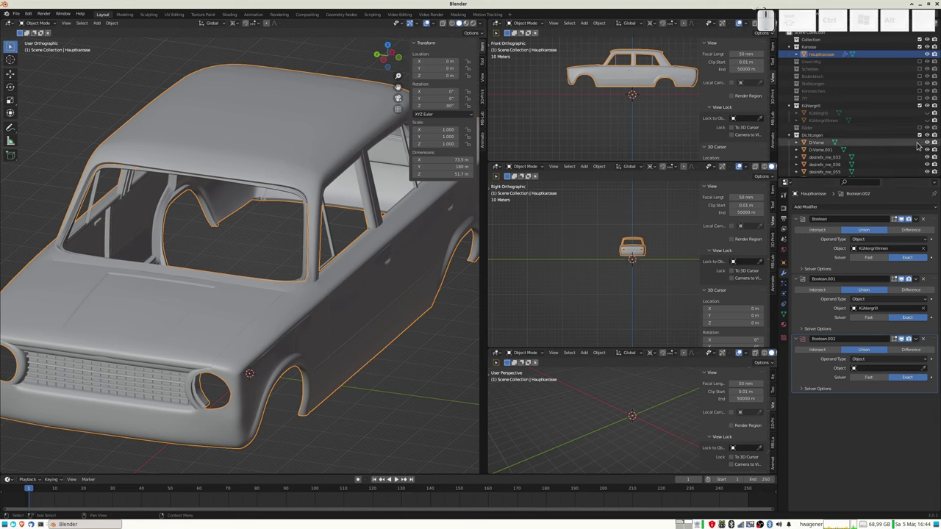
- Set the new Boolean's object to the D-Vorne.001 seal
left_click(822, 143)
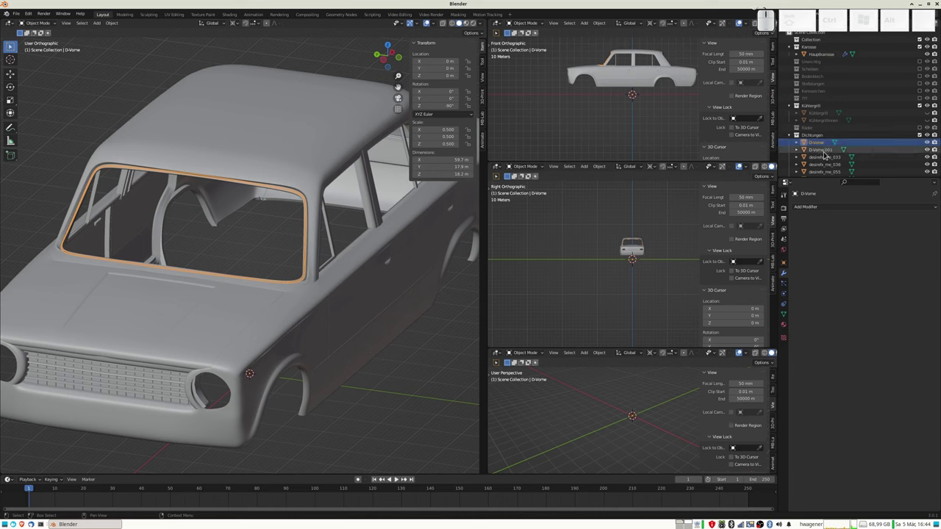
left_click(823, 150)
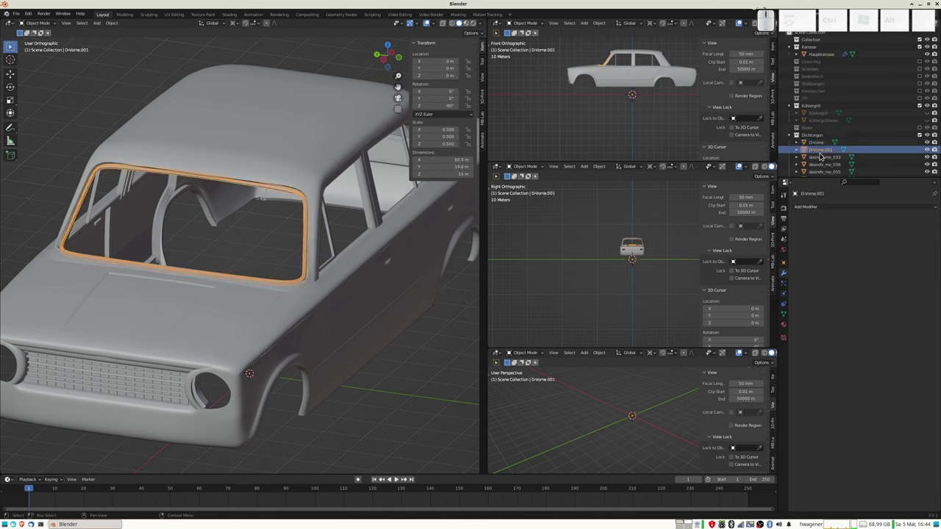
left_click(821, 54)
left_click(854, 367)
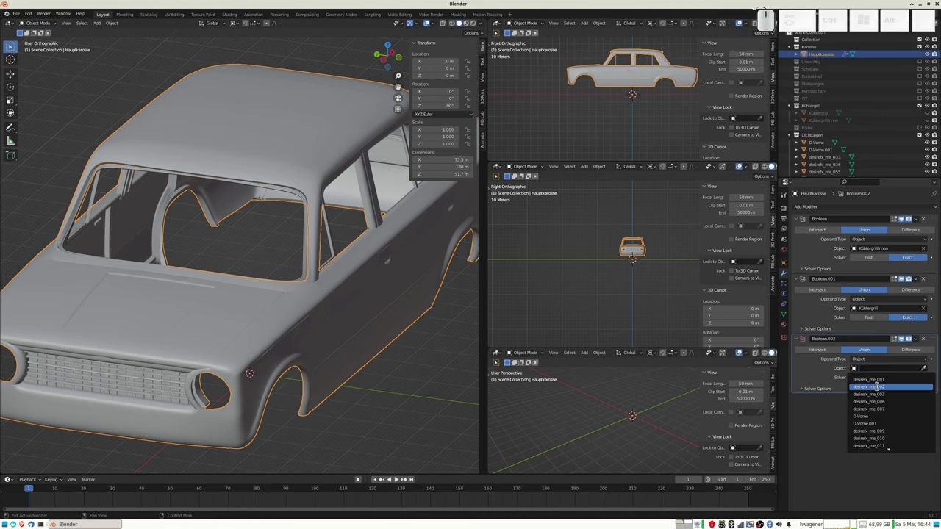
type("d")
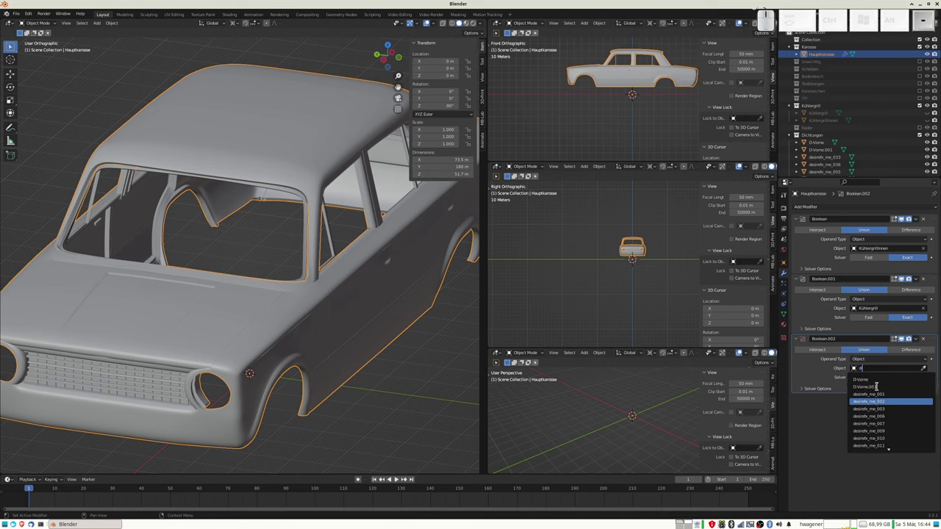
type("-v")
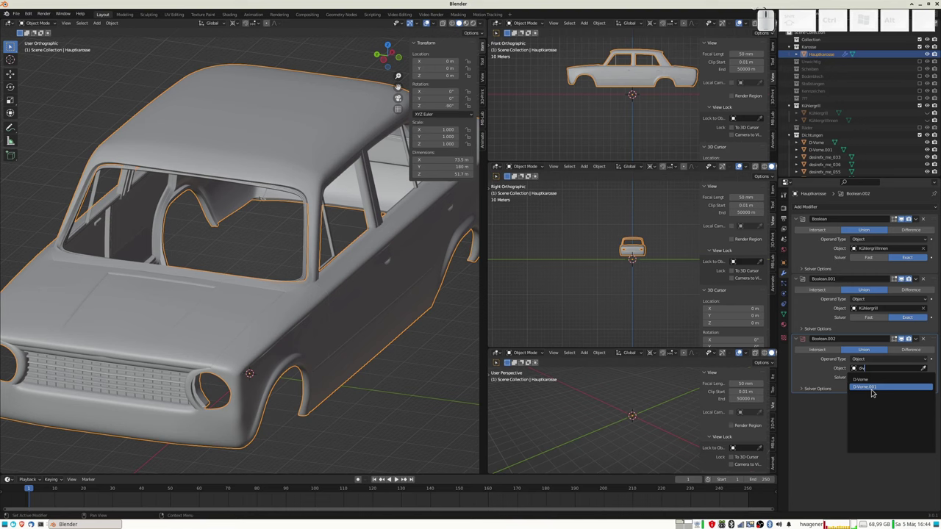
left_click(872, 387)
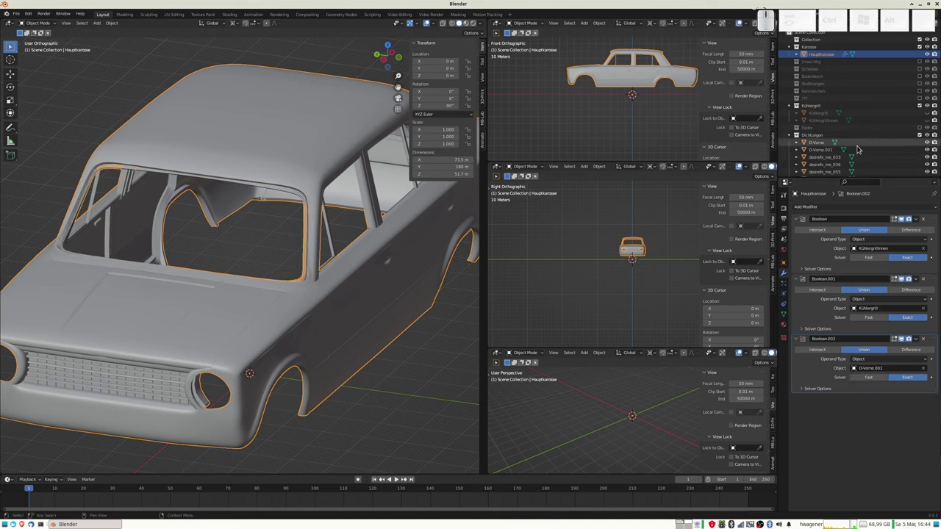
- Hide the D-Vorne.001 seal, compare the body side-on, and reselect Hauptkarosse
left_click(926, 151)
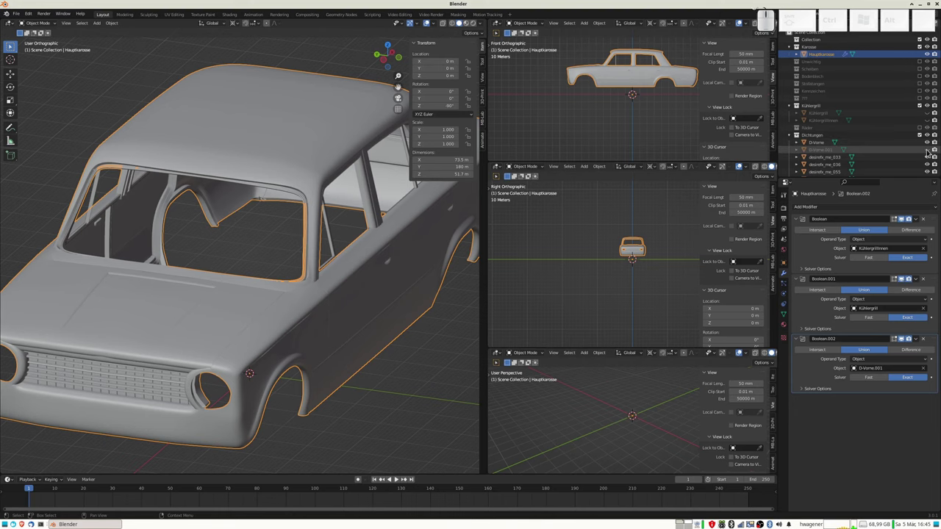
left_click(311, 203)
middle_click_drag(198, 315, 242, 282)
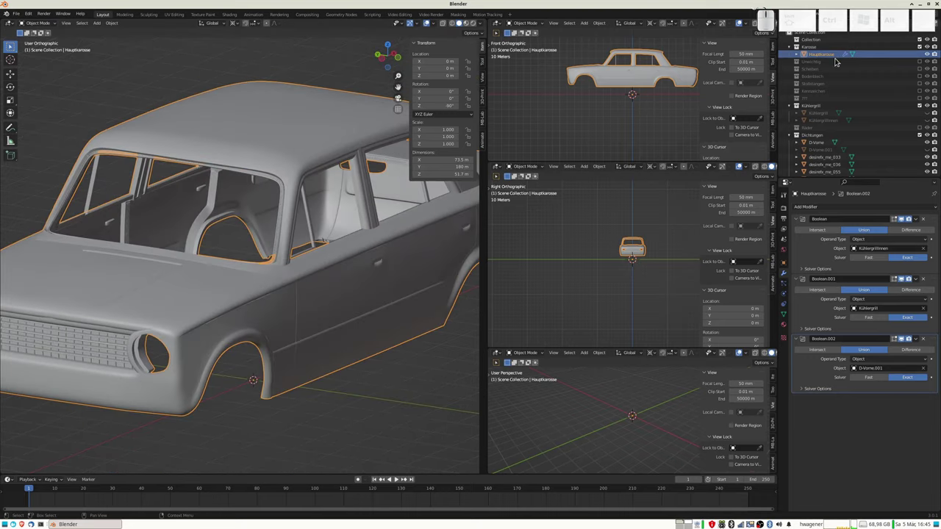
left_click(927, 56)
left_click(927, 56)
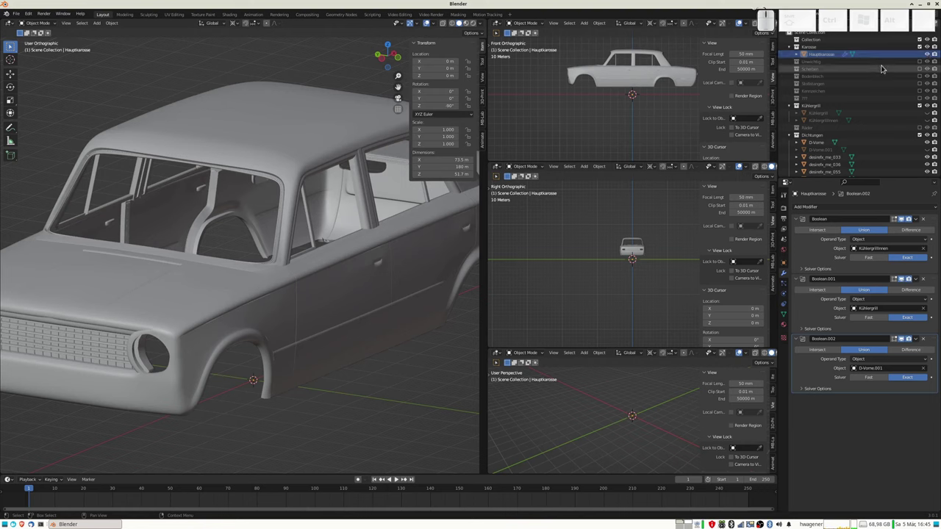
left_click(902, 56)
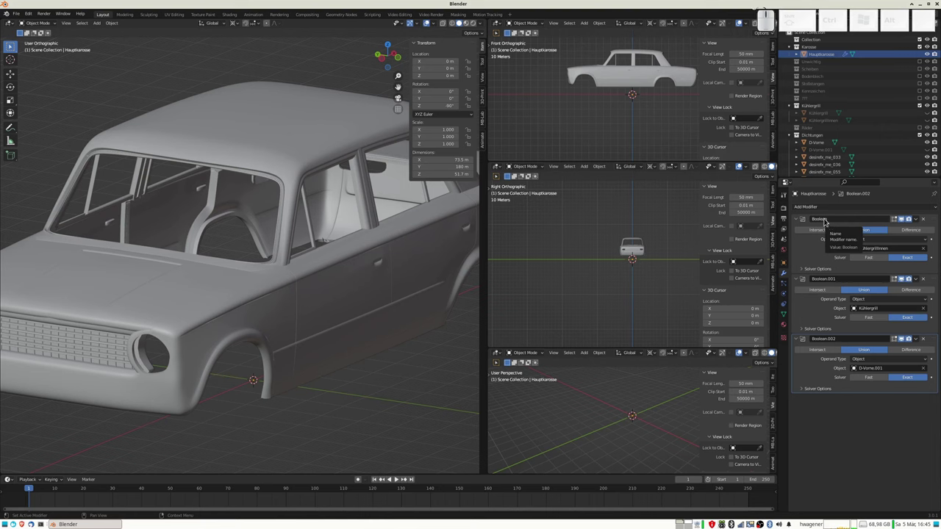
left_click(817, 209)
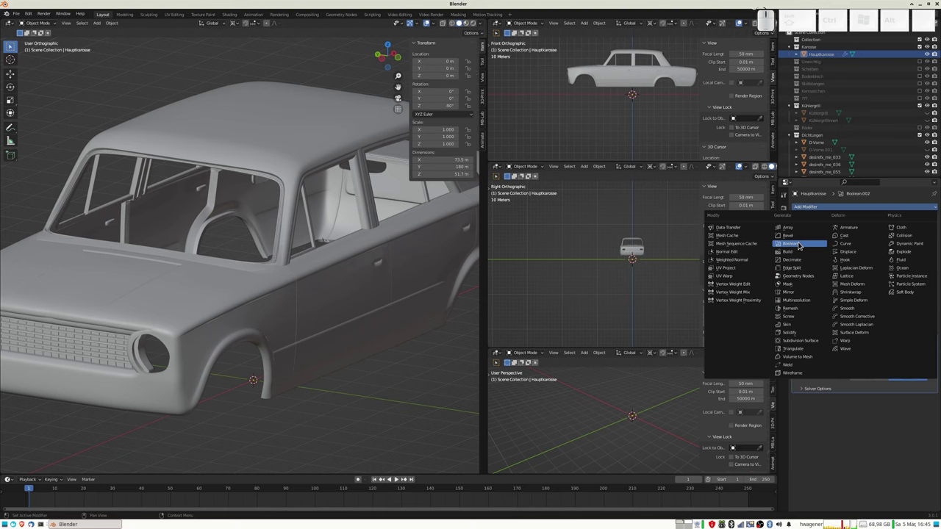
- Add a fourth Boolean modifier set to Union with D-Vorne as its object
left_click(799, 245)
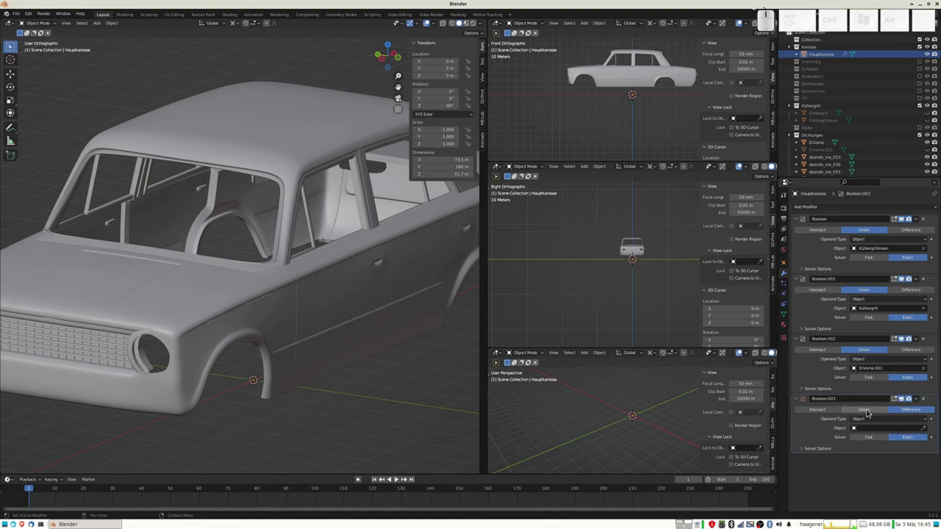
left_click(866, 411)
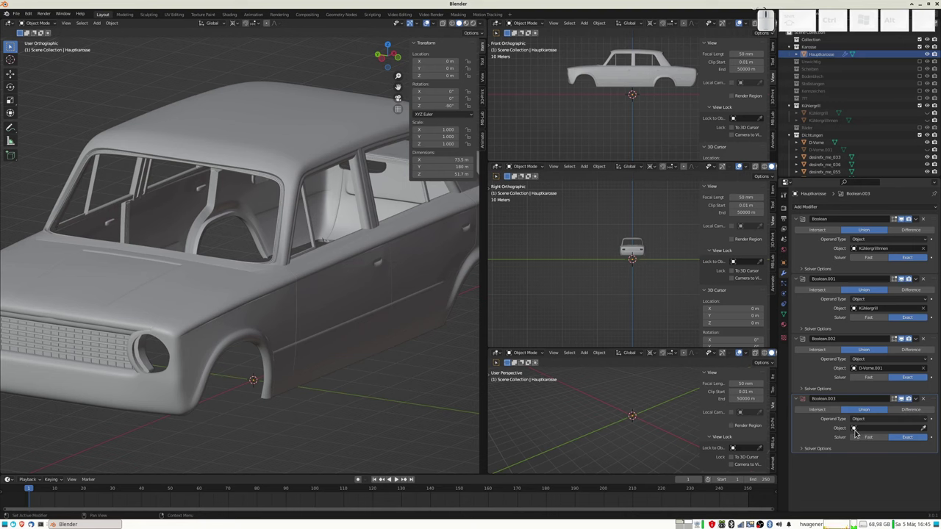
left_click(855, 430)
type("d")
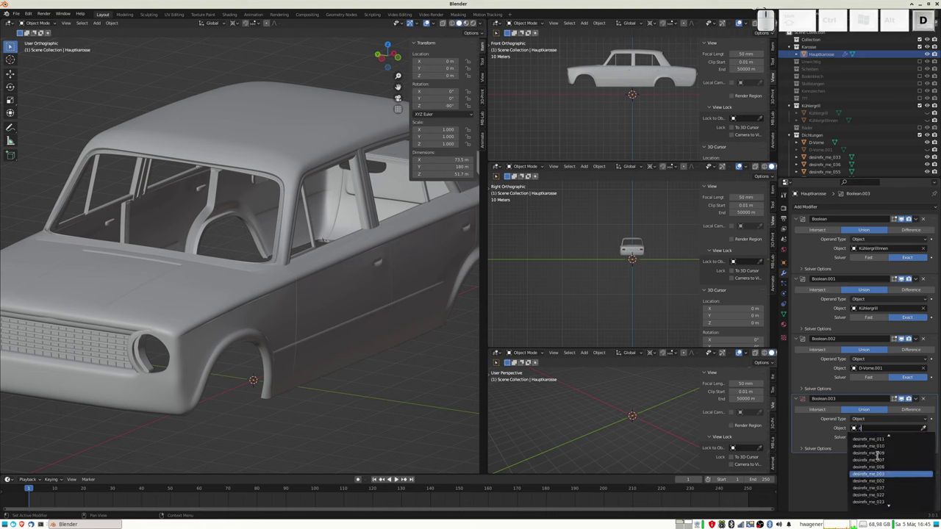
type("-v")
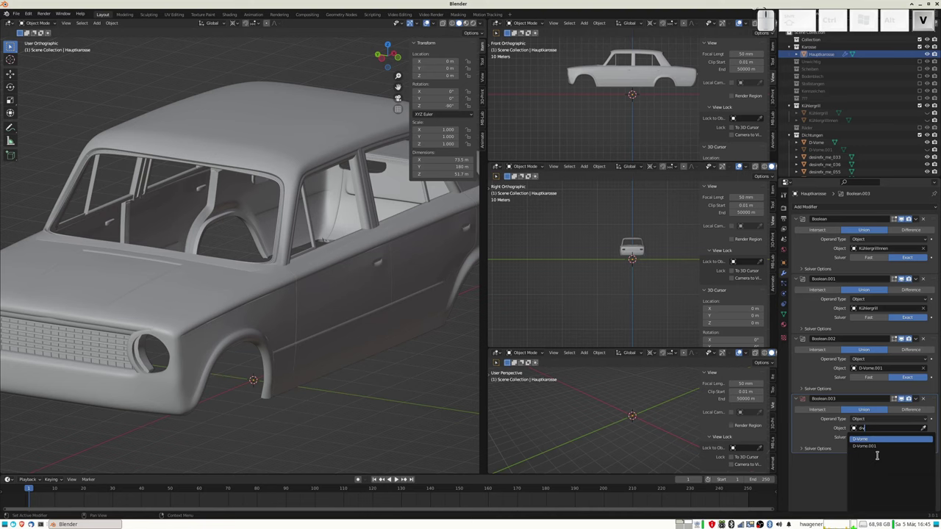
left_click(866, 437)
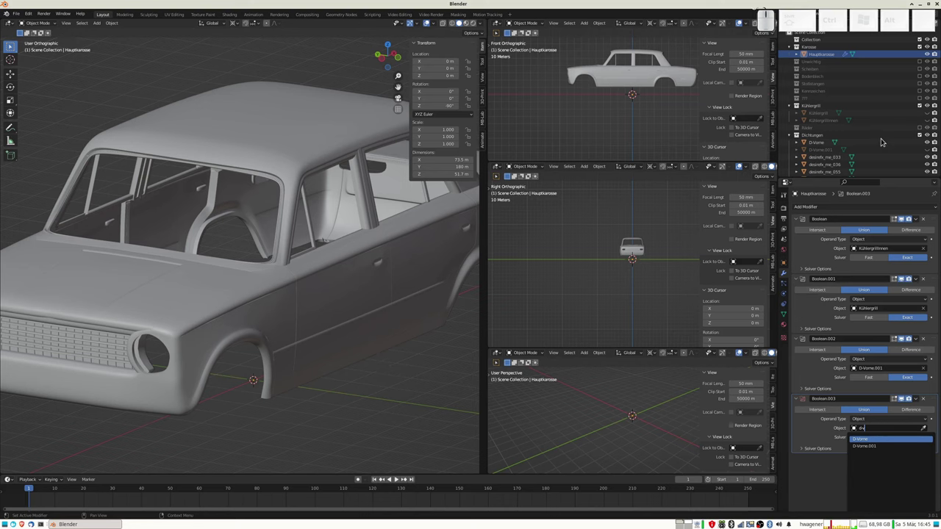
key("Return")
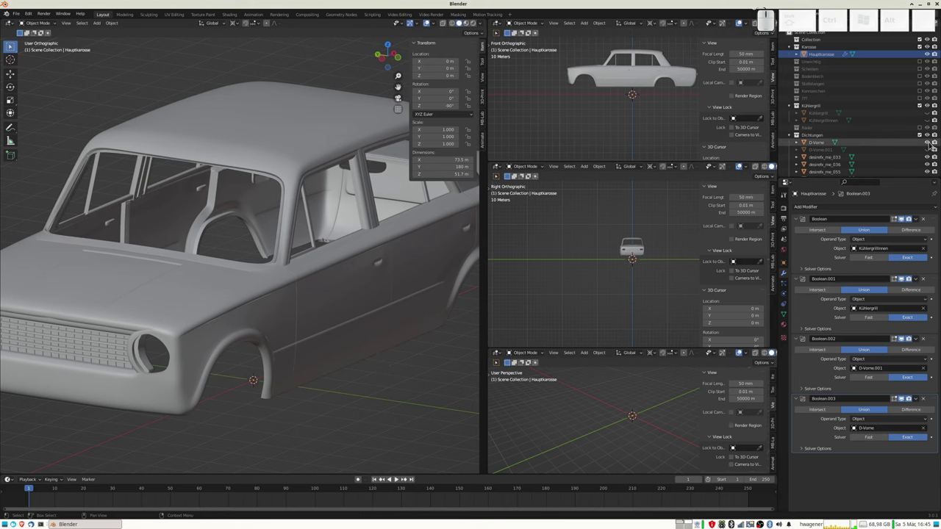
- Toggle Boolean.003 and Boolean.002 in the viewport to compare their effect on the windows
middle_click_drag(254, 191, 247, 191)
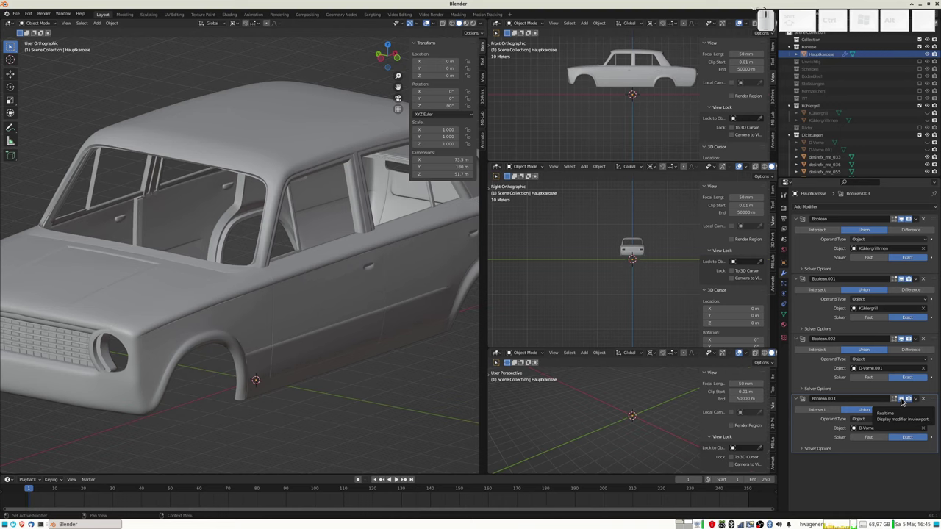
left_click(903, 399)
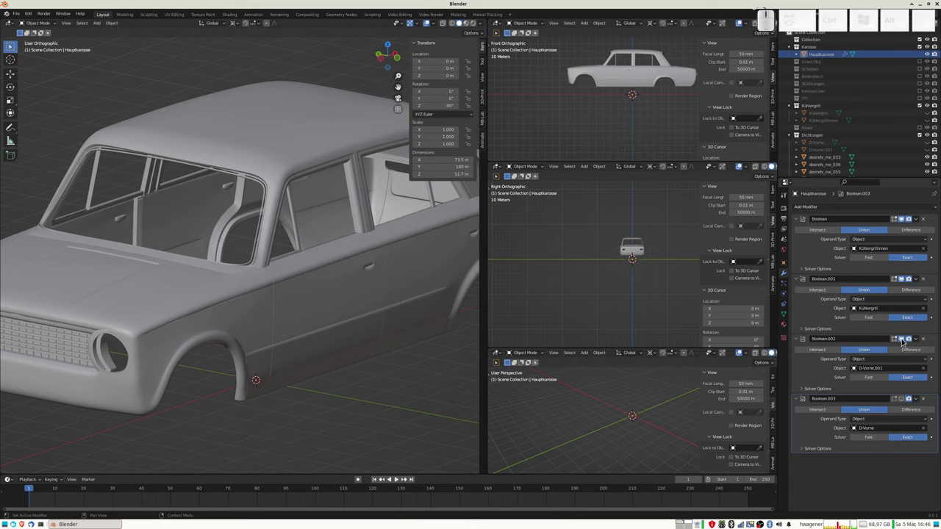
left_click(902, 340)
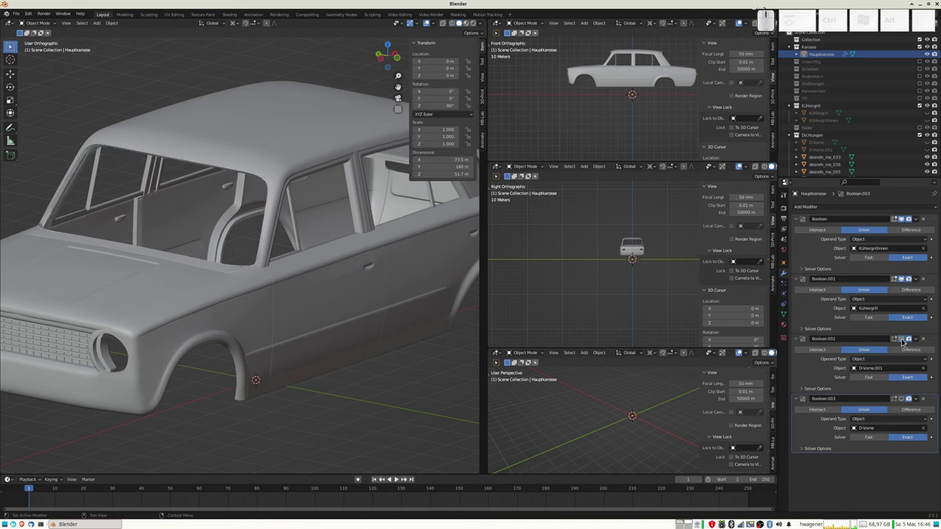
scroll(250, 221, "up", 1)
mouse_move(247, 218)
middle_mouse_down()
mouse_move(289, 230)
mouse_move(302, 224)
middle_mouse_up()
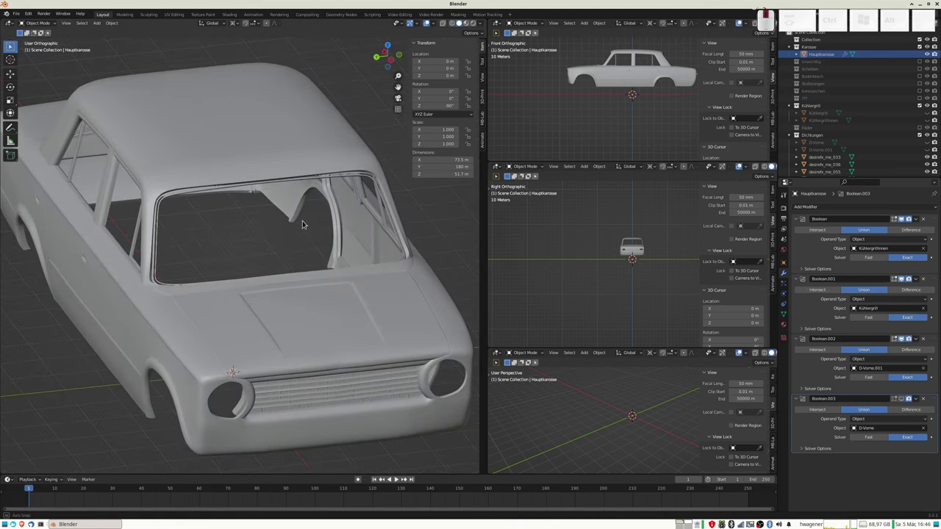
scroll(164, 238, "up", 2)
scroll(152, 237, "up", 2)
scroll(136, 235, "up", 2)
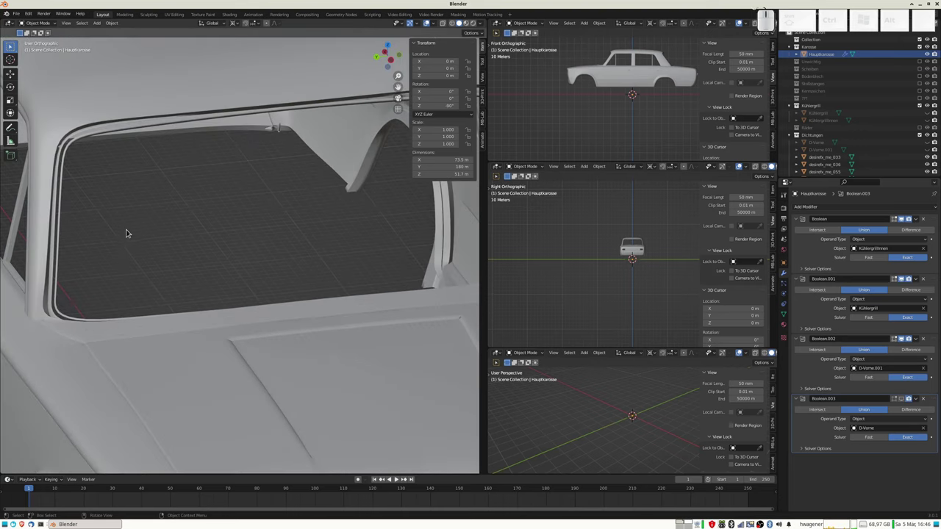
middle_click_drag(119, 230, 122, 233)
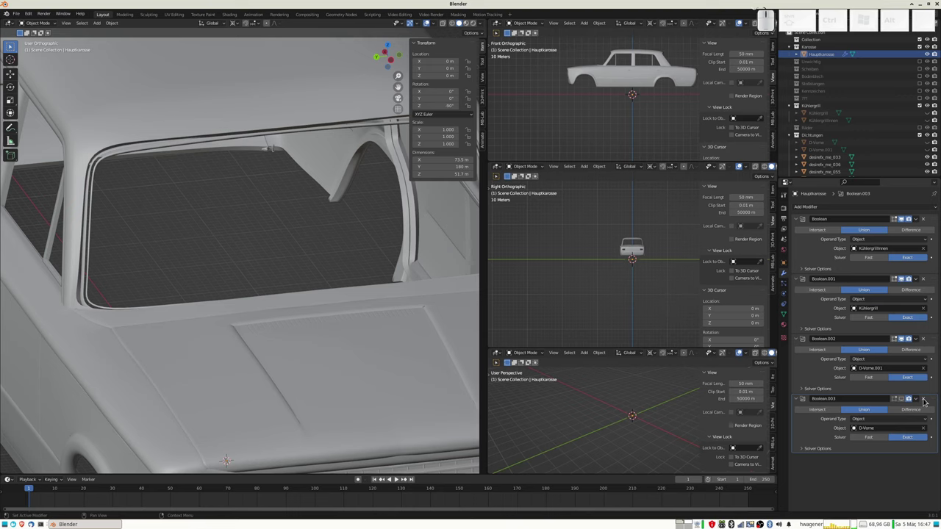
- Delete the Boolean.003 and Boolean.002 modifiers from the Hauptkarosse body
left_click(923, 399)
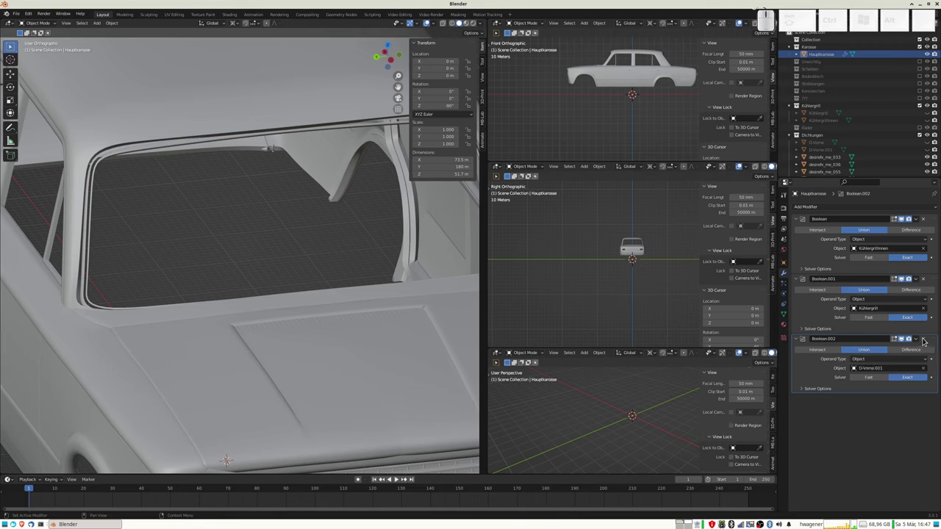
left_click(923, 338)
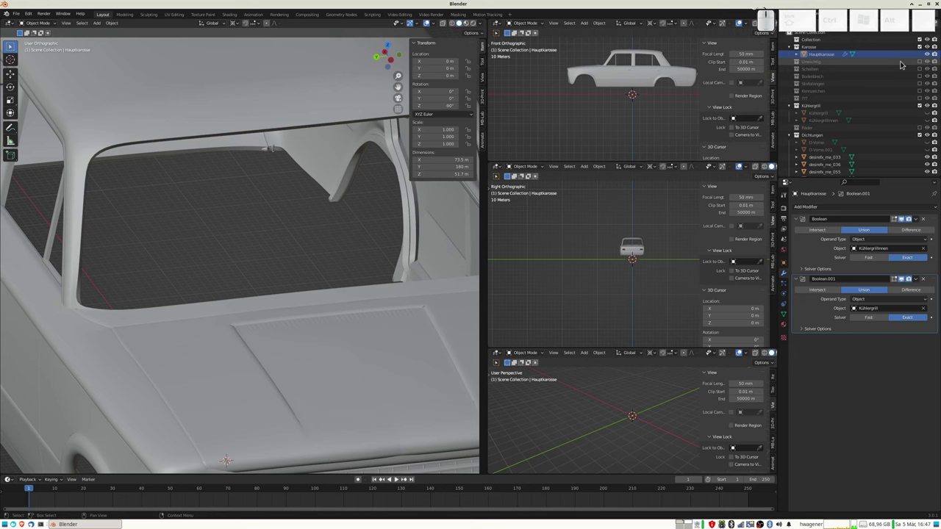
- Hide Hauptkarosse, show the D-Vorne and D-Vorne.001 seals, and select D-Vorne.001
left_click(925, 54)
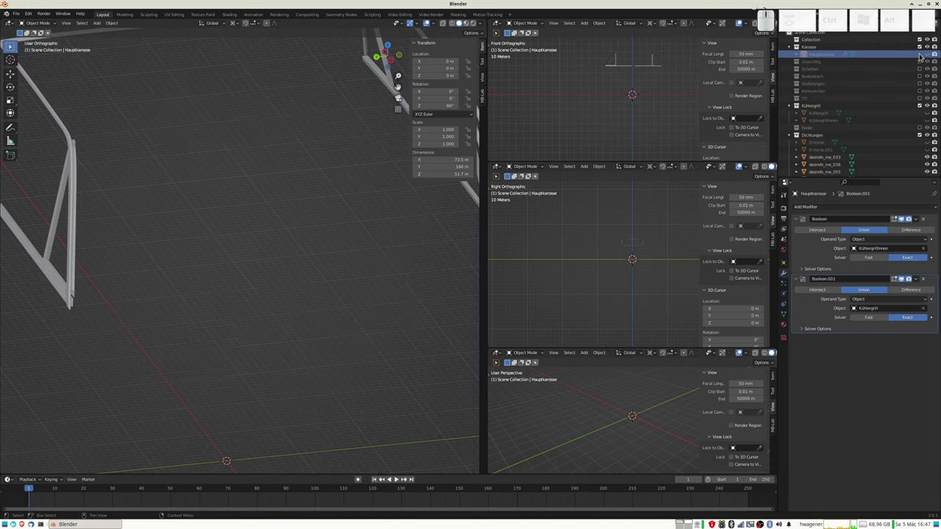
scroll(856, 110, "down", 2)
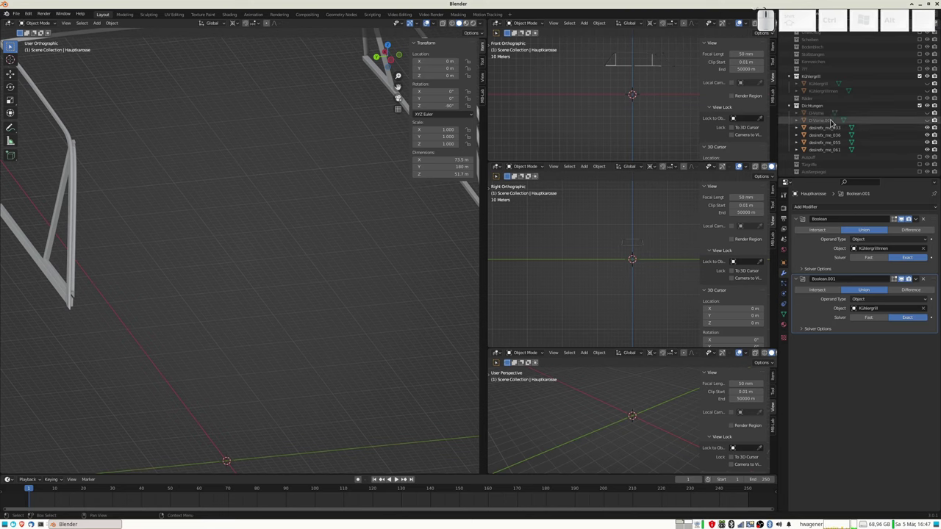
left_click(927, 114)
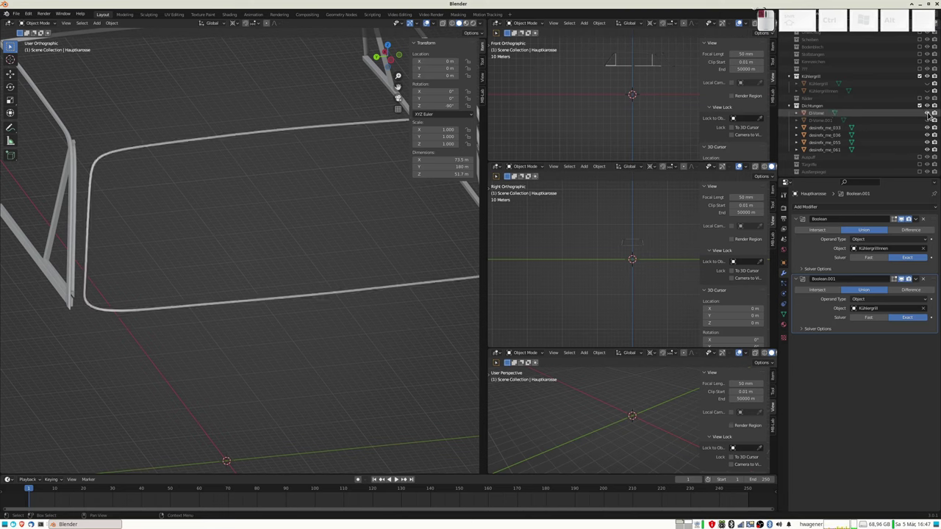
left_click(927, 121)
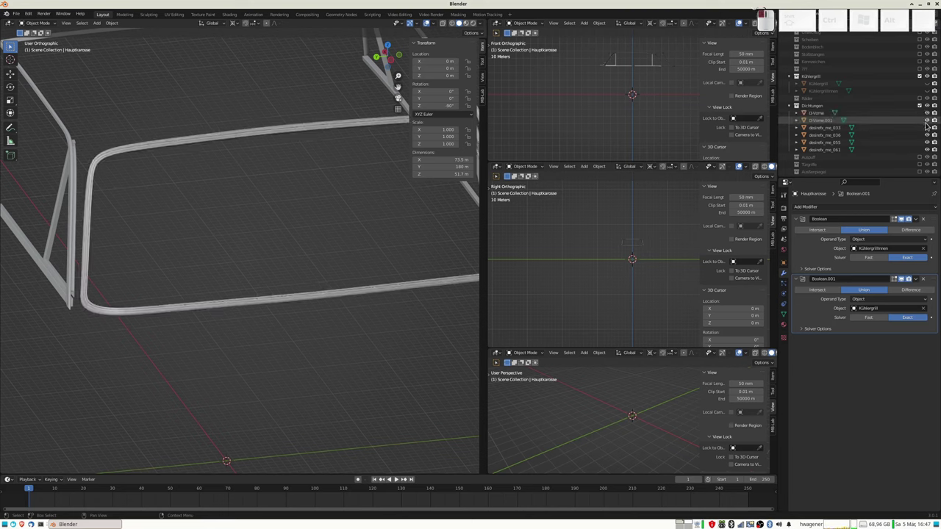
left_click(145, 147)
left_click(159, 144)
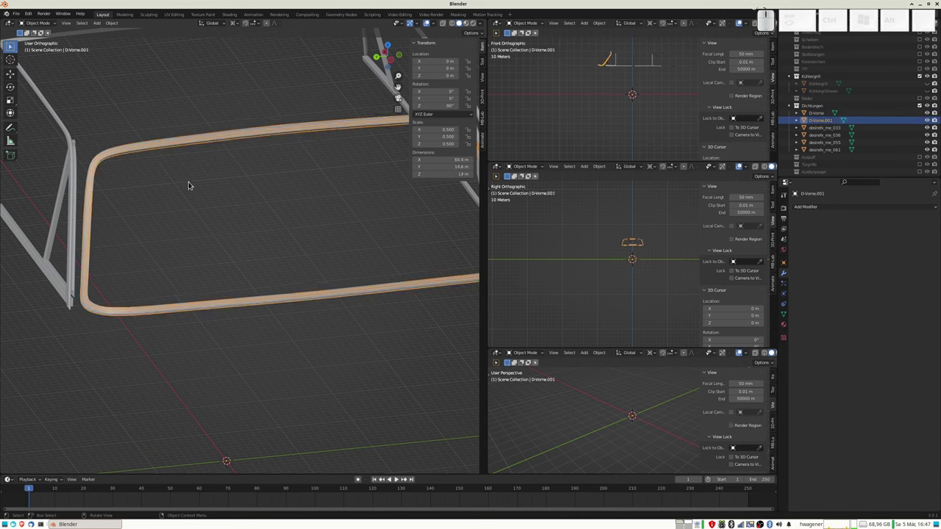
- Extrude all of D-Vorne.001 along its normals and fatten it into a thicker tube
key("Tab")
key("a")
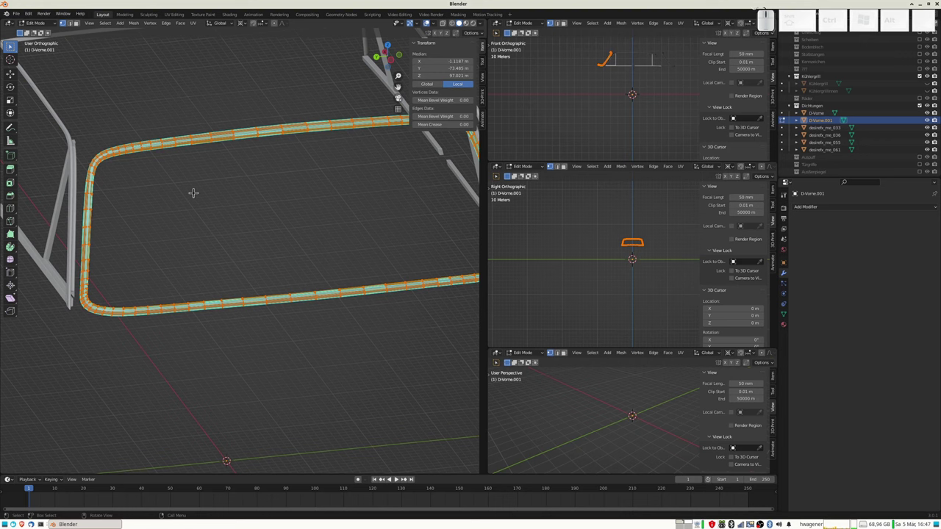
key("e")
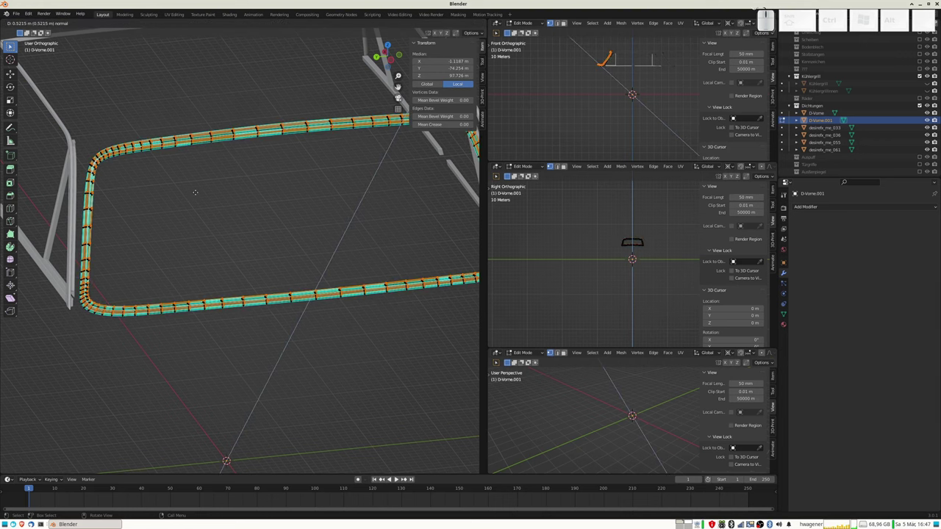
left_click(193, 192)
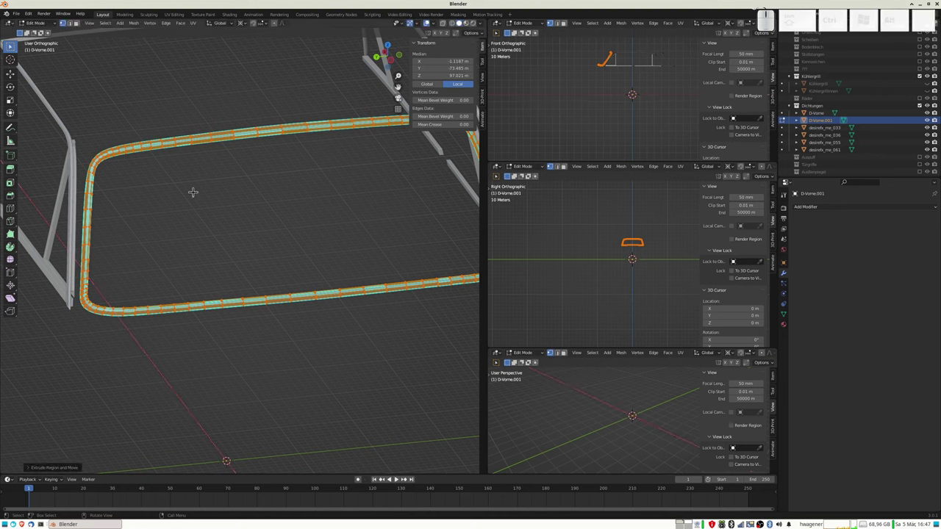
key("alt+s")
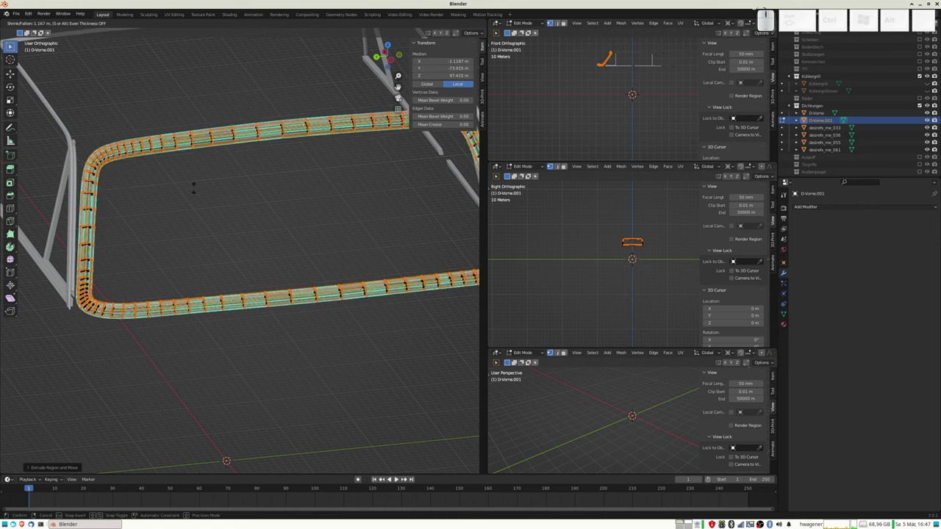
key("Return")
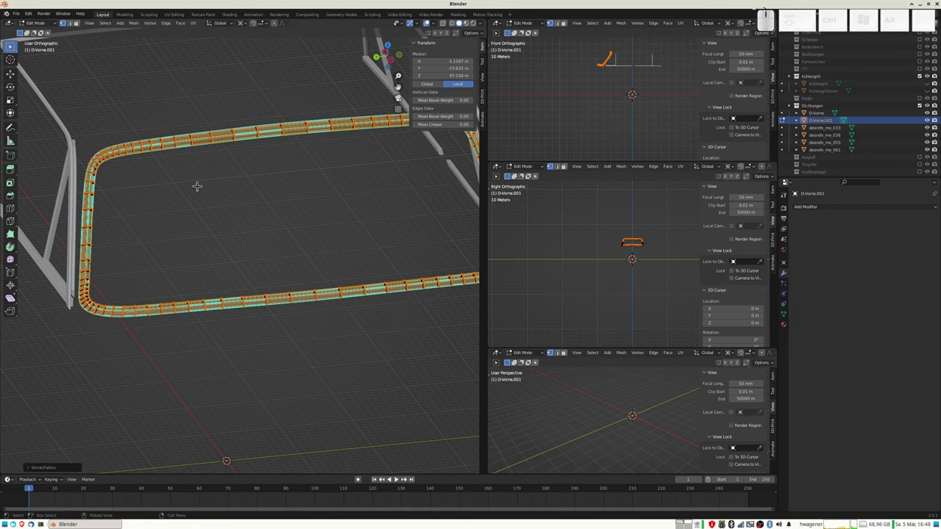
key("Tab")
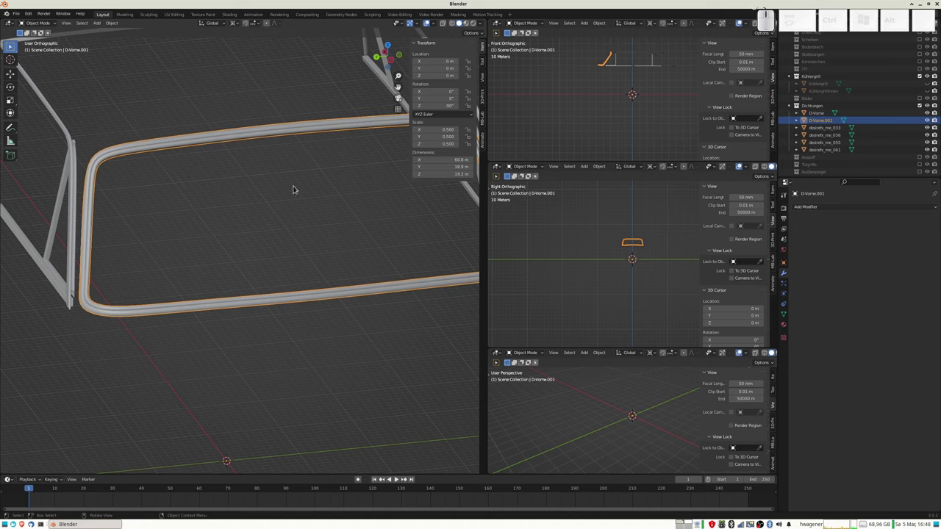
- Select D-Vorne, extrude all its geometry along the normals, and fatten it into a tube
left_click(817, 114)
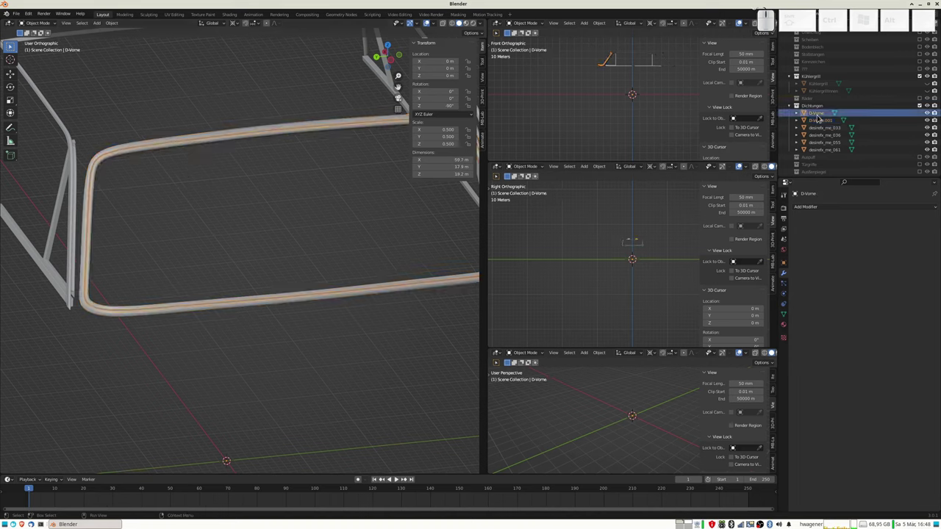
key("Tab")
key("a")
key("g")
key("z")
key("z")
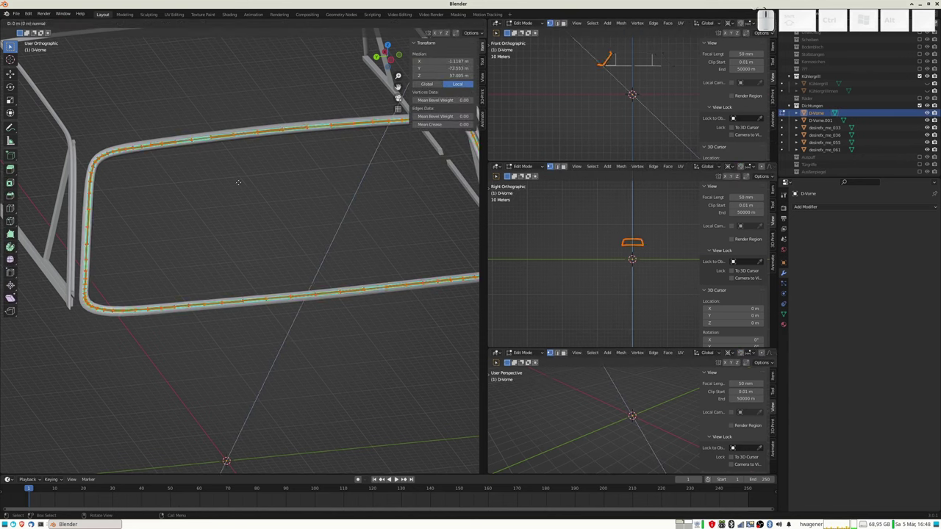
left_click(242, 185)
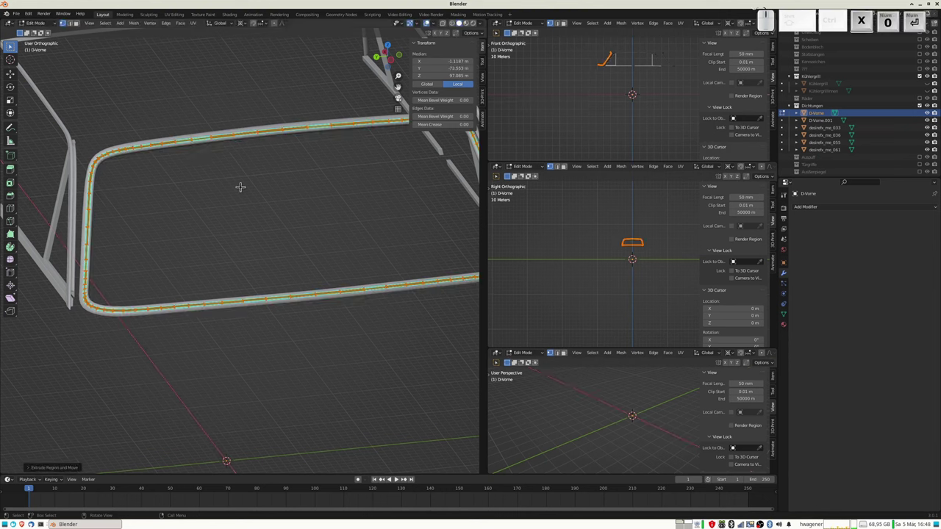
key("alt+s")
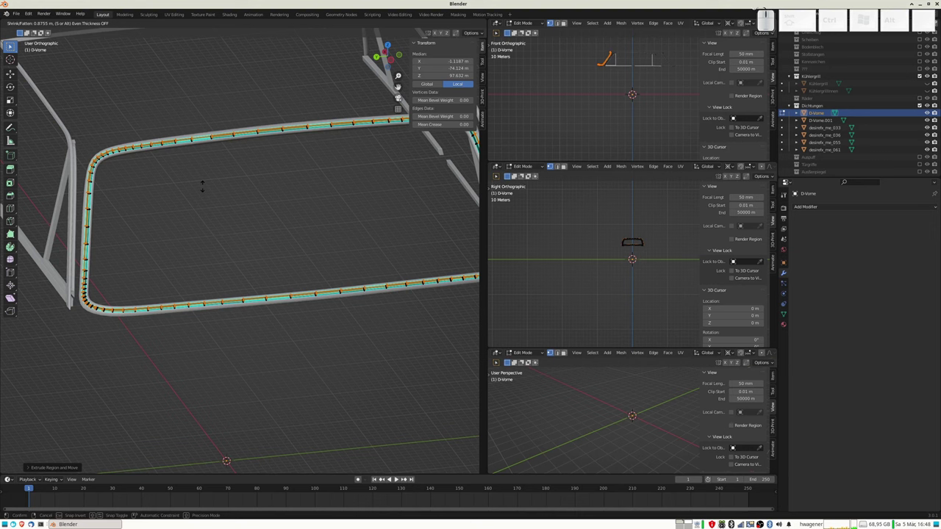
left_click(202, 187)
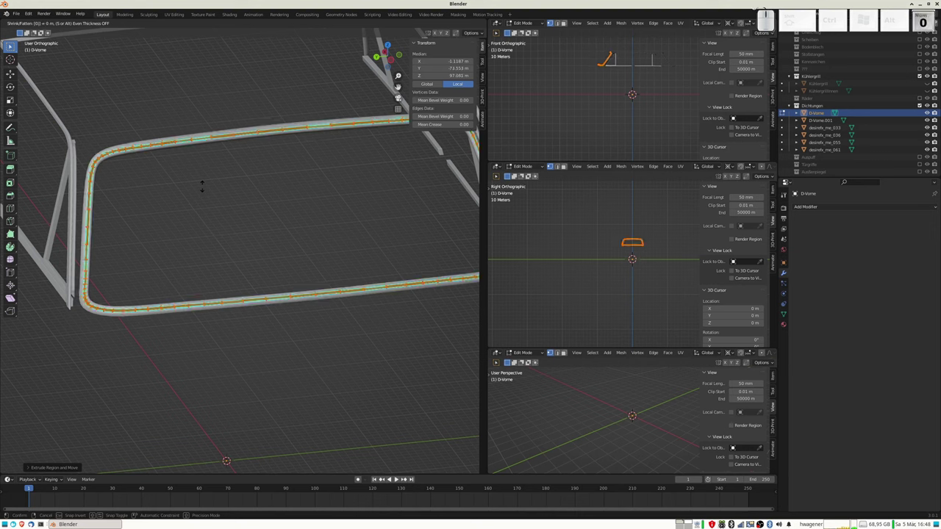
key("Tab")
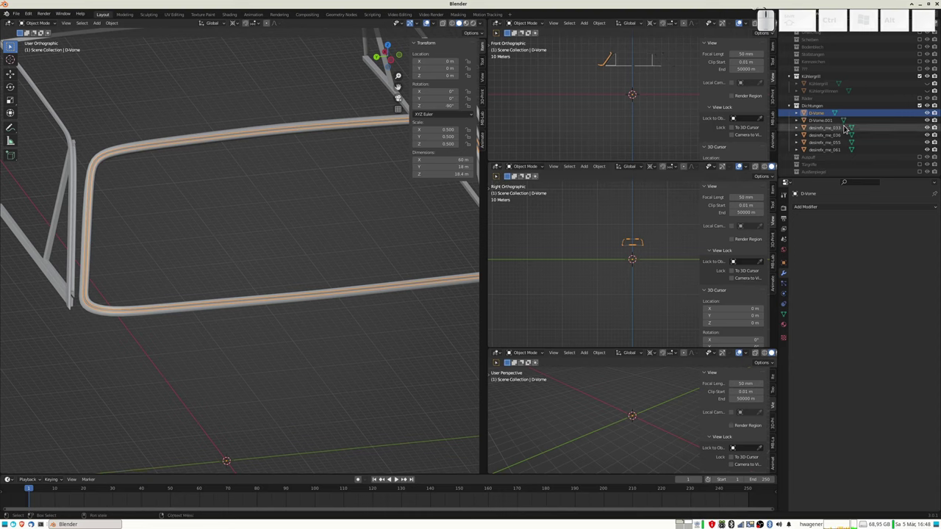
- Select and show Hauptkarosse again while hiding the D-Vorne.001 rear window seal
scroll(835, 107, "up", 1)
scroll(830, 88, "up", 1)
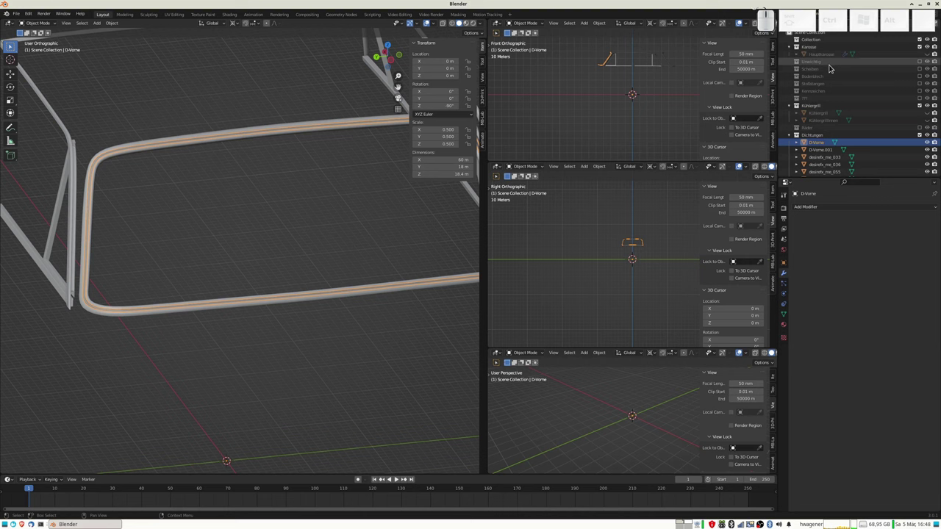
left_click(828, 54)
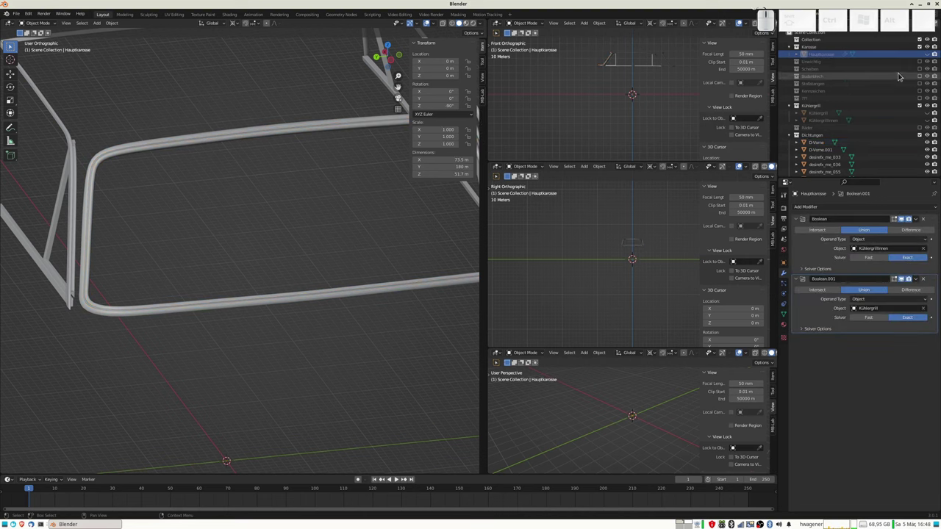
left_click(927, 55)
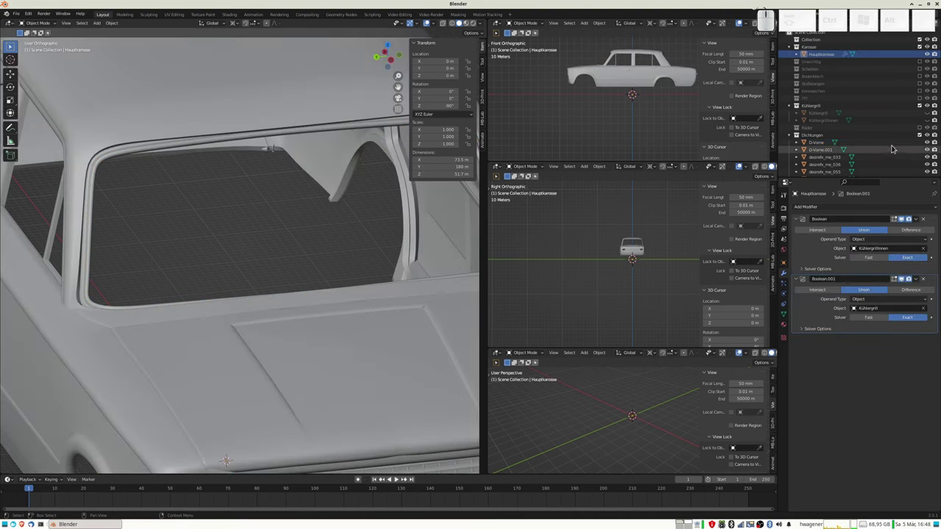
left_click(927, 150)
left_click(927, 150)
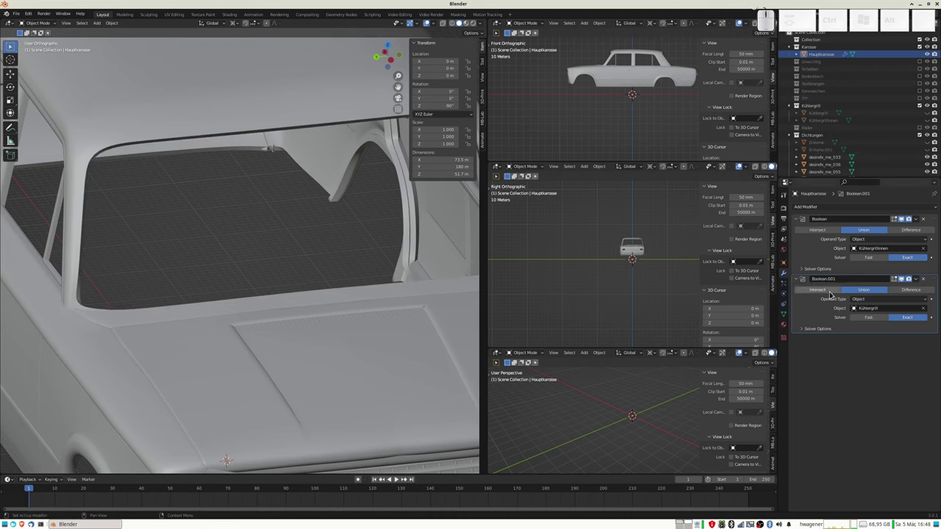
- Add a union Boolean modifier to Hauptkarosse with D-Vorne.001 as its object
left_click(817, 209)
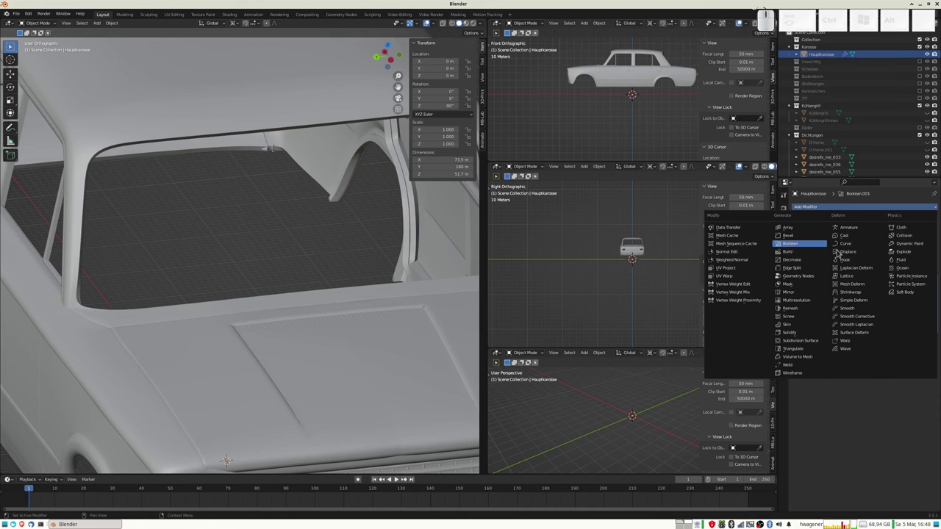
left_click(793, 247)
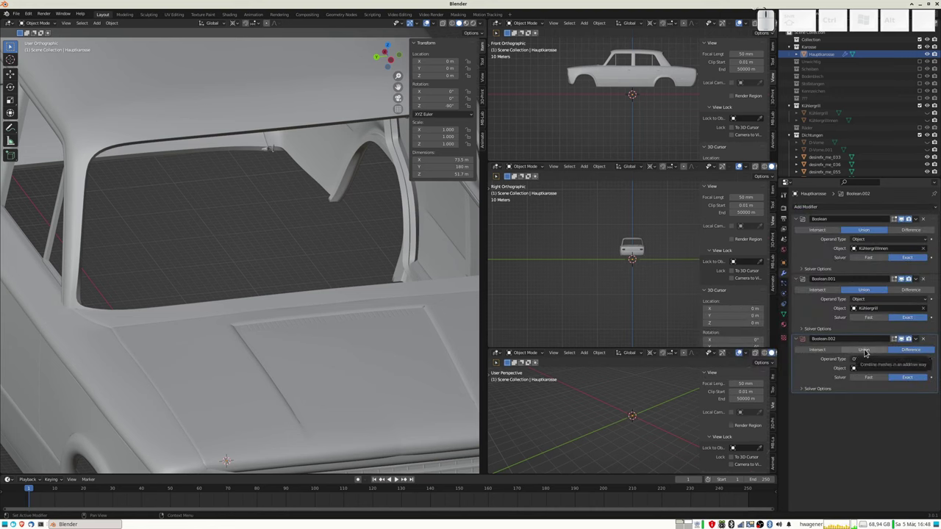
left_click(865, 352)
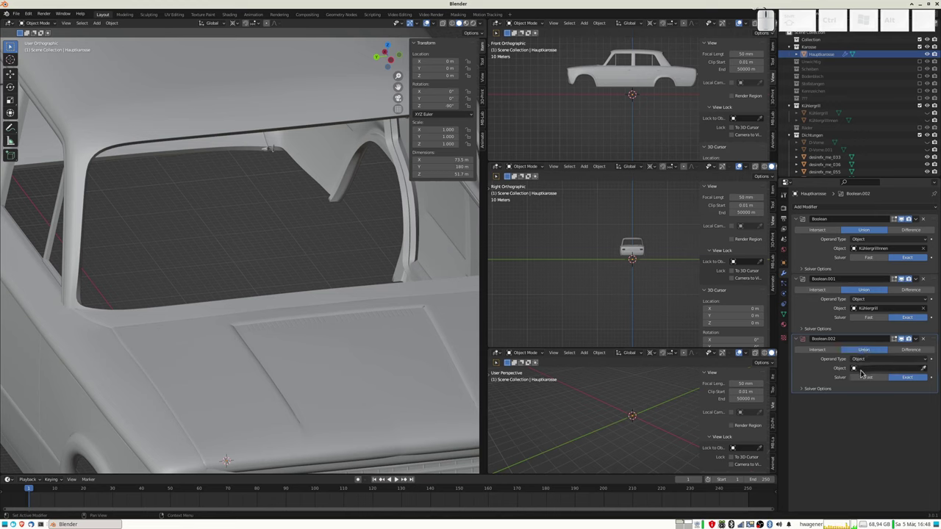
left_click(854, 371)
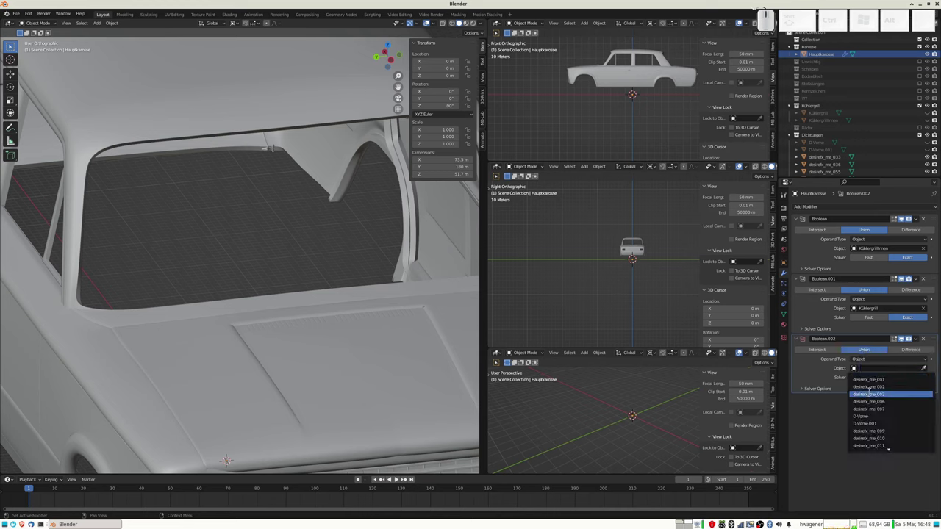
type("d-vo")
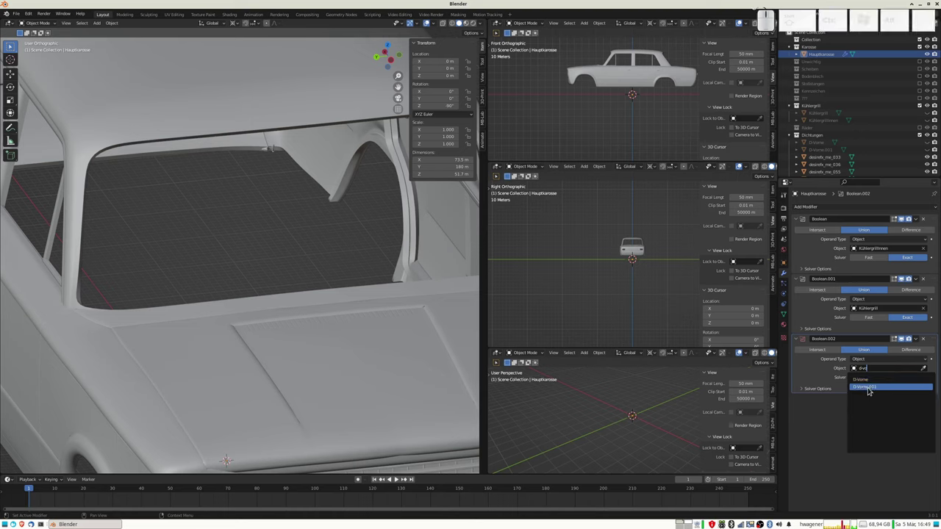
left_click(867, 388)
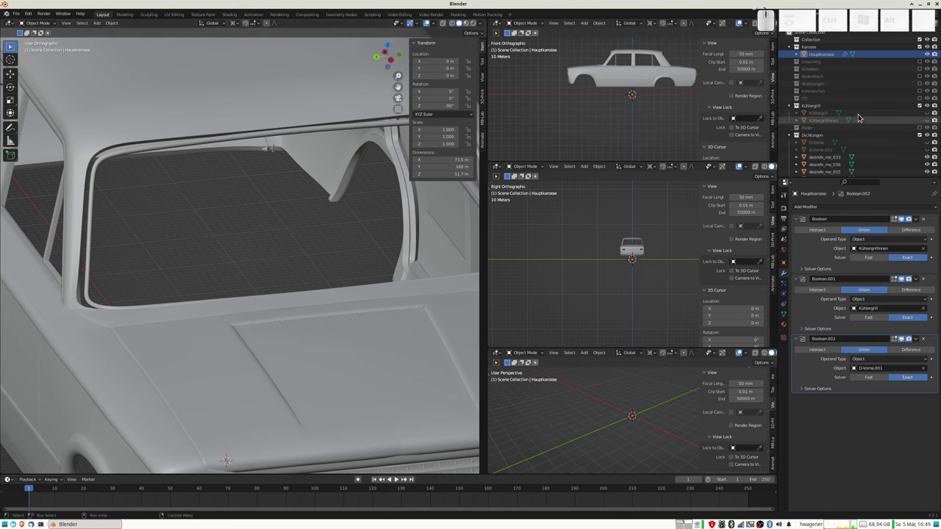
- Toggle D-Vorne.001's visibility repeatedly to compare the union result on the body
left_click(927, 150)
left_click(927, 150)
left_click(926, 150)
left_click(927, 150)
left_click(927, 150)
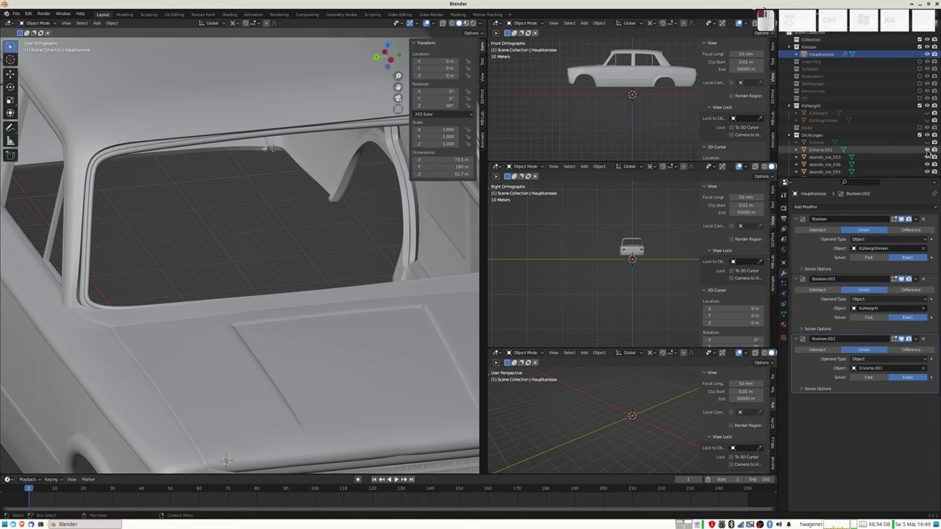
left_click(927, 150)
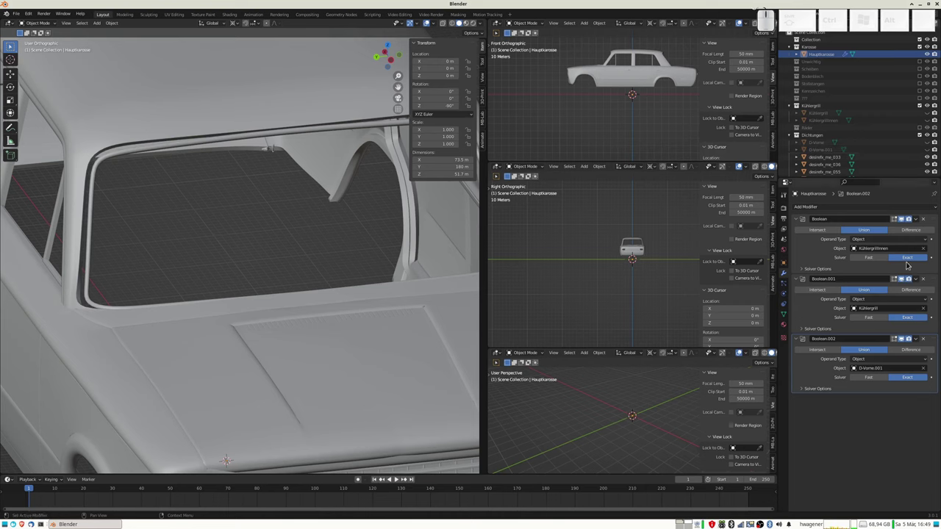
left_click(874, 382)
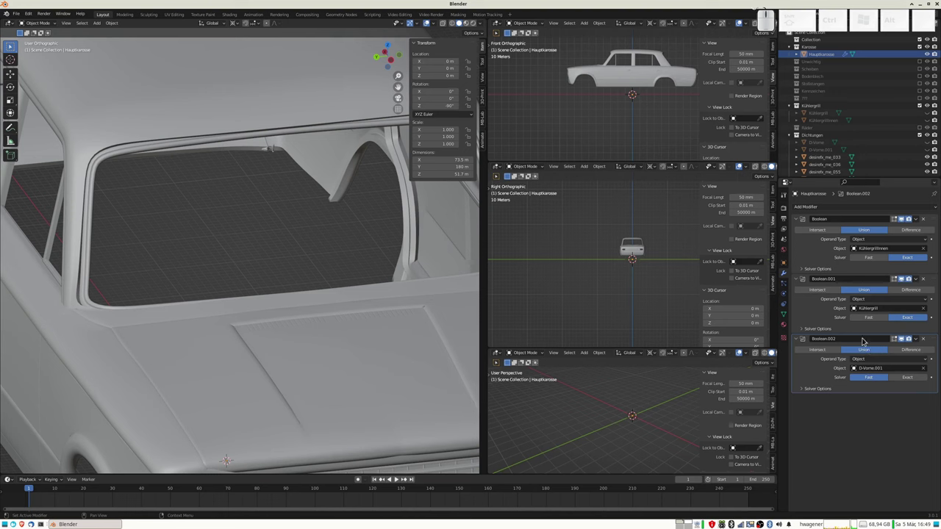
left_click(820, 209)
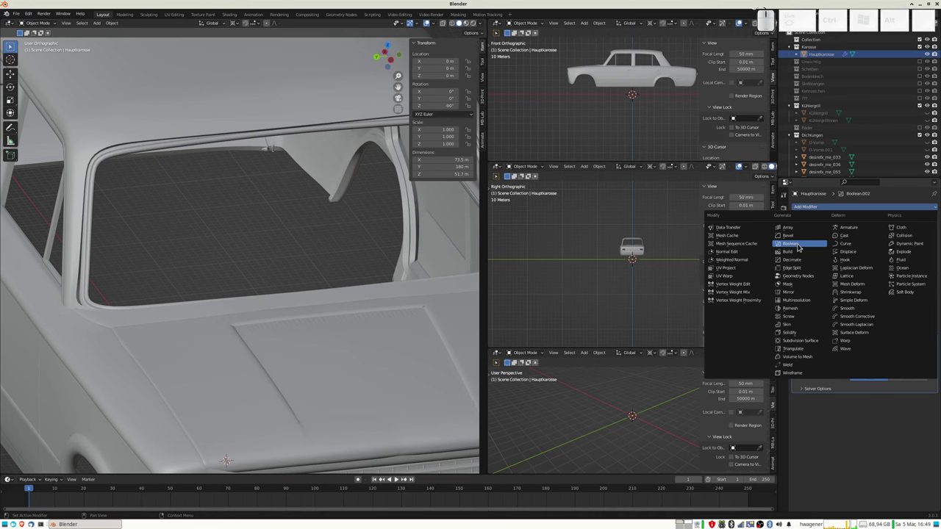
- Add Boolean.003 to Hauptkarosse and pick the D-Vorne seal as its object
left_click(798, 246)
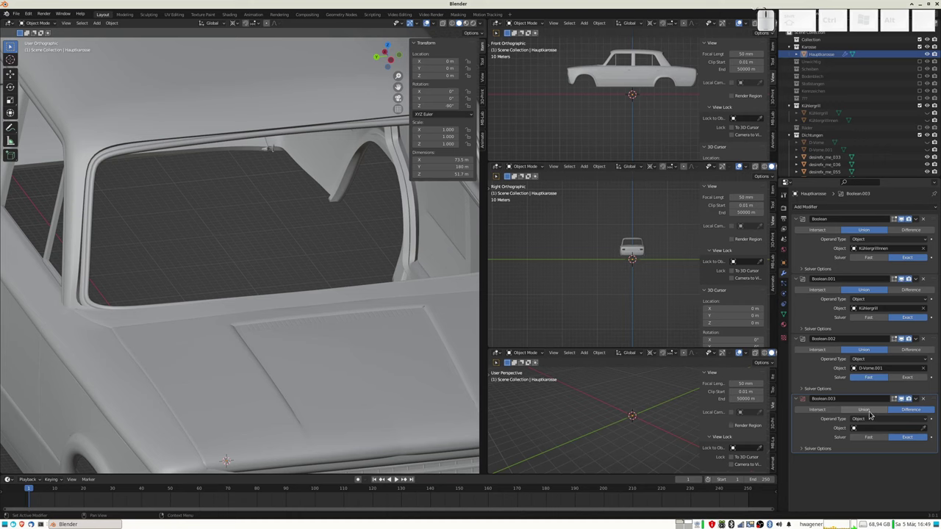
left_click(855, 432)
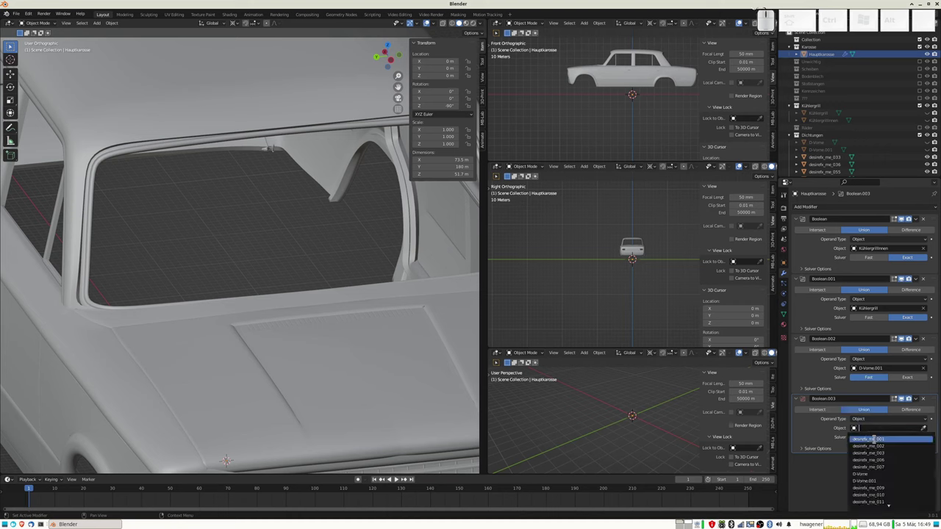
type("d-v")
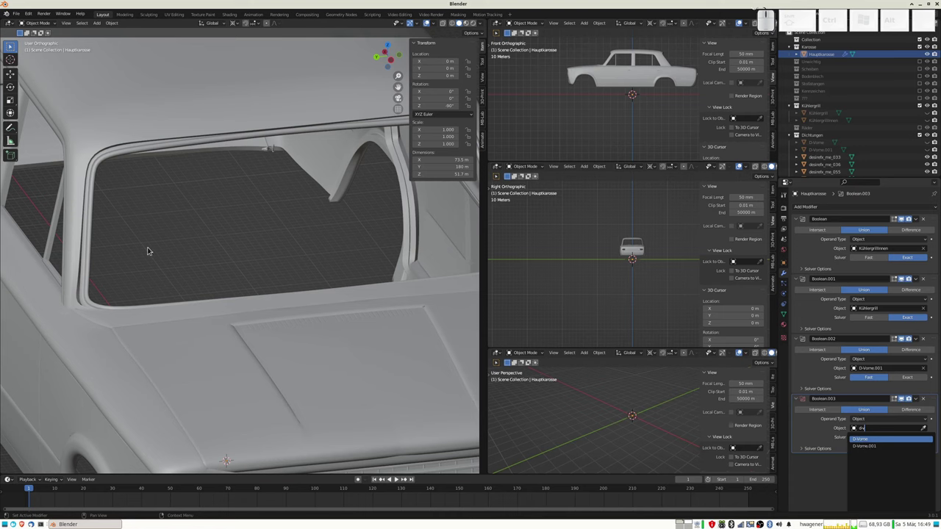
key("Return")
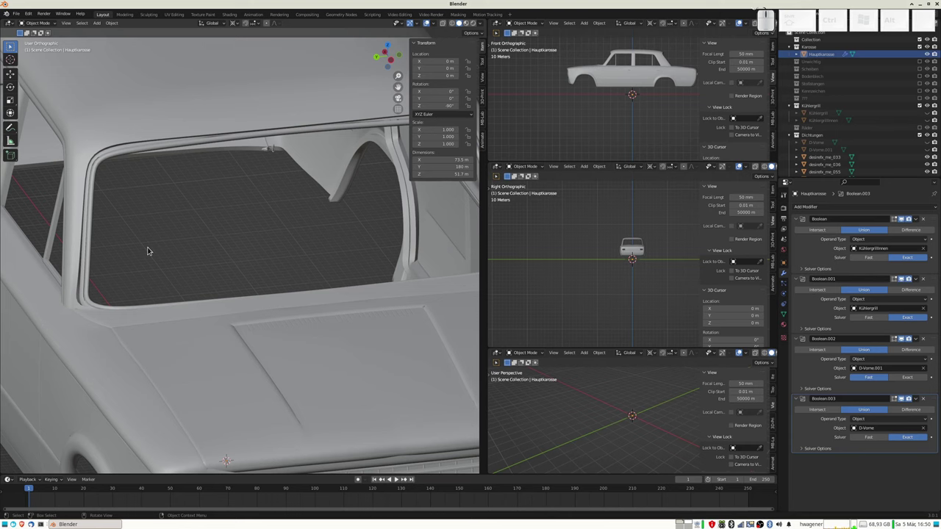
- Show the Scheiben collection and select the window glass object in the viewport
mouse_move(266, 292)
middle_mouse_down()
mouse_move(226, 272)
mouse_move(237, 299)
mouse_move(249, 271)
middle_mouse_up()
scroll(231, 269, "down", 4)
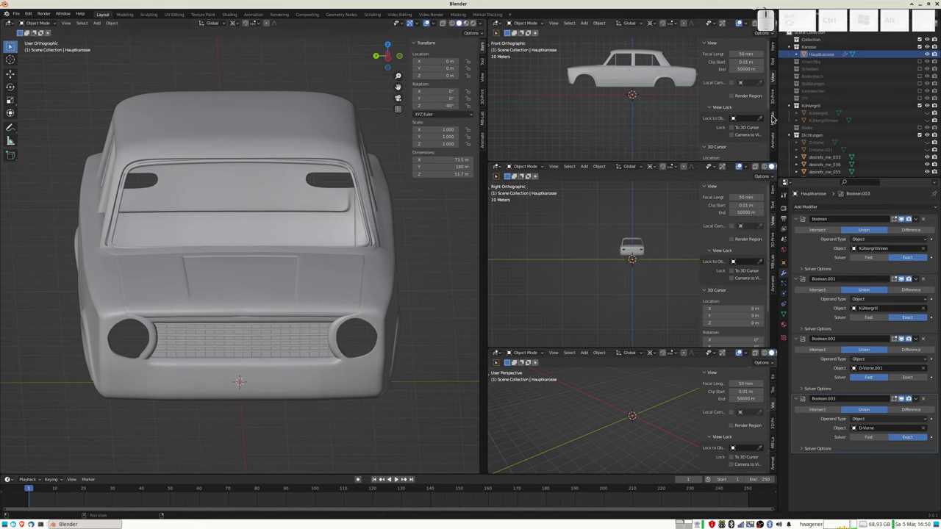
scroll(858, 133, "down", 2)
scroll(859, 133, "down", 1)
scroll(856, 133, "down", 1)
scroll(854, 133, "down", 1)
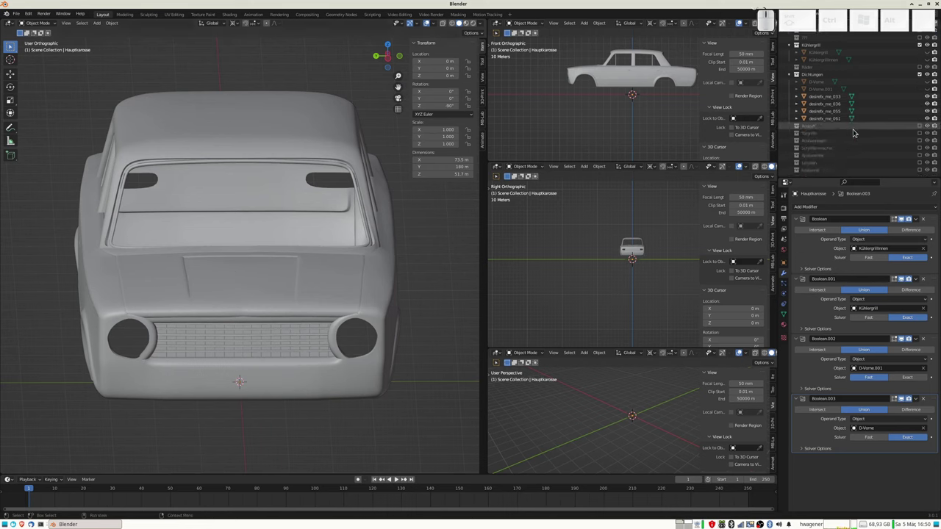
scroll(854, 133, "up", 3)
scroll(853, 133, "up", 1)
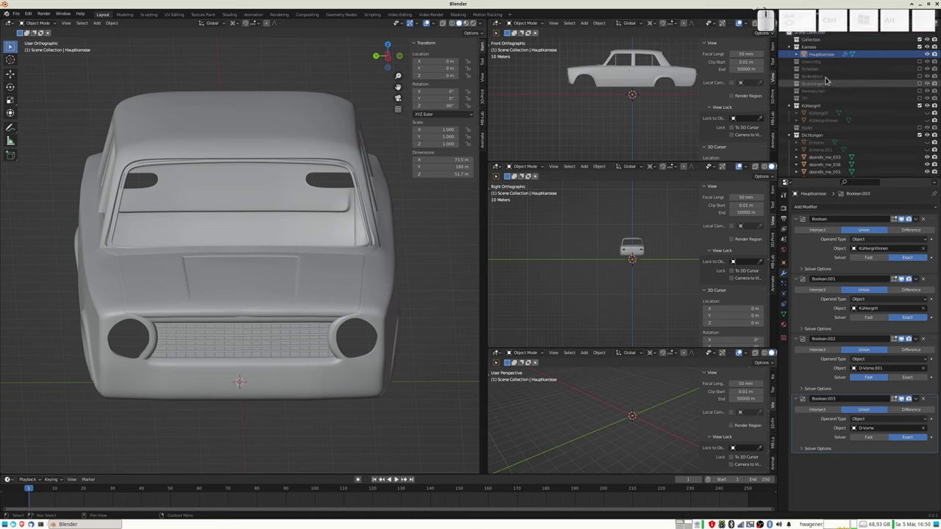
left_click(919, 69)
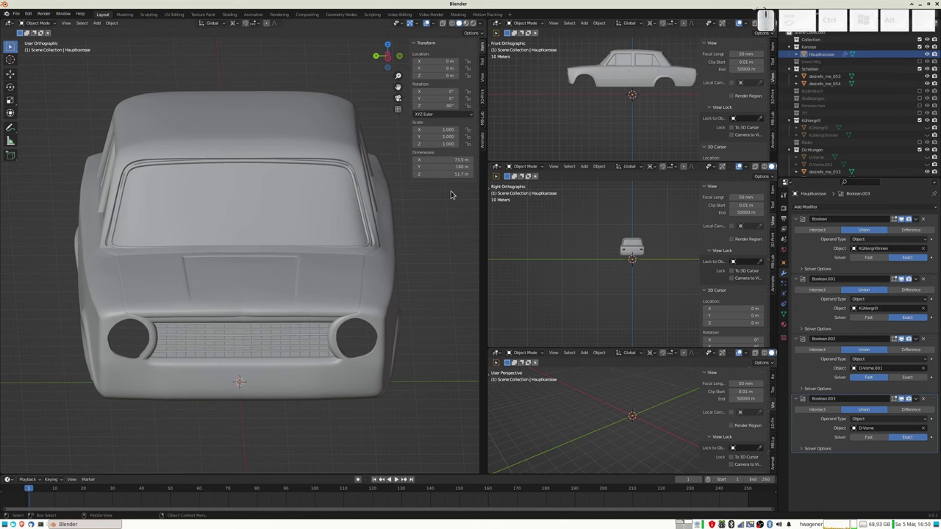
scroll(273, 219, "down", 3)
left_click(273, 221)
scroll(368, 227, "up", 2)
mouse_move(275, 222)
middle_mouse_down()
mouse_move(368, 226)
mouse_move(277, 234)
middle_mouse_up()
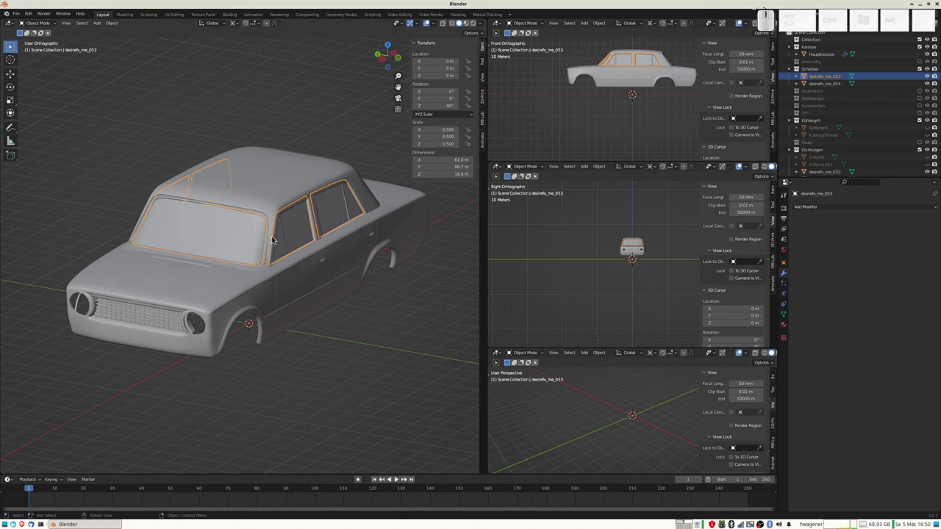
- Separate the connected windshield geometry from the window mesh into its own object
key("Tab")
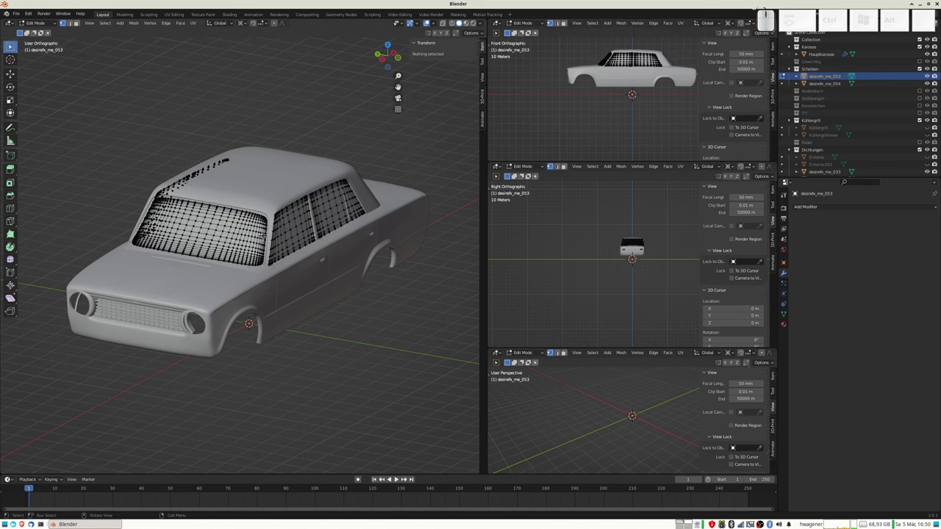
left_click(246, 236)
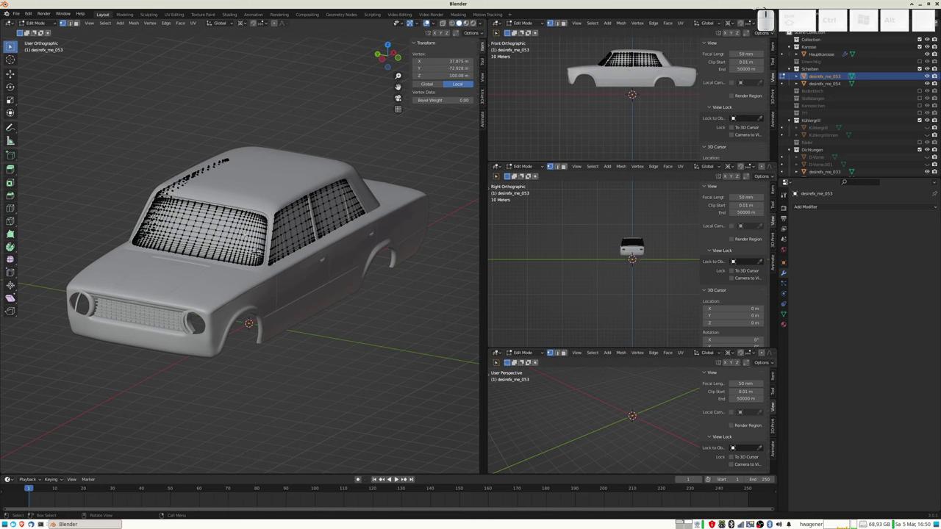
key("ctrl")
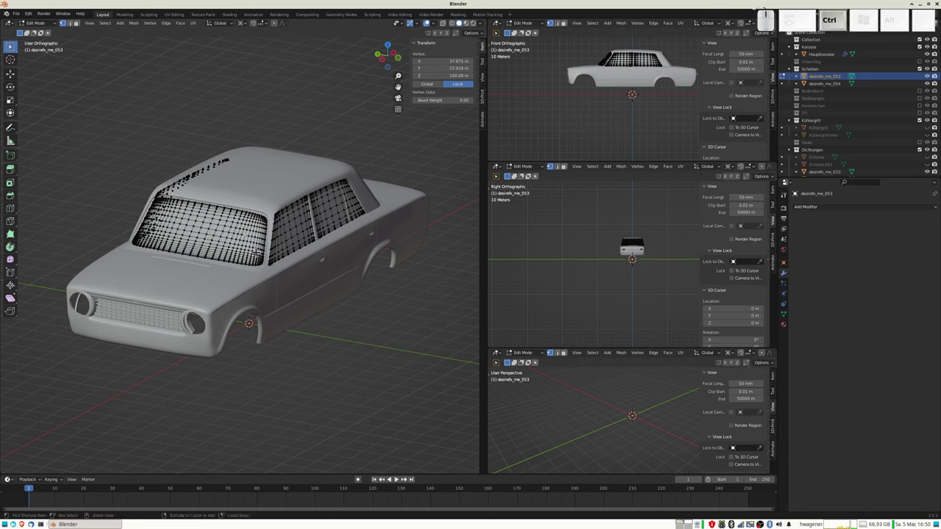
key("ctrl+l")
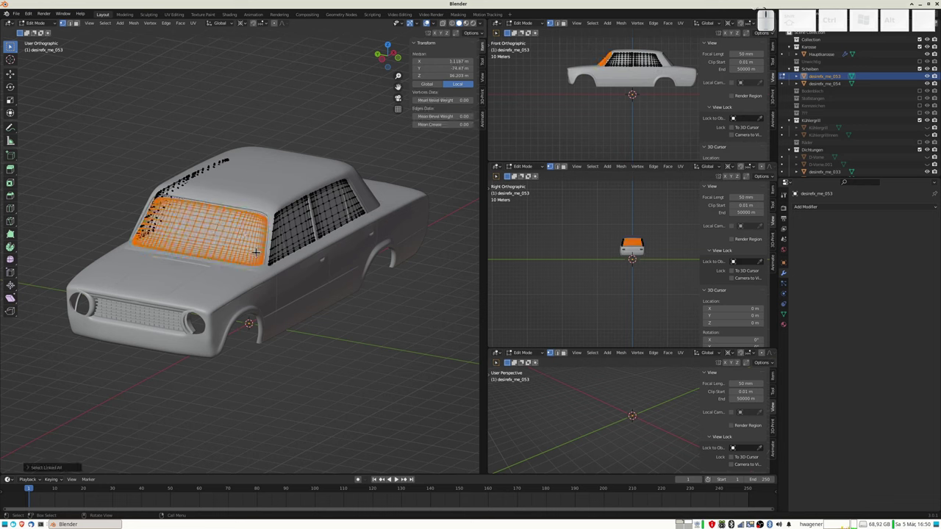
key("p")
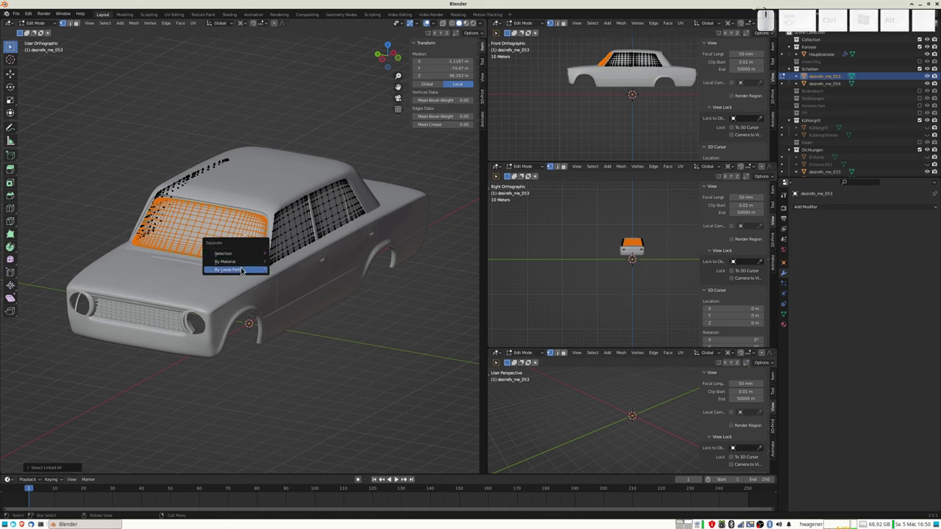
left_click(225, 255)
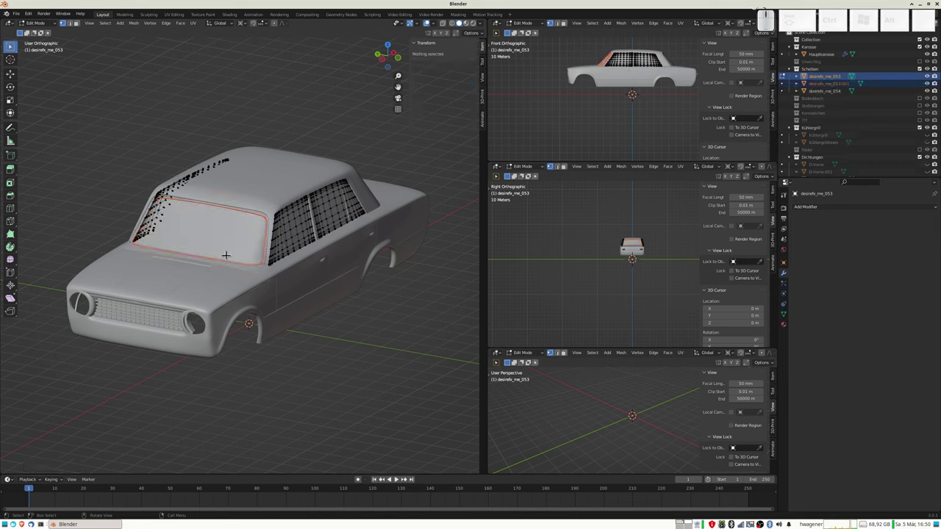
key("Tab")
left_click(301, 237)
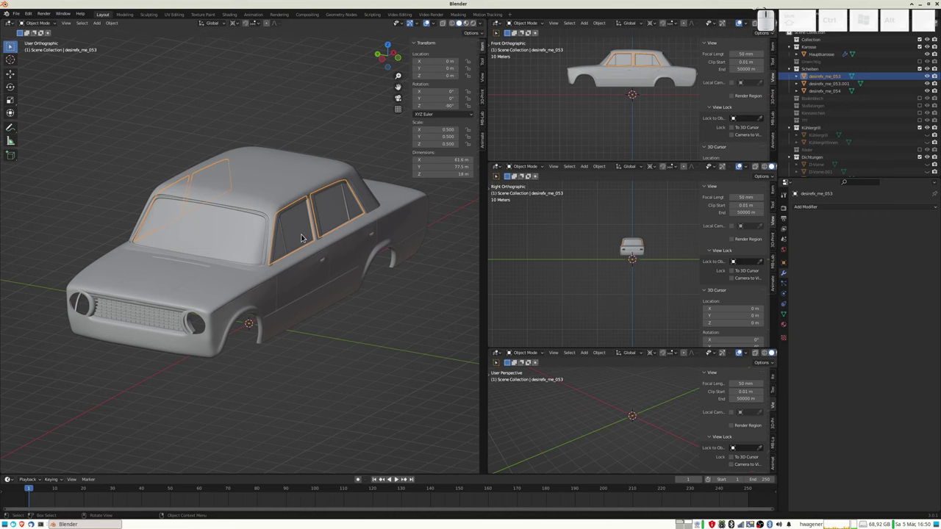
left_click(222, 240)
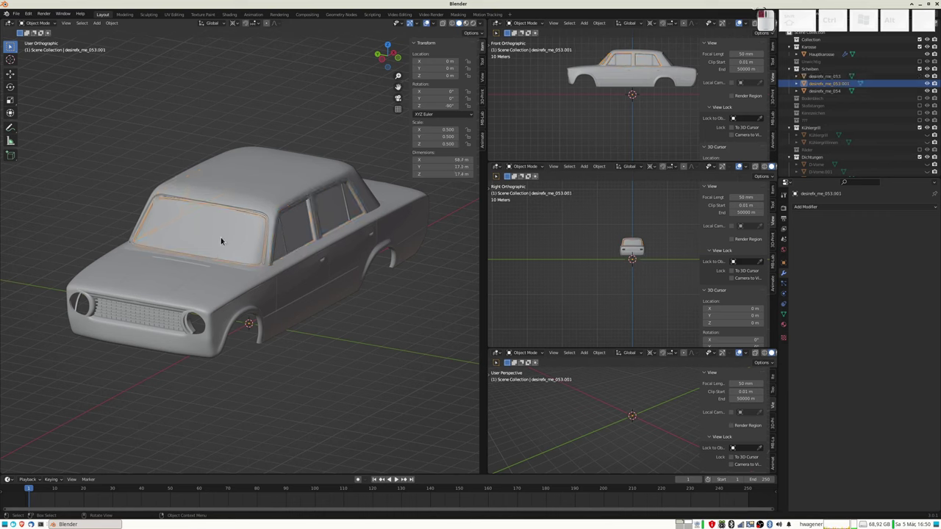
key("g")
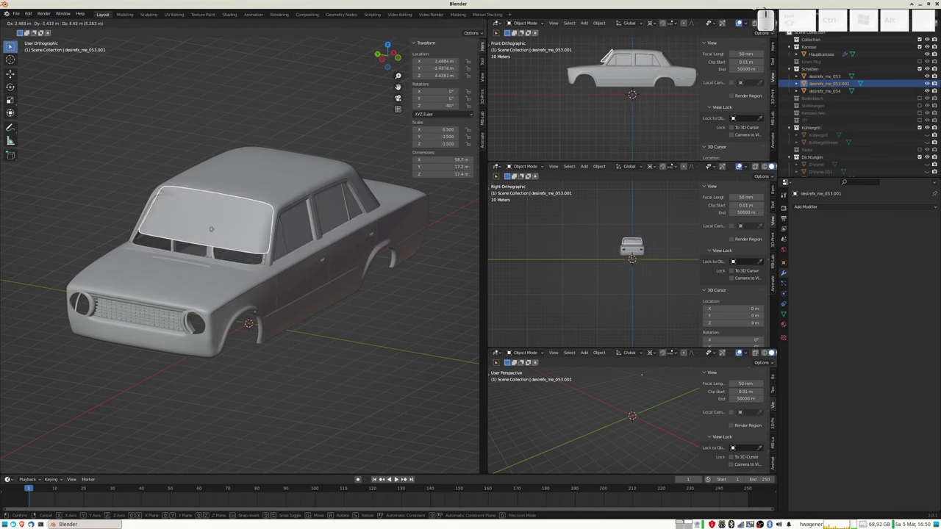
right_click(217, 235)
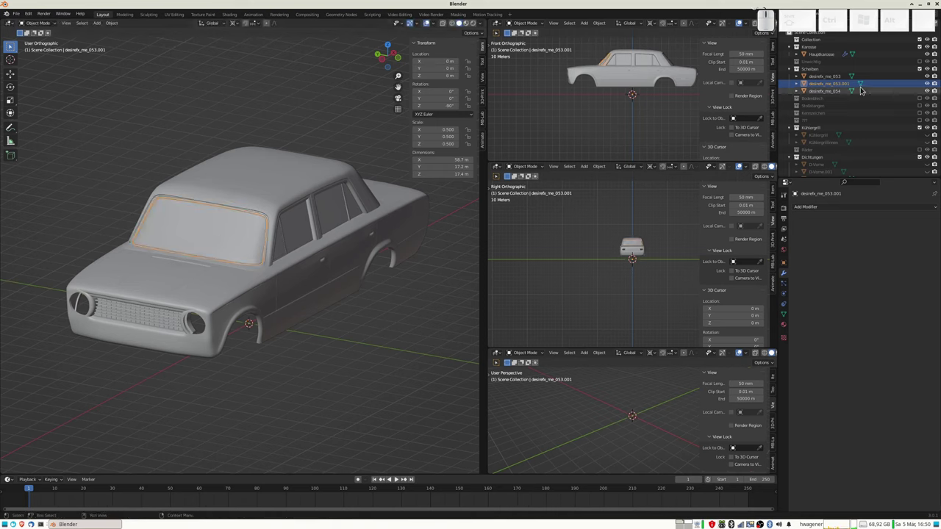
- Rename the separated windshield object to 'Frontscheibe'
double_click(829, 84)
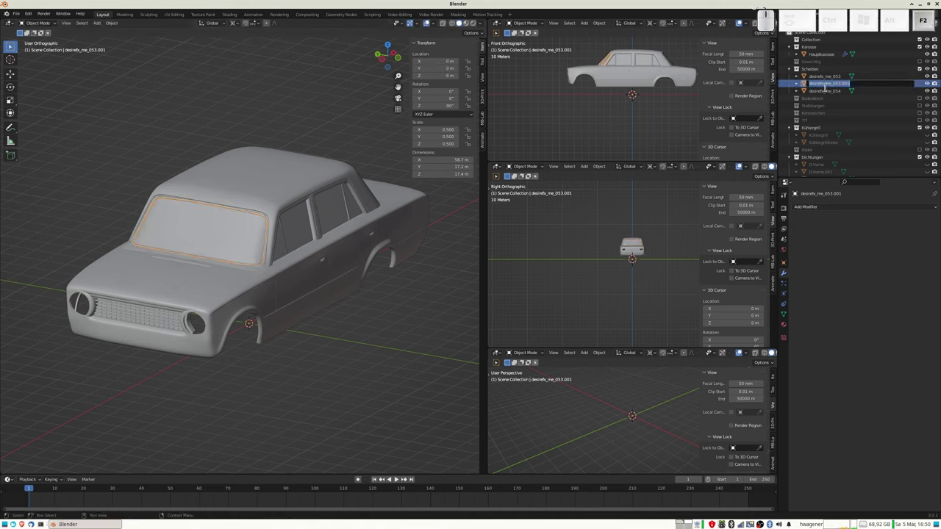
type("Frontscheibe")
key("Return")
left_click(883, 93)
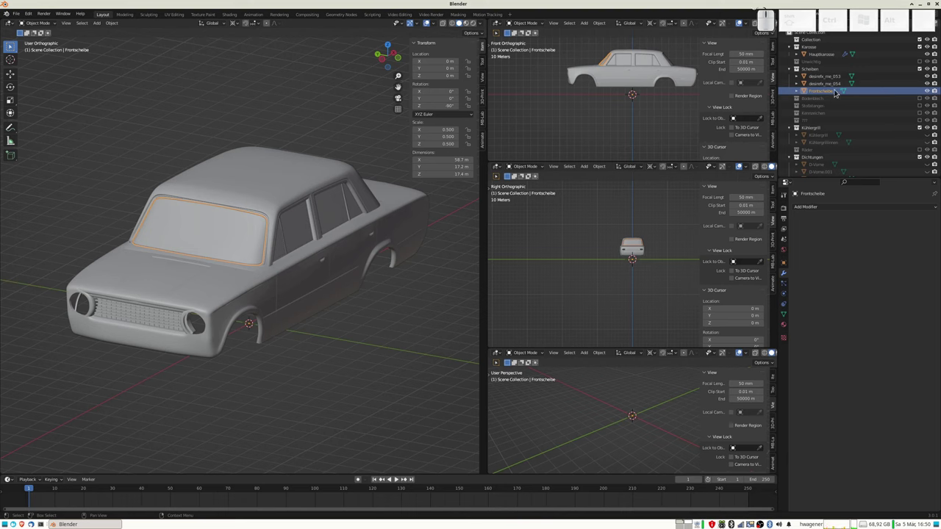
- Select all of Frontscheibe's mesh, extrude it in place, and fatten it along the normals
left_click(247, 232)
left_click(247, 226)
key("Tab")
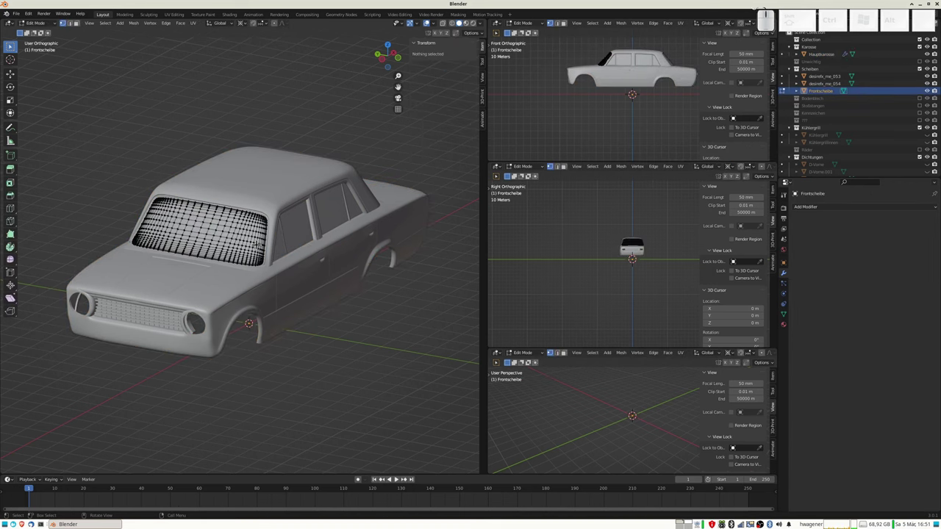
middle_click_drag(257, 245, 259, 249)
key("a")
key("e")
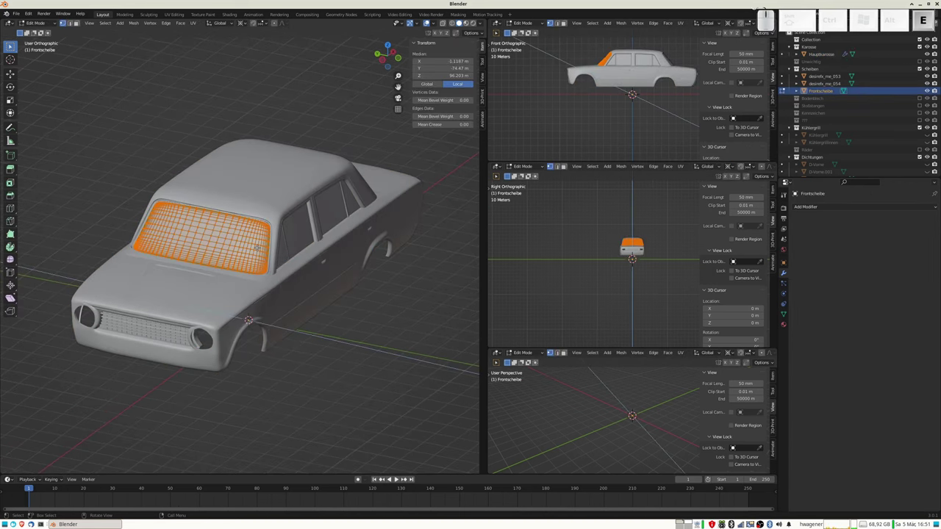
right_click(256, 248)
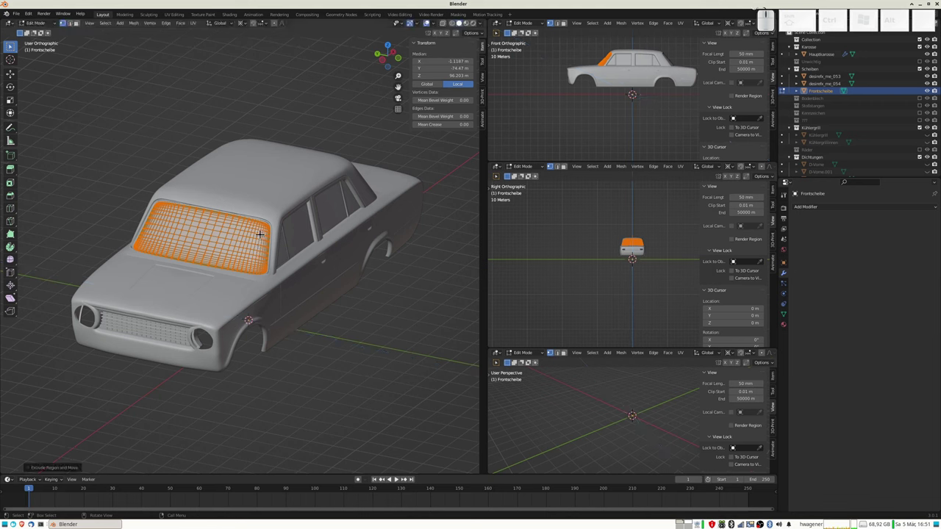
key("Escape")
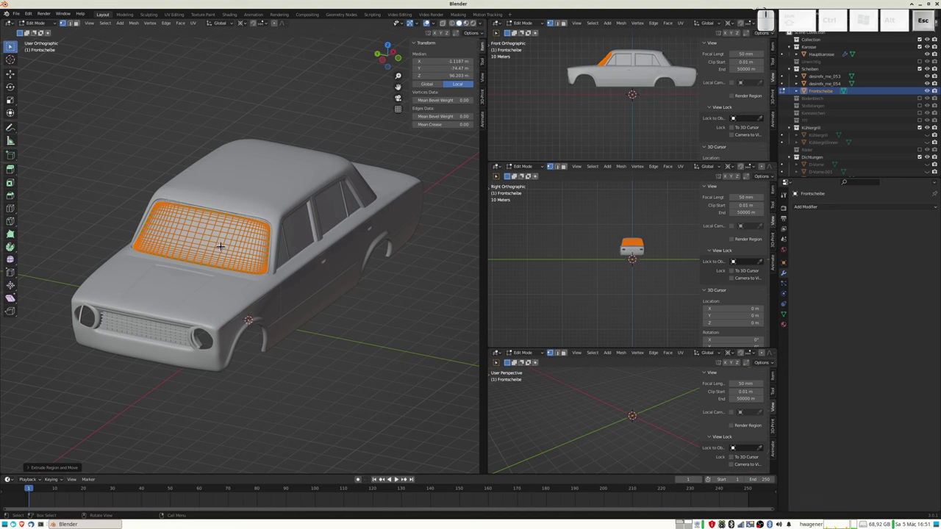
key("alt+s")
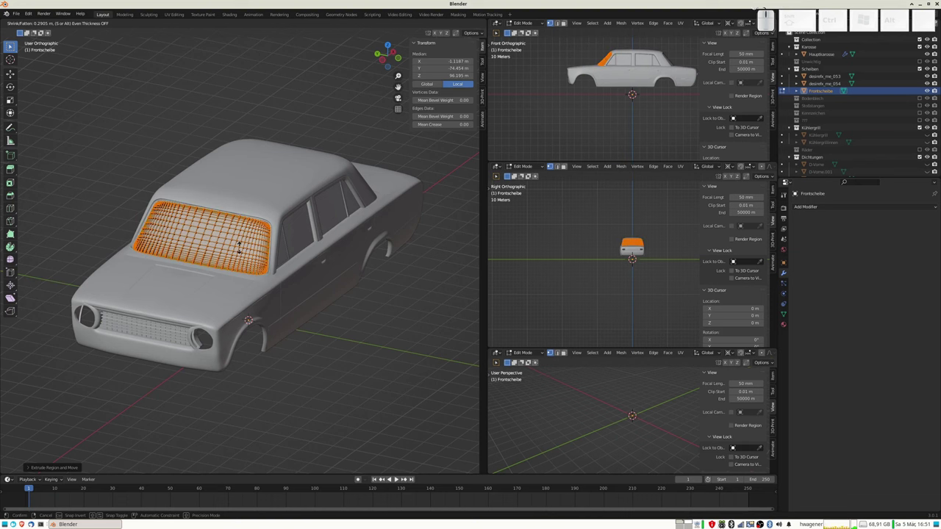
left_click(238, 249)
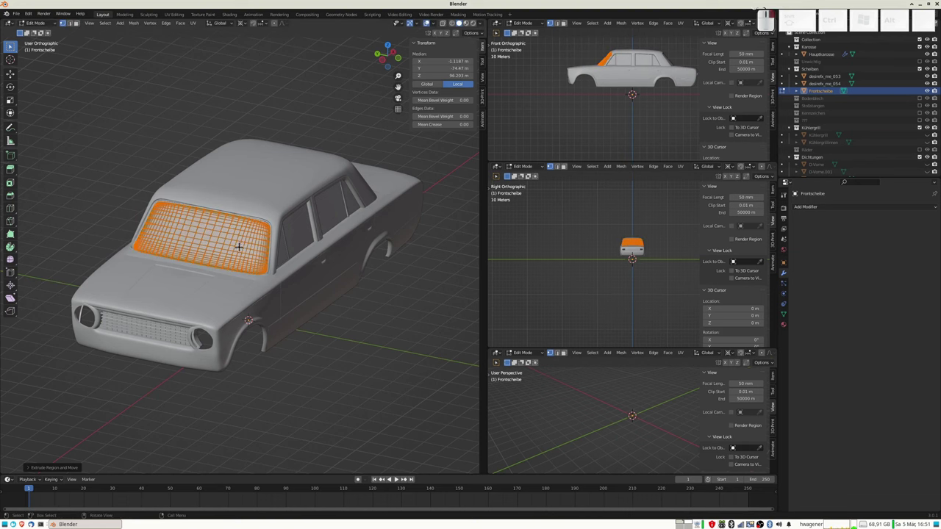
- Shrink/fatten the windshield by 0.08 and return to Object Mode
scroll(328, 269, "up", 2)
scroll(328, 270, "up", 2)
key("alt+s")
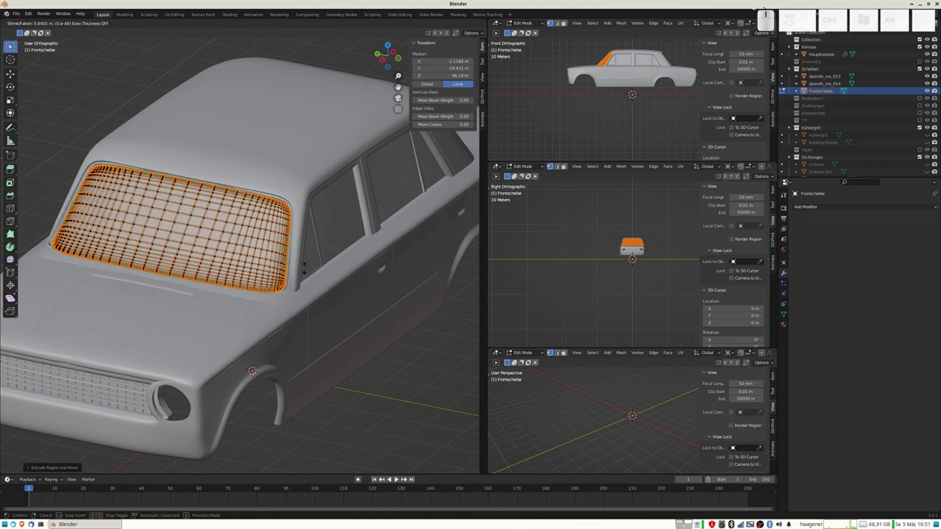
type("0.08")
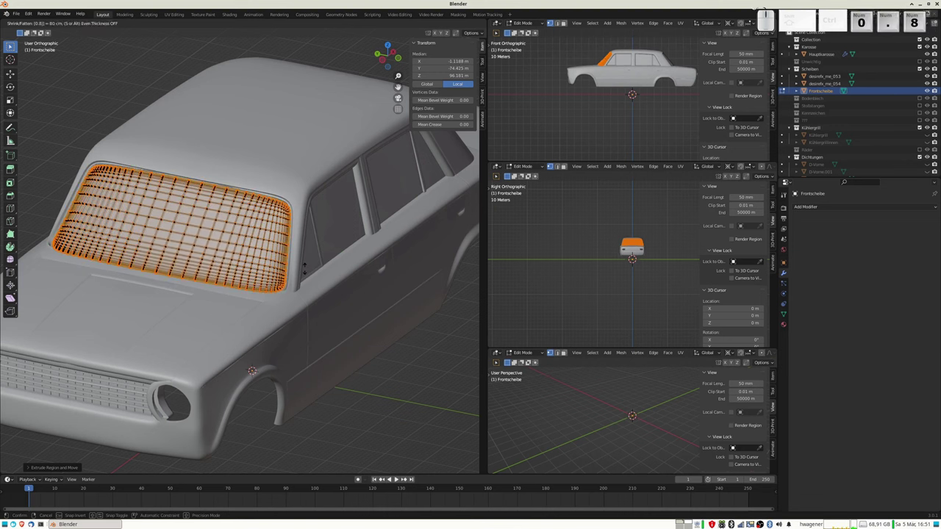
key("Return")
key("Tab")
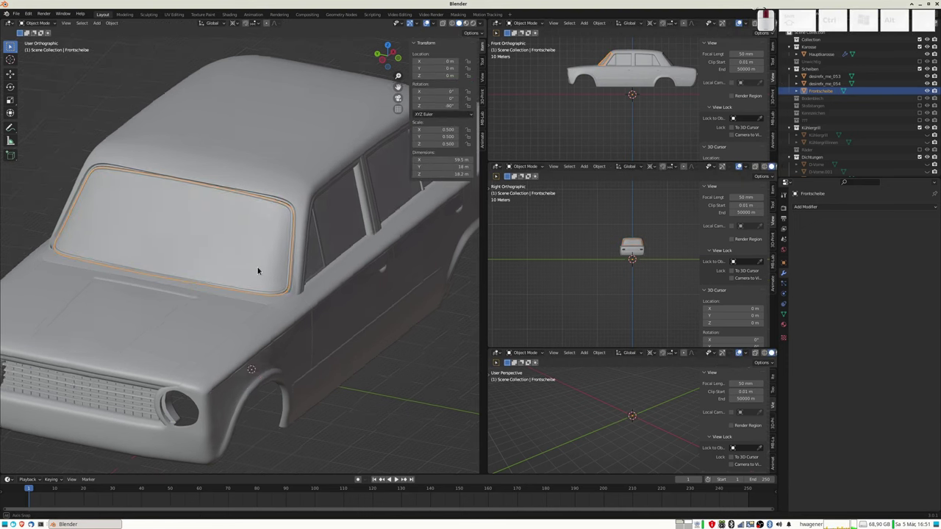
- Hide Frontscheibe and add an empty Boolean.004 modifier to Hauptkarosse
middle_click_drag(258, 267, 265, 265)
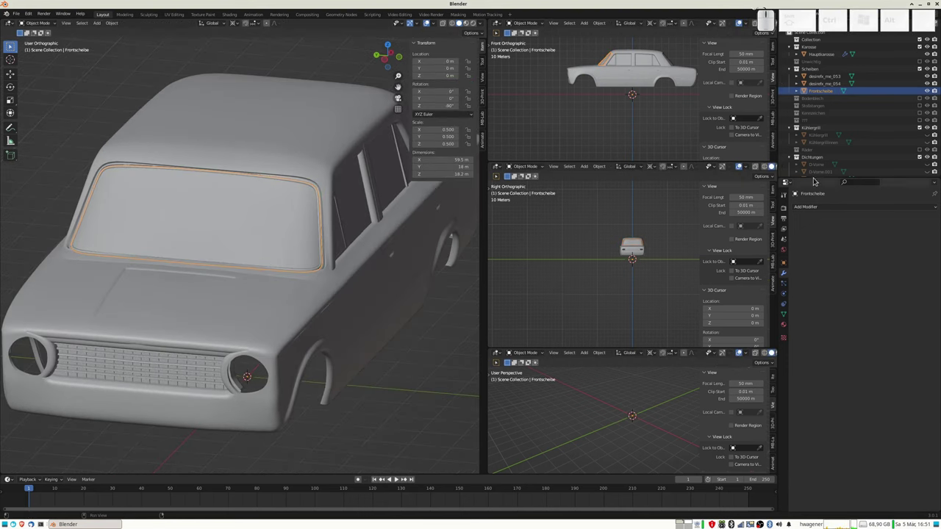
left_click(829, 54)
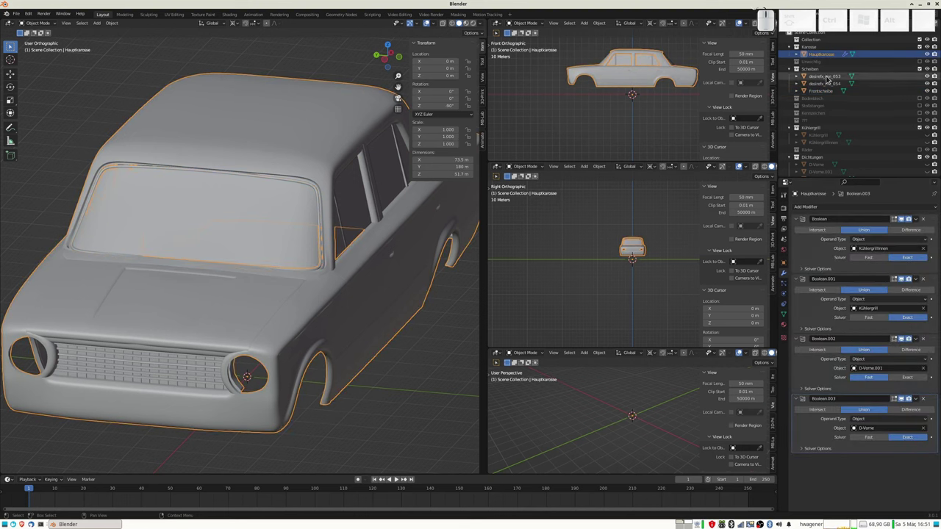
left_click(928, 91)
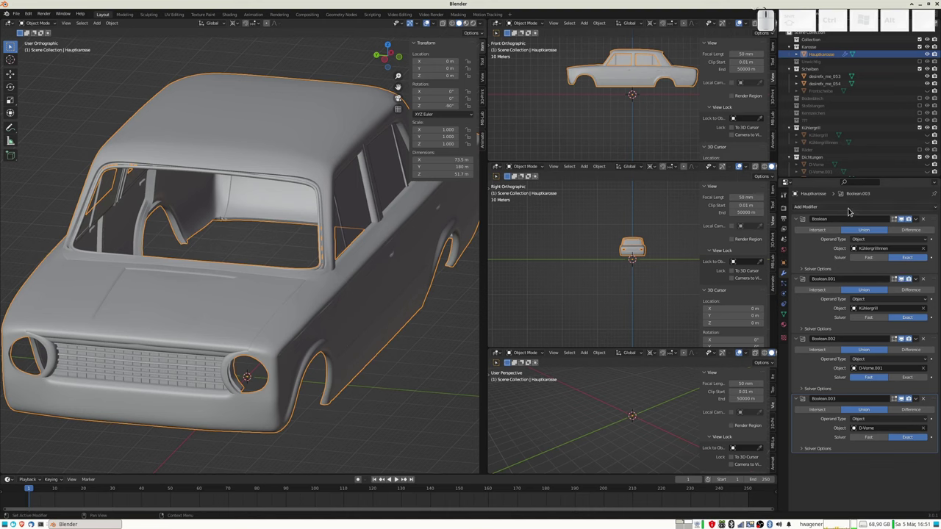
key("Escape")
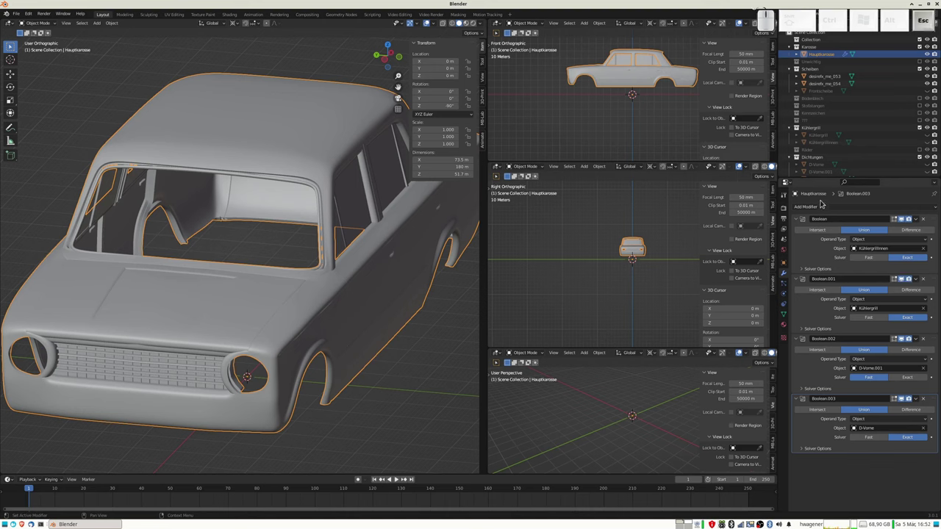
left_click(820, 207)
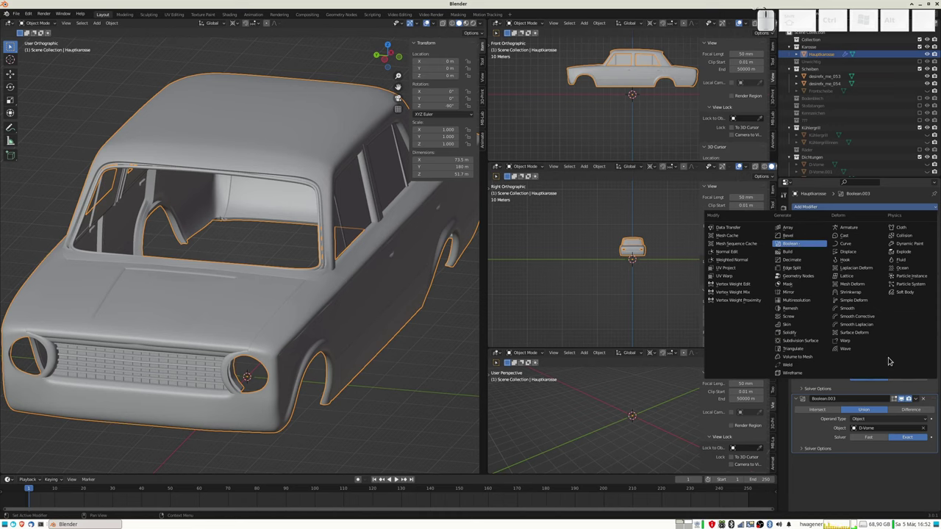
key("Return")
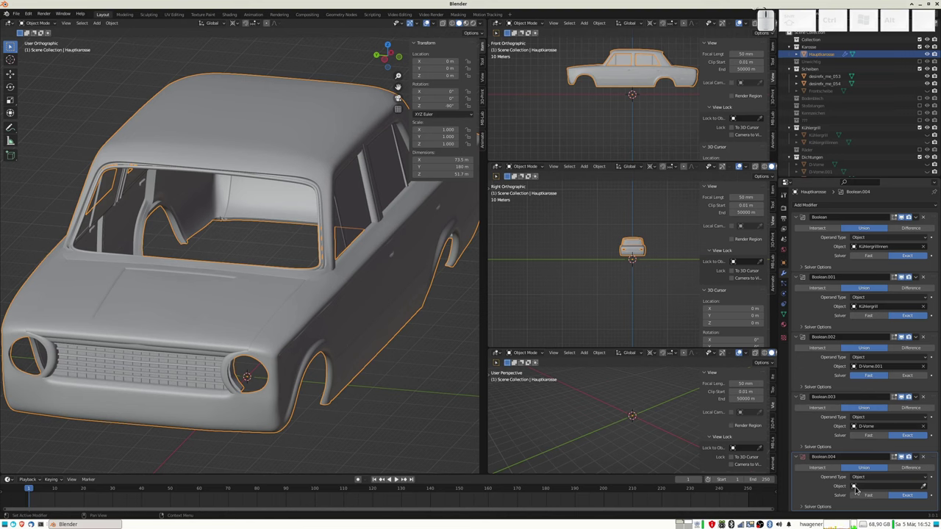
- Search 'fron' and set Frontscheibe as Boolean.004's union object
left_click(856, 488)
type("fron")
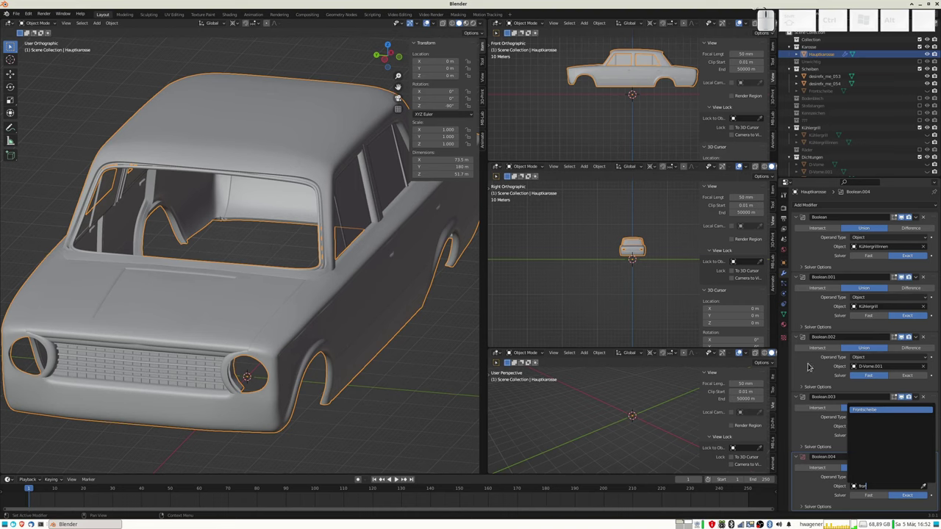
left_click(882, 426)
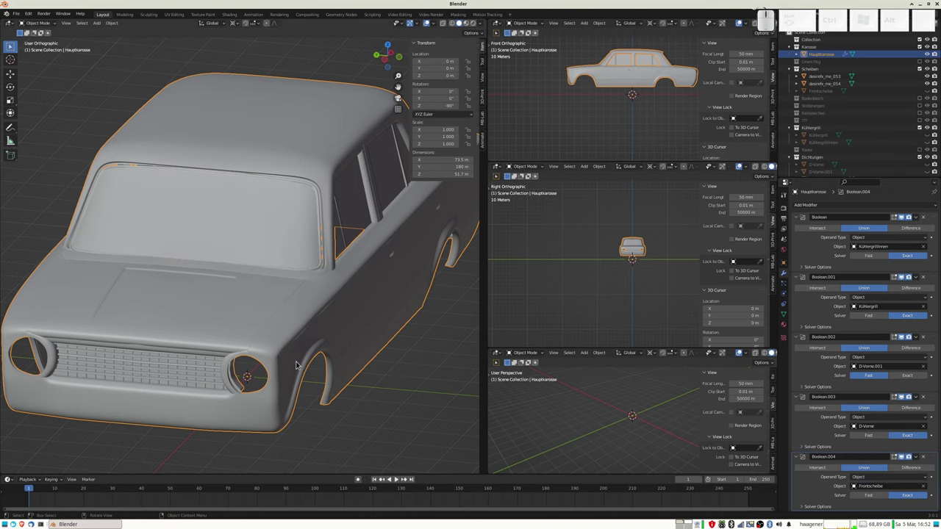
scroll(301, 334, "down", 2)
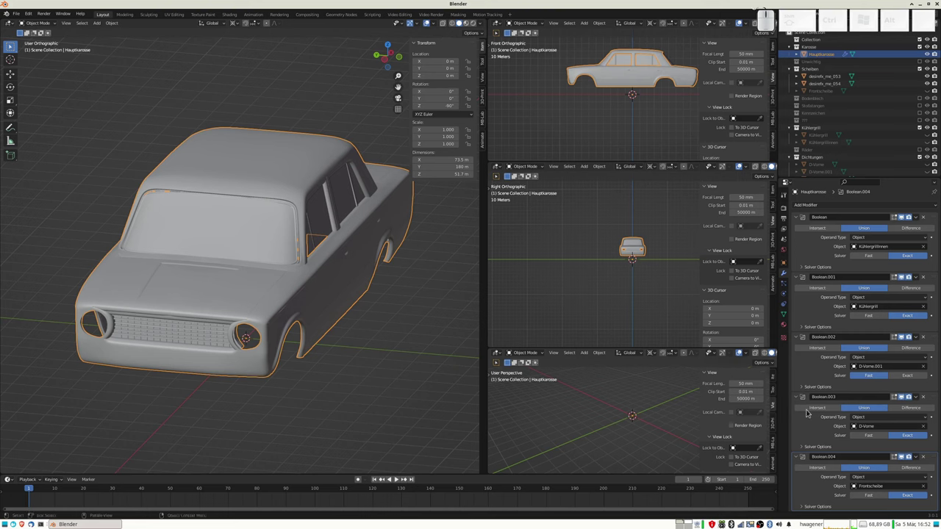
left_click(916, 458)
- Confirm the 3D-Print Toolbox add-on is enabled by searching 'print', then show its sidebar panel
left_click(483, 100)
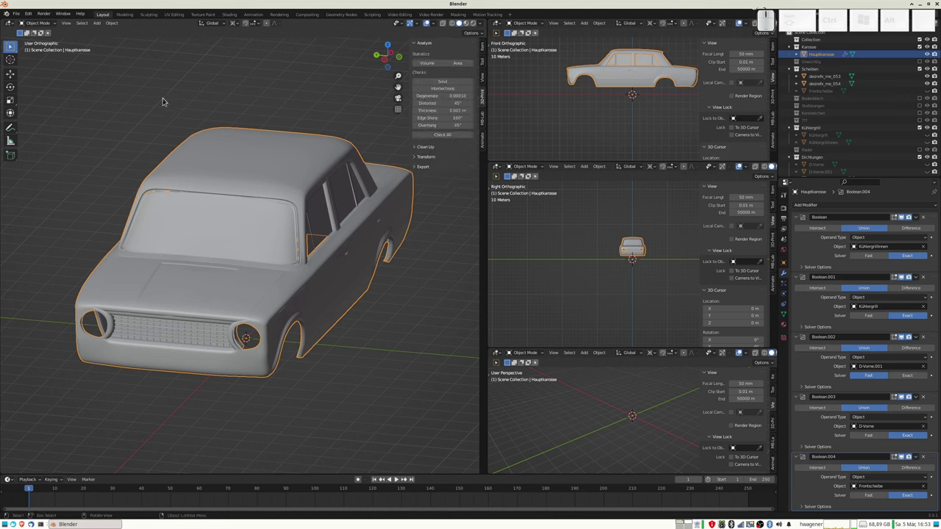
left_click(28, 14)
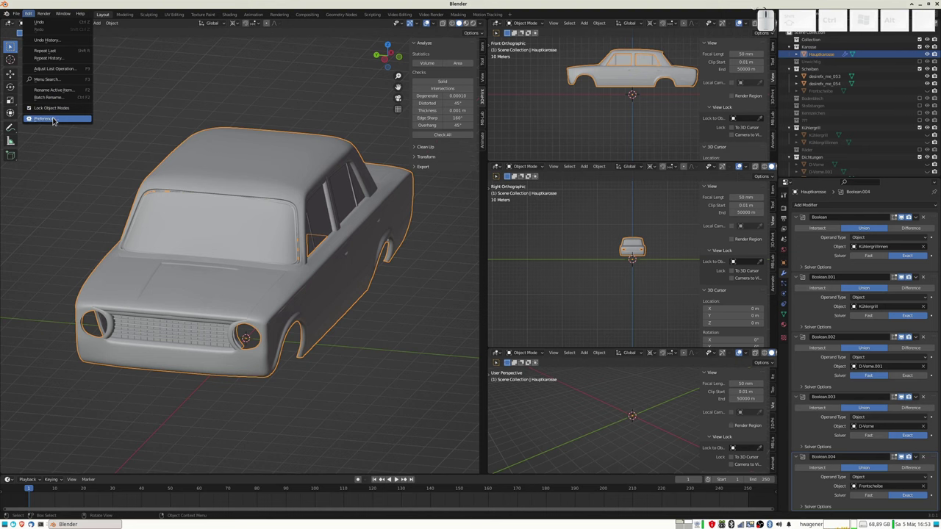
left_click(46, 118)
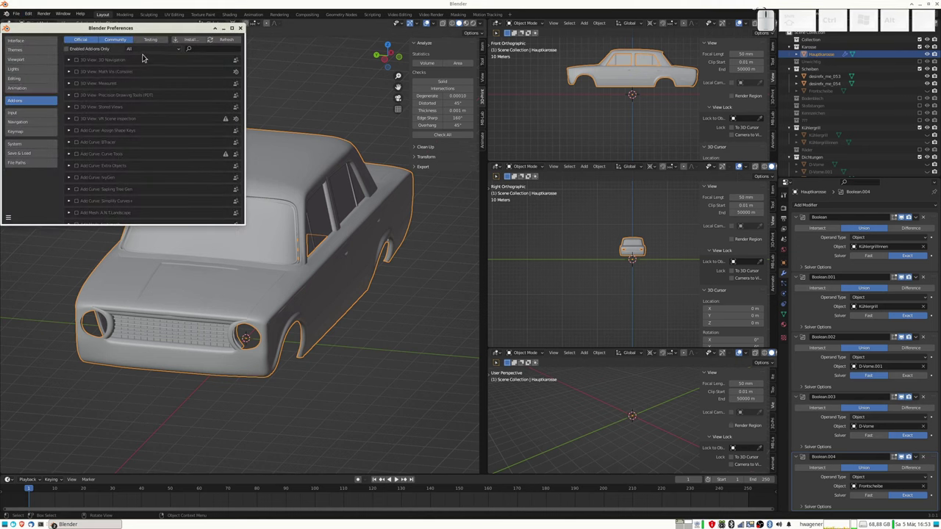
left_click(203, 49)
type("print")
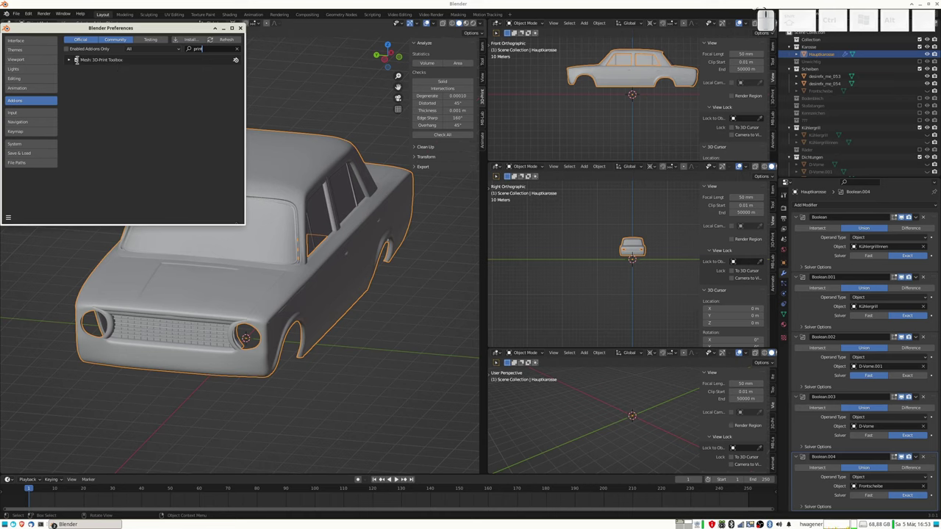
left_click(239, 28)
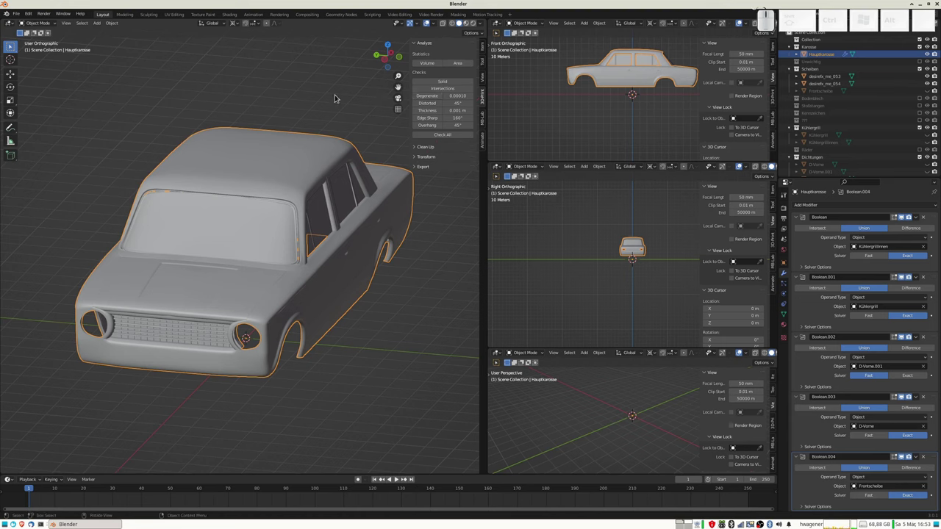
key("n")
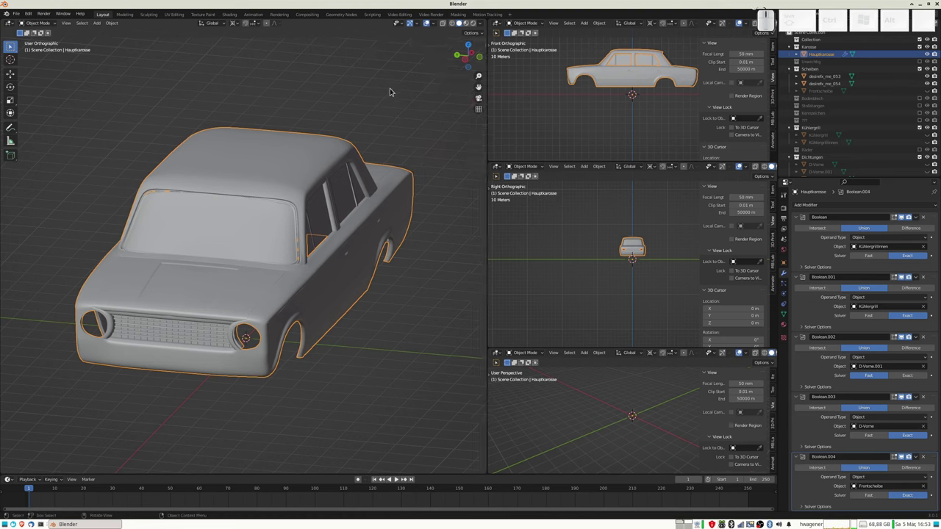
key("n")
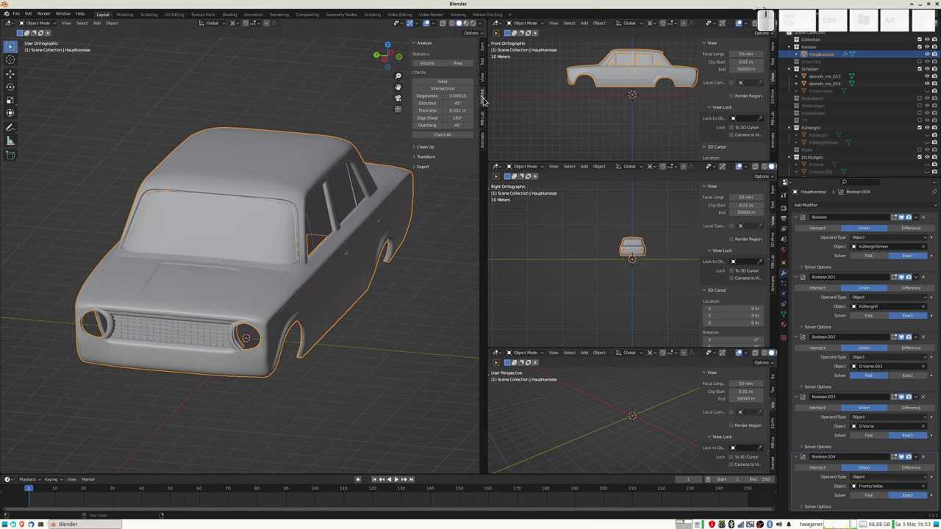
- Save As under the file name Ladatest, writing Ladatest.blend into the CARTEST folder
left_click(16, 13)
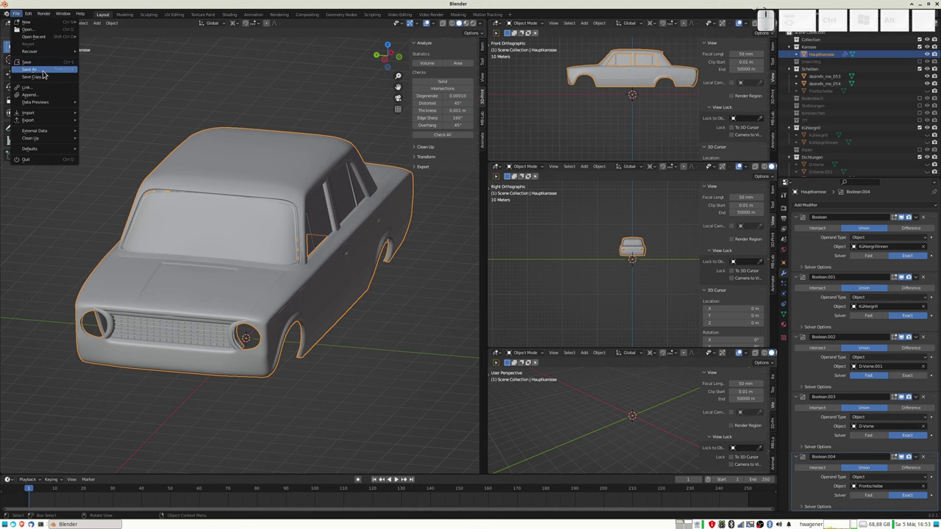
left_click(43, 71)
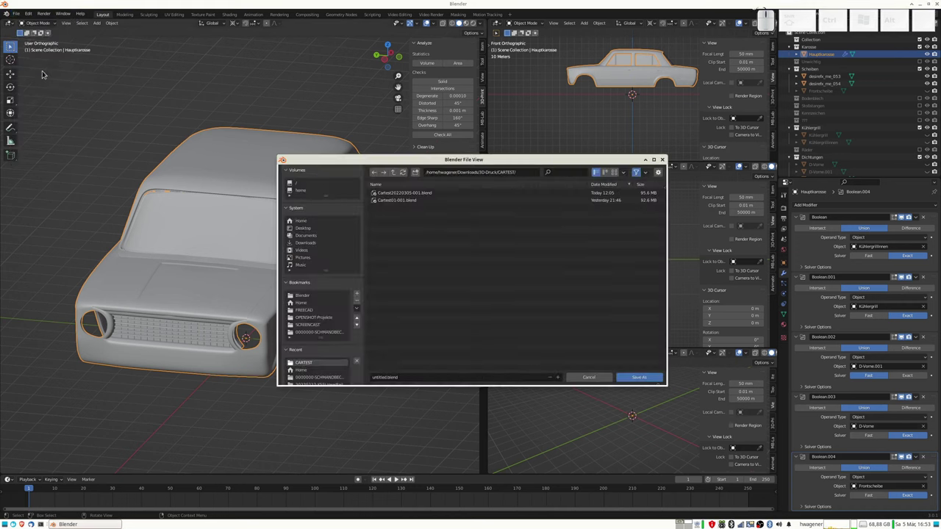
left_click(415, 377)
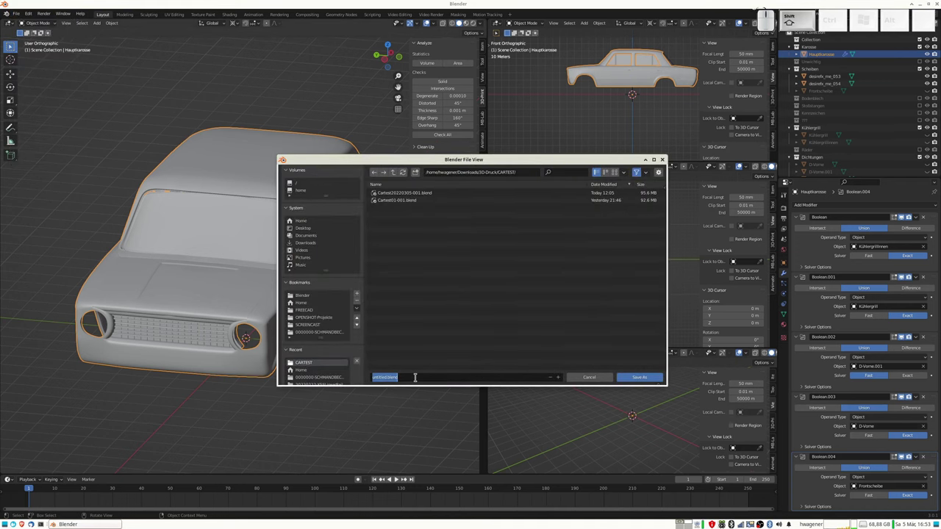
type("Ladatest")
key("Return")
left_click(639, 378)
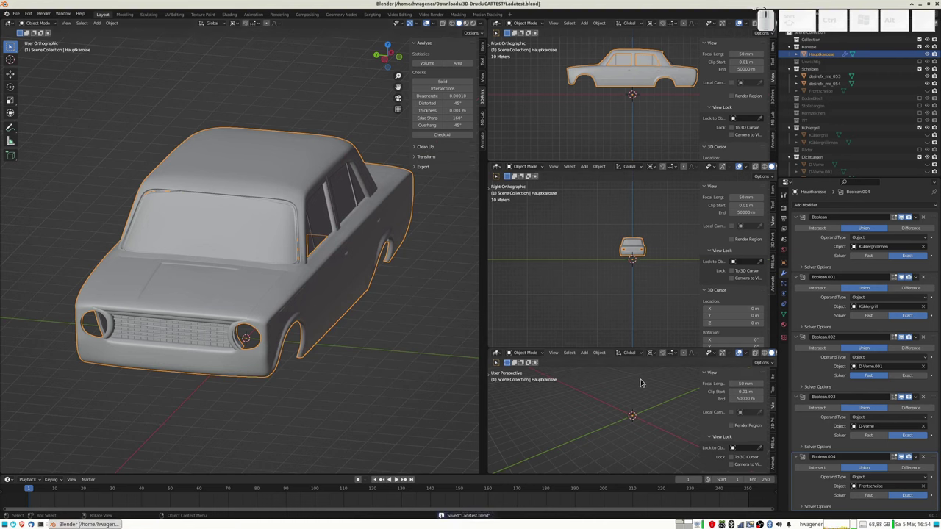
left_click(266, 240)
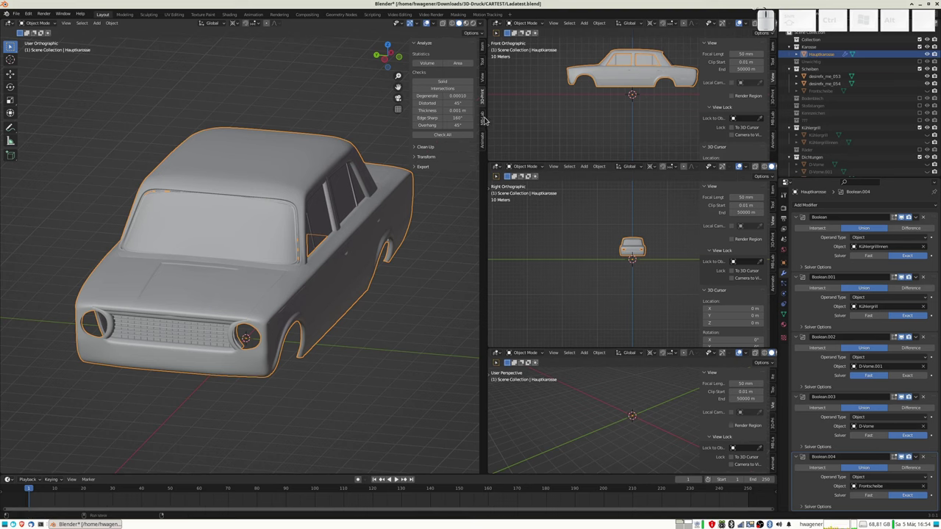
- Export Hauptkarosse to Ladatest_Hauptkarosse.stl from the 3D-Print panel, then hide the body
left_click(415, 167)
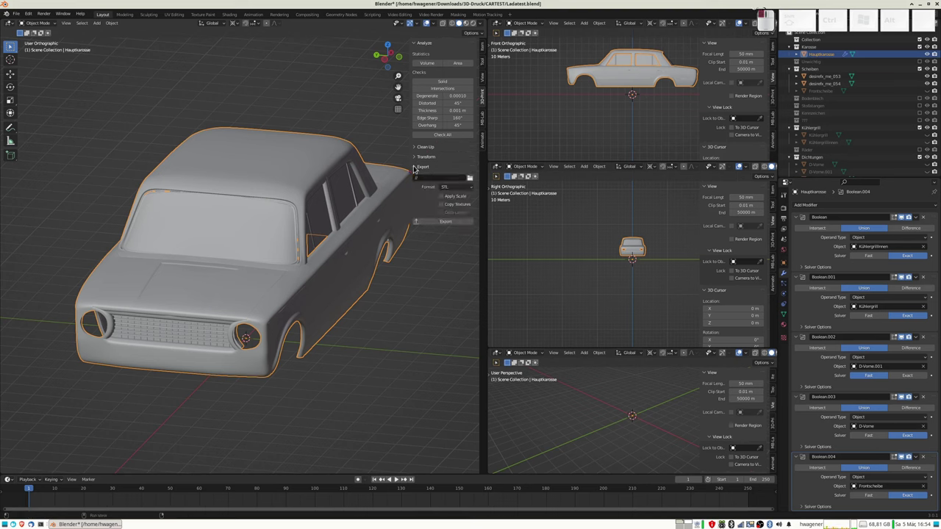
left_click(444, 223)
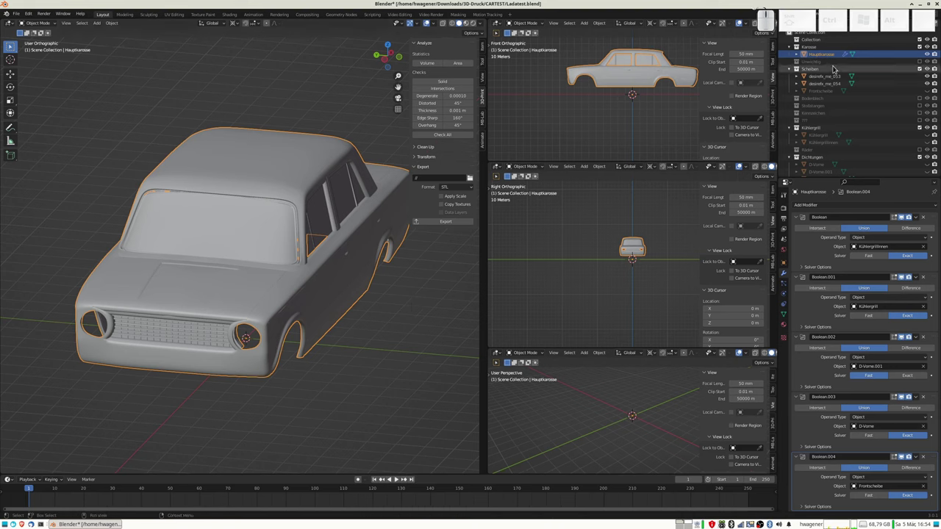
left_click(926, 55)
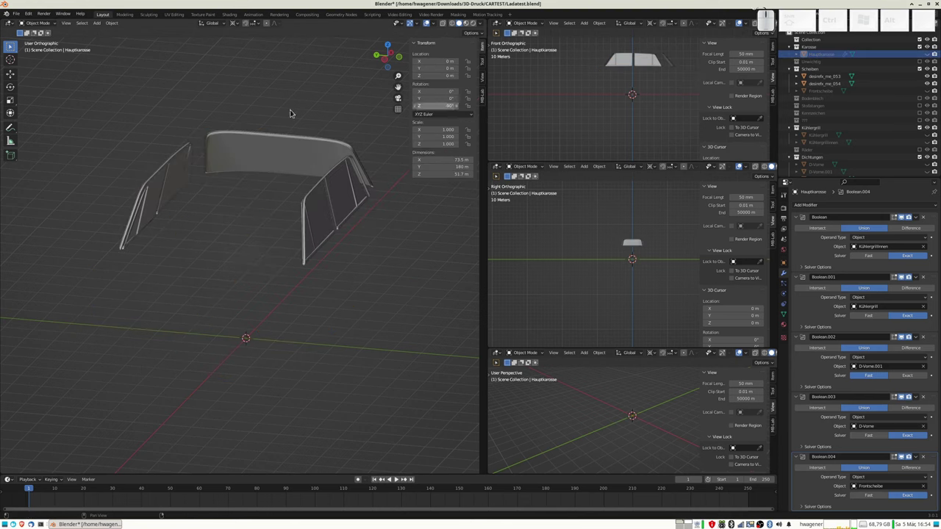
left_click(16, 14)
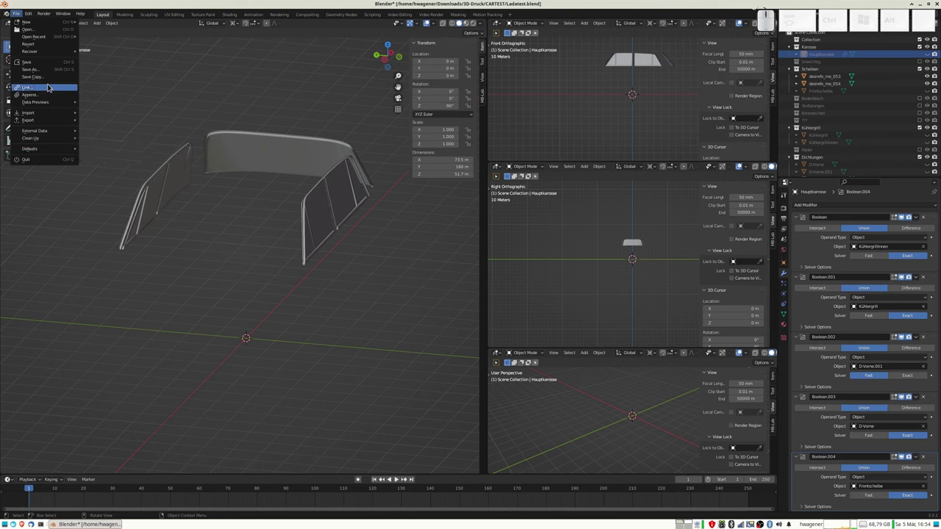
mouse_move(30, 112)
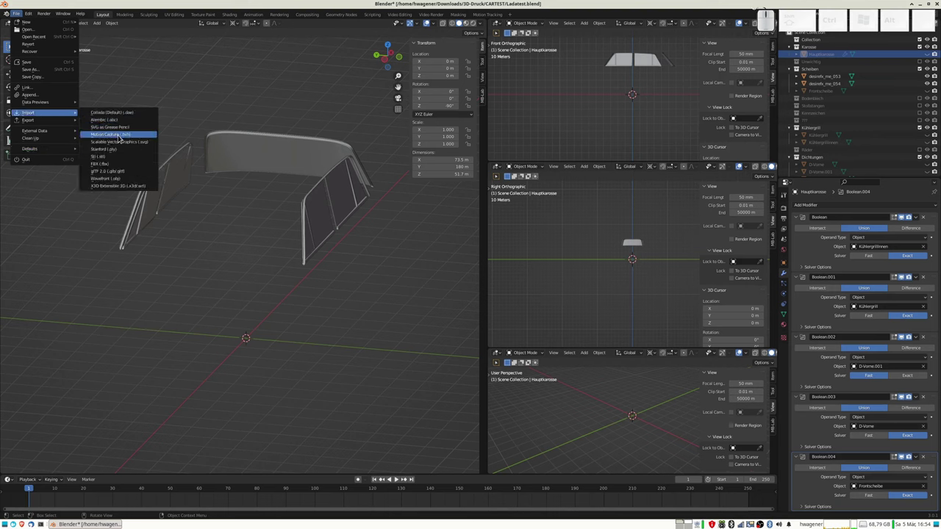
- Import the exported Ladatest-Hauptkarosse.stl and inspect its mesh in Edit Mode
left_click(110, 157)
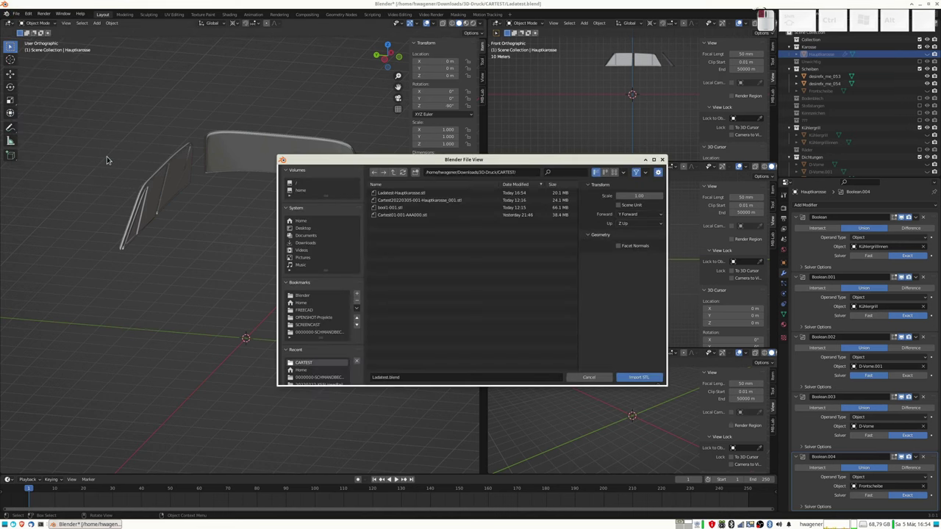
left_click(401, 193)
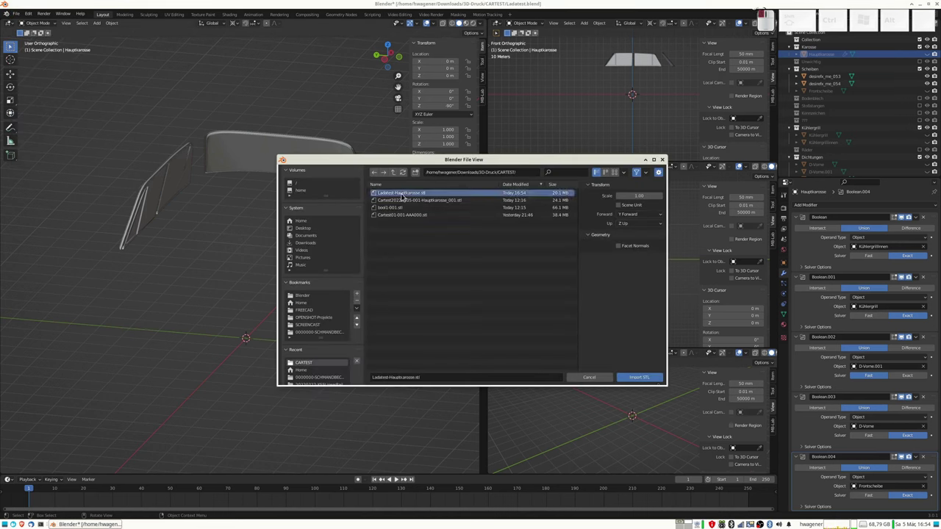
left_click(631, 376)
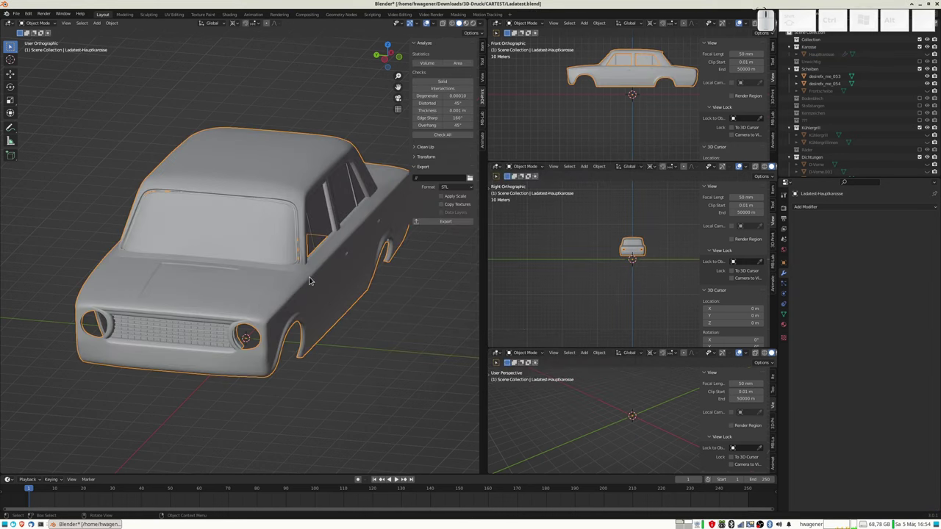
key("Tab")
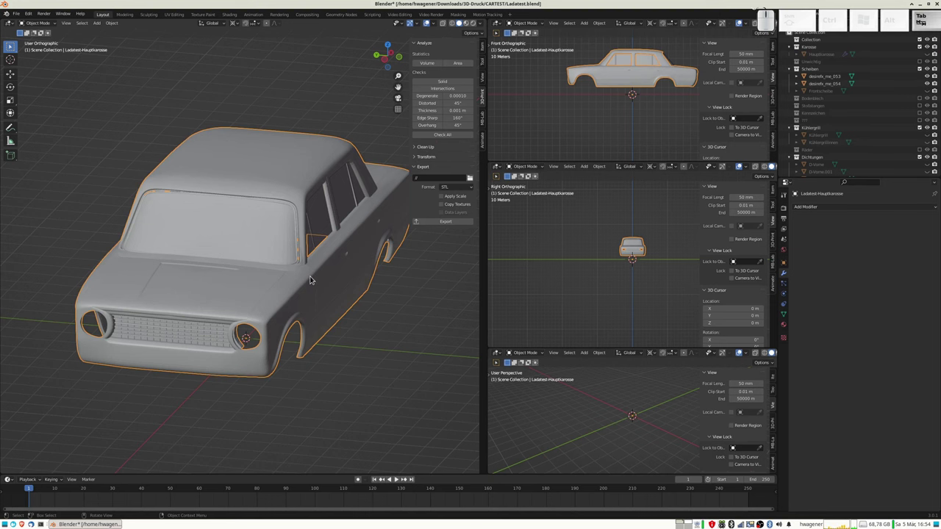
mouse_move(283, 254)
middle_mouse_down()
mouse_move(294, 269)
mouse_move(336, 273)
mouse_move(350, 250)
mouse_move(220, 345)
mouse_move(279, 193)
mouse_move(271, 273)
mouse_move(279, 246)
mouse_move(283, 267)
mouse_move(275, 266)
mouse_move(288, 230)
mouse_move(278, 259)
middle_mouse_up()
key("Tab")
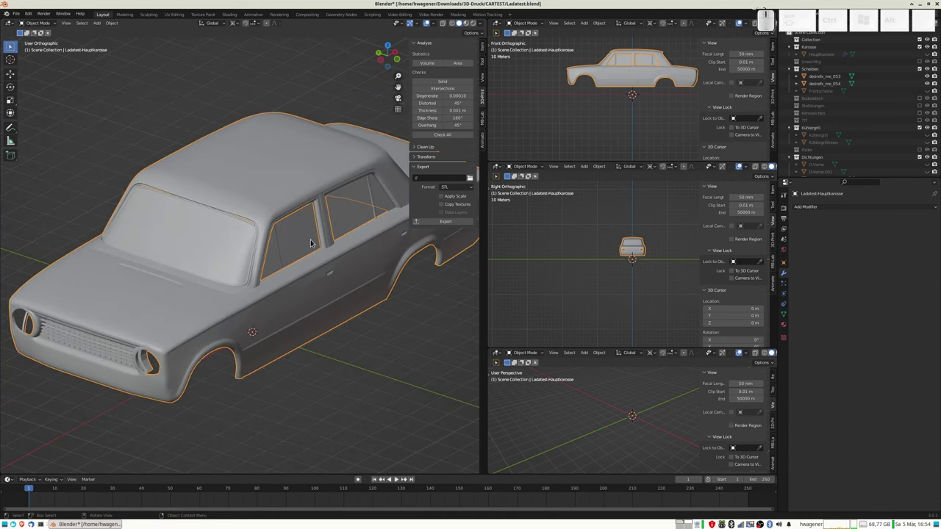
- Move the imported body into the Karosse collection
scroll(864, 153, "down", 4)
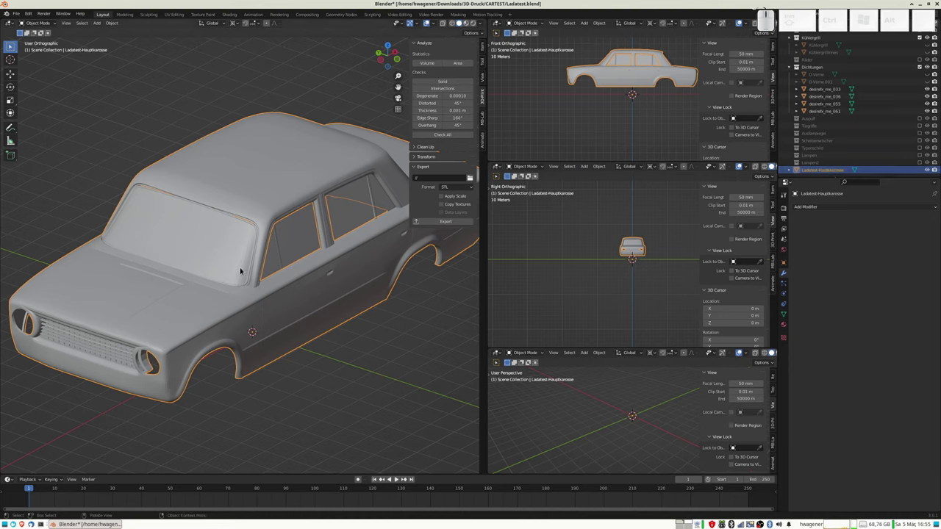
key("m")
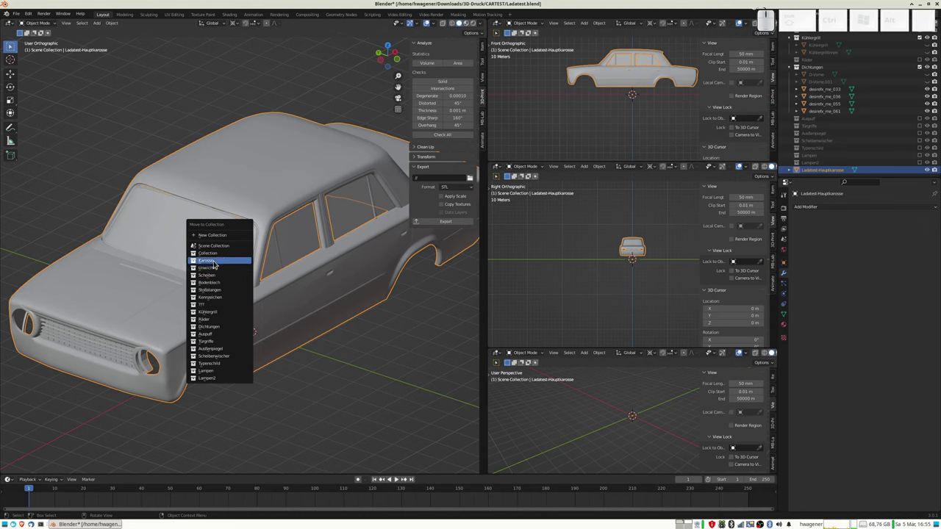
left_click(213, 265)
scroll(848, 84, "up", 3)
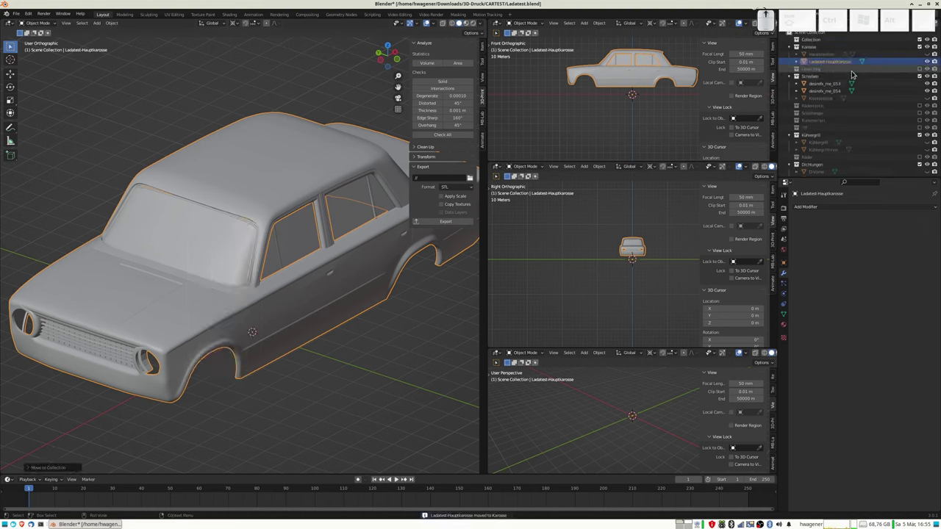
- Hide the body and separate the side-window mesh desirefx_me_053 by loose parts
left_click(926, 62)
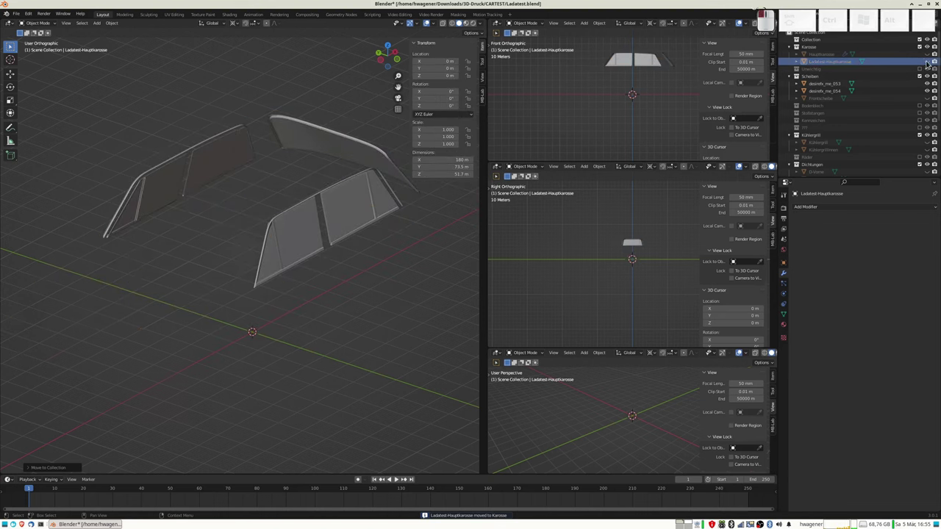
left_click(294, 239)
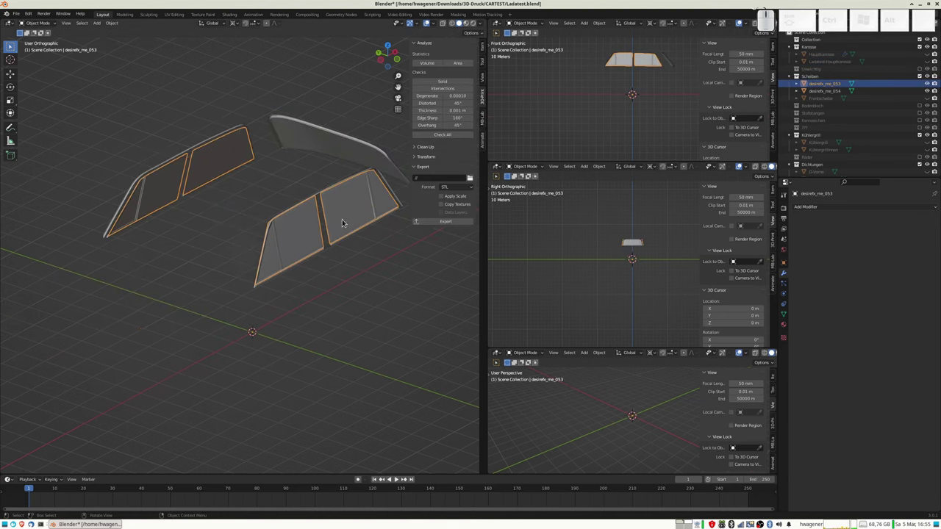
key("Tab")
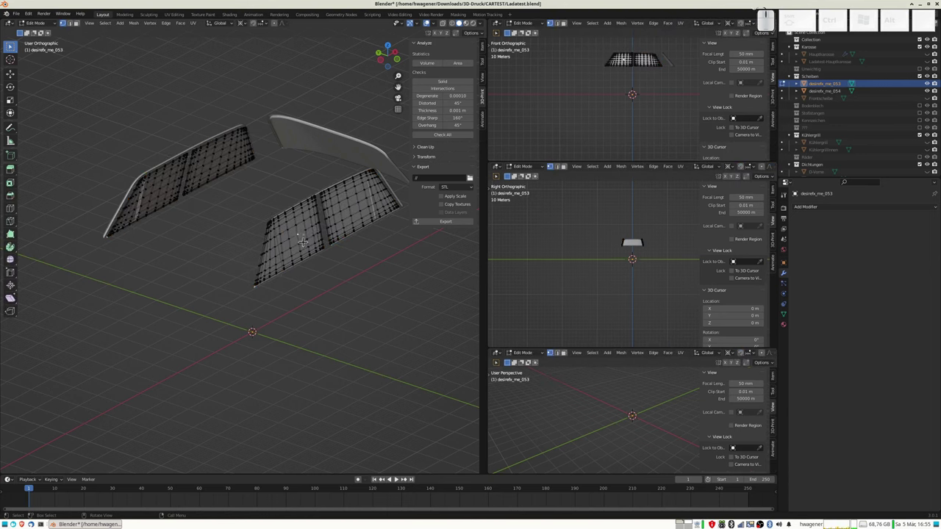
key("Tab")
key("Tab")
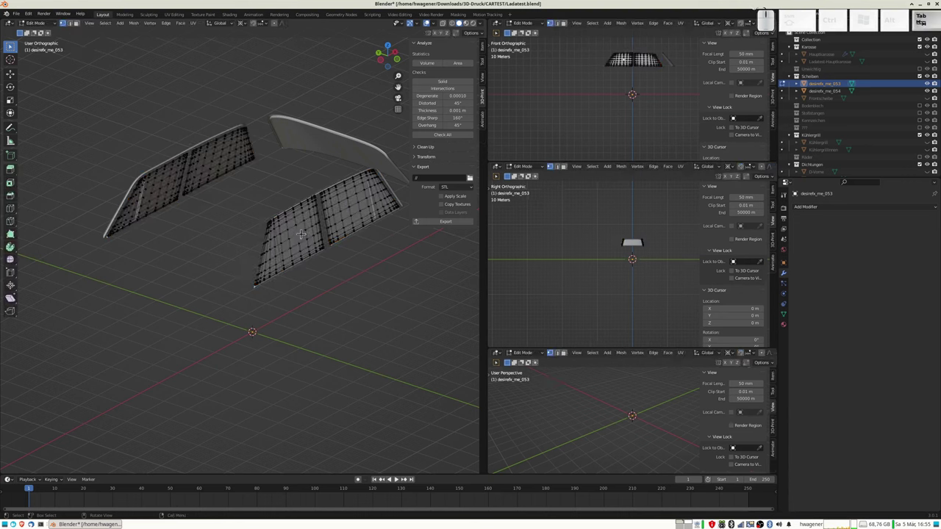
key("p")
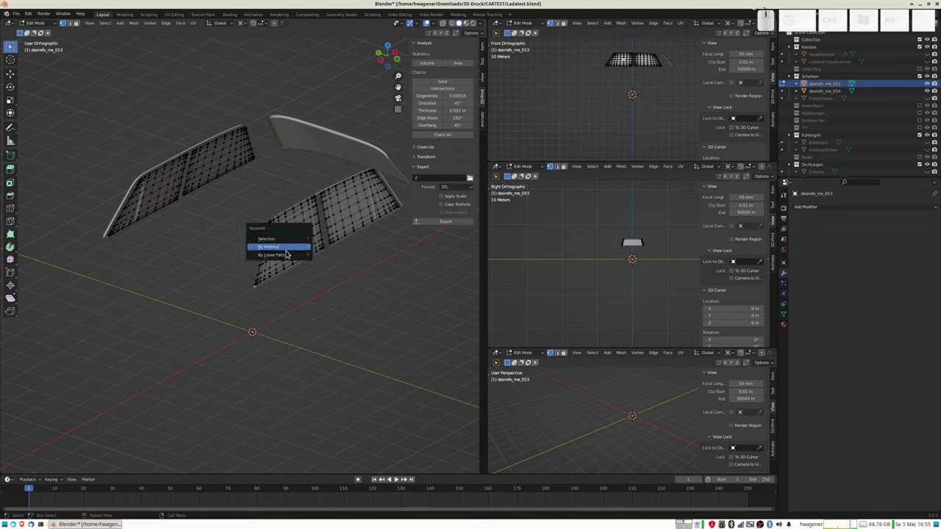
left_click(286, 253)
key("Tab")
- Select each of the four resulting side window panes in turn
left_click(302, 243)
left_click(343, 224)
left_click(216, 164)
left_click(162, 190)
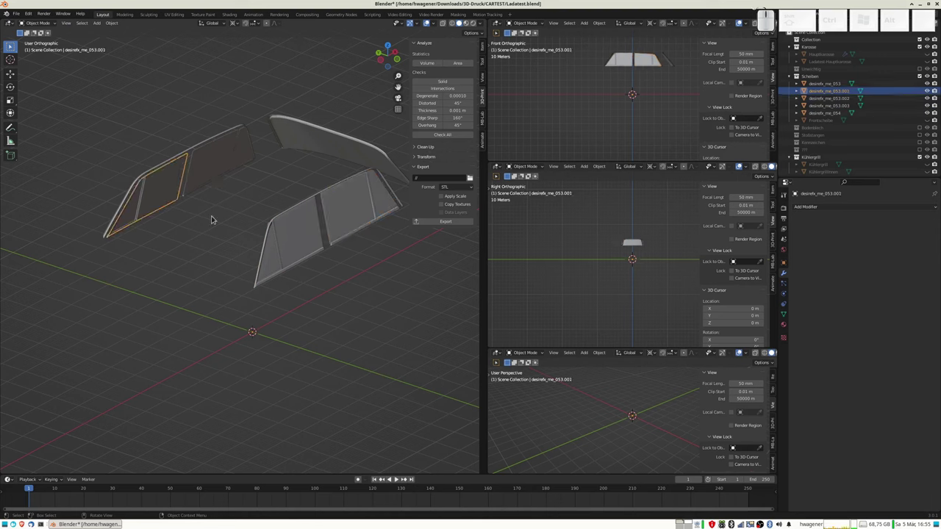
- Rename the front side panes to S-VL and S-VR
left_click(294, 244)
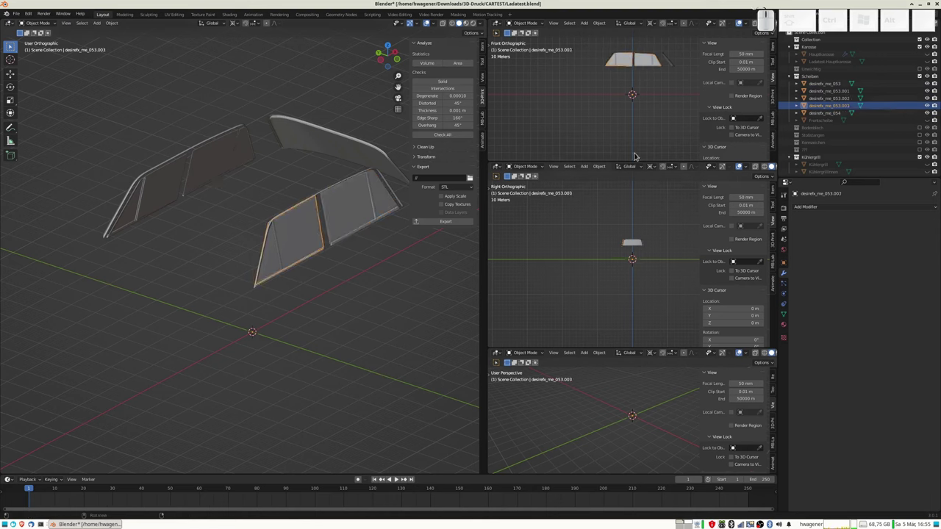
double_click(826, 108)
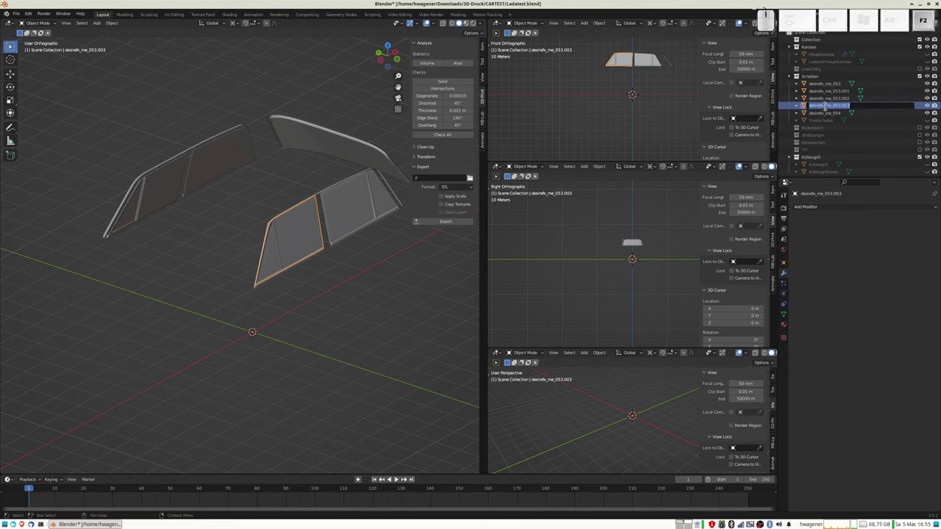
key("shift")
type("S")
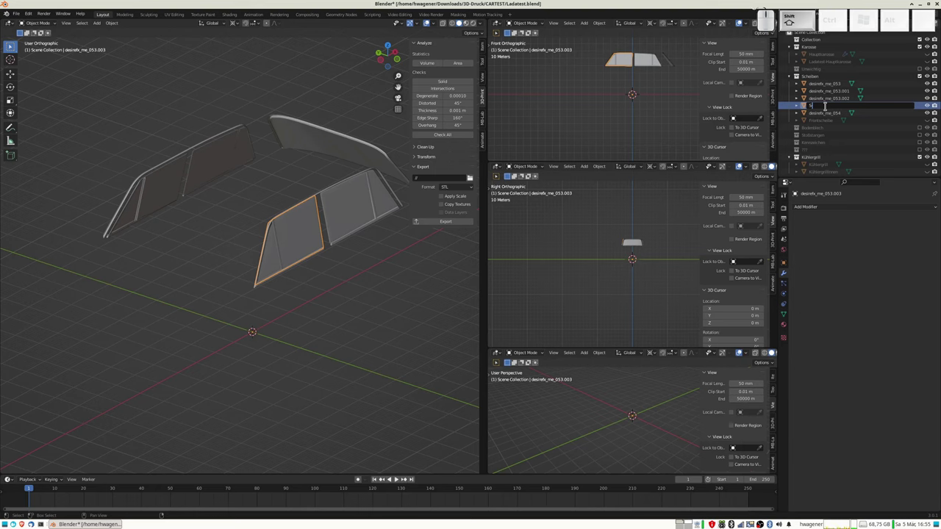
type("-VL")
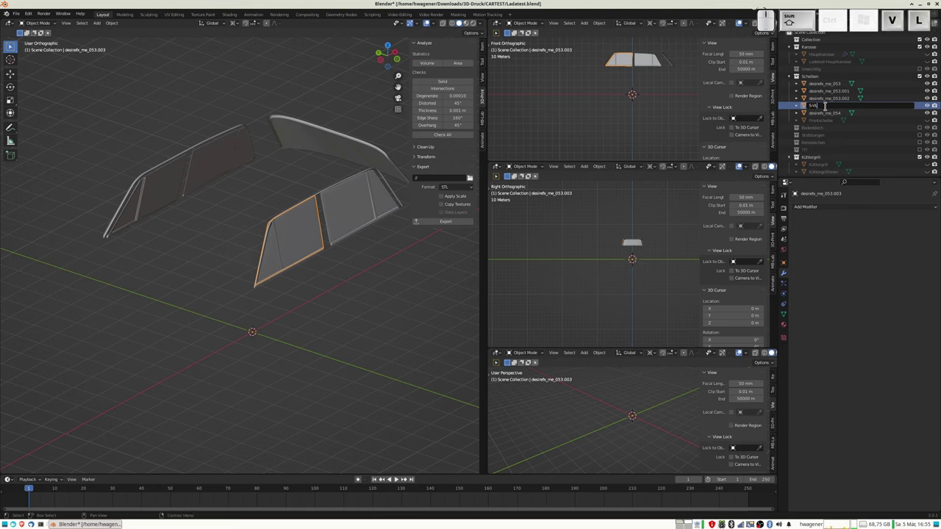
key("Return")
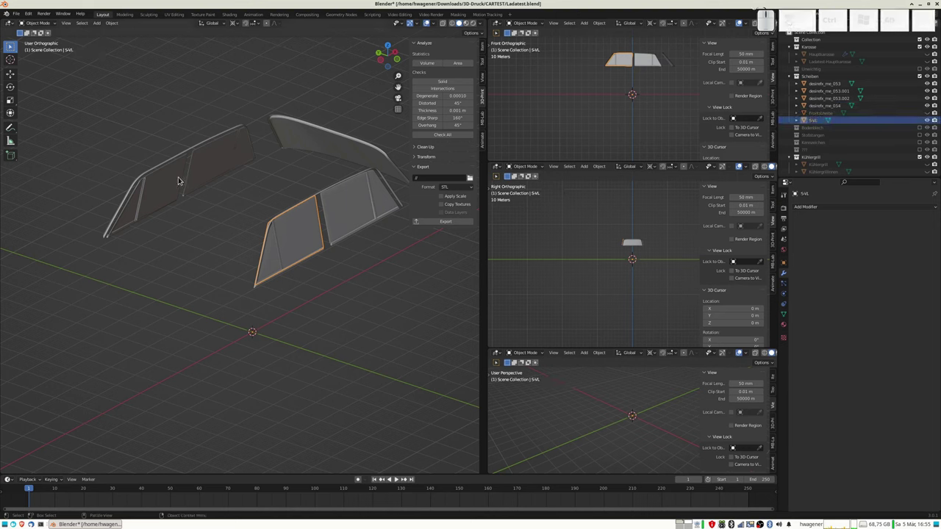
left_click(177, 183)
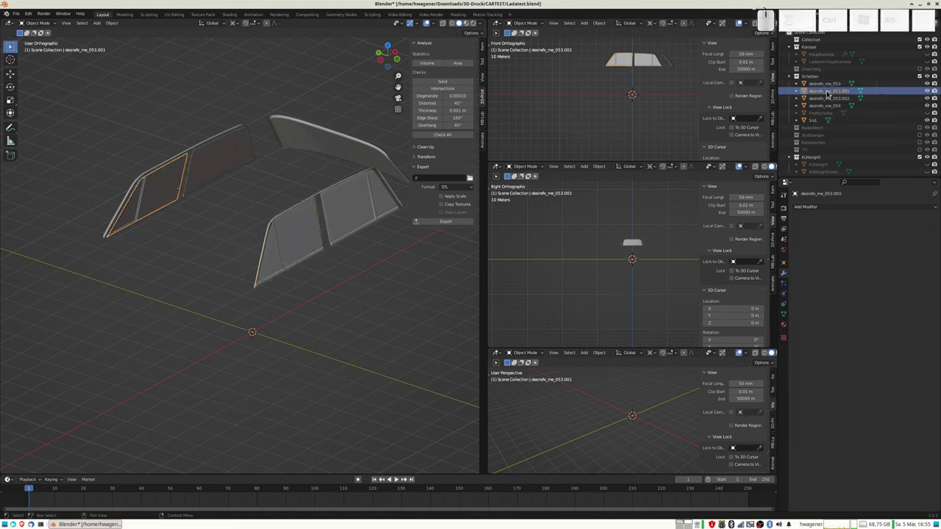
key("F2")
type("S-VR")
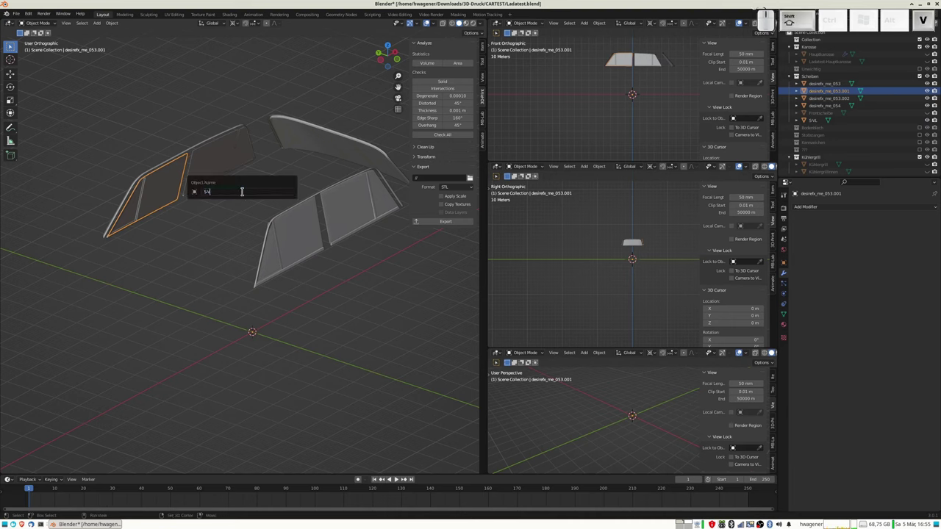
key("Return")
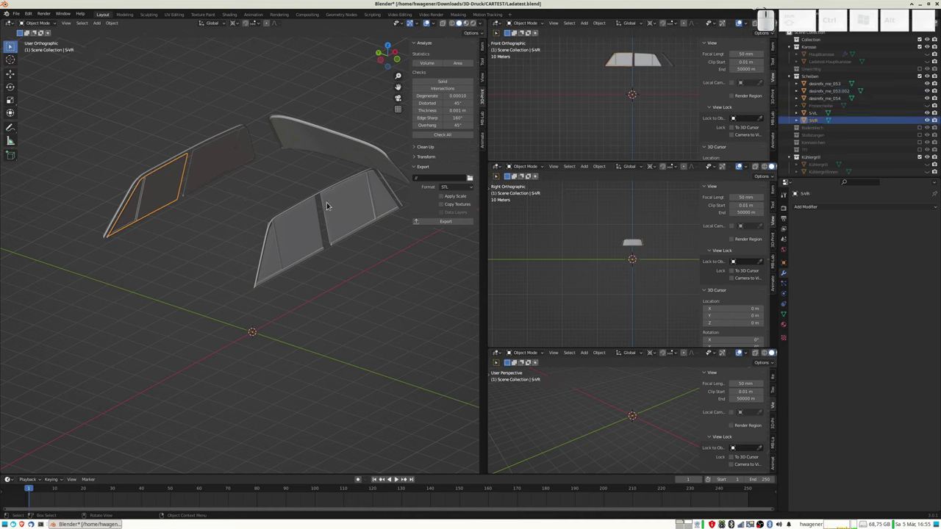
- Rename the rear side panes to S-HL and S-HR
left_click(335, 211)
key("F2")
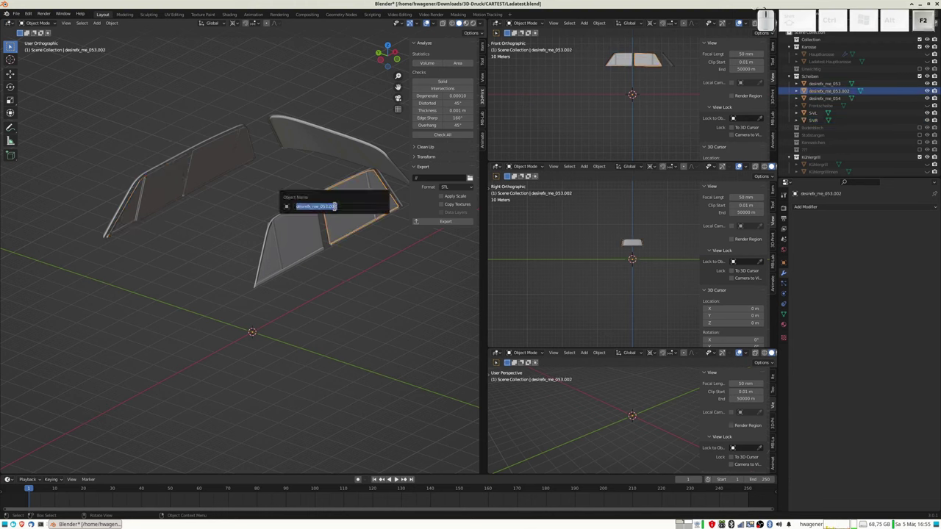
type("S")
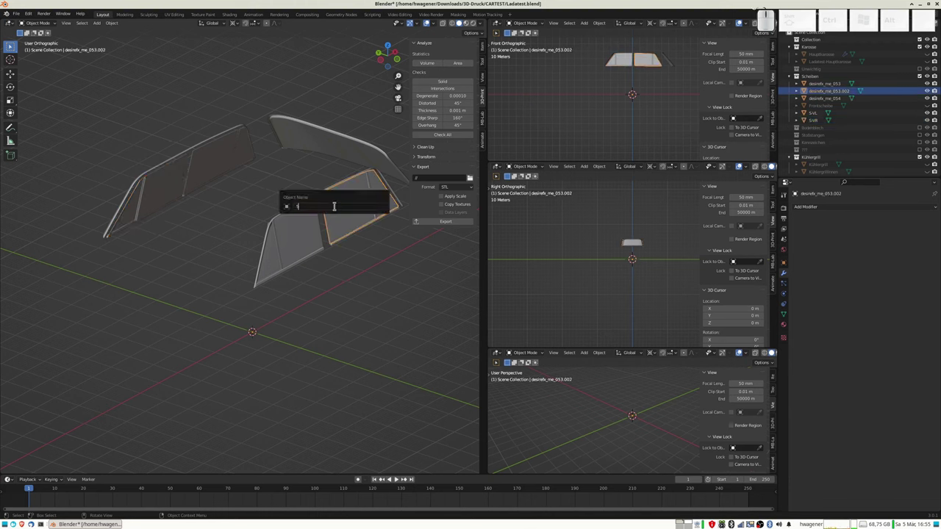
type("-HL")
key("Return")
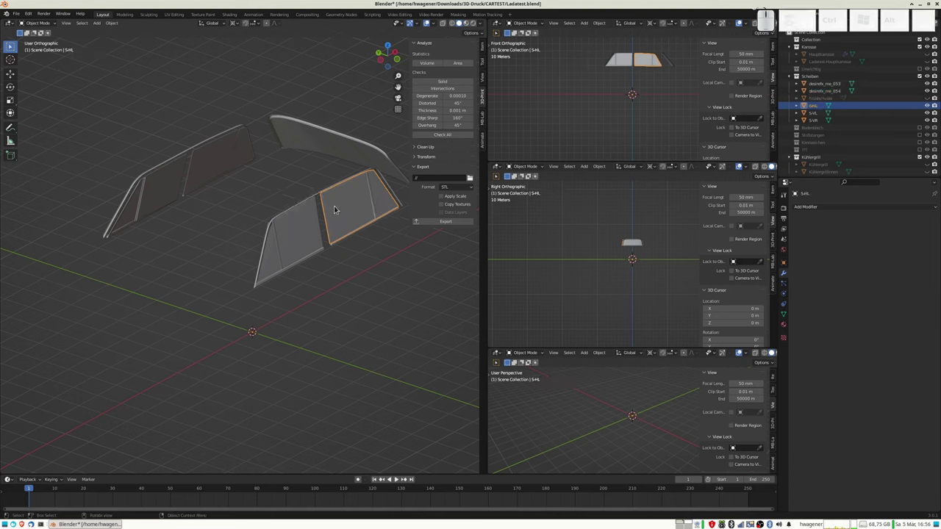
left_click(225, 156)
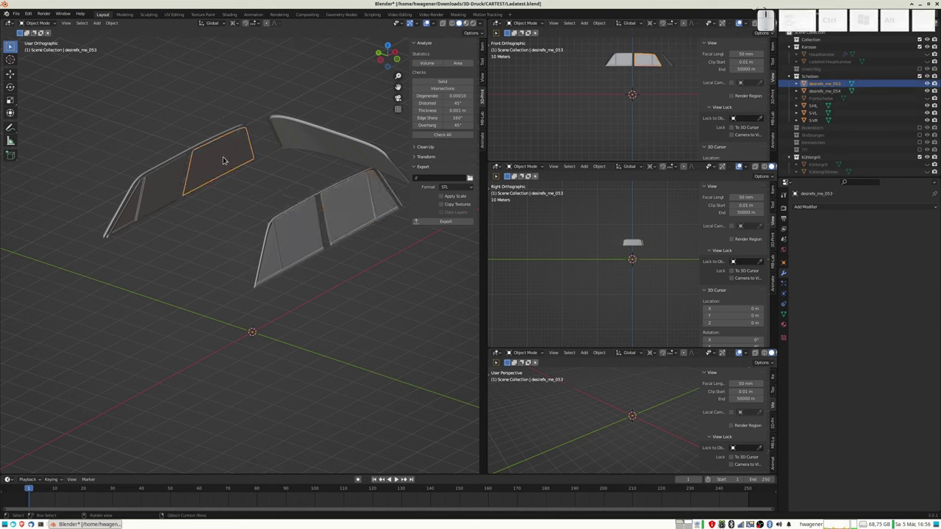
key("F2")
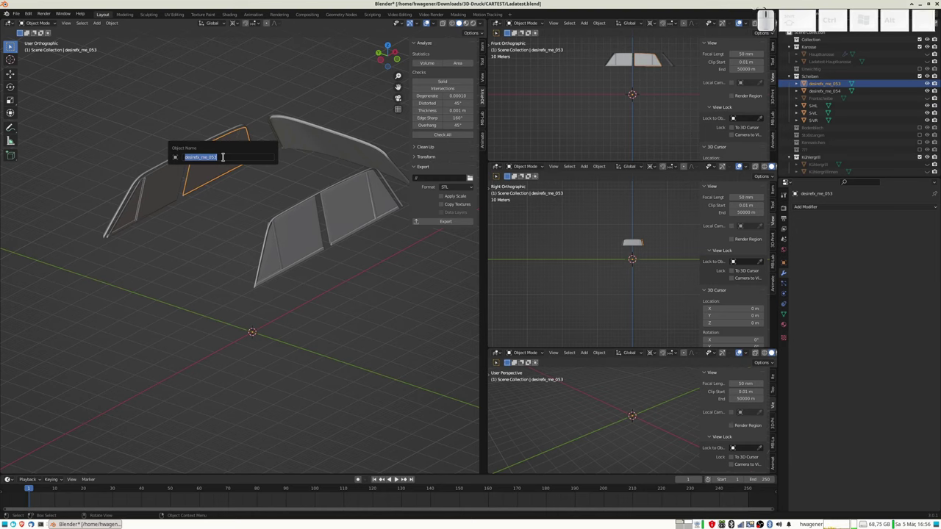
type("S-HR")
key("Return")
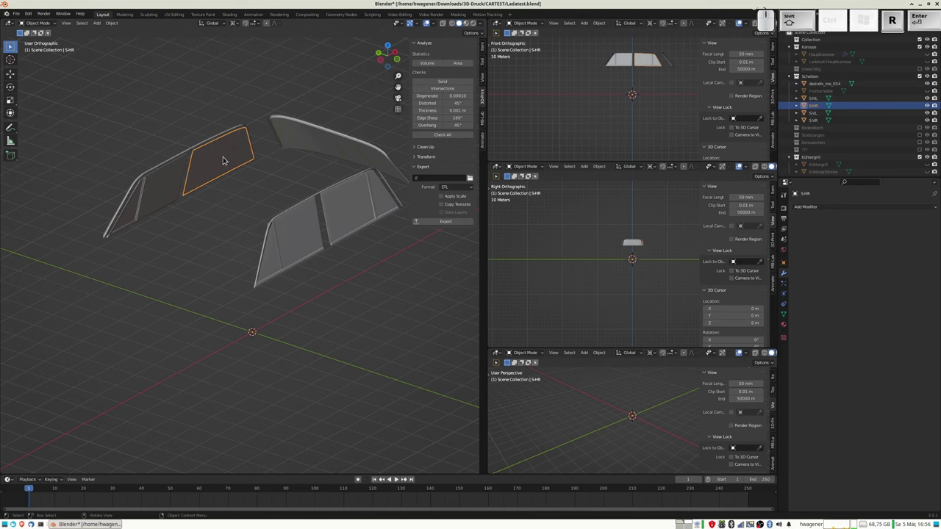
- Rename the rear window desirefx_me_054 to Heckscheibe and exclude the Scheiben collection
left_click(303, 147)
key("F2")
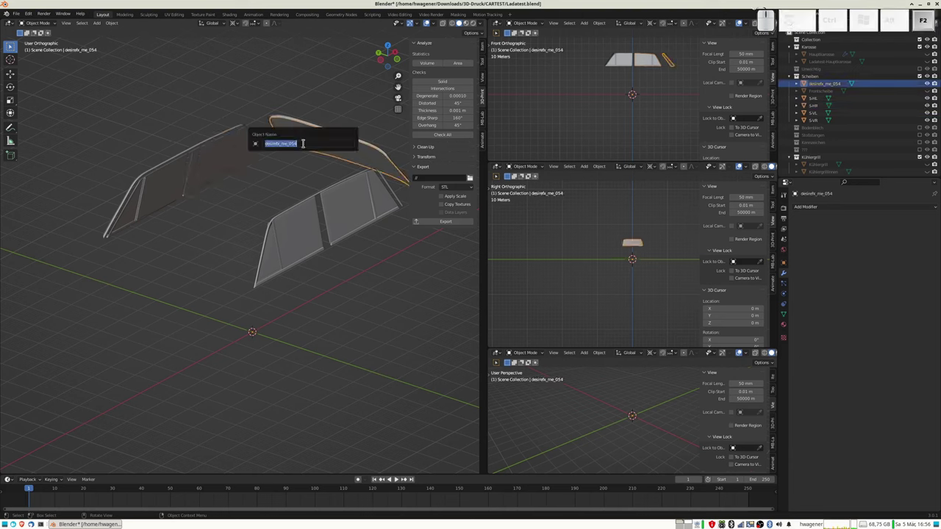
type("Heckscheibe")
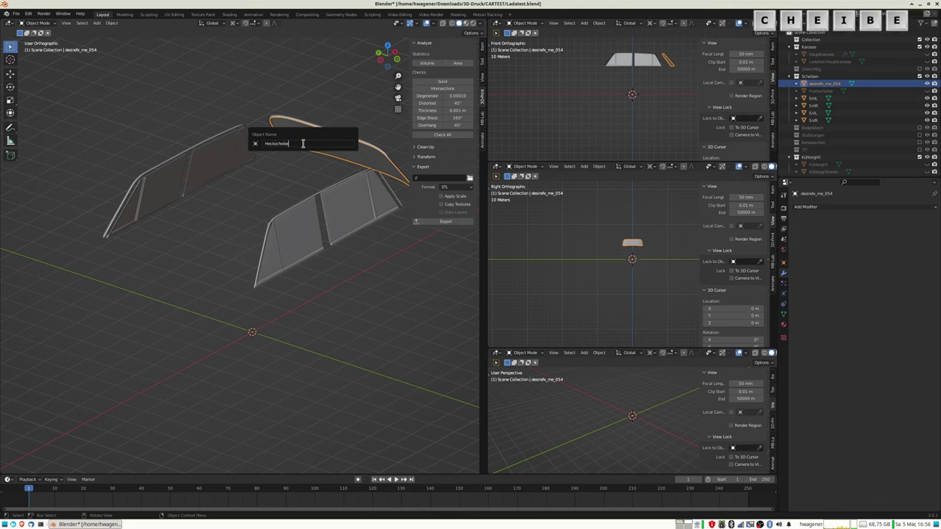
key("Return")
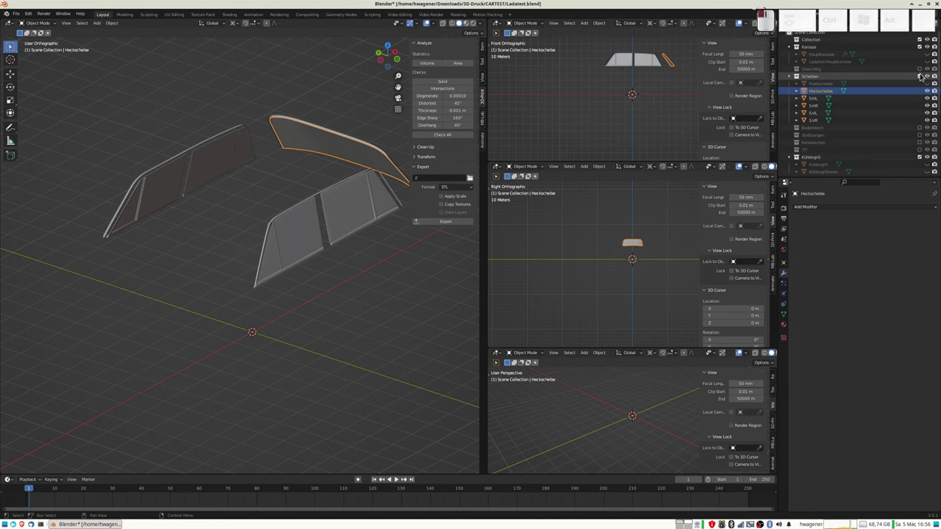
left_click(920, 77)
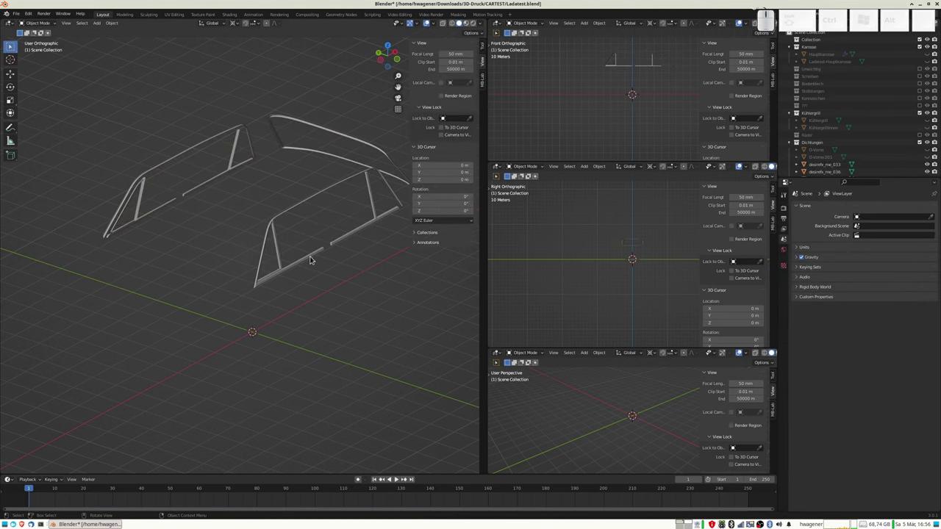
- Select the window seal ring desirefx_me_055 as the active object
mouse_move(299, 129)
middle_mouse_down()
mouse_move(294, 173)
mouse_move(237, 176)
mouse_move(231, 157)
mouse_move(287, 204)
middle_mouse_up()
left_click(285, 262)
middle_click_drag(346, 287, 263, 227, "shift")
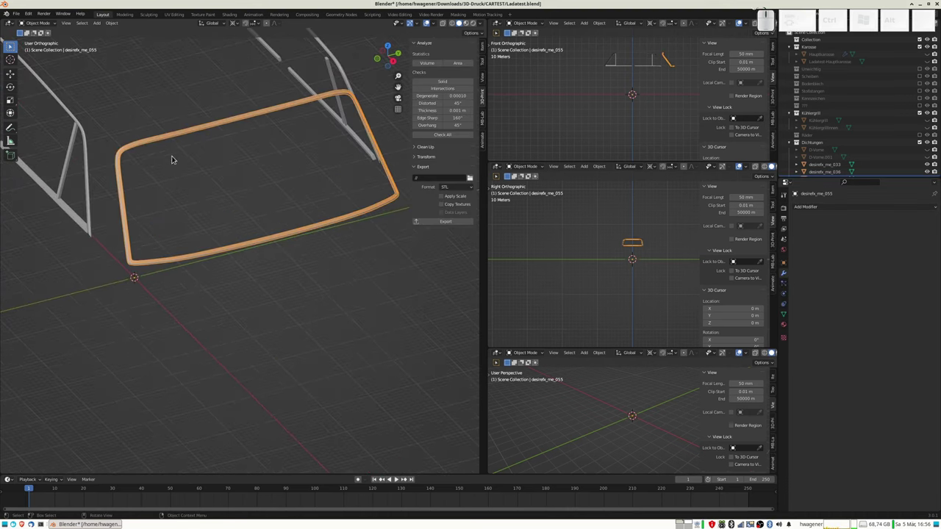
left_click(155, 141)
left_click(155, 140)
- Extrude all the ring's faces in place and push them outward by 0.4
key("Tab")
key("a")
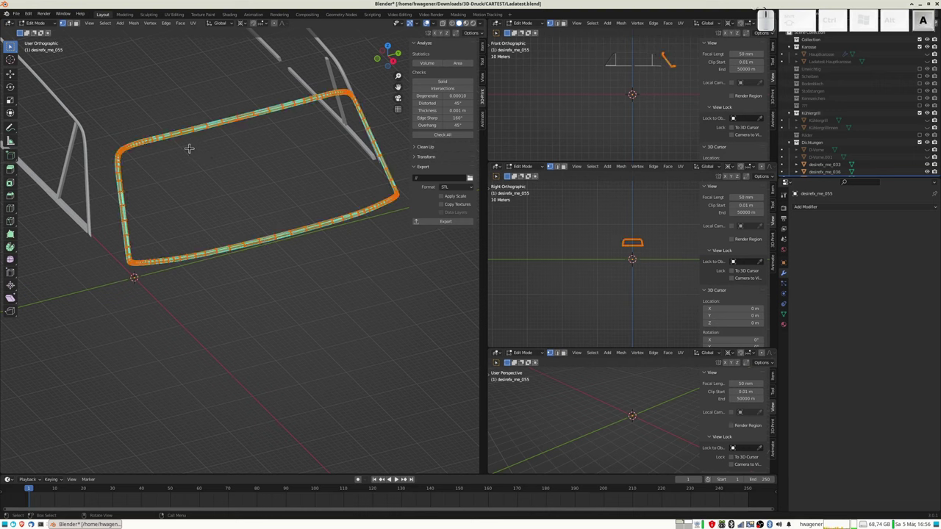
key("e")
key("x")
key("0")
key("Return")
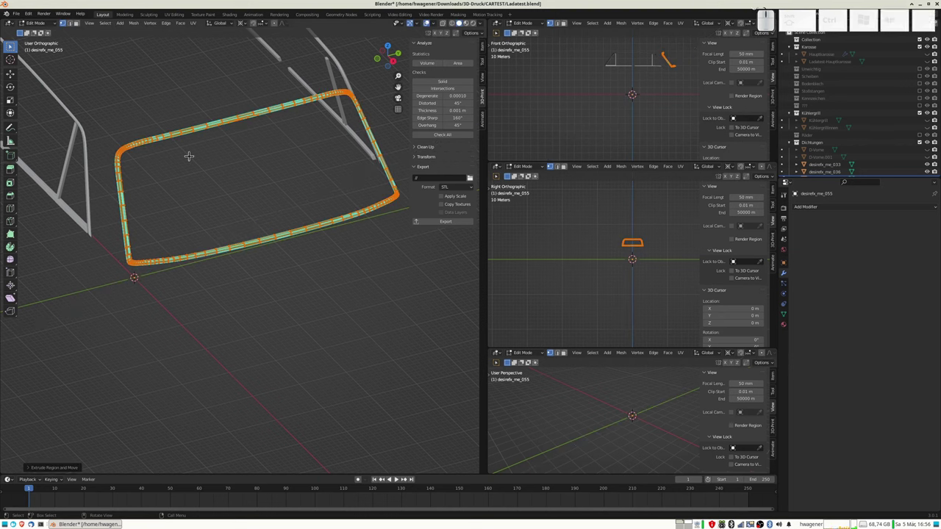
key("alt+s")
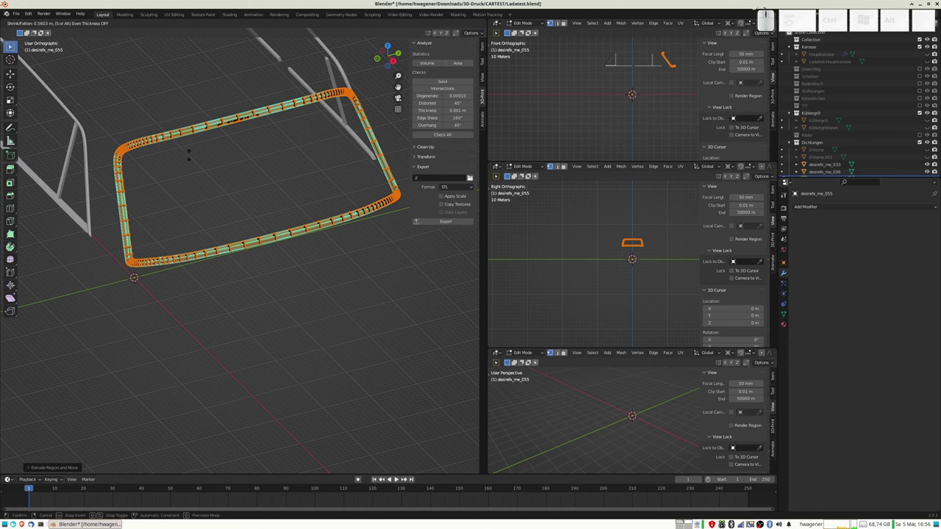
type("0.")
type("4")
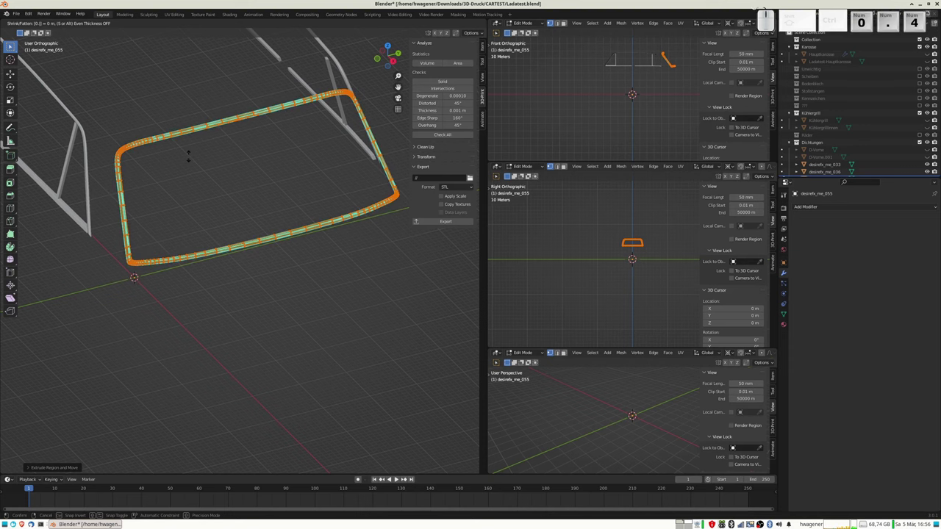
key("Return")
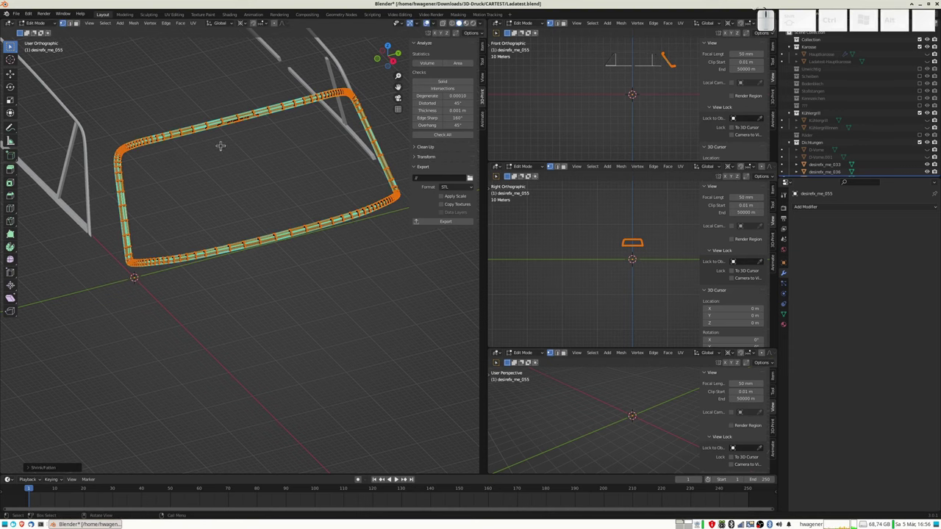
key("Tab")
left_click(191, 133)
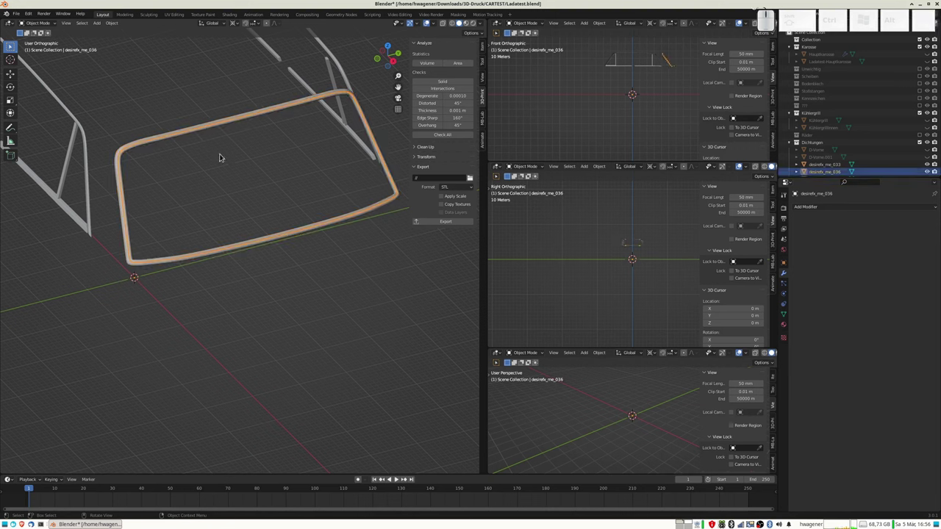
- Extrude seal ring desirefx_me_036 in place, abandoning and undoing a first thickening attempt
key("Tab")
key("a")
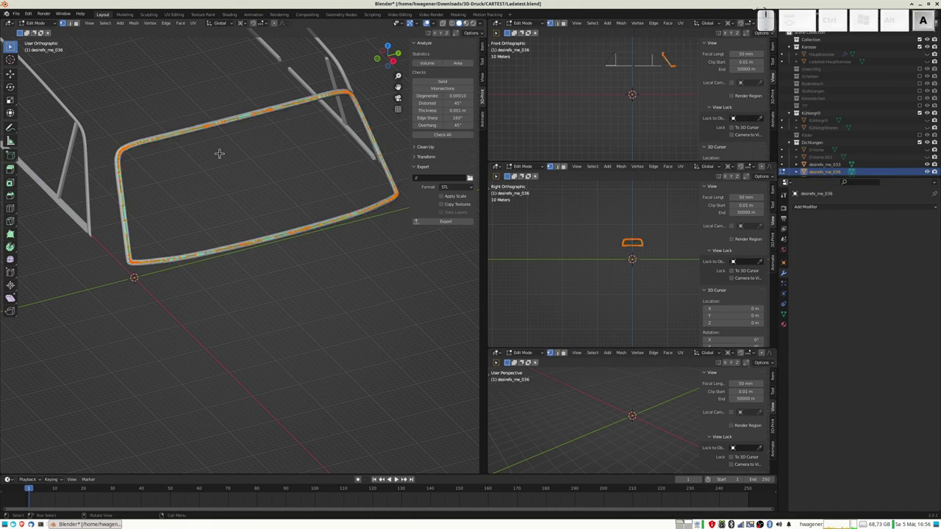
key("e")
key("x")
key("0")
key("Return")
key("alt+a")
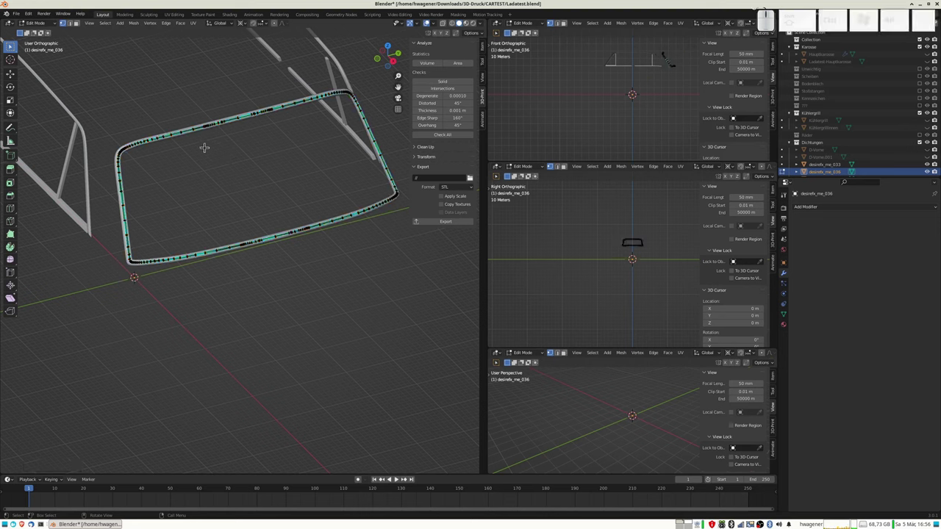
key("a")
key("alt+s")
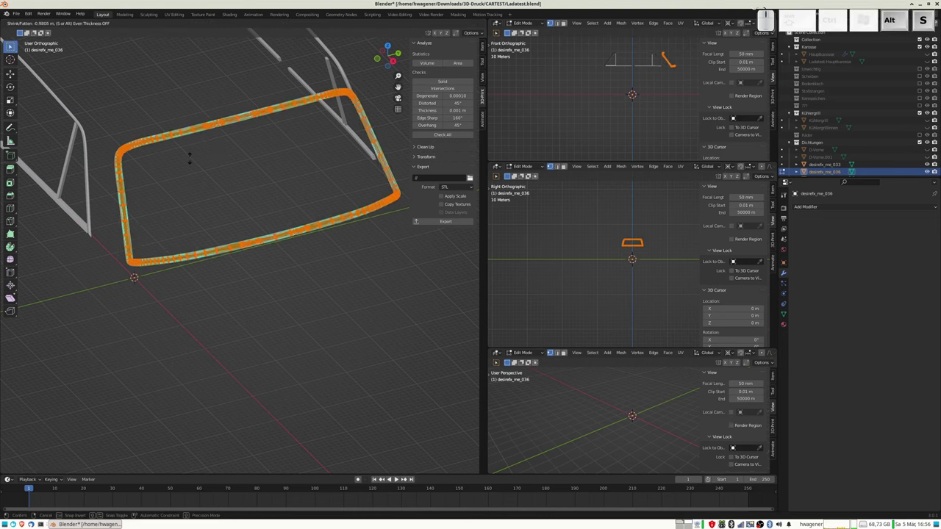
left_click(188, 156)
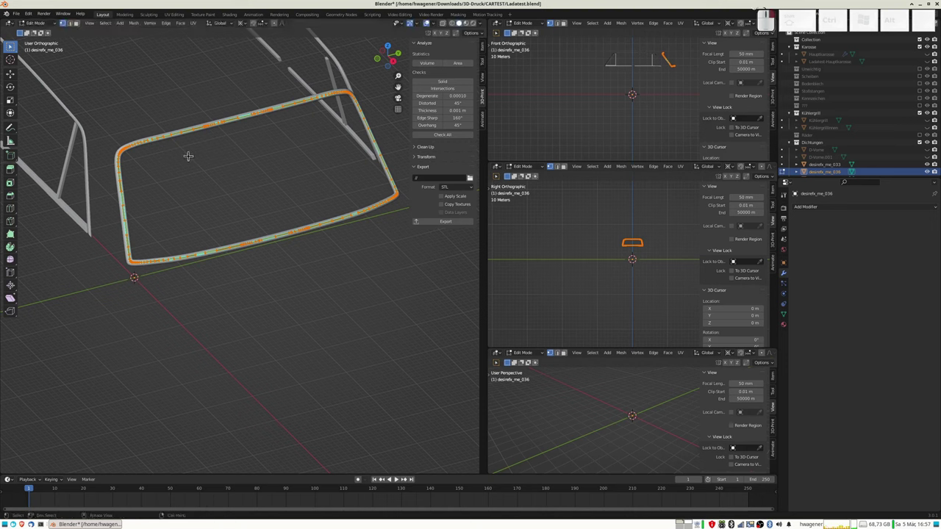
key("ctrl")
key("ctrl+z")
key("ctrl+shift+z")
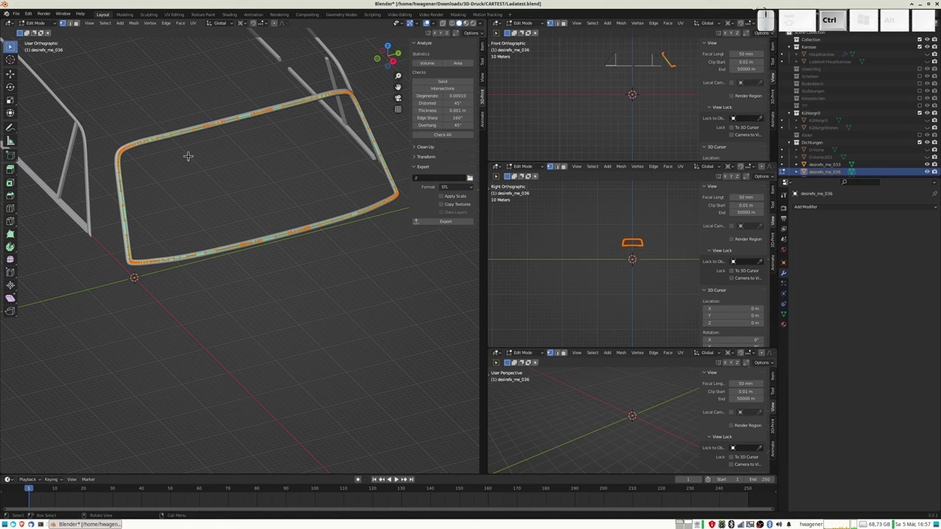
- Duplicate the ring geometry in place and push it outward by 0.8
key("shift+d")
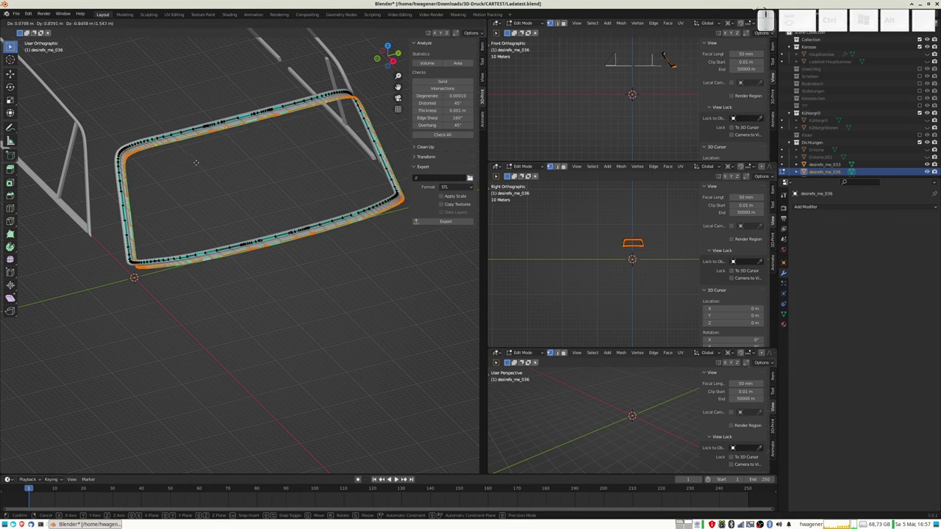
key("Escape")
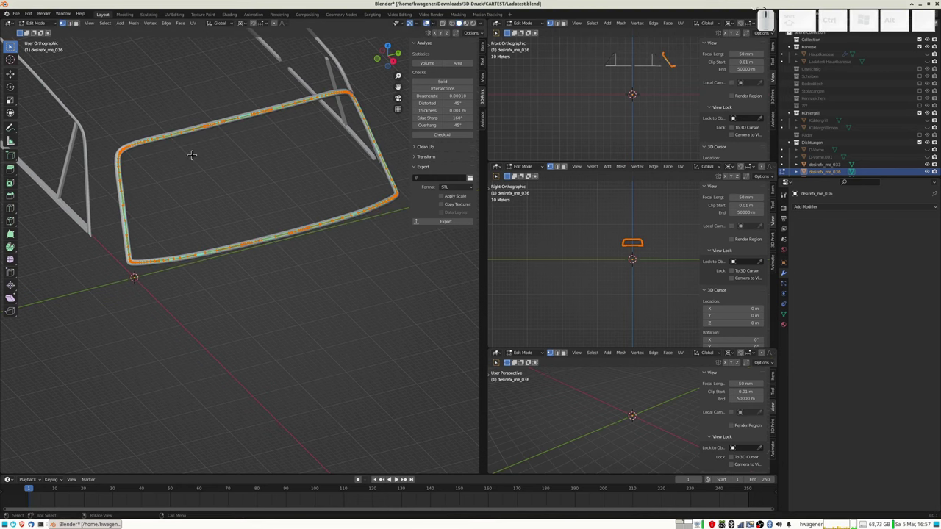
key("alt+s")
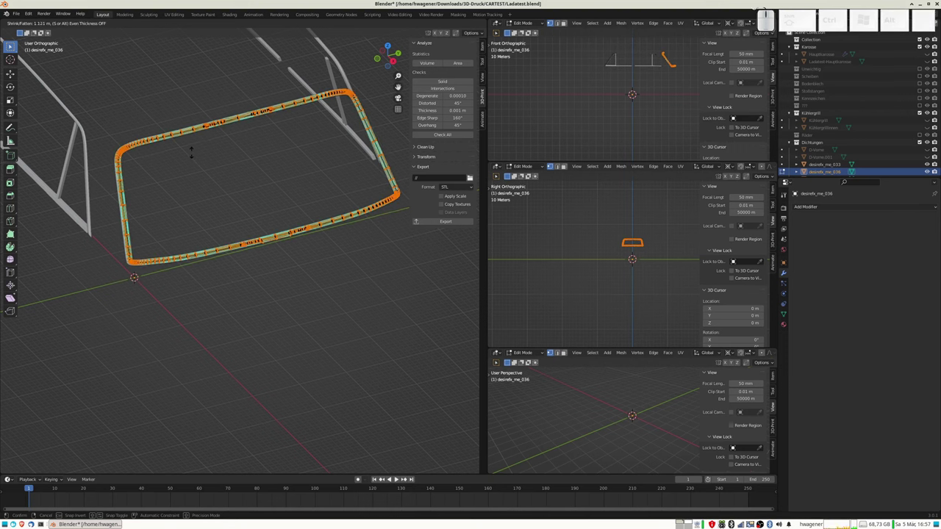
type("0.8")
key("Return")
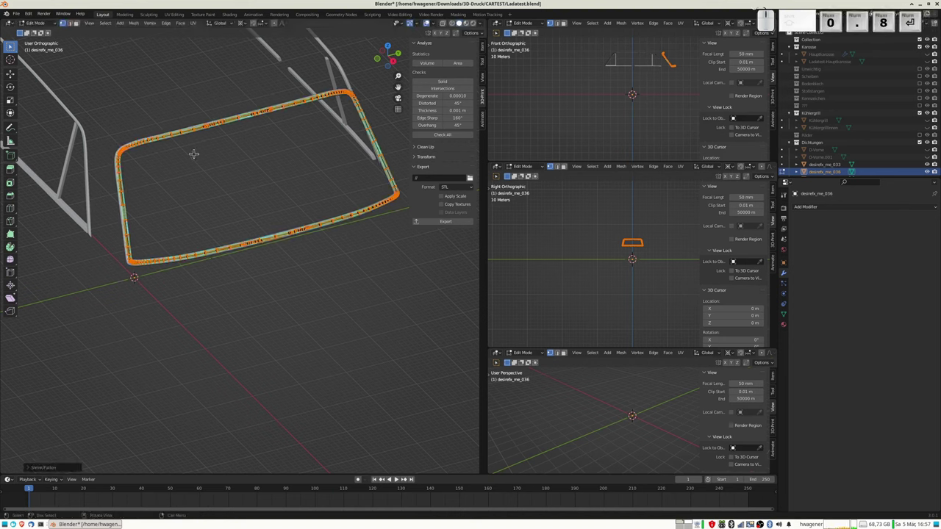
key("Tab")
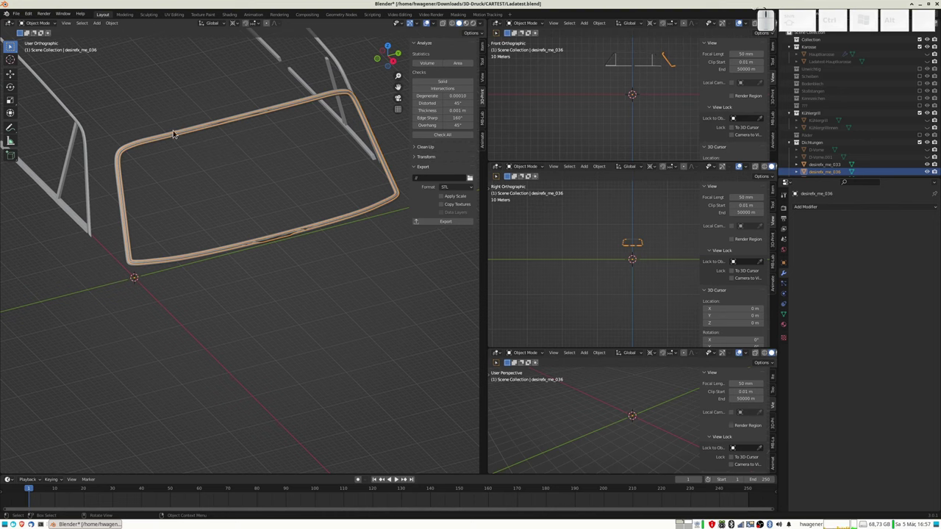
- Select Ladatest-Hauptkarosse and make it visible again
left_click(174, 133)
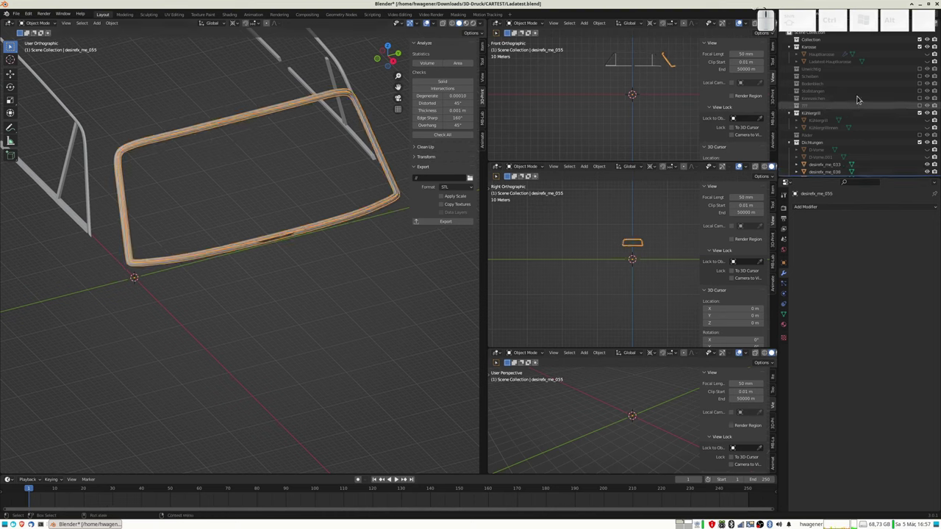
left_click(833, 63)
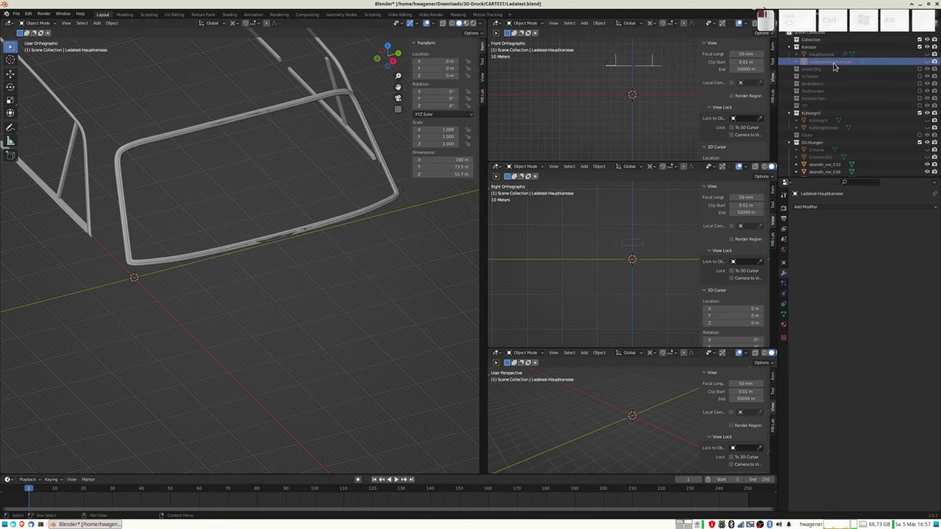
left_click(926, 64)
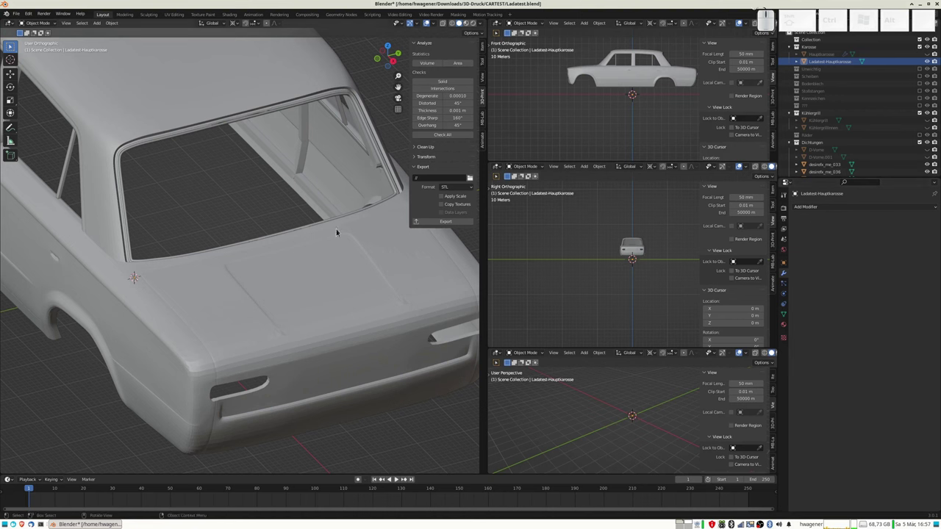
- Add a Boolean modifier (Difference, Exact solver) to Ladatest-Hauptkarosse
middle_click_drag(234, 239, 238, 236)
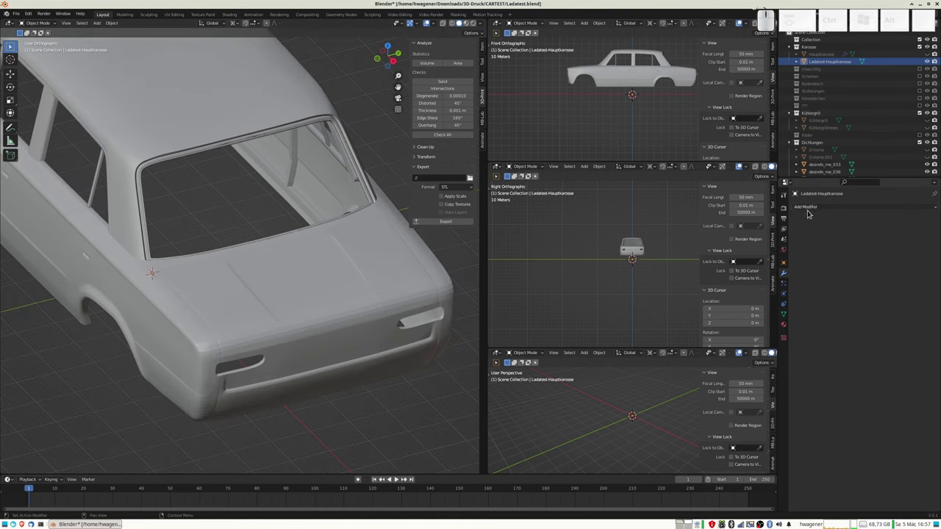
left_click(806, 209)
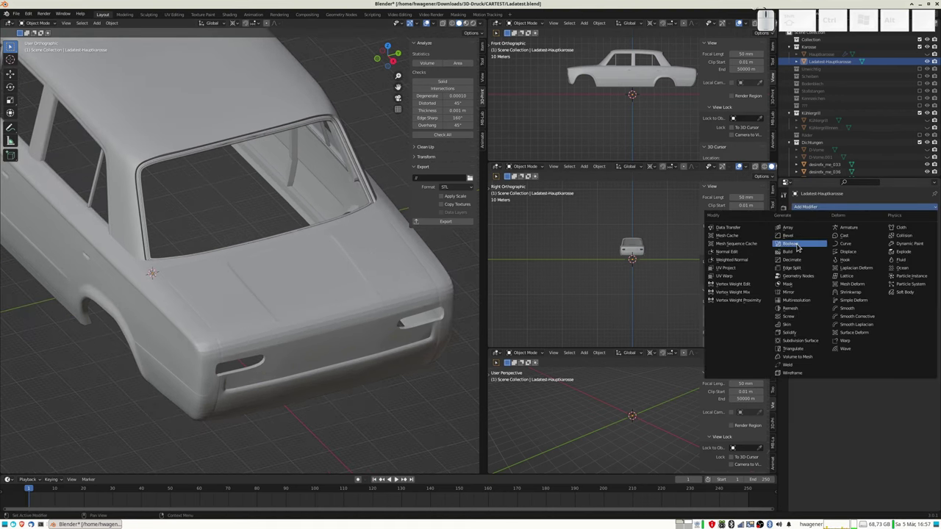
left_click(796, 247)
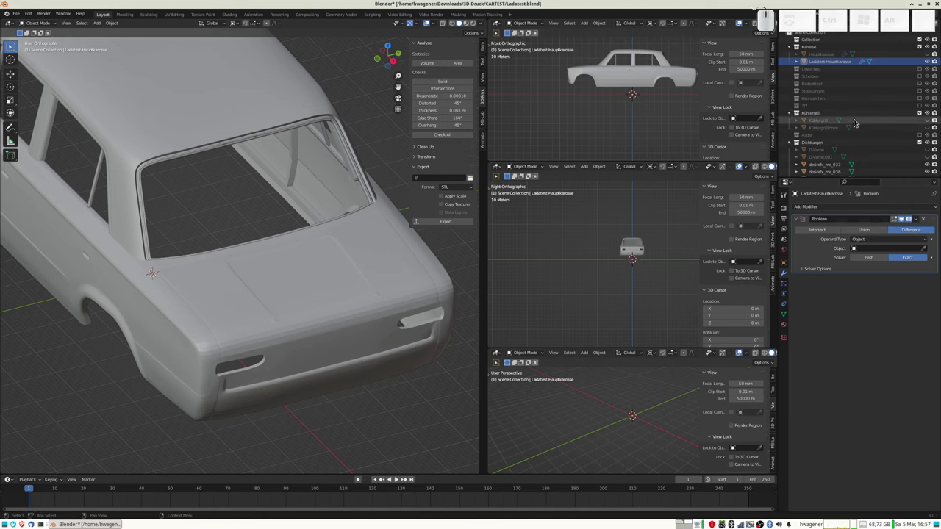
scroll(848, 103, "down", 2)
scroll(835, 141, "down", 2)
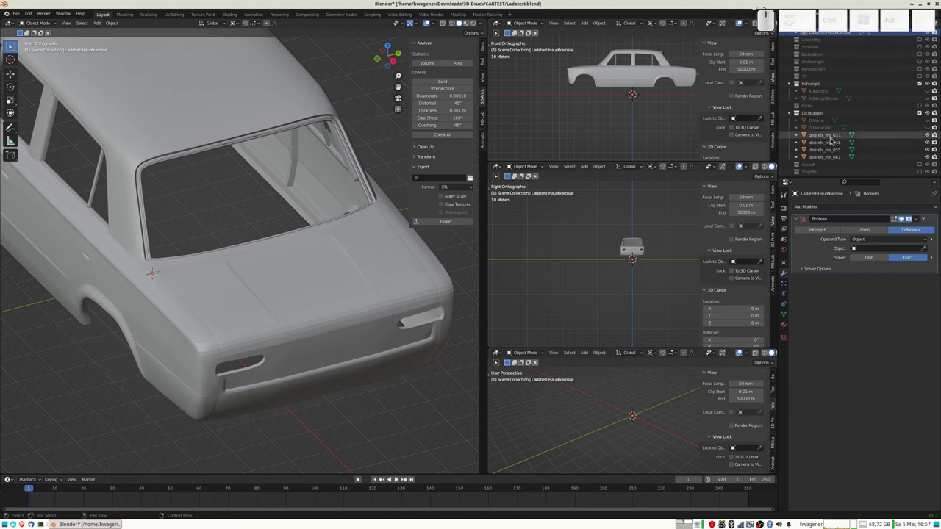
left_click(823, 137)
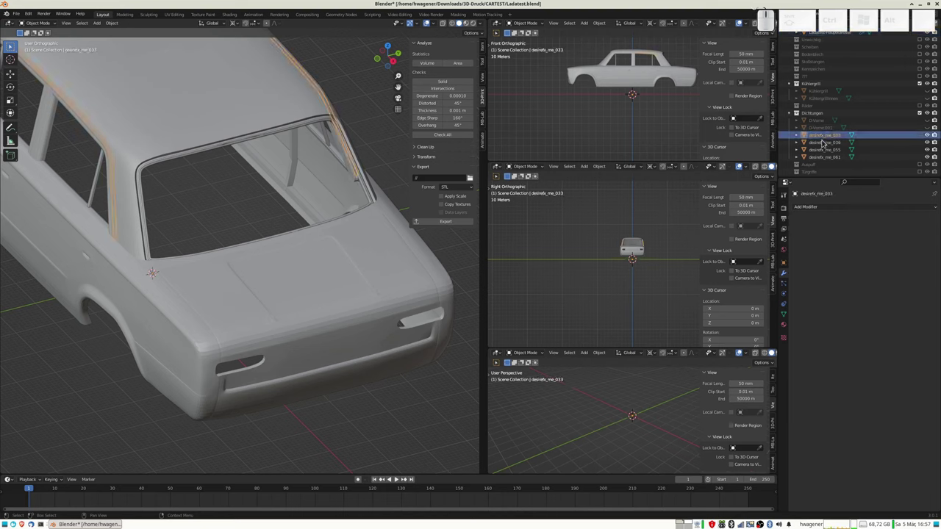
- Rename the seal desirefx_me_055 to D-HG
left_click(823, 143)
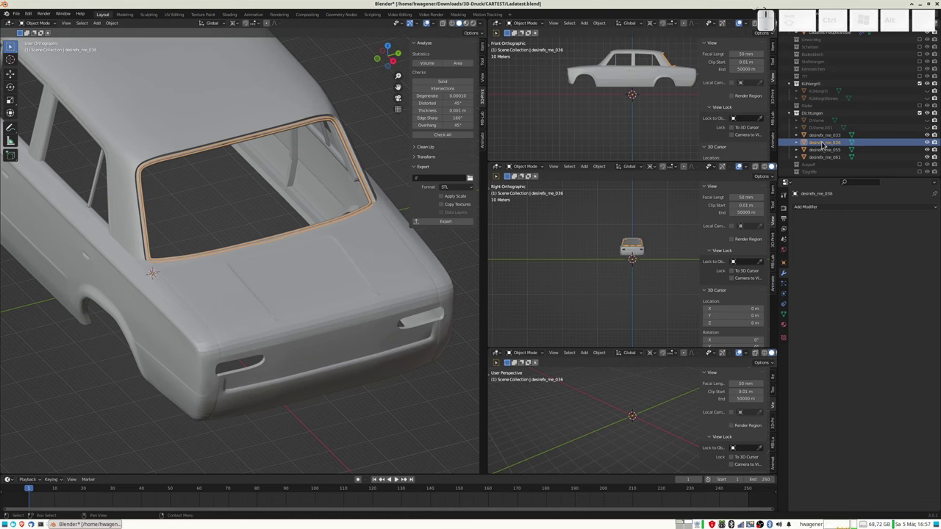
left_click(823, 150)
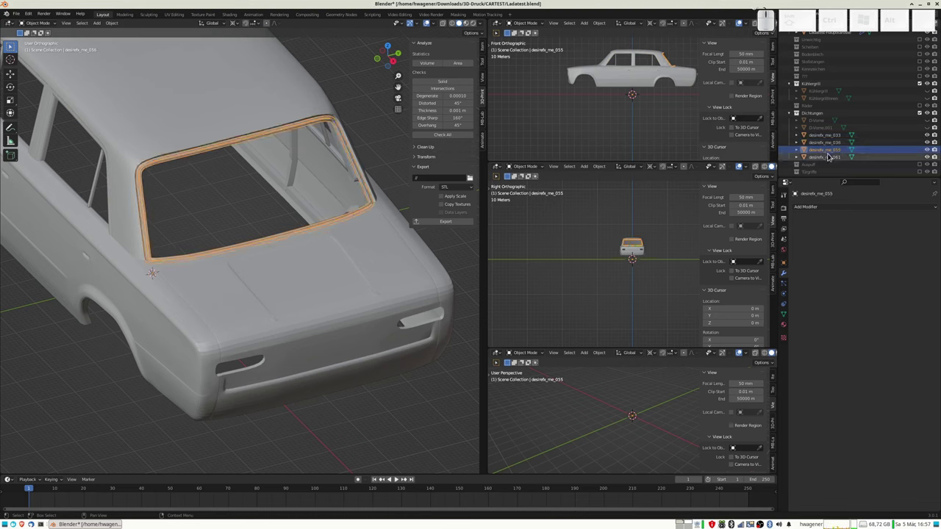
key("F2")
type("DiHG")
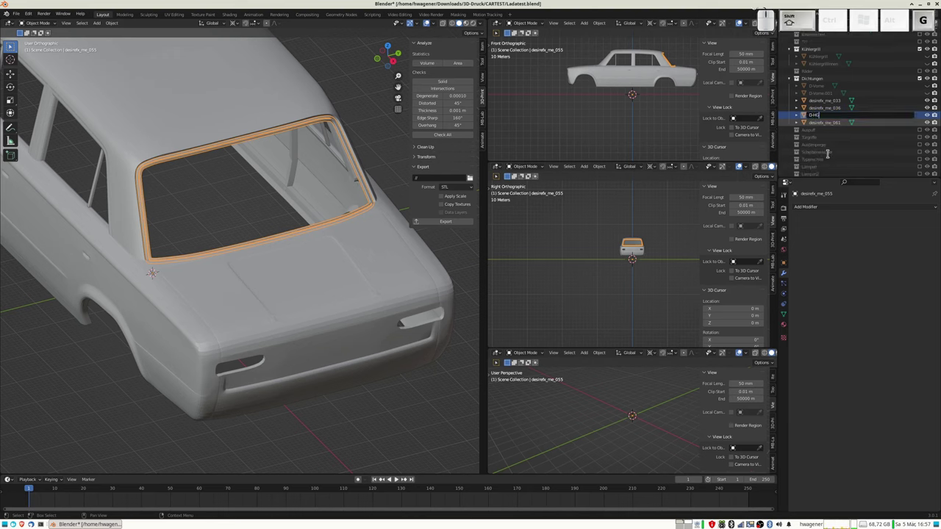
key("Return")
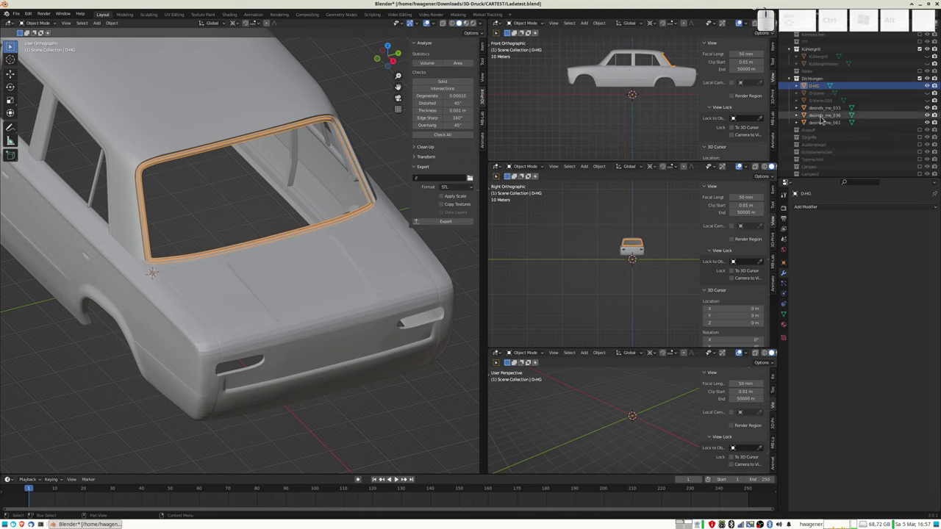
- Rename the seal desirefx_me_036 to D-HK, then reselect Ladatest-Hauptkarosse
left_click(823, 109)
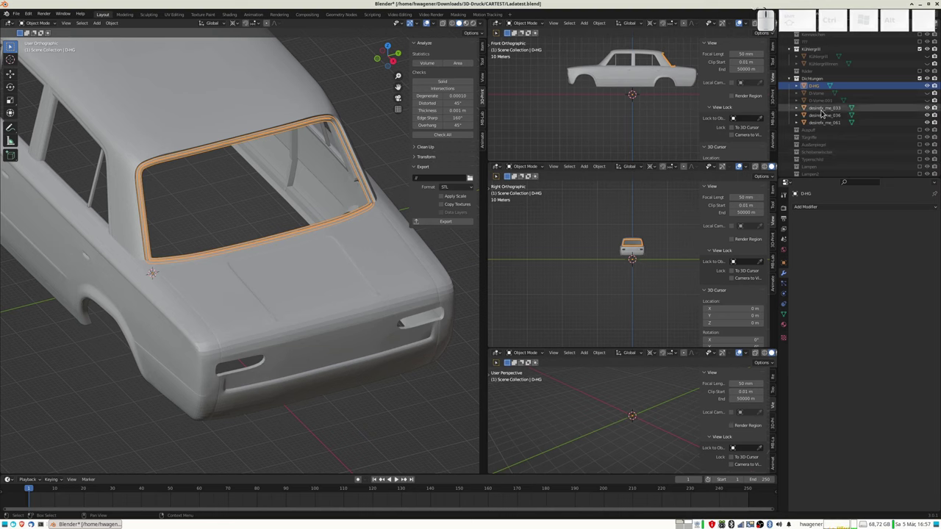
left_click(824, 116)
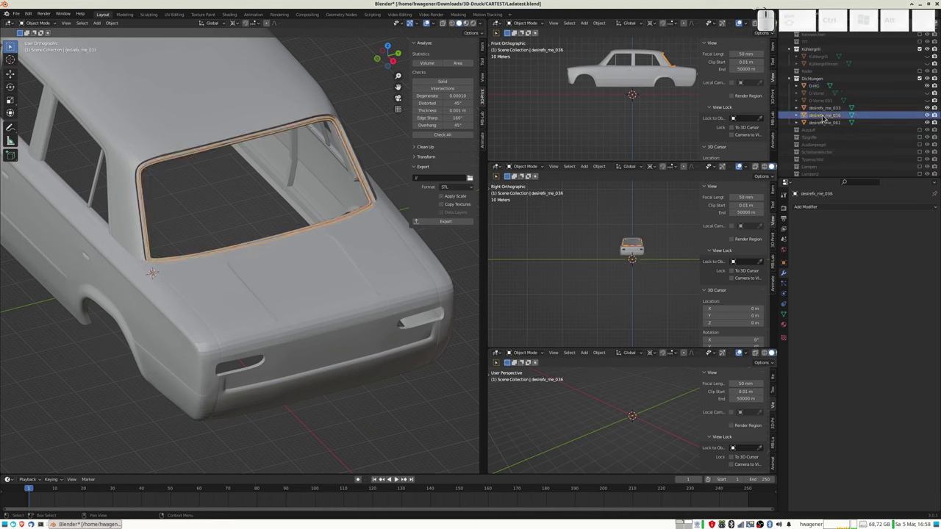
key("F2")
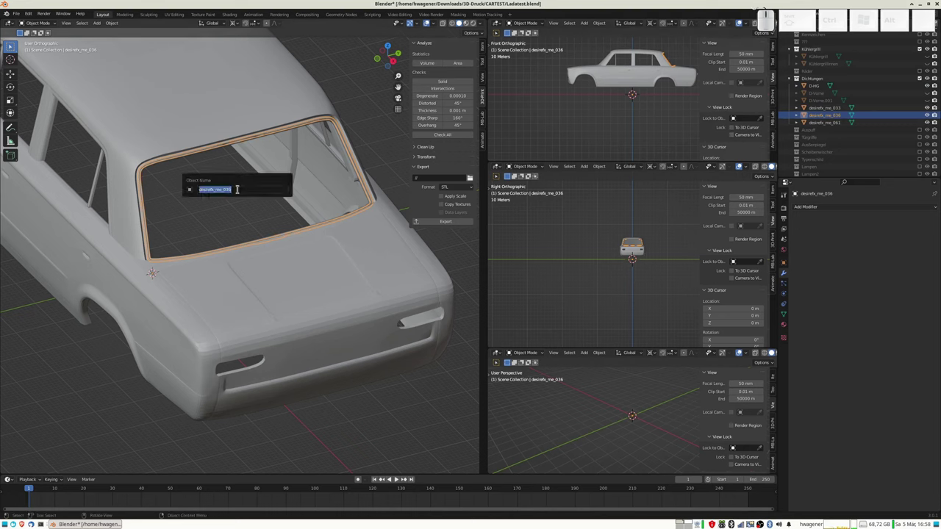
type("D-")
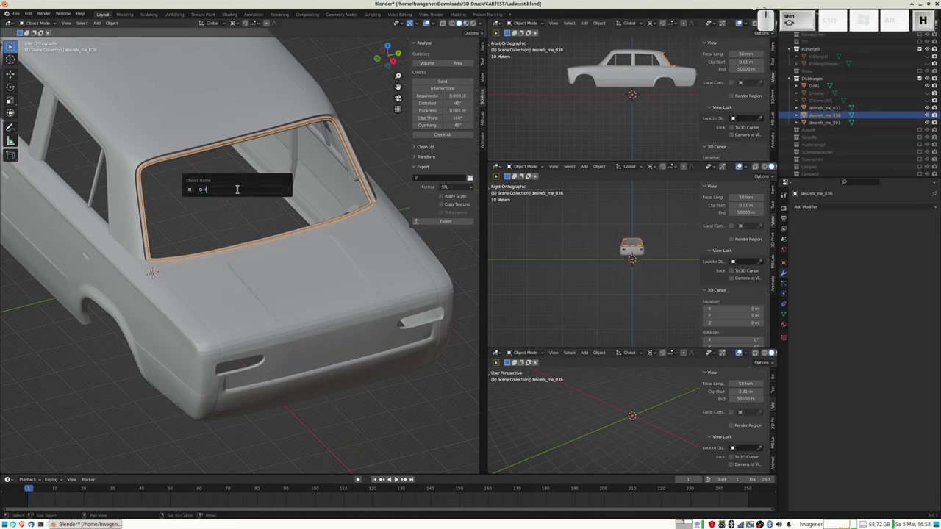
type("HK")
key("Return")
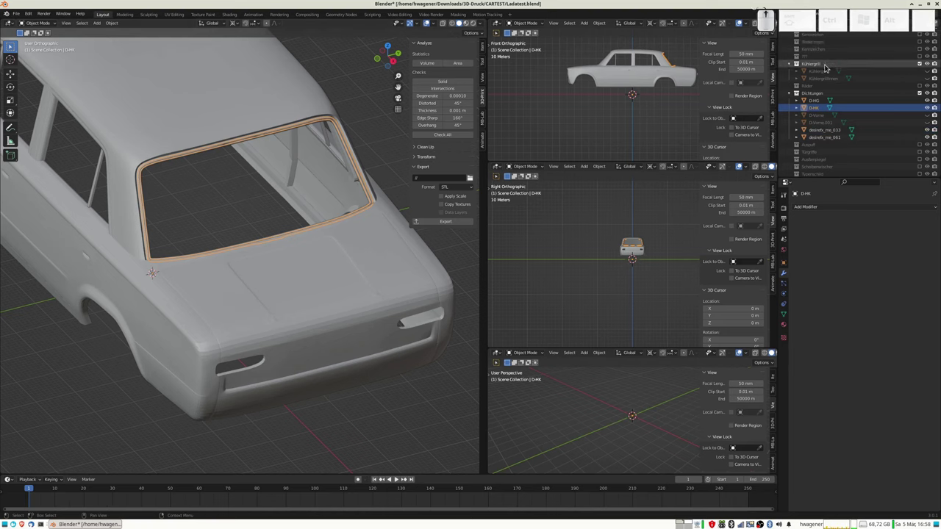
scroll(830, 68, "up", 4)
left_click(852, 63)
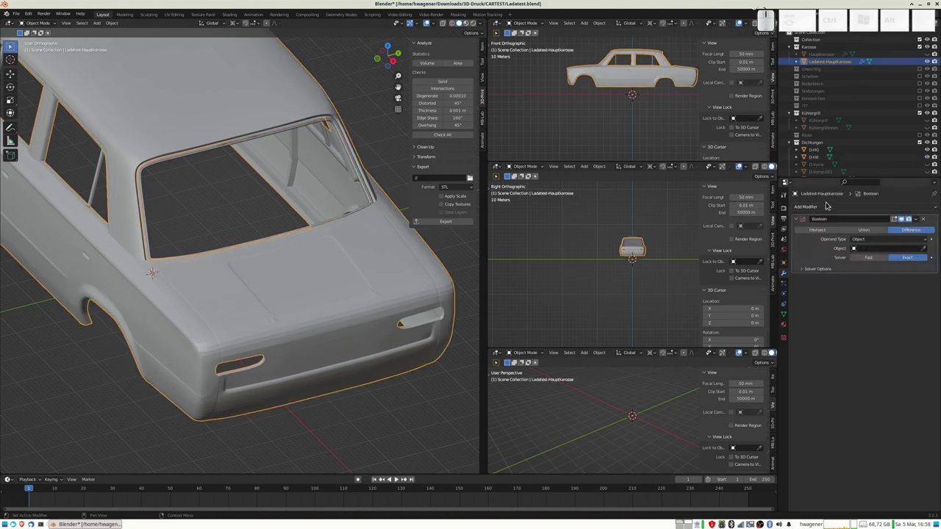
- Add a second Boolean to the car body, set to Union with the D-HG seal as object
left_click(816, 208)
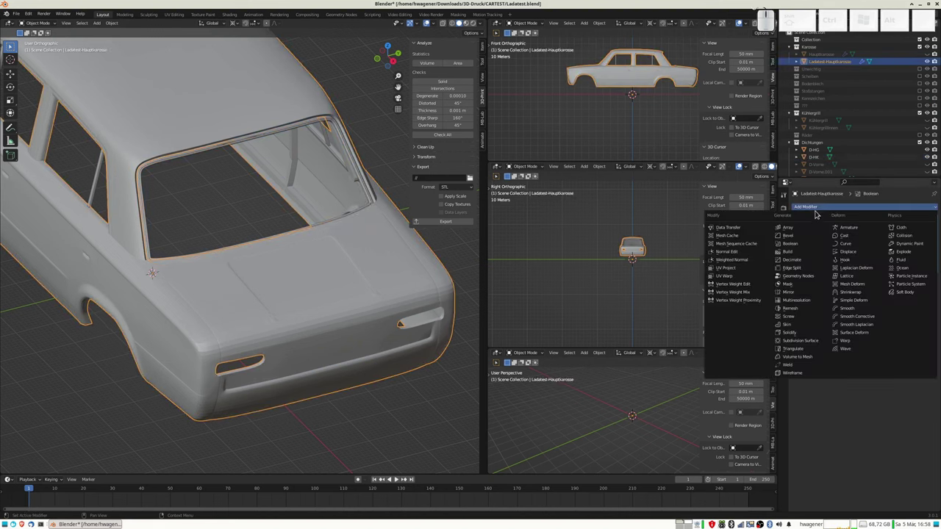
left_click(789, 243)
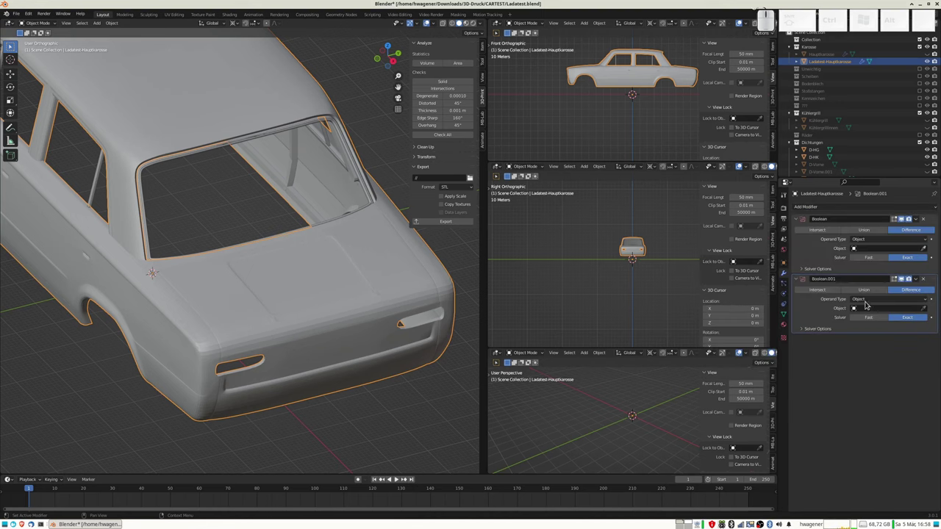
left_click(862, 291)
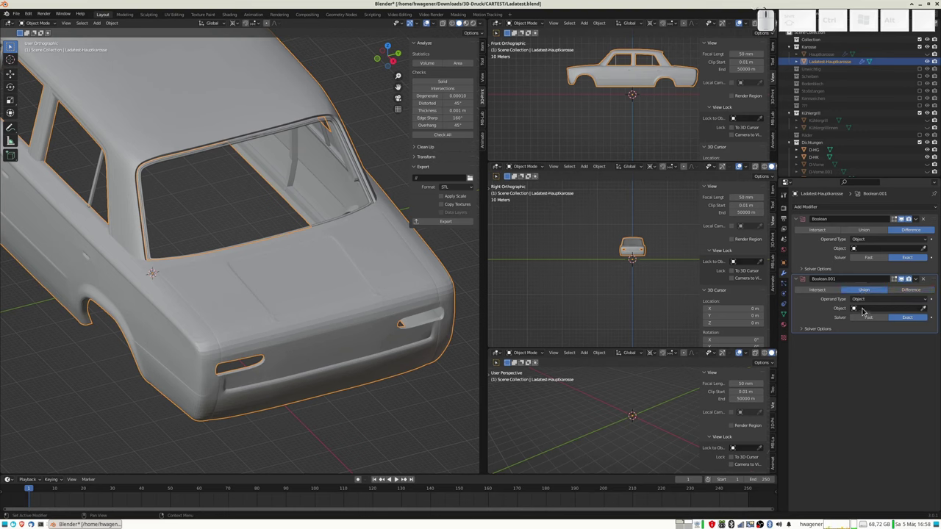
left_click(854, 309)
type("D")
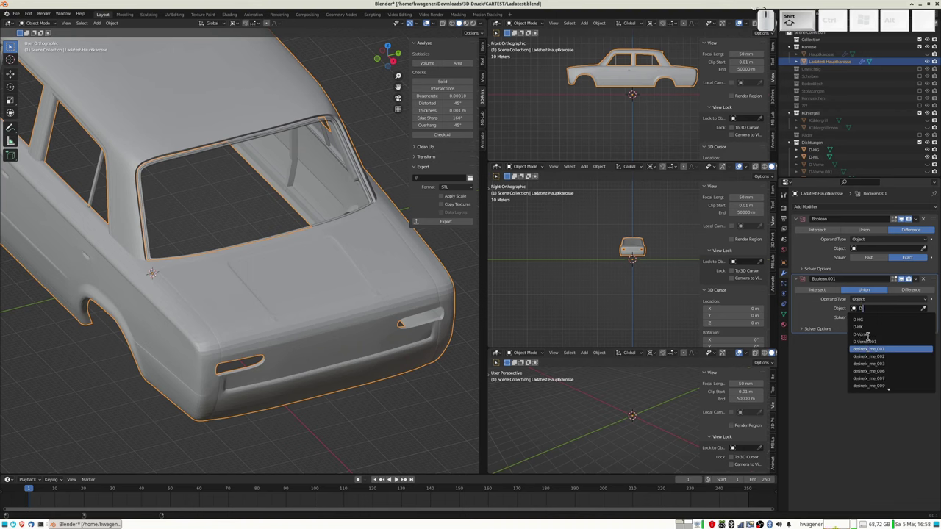
type("-H")
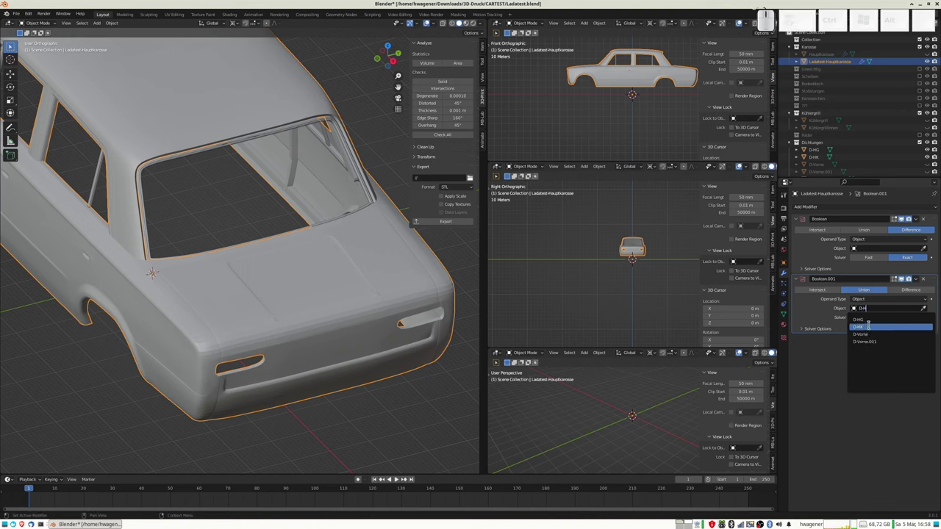
key("Up")
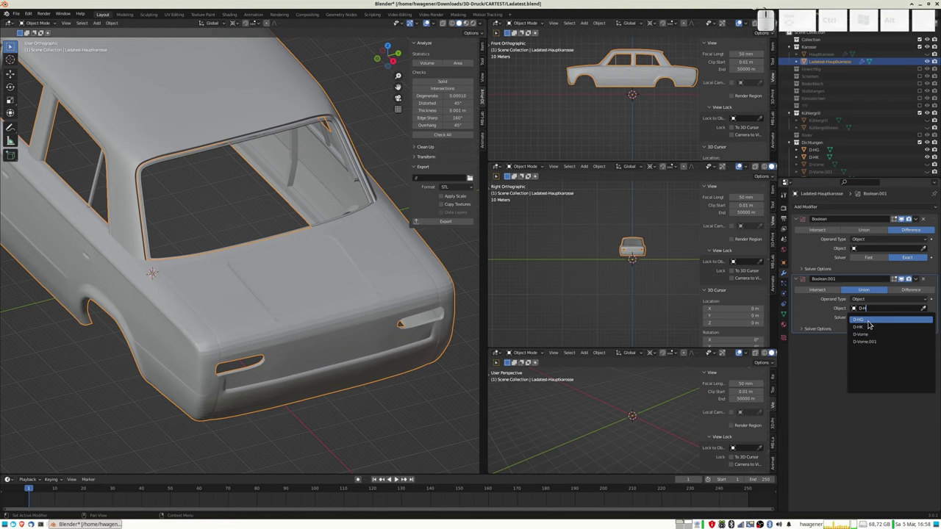
key("Return")
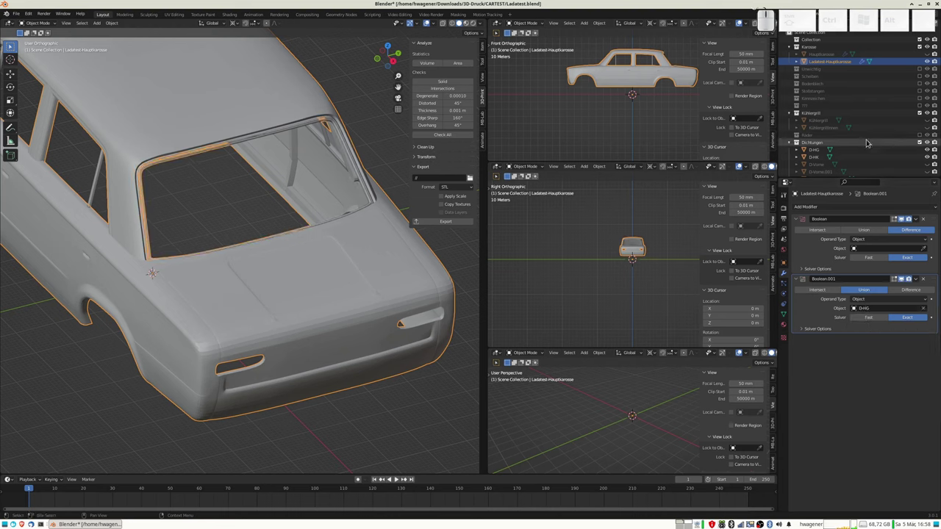
- Toggle the D-HK seal's visibility and orbit to a lower side angle of the body
left_click(926, 157)
left_click(927, 161)
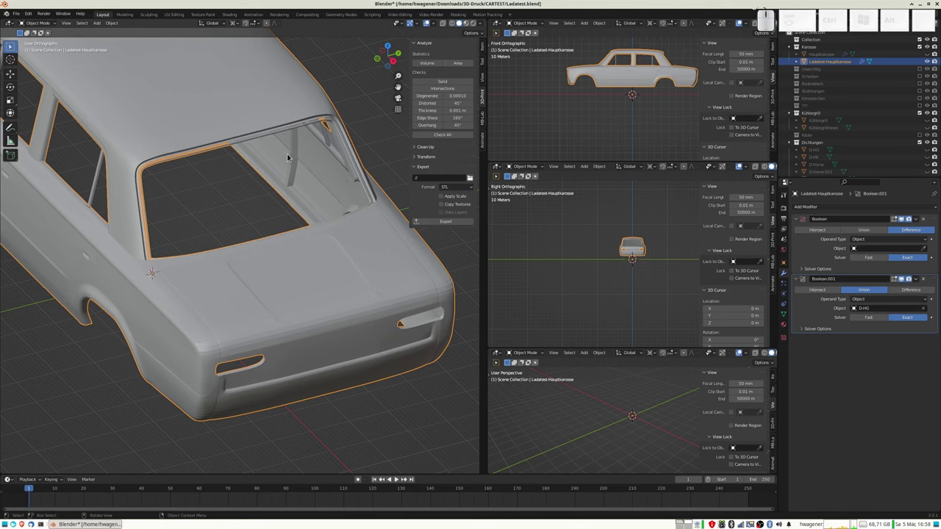
middle_click_drag(283, 156, 278, 147)
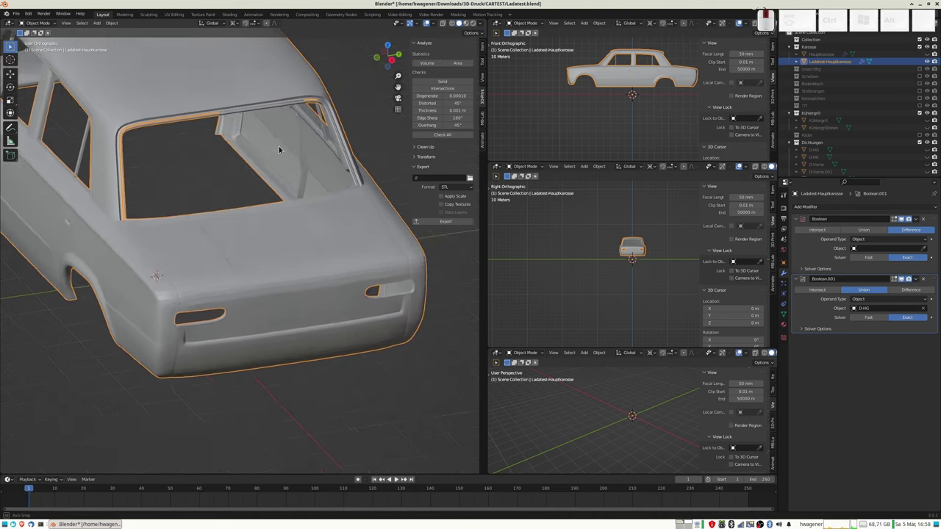
- Add Boolean.002 to the car body as a union with the D-HK seal
left_click(817, 208)
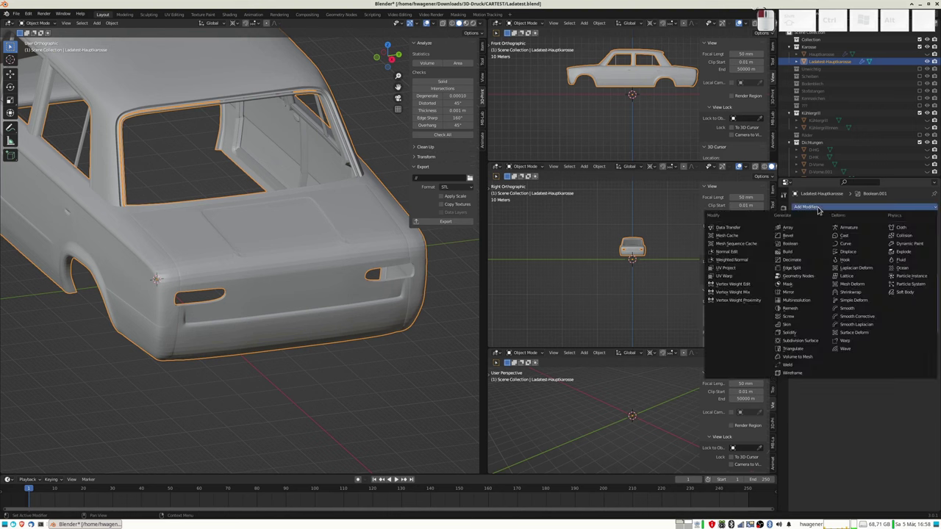
left_click(797, 249)
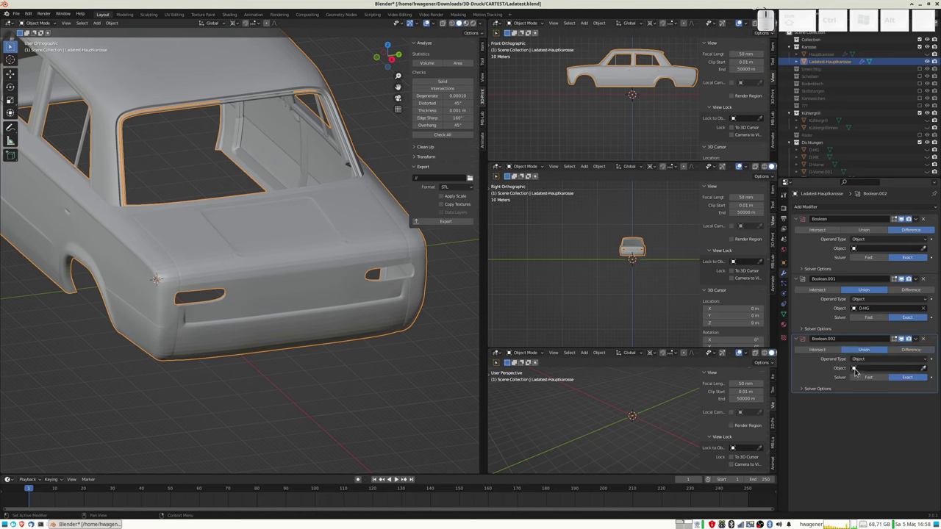
left_click(855, 369)
type("d-H")
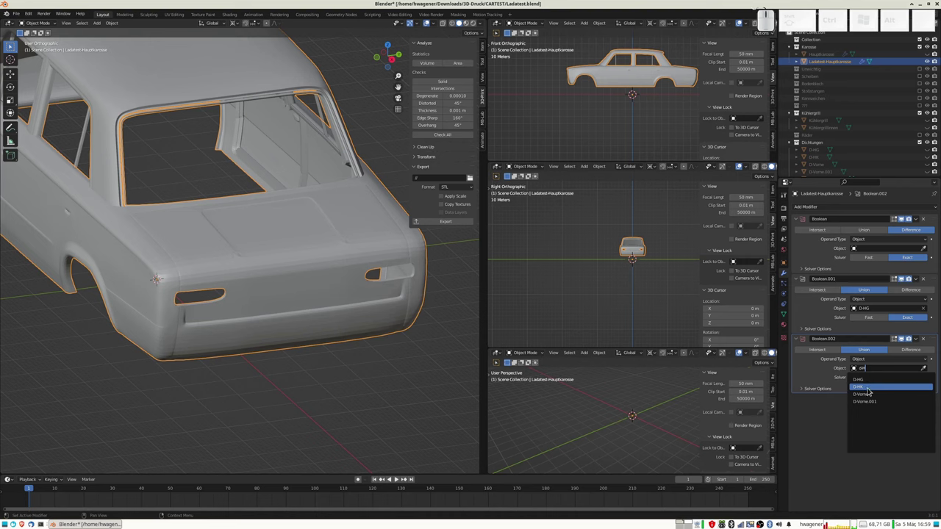
key("Return")
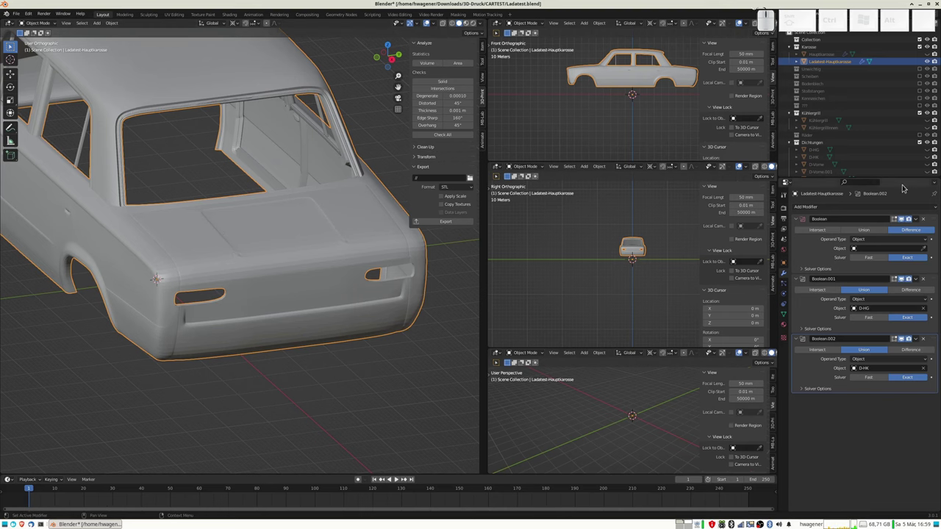
mouse_move(214, 230)
middle_mouse_down()
mouse_move(235, 252)
mouse_move(236, 269)
mouse_move(220, 241)
mouse_move(229, 236)
middle_mouse_up()
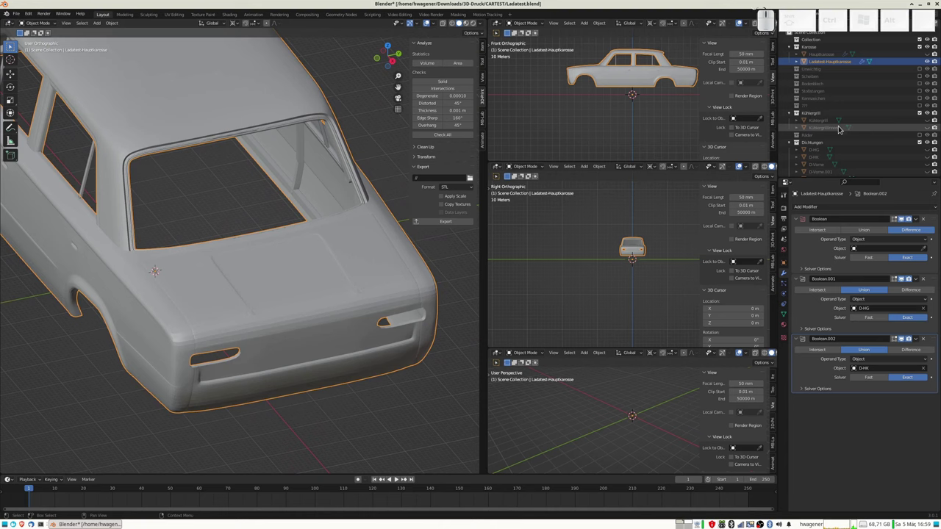
- Make the Scheiben window collection visible again and select the Heckscheibe rear window
left_click(845, 78)
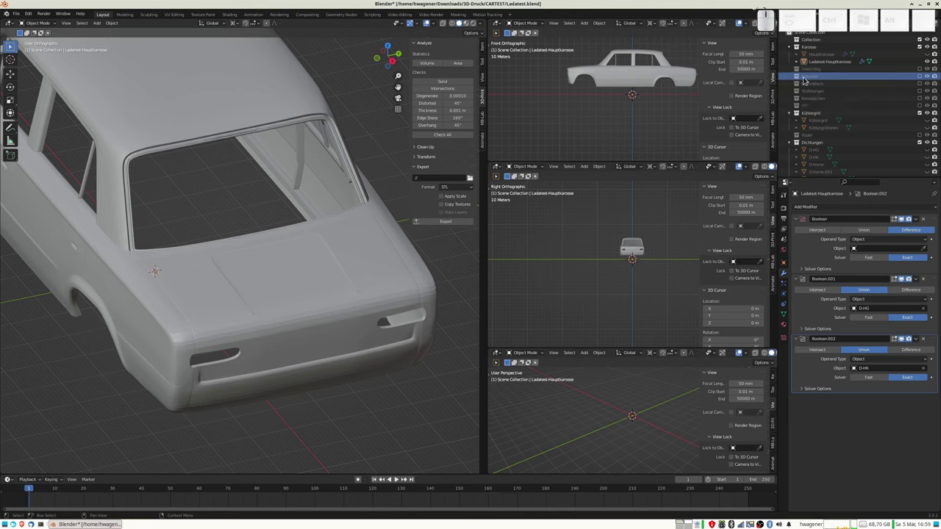
left_click(921, 78)
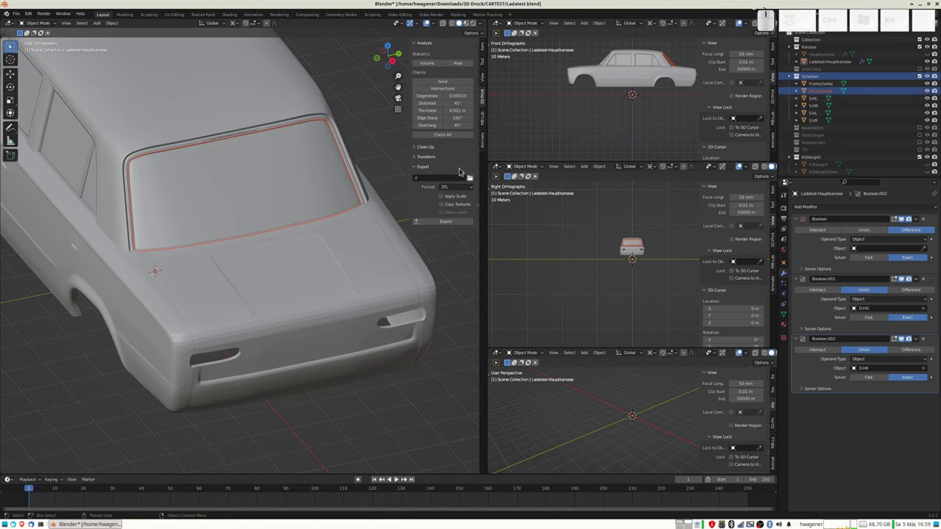
left_click(254, 171)
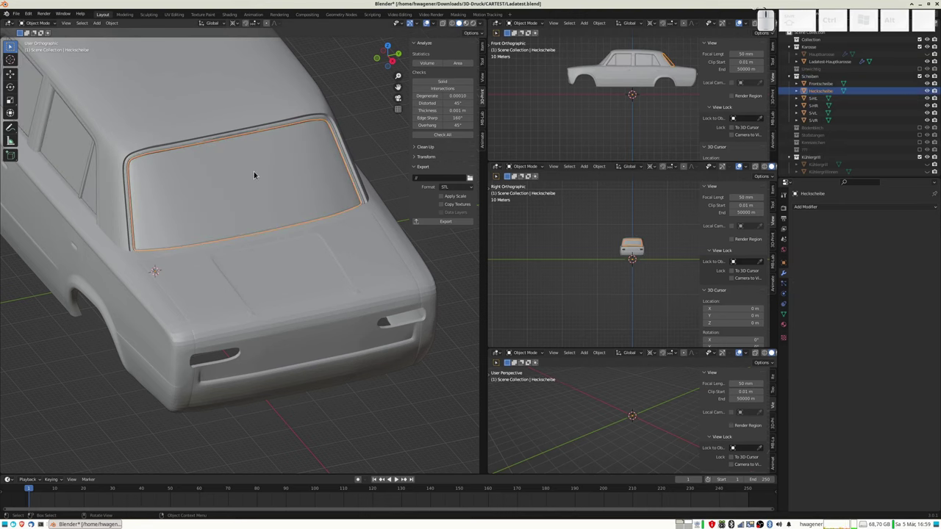
- Add a fourth Boolean modifier to Ladatest-Hauptkarosse and set it to Union
left_click(832, 62)
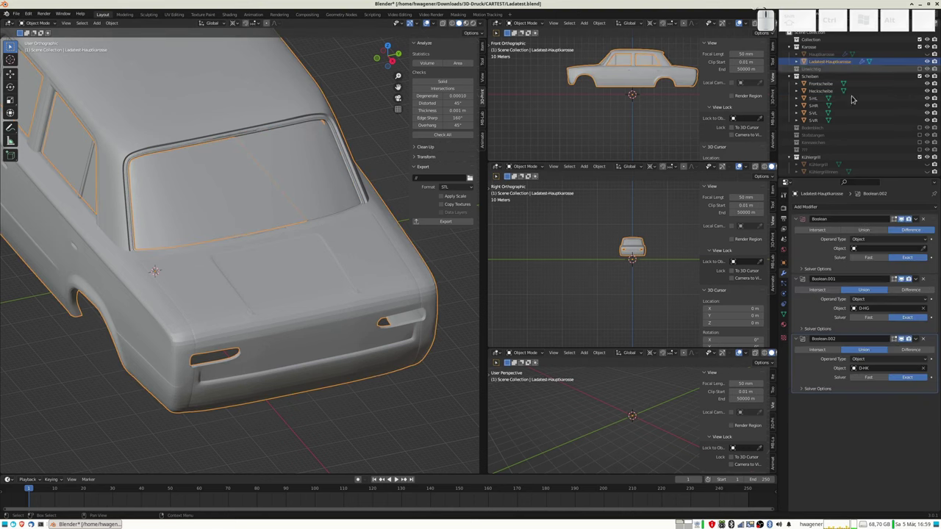
left_click(820, 208)
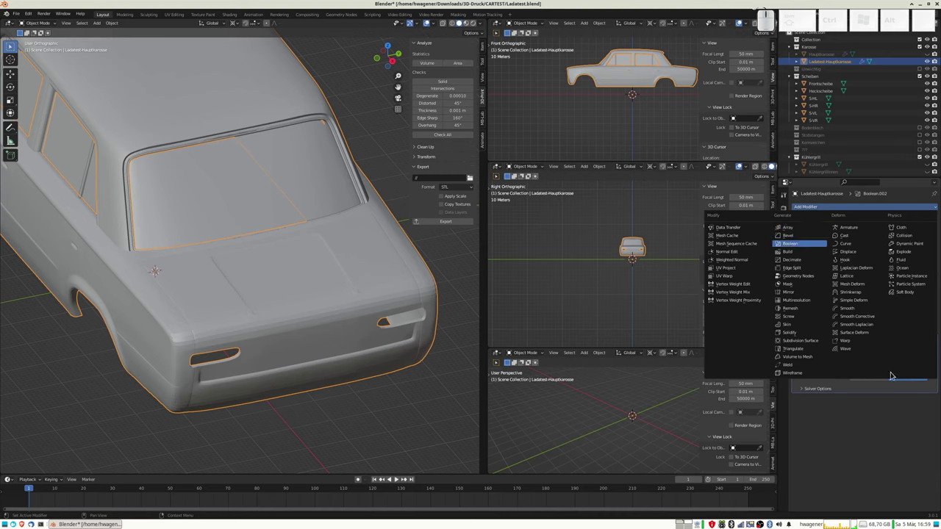
key("Return")
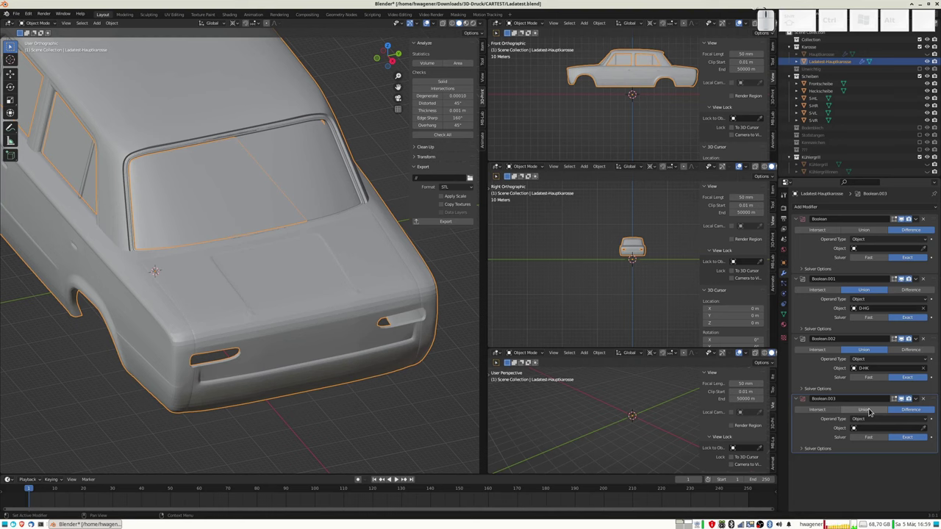
left_click(869, 410)
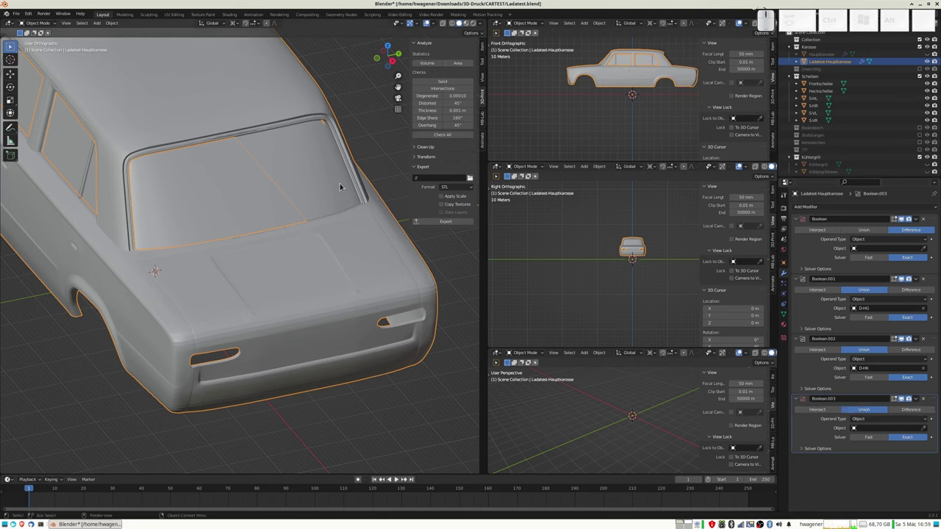
- Hide the car body and put the Heckscheibe rear window into Edit Mode
left_click(927, 61)
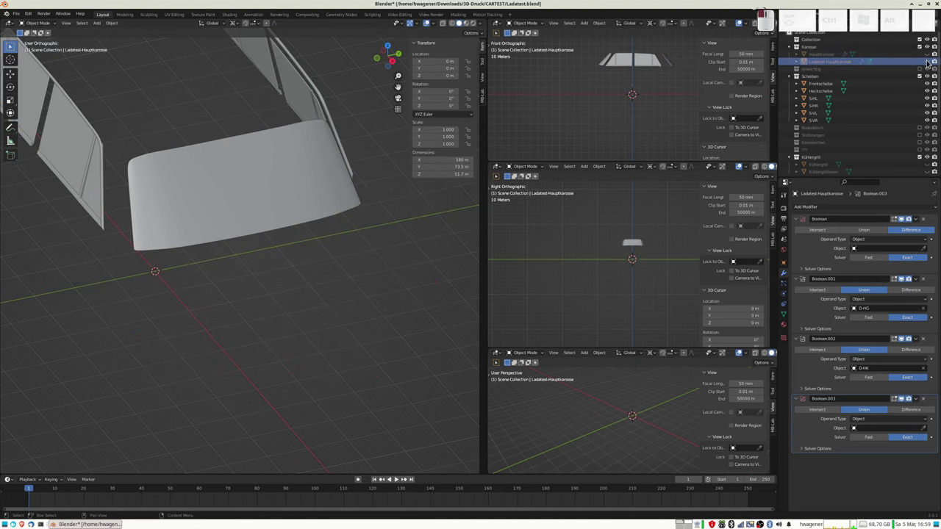
left_click(822, 92)
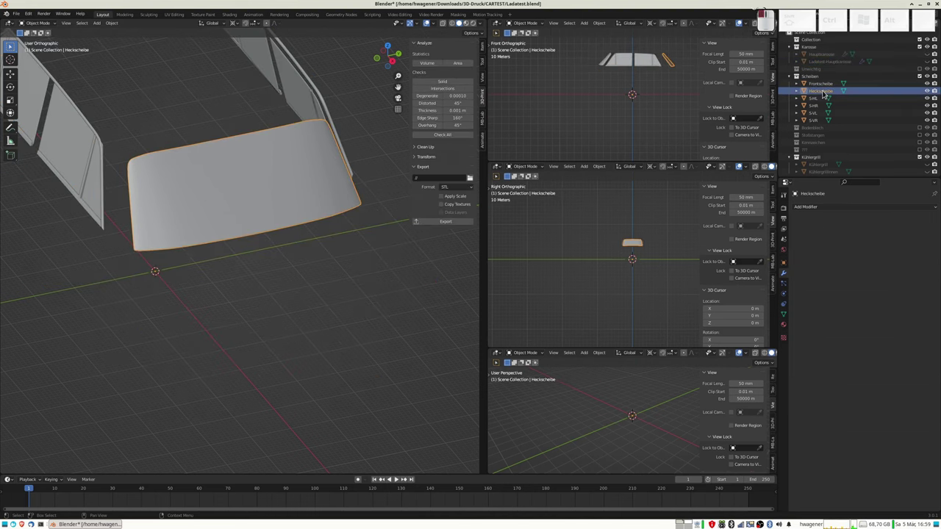
key("Tab")
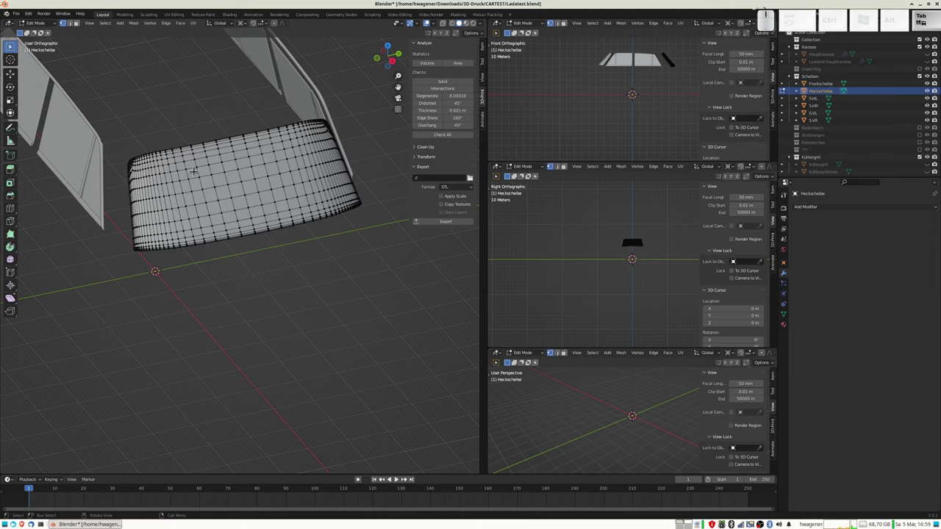
right_click(203, 176)
left_click(210, 188)
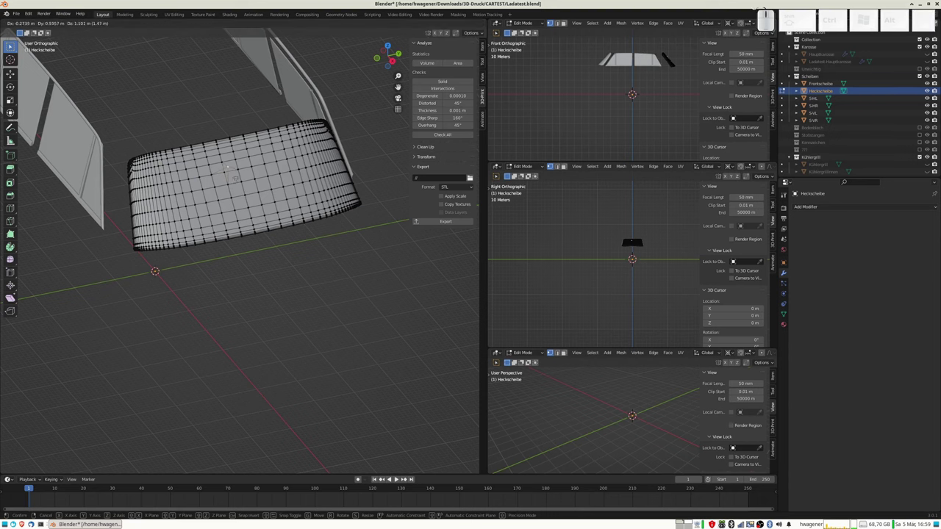
- Orbit and zoom around the rear window mesh to inspect it face-on
middle_click_drag(231, 186, 346, 171)
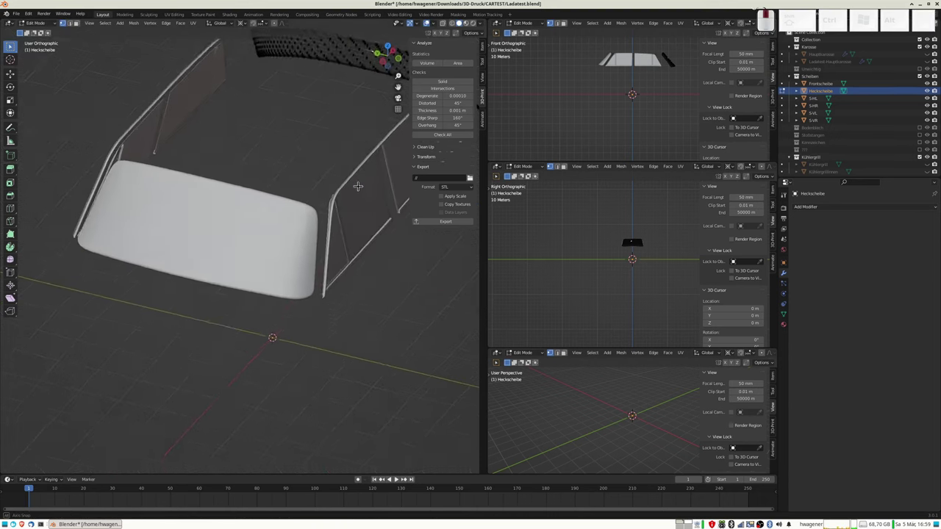
middle_click_drag(336, 111, 175, 231)
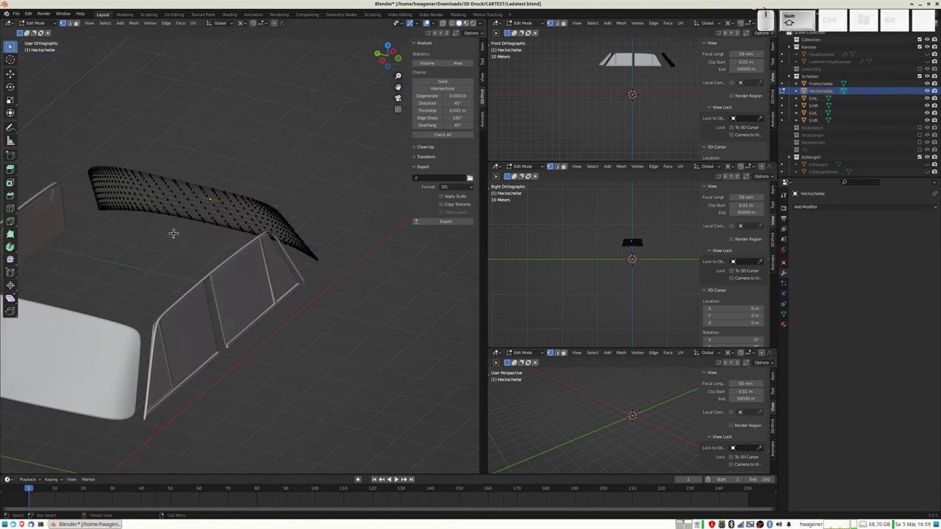
scroll(197, 205, "up", 2)
scroll(196, 162, "up", 2)
middle_click_drag(196, 164, 189, 126)
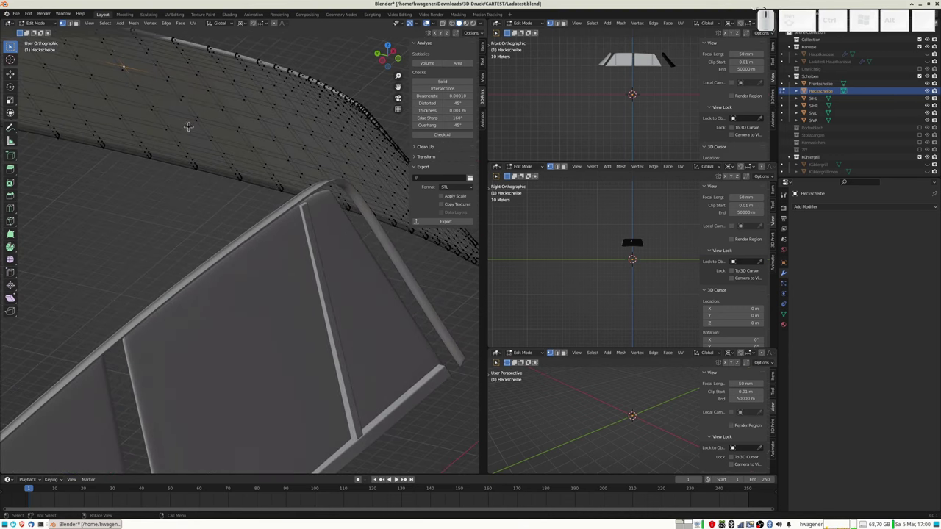
scroll(177, 97, "down", 1)
scroll(177, 97, "down", 1)
scroll(239, 130, "down", 1)
scroll(266, 172, "down", 1)
middle_click_drag(265, 172, 168, 189)
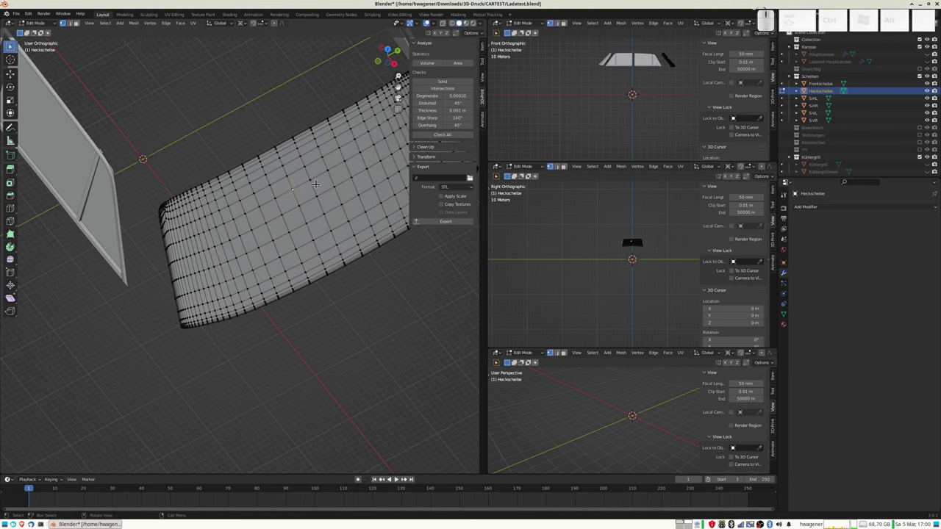
- Return to Object Mode, reselect the car body and open Boolean.003's Object choices
key("Tab")
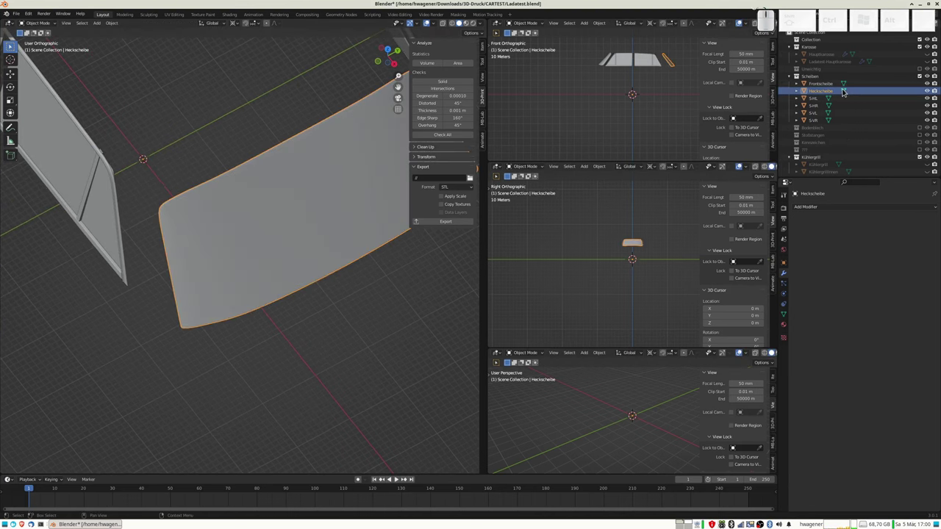
left_click(840, 63)
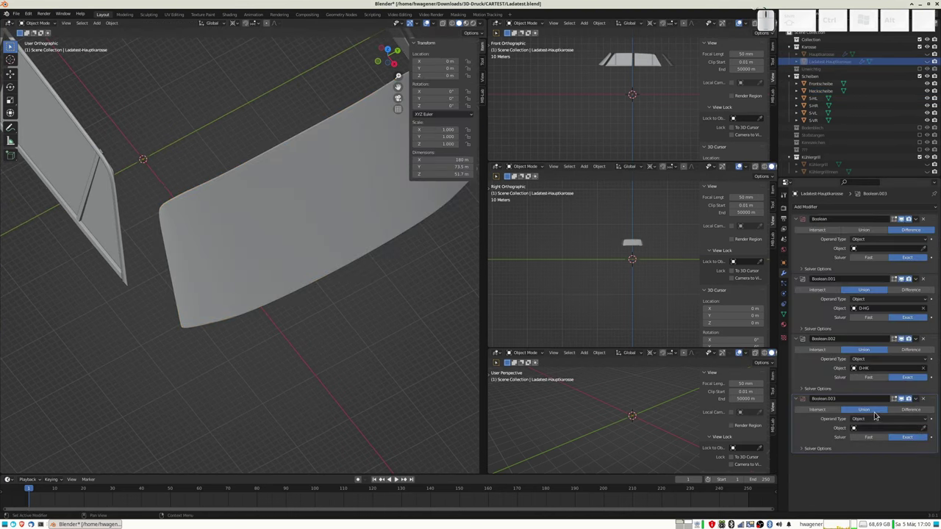
left_click(855, 430)
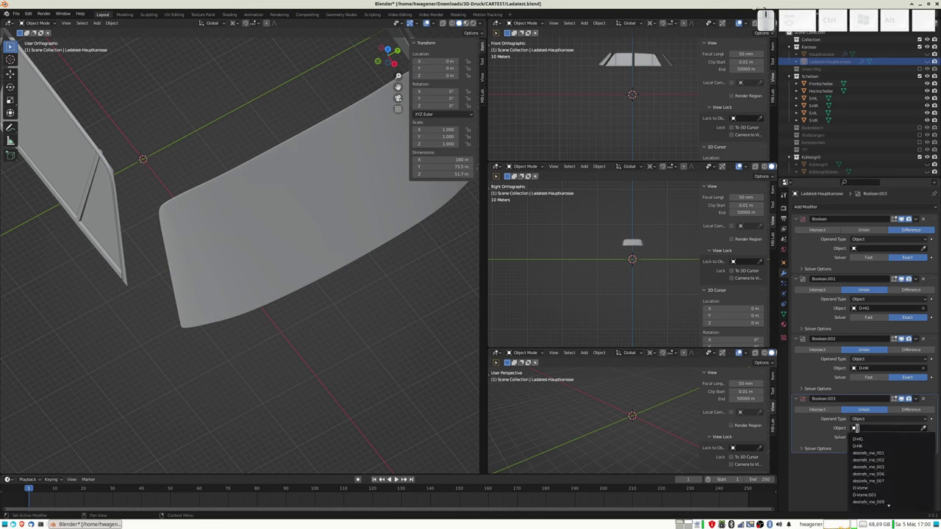
- Assign Heckscheibe as Boolean.003's union object and unhide the car body
type("Heck")
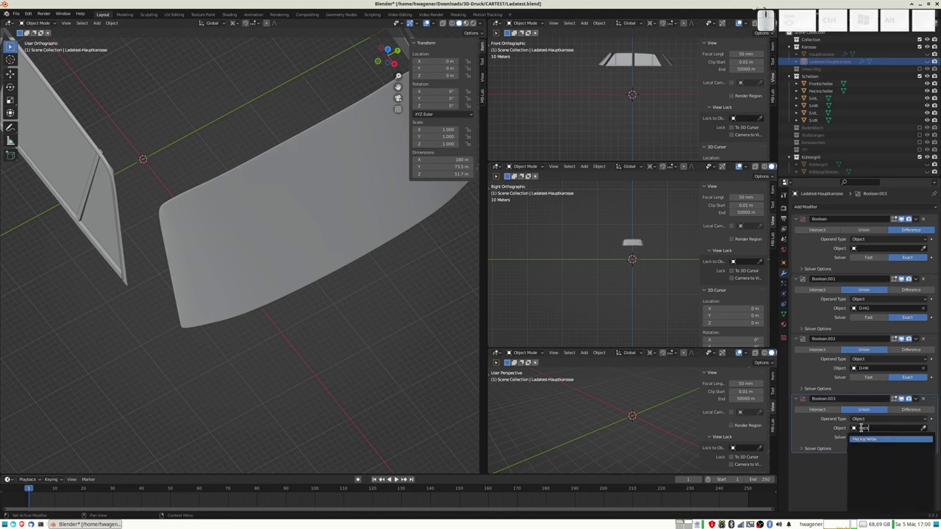
left_click(872, 444)
left_click(871, 445)
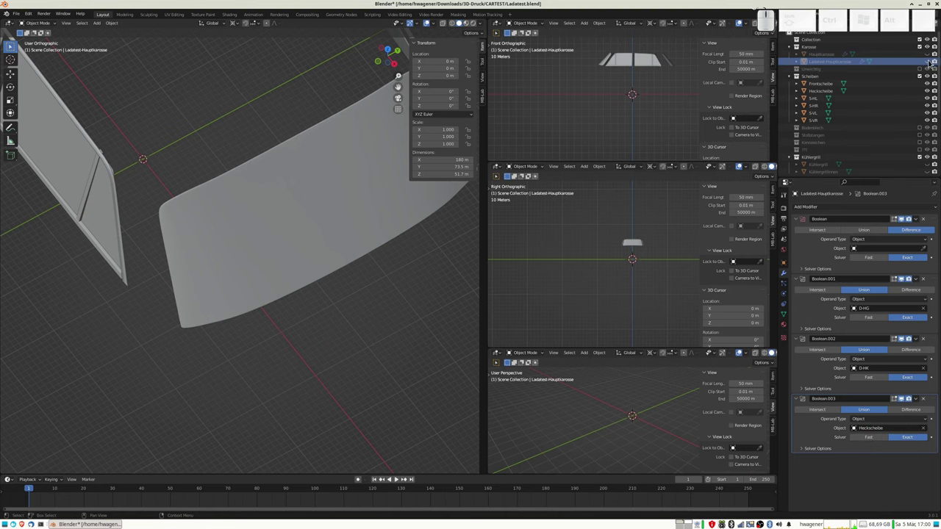
left_click(928, 62)
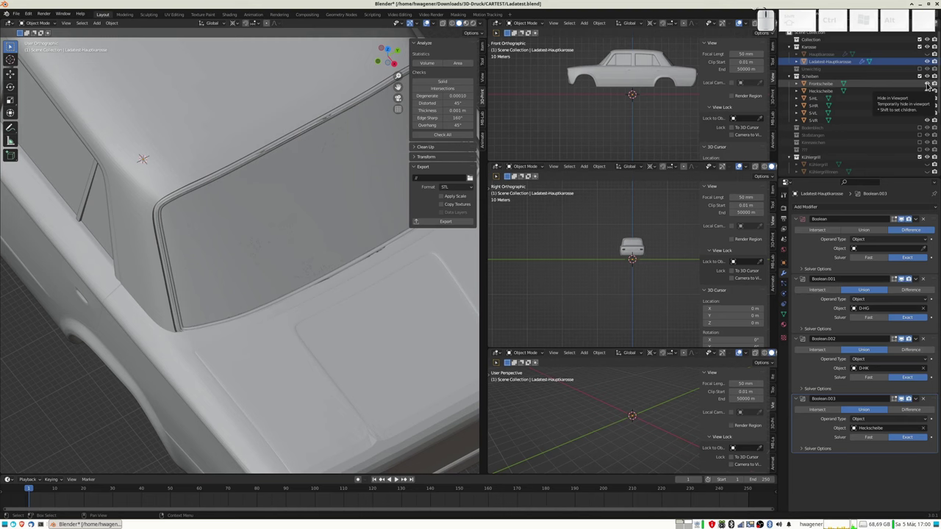
- Hide the Frontscheibe and Heckscheibe panes and orbit around the car to see the window openings
left_click_drag(928, 85, 927, 91)
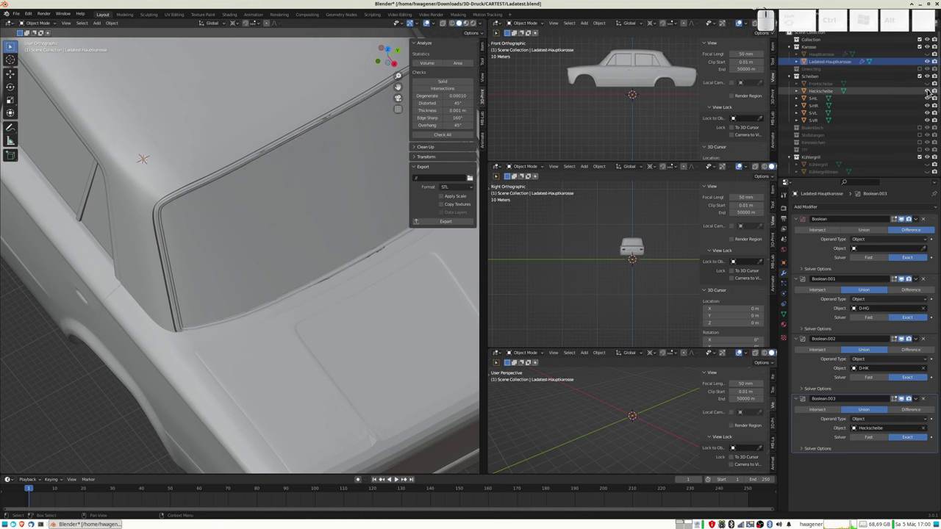
scroll(340, 261, "down", 6)
mouse_move(341, 250)
middle_mouse_down()
mouse_move(318, 235)
mouse_move(266, 235)
middle_mouse_up()
left_click(259, 242)
key("g")
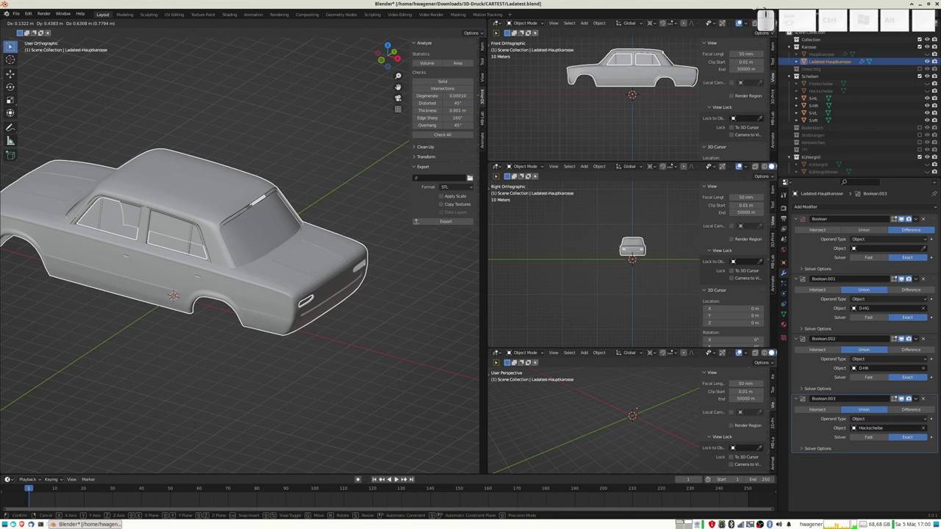
key("Escape")
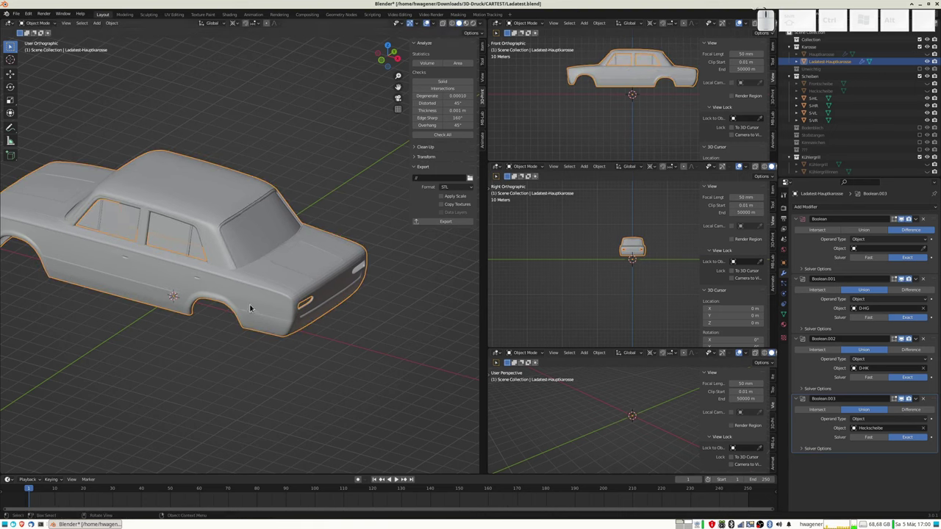
mouse_move(309, 265)
middle_mouse_down()
mouse_move(224, 224)
mouse_move(184, 268)
mouse_move(248, 269)
middle_mouse_up()
mouse_move(182, 269)
middle_mouse_down()
mouse_move(261, 252)
mouse_move(263, 195)
mouse_move(250, 199)
mouse_move(235, 246)
mouse_move(221, 249)
mouse_move(238, 270)
mouse_move(253, 256)
mouse_move(206, 233)
mouse_move(225, 213)
mouse_move(201, 227)
mouse_move(177, 185)
middle_mouse_up()
scroll(247, 216, "up", 3)
scroll(245, 225, "up", 2)
scroll(216, 216, "up", 1)
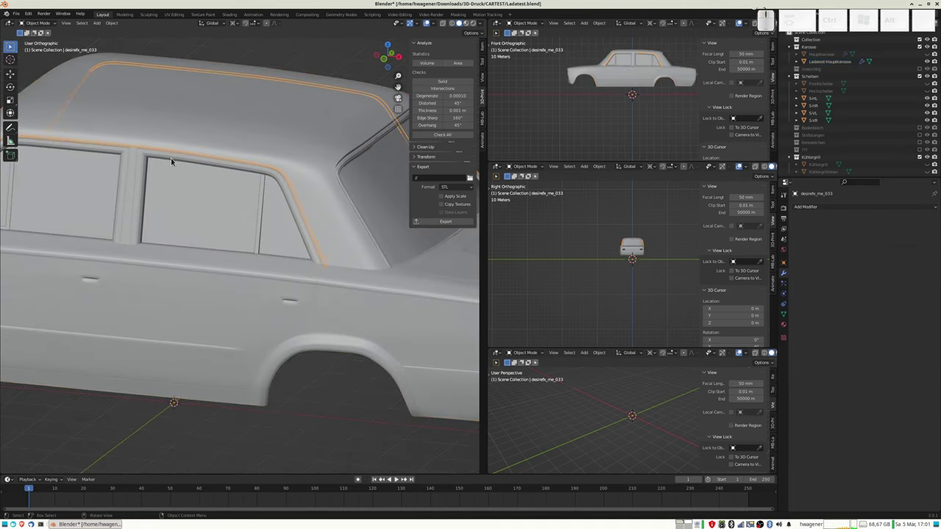
- Select the S-HL pane, car body and desirefx_me_033 seal while orbiting over the roof
left_click(176, 156)
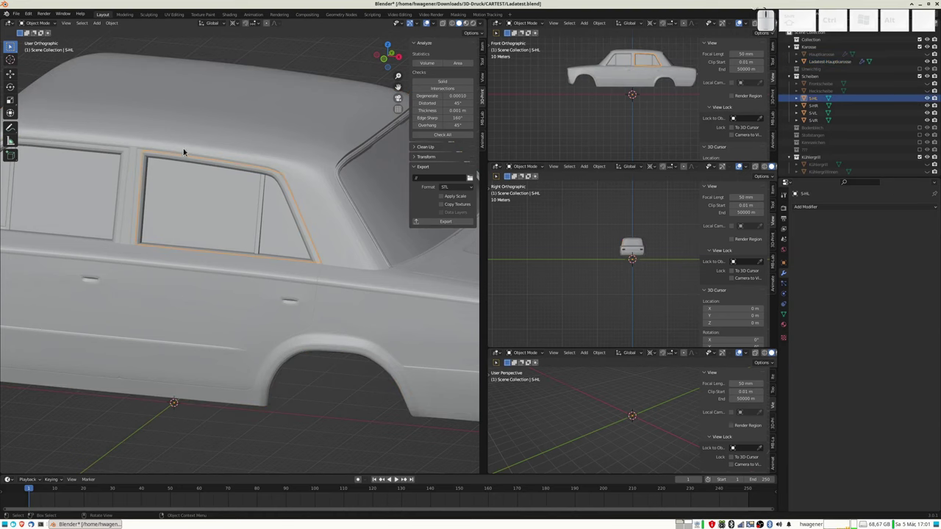
left_click(183, 154)
left_click(183, 157)
scroll(192, 158, "down", 5)
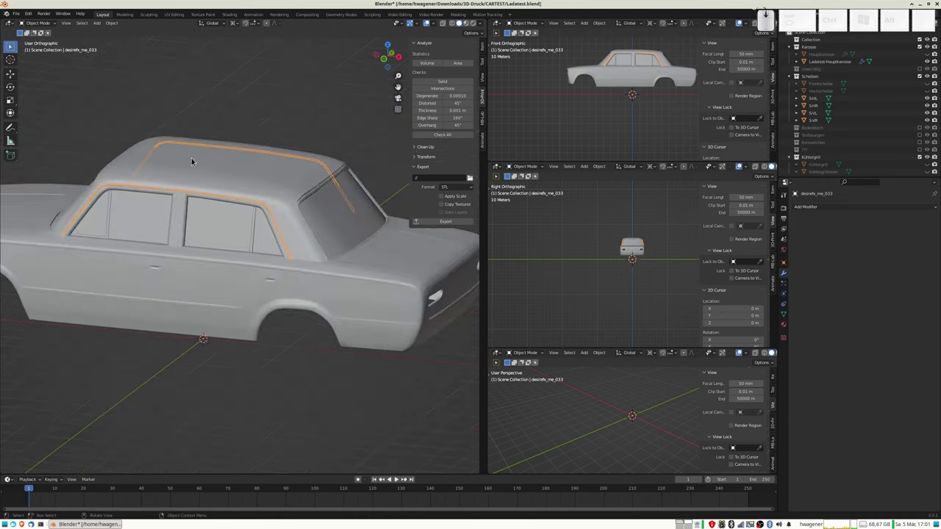
mouse_move(222, 176)
middle_mouse_down()
mouse_move(236, 169)
mouse_move(191, 198)
middle_mouse_up()
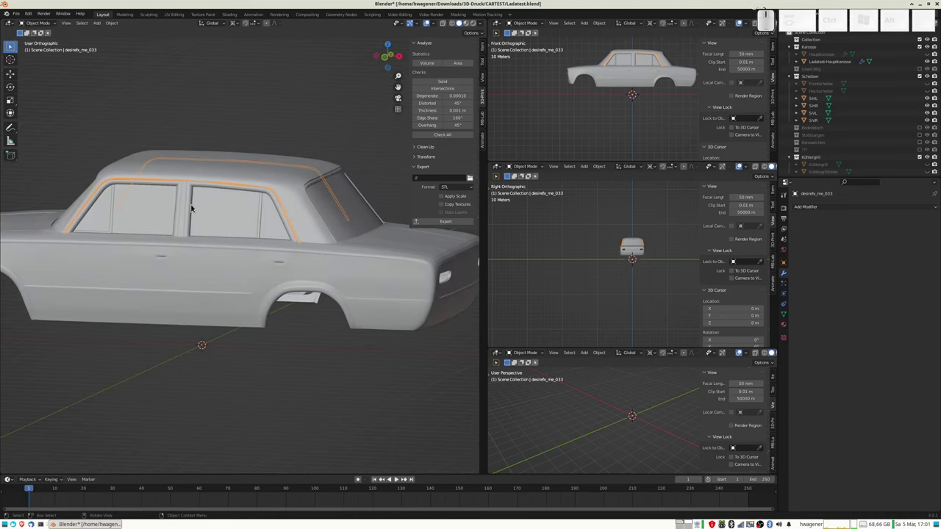
scroll(187, 203, "up", 3)
scroll(125, 157, "up", 2)
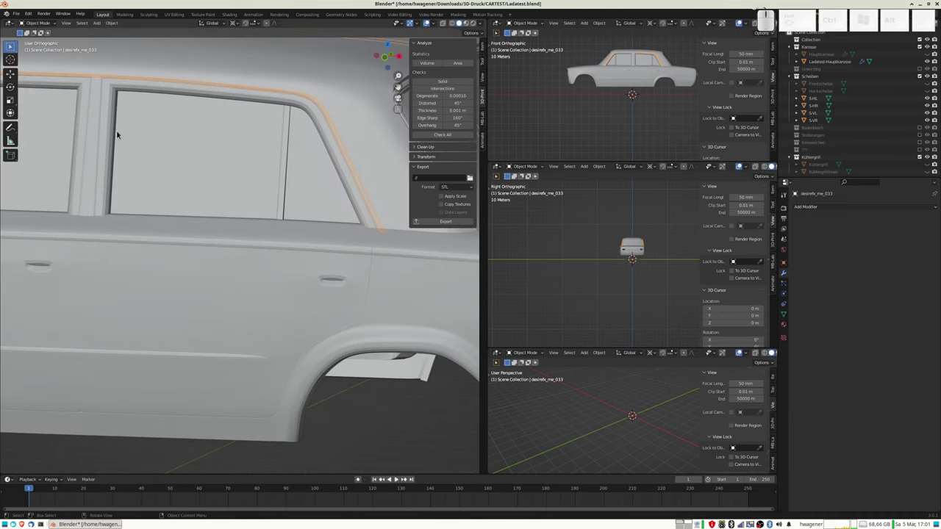
middle_click_drag(120, 131, 108, 199)
left_click(86, 247)
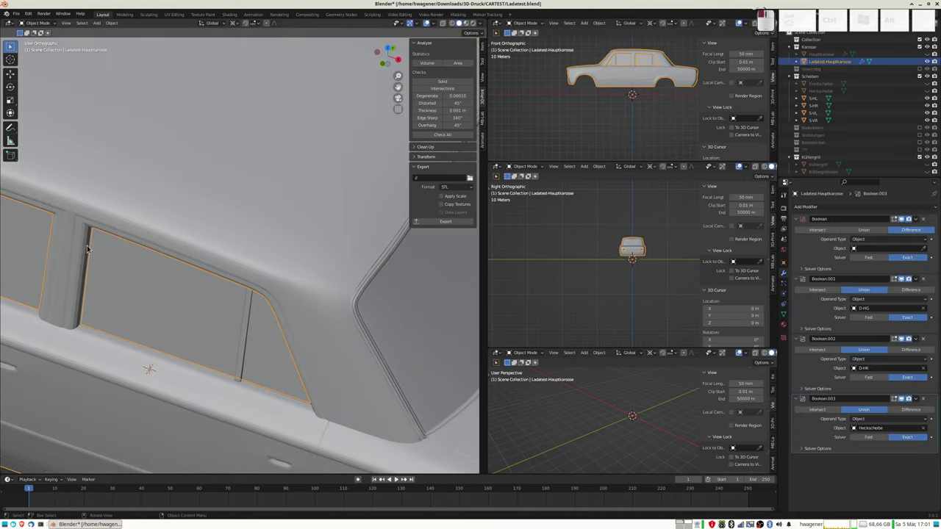
left_click(84, 264)
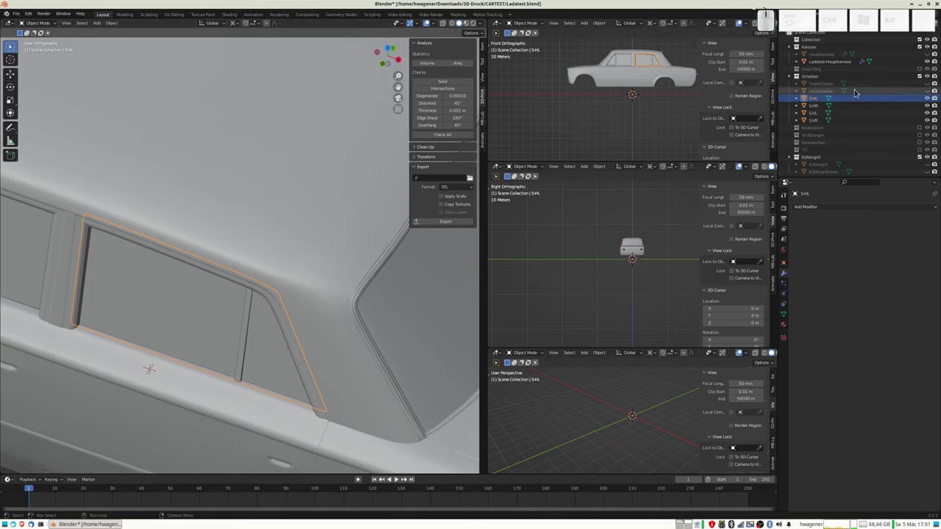
- Hide the Scheiben window collection and view the whole side of the car body
left_click(920, 76)
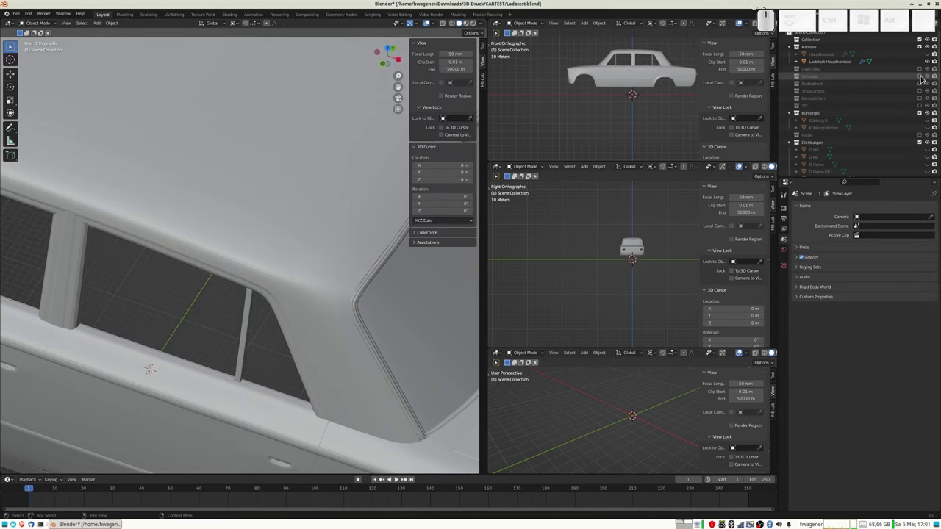
left_click(223, 279)
scroll(260, 311, "down", 5)
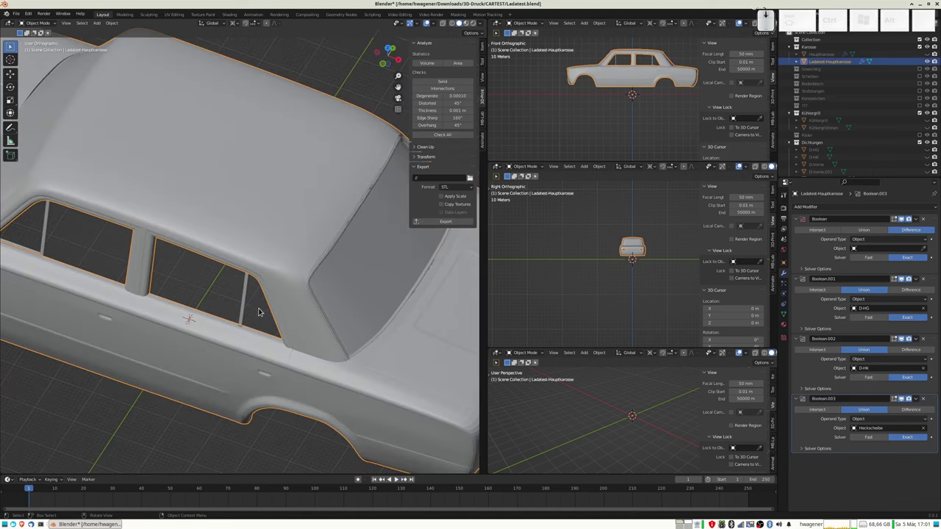
middle_click_drag(260, 311, 257, 266)
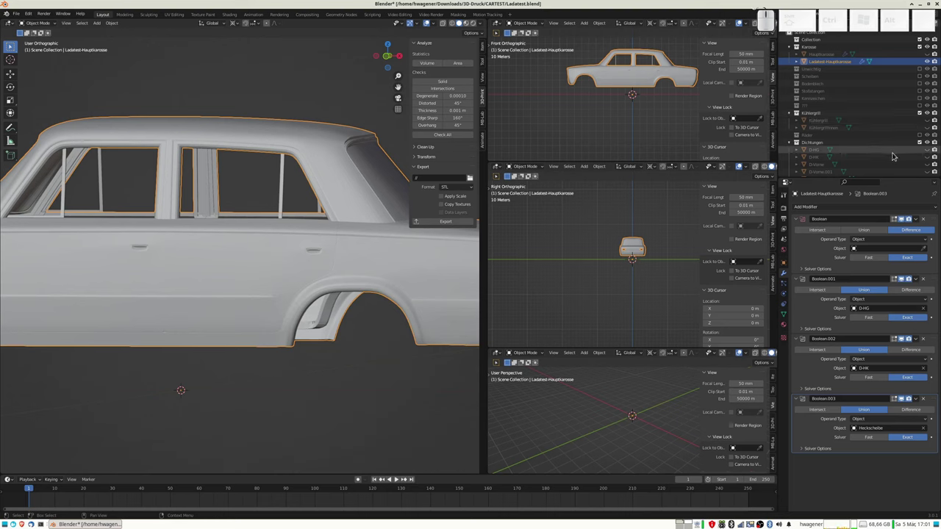
scroll(891, 156, "down", 2)
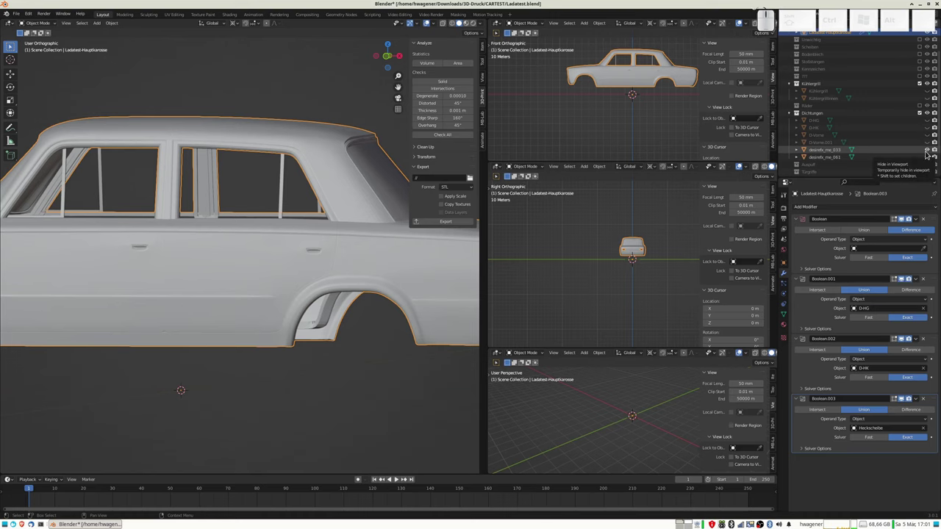
- Rename the side seal object desirefx_me_033 to D-Seite
left_click(824, 152)
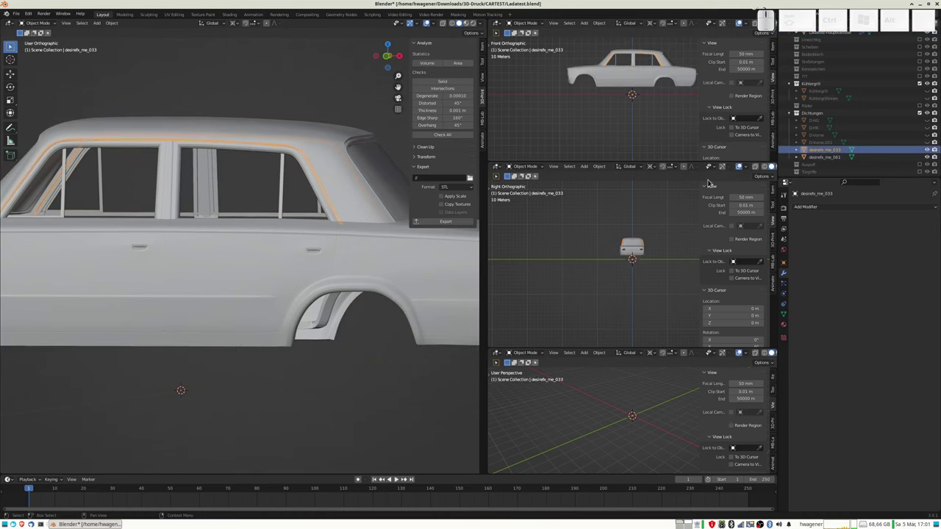
left_click(827, 150, "ctrl")
type("D-Seite")
key("Return")
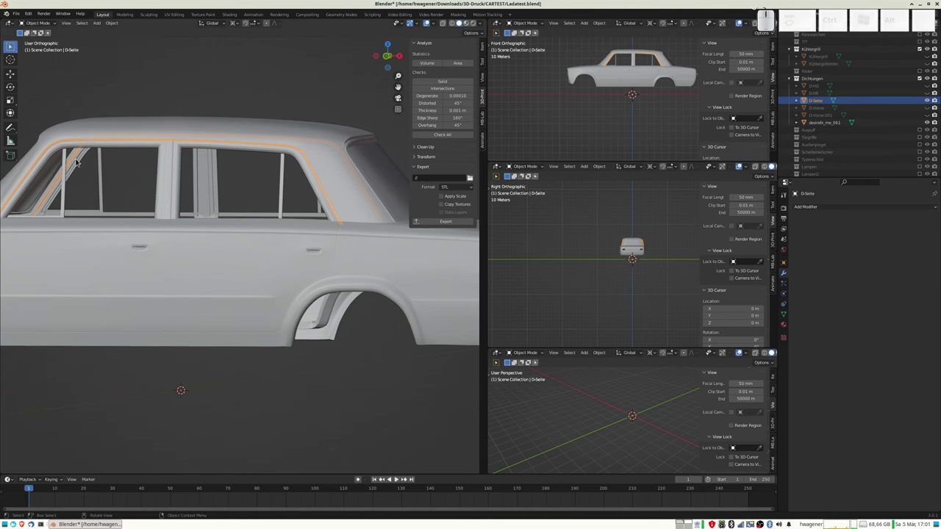
- Select all of D-Seite in Edit Mode and extrude it in place (X 0)
key("Tab")
middle_click_drag(77, 163, 209, 205)
key("a")
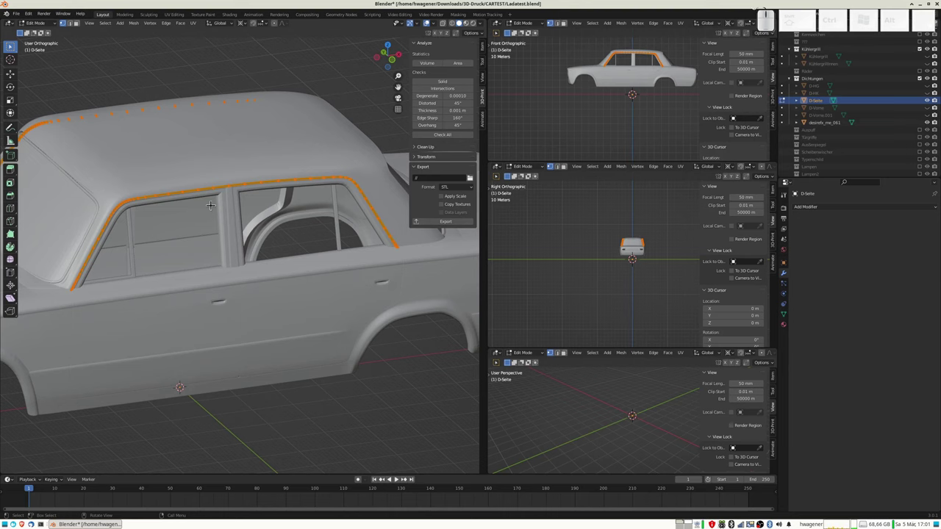
mouse_move(211, 200)
middle_mouse_down()
mouse_move(215, 167)
mouse_move(199, 199)
mouse_move(210, 194)
middle_mouse_up()
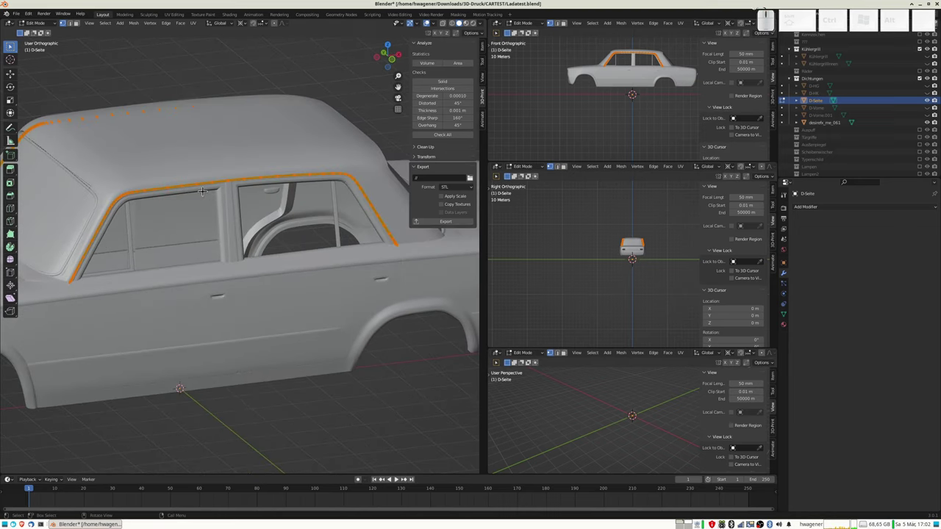
key("e")
key("x")
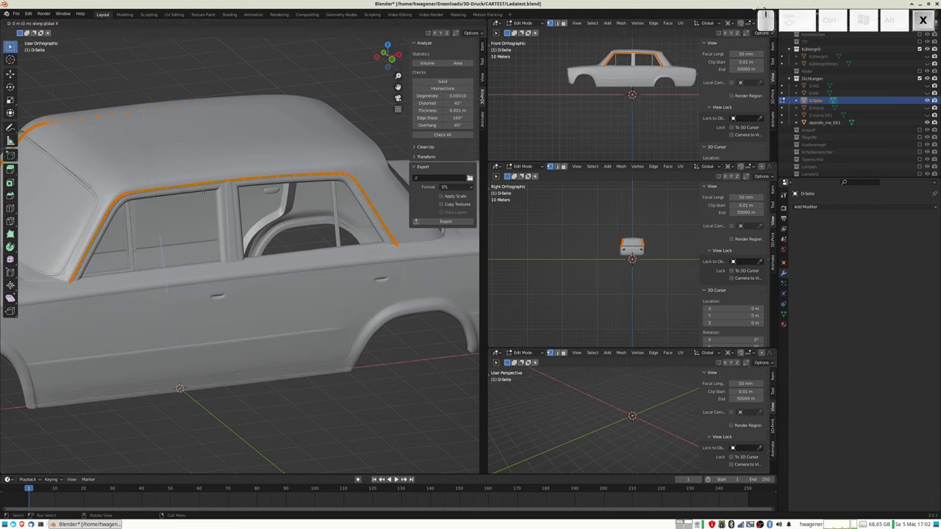
key("KP_0")
key("KP_Enter")
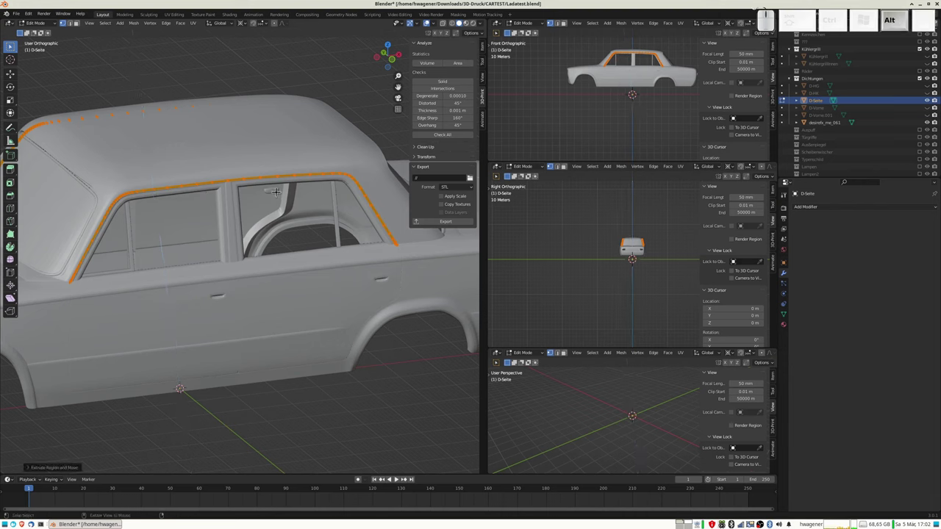
- Apply a small Alt+S fatten offset to the extruded seal loop
key("alt+s")
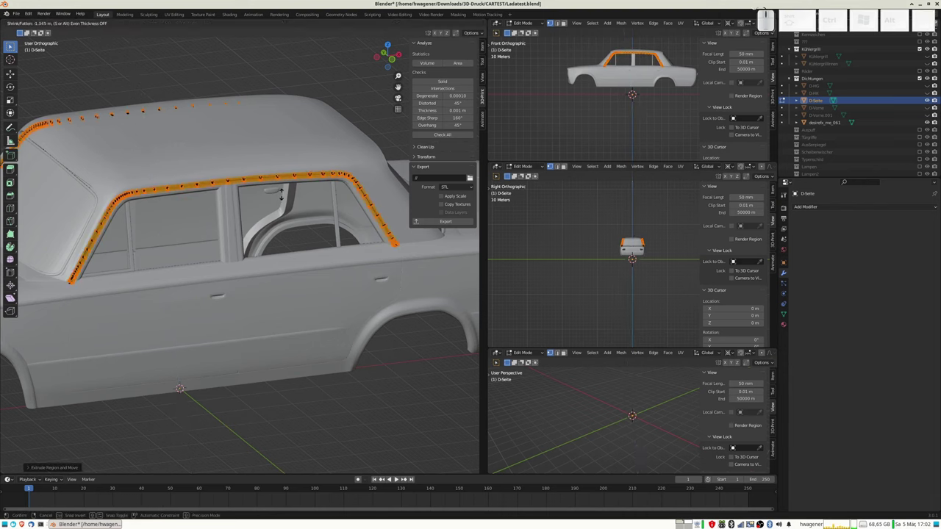
type("0")
type(".009")
key("BackSpace")
key("BackSpace")
key("BackSpace")
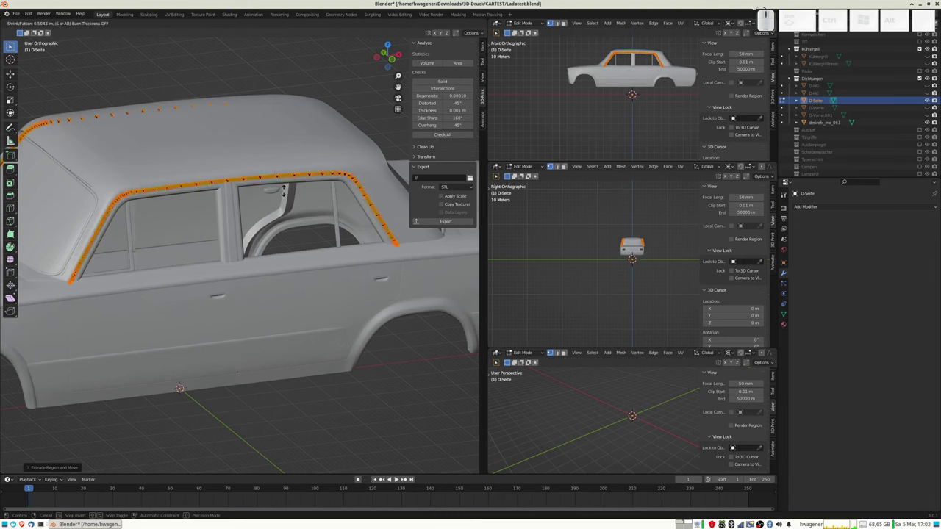
key("Return")
- Fatten the seal edges by 0.4 and return to Object Mode
middle_click_drag(283, 189, 351, 183)
key("alt+s")
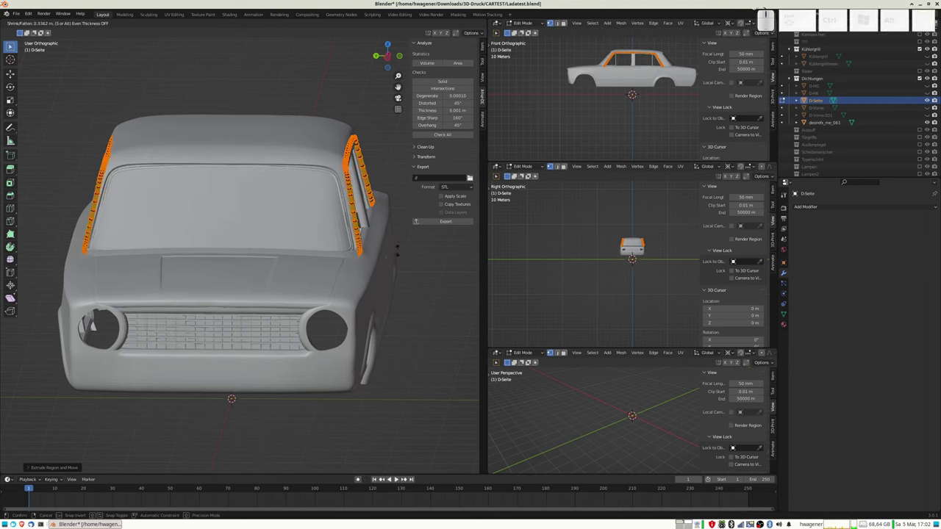
type("0.4")
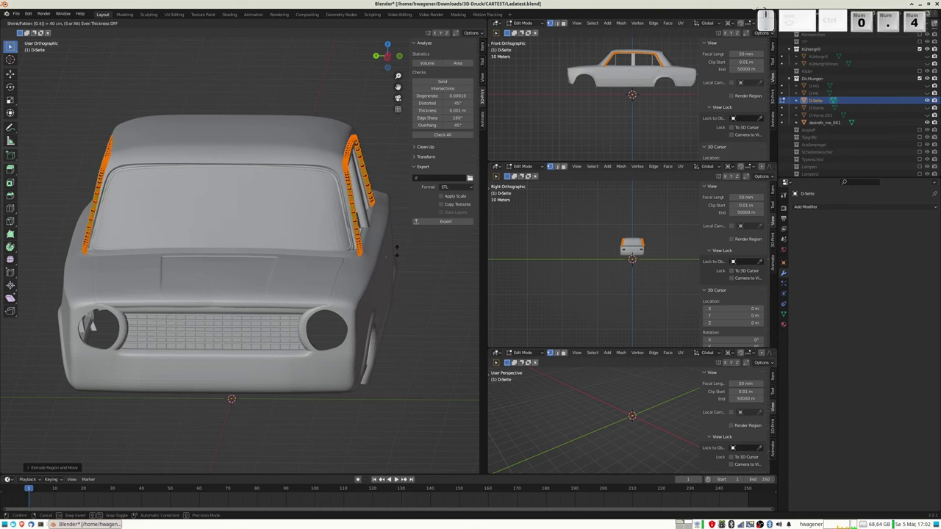
key("Return")
key("Tab")
mouse_move(404, 255)
middle_mouse_down()
mouse_move(344, 226)
mouse_move(330, 258)
mouse_move(351, 276)
middle_mouse_up()
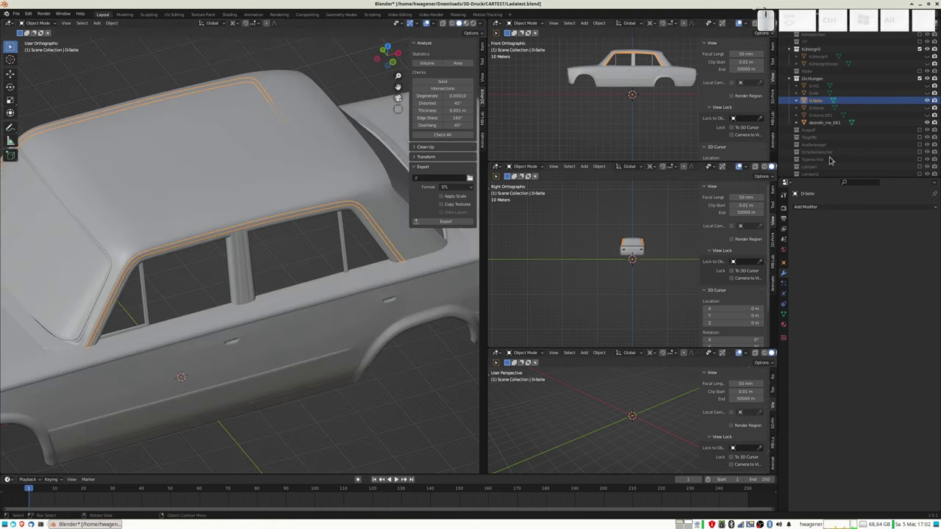
- Add a Boolean modifier to the car body using D-Seite as its object
scroll(838, 103, "up", 5)
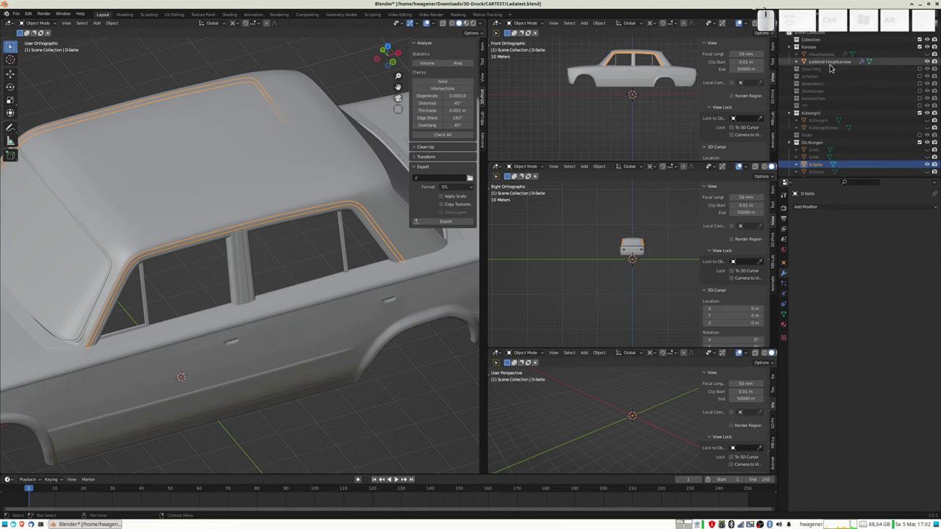
left_click(824, 61)
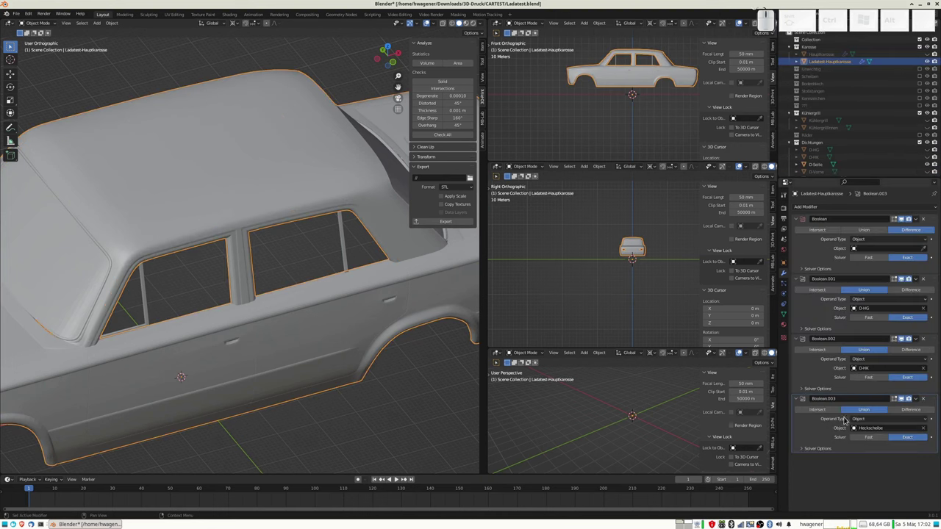
left_click(814, 208)
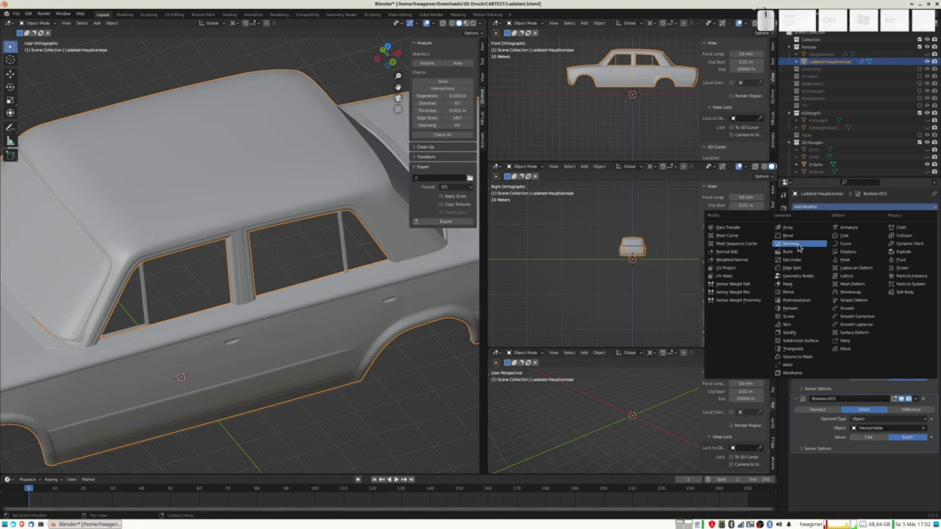
left_click(799, 248)
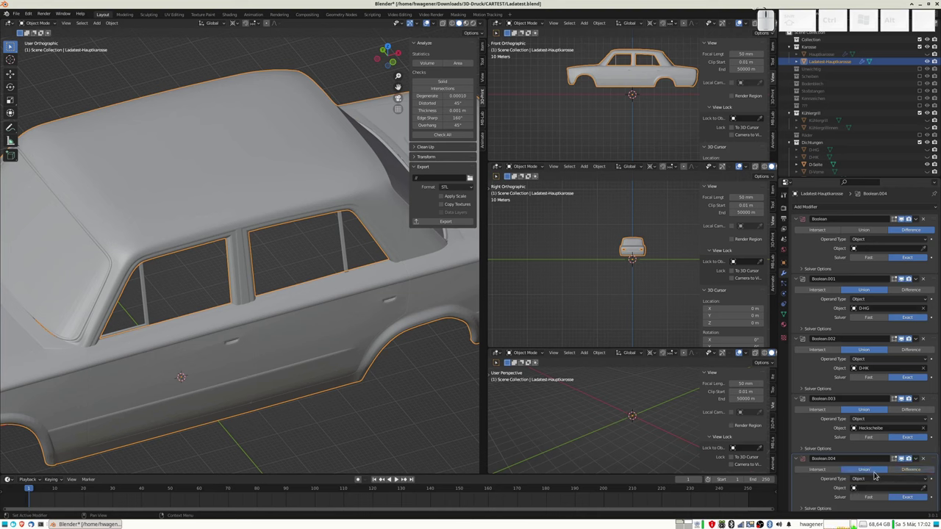
left_click(856, 489)
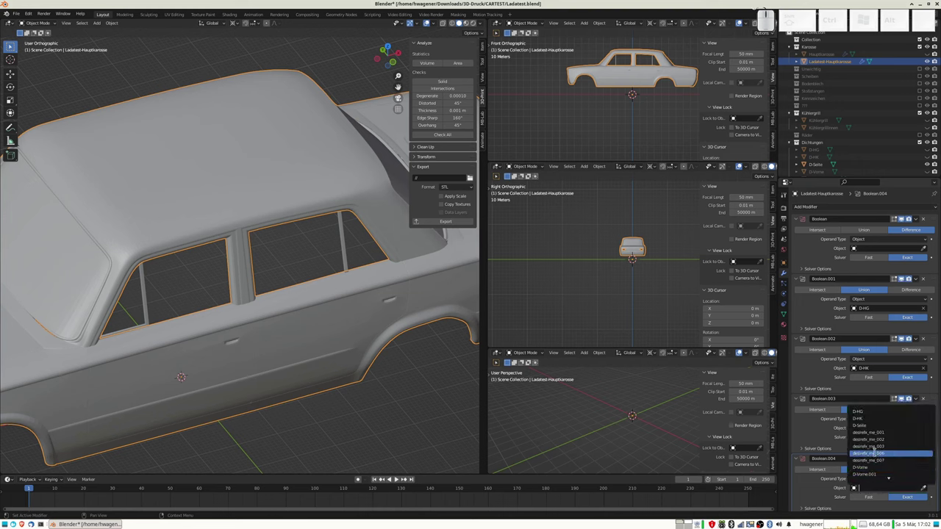
type("Dd")
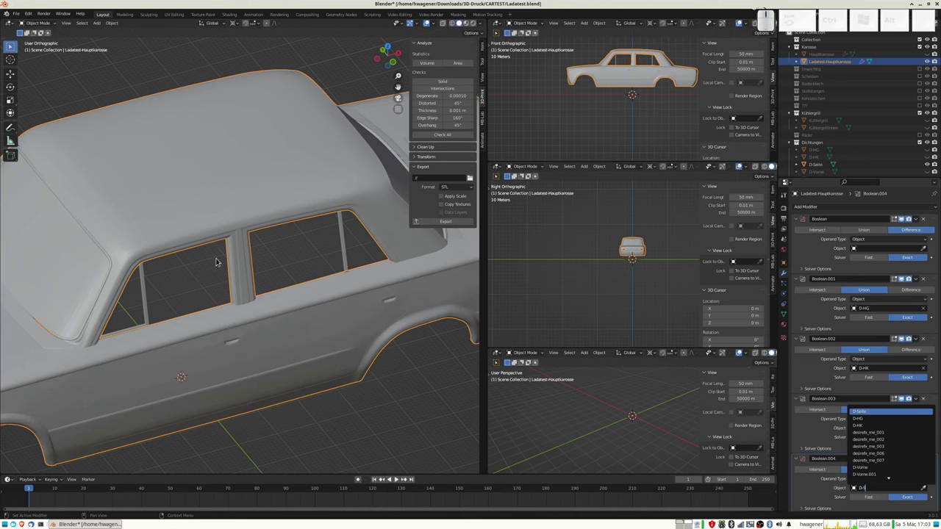
left_click(841, 428)
- Remove the D-Seite Boolean.004 from the body and select the D-Seite object
mouse_move(338, 320)
middle_mouse_down()
mouse_move(224, 267)
mouse_move(253, 222)
mouse_move(297, 200)
mouse_move(301, 215)
mouse_move(208, 259)
mouse_move(195, 225)
mouse_move(189, 247)
mouse_move(224, 273)
middle_mouse_up()
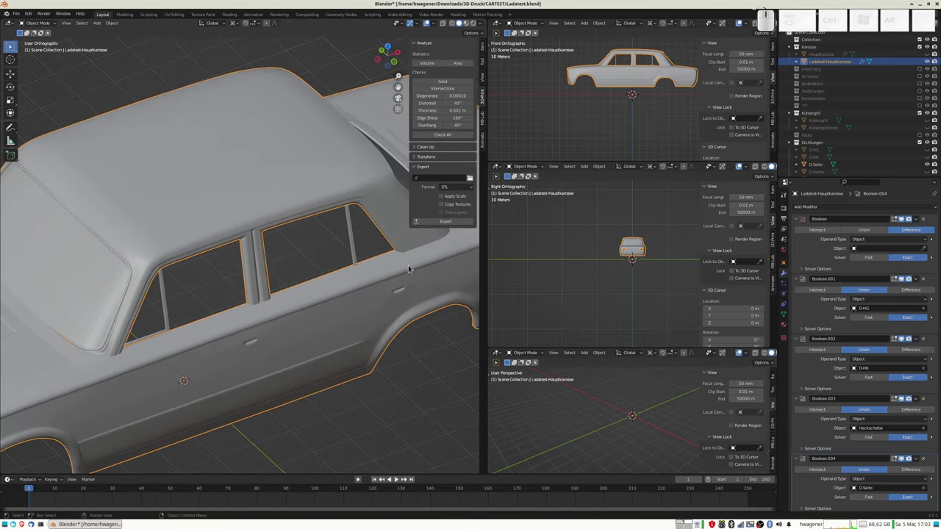
scroll(885, 448, "down", 1)
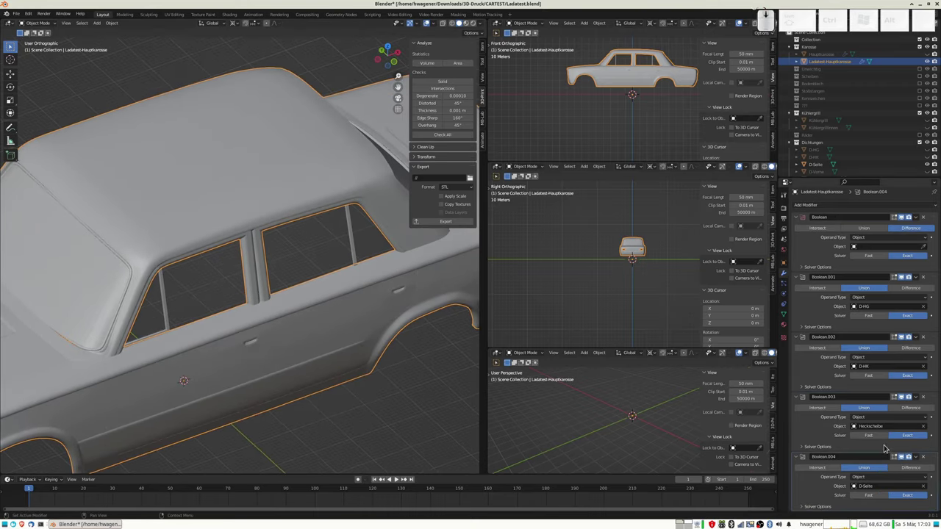
left_click(903, 481)
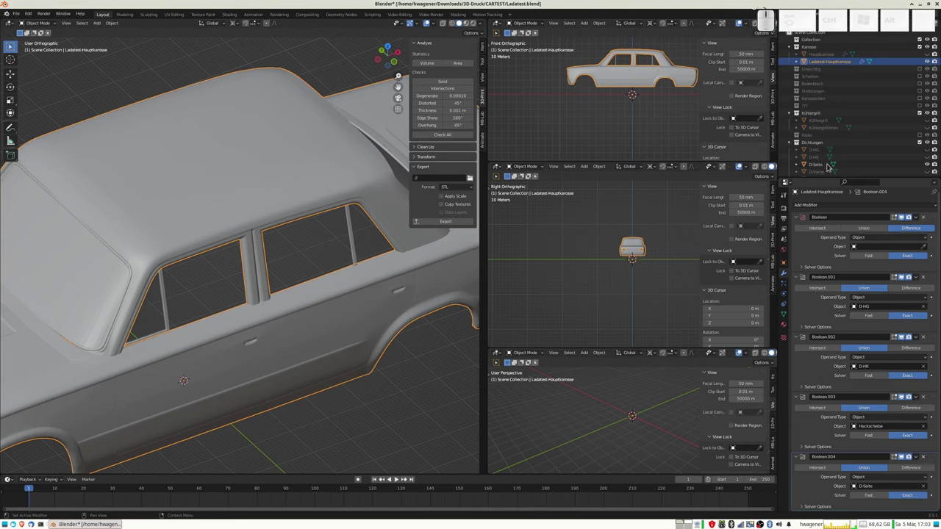
key("ctrl+z")
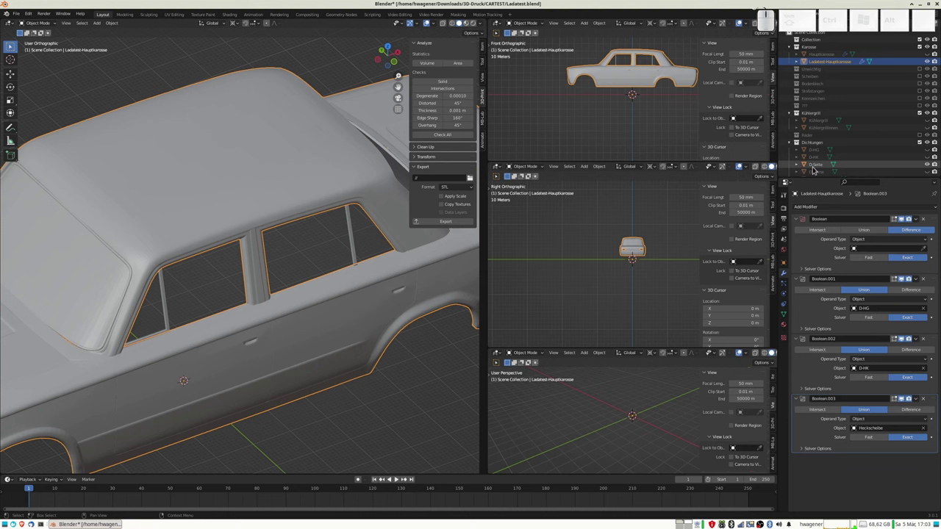
left_click(813, 166)
- Move D-Seite into the Unrichtig collection, then select the desirefx_me_061 seal
key("m")
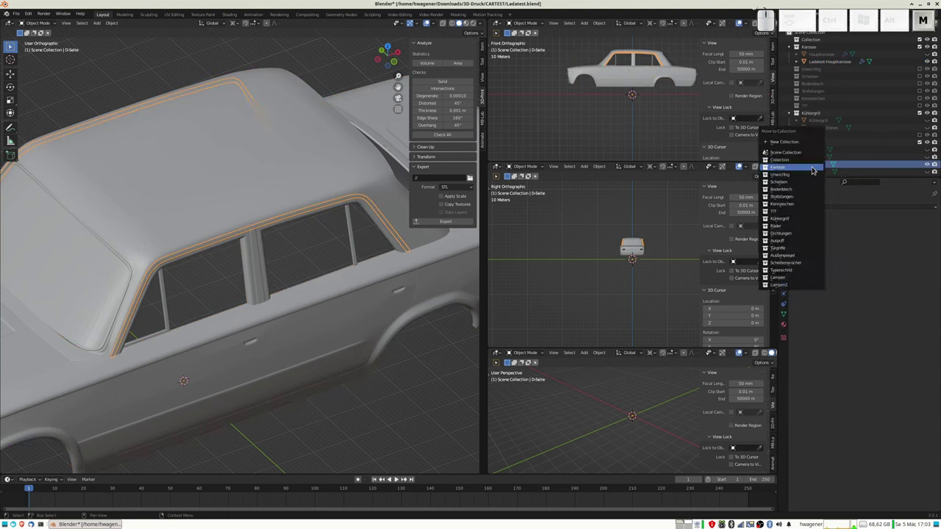
left_click(797, 175)
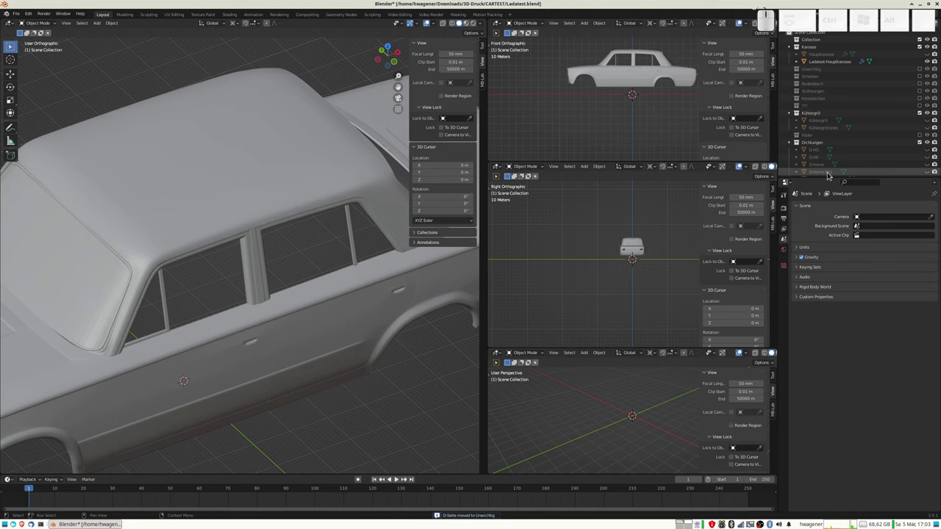
scroll(327, 203, "down", 5)
middle_click_drag(327, 203, 323, 198)
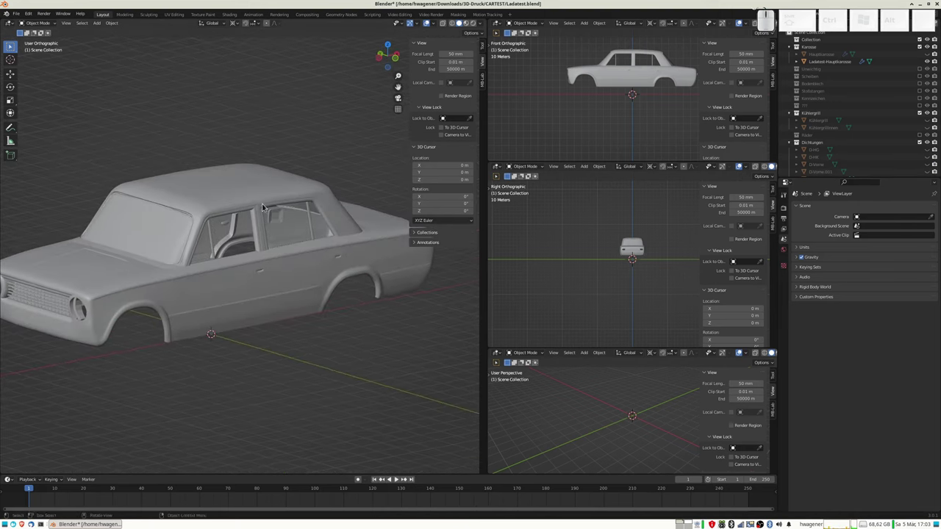
scroll(837, 158, "down", 2)
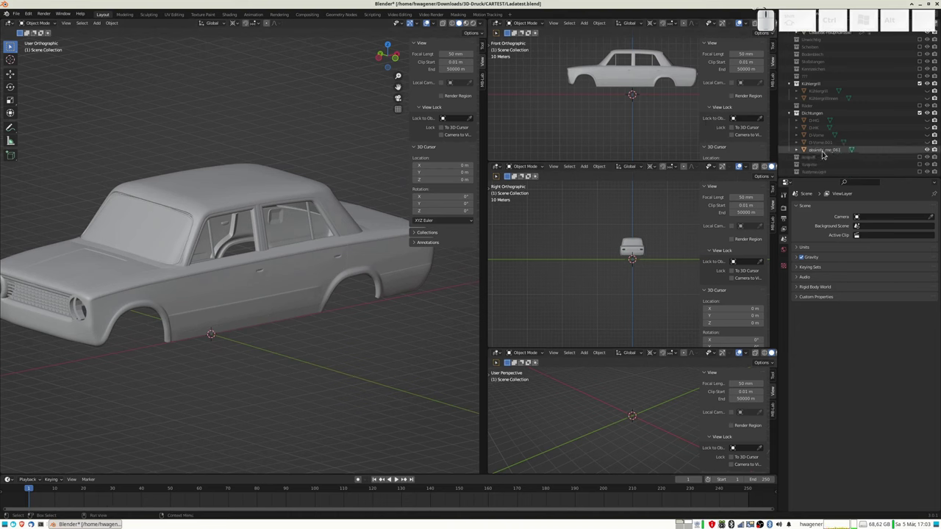
left_click(823, 150)
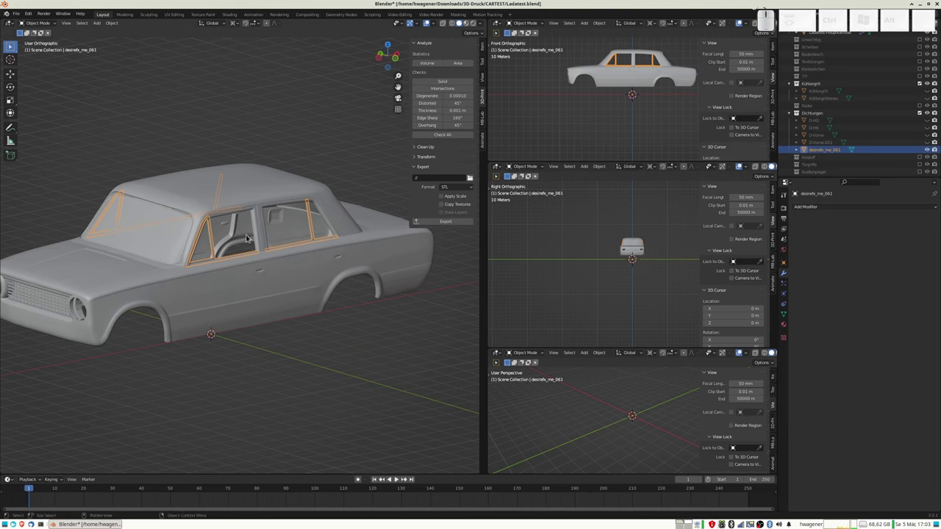
- Select all of the desirefx_me_061 seal geometry in Edit Mode and extrude it in place
key("Tab")
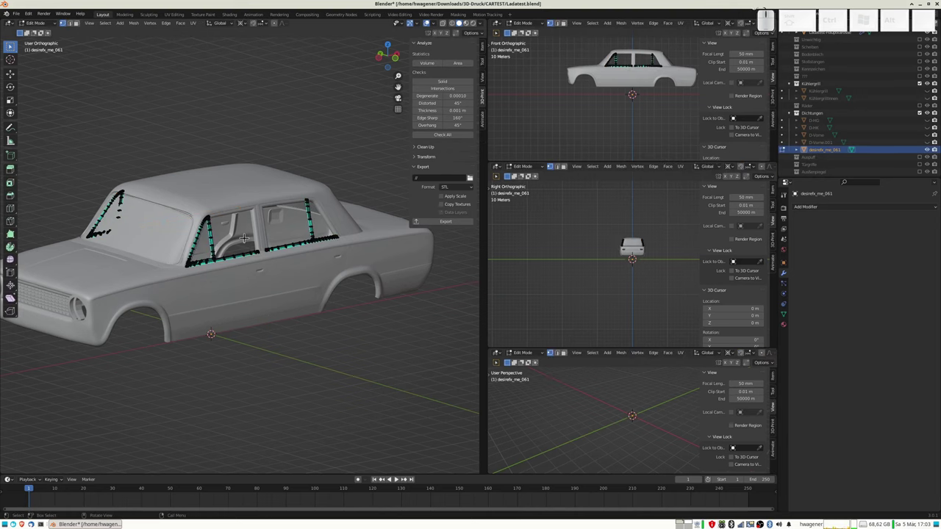
key("a")
key("e")
key("x")
key("0")
key("Return")
- Fatten the extruded seal strips outward by 0.4 and return to Object Mode
mouse_move(227, 291)
middle_mouse_down()
mouse_move(251, 305)
mouse_move(330, 298)
middle_mouse_up()
scroll(251, 306, "up", 3)
scroll(251, 306, "up", 2)
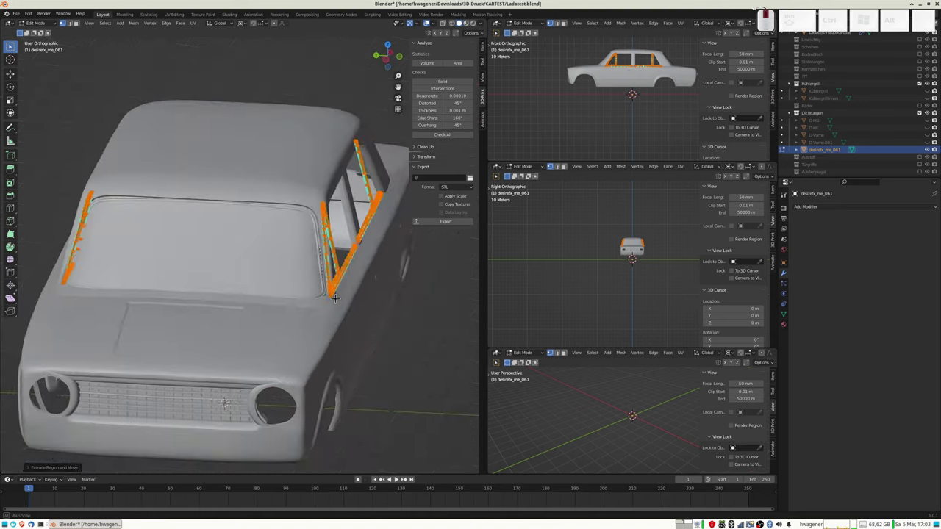
key("alt+s")
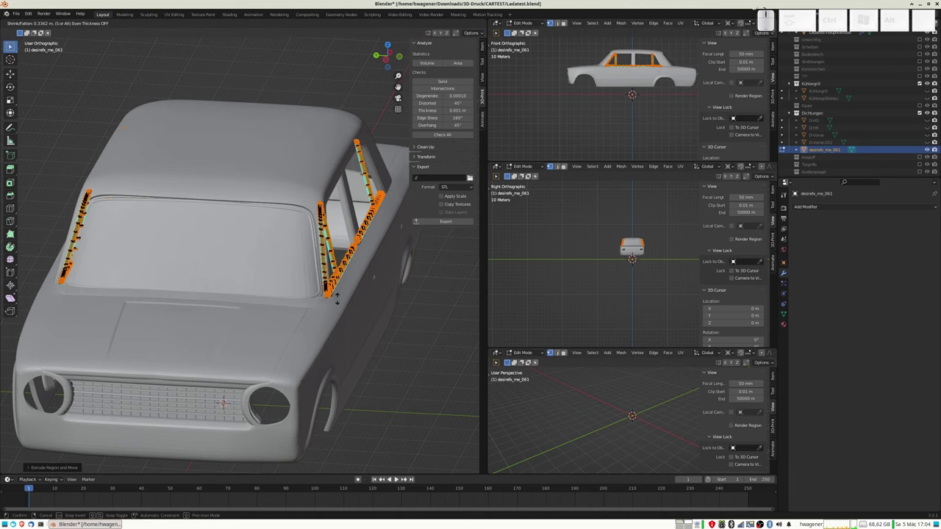
type("0.4")
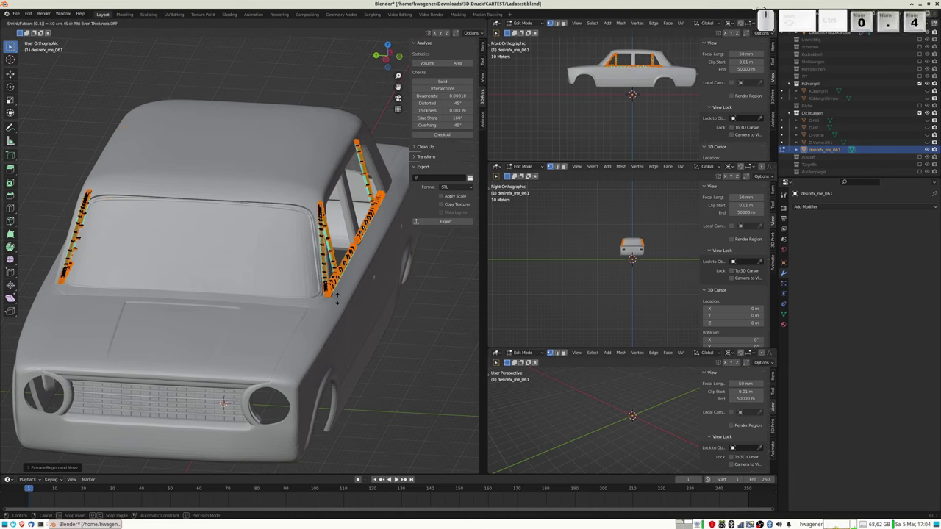
key("Return")
key("Tab")
middle_click_drag(396, 267, 367, 258)
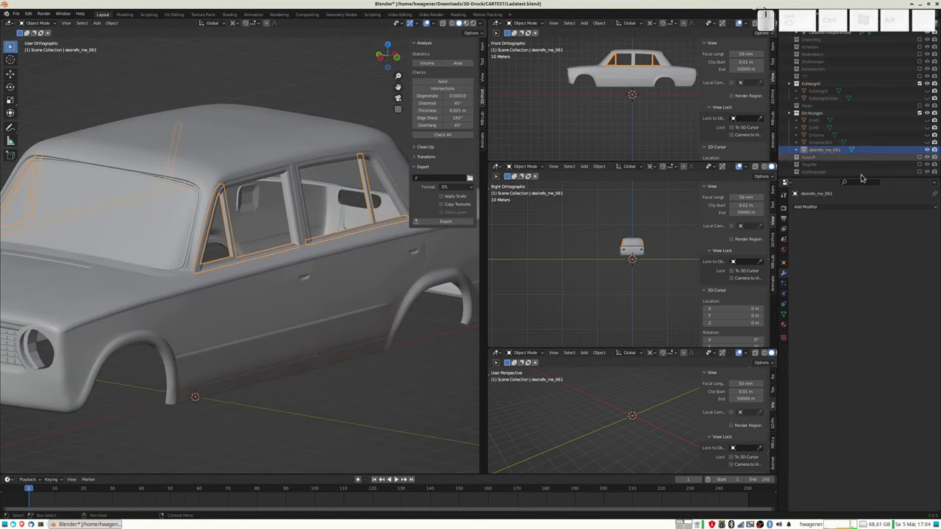
- Rename the thickened desirefx_me_061 seal object to 'D-Seite'
key("F2")
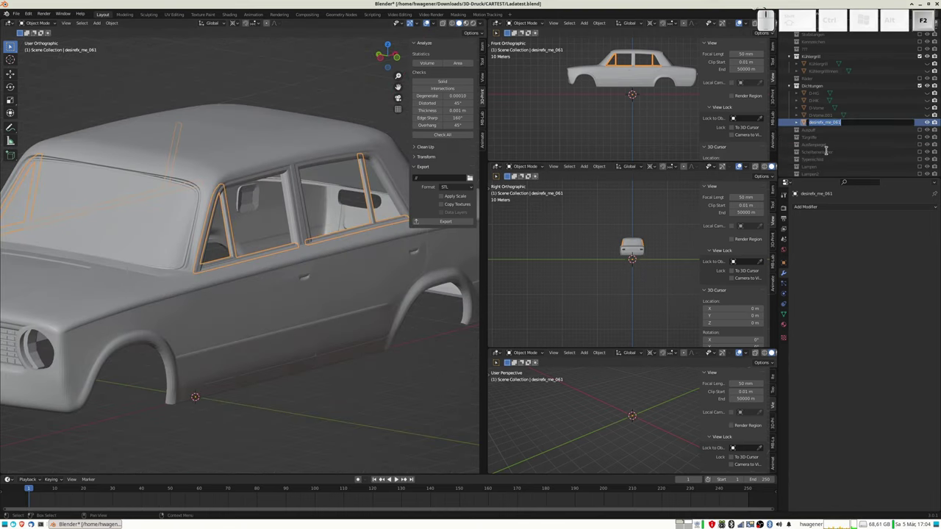
type("D")
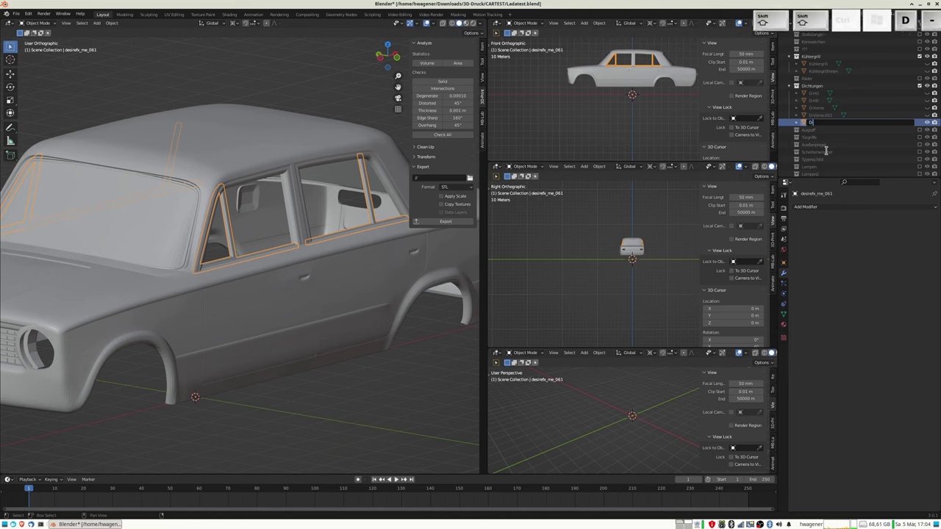
type("-Seite")
key("Return")
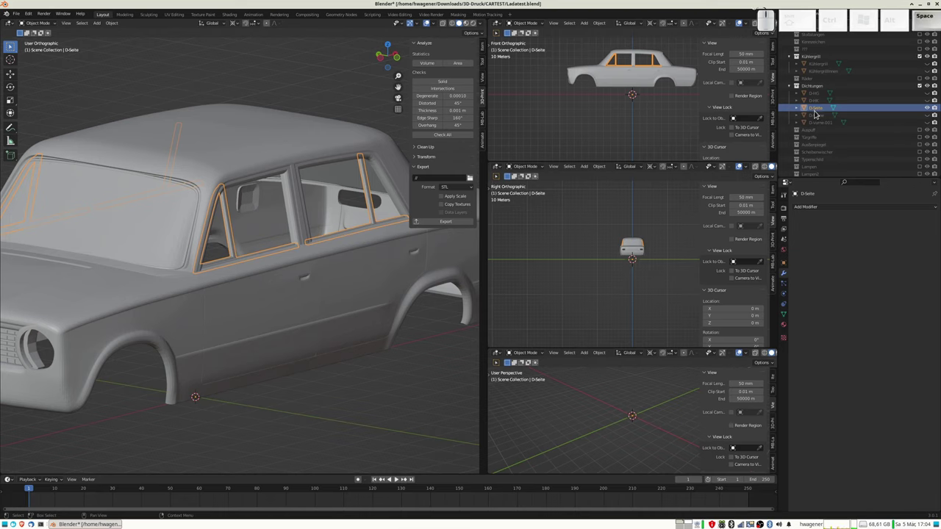
- Hide D-Seite and select the Ladatest-Hauptkarosse car body
left_click(928, 108)
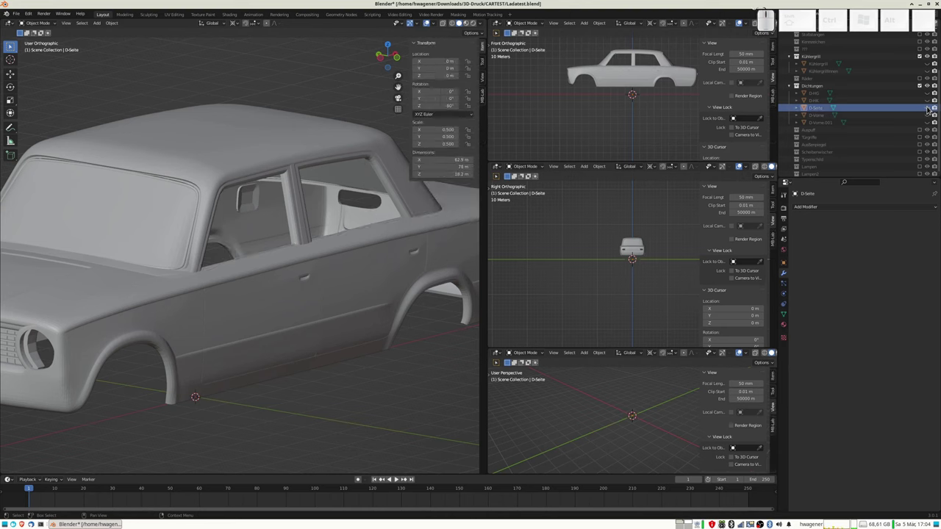
scroll(844, 74, "up", 4)
left_click(834, 62)
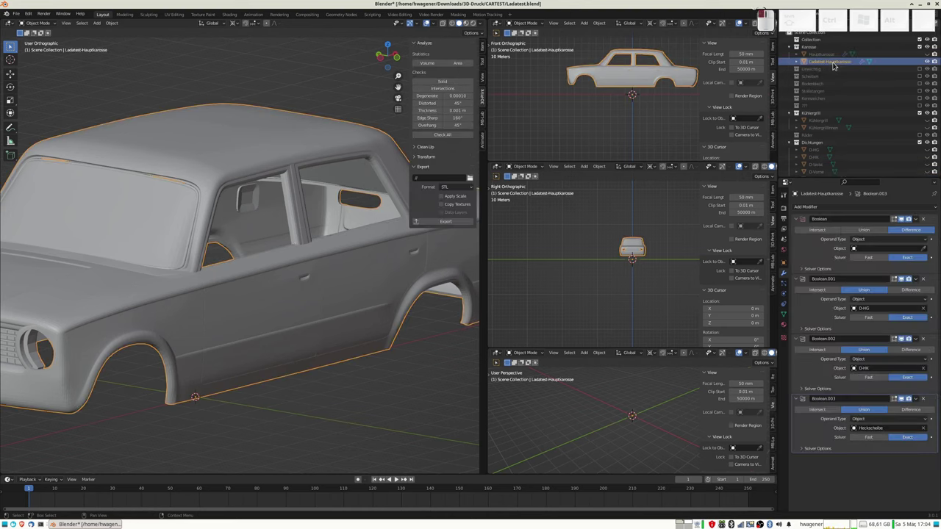
- Add Boolean.004 to the car body with D-Seite as its object
left_click(830, 209)
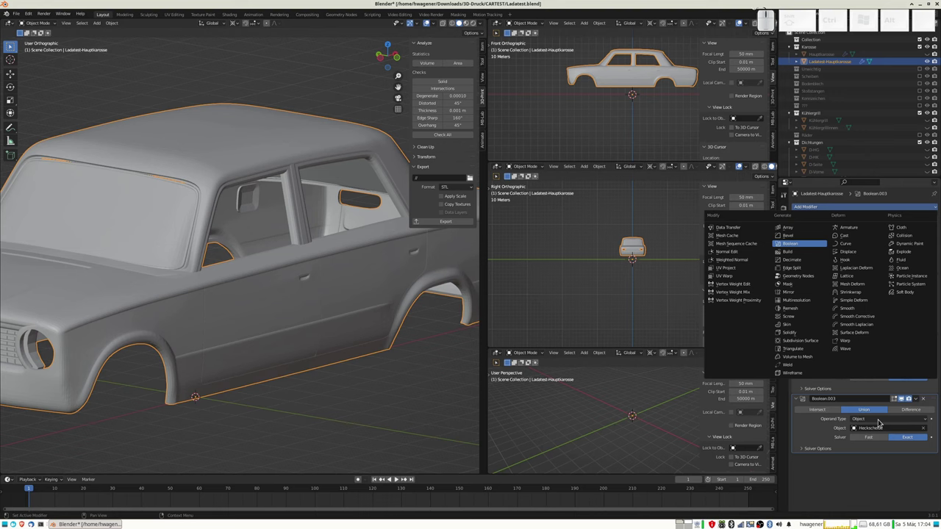
key("Return")
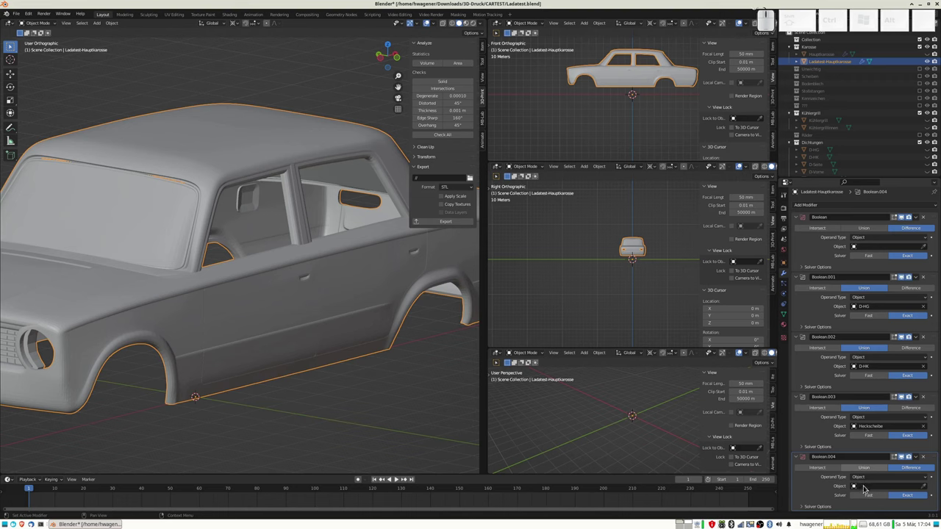
left_click(855, 488)
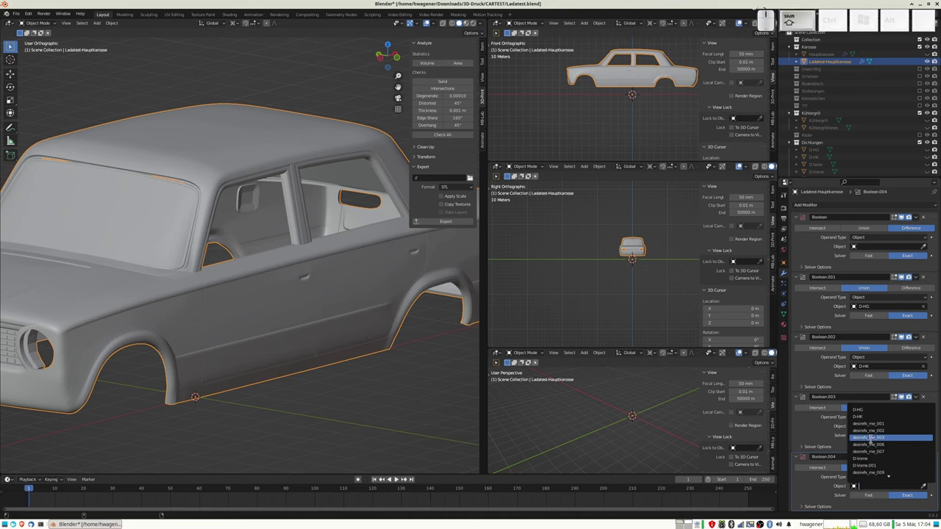
type("D")
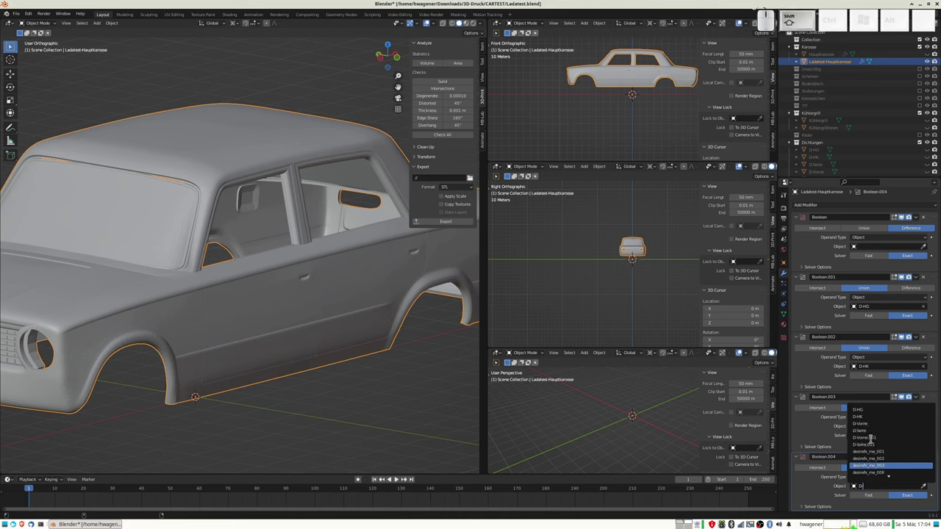
scroll(871, 438, "up", 1)
scroll(874, 433, "up", 1)
scroll(887, 420, "up", 2)
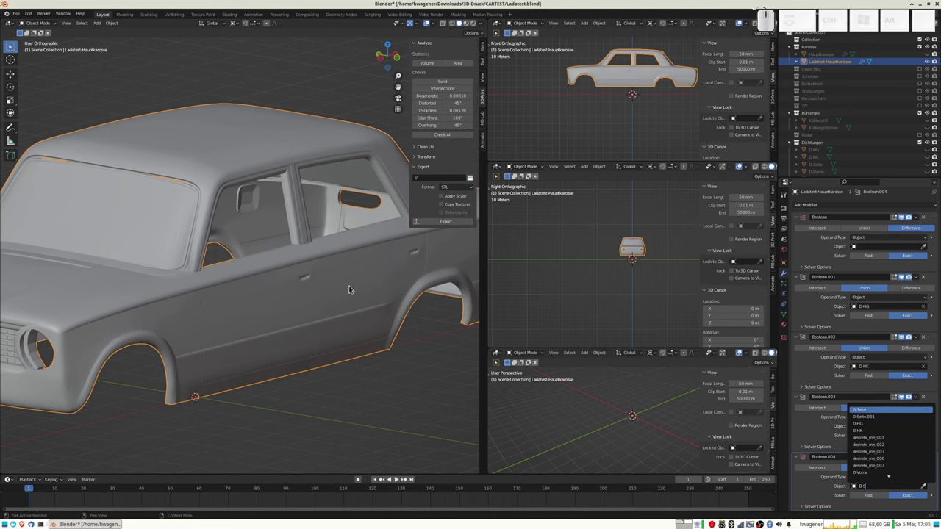
key("Return")
mouse_move(320, 216)
middle_mouse_down()
mouse_move(290, 190)
mouse_move(323, 228)
middle_mouse_up()
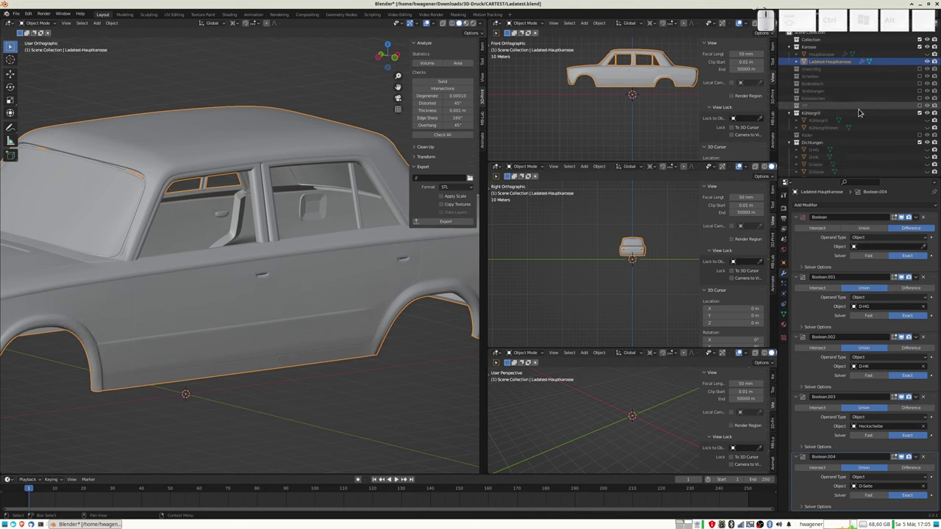
scroll(859, 112, "down", 2)
- Select D-Seite and toggle its visibility repeatedly to compare the window areas
left_click(847, 135)
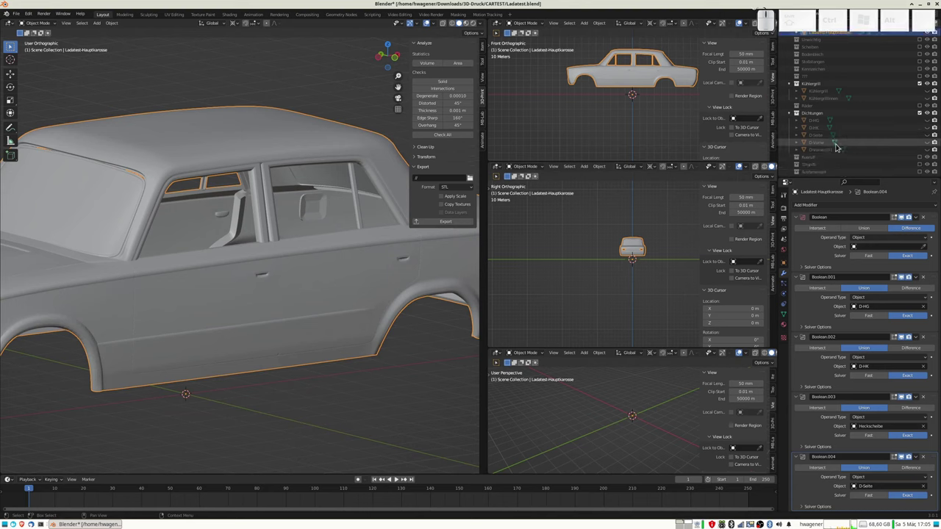
left_click(927, 139)
left_click(928, 139)
left_click(927, 139)
left_click(927, 139)
left_click(928, 139)
left_click(927, 139)
left_click(928, 139)
left_click(928, 139)
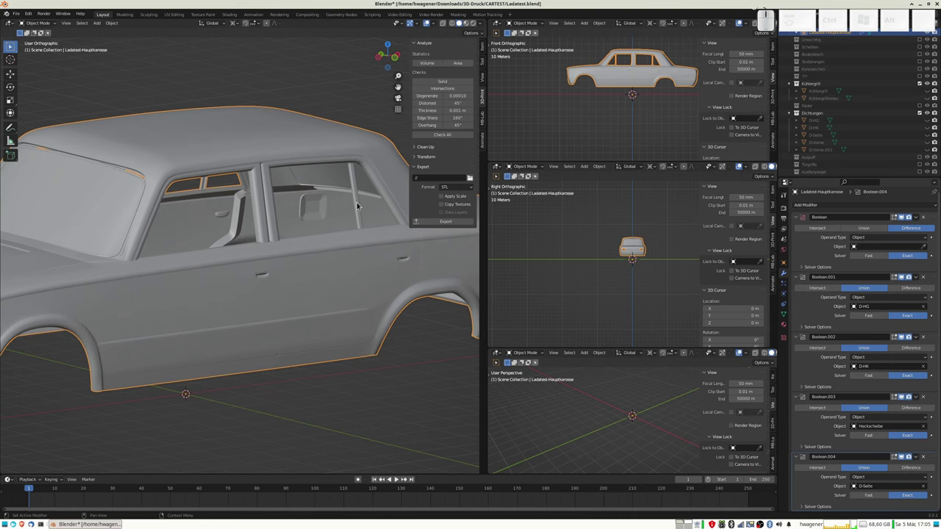
- Undo the D-Seite Boolean, unhide D-Seite, and put the car body into Edit Mode
key("ctrl+z")
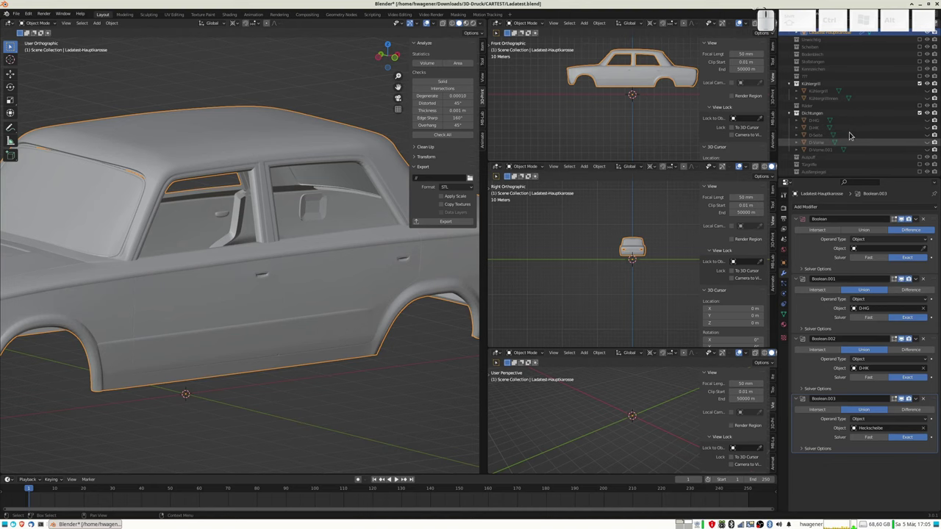
left_click(927, 135)
scroll(273, 214, "down", 2)
middle_click_drag(275, 222, 289, 229)
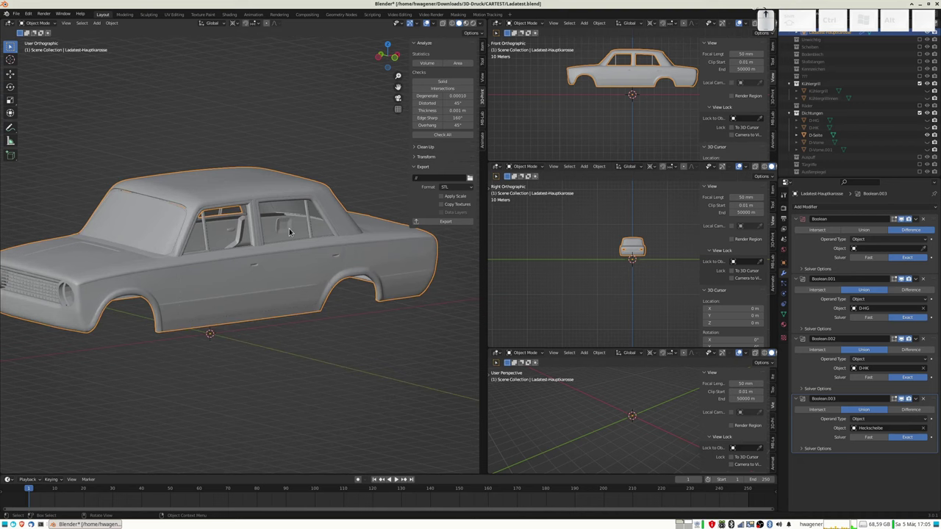
scroll(289, 229, "up", 2)
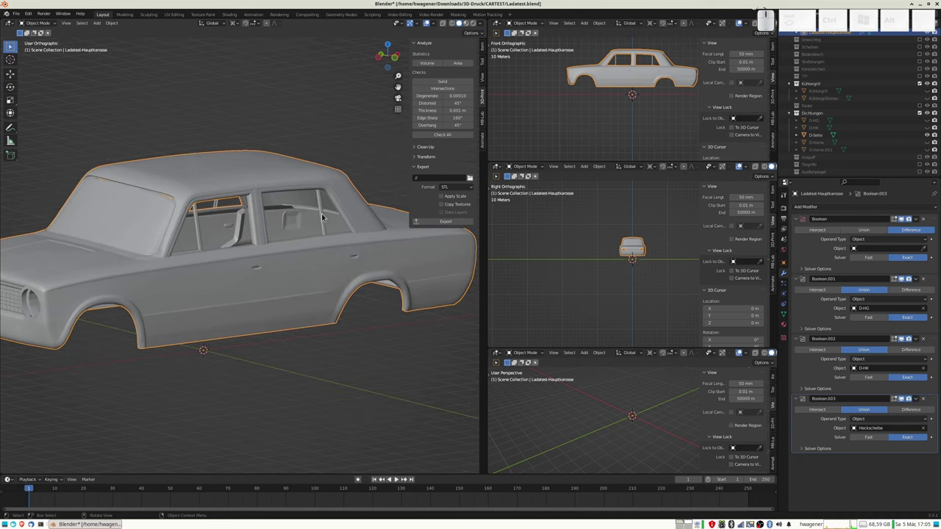
key("Tab")
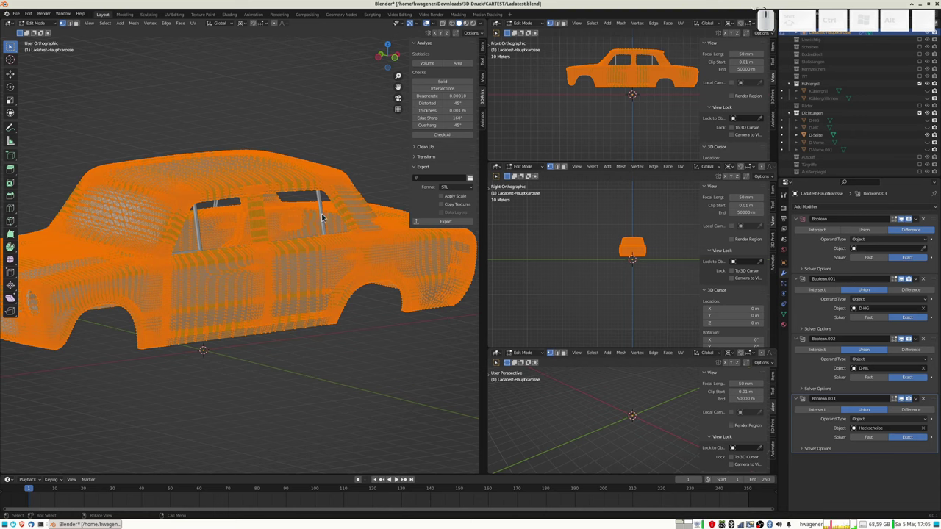
- Separate the D-Seite mesh by loose parts into D-Seite through D-Seite.010, then select D-Seite
key("Tab")
left_click(322, 218)
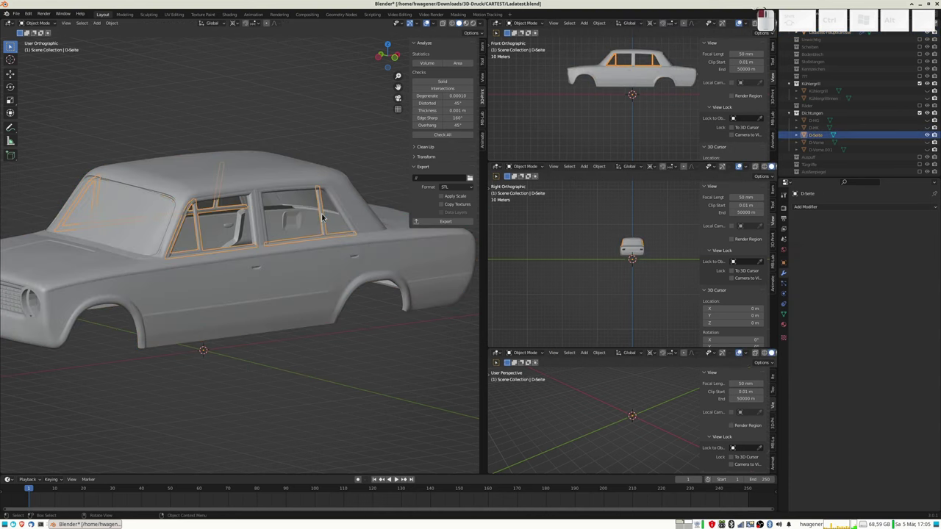
key("Tab")
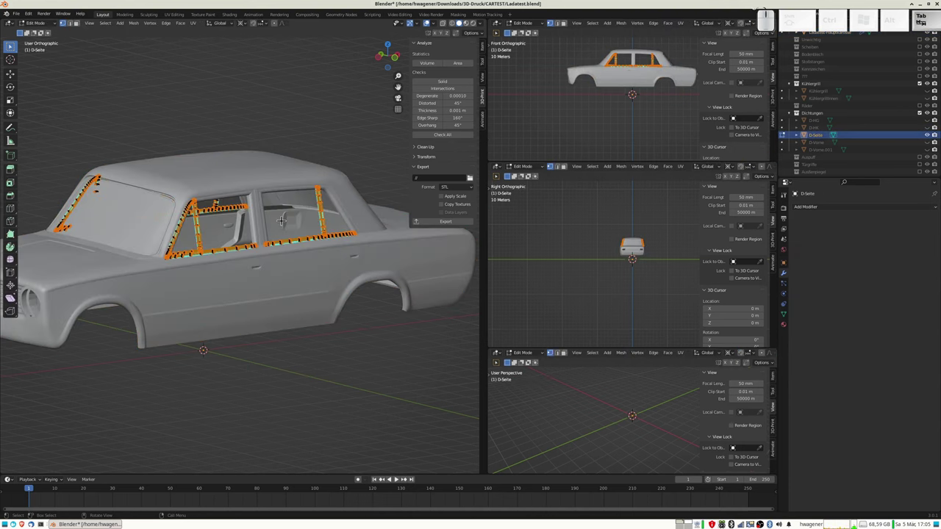
key("p")
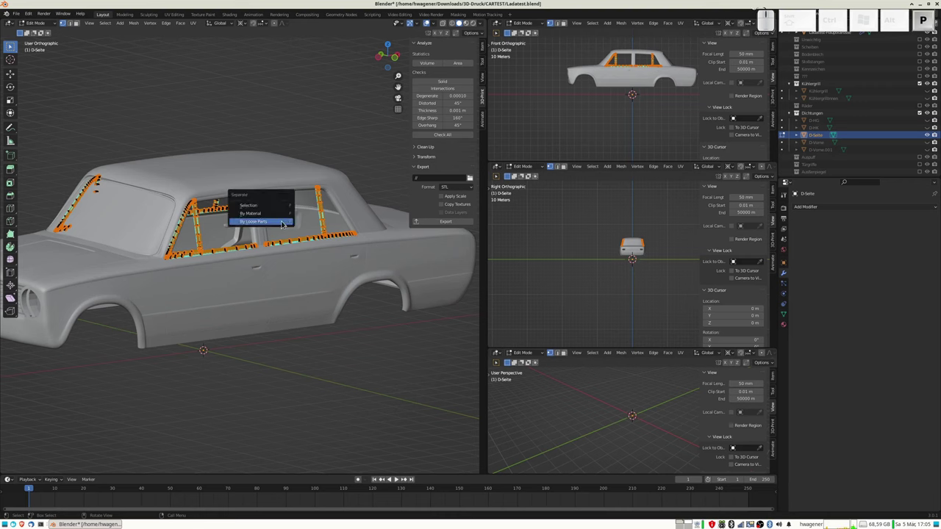
left_click(283, 223)
scroll(851, 154, "down", 1)
scroll(851, 155, "down", 1)
scroll(849, 154, "down", 2)
scroll(849, 154, "up", 2)
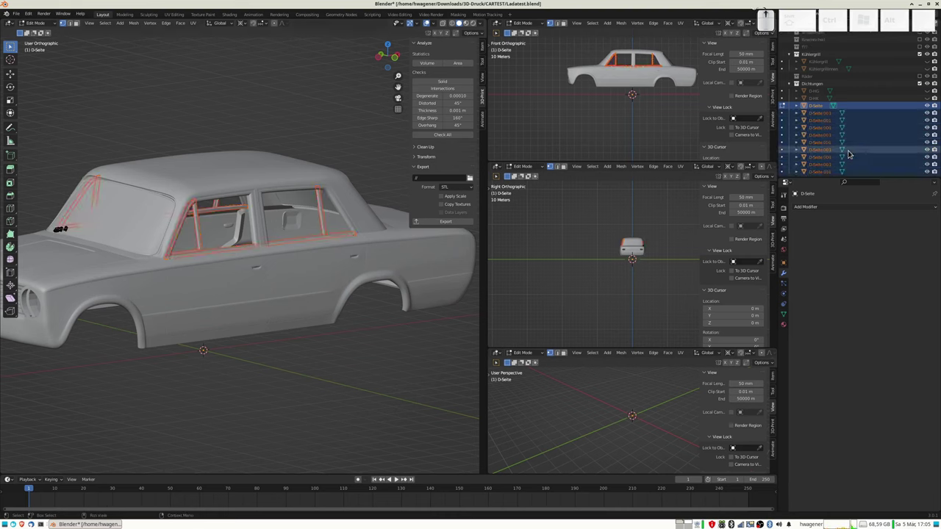
left_click(816, 107)
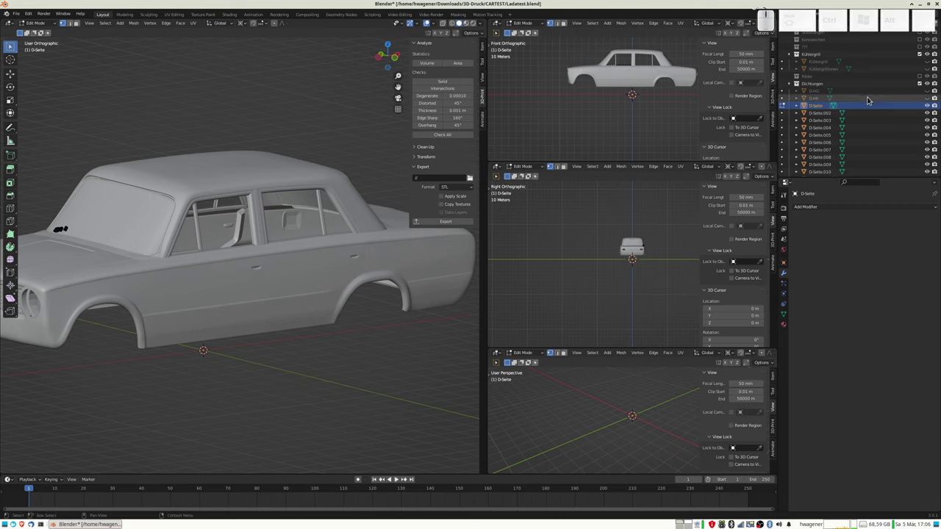
- Exclude the Dichtungen collection, enable Scheiben, and hide the Frontscheibe and Heckscheibe panes
left_click(920, 87)
mouse_move(330, 221)
middle_mouse_down()
mouse_move(429, 218)
mouse_move(347, 228)
middle_mouse_up()
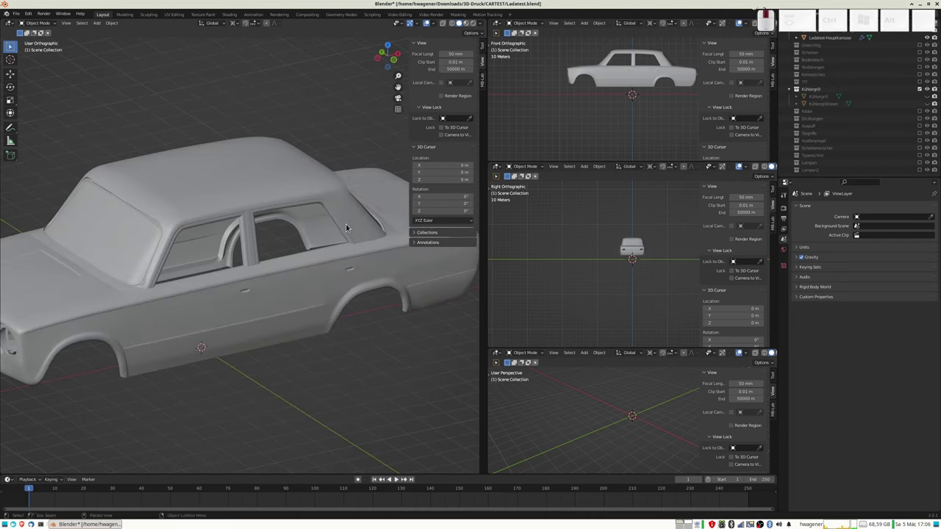
left_click(271, 293)
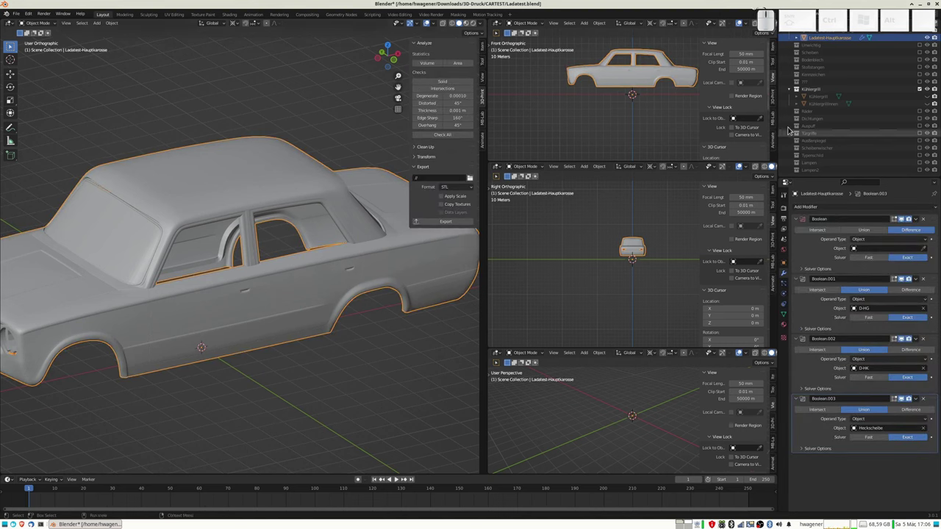
scroll(896, 95, "up", 2)
left_click(919, 77)
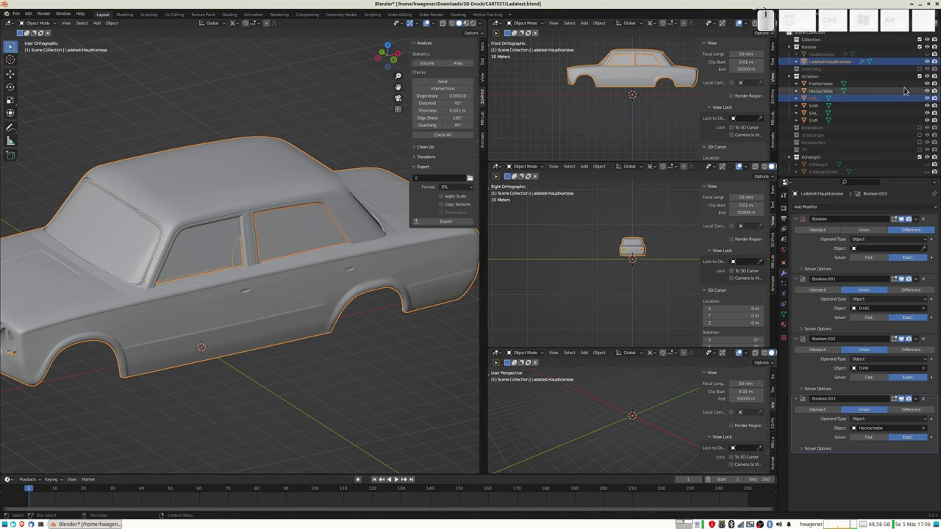
left_click(927, 84)
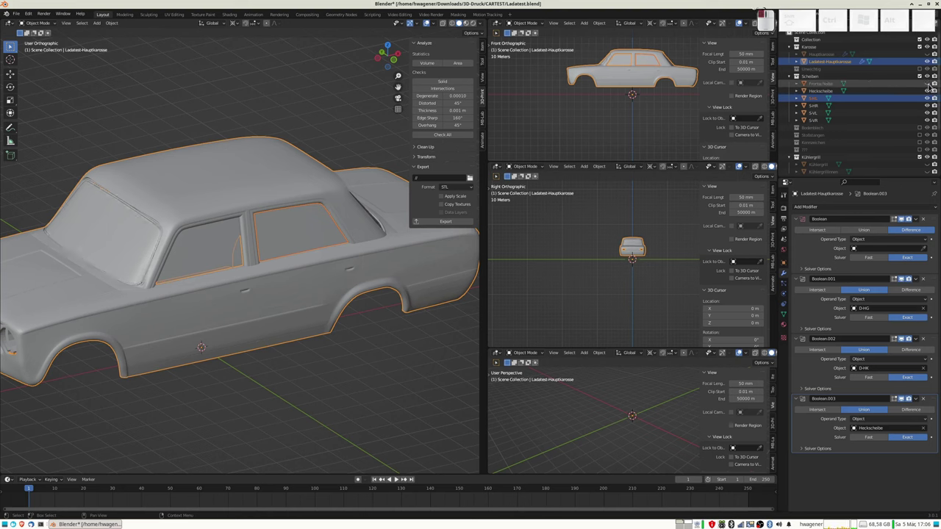
left_click(926, 91)
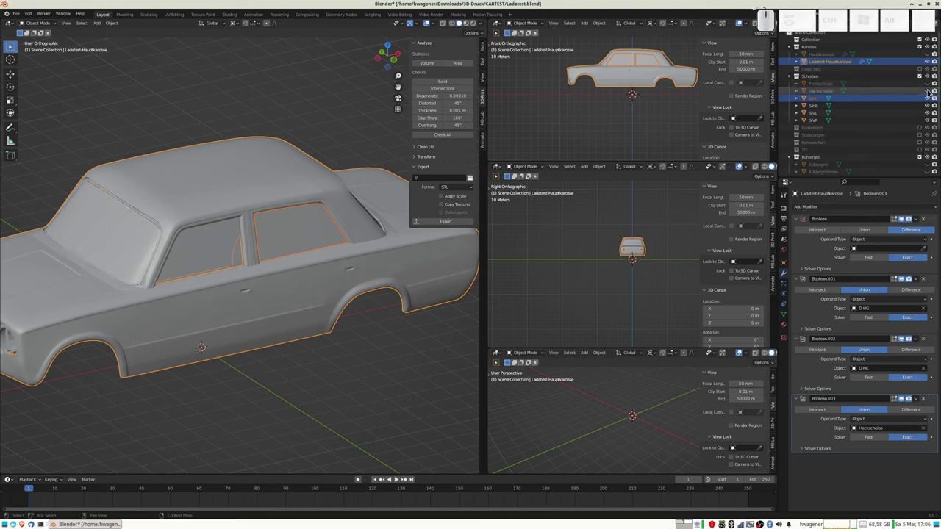
- Identify the side panes S-HL, S-HR, S-VL, S-VR, then hide S-HL, S-HR and S-VL
left_click(813, 99)
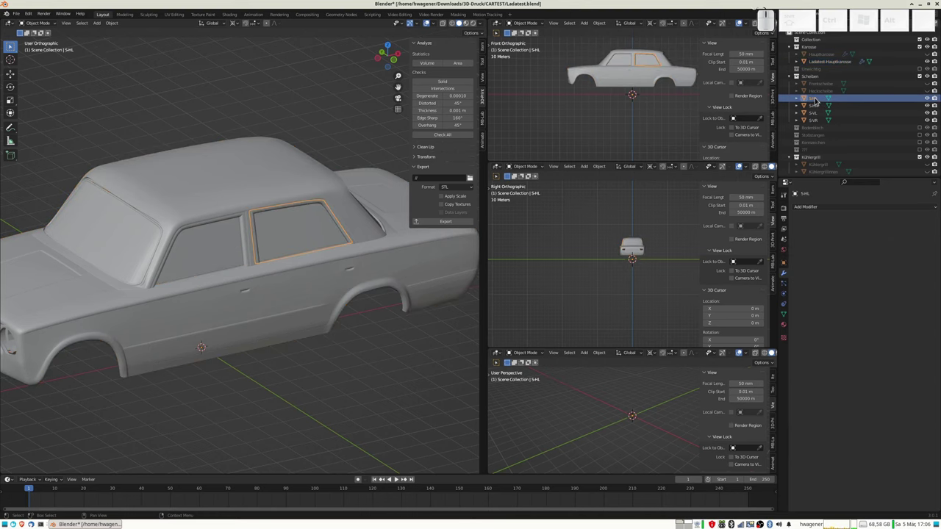
left_click(814, 105)
left_click(814, 112)
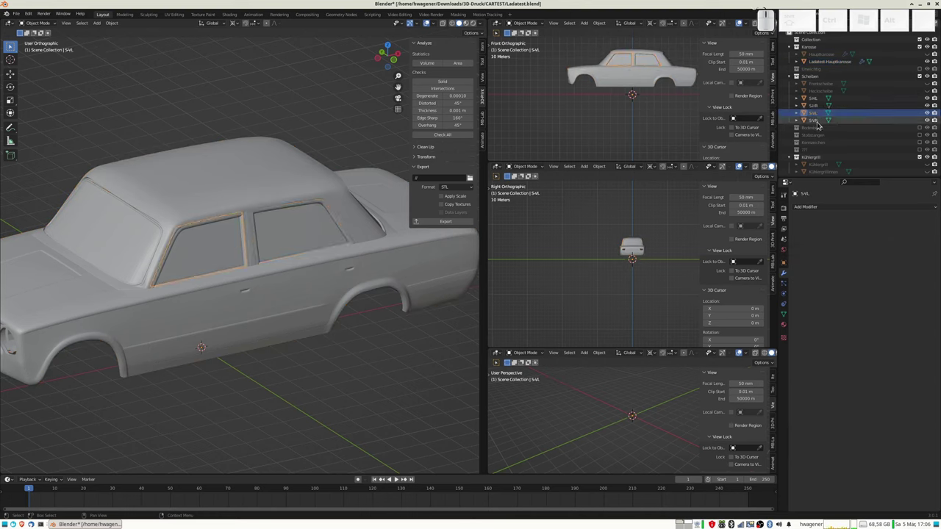
left_click(814, 119)
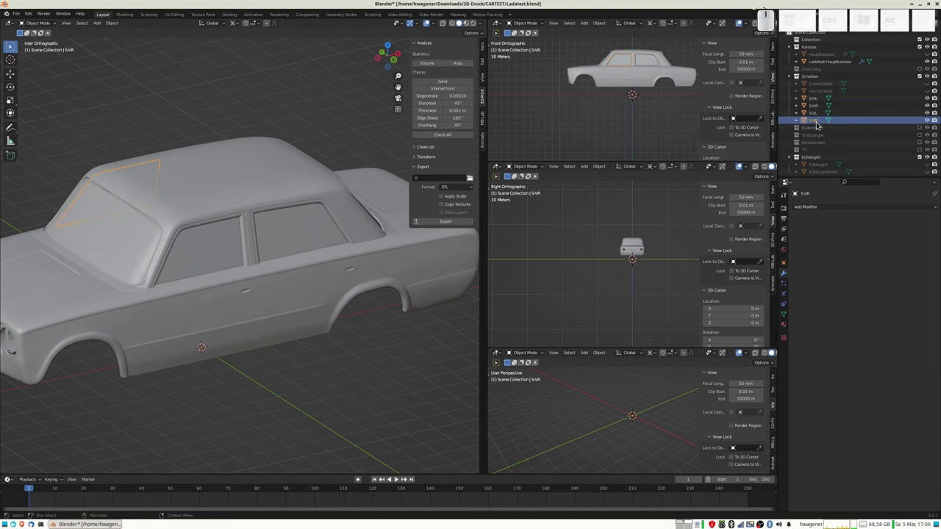
left_click(816, 100)
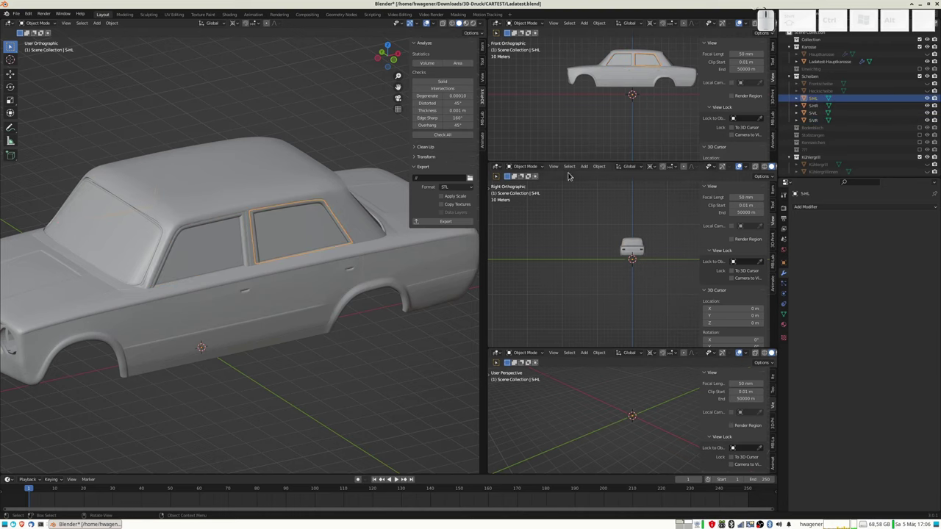
mouse_move(290, 243)
middle_mouse_down()
mouse_move(268, 233)
mouse_move(290, 243)
middle_mouse_up()
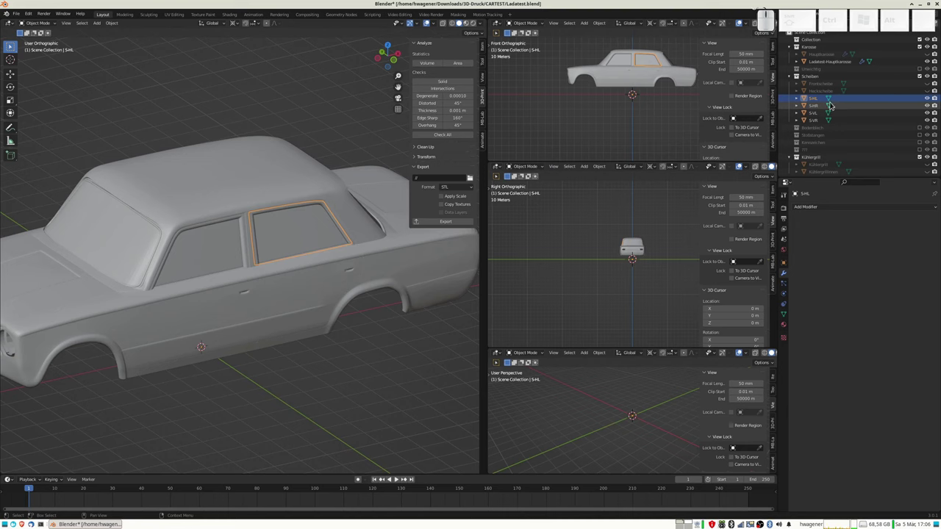
left_click(818, 107)
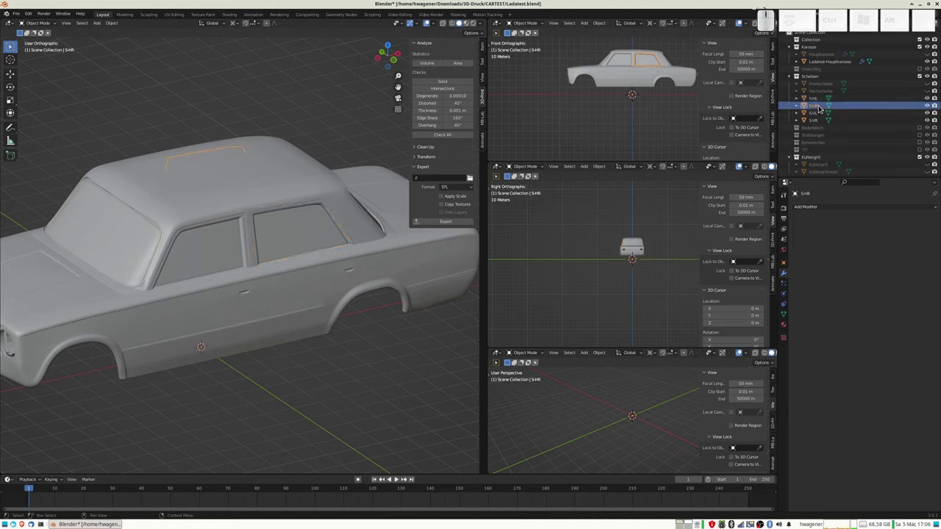
left_click(816, 112)
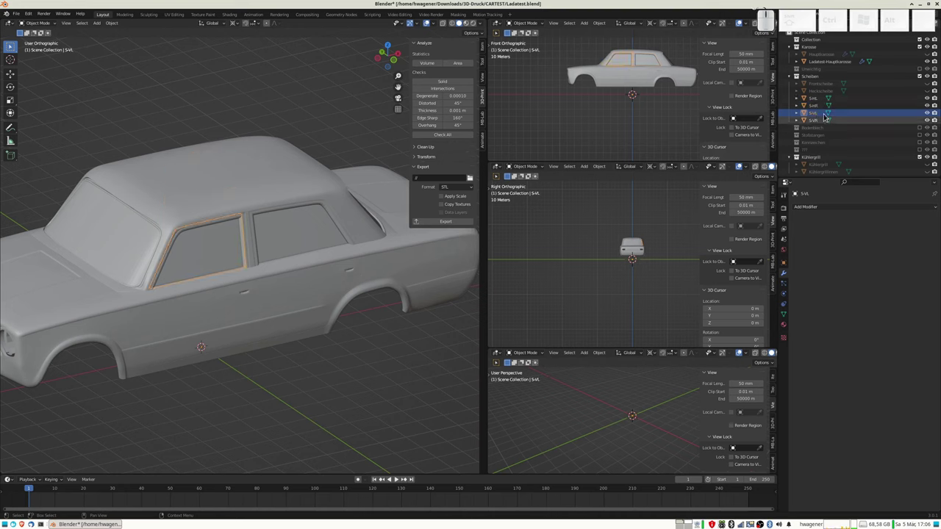
left_click(926, 98)
left_click(926, 105)
left_click(926, 112)
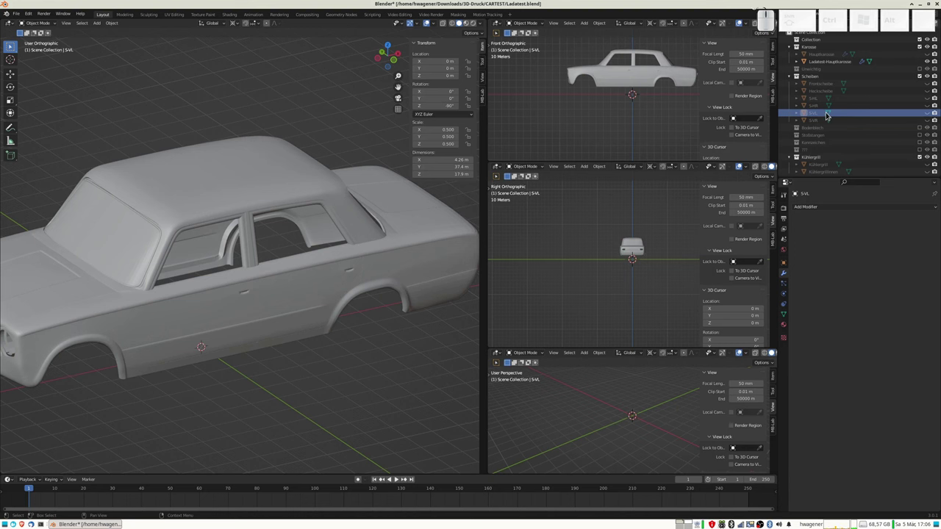
- Add Boolean.004 to Ladatest-Hauptkarosse with object S-HL and the Fast solver
left_click(840, 62)
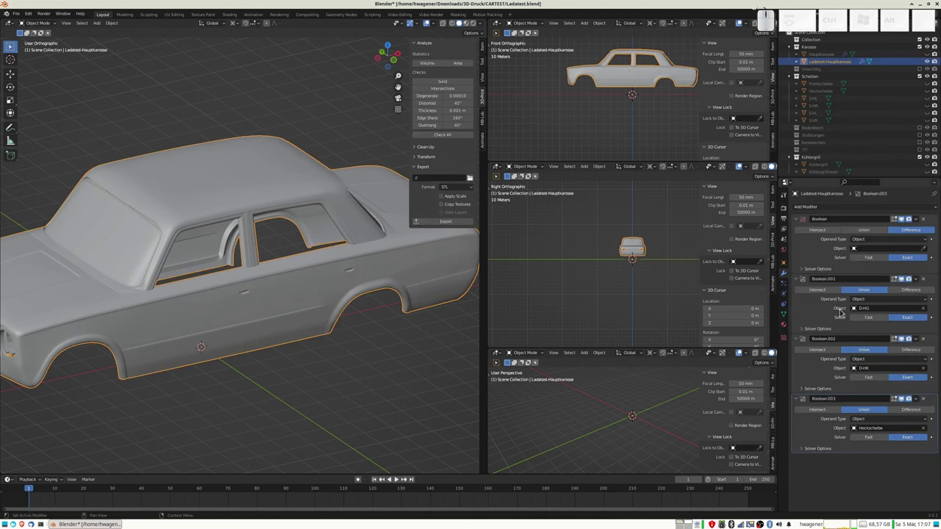
left_click(820, 208)
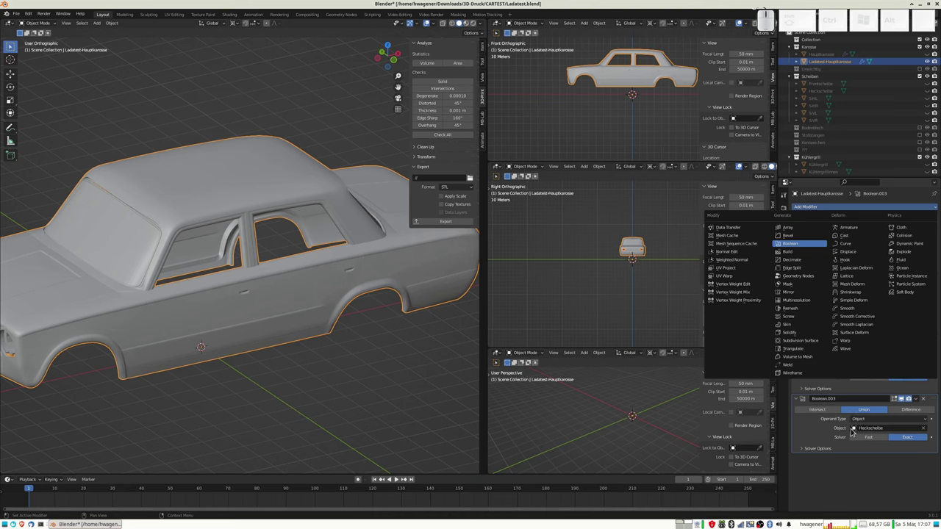
key("Return")
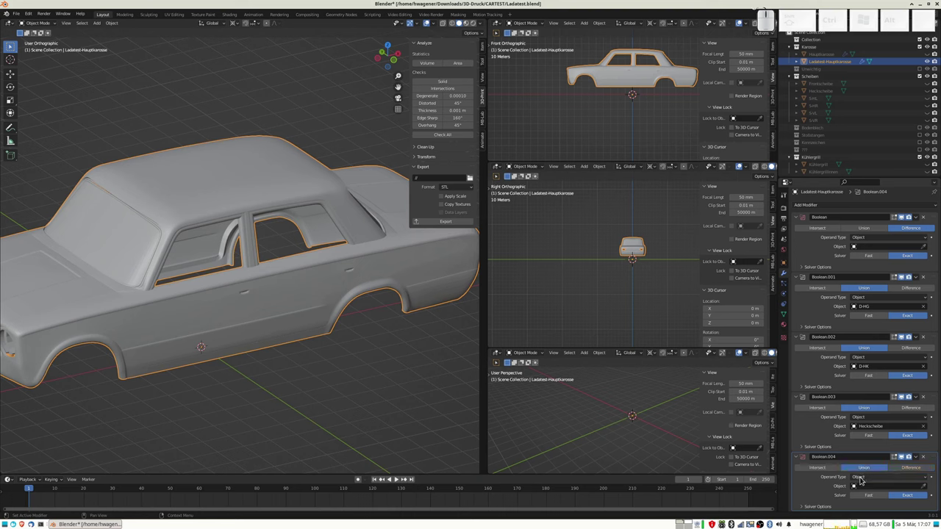
left_click(863, 478)
left_click(860, 485)
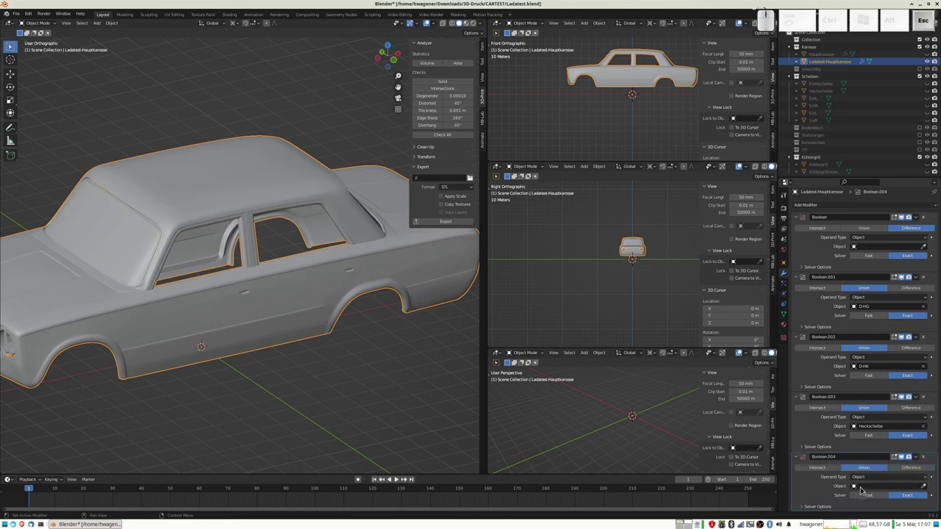
left_click(863, 486)
type("S-")
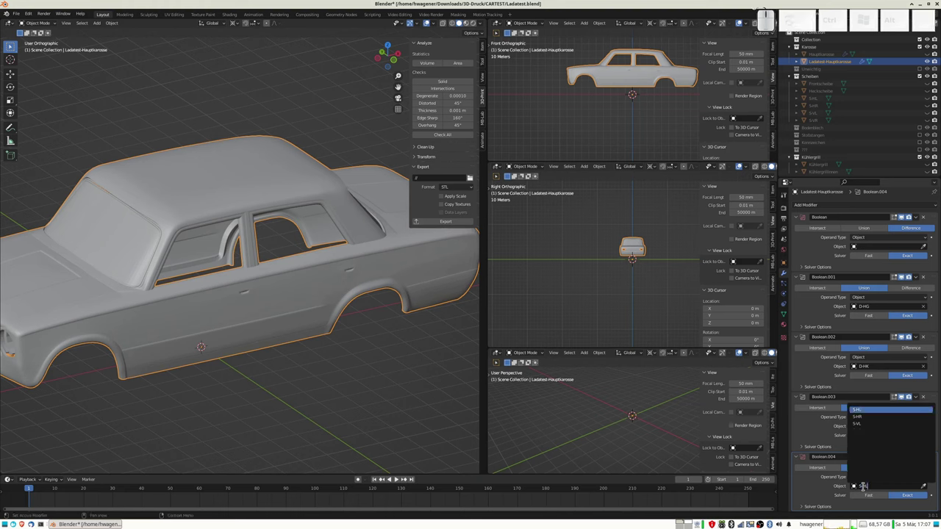
type("H")
key("Return")
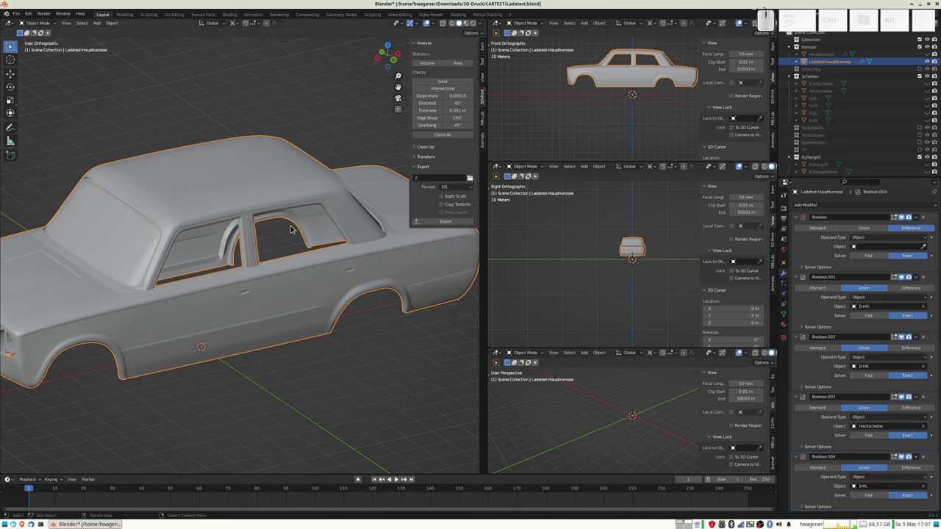
mouse_move(331, 263)
middle_mouse_down()
mouse_move(315, 238)
mouse_move(317, 252)
middle_mouse_up()
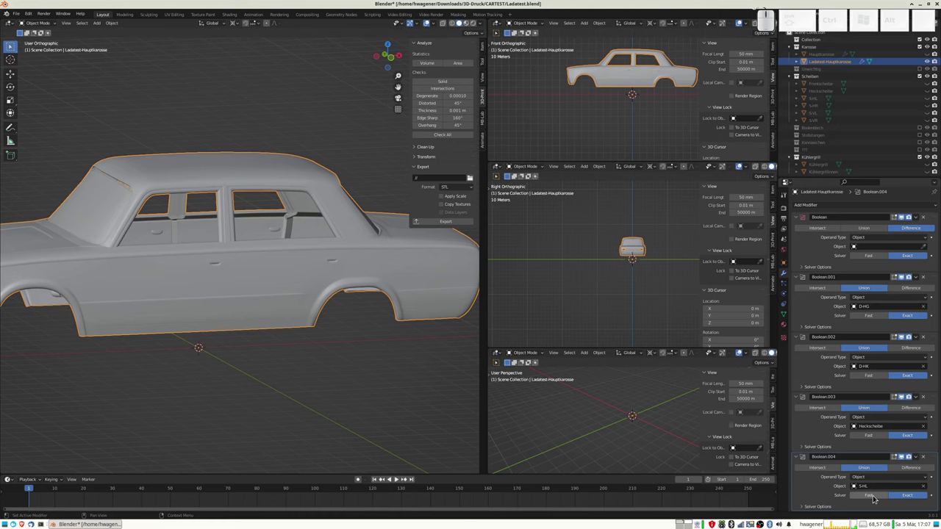
left_click(871, 497)
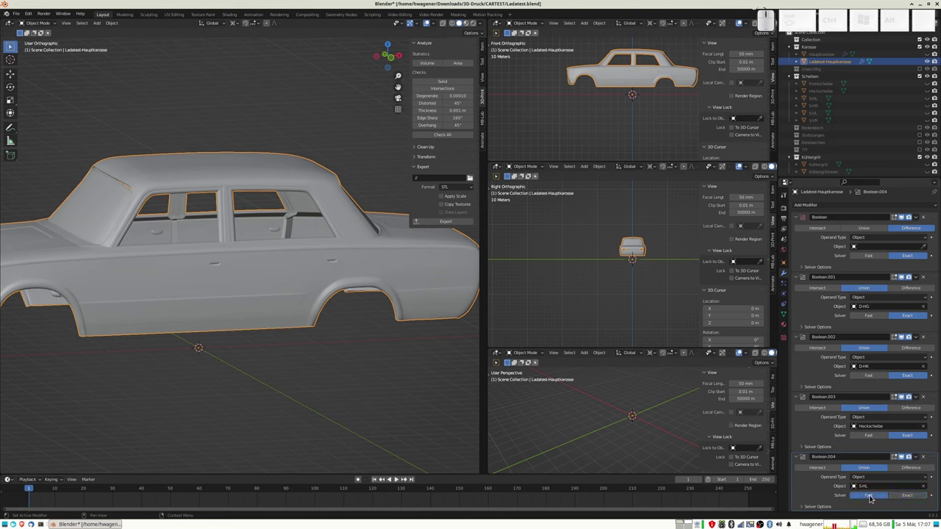
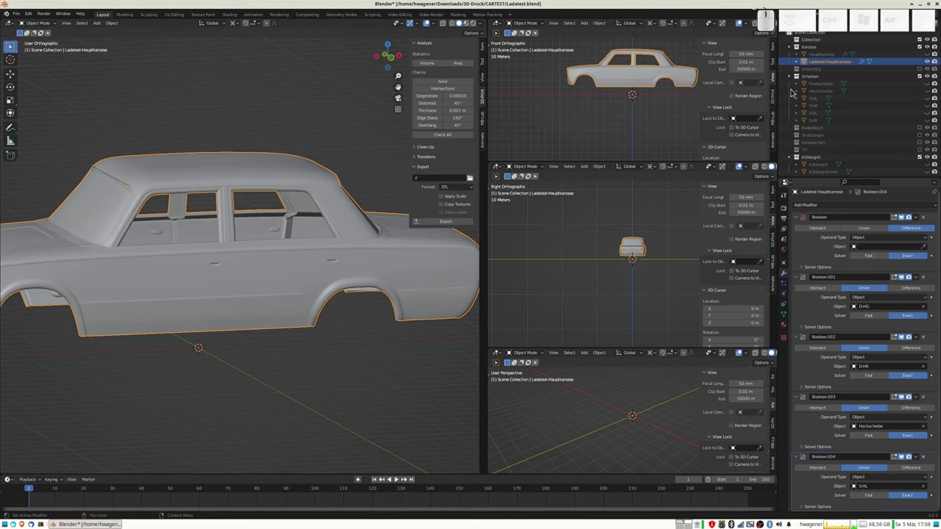
- Hide Ladetest-Hauptkarosse, show the panes S-HL, S-HR, S-VL and S-VR, and select S-HL
left_click(929, 64)
left_click(928, 64)
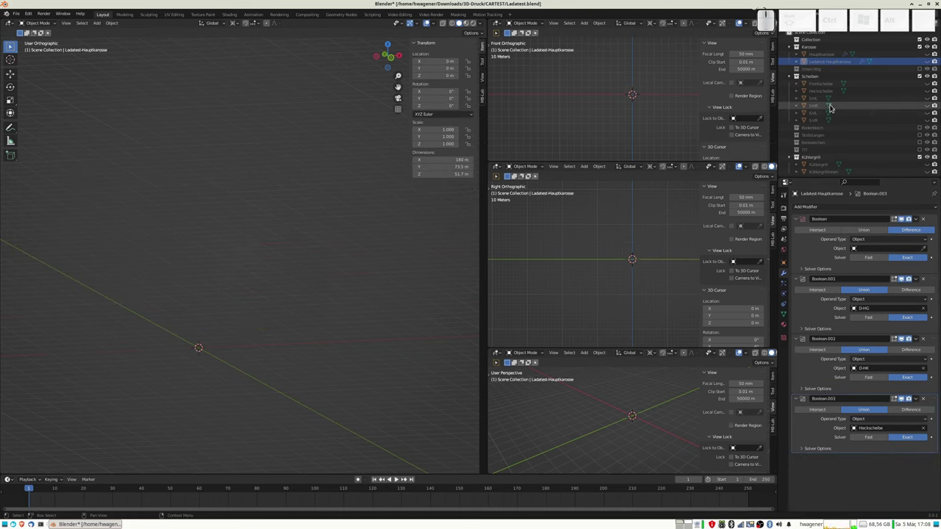
left_click(927, 106)
left_click(928, 111)
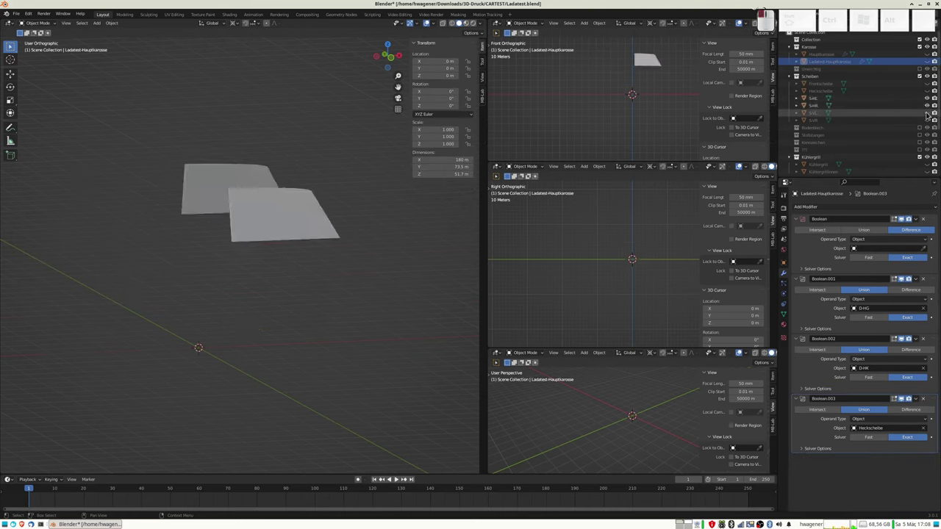
left_click(928, 119)
left_click(928, 126)
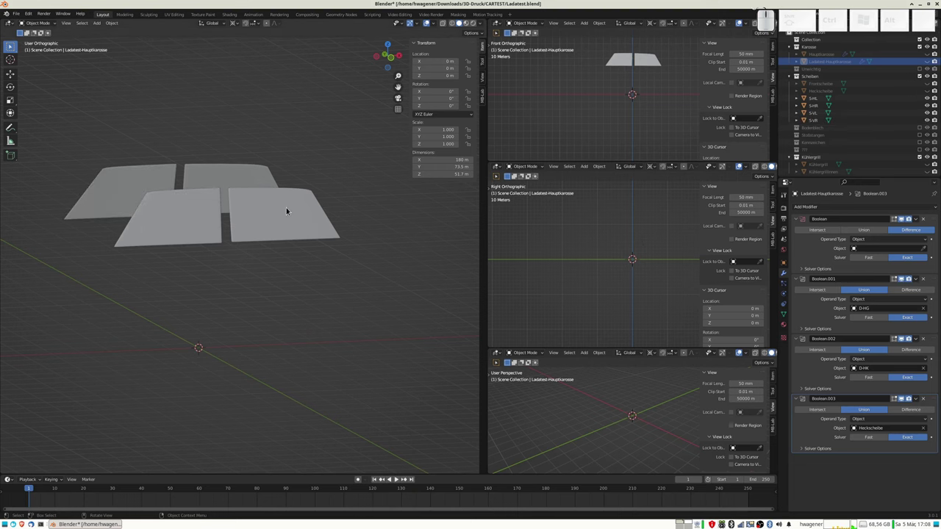
left_click(268, 212)
mouse_move(268, 212)
middle_mouse_down()
mouse_move(263, 238)
mouse_move(336, 264)
mouse_move(353, 249)
middle_mouse_up()
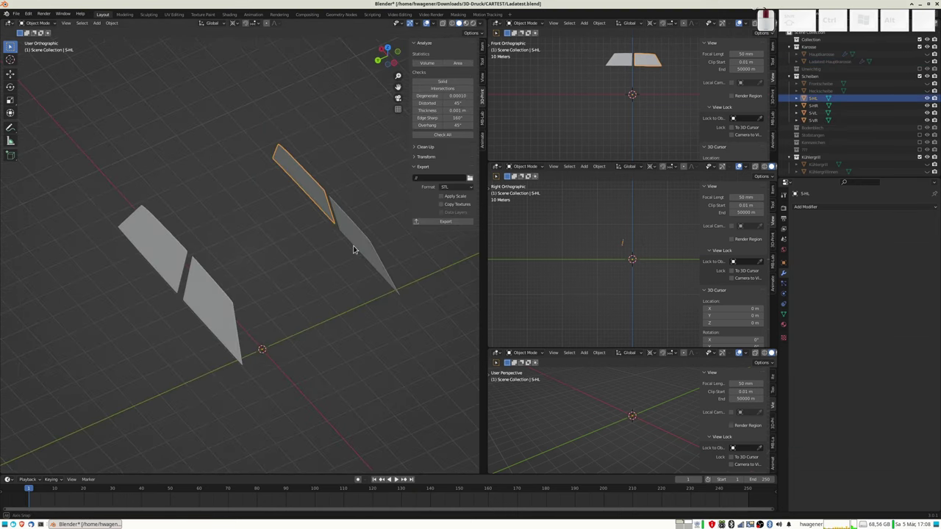
key("Tab")
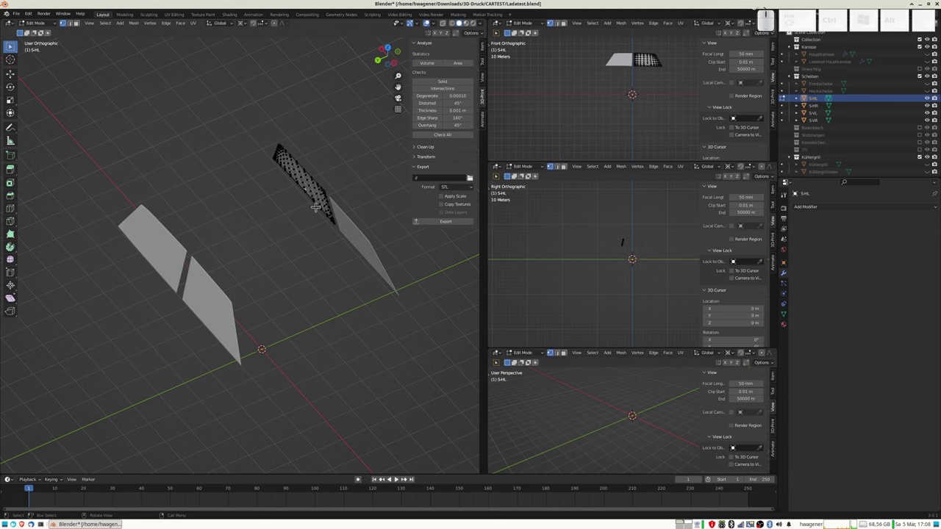
middle_click_drag(330, 204, 272, 219)
key("g")
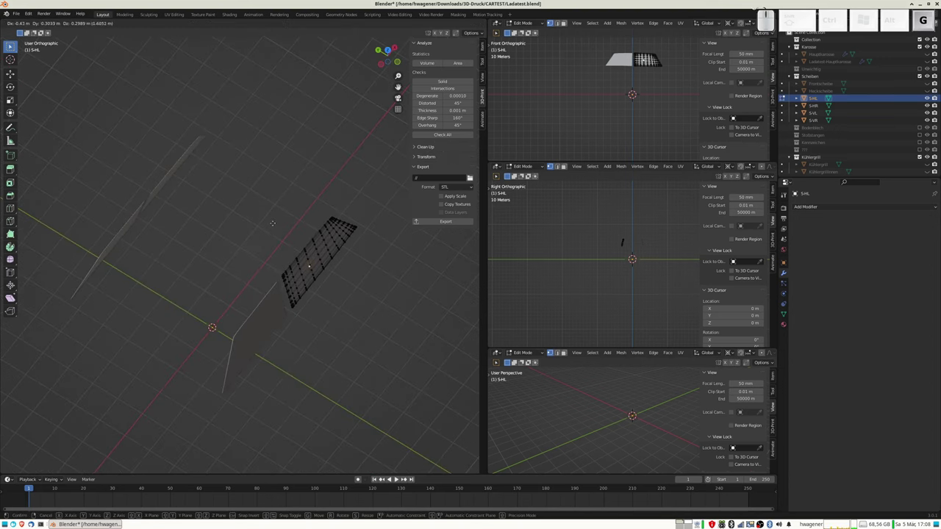
left_click(270, 224)
scroll(271, 223, "up", 5)
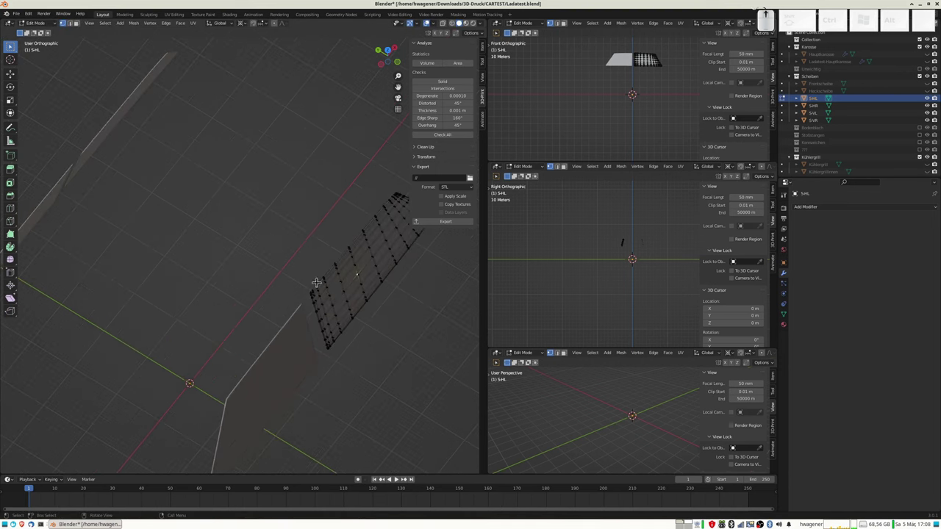
middle_click_drag(420, 309, 202, 227, "shift")
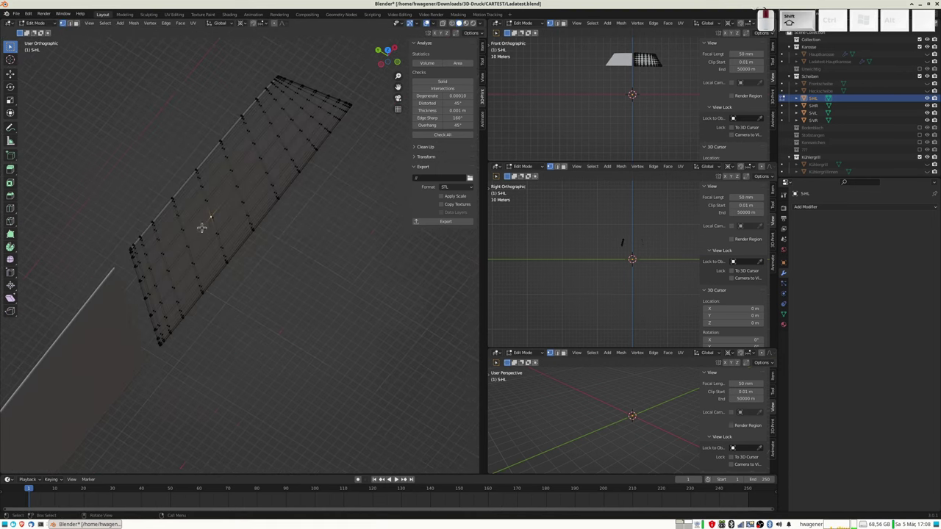
scroll(202, 227, "up", 4)
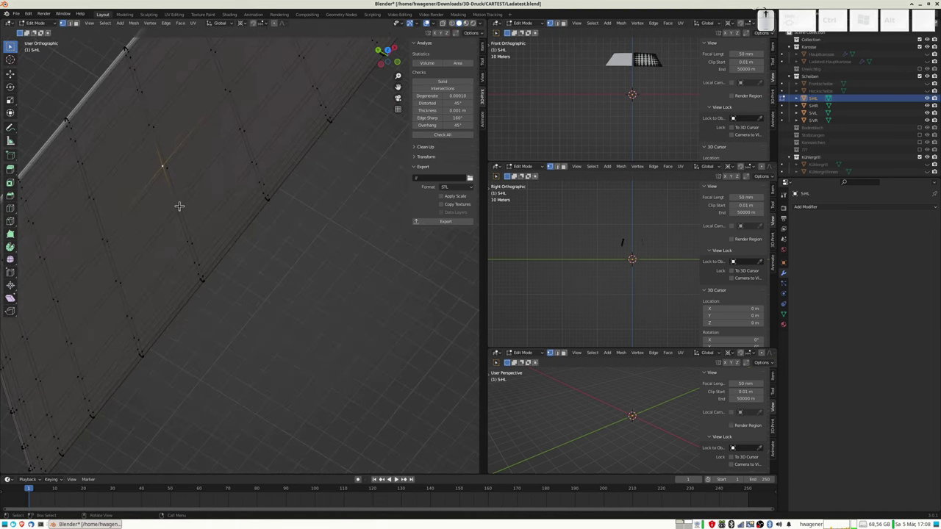
mouse_move(179, 206)
middle_mouse_down()
mouse_move(228, 195)
mouse_move(174, 205)
mouse_move(238, 248)
mouse_move(215, 239)
middle_mouse_up()
scroll(174, 204, "down", 5)
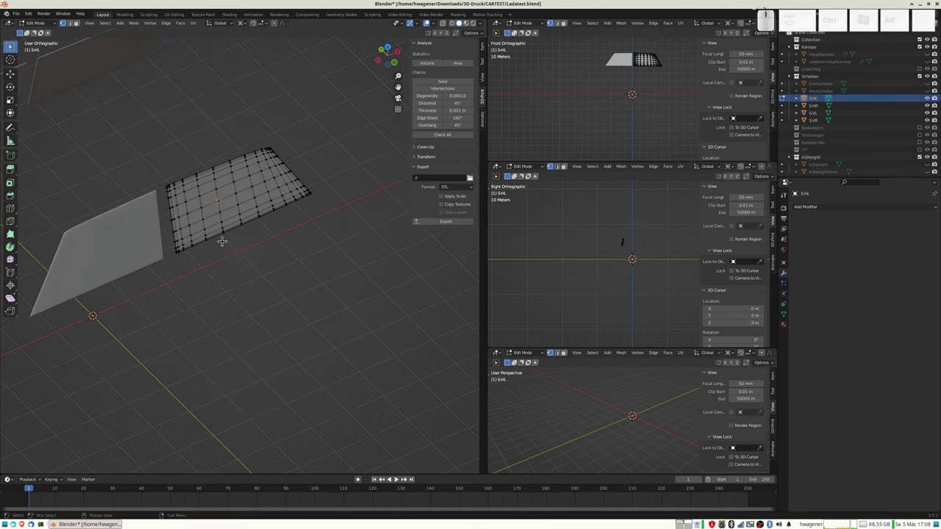
key("Tab")
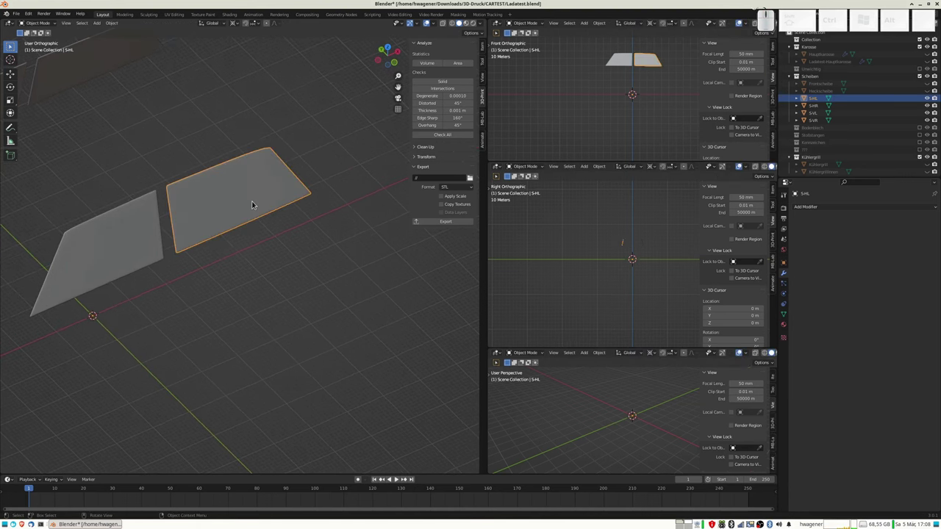
- Thicken the whole S-HL pane mesh with Shrink/Fatten in Edit Mode
key("Tab")
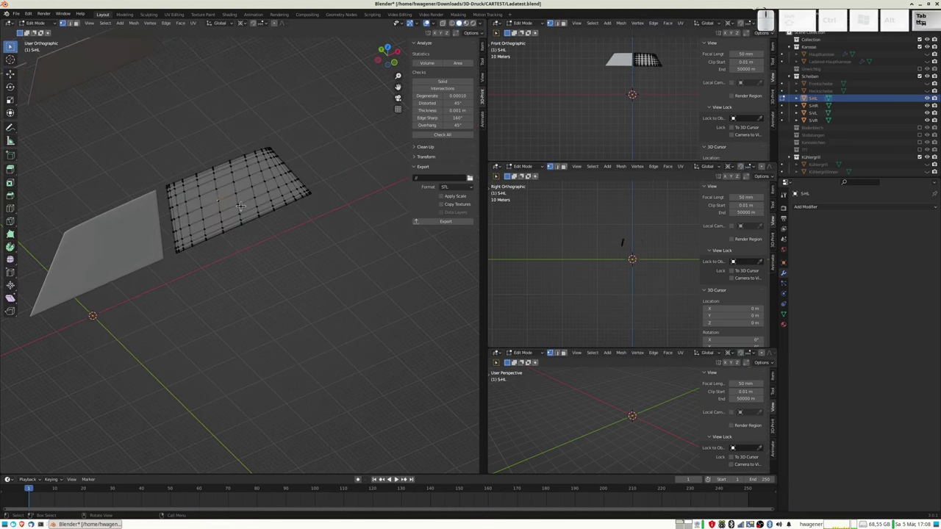
key("a")
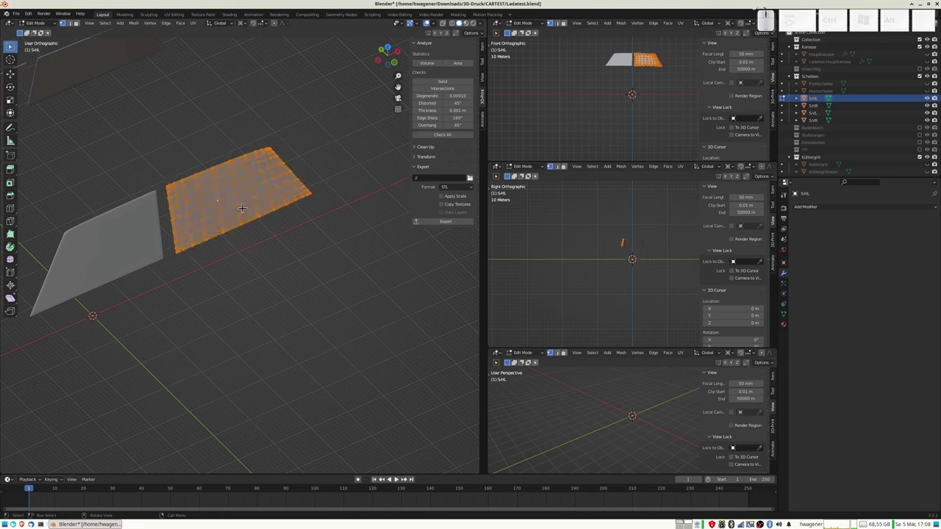
key("alt+s")
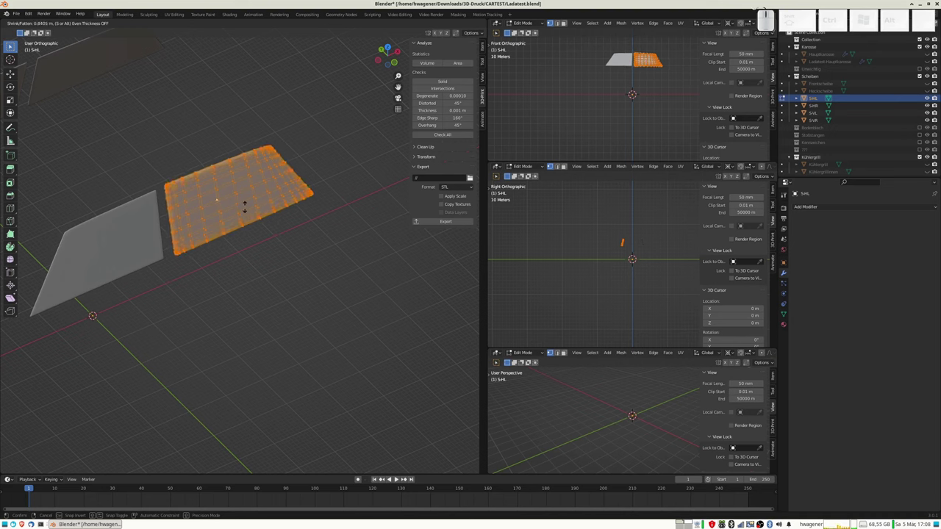
type("0.8")
left_click(247, 207)
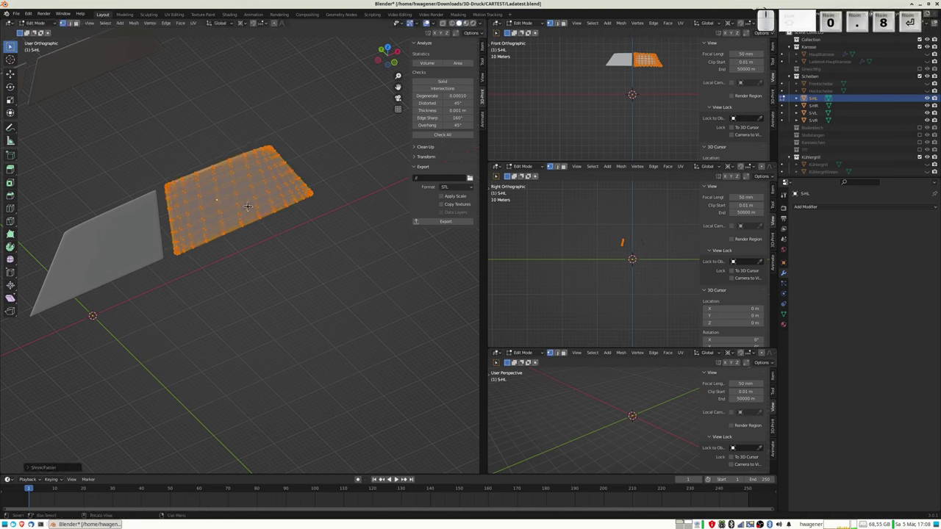
key("Tab")
- Thicken the whole S-VL window pane mesh with Shrink/Fatten
left_click(143, 237)
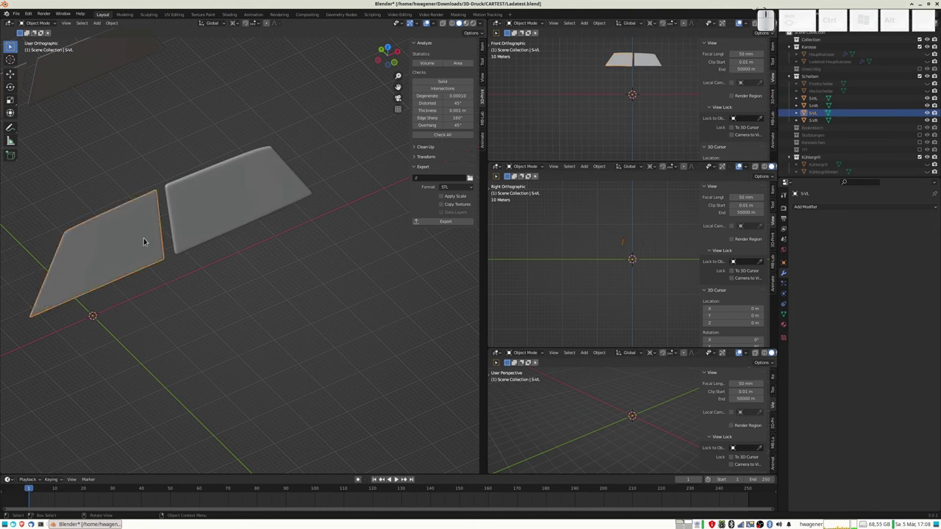
key("Tab")
key("a")
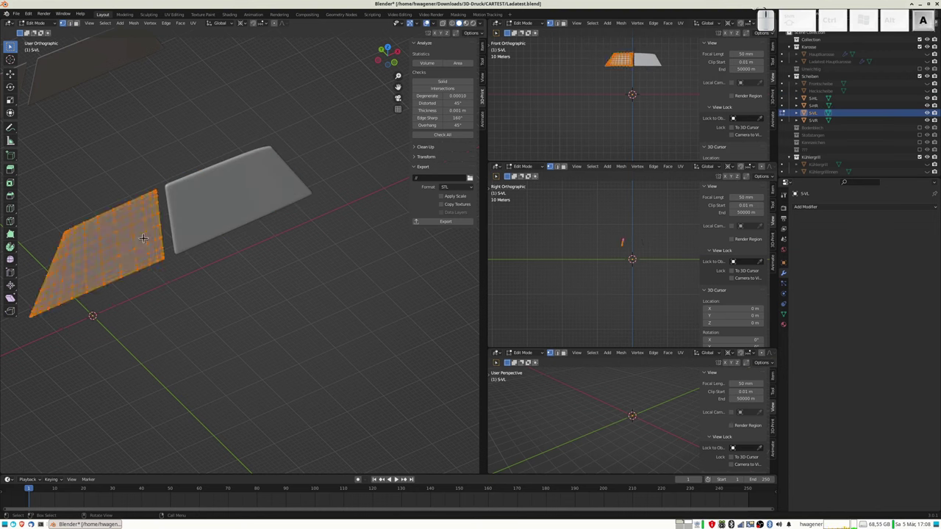
key("alt+s")
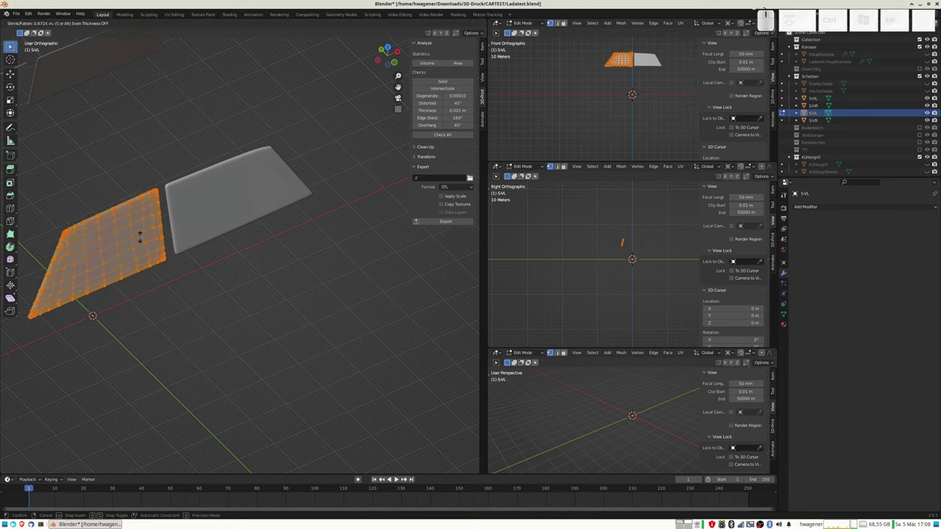
left_click(139, 235)
key("Tab")
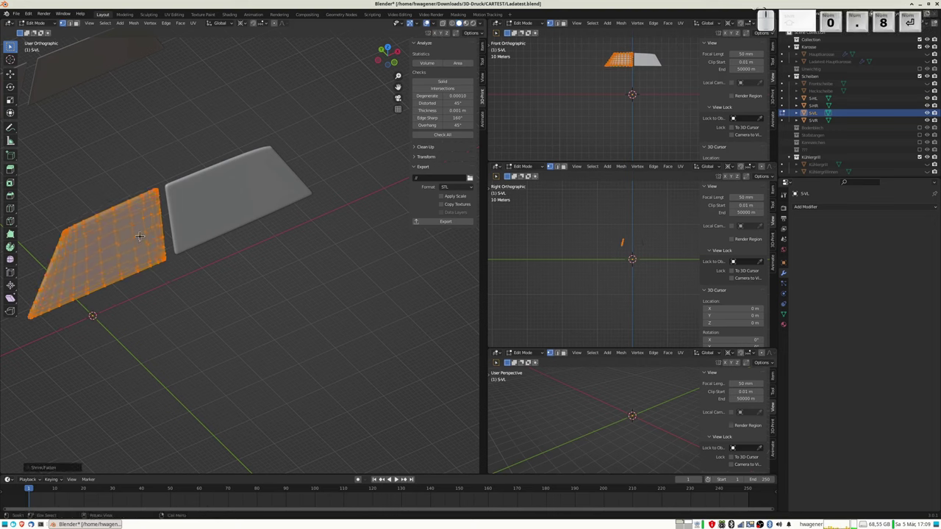
- Thicken the whole S-HR window pane mesh with Shrink/Fatten
mouse_move(158, 233)
middle_mouse_down("shift")
mouse_move(225, 225)
mouse_move(225, 158)
middle_mouse_up("shift")
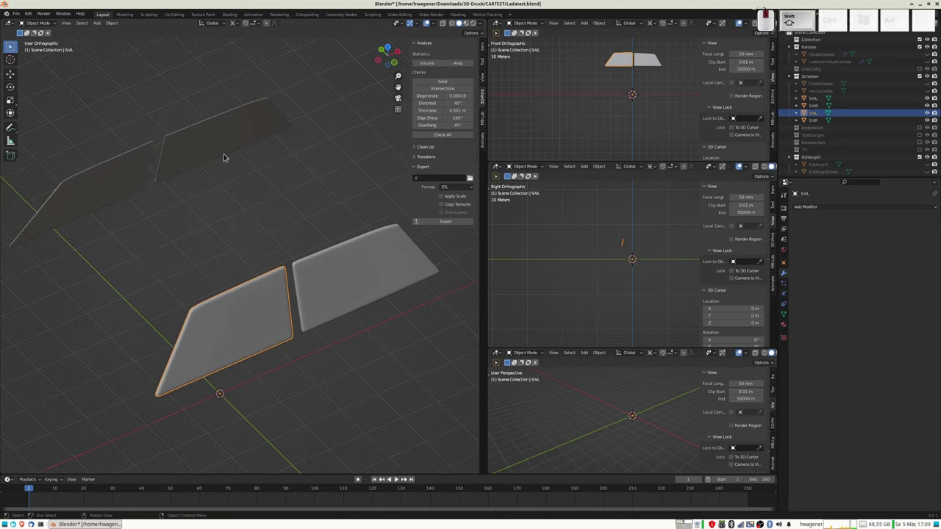
left_click(216, 153)
key("Tab")
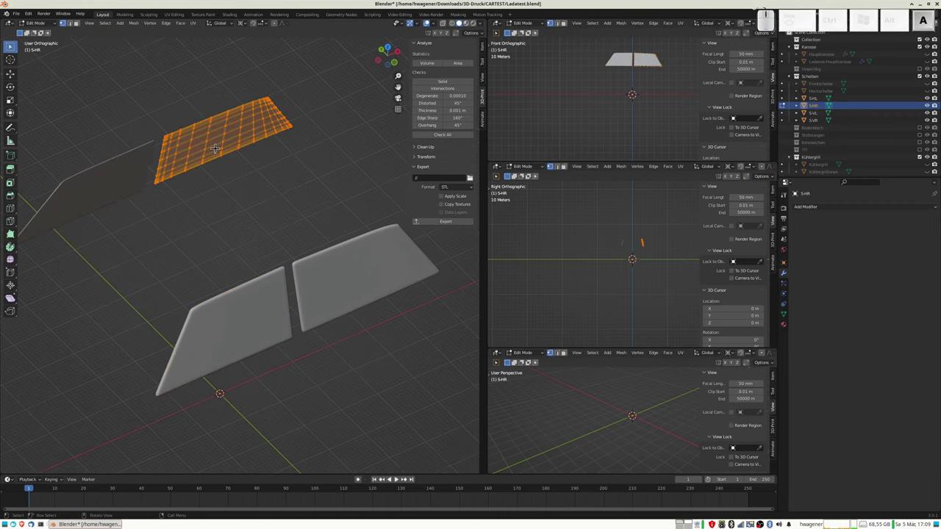
key("a")
key("alt+s")
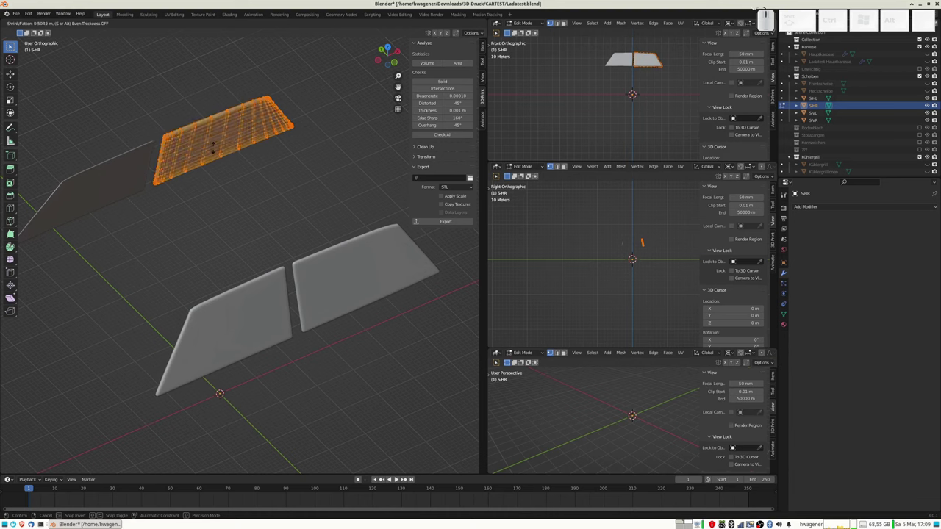
left_click(211, 147)
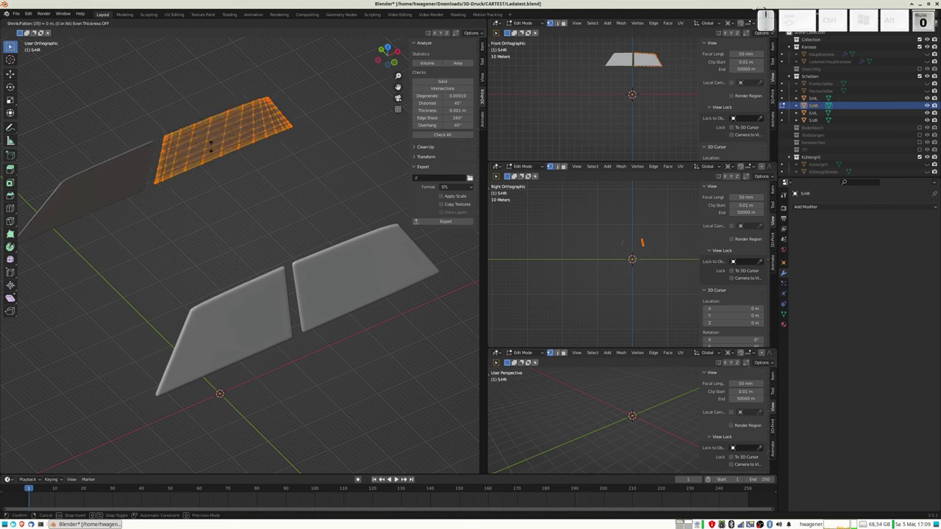
key("alt+a")
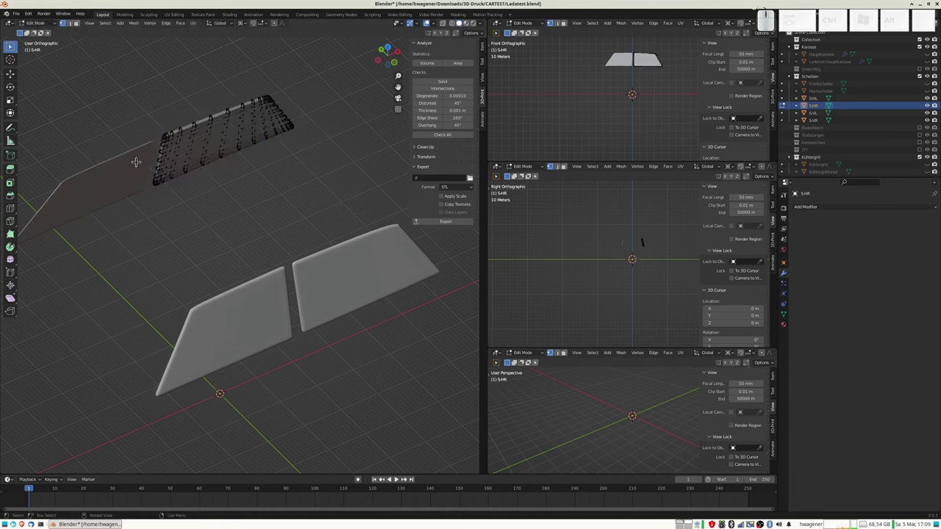
- Inflate the entire S-VR pane mesh by 0.8 with Shrink/Fatten and return to Object Mode
key("Tab")
left_click(125, 171)
key("Tab")
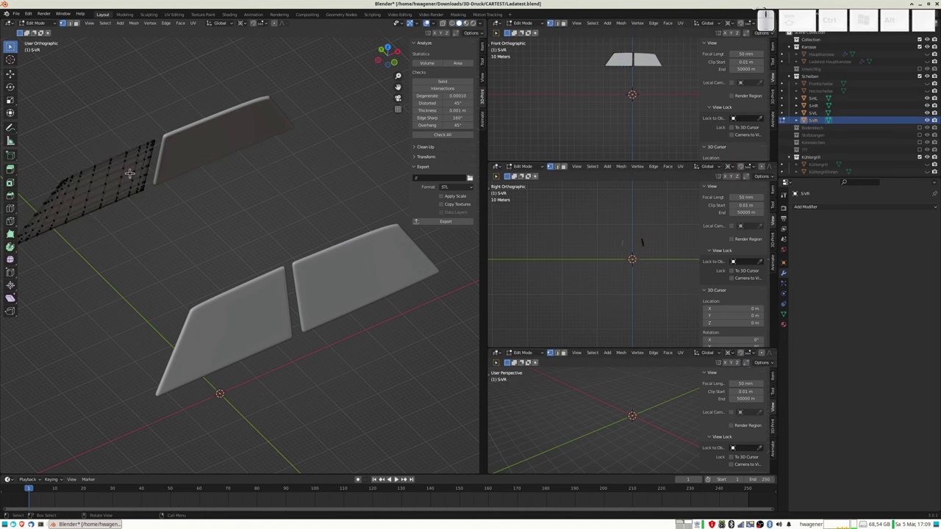
key("a")
key("alt+a")
key("a")
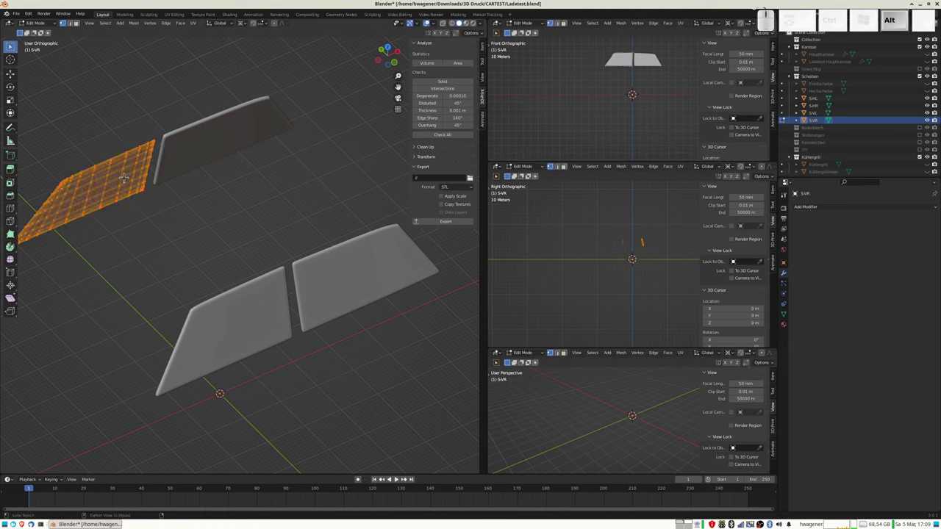
key("alt+s")
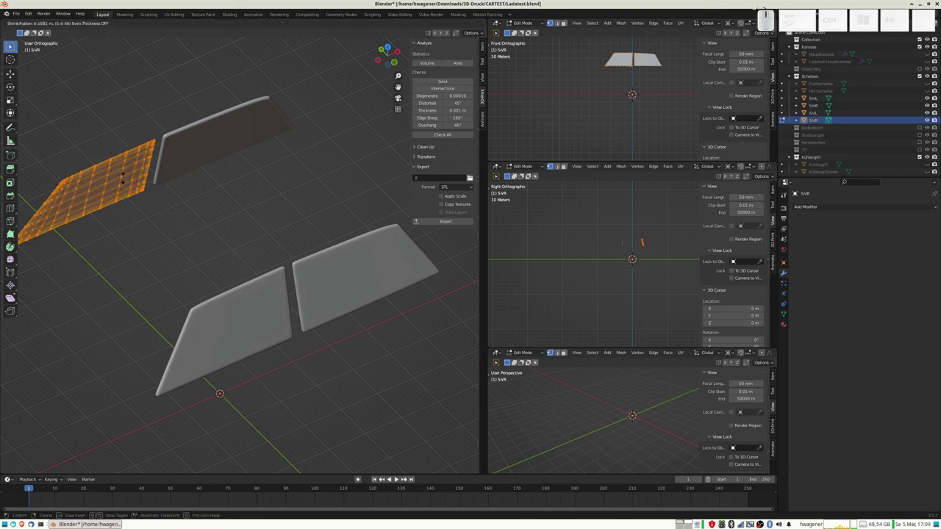
type("0.8")
key("Return")
key("Tab")
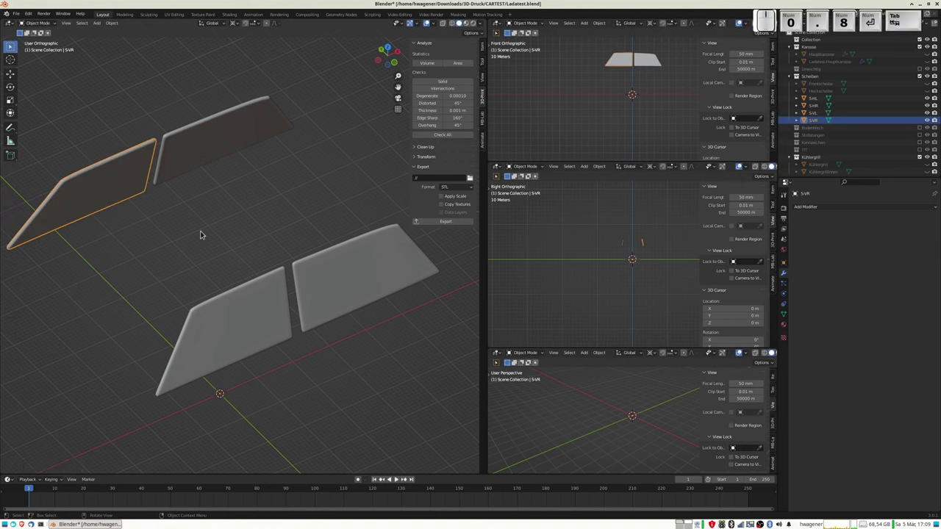
scroll(203, 236, "down", 2)
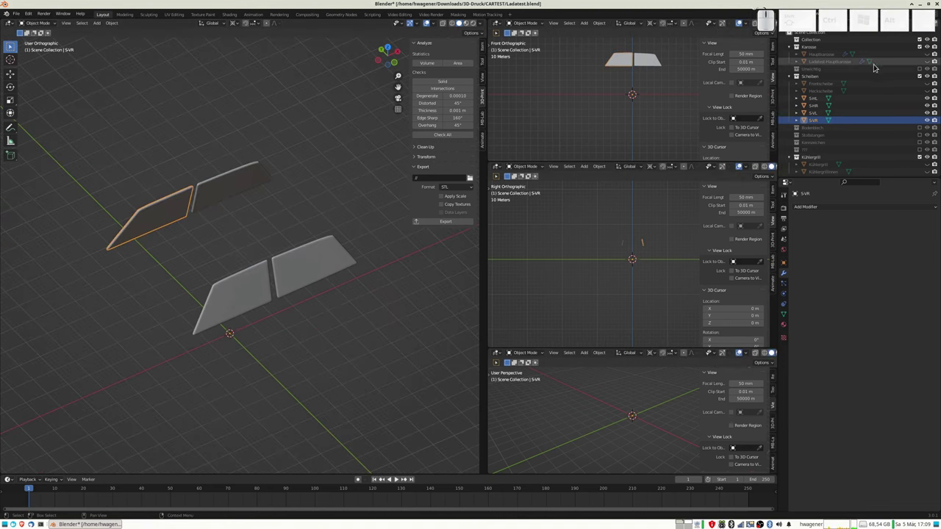
- Unhide Ladetest-Hauptkarosse and give it a Boolean modifier using the S-HL pane as object
left_click(926, 61)
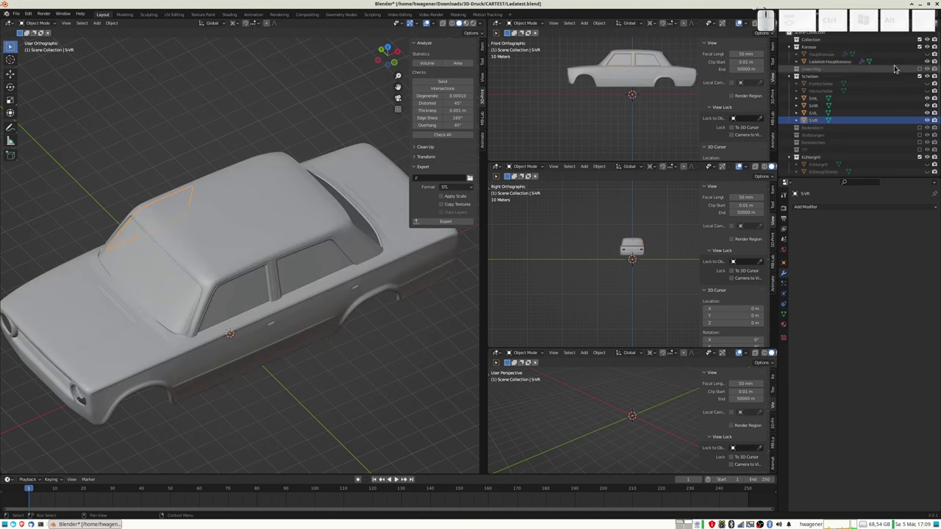
left_click(837, 61)
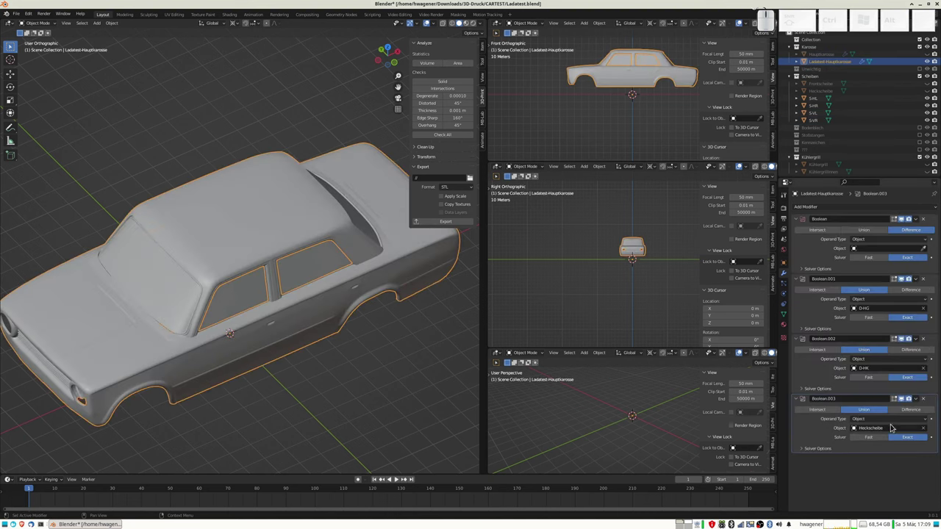
left_click(812, 207)
left_click(799, 247)
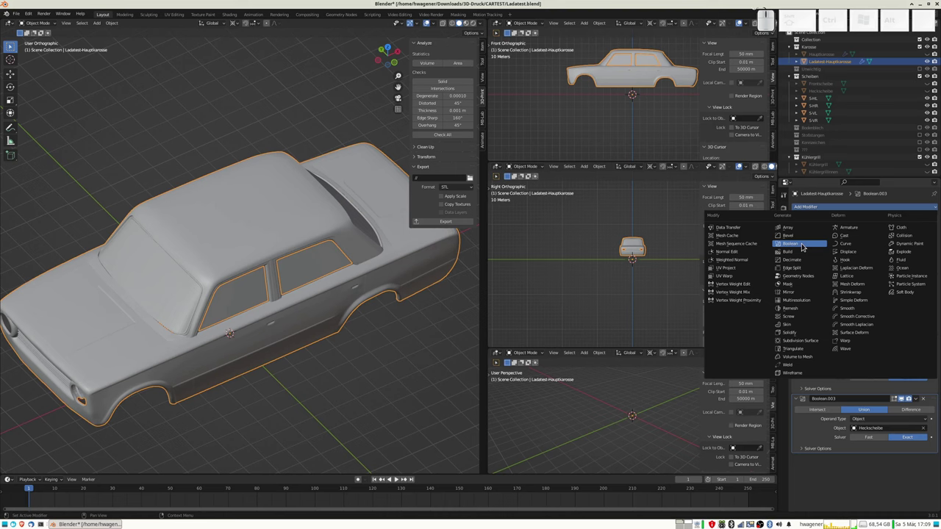
left_click(802, 246)
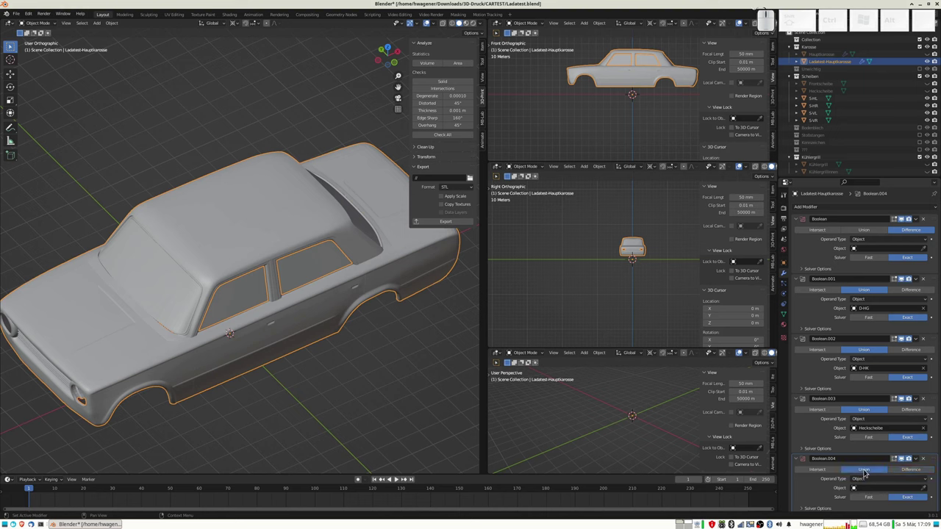
left_click(862, 489)
type("S")
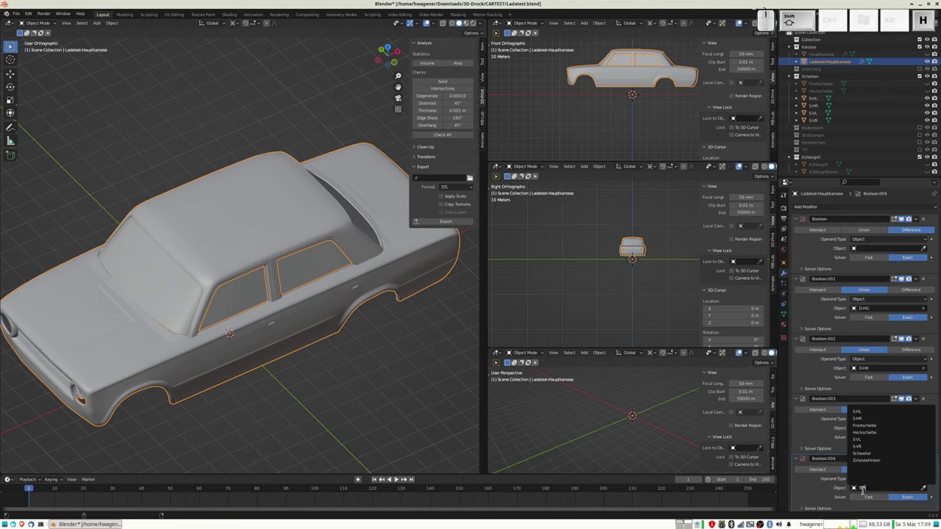
type("L")
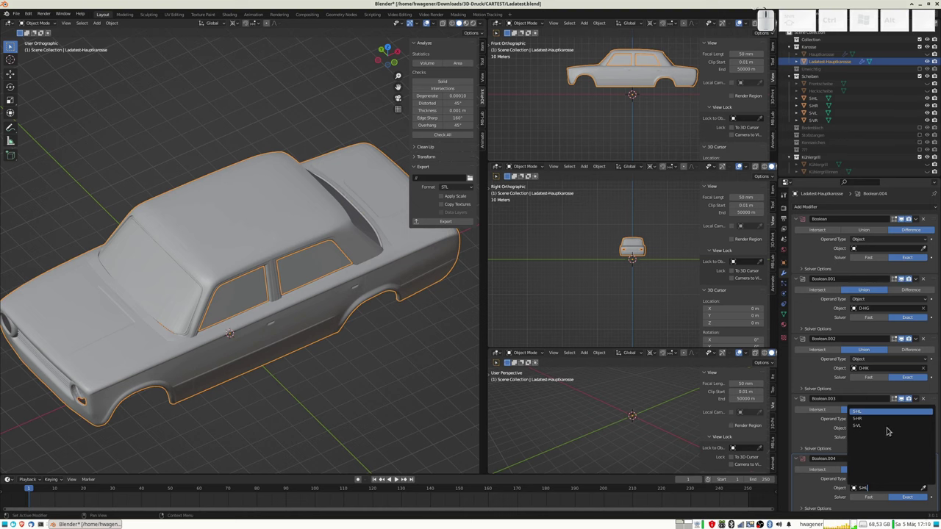
key("Return")
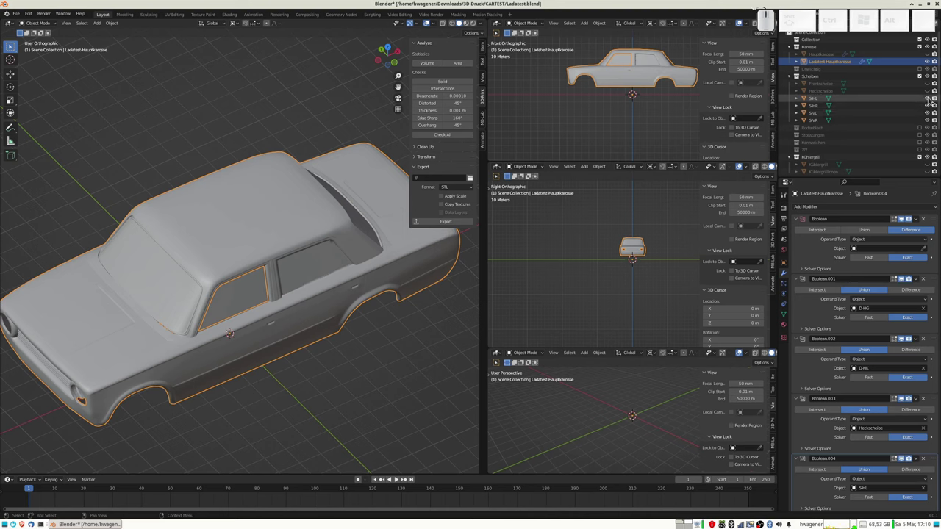
- Hide the S-HL, S-HR, S-VL and S-VR window panes
left_click(927, 100)
left_click(928, 106)
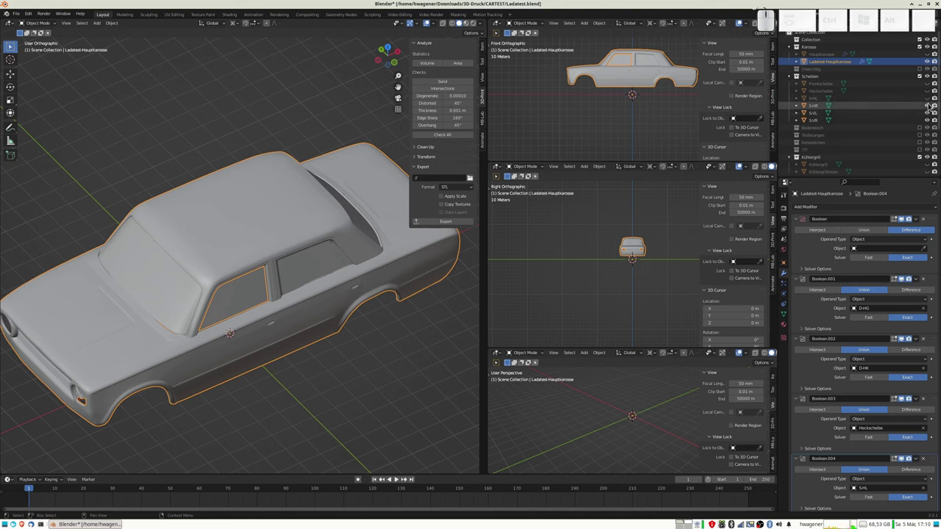
left_click(928, 112)
left_click(928, 120)
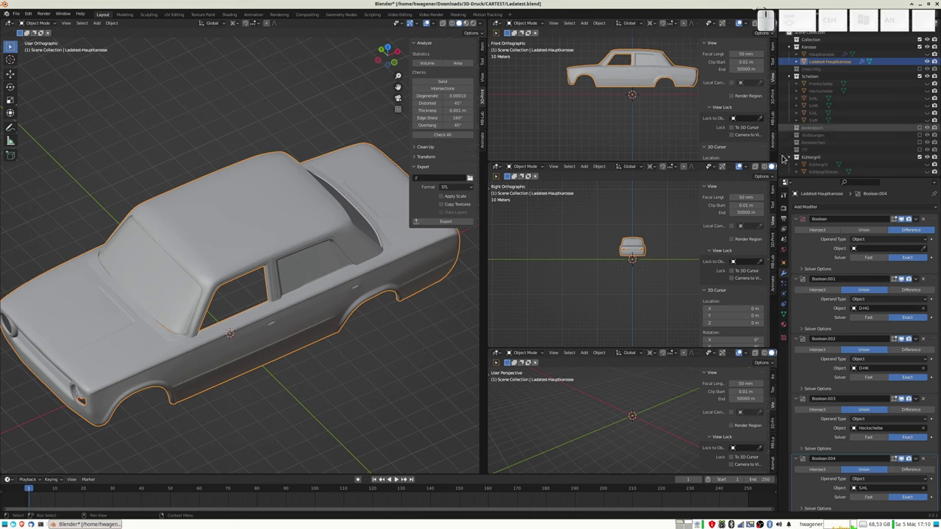
mouse_move(310, 285)
middle_mouse_down()
mouse_move(312, 244)
mouse_move(374, 262)
mouse_move(258, 262)
mouse_move(285, 245)
mouse_move(297, 259)
middle_mouse_up()
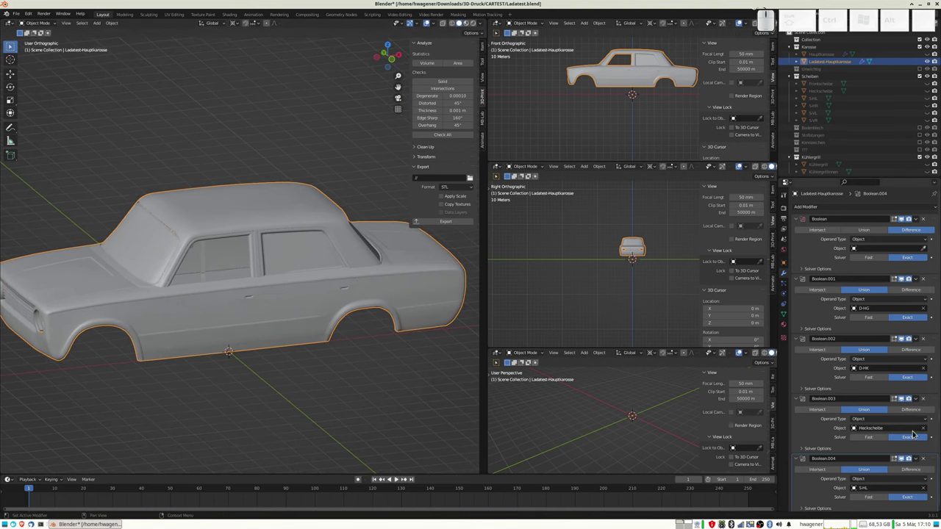
- Add Boolean.005 to the car body with S-VL as its object
left_click(832, 210)
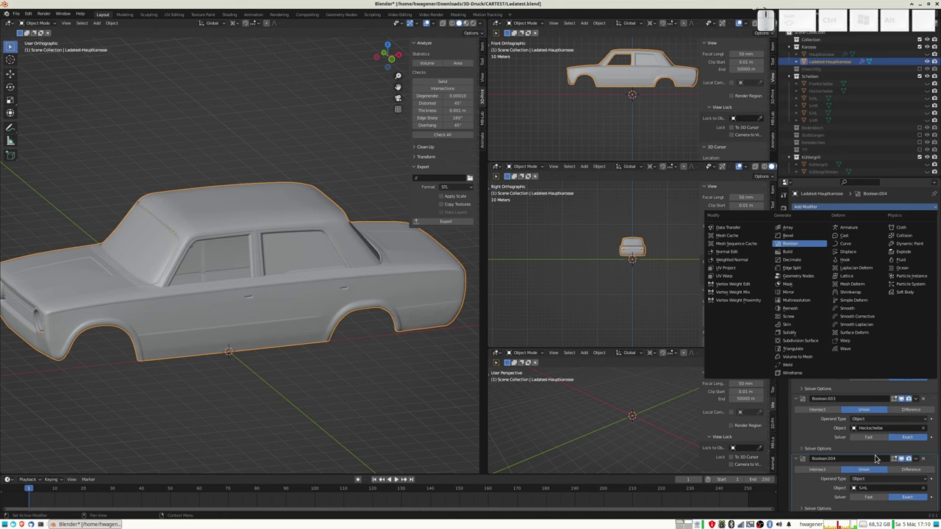
key("Return")
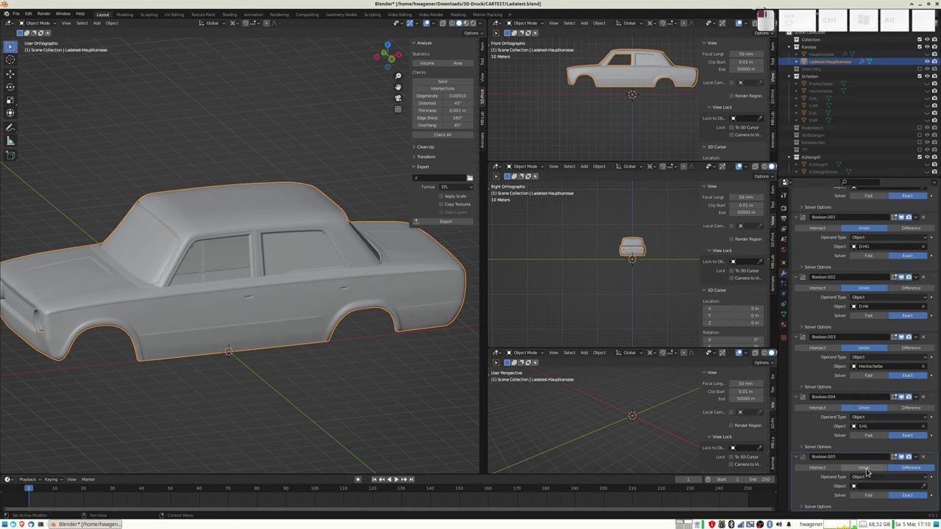
left_click(853, 487)
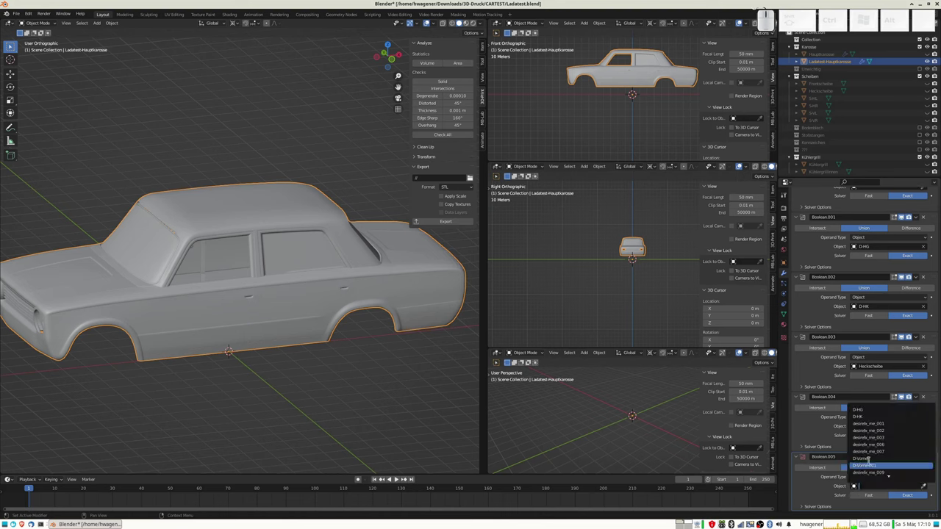
type("S")
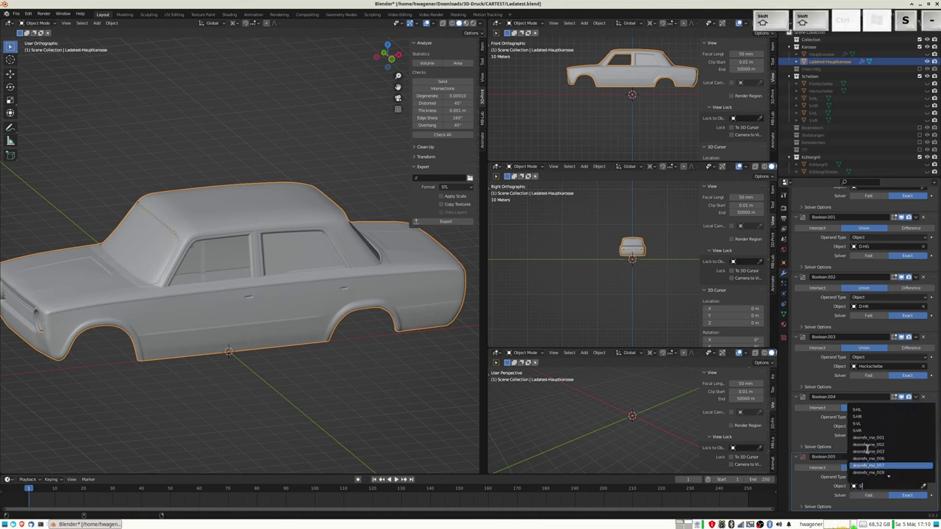
type("-VL")
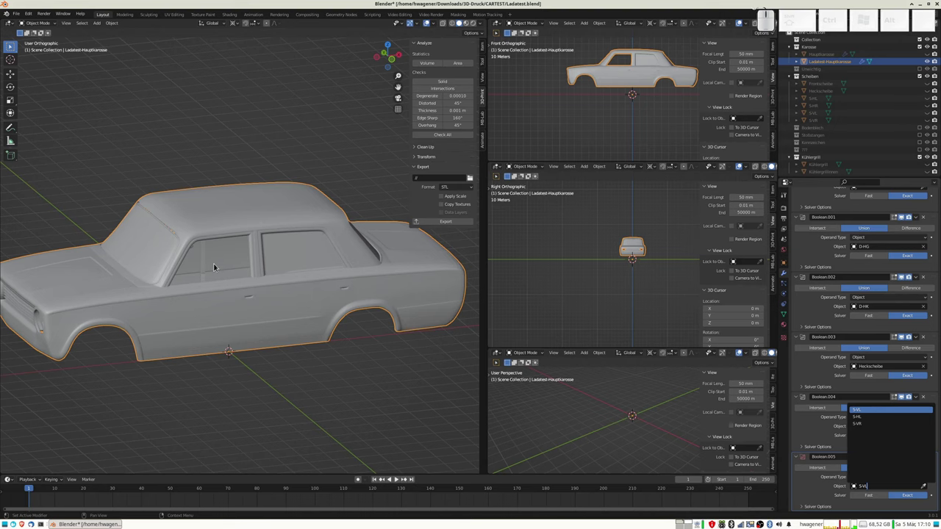
mouse_move(213, 264)
middle_mouse_down()
mouse_move(242, 246)
mouse_move(363, 269)
mouse_move(347, 276)
middle_mouse_up()
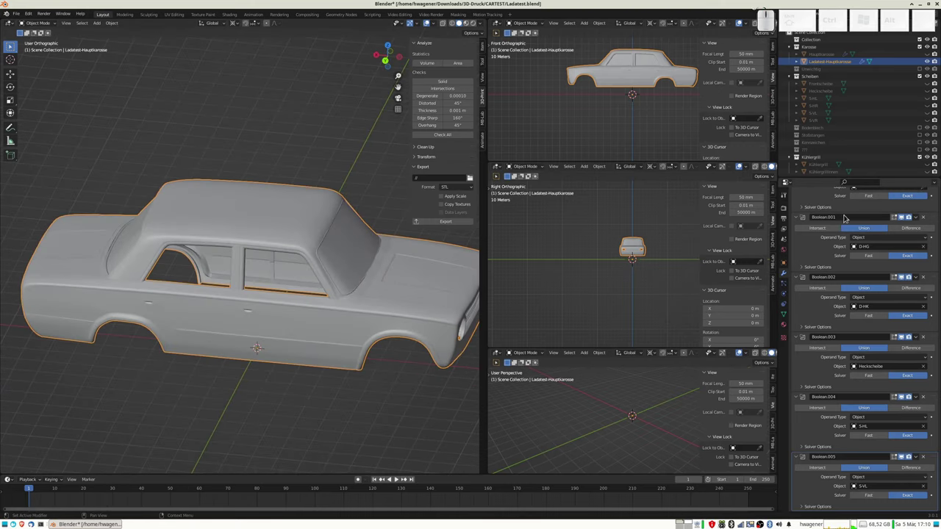
scroll(832, 210, "up", 4)
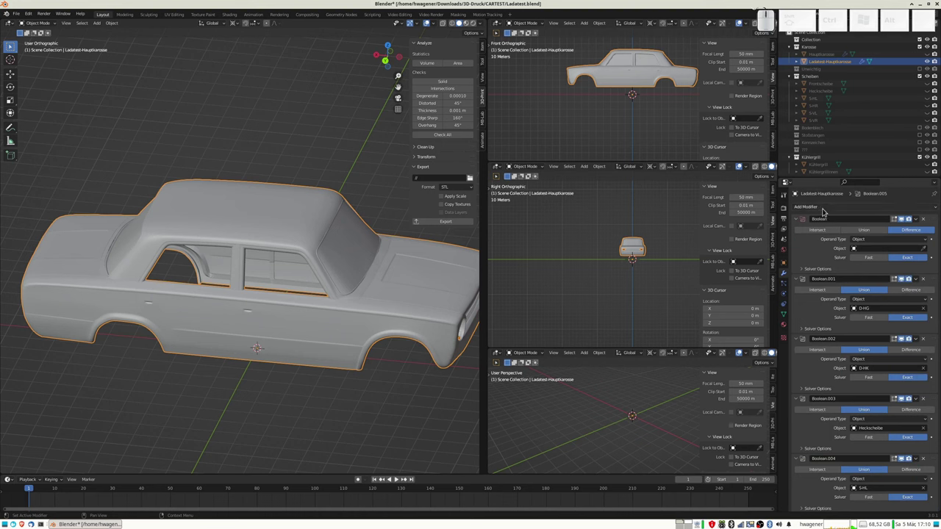
- Add Boolean.006 to the car body with S-VR as its object
left_click(824, 208)
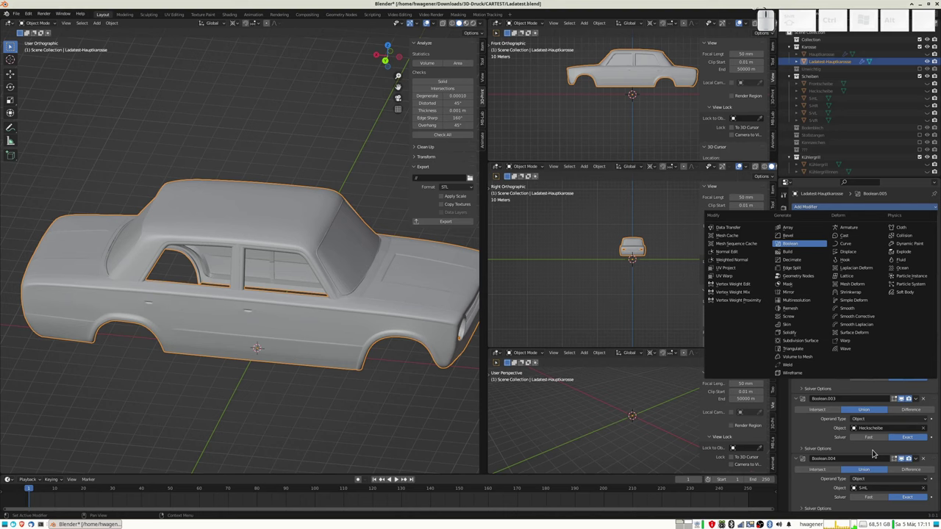
key("Return")
scroll(873, 454, "down", 5)
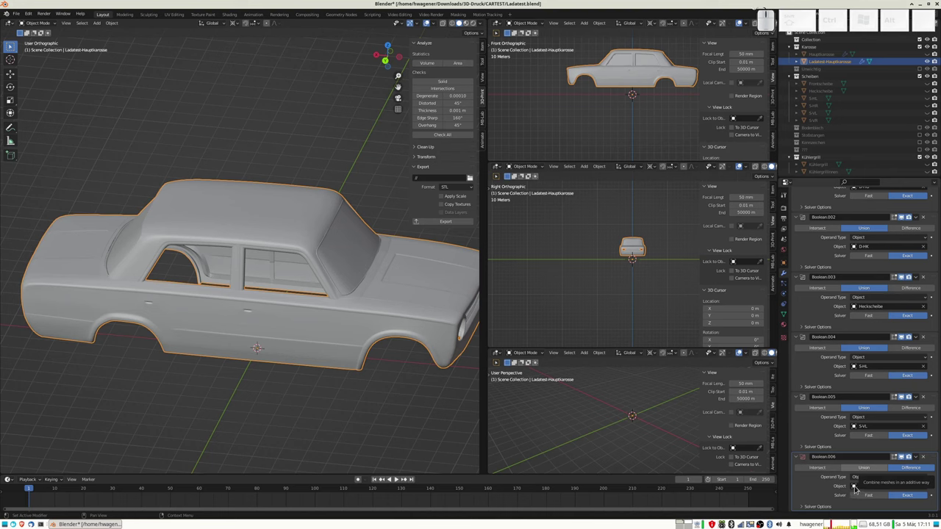
left_click(855, 487)
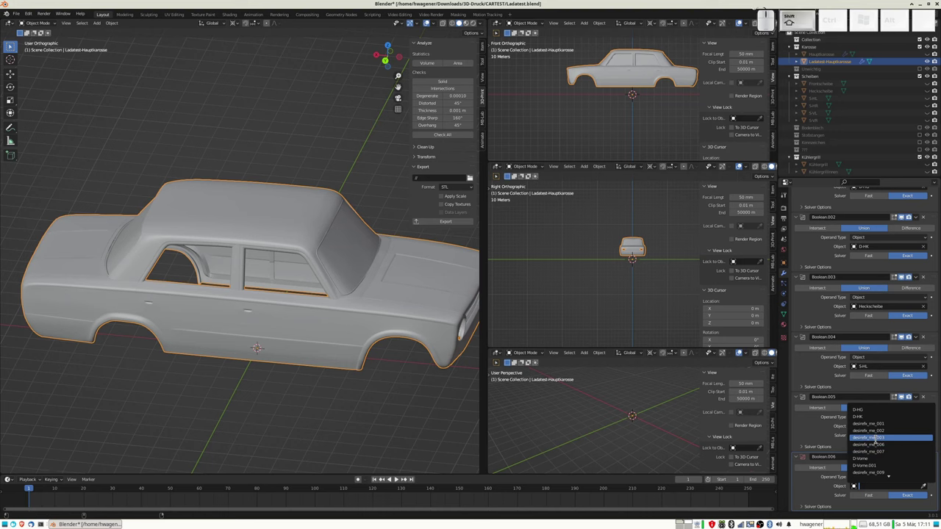
type("S")
left_click(875, 439)
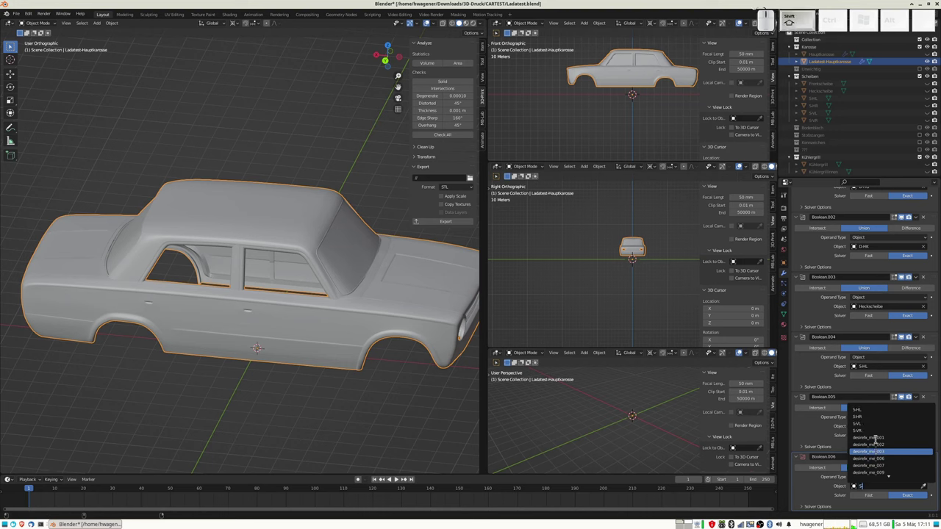
type("-")
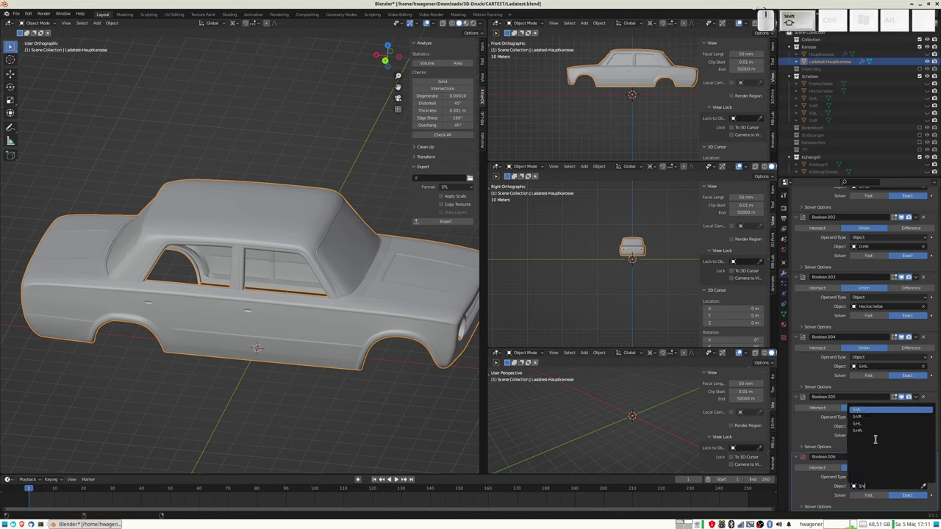
type("VR")
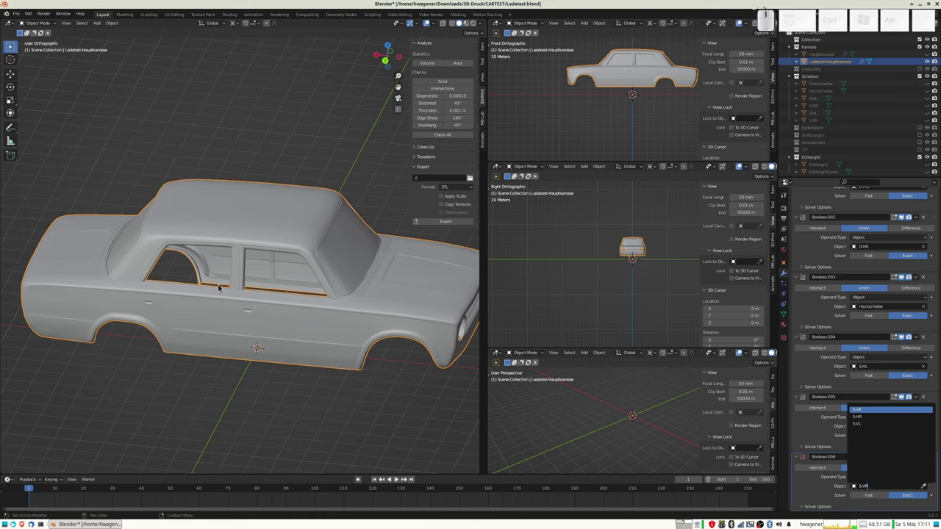
key("Return")
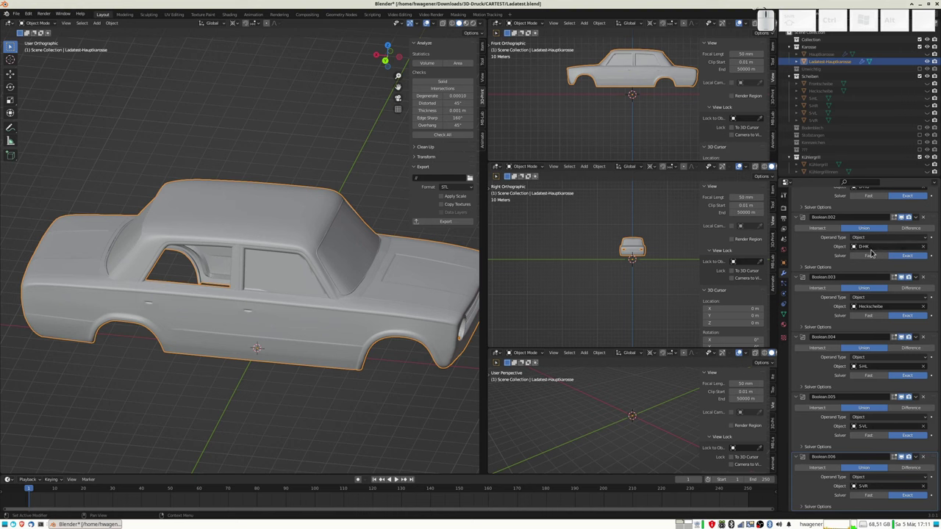
scroll(862, 214, "up", 2)
scroll(846, 213, "up", 3)
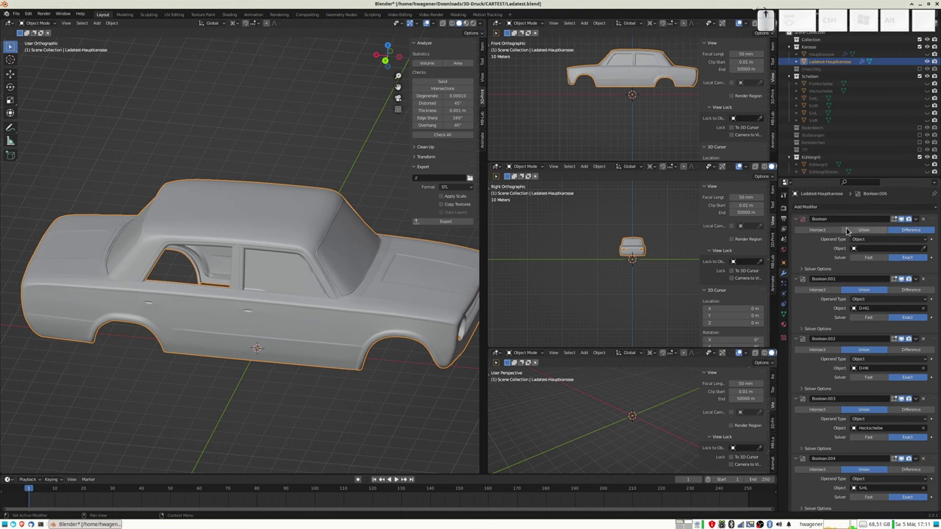
- Add Boolean.007 to the car body and set its object to S-HR
left_click(820, 209)
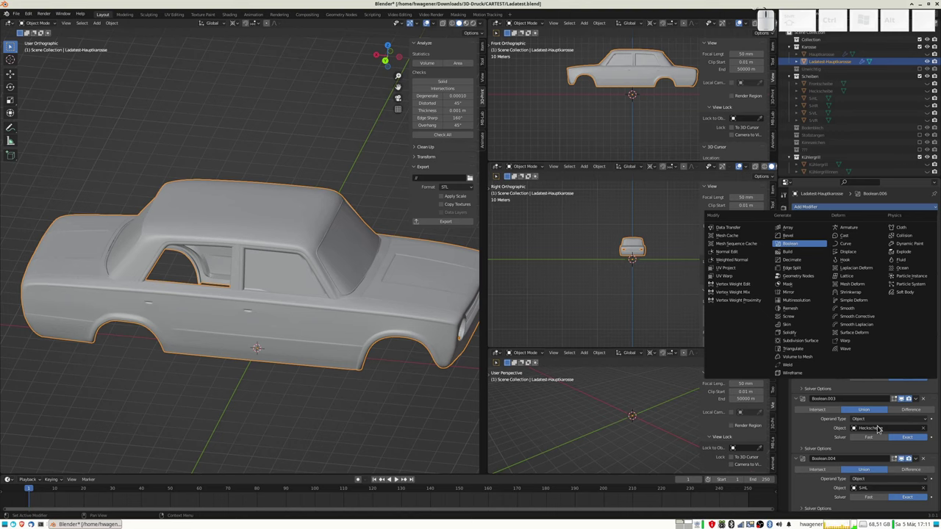
key("Return")
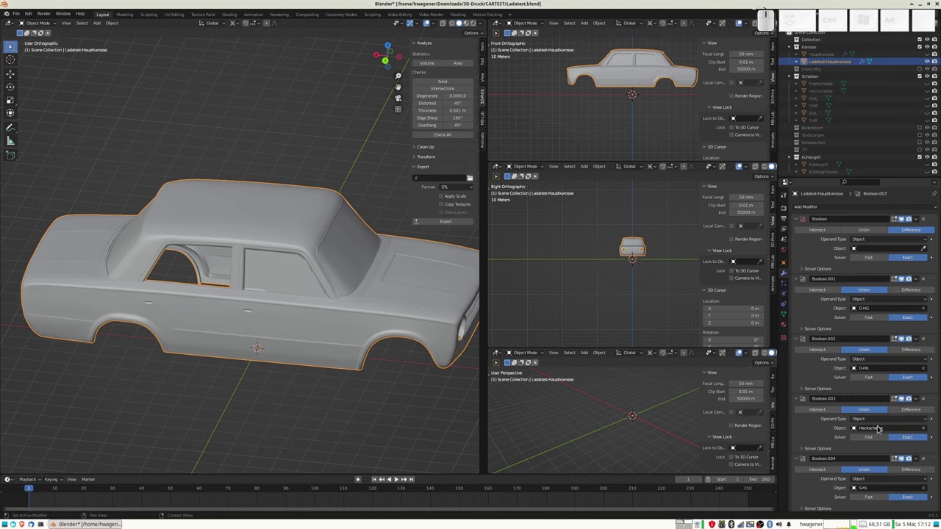
scroll(876, 429, "down", 2)
scroll(874, 448, "down", 4)
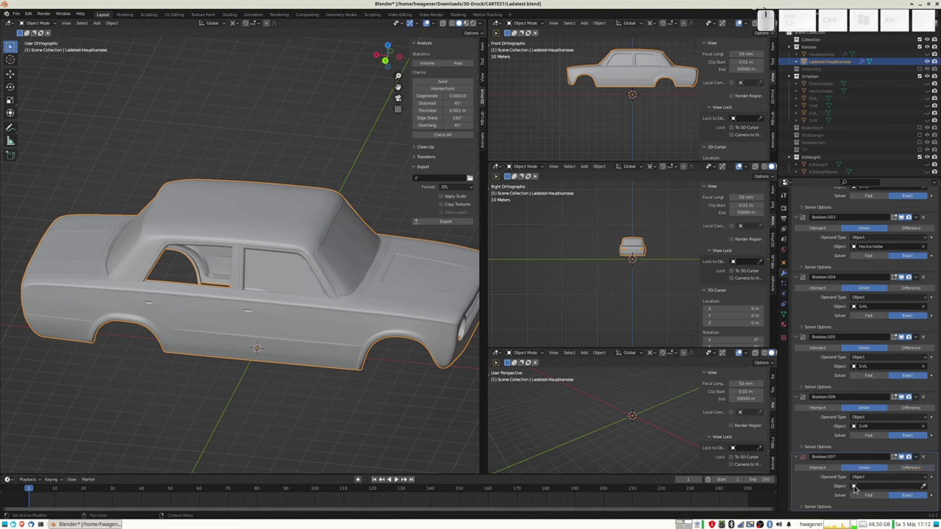
left_click(854, 488)
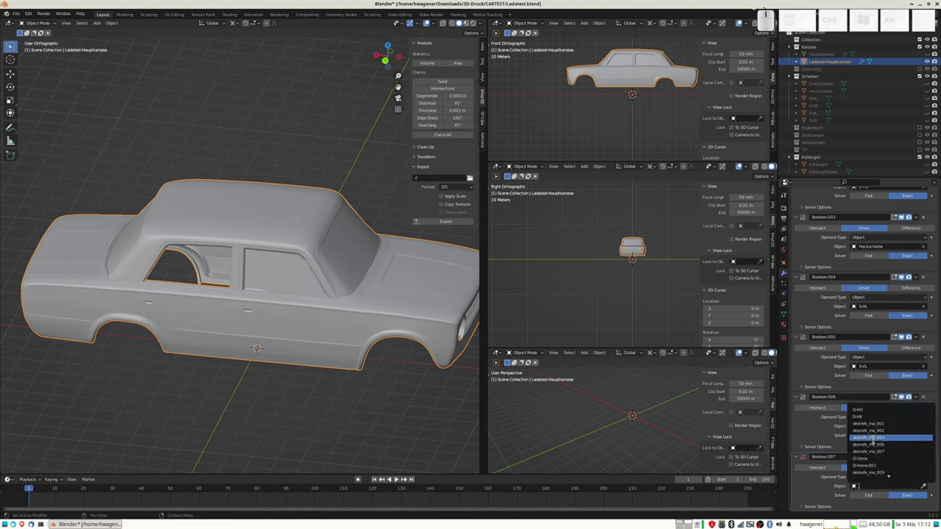
type("S")
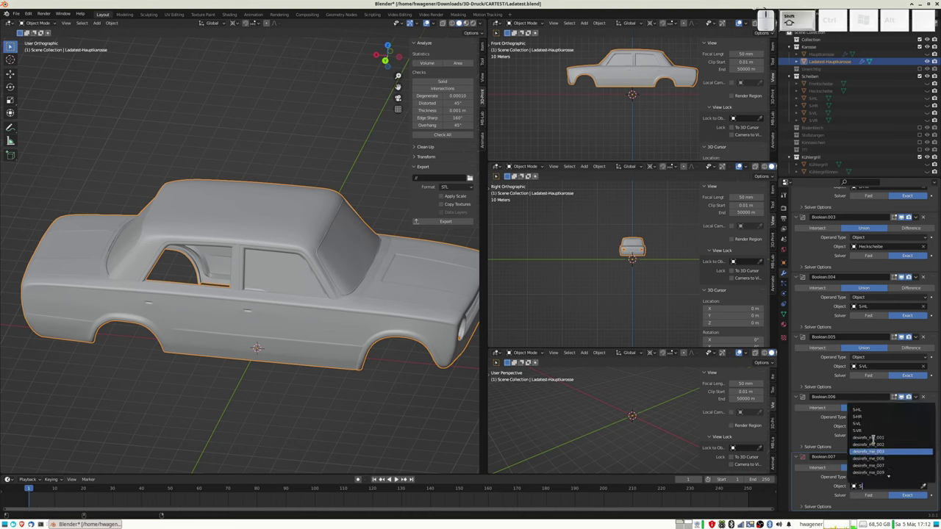
type("-HR")
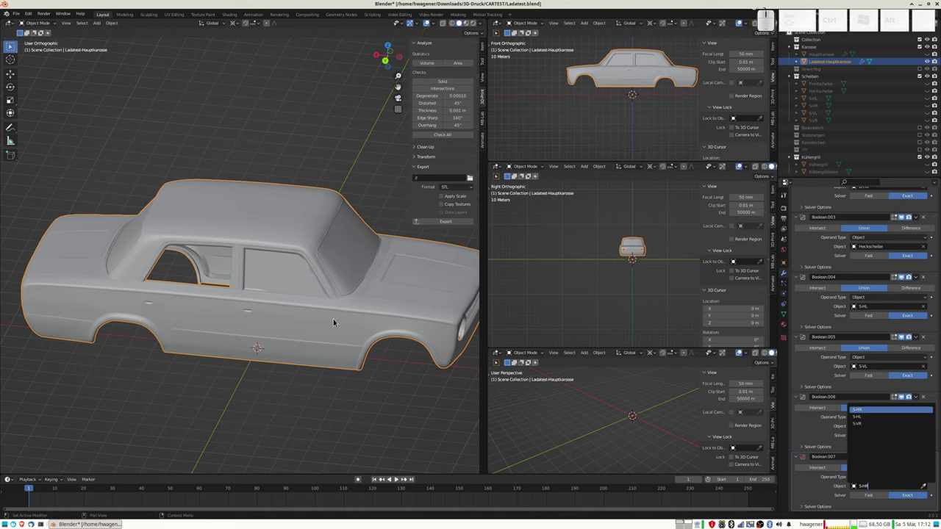
key("Return")
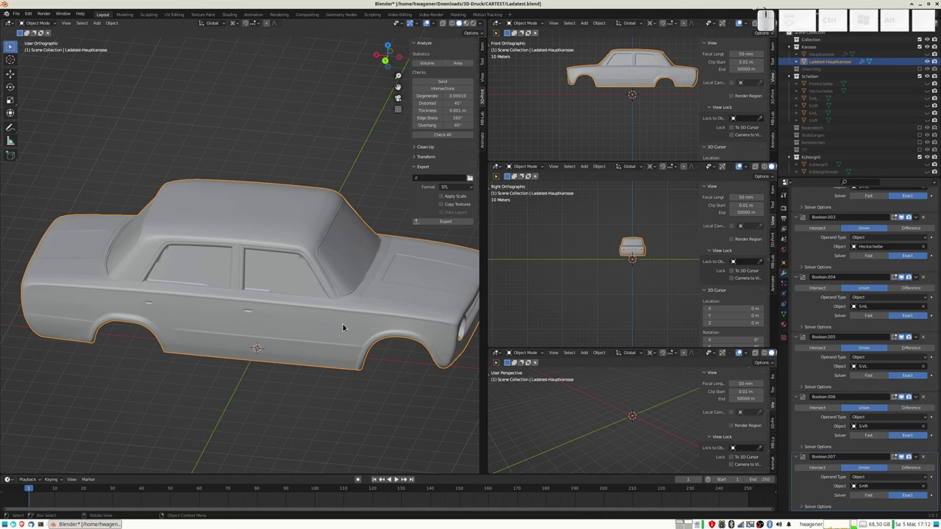
- Export the car body to STL from the 3D-Print panel, then hide it
middle_click_drag(210, 244, 453, 282)
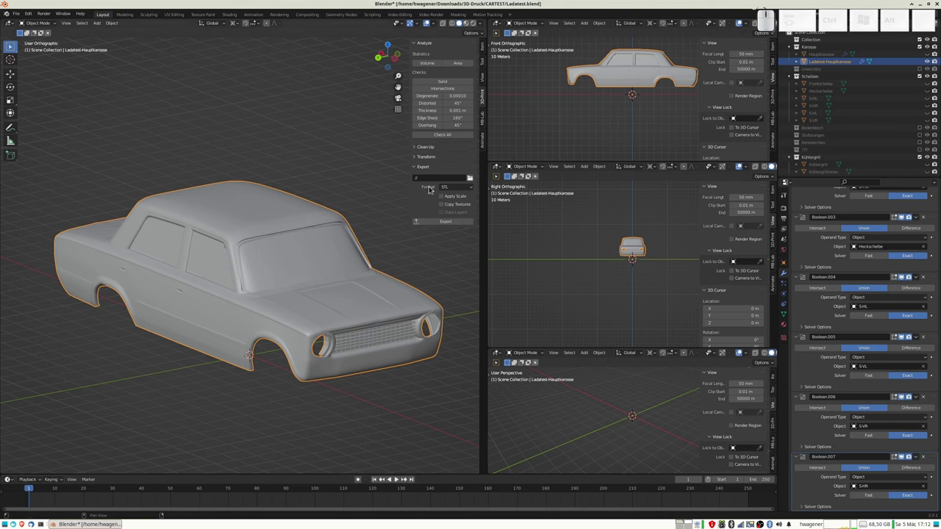
left_click(445, 222)
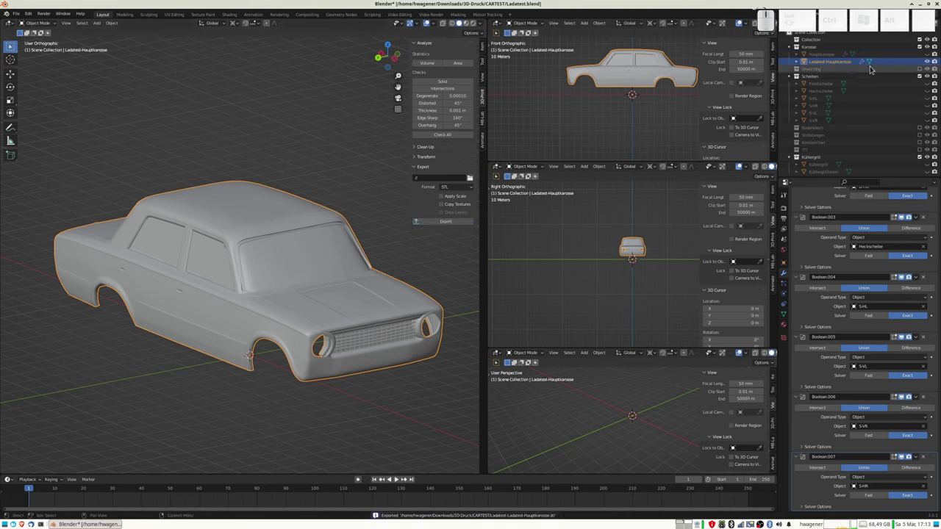
left_click(927, 63)
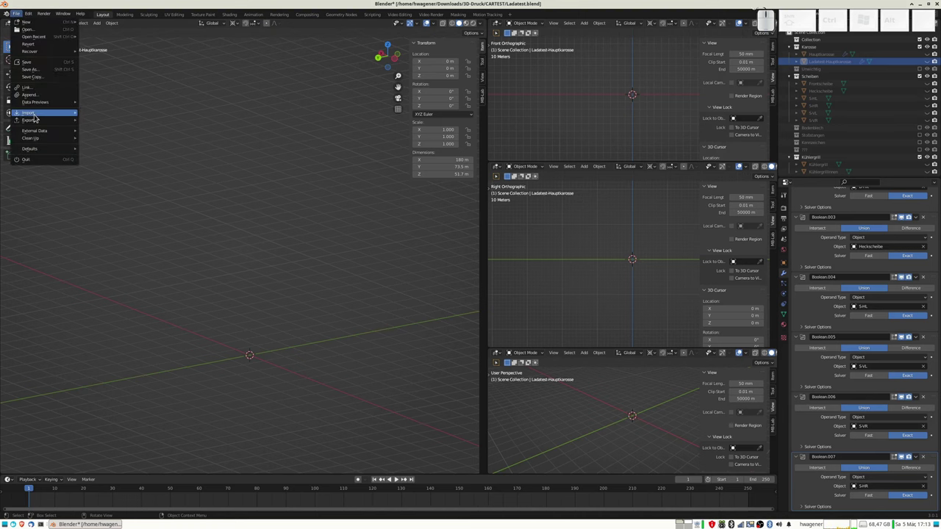
mouse_move(44, 112)
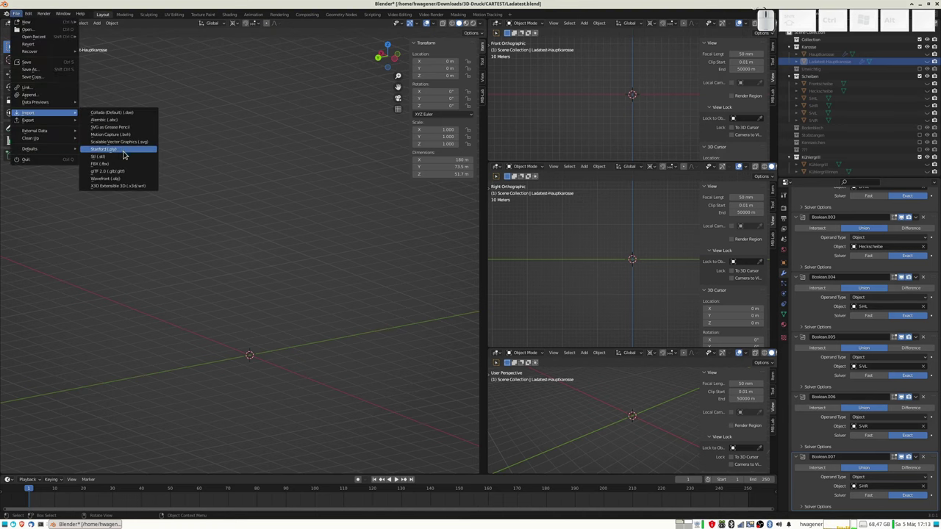
- Import Ladatest-Ladatest-Hauptkarosse.stl back into the scene and orbit around it
left_click(119, 156)
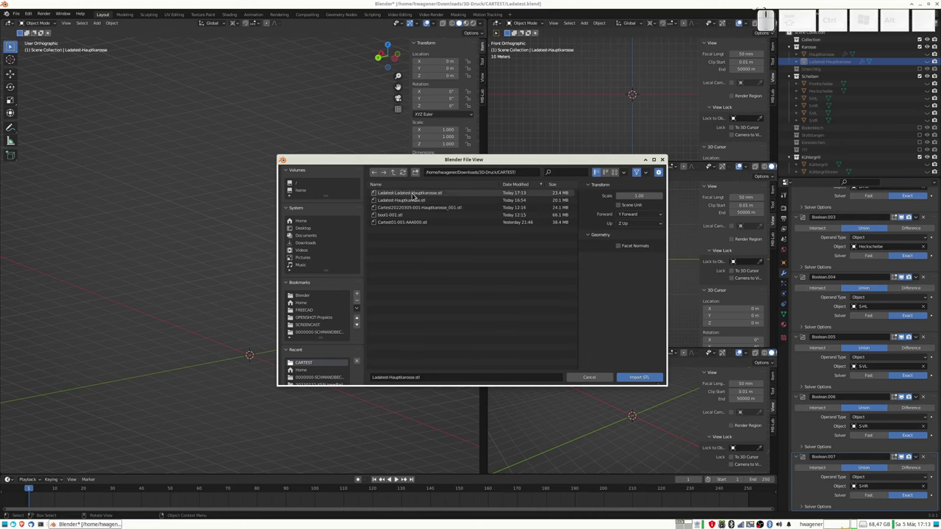
left_click(414, 194)
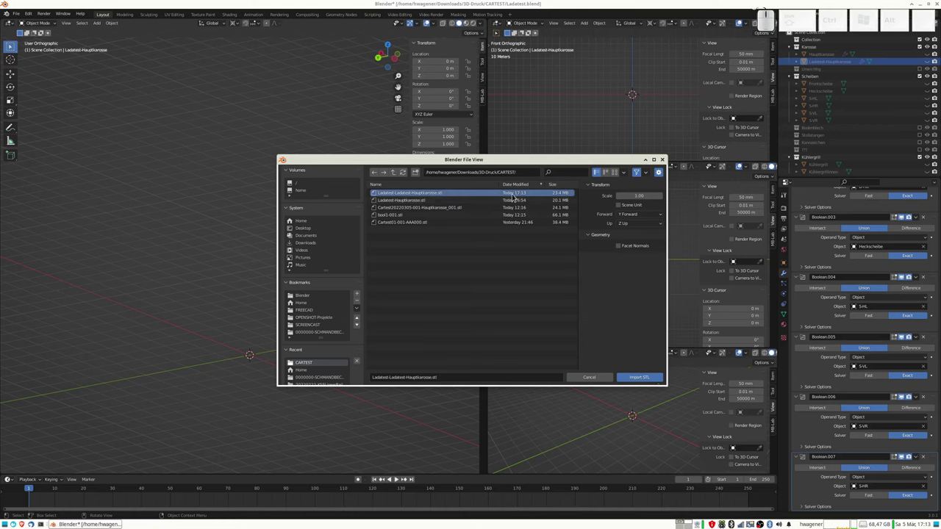
left_click(640, 378)
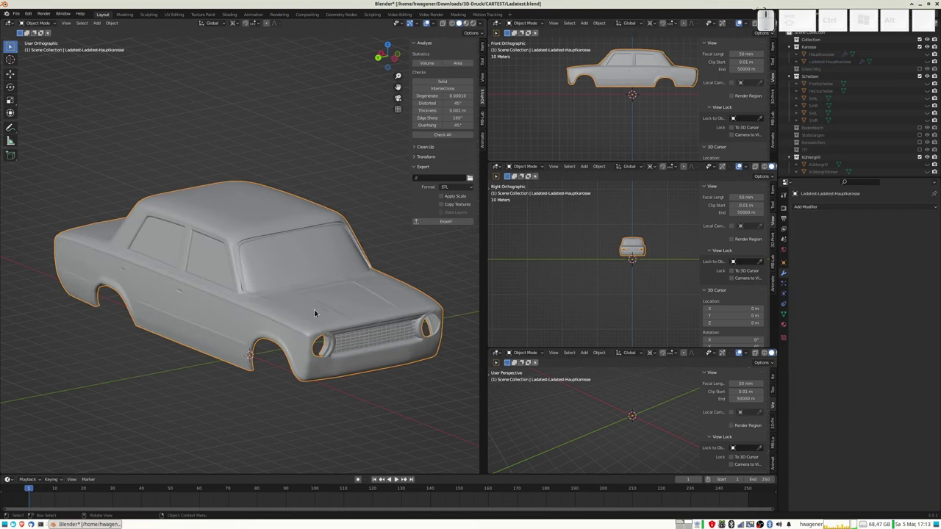
scroll(838, 147, "down", 5)
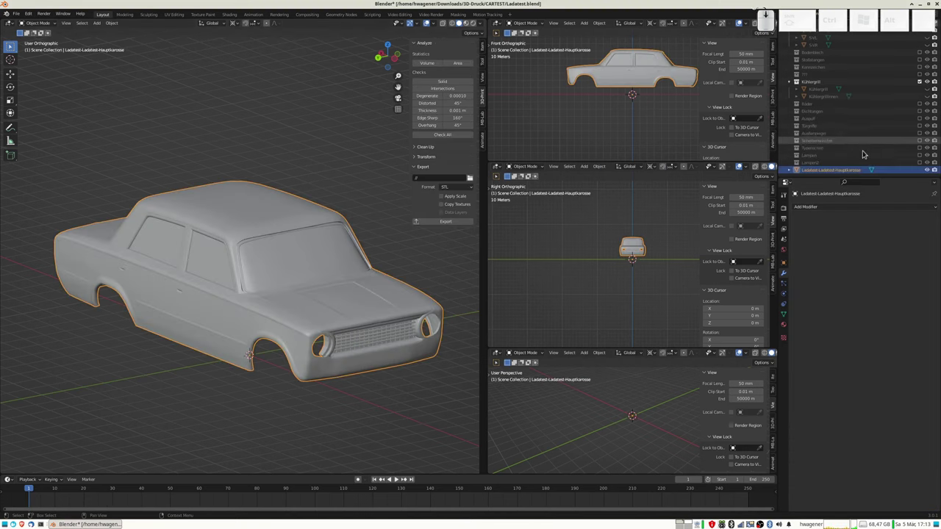
mouse_move(377, 275)
middle_mouse_down()
mouse_move(373, 244)
mouse_move(337, 234)
mouse_move(298, 250)
mouse_move(368, 283)
middle_mouse_up()
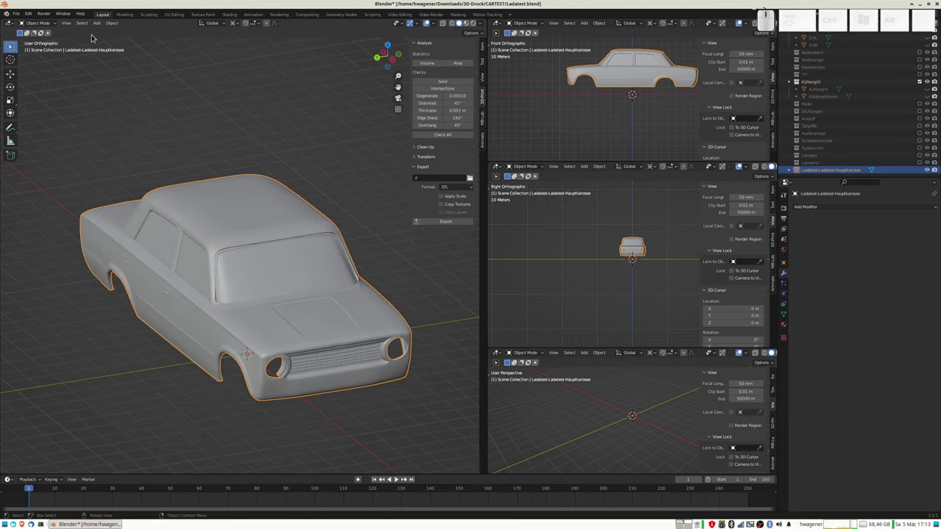
left_click(16, 13)
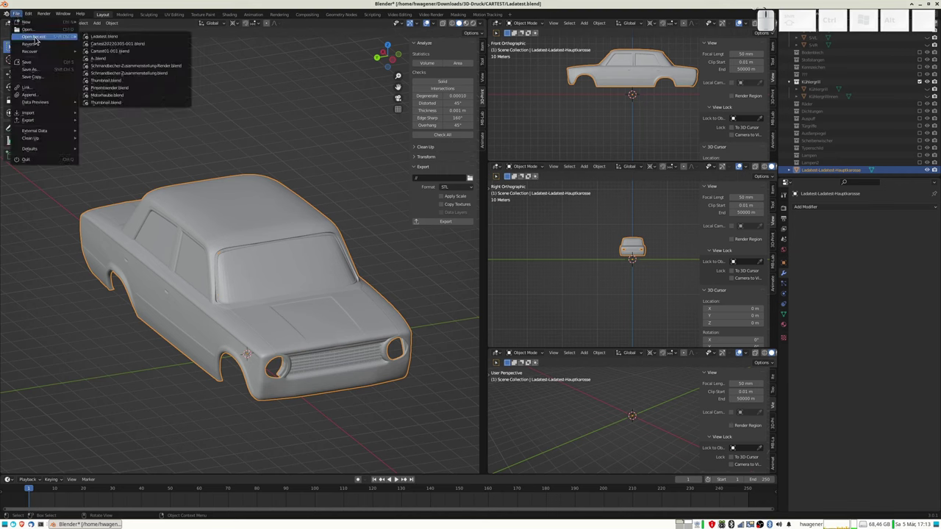
- Save the Blender project as Ladatest.blend and call up the program launcher
left_click(37, 62)
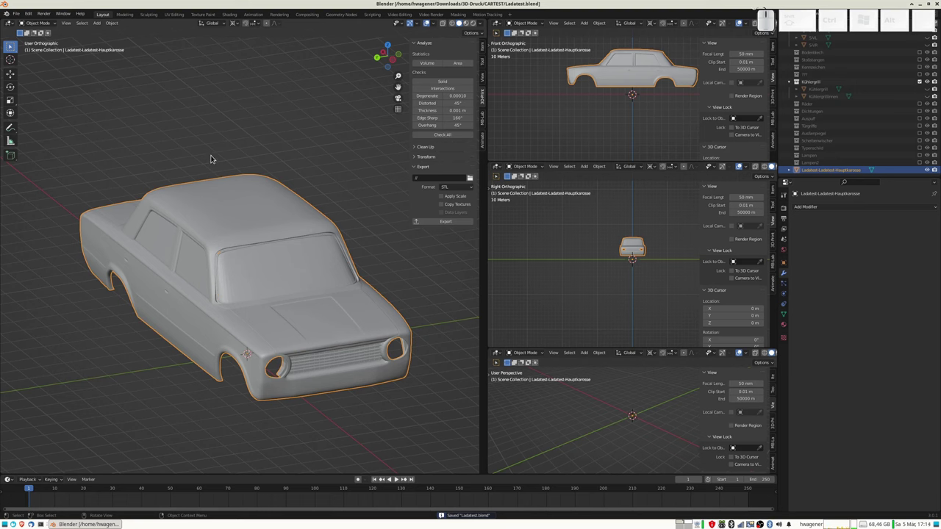
key("ctrl+alt+b")
key("Escape")
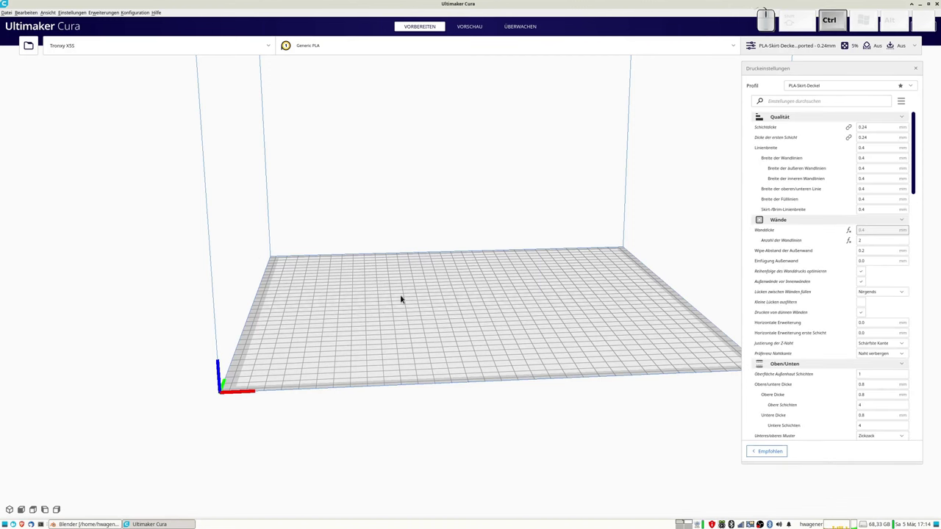
- Open Ladatest-Ladatest-Hauptkarosse.stl from Downloads/3D-Druck/CARTEST in Cura
key("ctrl+o")
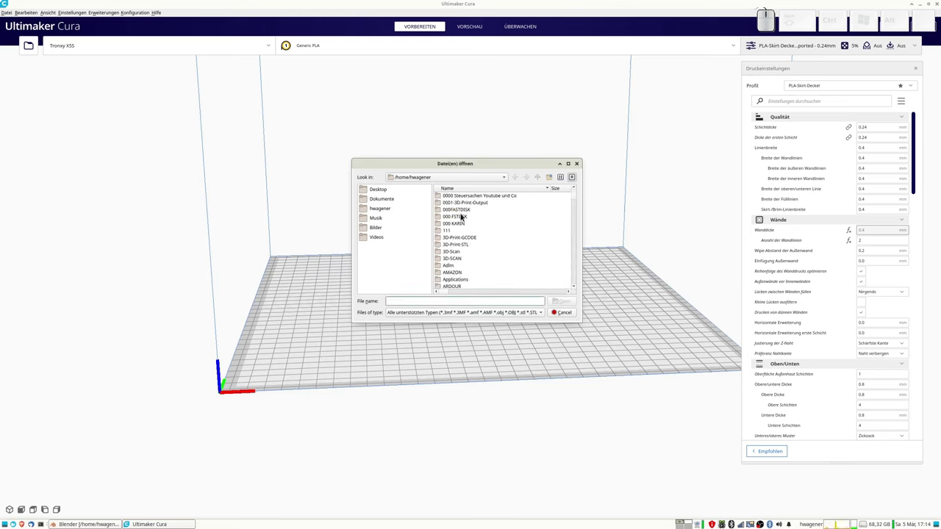
scroll(471, 228, "down", 3)
scroll(474, 234, "down", 3)
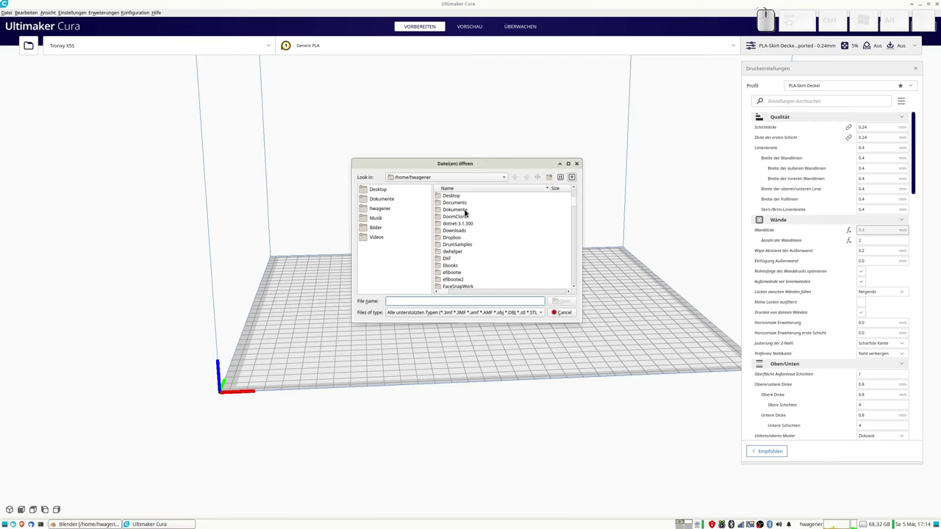
double_click(456, 231)
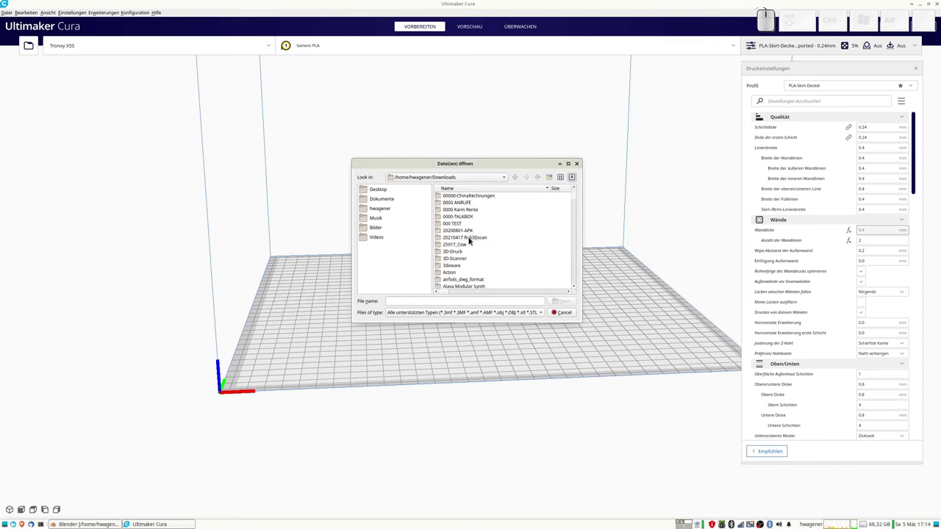
double_click(451, 251)
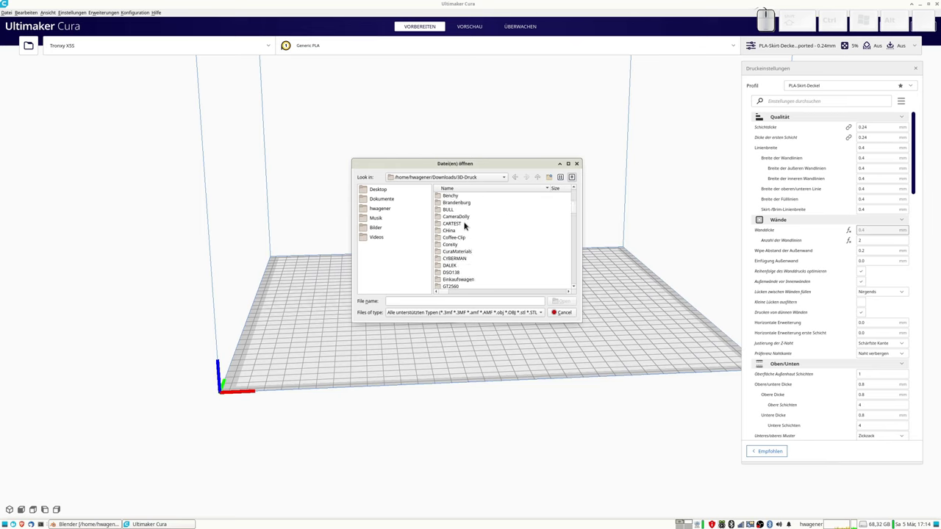
double_click(453, 224)
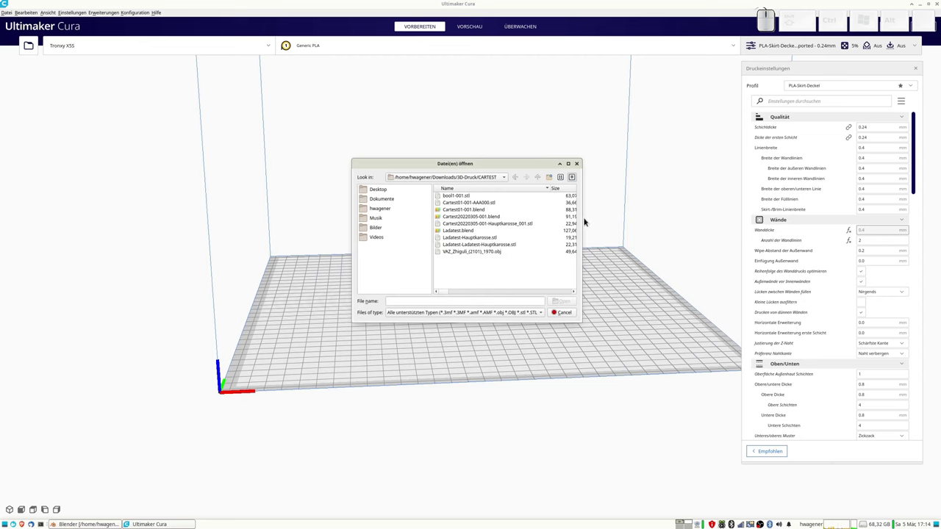
left_click_drag(578, 216, 673, 216)
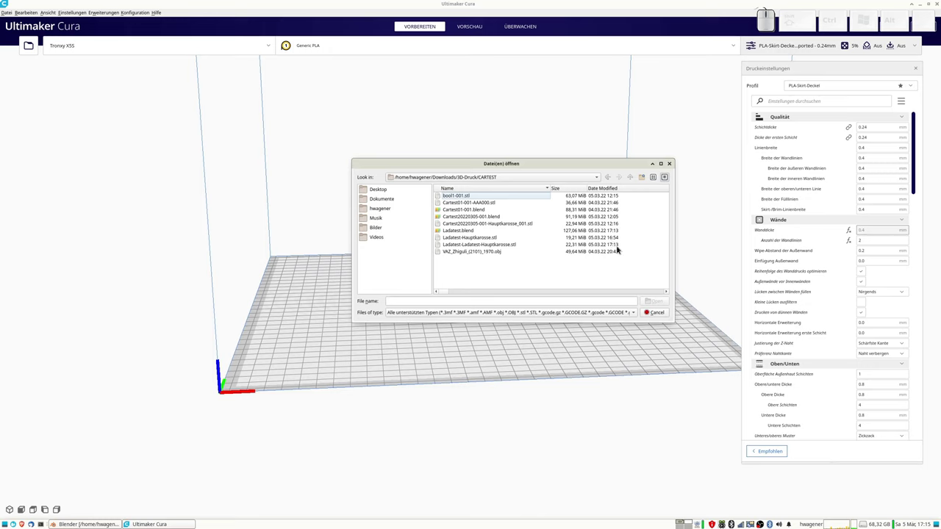
left_click(489, 246)
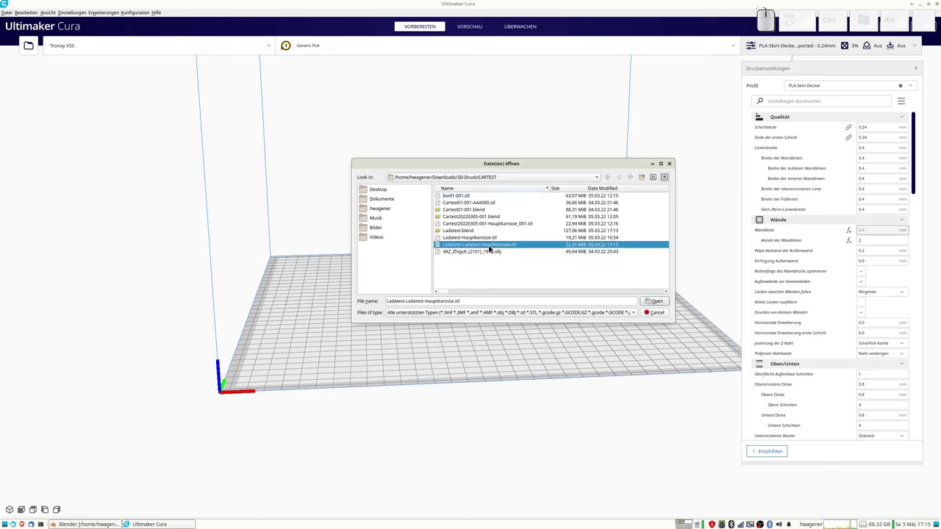
left_click(654, 303)
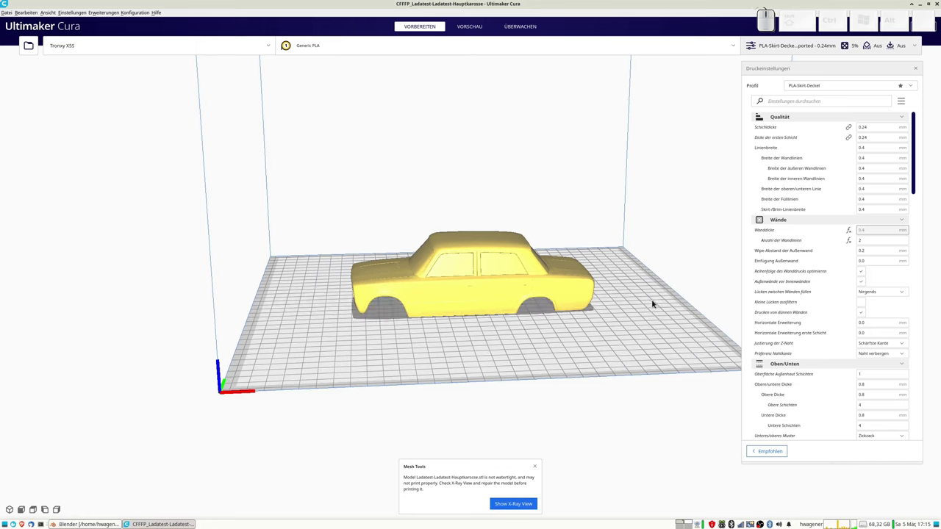
- Enable Stützstruktur generieren in the print settings
mouse_move(463, 326)
right_mouse_down()
mouse_move(542, 330)
mouse_move(578, 280)
mouse_move(592, 213)
mouse_move(541, 210)
mouse_move(544, 336)
mouse_move(536, 336)
right_mouse_up()
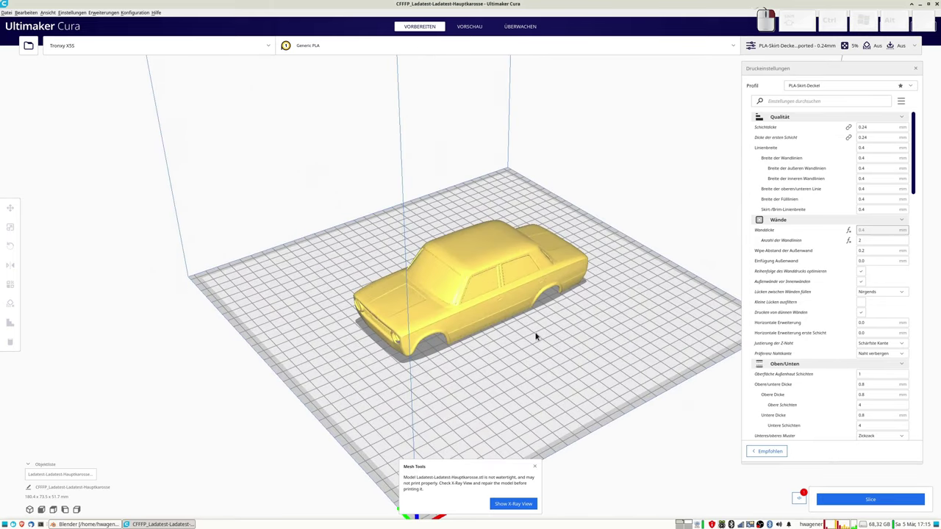
scroll(809, 308, "down", 5)
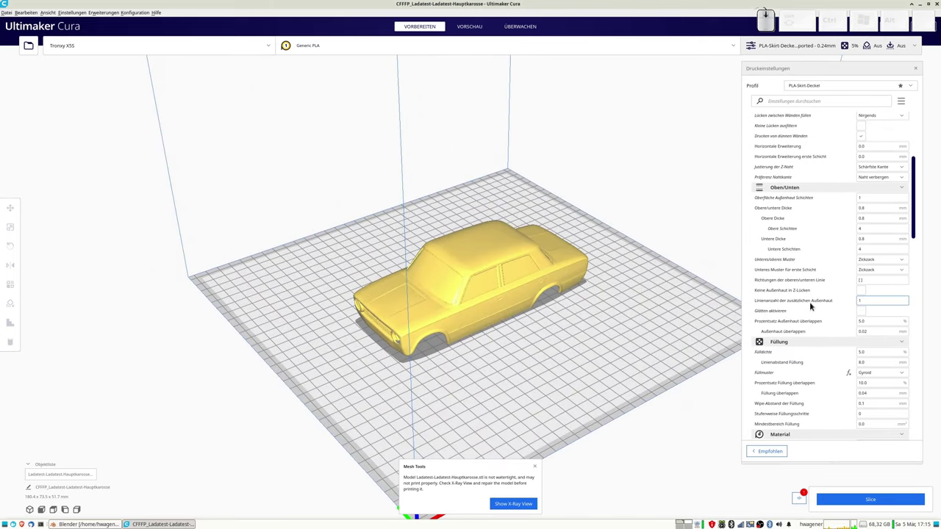
scroll(809, 308, "down", 5)
scroll(810, 308, "down", 5)
scroll(809, 308, "down", 5)
scroll(811, 306, "down", 4)
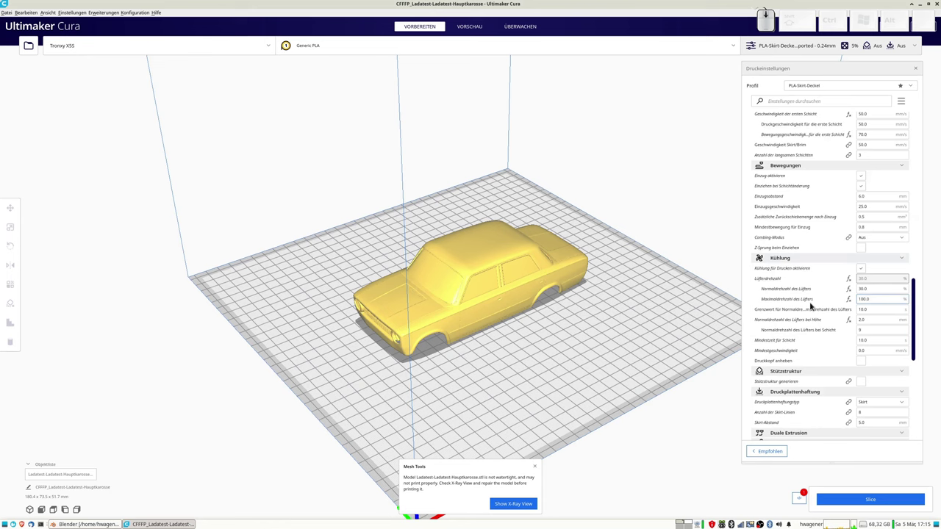
scroll(811, 307, "down", 3)
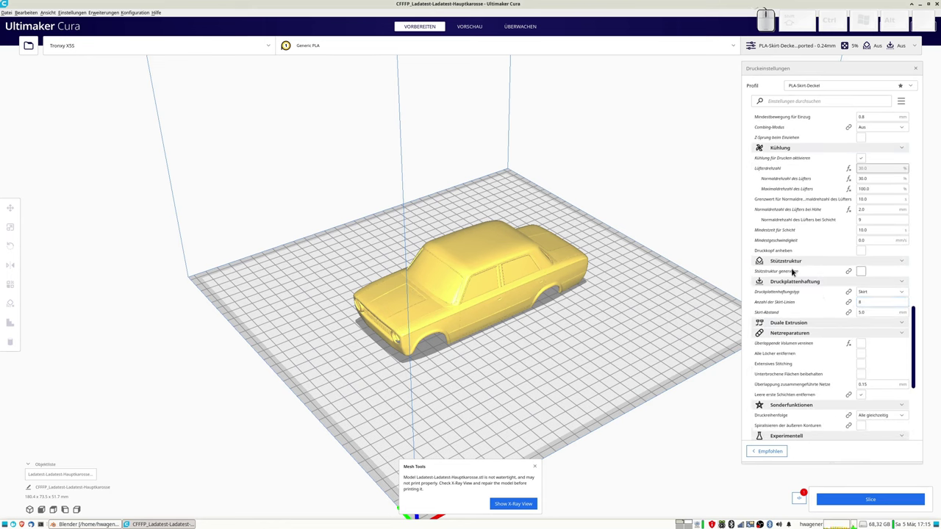
left_click(862, 272)
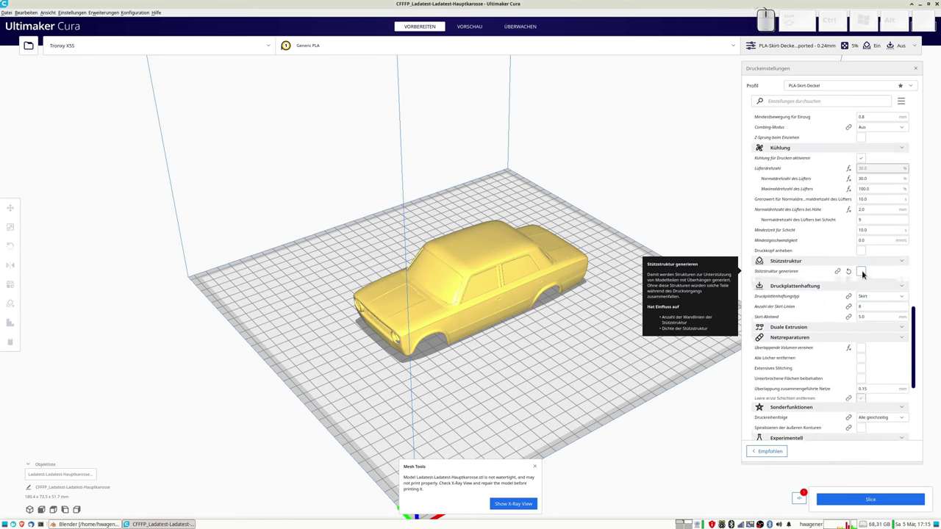
mouse_move(879, 291)
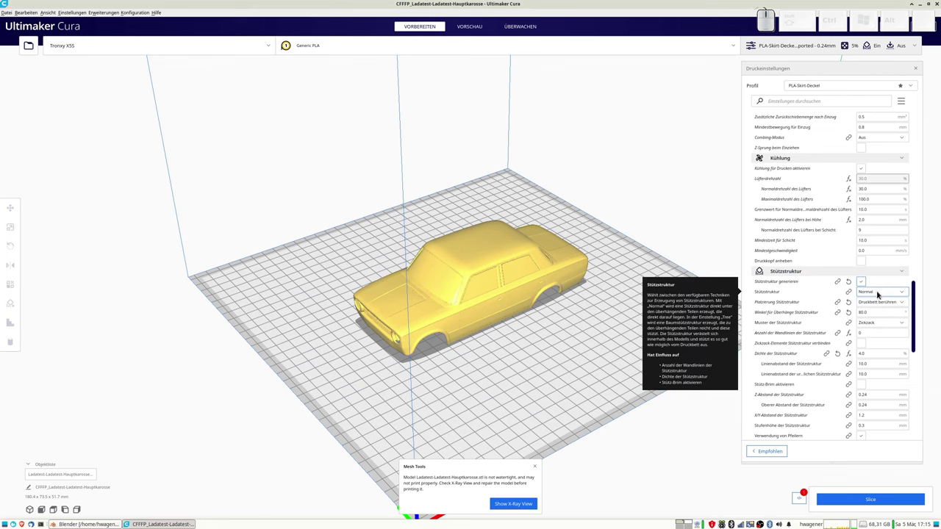
mouse_move(777, 302)
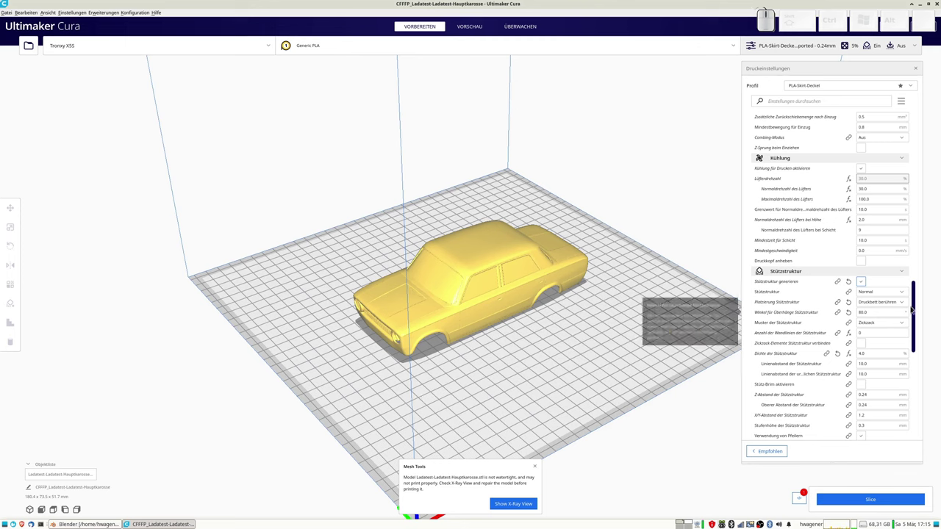
- Slice the car body, giving a 4 h 31 min, 54 g estimate
scroll(914, 338, "up", 5)
scroll(911, 375, "up", 5)
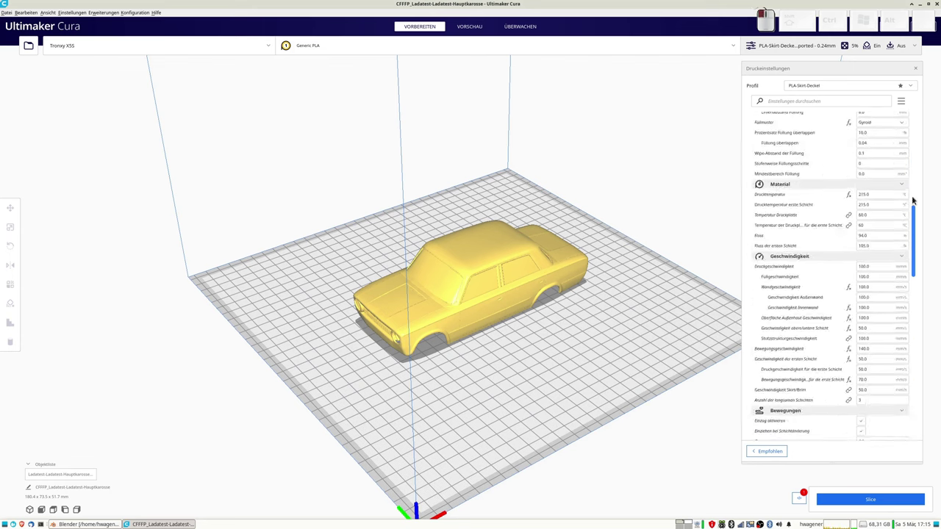
scroll(907, 404, "up", 5)
left_click(871, 500)
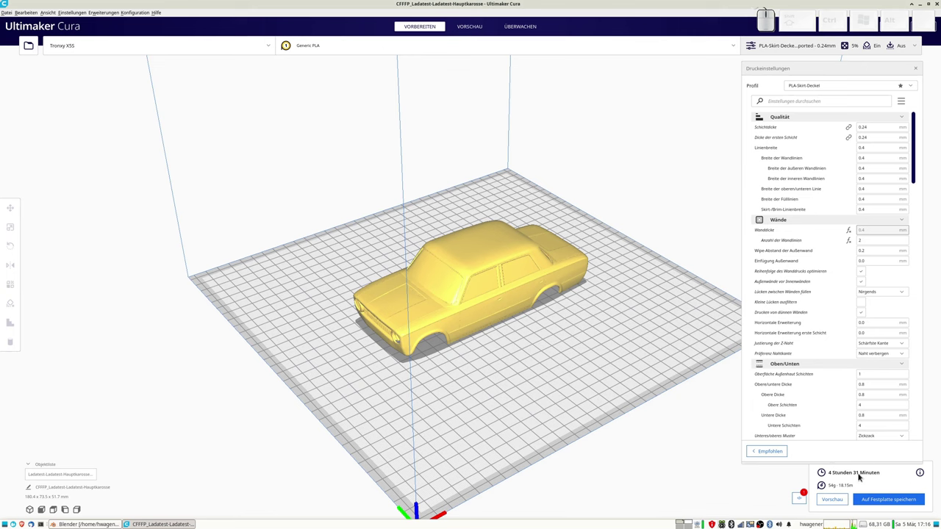
- Switch to the layer preview (Vorschau) and zoom into a top-down view of the car's hood
left_click(828, 500)
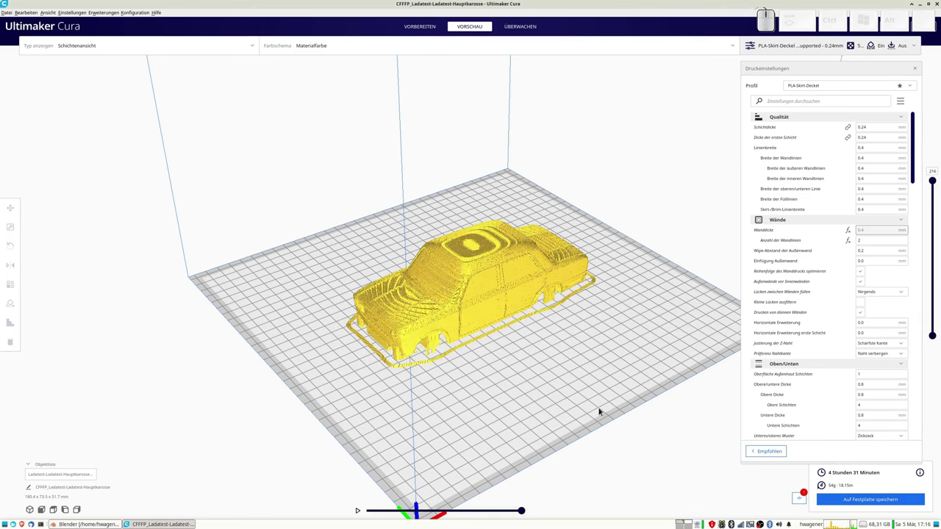
scroll(412, 323, "up", 5)
scroll(406, 316, "up", 3)
scroll(399, 266, "up", 2)
mouse_move(409, 252)
right_mouse_down()
mouse_move(485, 321)
mouse_move(523, 328)
mouse_move(550, 298)
mouse_move(548, 277)
mouse_move(337, 277)
mouse_move(380, 241)
mouse_move(474, 247)
mouse_move(492, 210)
mouse_move(485, 177)
mouse_move(395, 253)
mouse_move(304, 237)
mouse_move(210, 200)
mouse_move(172, 199)
mouse_move(178, 225)
mouse_move(246, 213)
mouse_move(260, 195)
right_mouse_up()
scroll(335, 274, "up", 3)
scroll(332, 273, "up", 2)
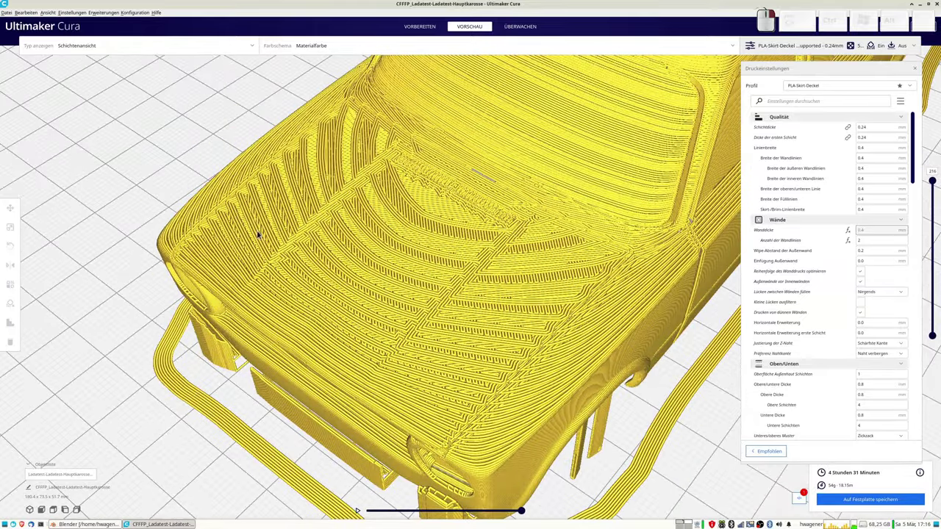
scroll(344, 268, "up", 2)
- Orbit to low side views to inspect the sliced body's layers, skirt and supports
scroll(466, 263, "down", 1)
scroll(470, 260, "down", 2)
scroll(475, 258, "down", 2)
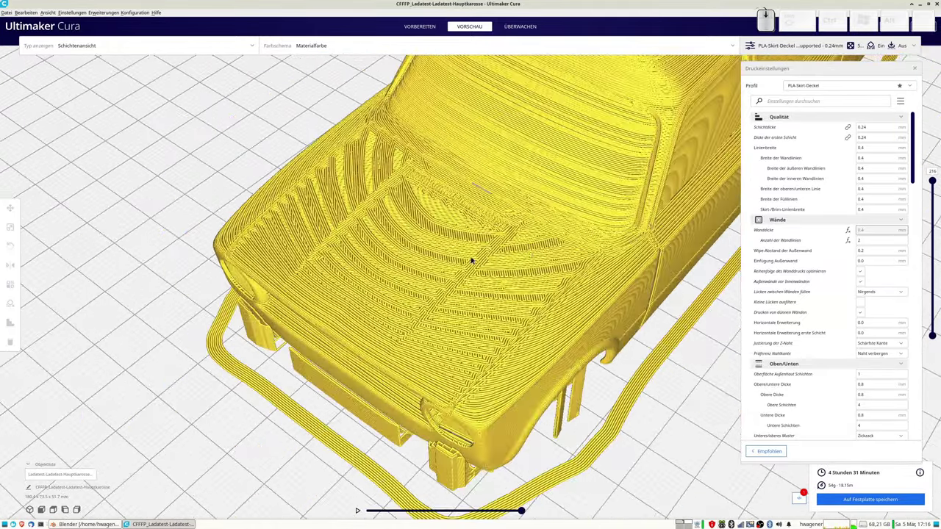
mouse_move(555, 278)
right_mouse_down()
mouse_move(539, 308)
mouse_move(517, 301)
mouse_move(473, 221)
mouse_move(521, 277)
right_mouse_up()
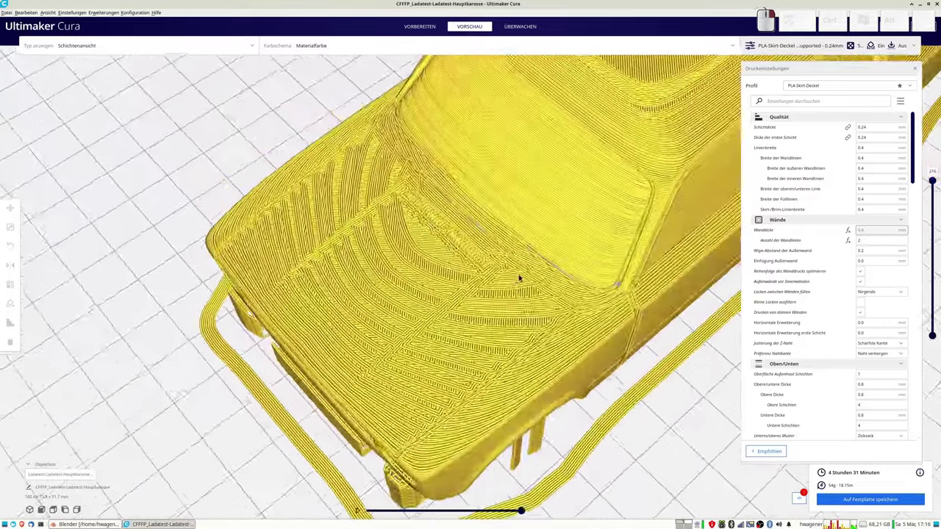
scroll(576, 321, "up", 3)
scroll(576, 321, "up", 3)
scroll(641, 338, "up", 2)
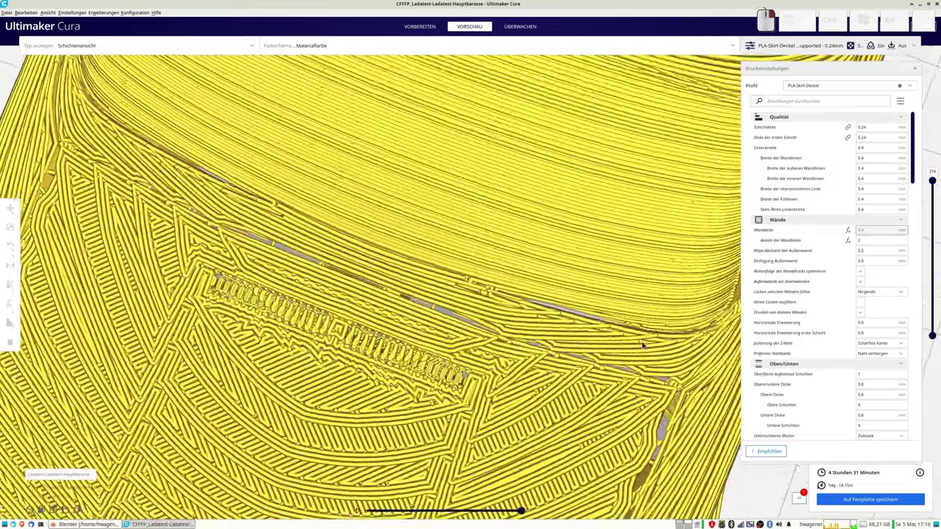
mouse_move(641, 335)
right_mouse_down()
mouse_move(609, 316)
mouse_move(561, 308)
mouse_move(489, 314)
mouse_move(556, 319)
mouse_move(593, 227)
mouse_move(655, 287)
mouse_move(689, 203)
mouse_move(585, 140)
mouse_move(509, 153)
mouse_move(524, 155)
mouse_move(531, 141)
mouse_move(495, 162)
mouse_move(635, 281)
mouse_move(618, 274)
right_mouse_up()
scroll(482, 316, "down", 3)
scroll(483, 312, "down", 3)
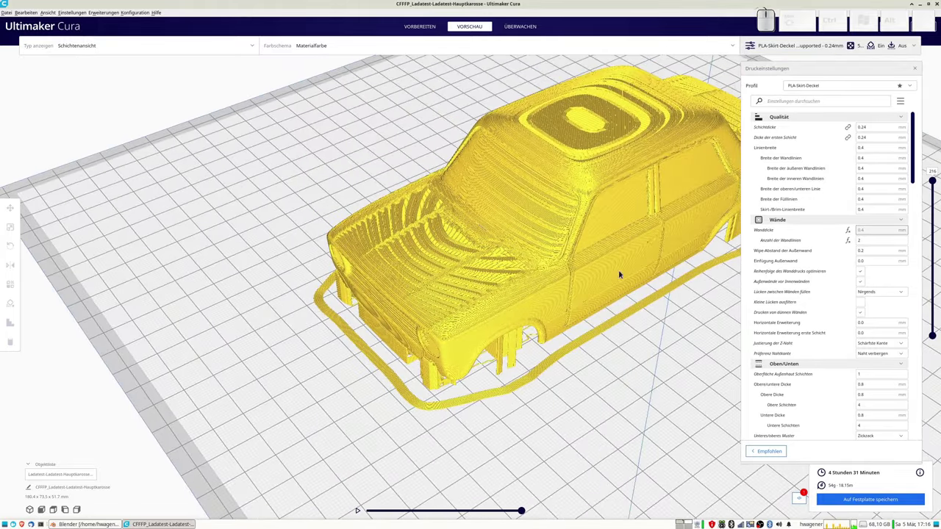
mouse_move(590, 239)
right_mouse_down()
mouse_move(479, 306)
mouse_move(473, 294)
mouse_move(514, 253)
mouse_move(519, 230)
mouse_move(453, 263)
mouse_move(434, 299)
right_mouse_up()
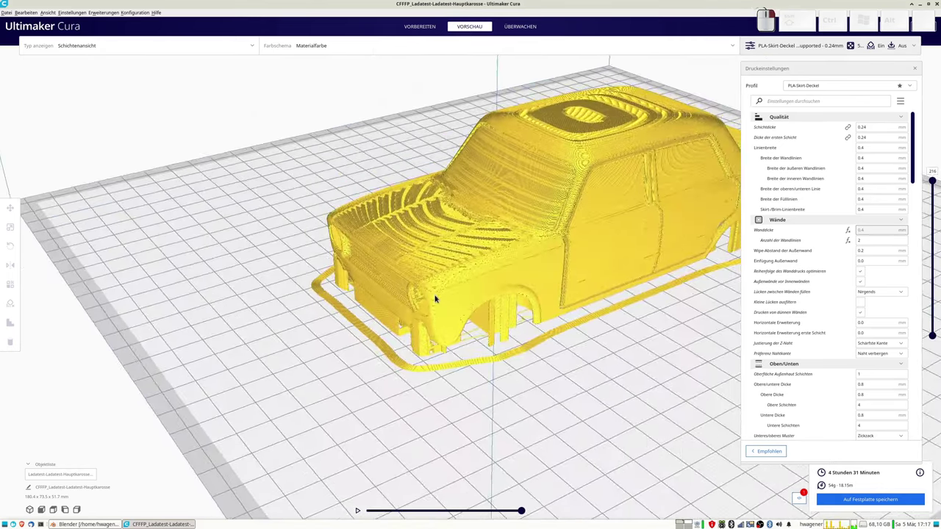
scroll(599, 290, "up", 3)
mouse_move(587, 208)
right_mouse_down()
mouse_move(599, 290)
mouse_move(623, 194)
mouse_move(631, 195)
right_mouse_up()
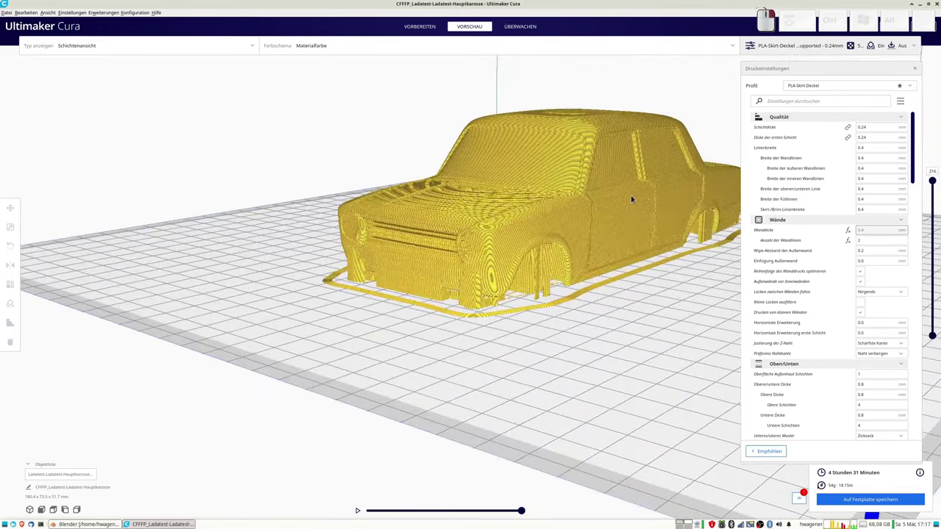
scroll(630, 195, "up", 2)
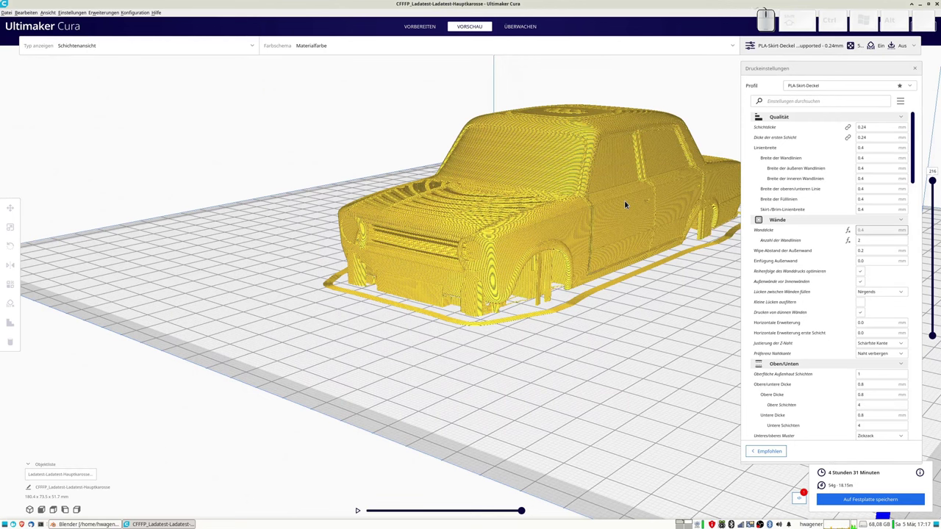
mouse_move(592, 231)
right_mouse_down()
mouse_move(657, 234)
mouse_move(674, 212)
mouse_move(665, 234)
right_mouse_up()
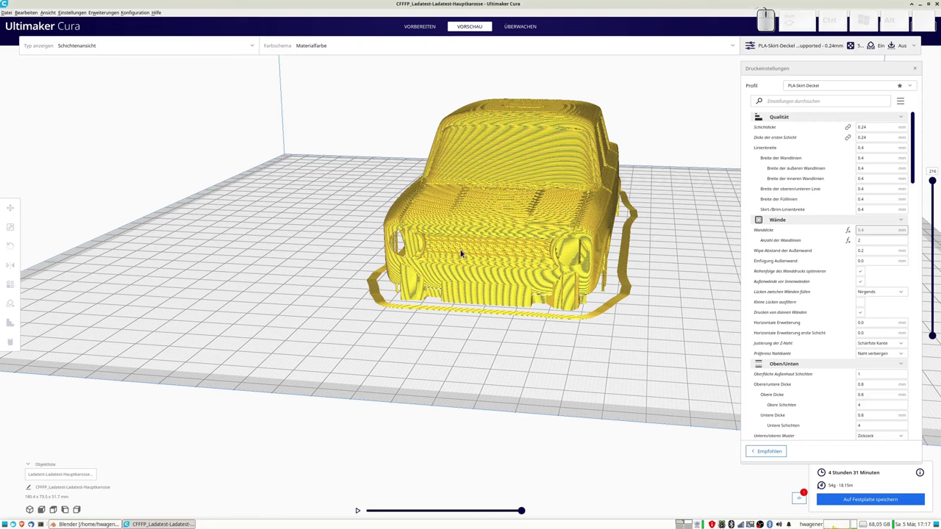
mouse_move(448, 256)
right_mouse_down()
mouse_move(596, 233)
mouse_move(620, 218)
mouse_move(605, 234)
mouse_move(432, 276)
mouse_move(360, 248)
mouse_move(337, 272)
right_mouse_up()
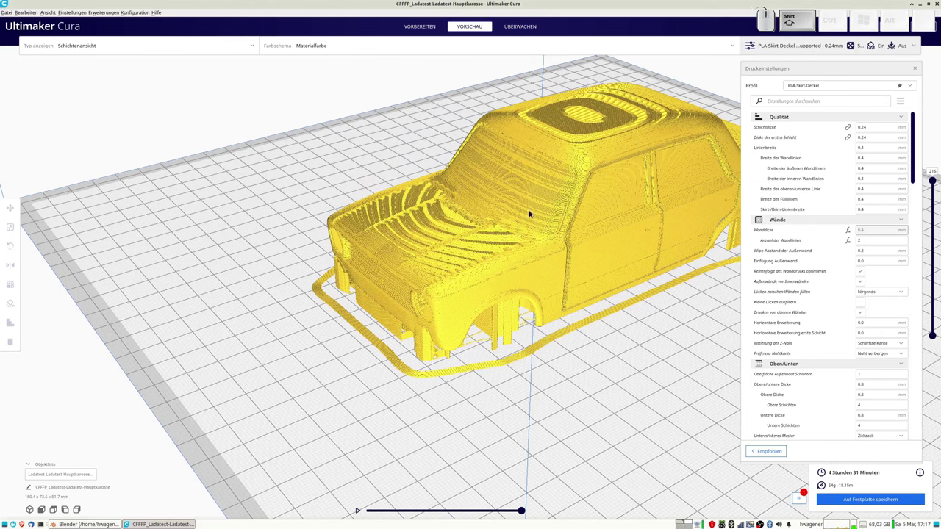
mouse_move(550, 210)
right_mouse_down()
mouse_move(588, 220)
mouse_move(617, 153)
mouse_move(617, 126)
mouse_move(591, 101)
mouse_move(514, 125)
mouse_move(523, 147)
mouse_move(598, 205)
right_mouse_up()
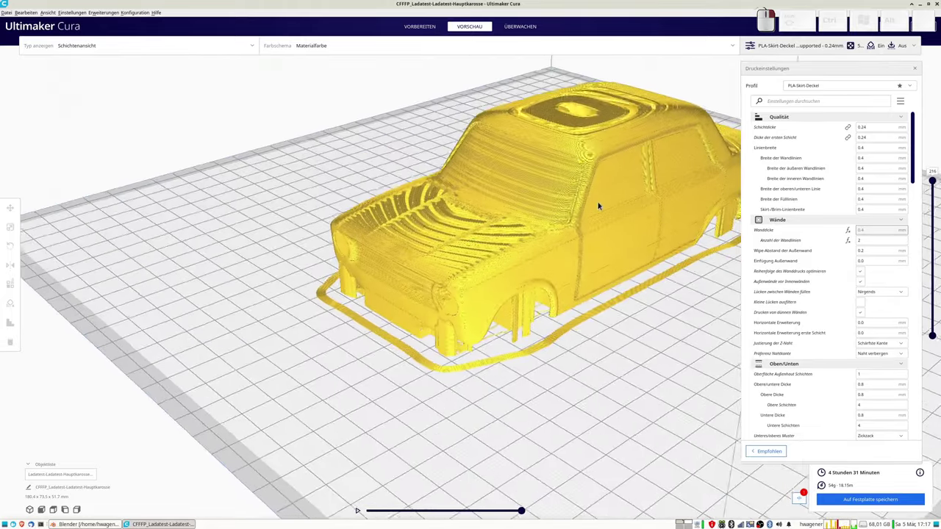